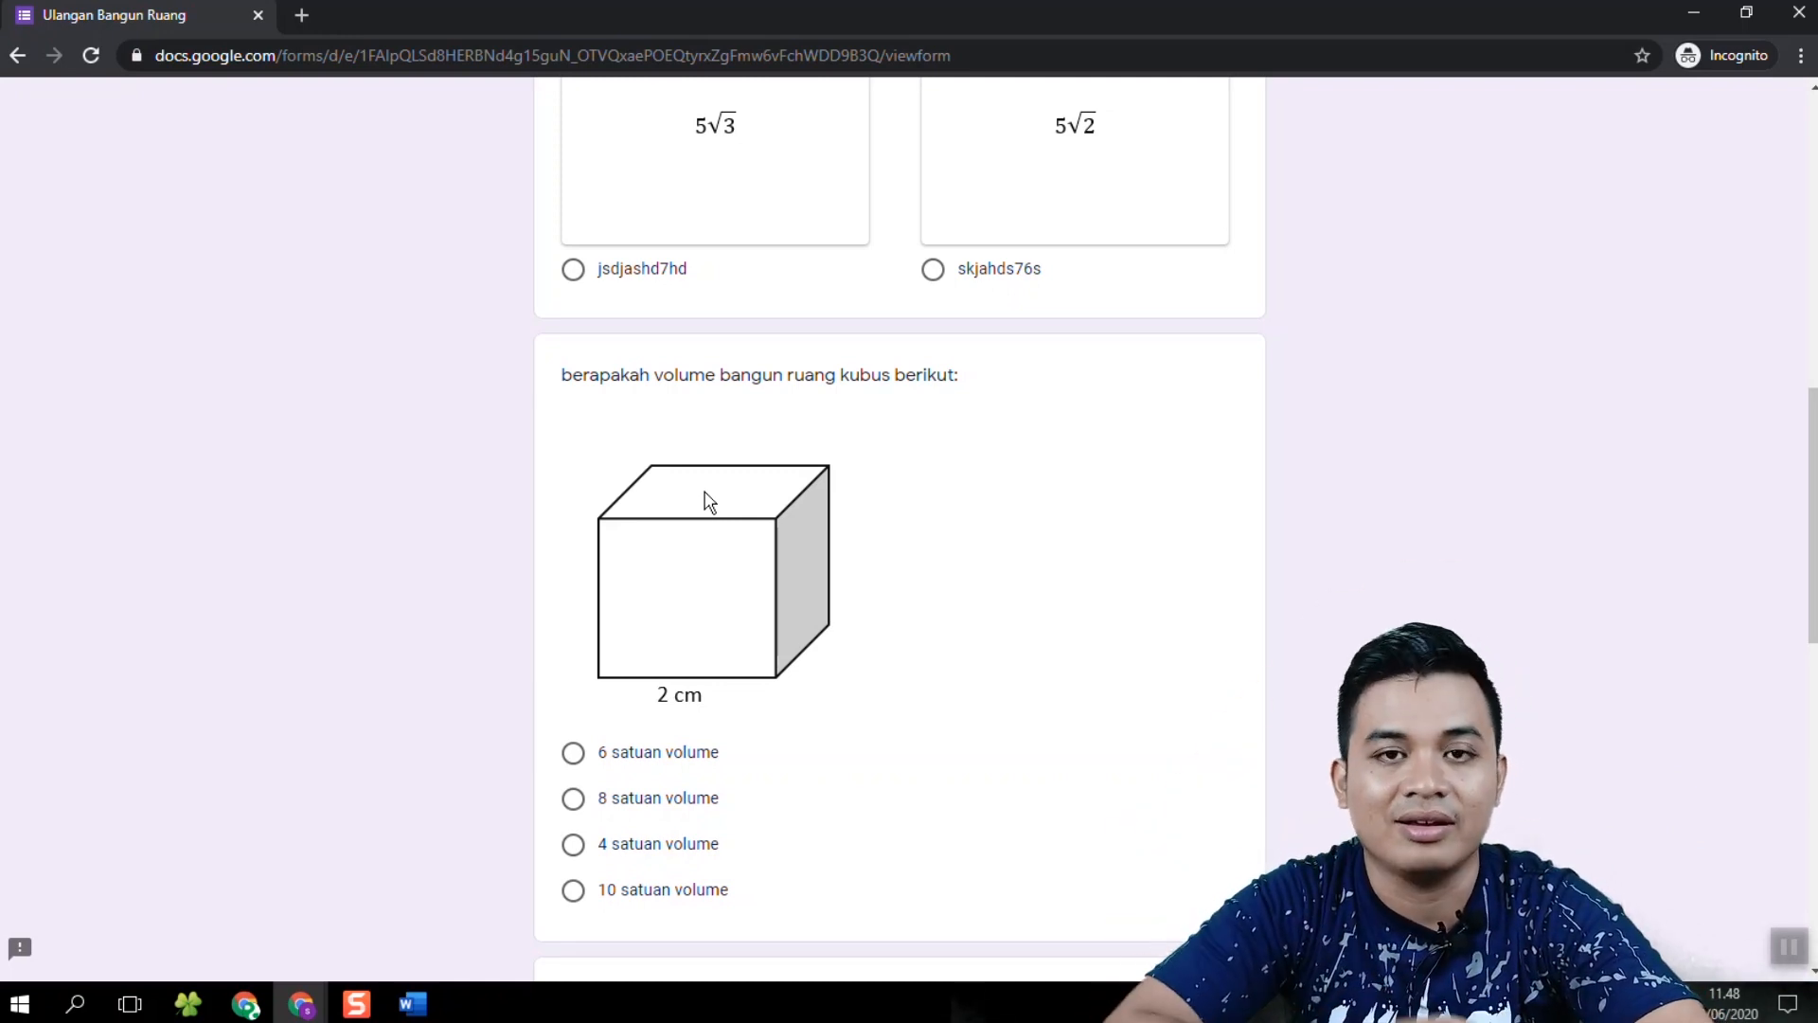
Step: Switch to the "jawaban ulangan mtk" spreadsheet and rename Sheet3 as "Raport"
left_click(301, 1004)
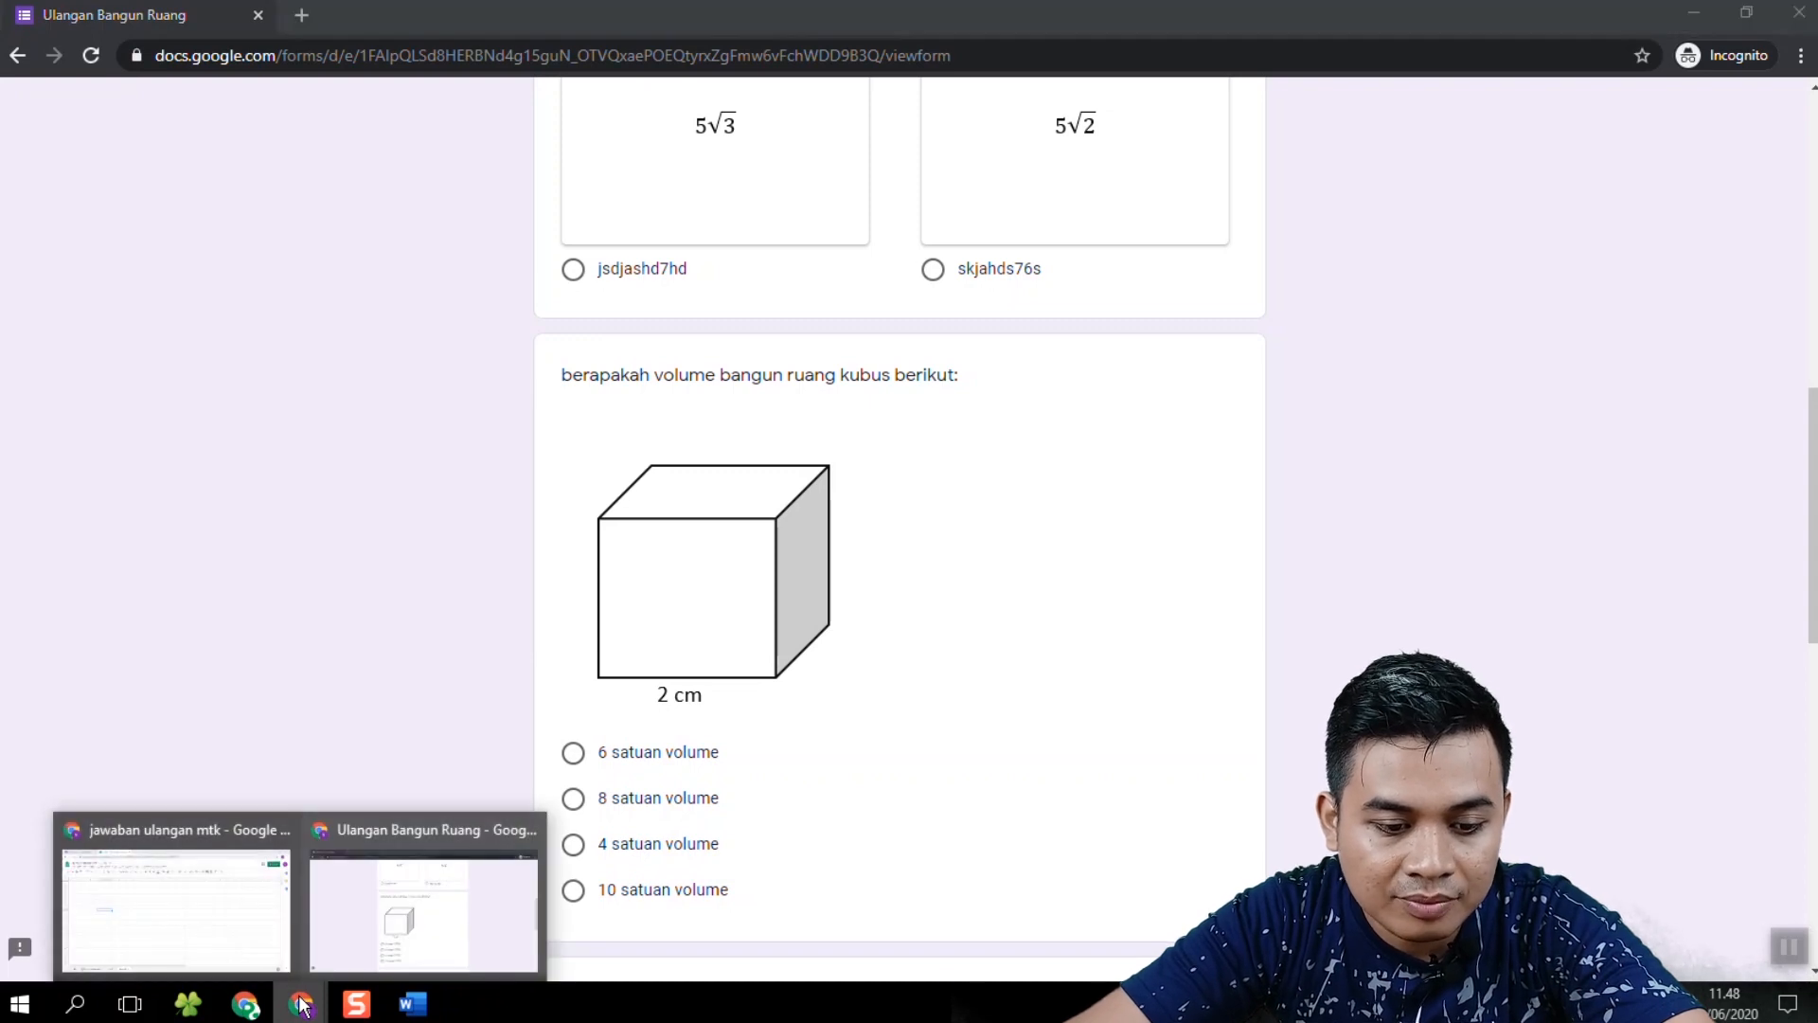
left_click(237, 947)
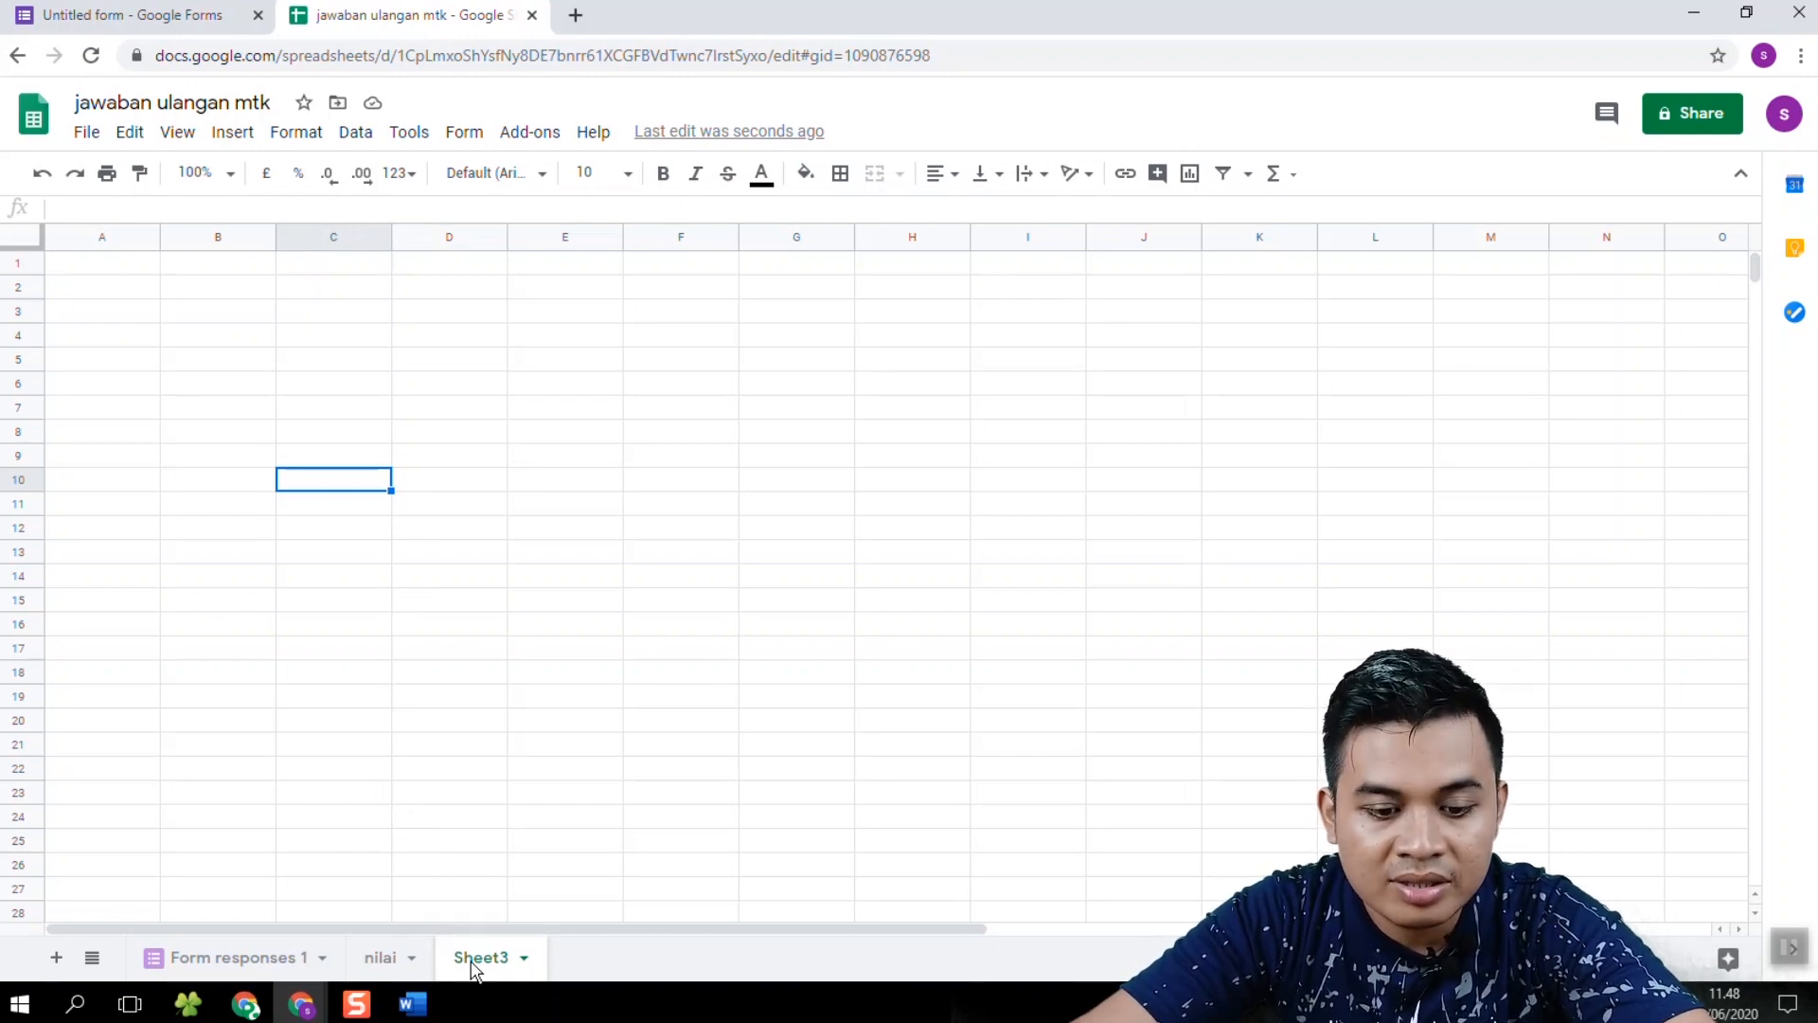
left_click(467, 790)
left_click(437, 602)
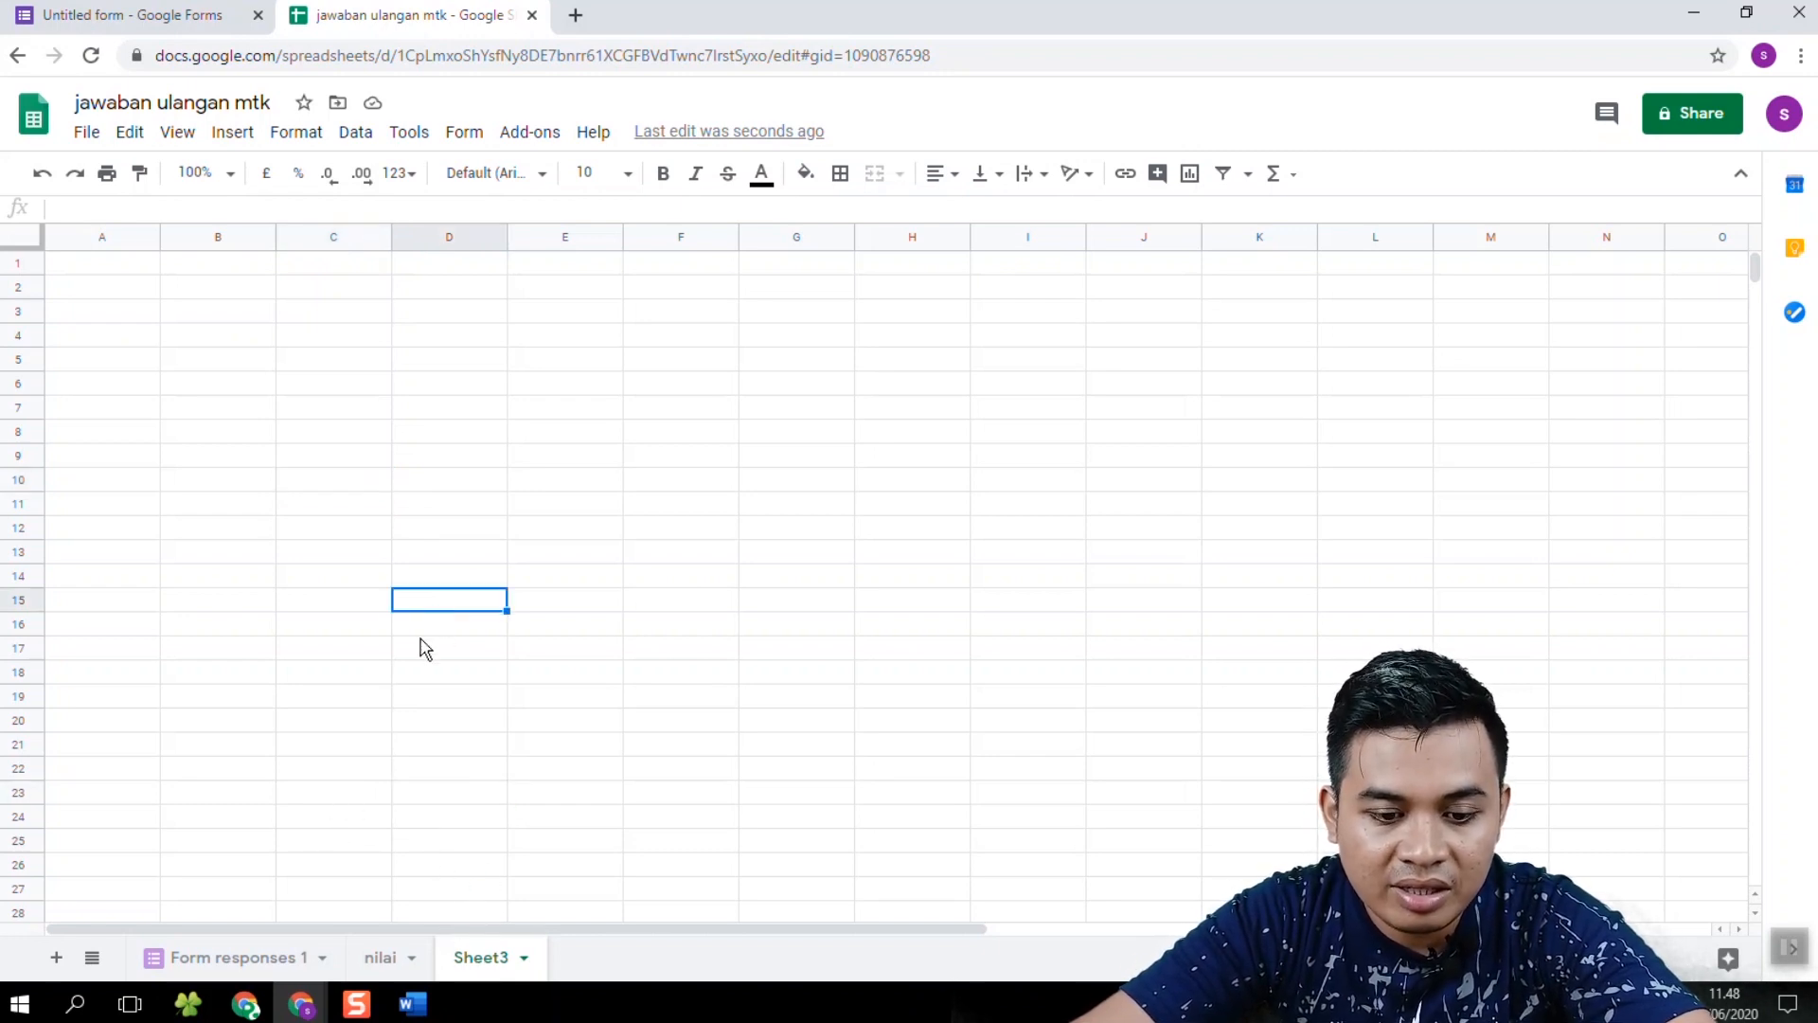
right_click(492, 960)
left_click(527, 680)
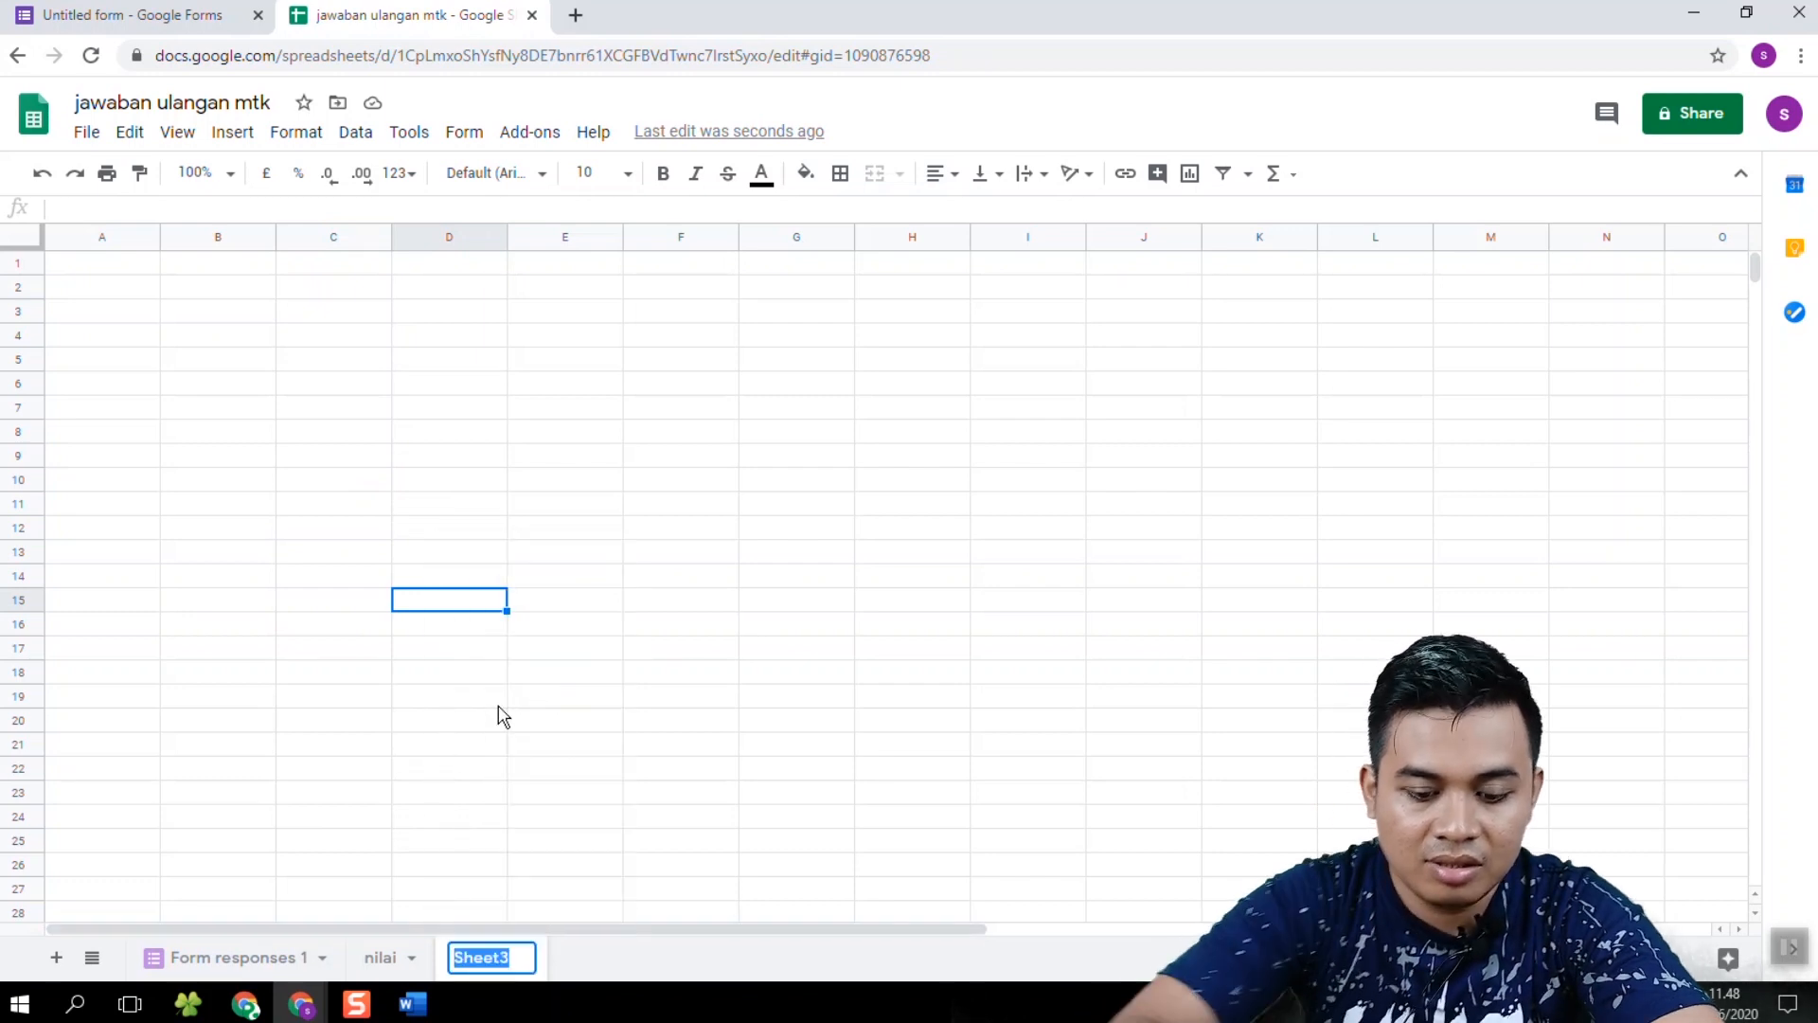
type("Raport")
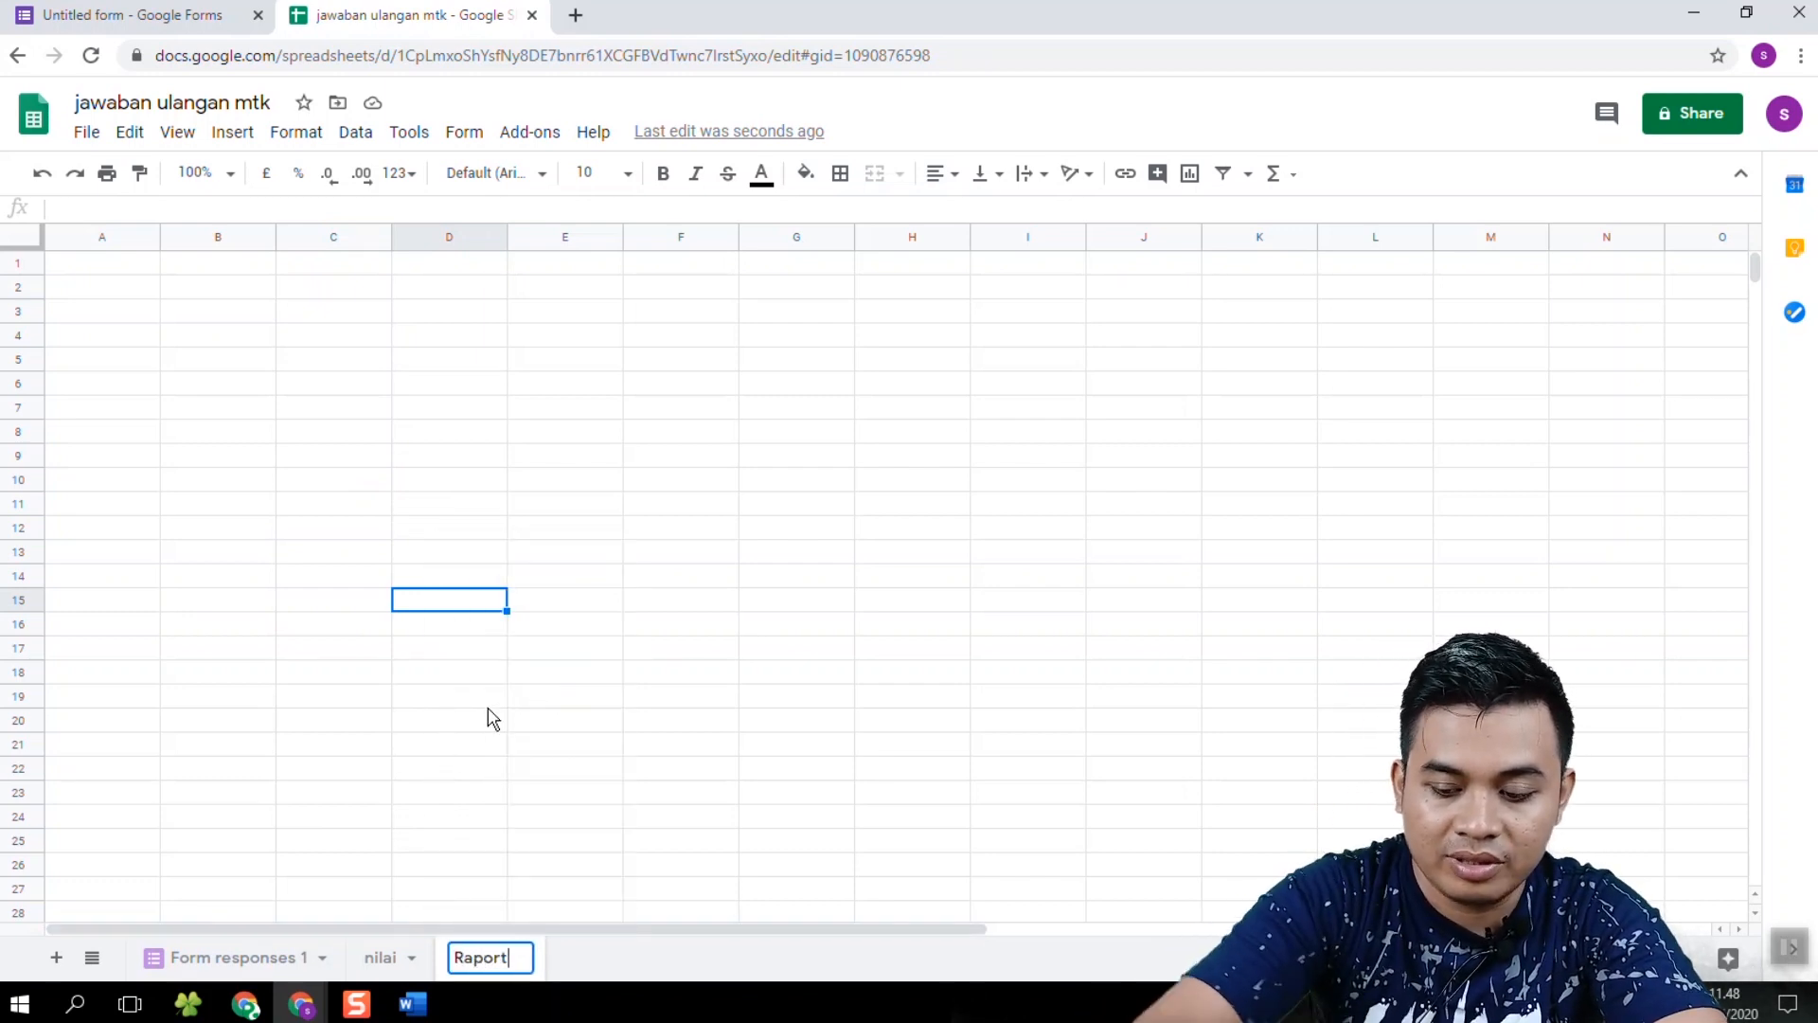
key("Return")
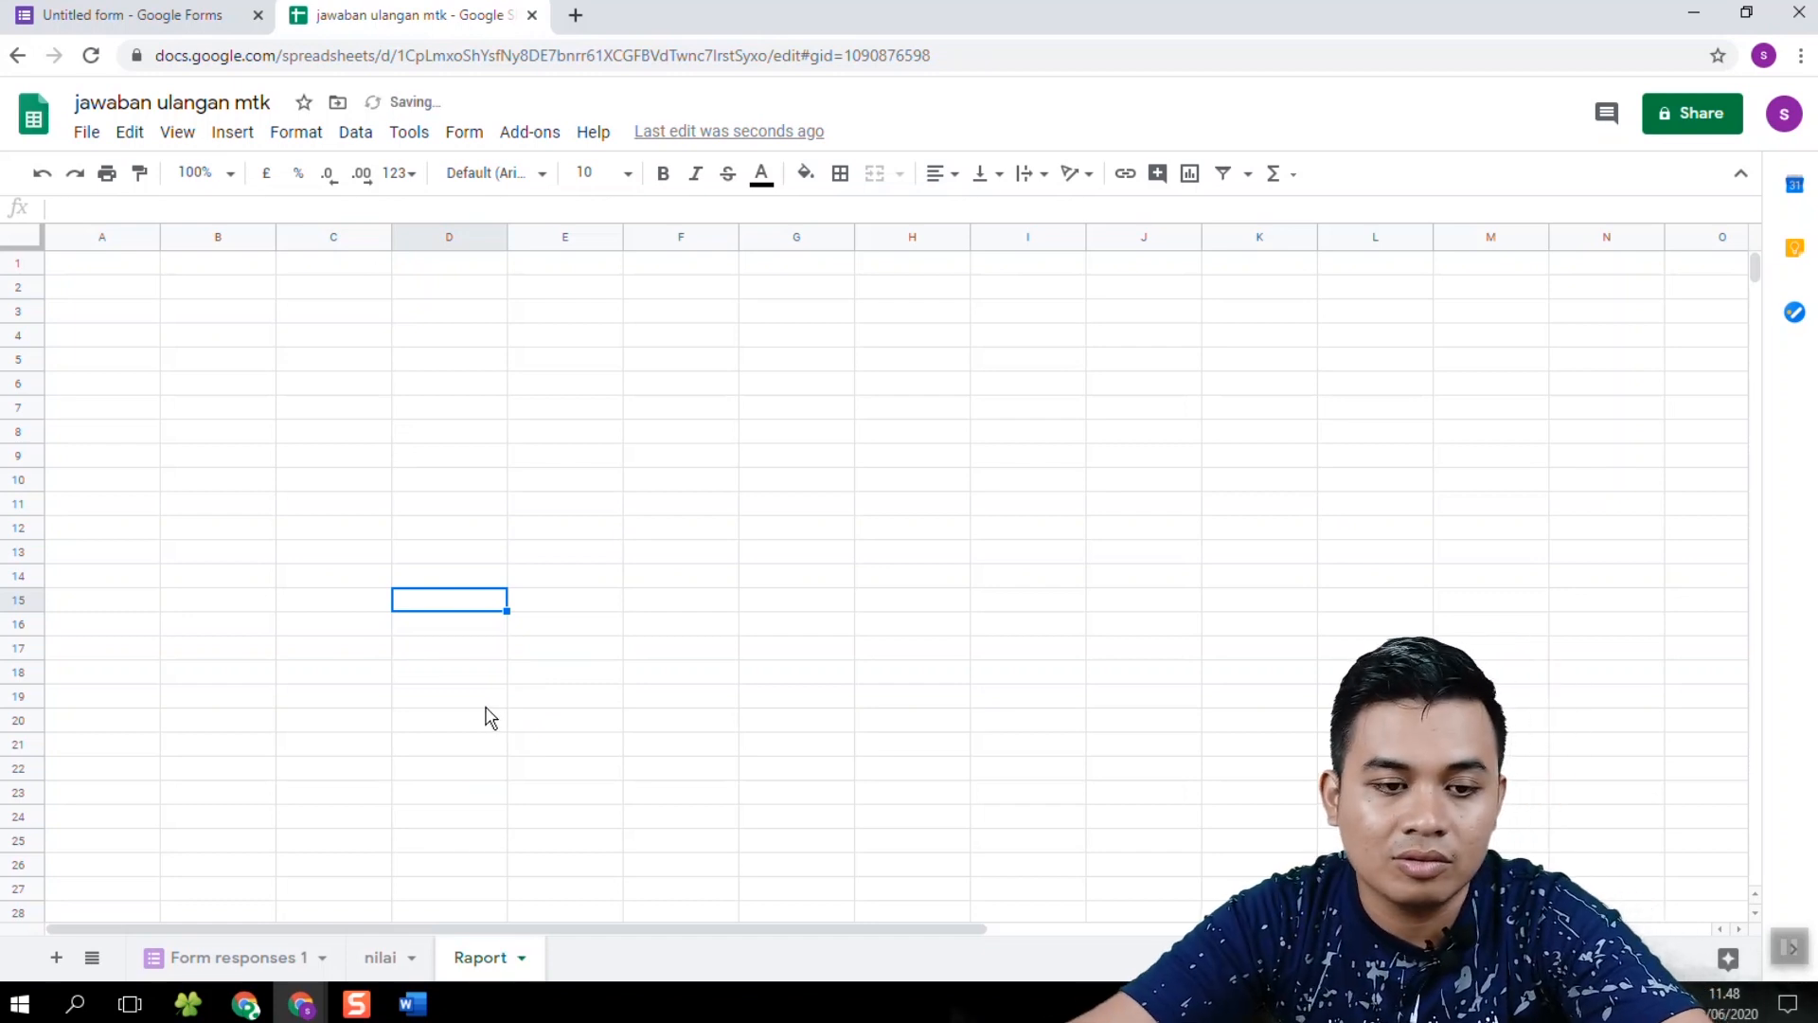
Step: Enter the labels "Masukkan Nomor Induk" in cell A1 and "Nama" in cell A2
left_click(265, 268)
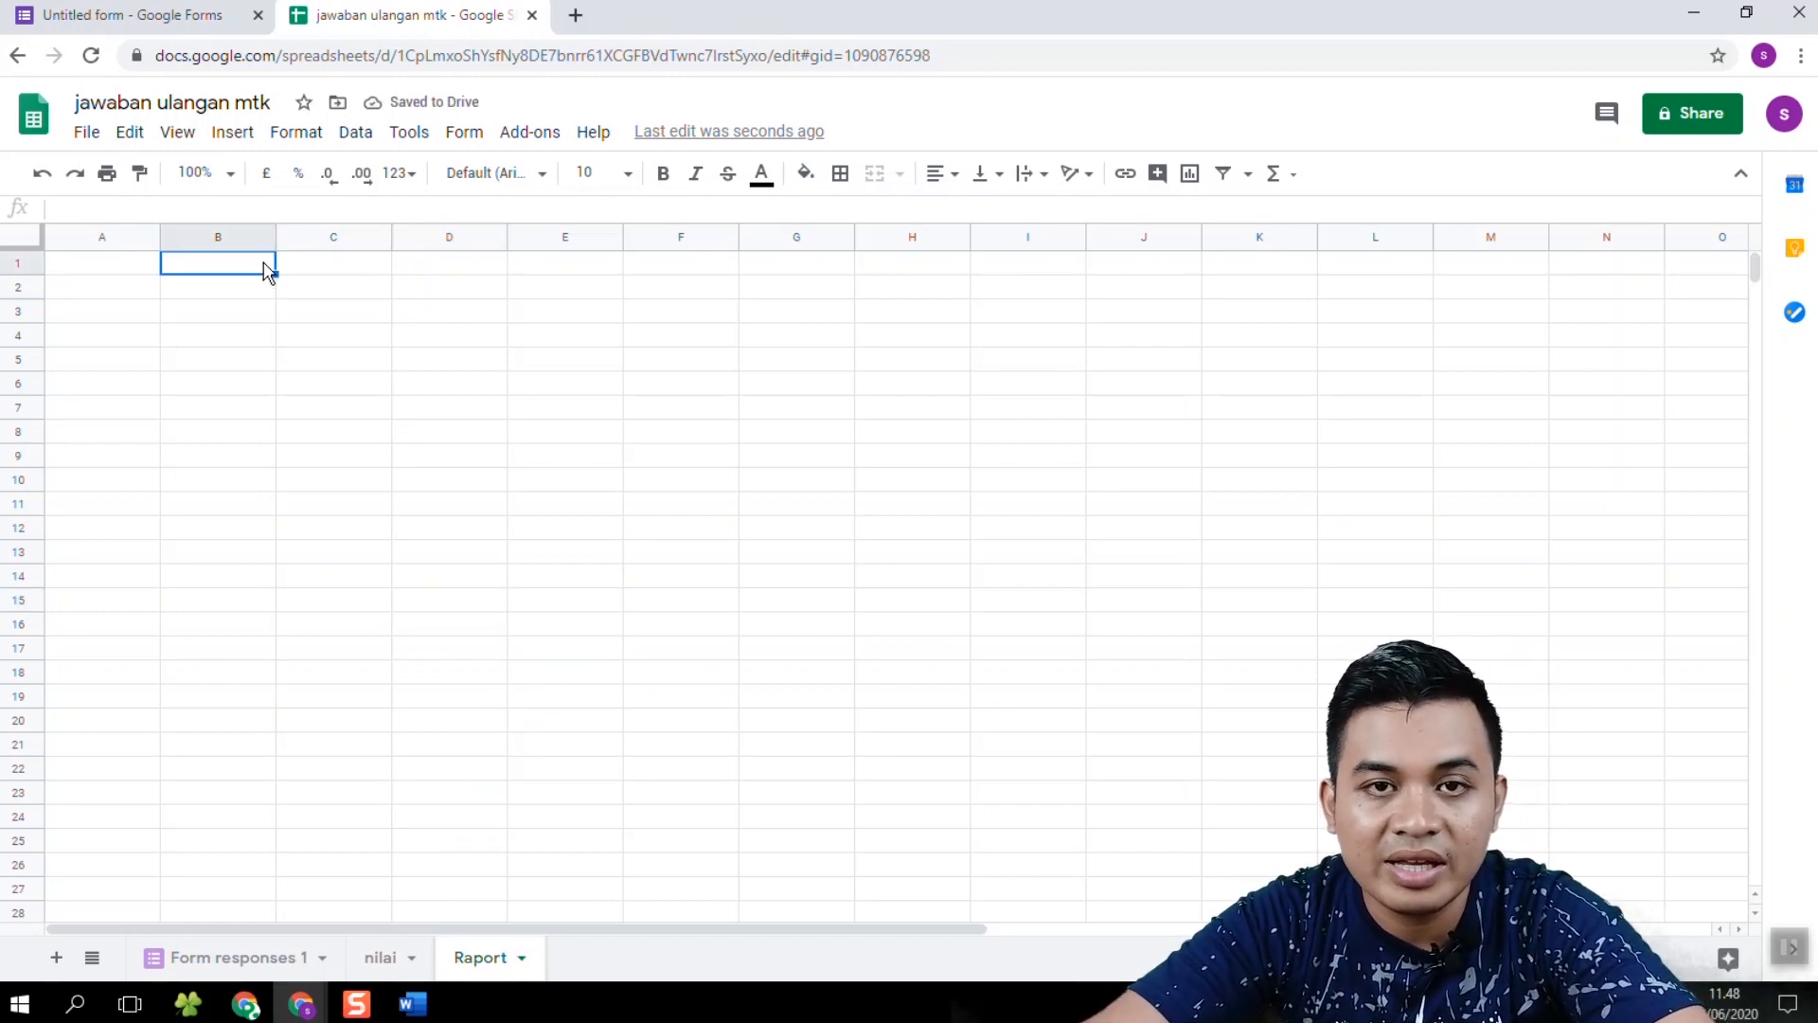
left_click(128, 269)
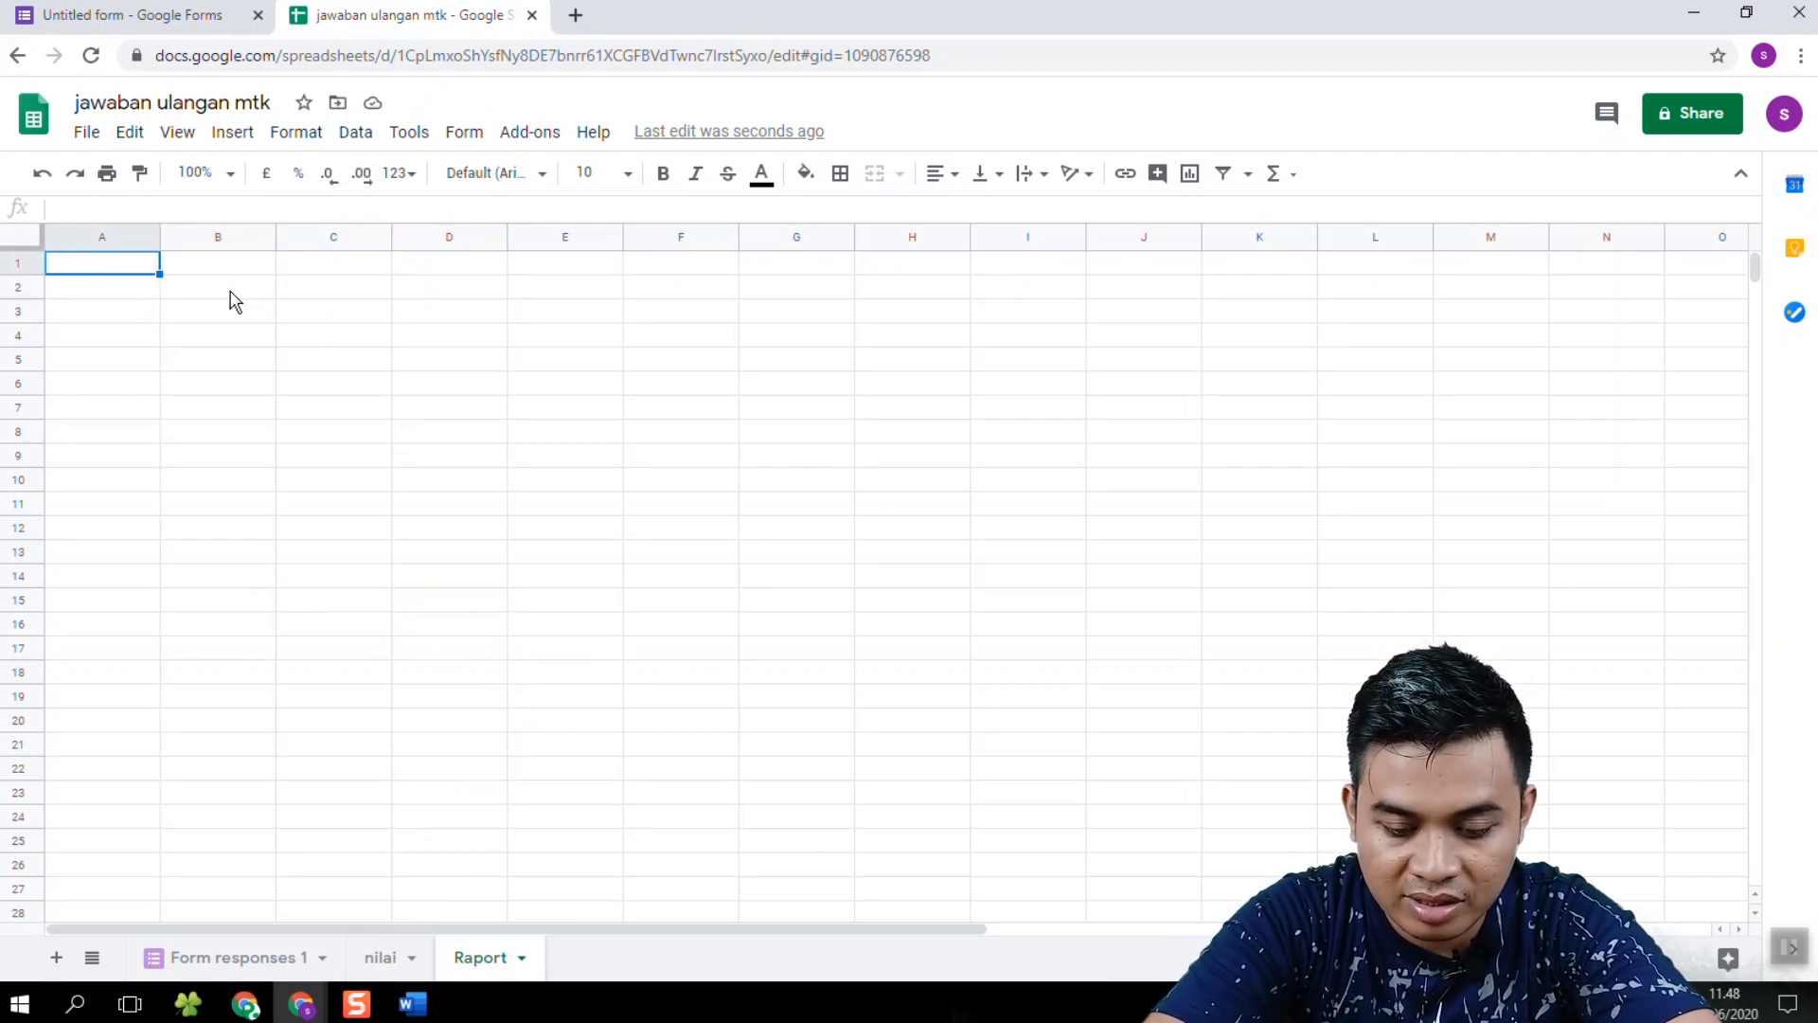
type("Mas")
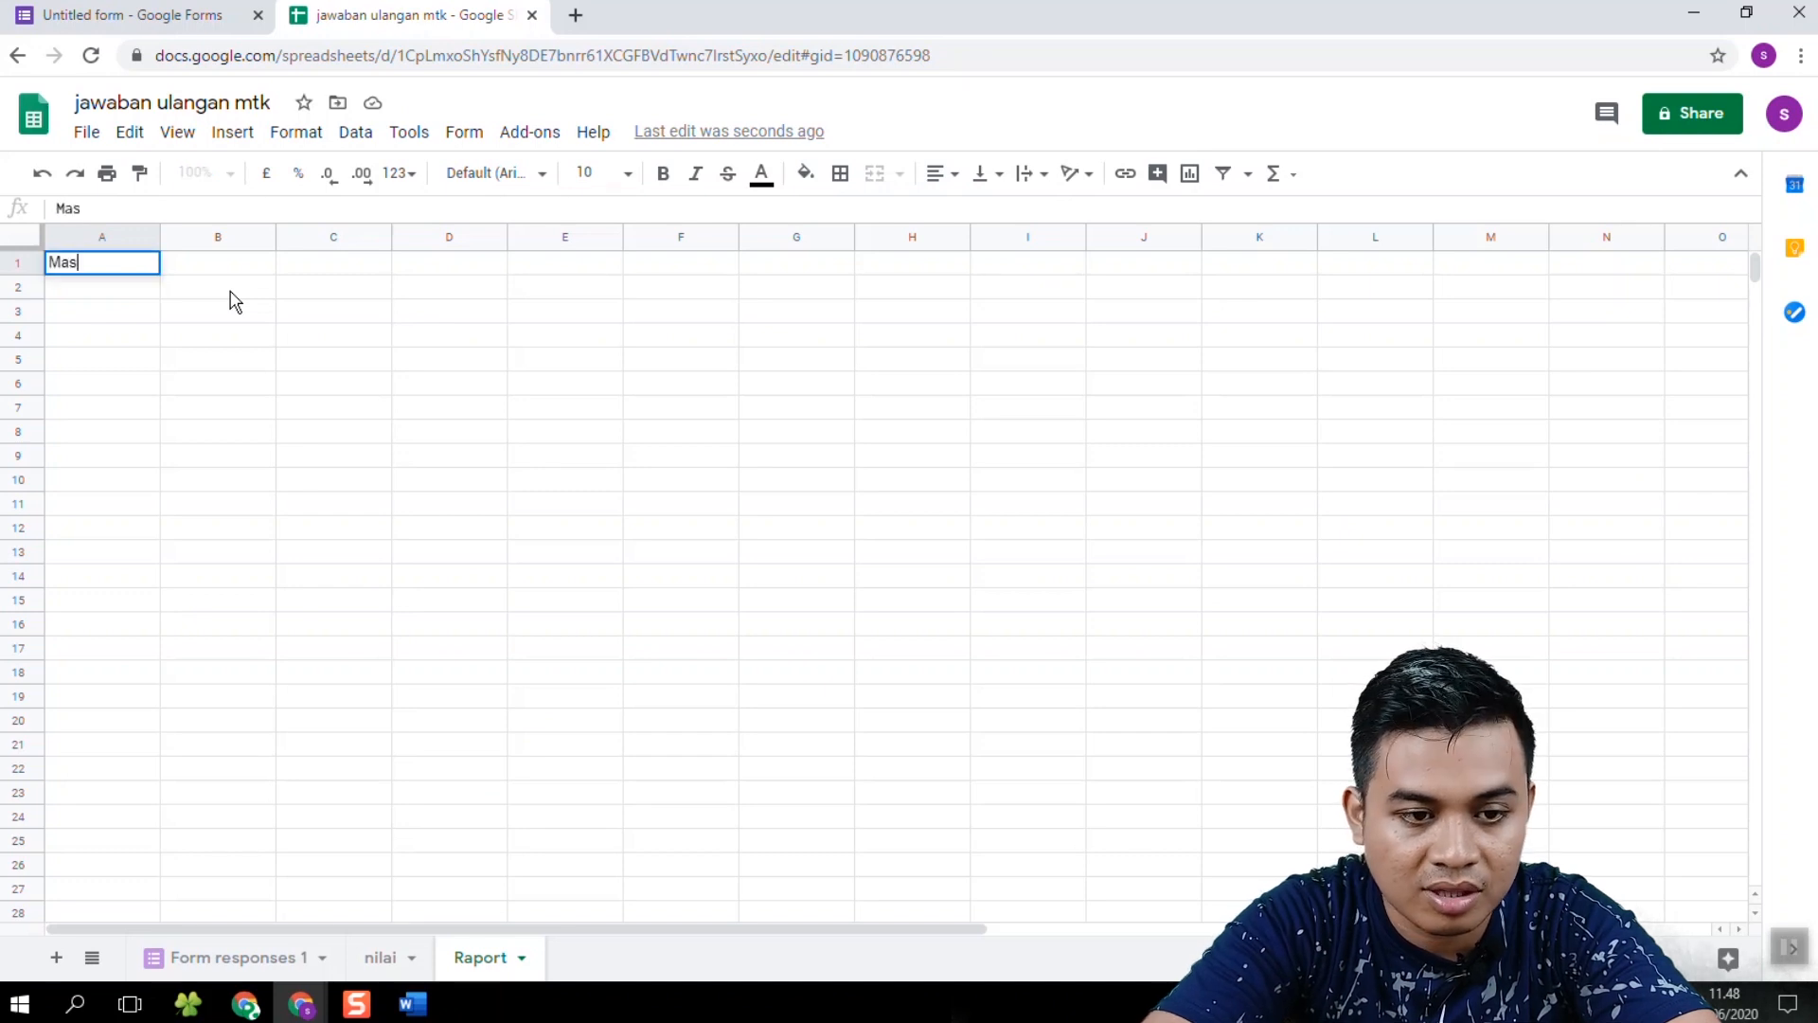
key("BackSpace")
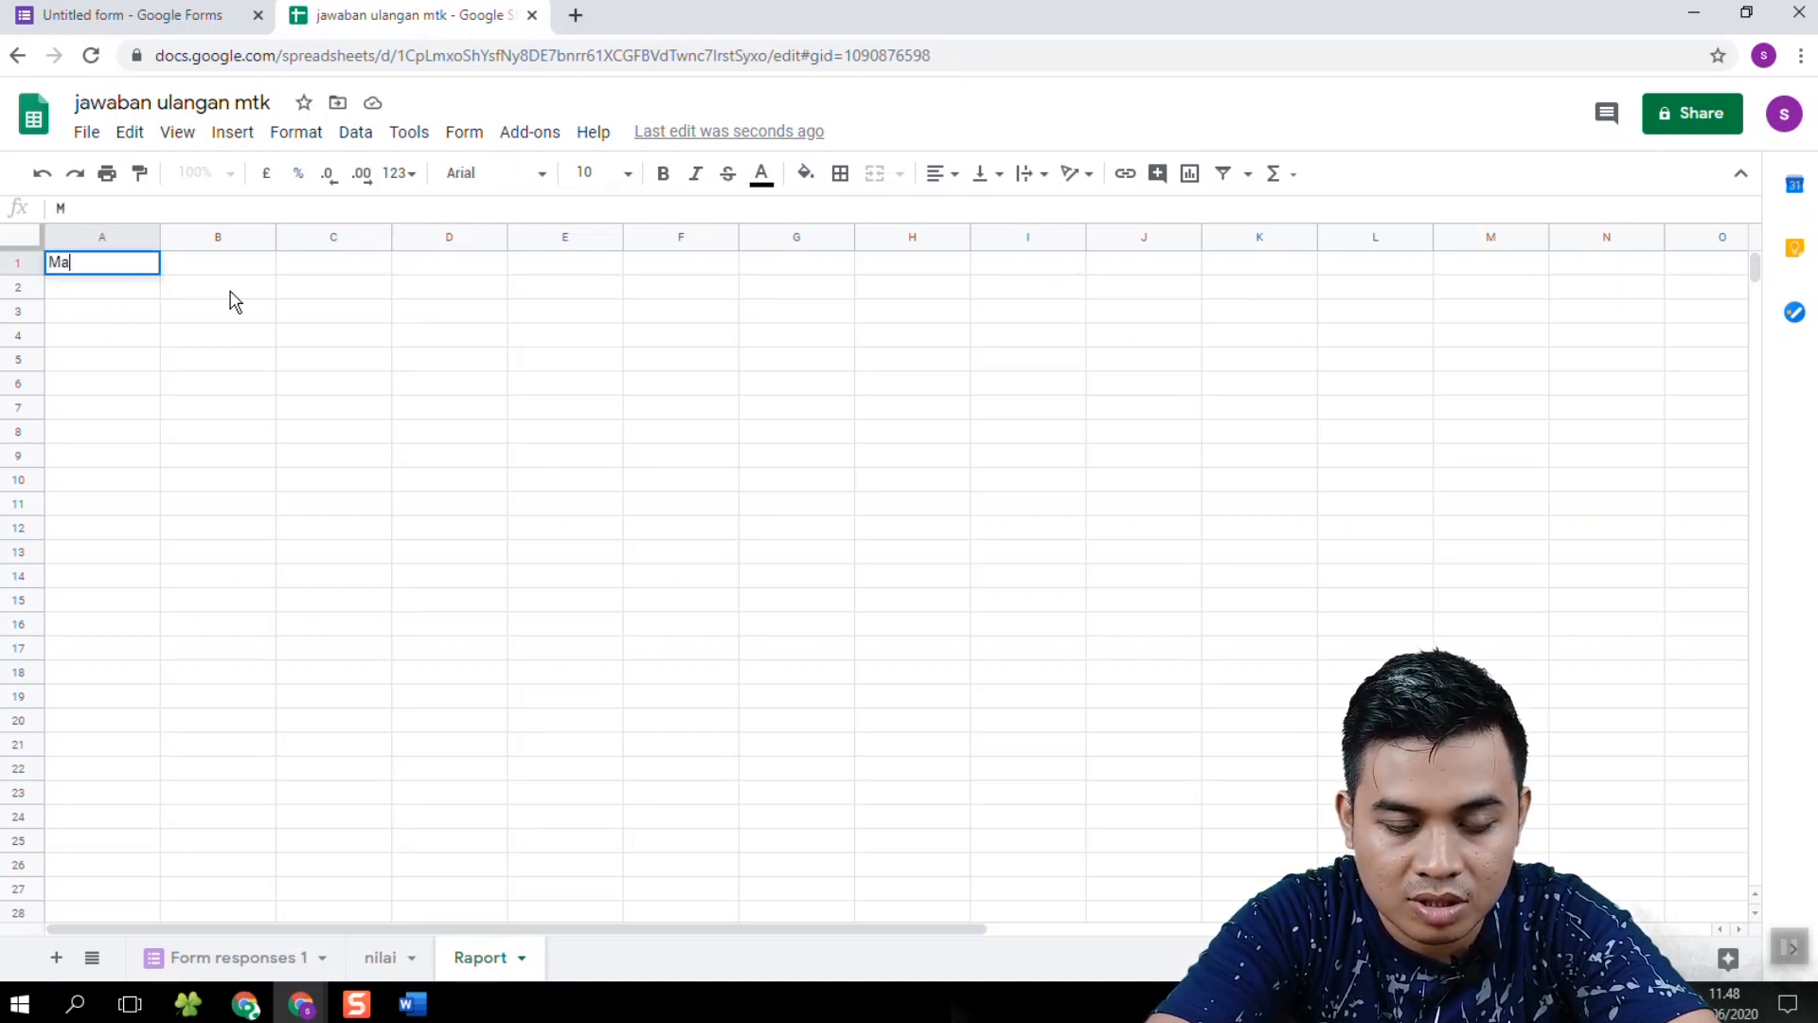
type("Masukkan Nomor Induk")
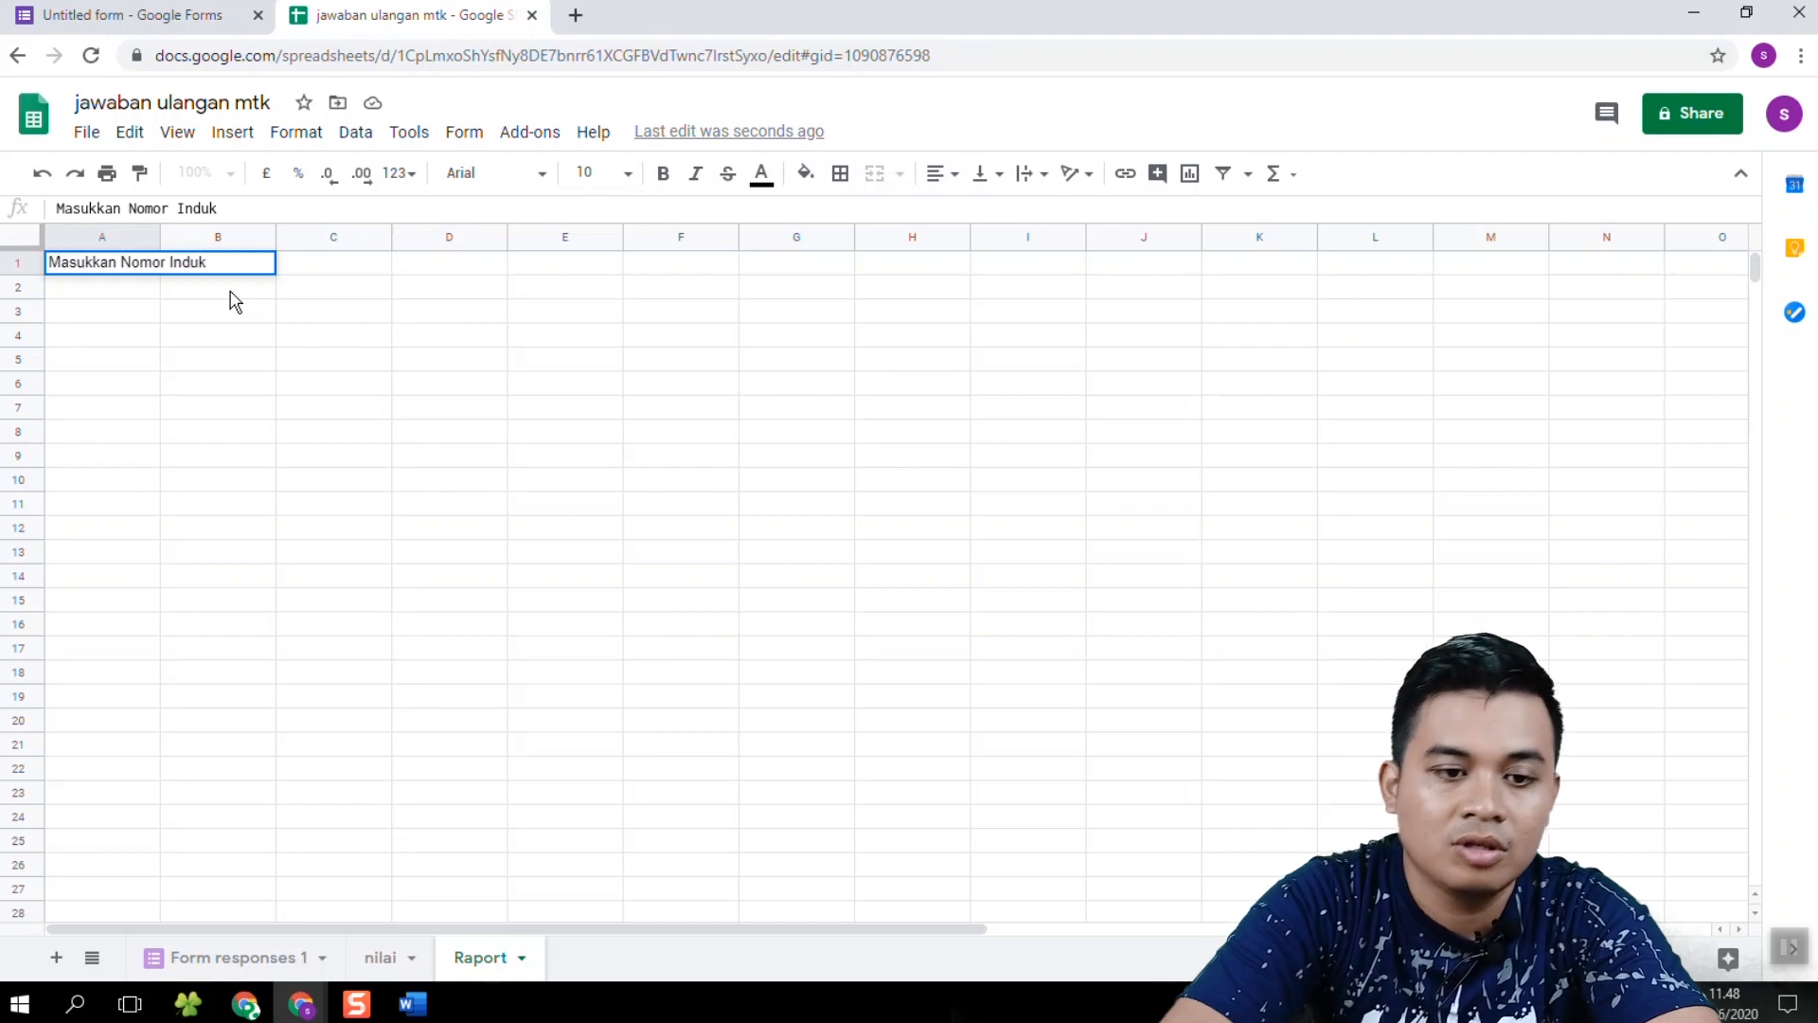
key("Return")
type("Nama")
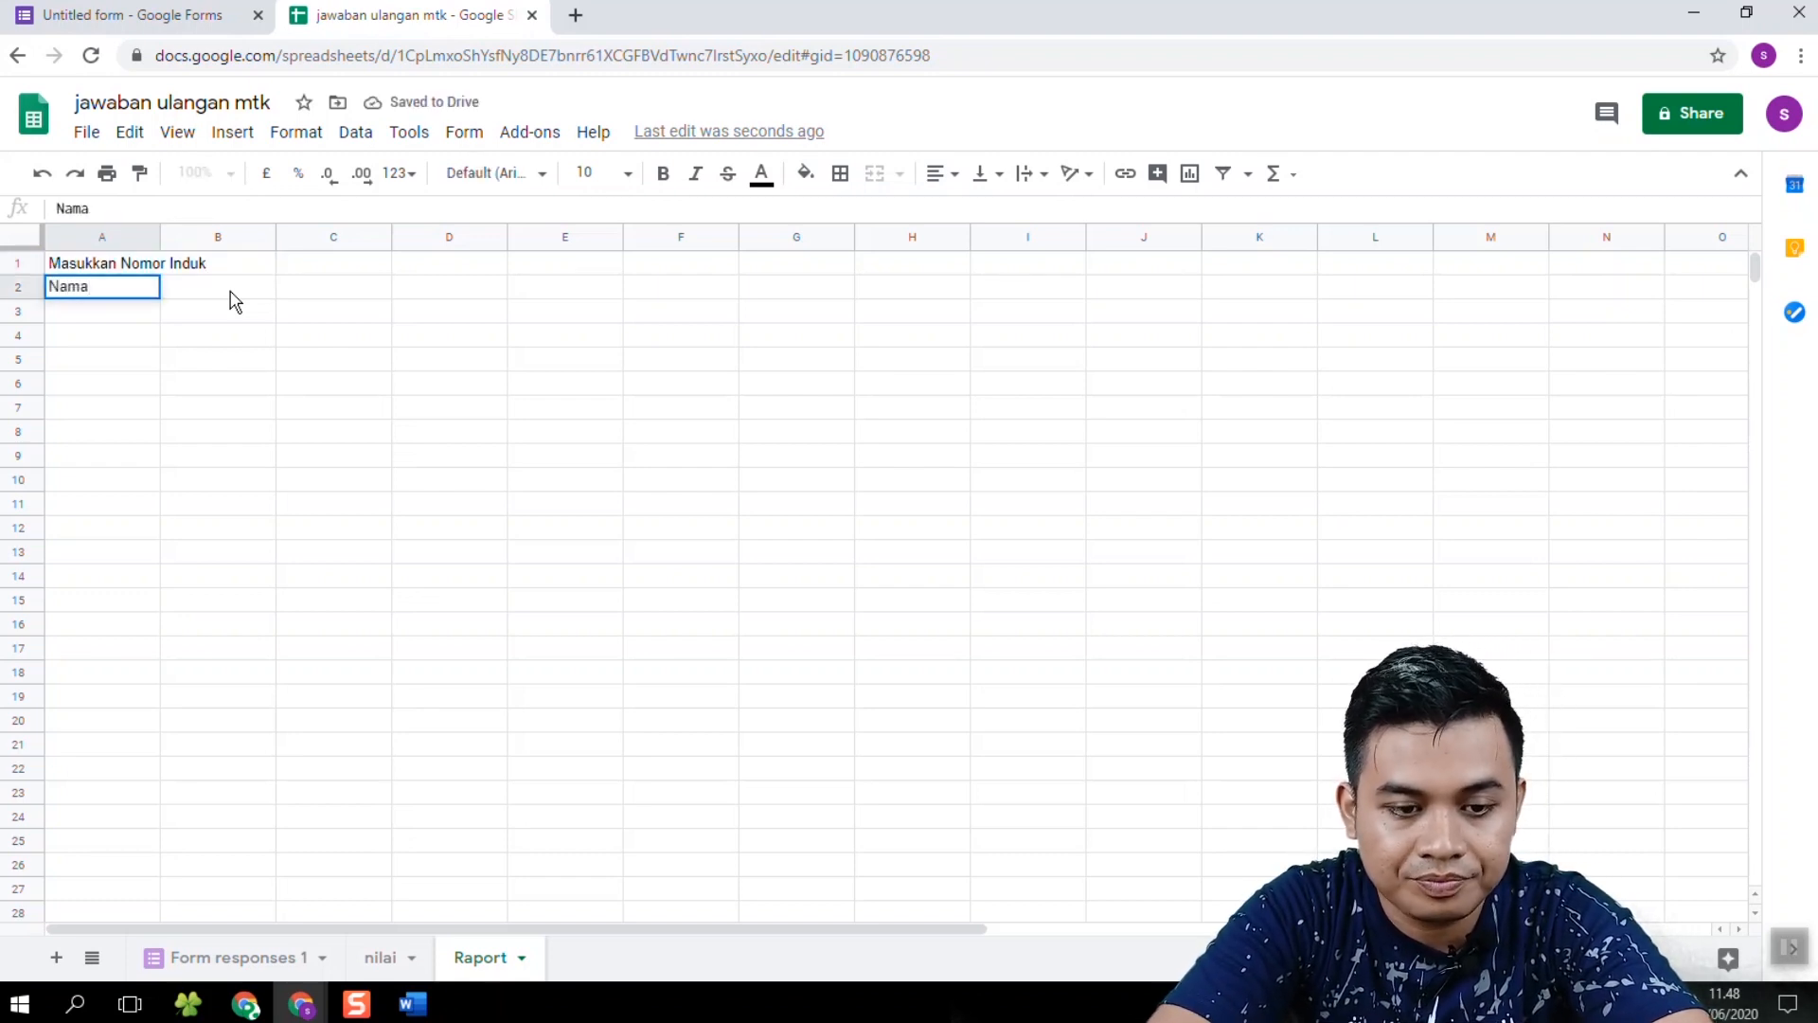
key("Return")
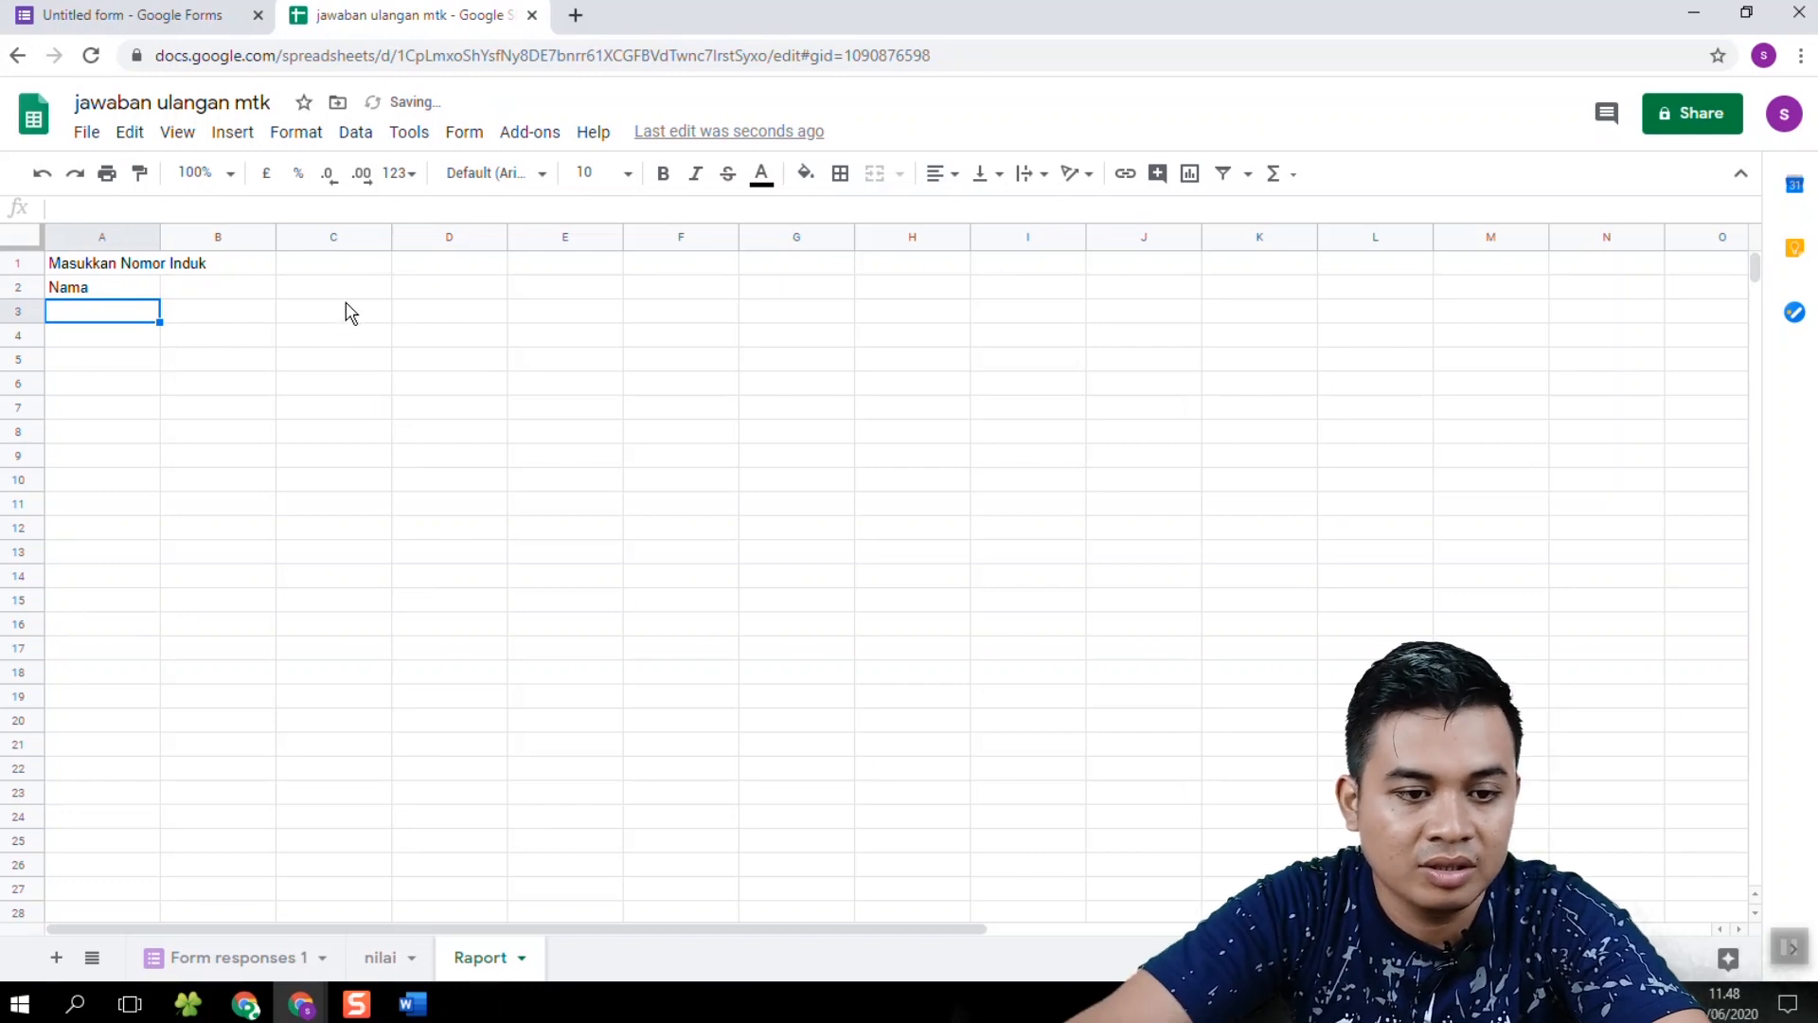
Step: Enter the table headers "No Soal" in cell B4 and "Skor" in cell C4
left_click(140, 342)
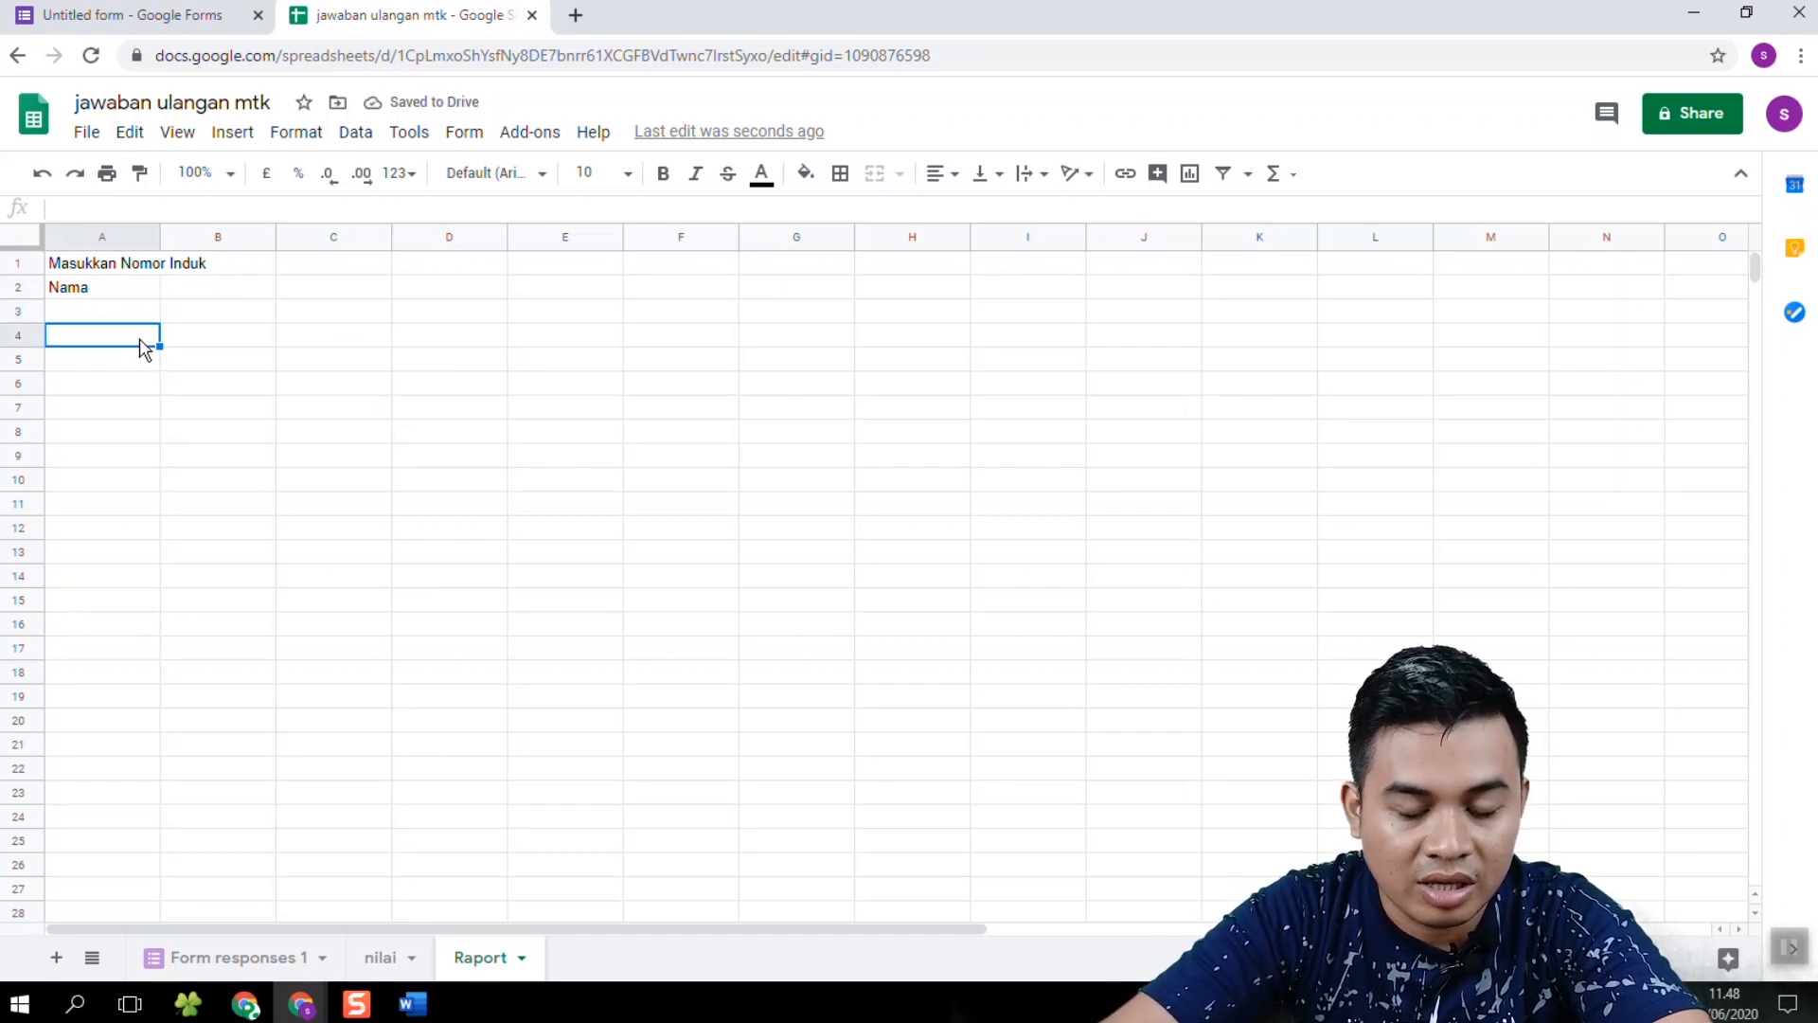
left_click(192, 346)
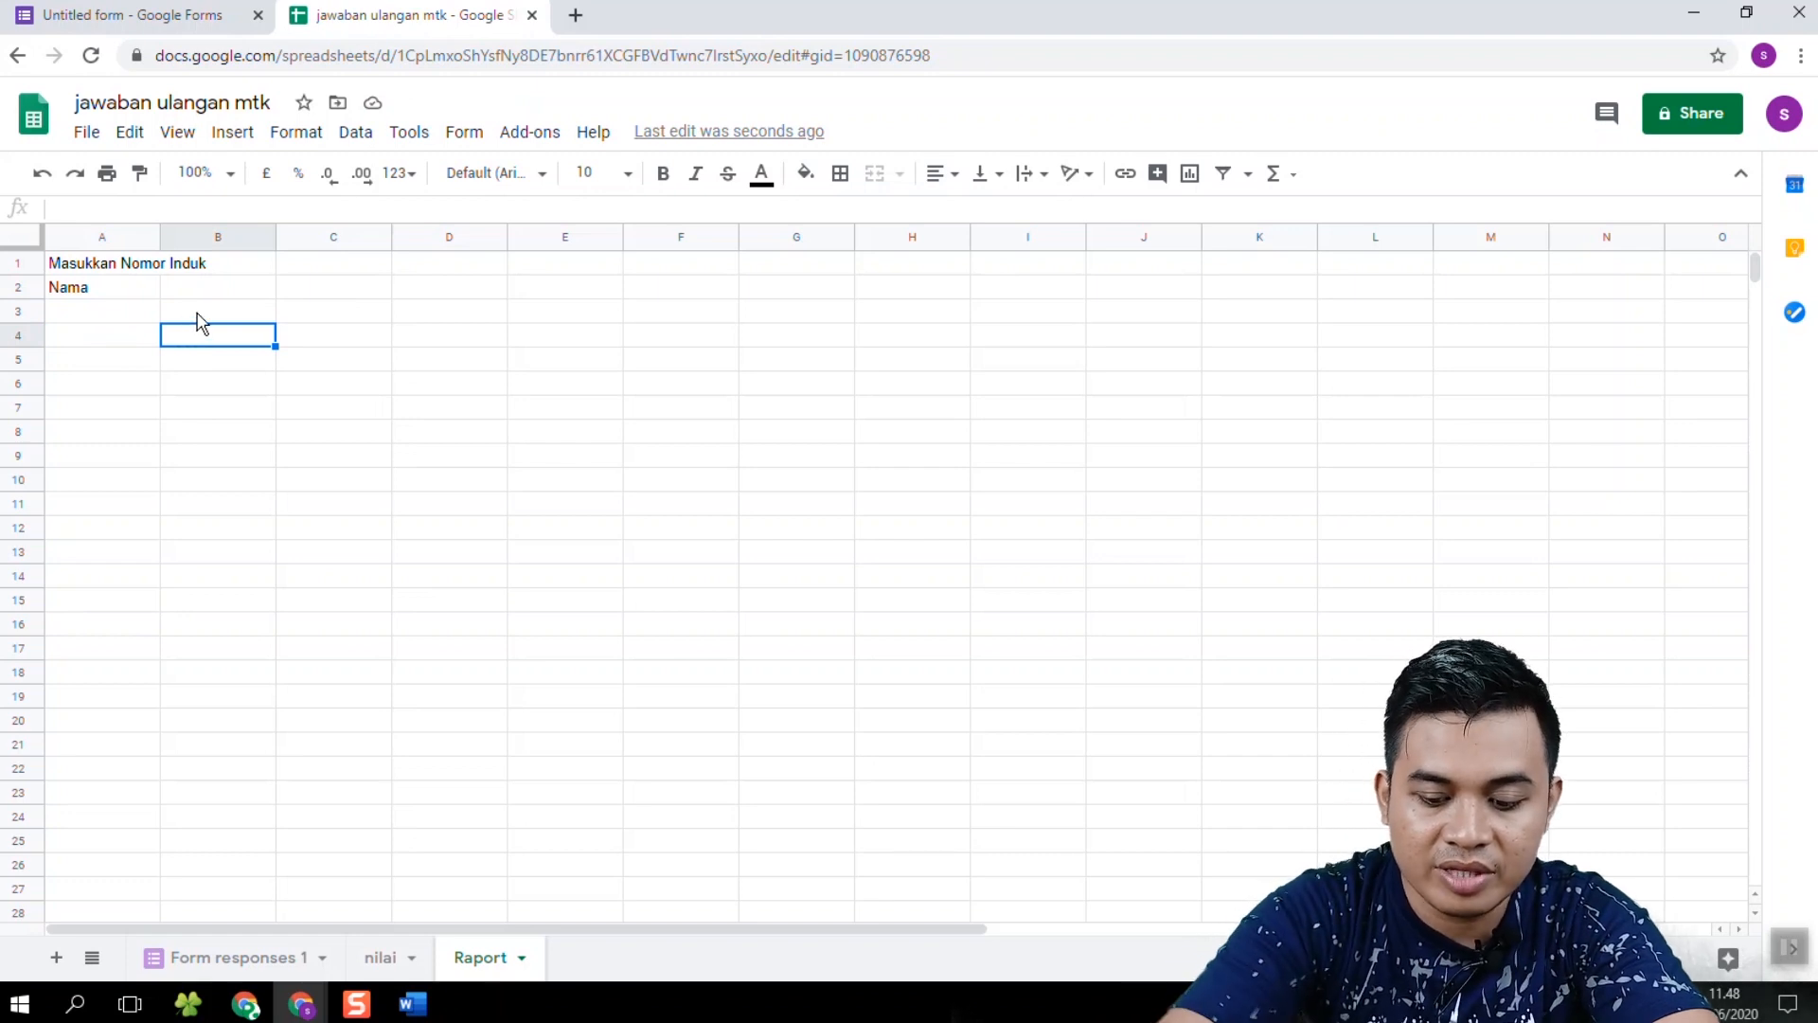
type("N")
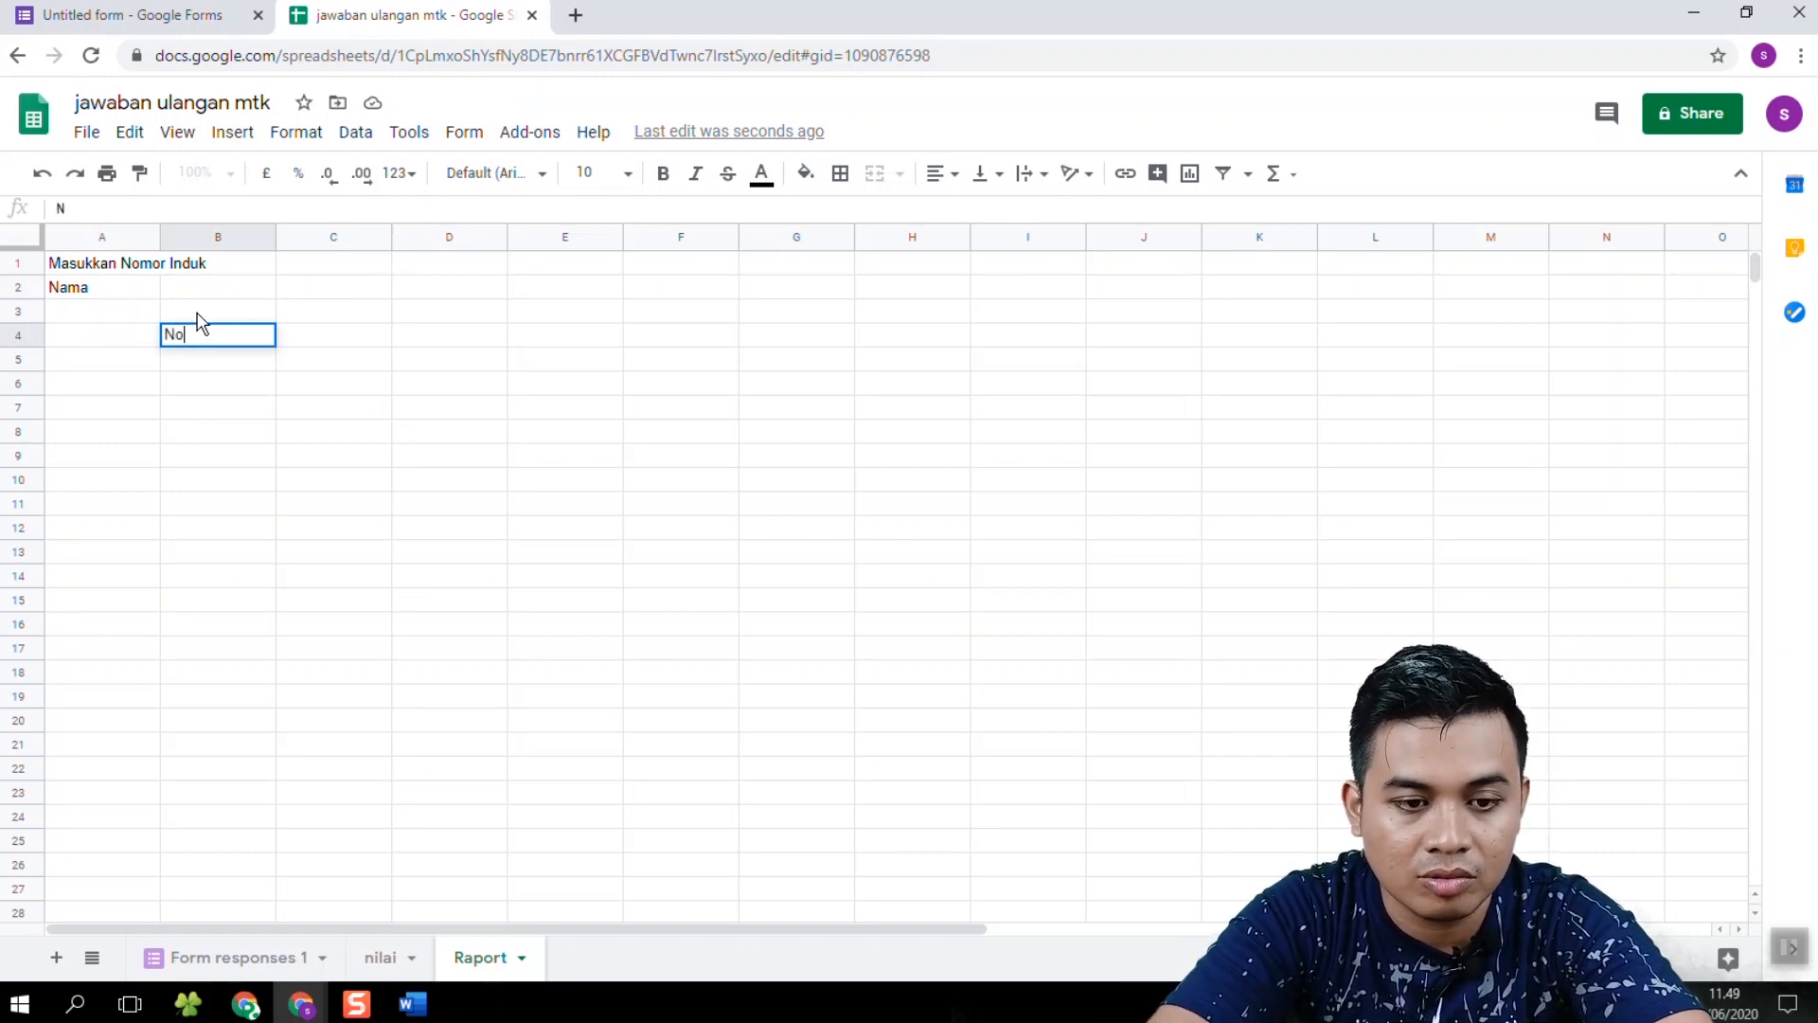
type("o")
key("Tab")
key("Left")
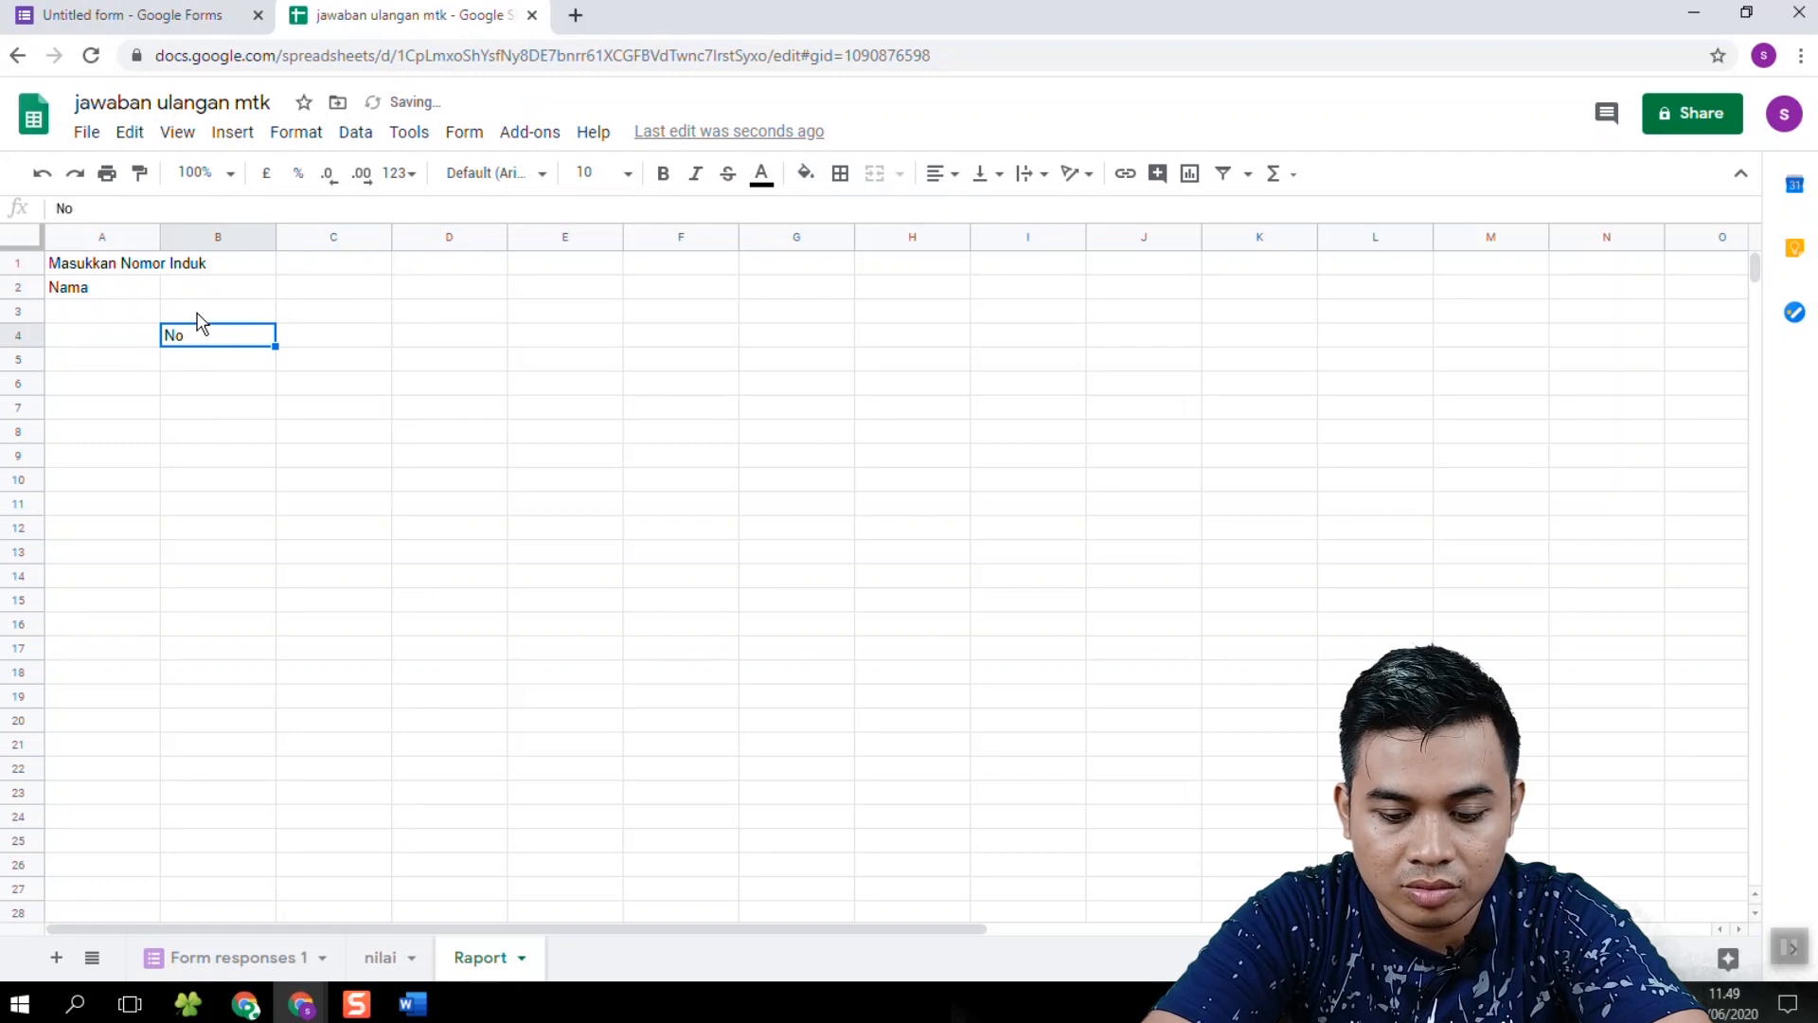
key("Return")
type("Soal")
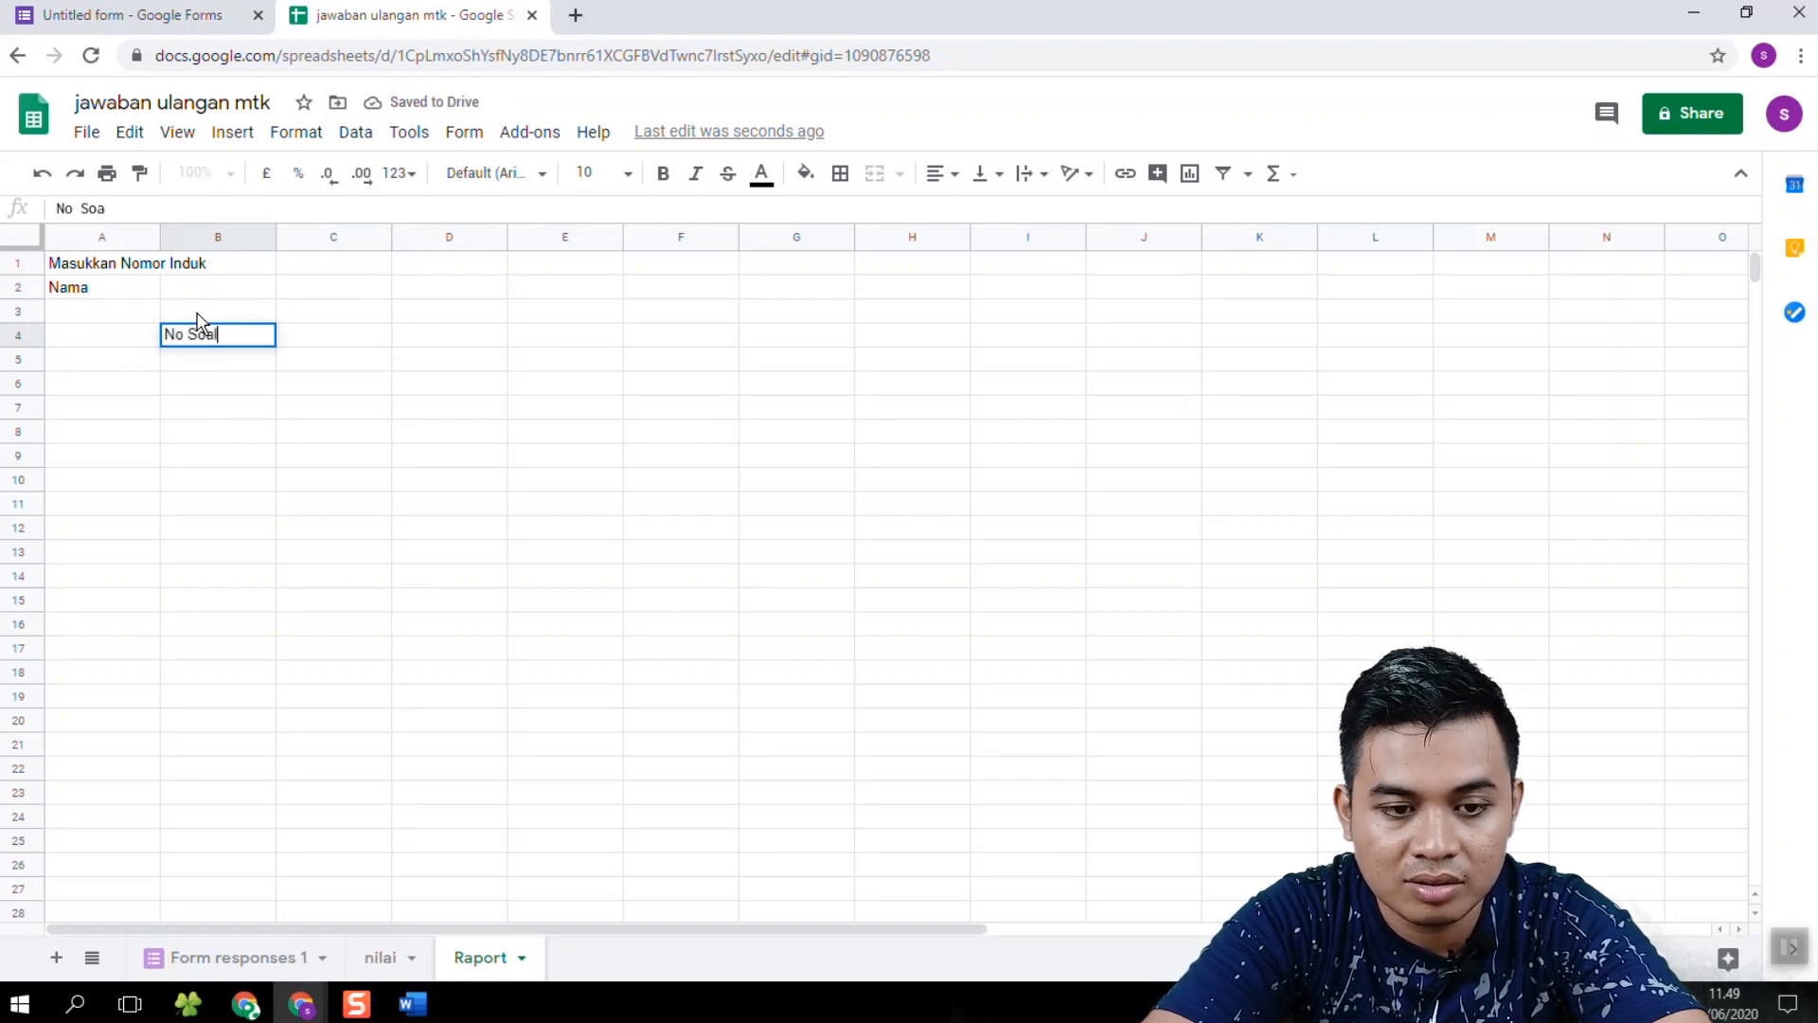
key("Tab")
type("S")
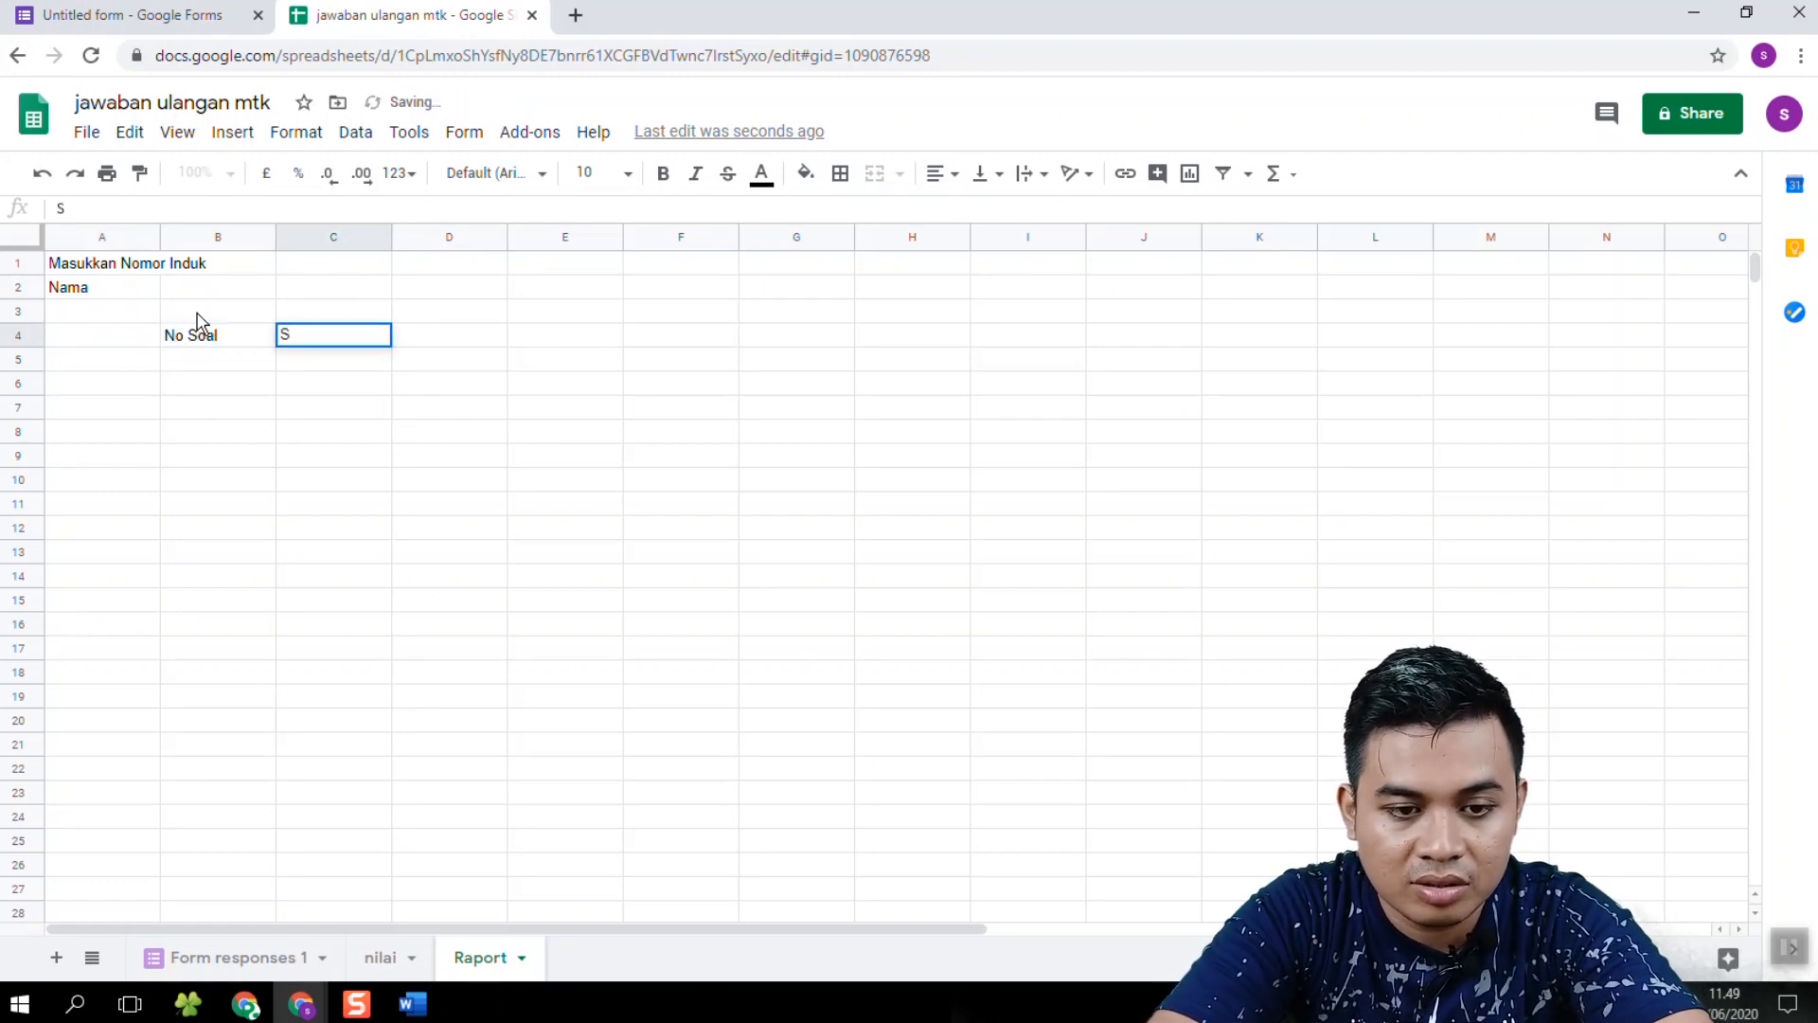
type("K")
key("BackSpace")
type("kor")
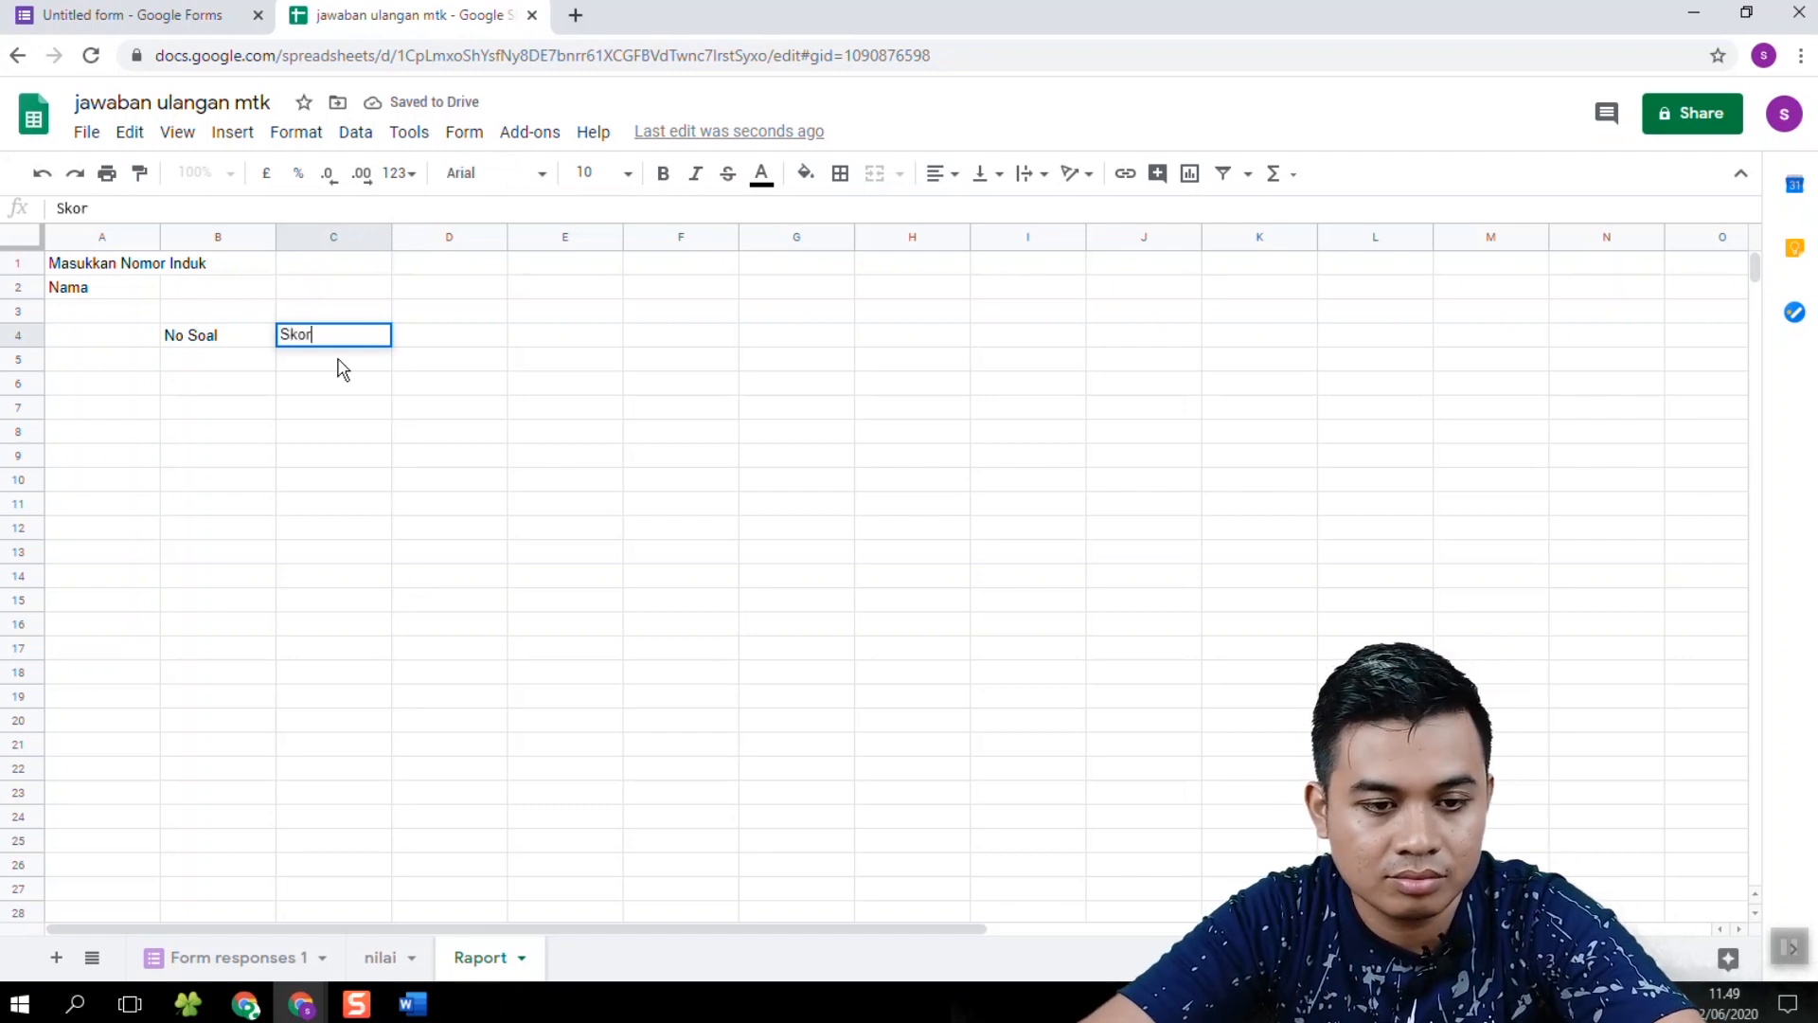
key("Return")
Step: Narrow columns A and B slightly to the same width
left_click(318, 266)
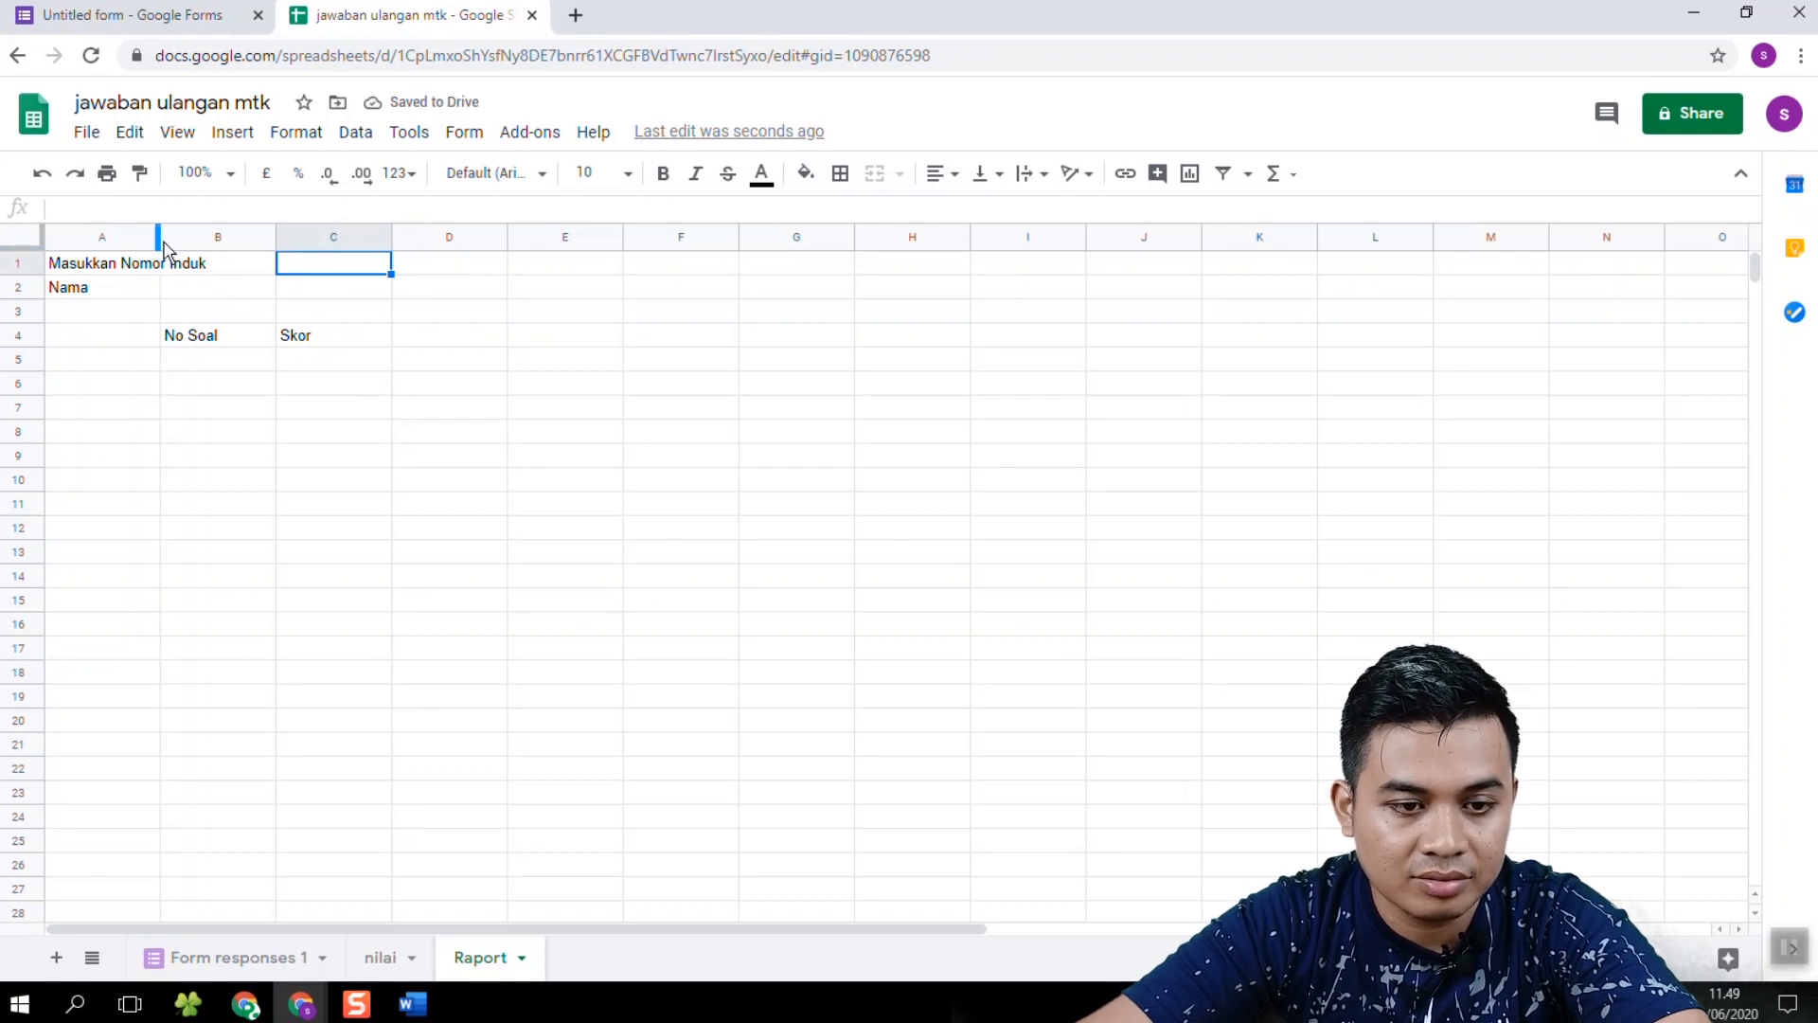
left_click_drag(159, 237, 139, 237)
left_click_drag(254, 236, 232, 234)
left_click(256, 291)
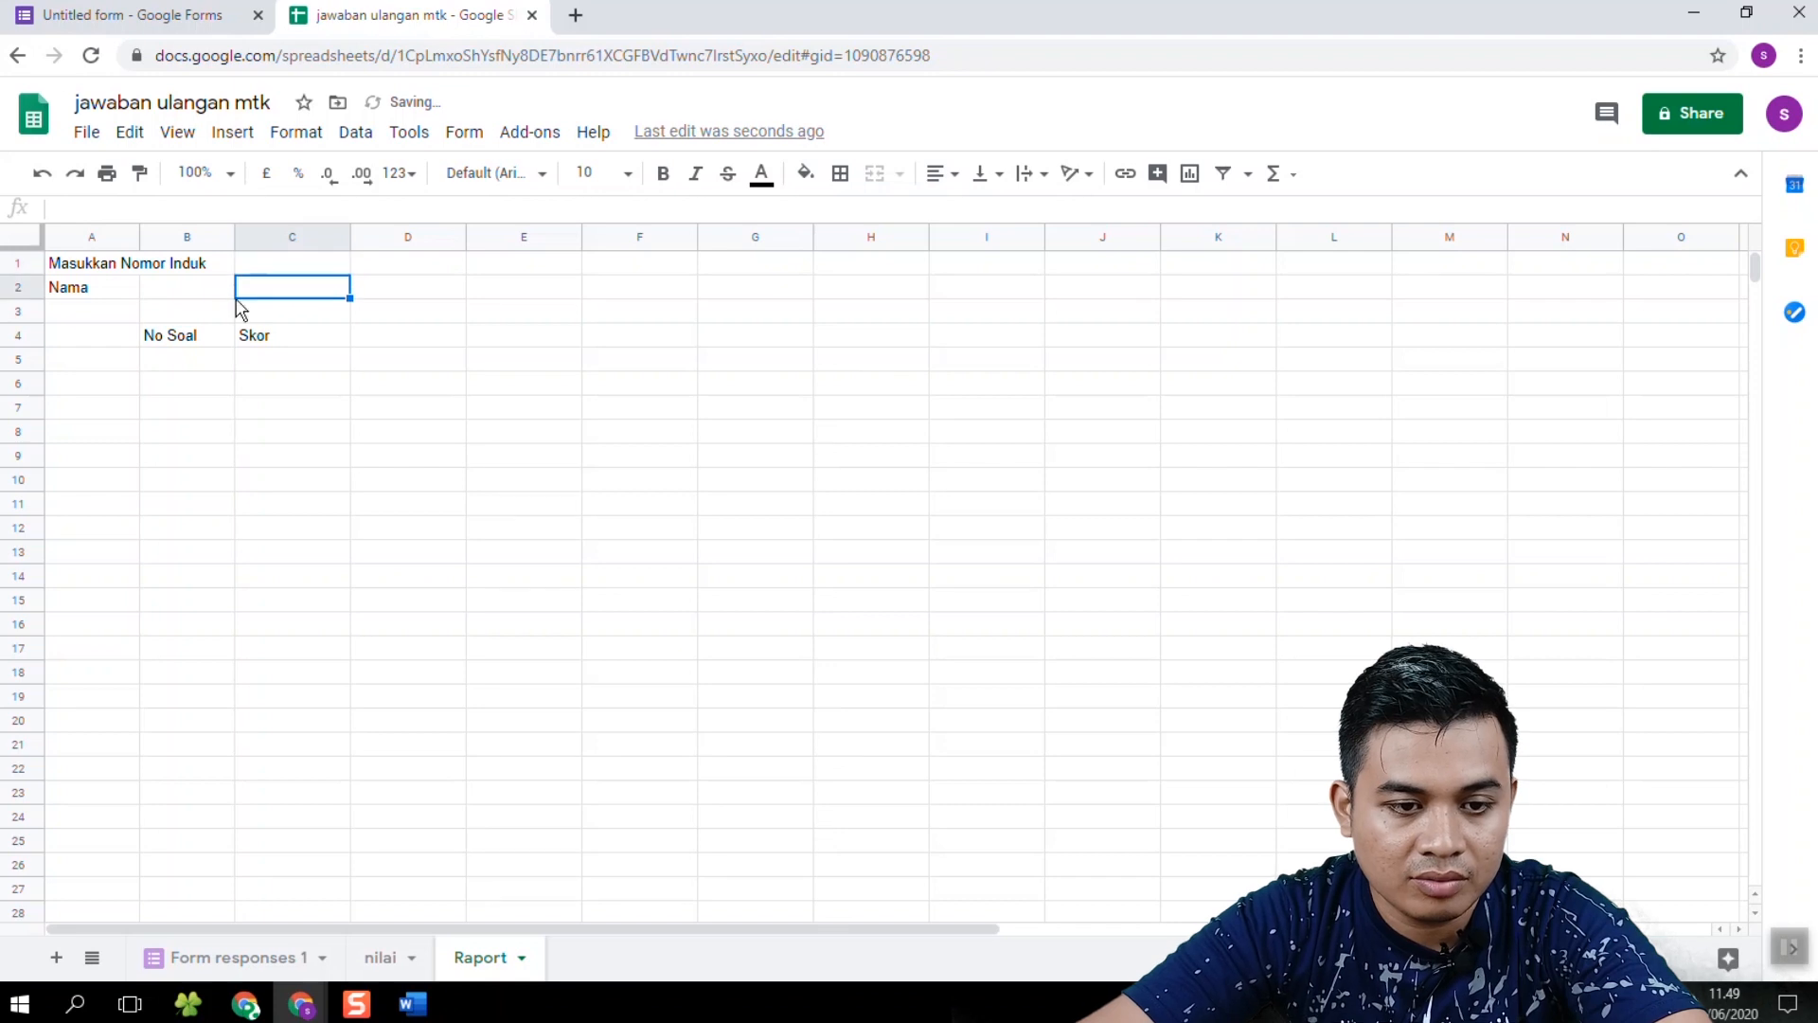
left_click(181, 343)
left_click(238, 363)
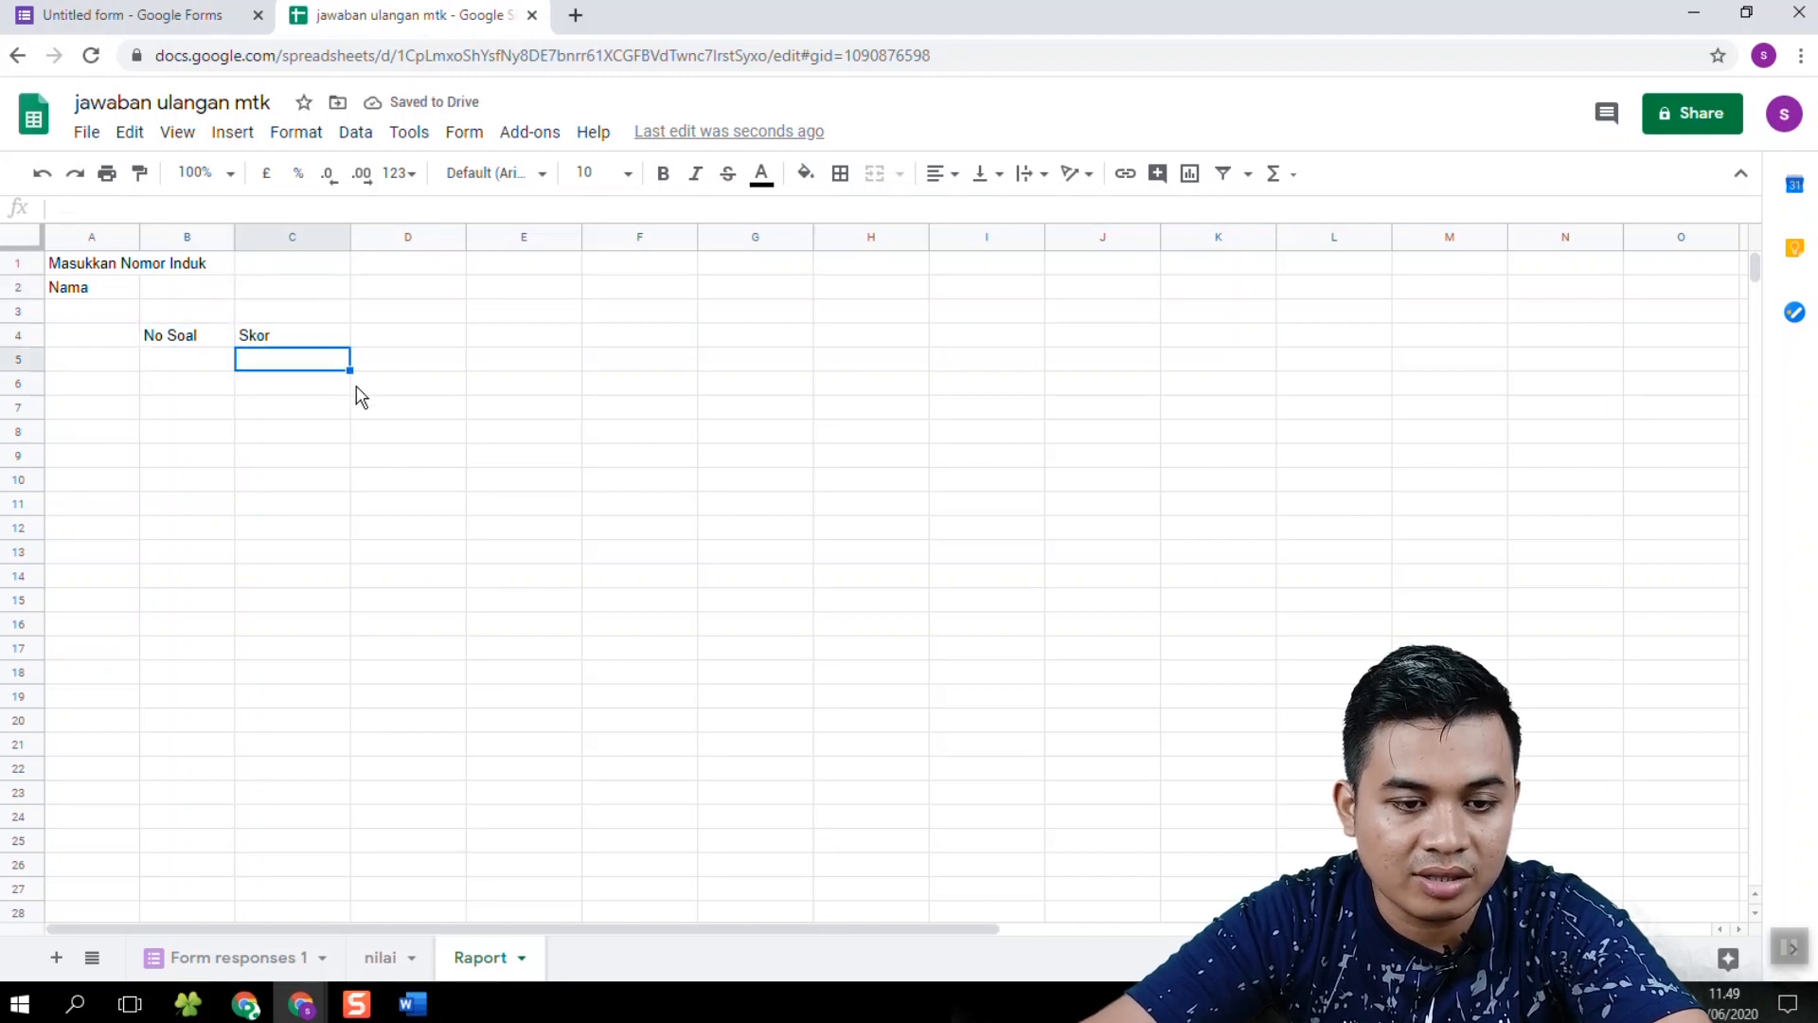
Step: Fill cells B5 to B8 with the question numbers 1 to 4 and label cell B9 "Total Skor"
left_click(225, 365)
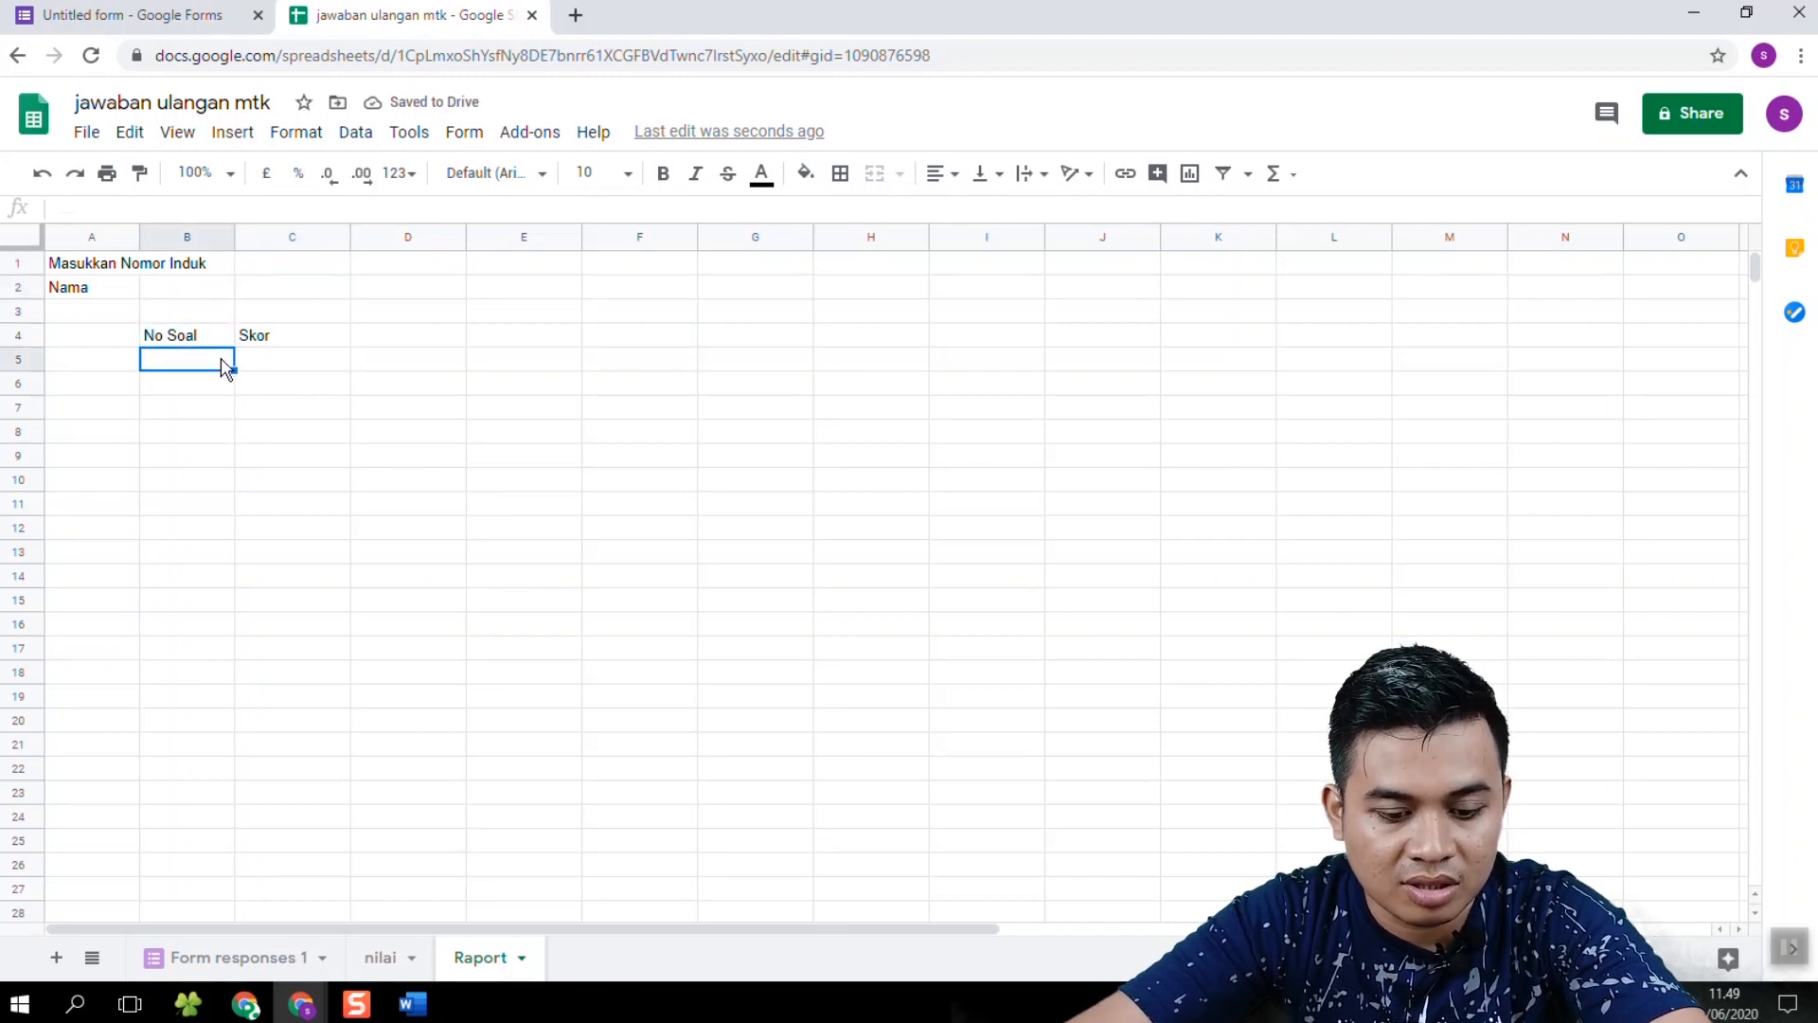
type("1")
key("Return")
type("2")
key("Return")
type("3")
key("Return")
type("4")
key("Return")
type("T")
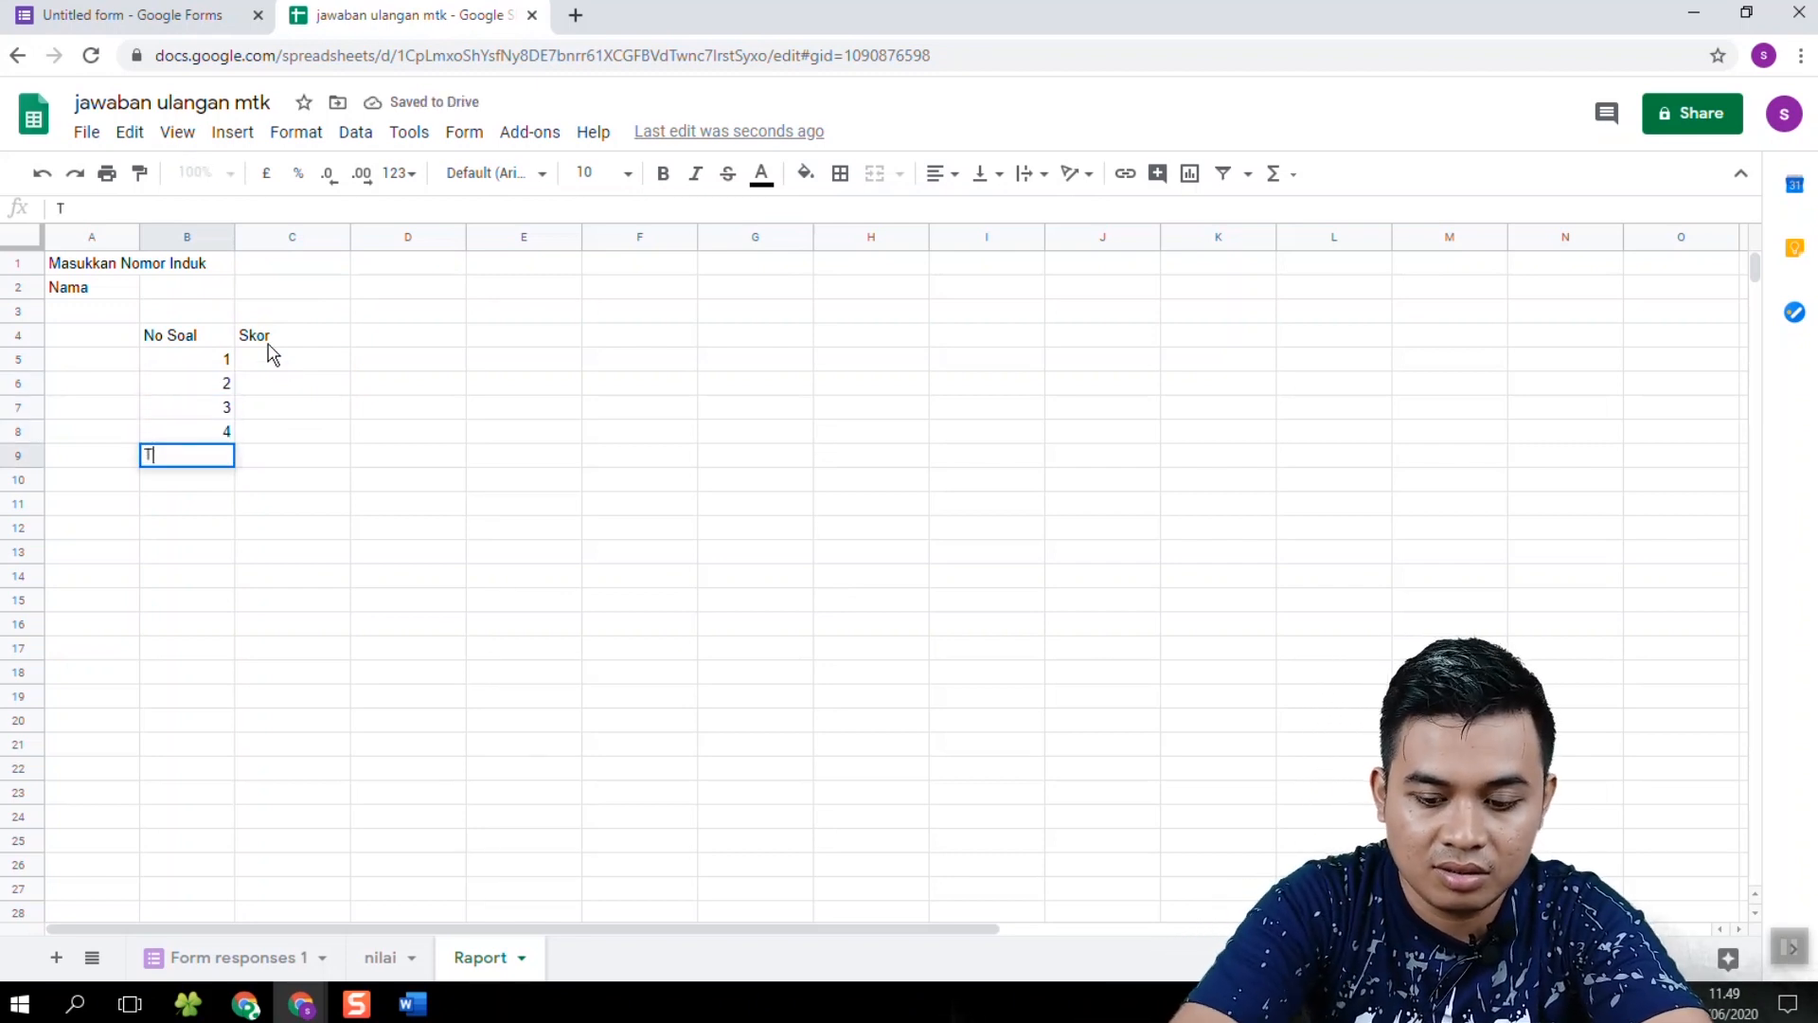
type("otal Skor")
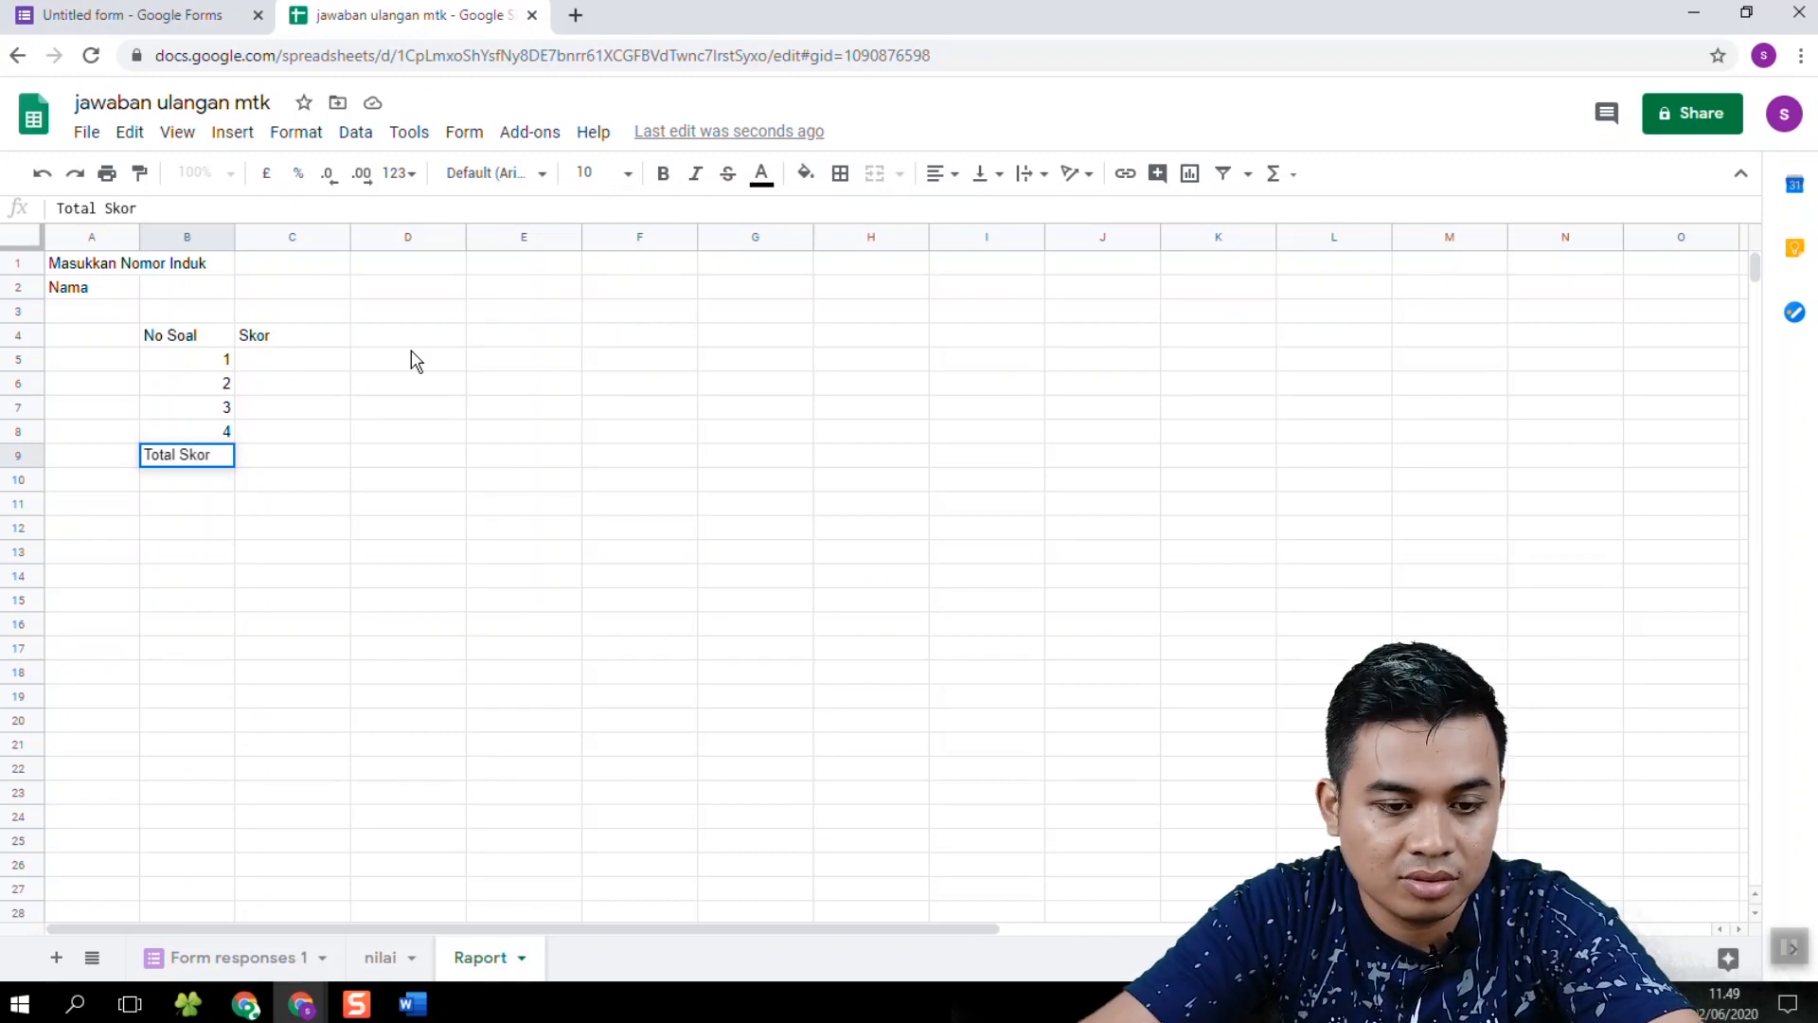
left_click(313, 506)
left_click(170, 466)
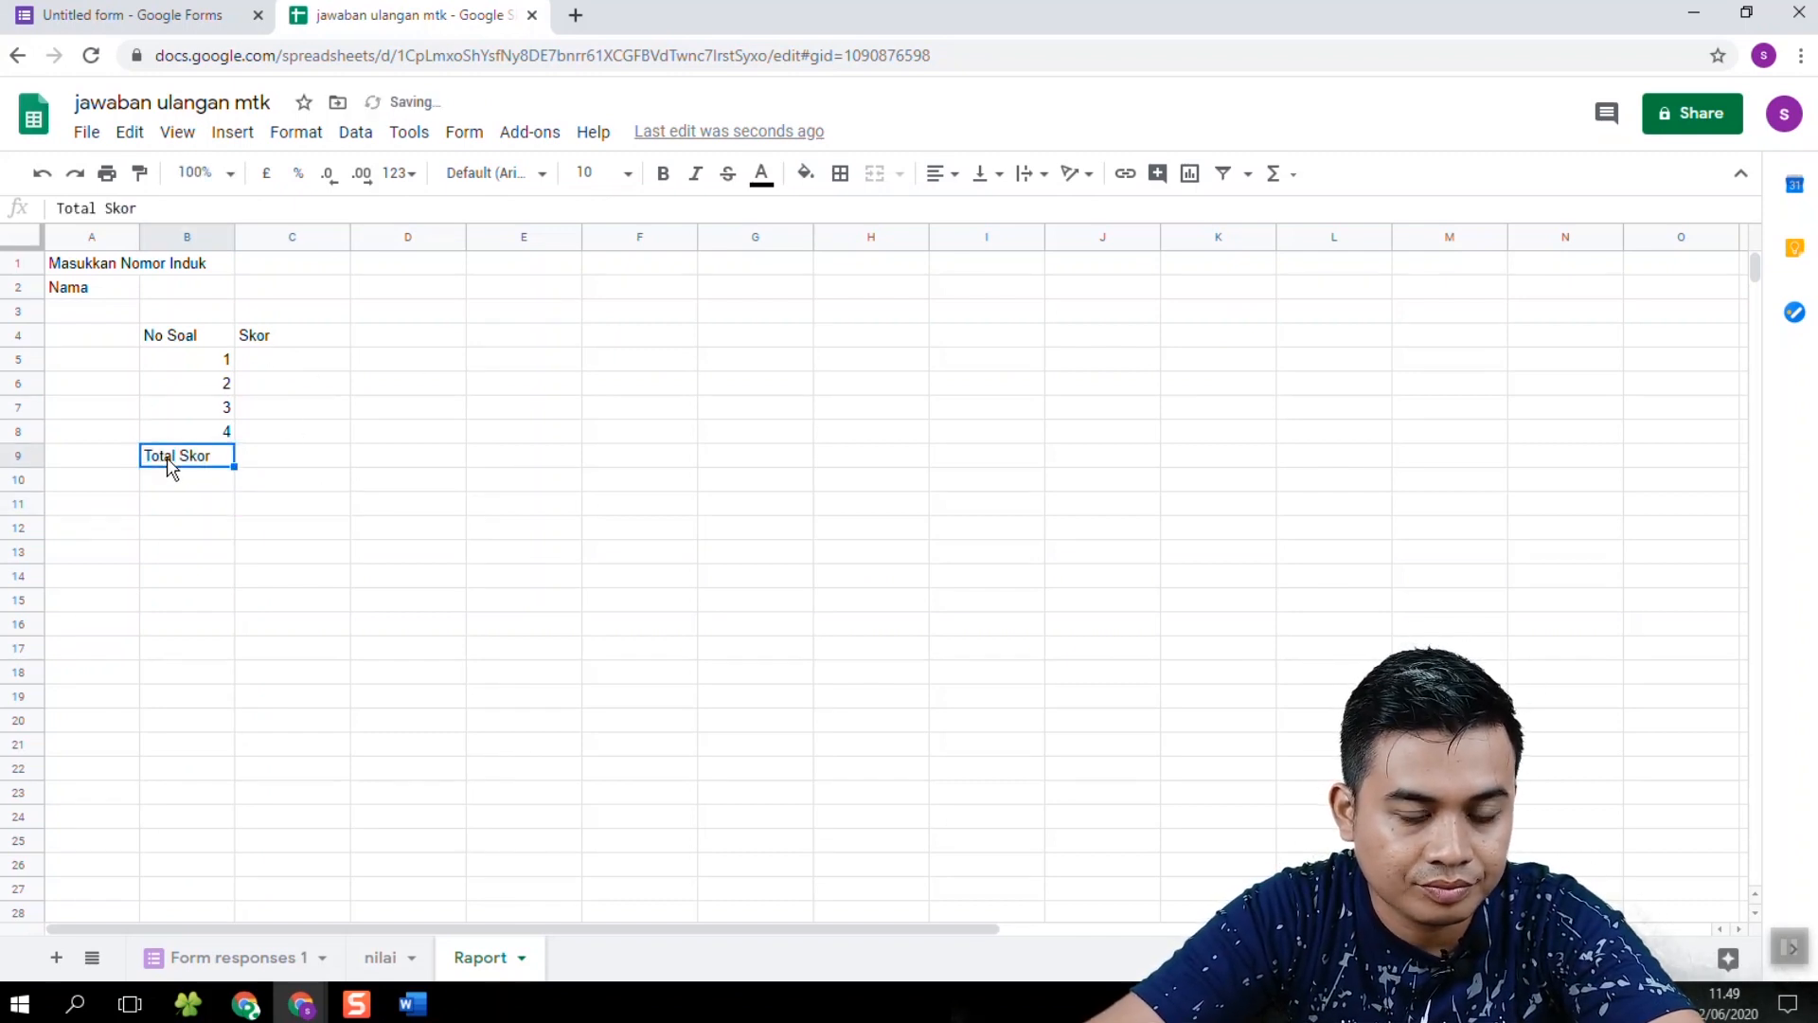
left_click(407, 507)
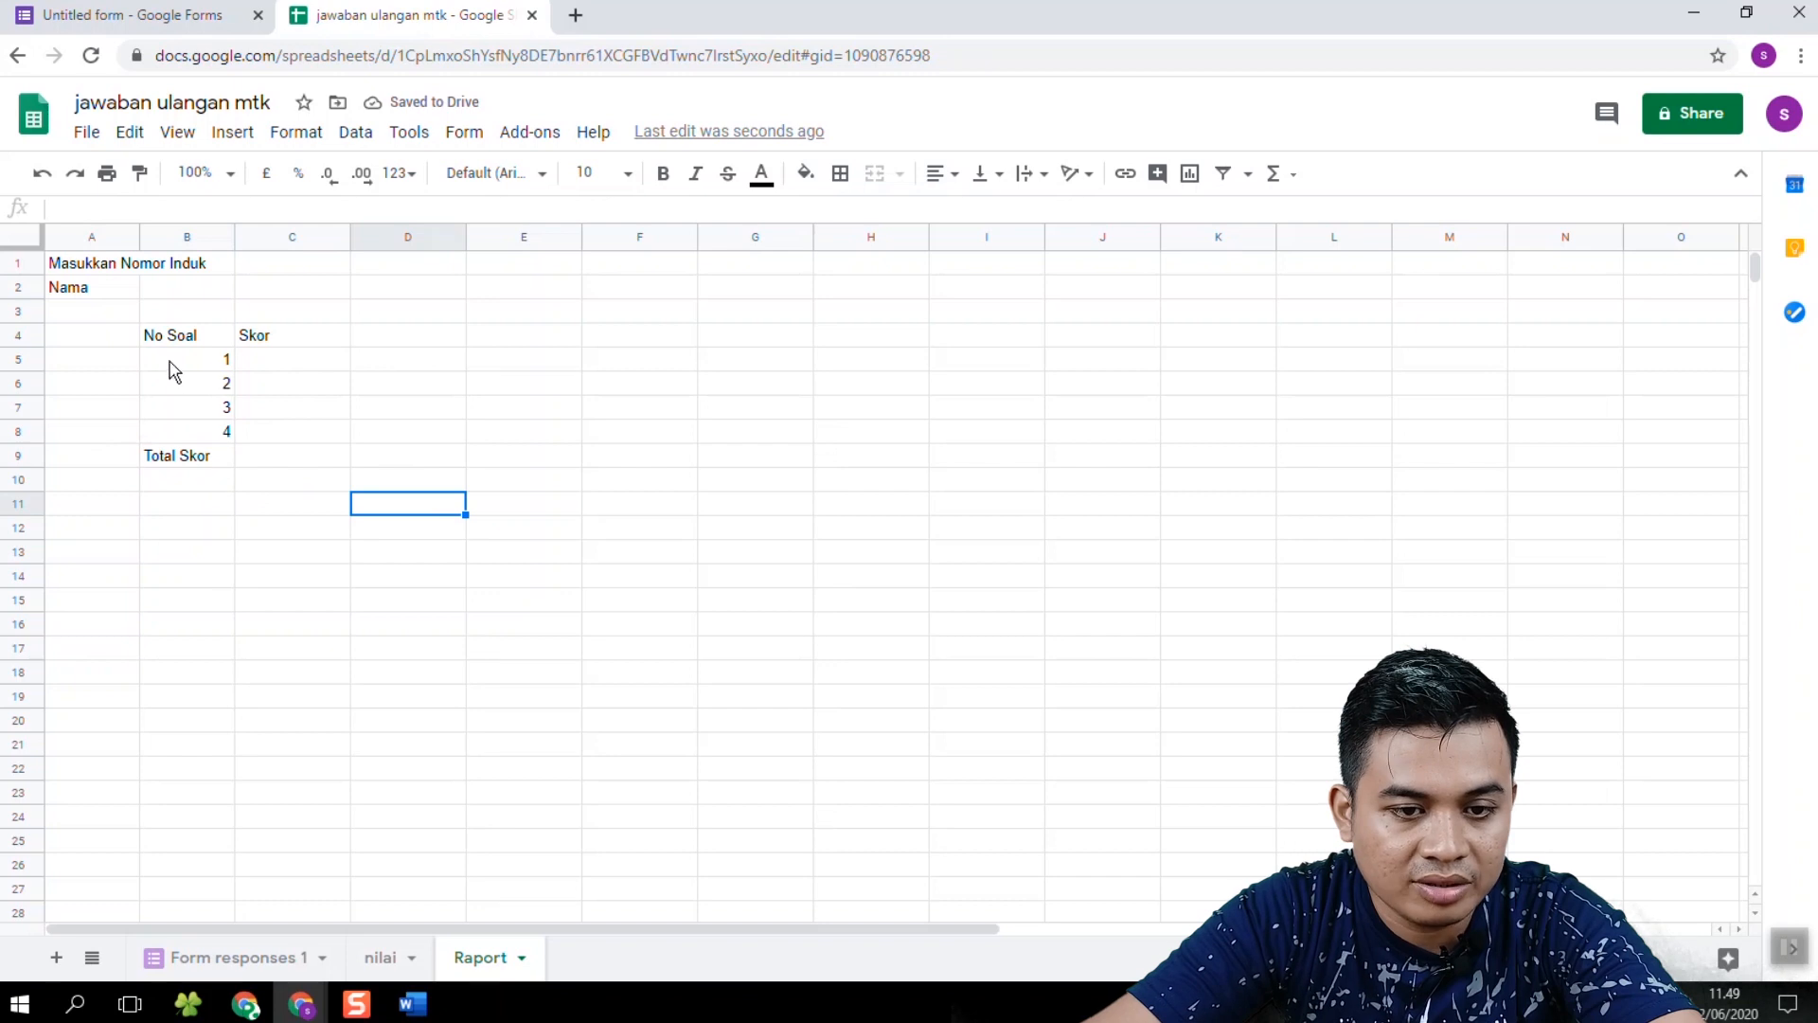
Step: Delete the unused columns D to Z from the Raport sheet
left_click(381, 238)
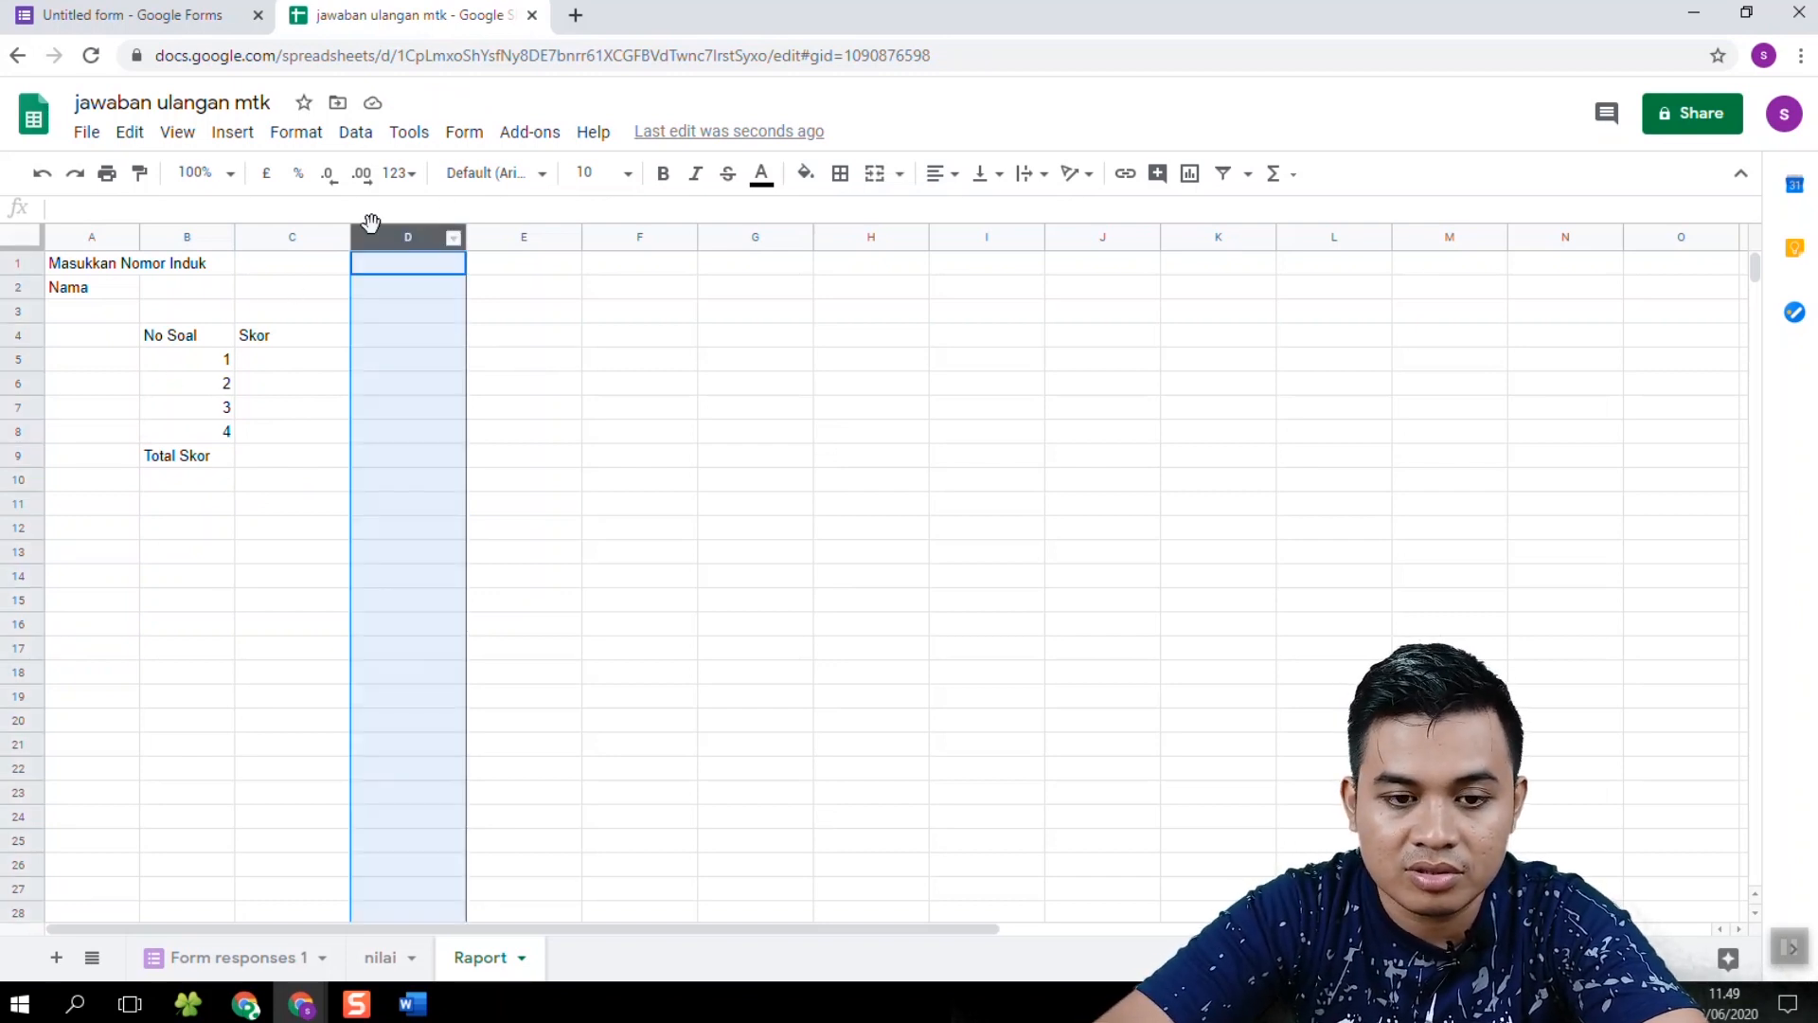
key("ctrl+shift+Right")
right_click(332, 248)
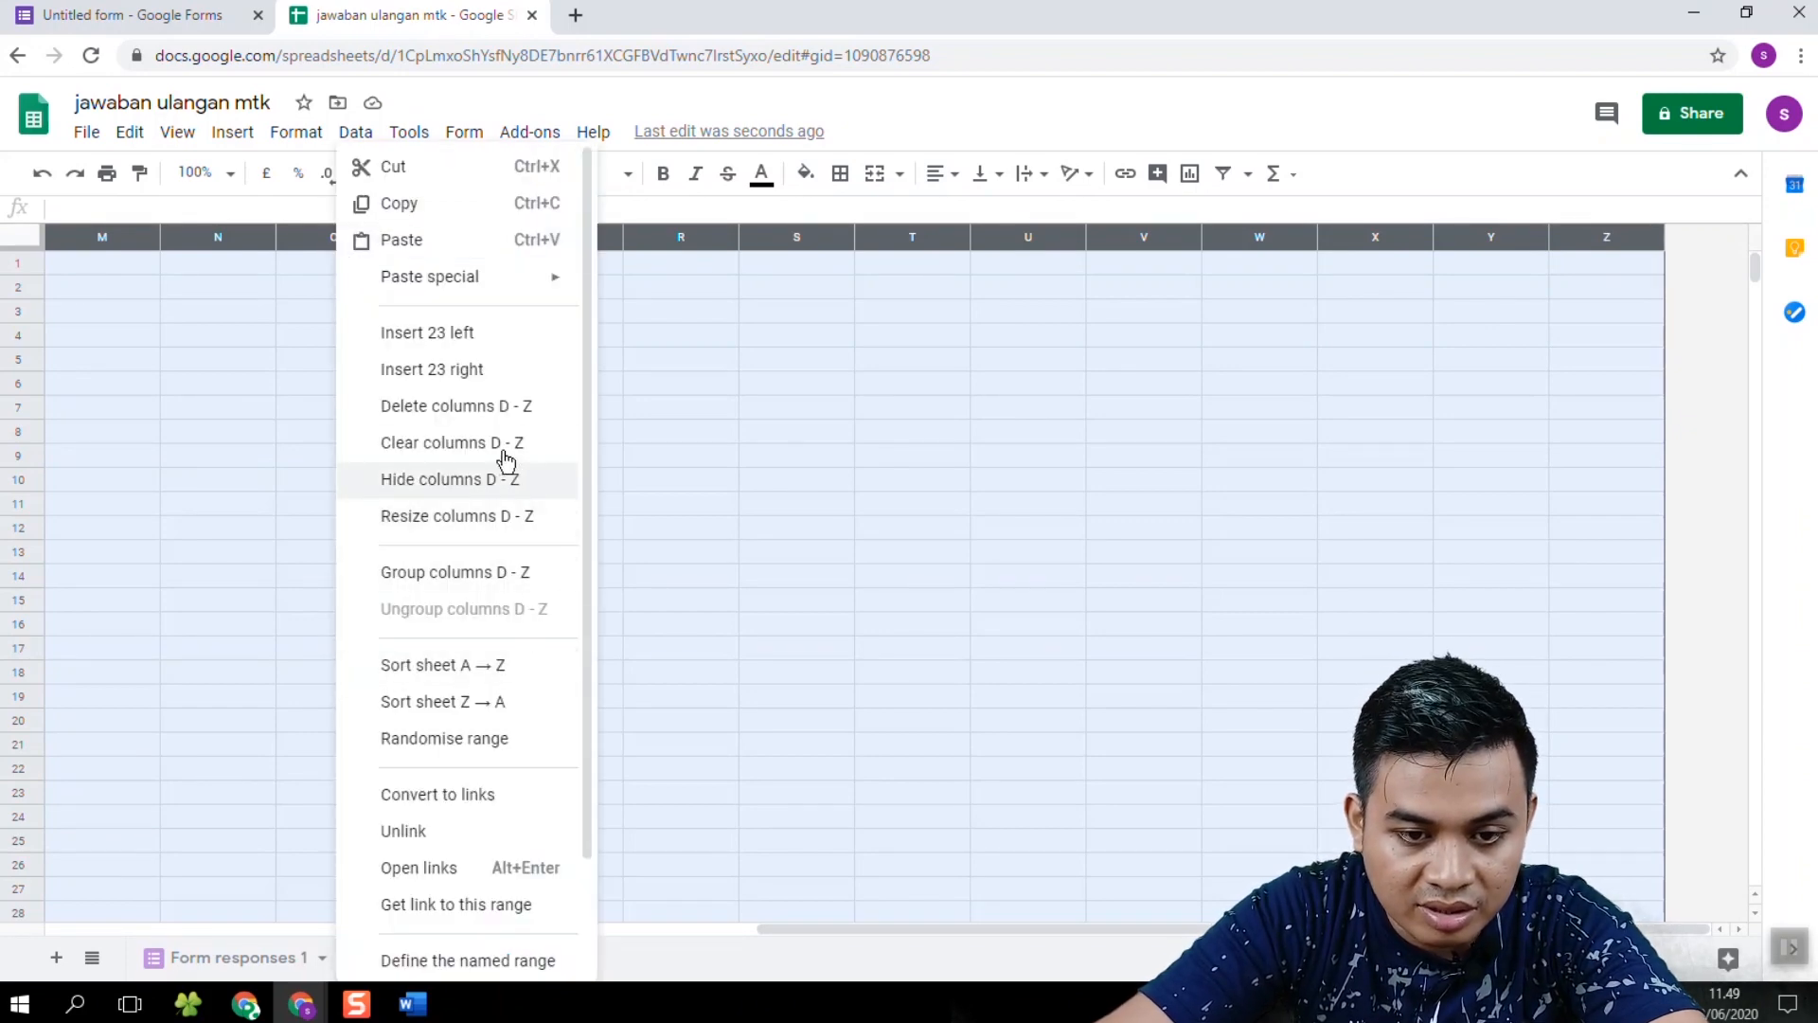
left_click(499, 410)
left_click(255, 557)
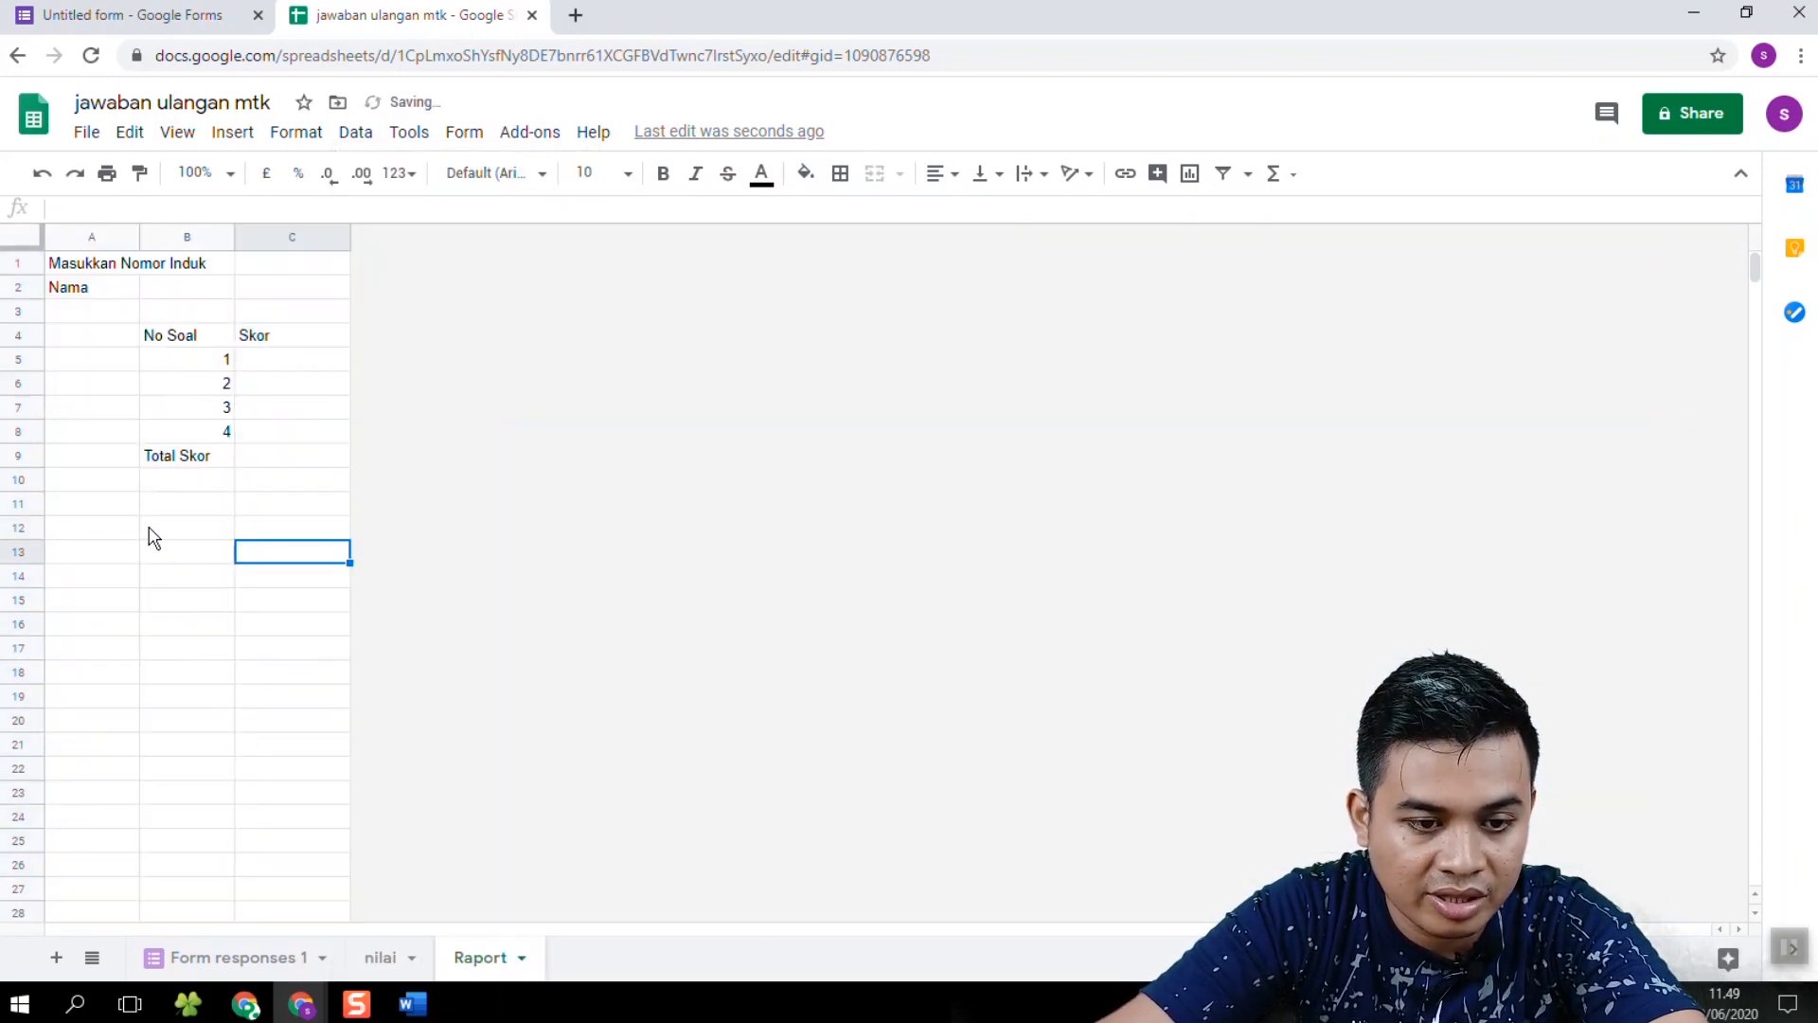
Step: Delete the unused rows 12 to 1000 below the score table
left_click(36, 528)
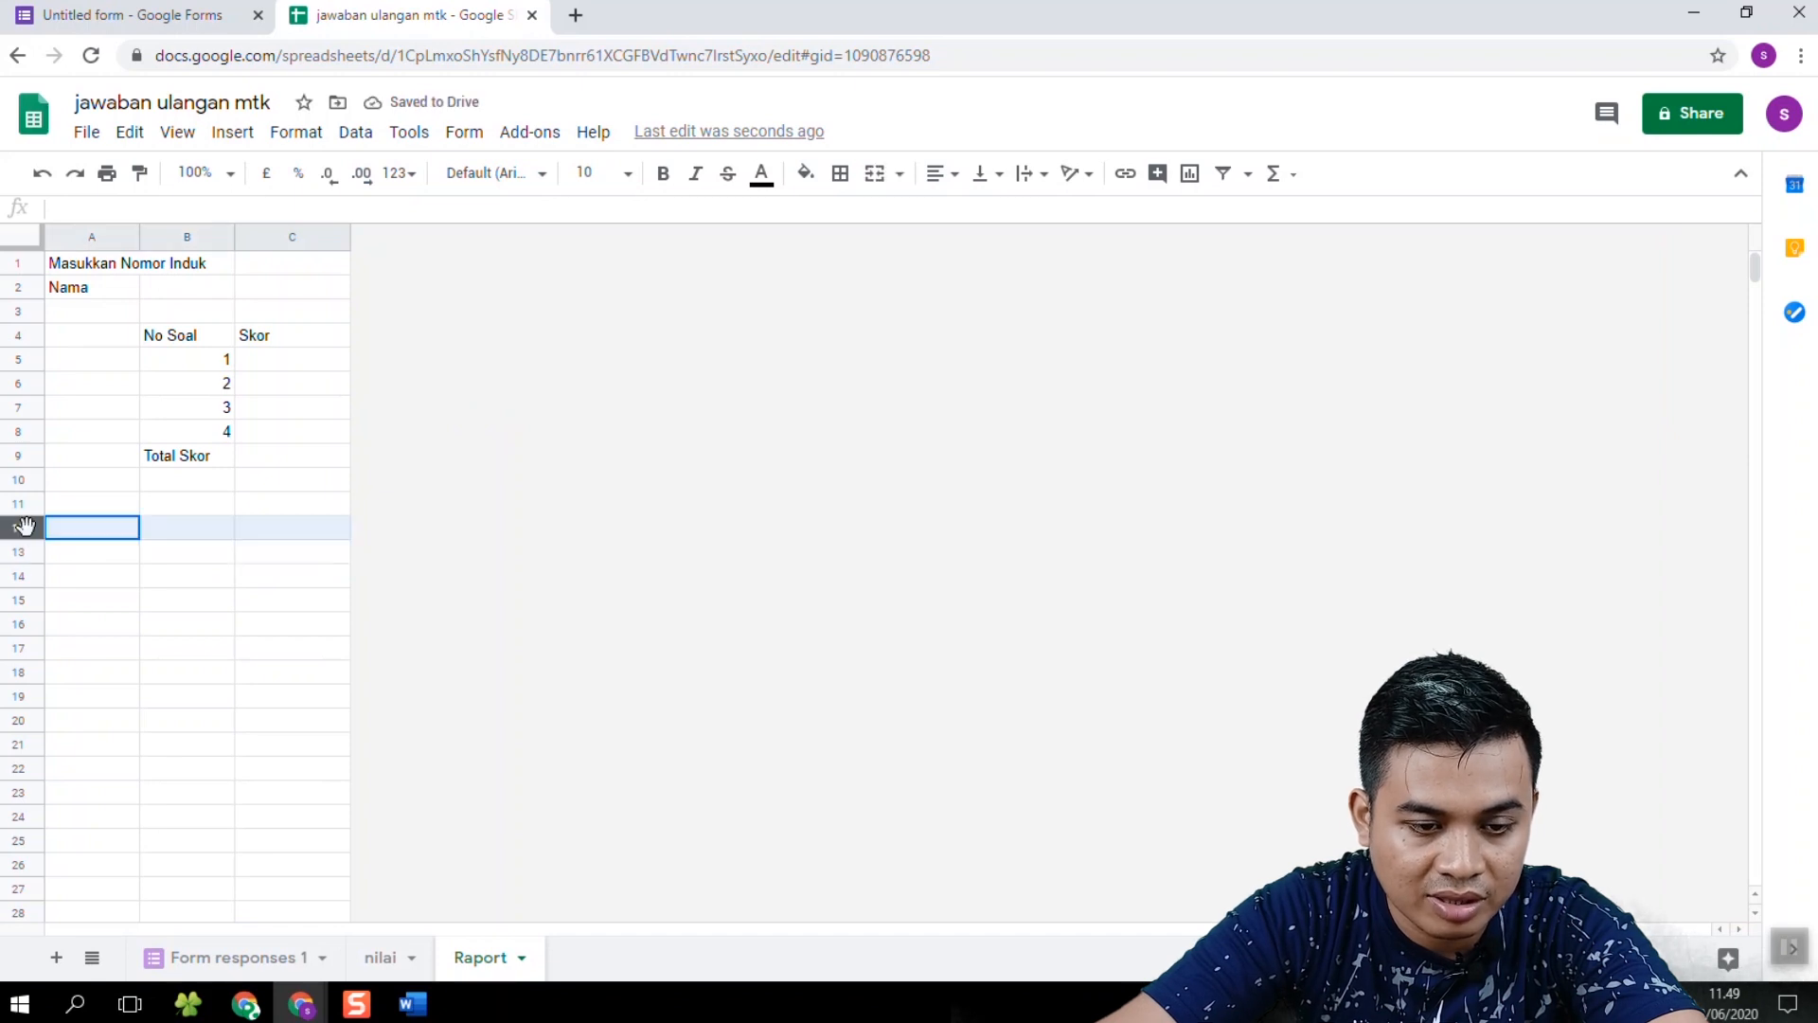
key("ctrl+shift+Down")
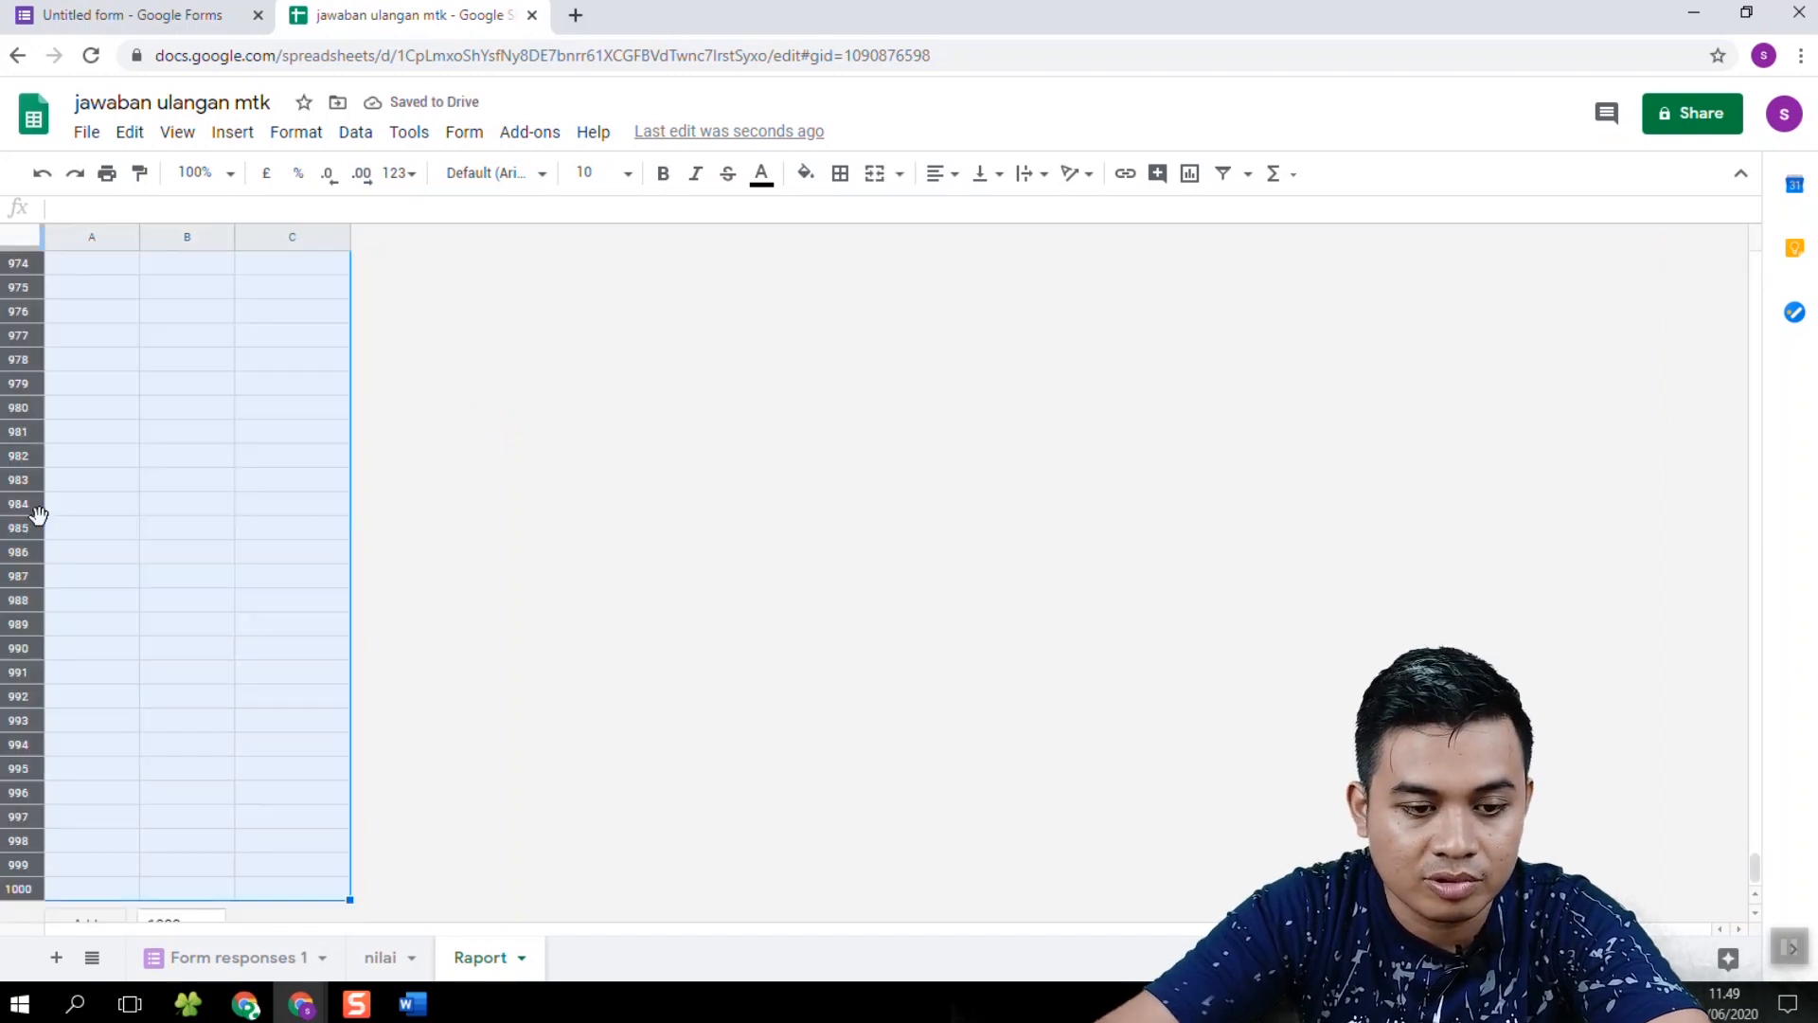
right_click(17, 479)
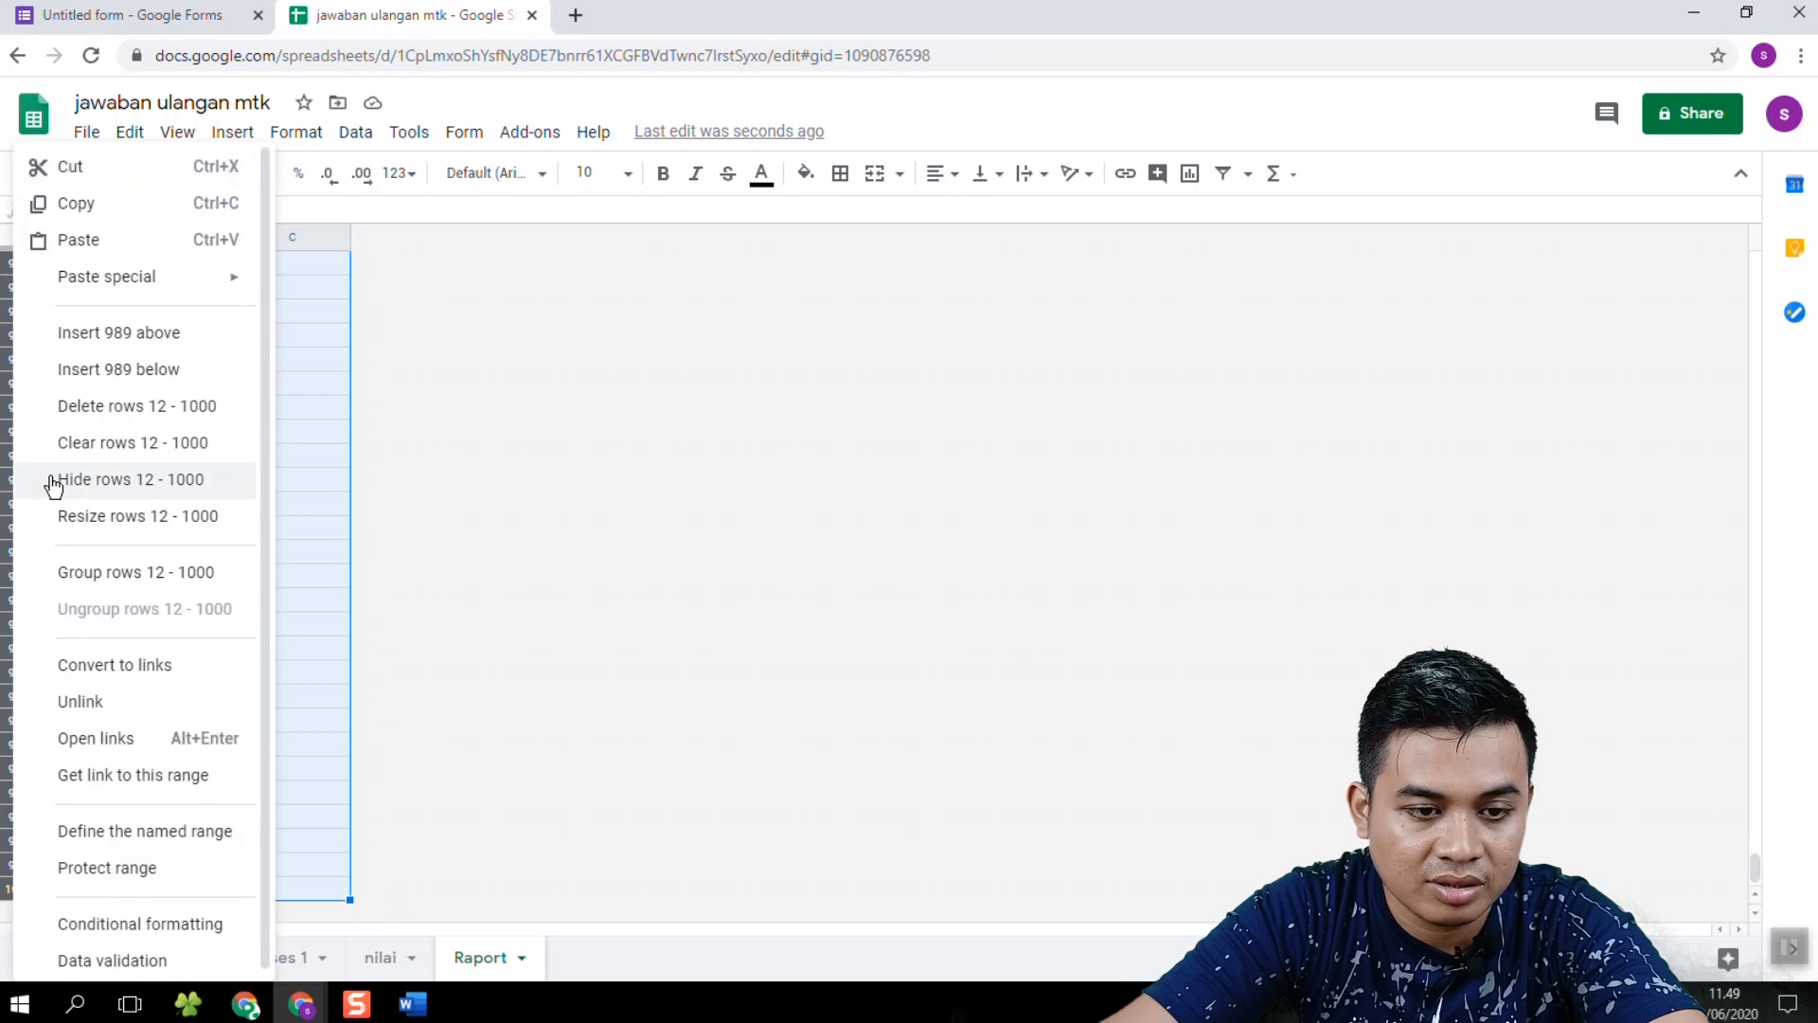
left_click(109, 409)
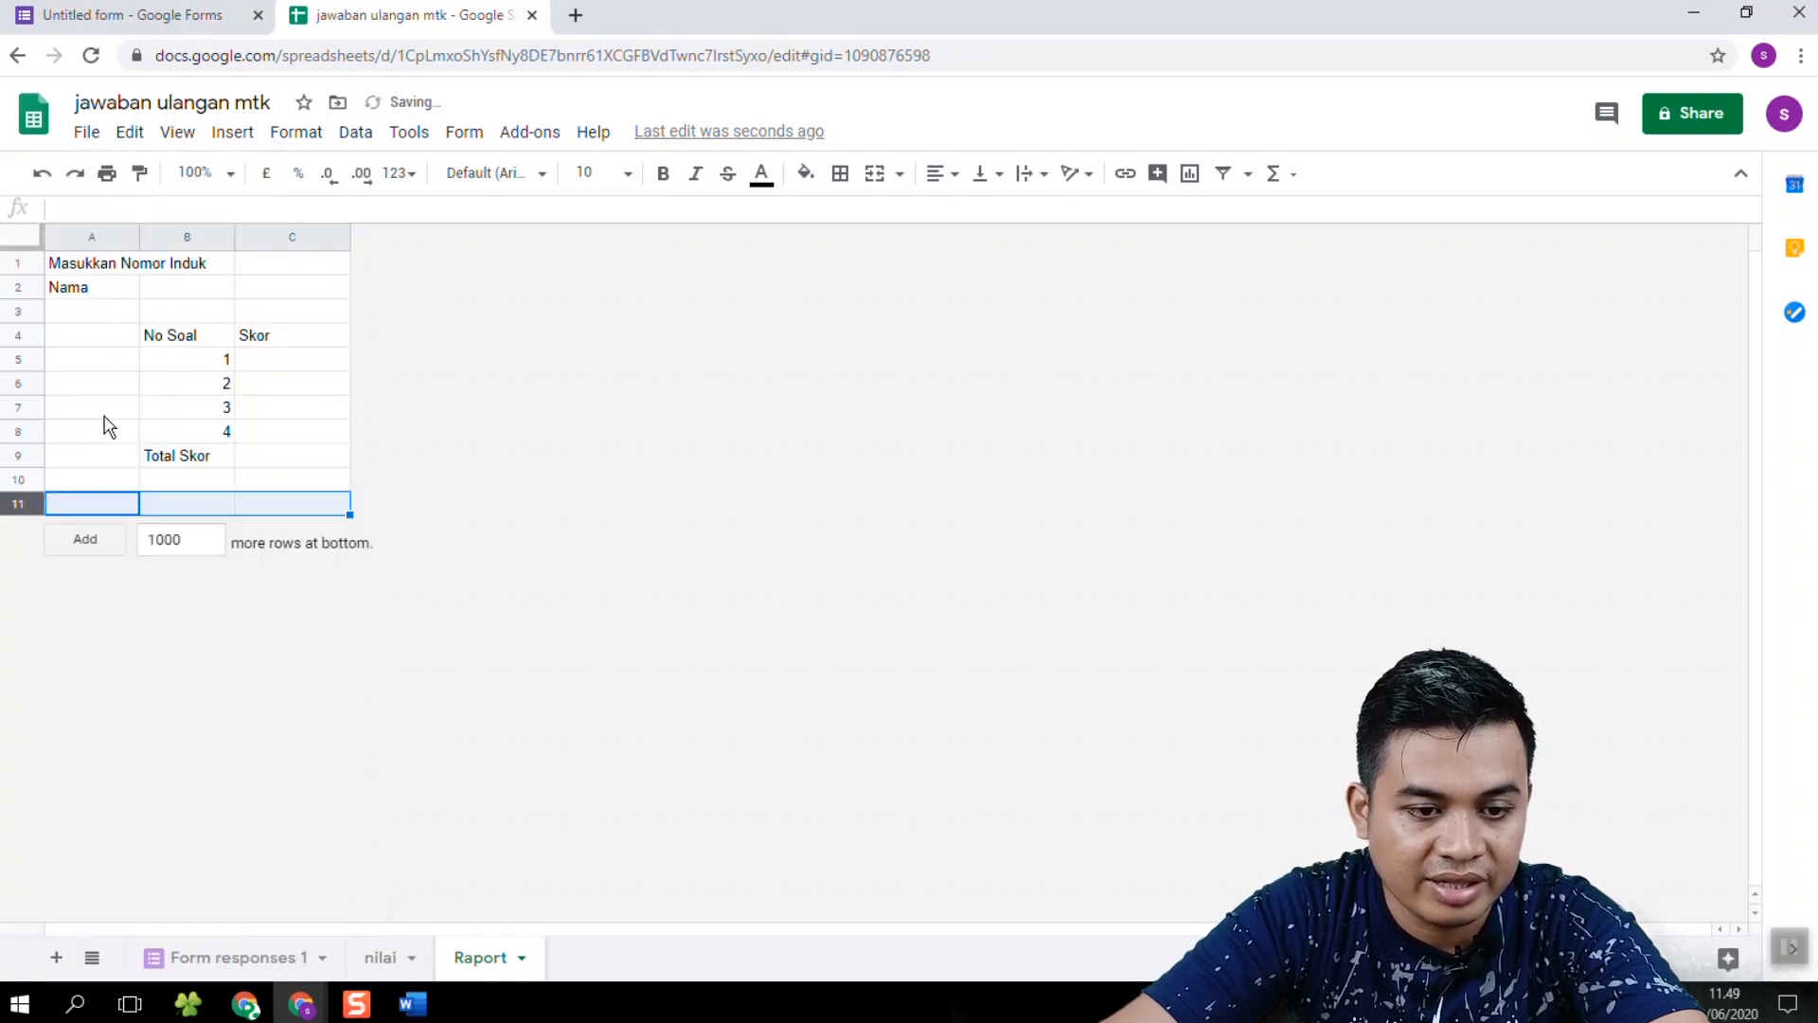
Step: Narrow column A slightly so that it fits the word "Masukkan"
left_click(293, 412)
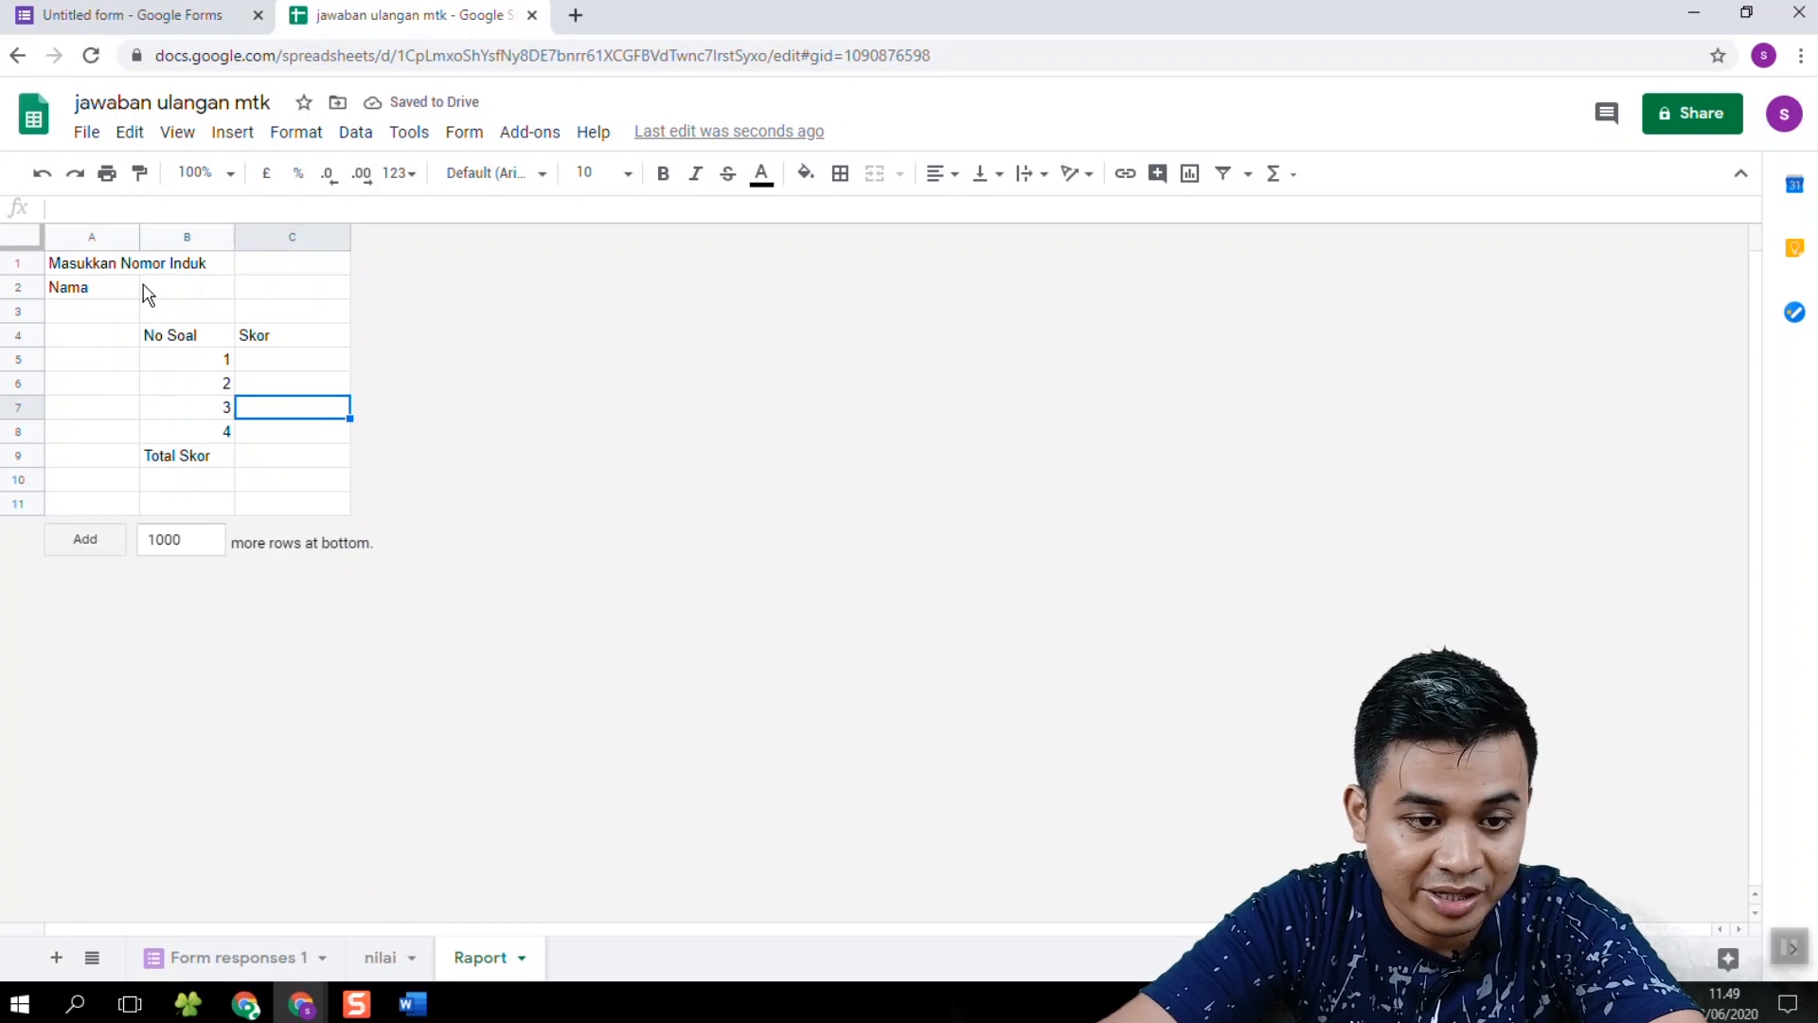
left_click(138, 243)
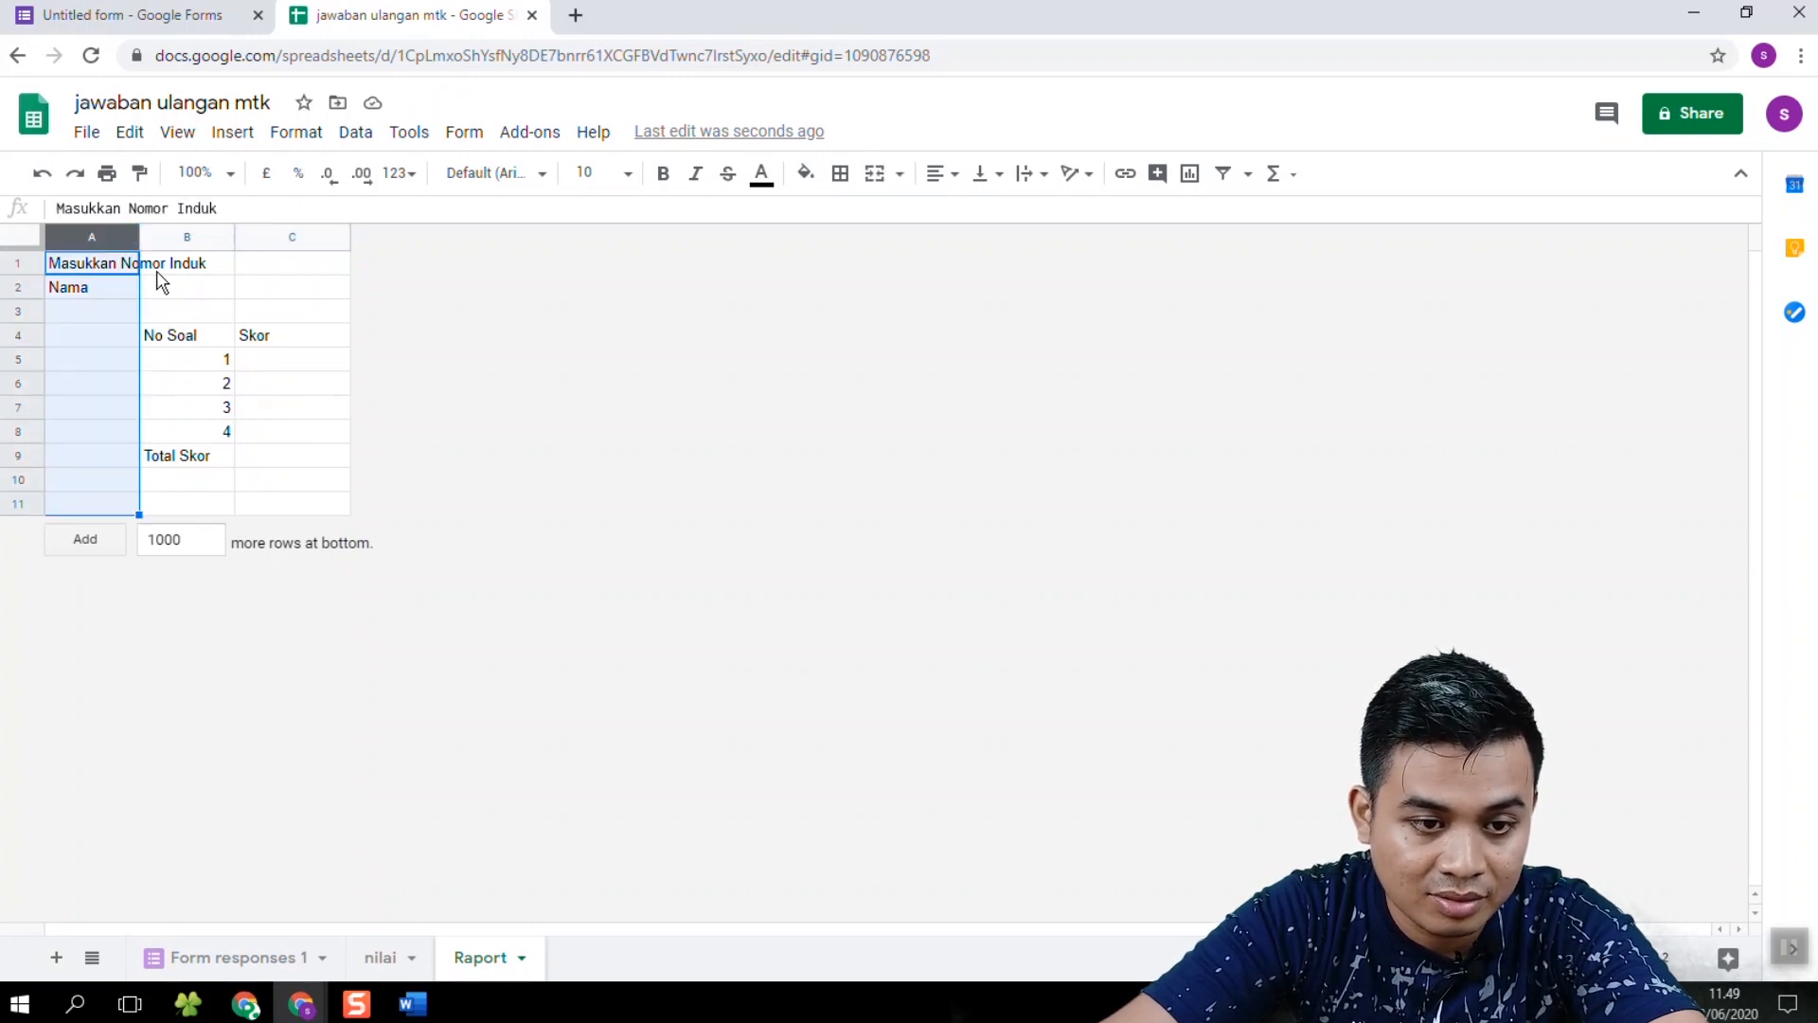
left_click(154, 264)
left_click_drag(138, 242, 121, 240)
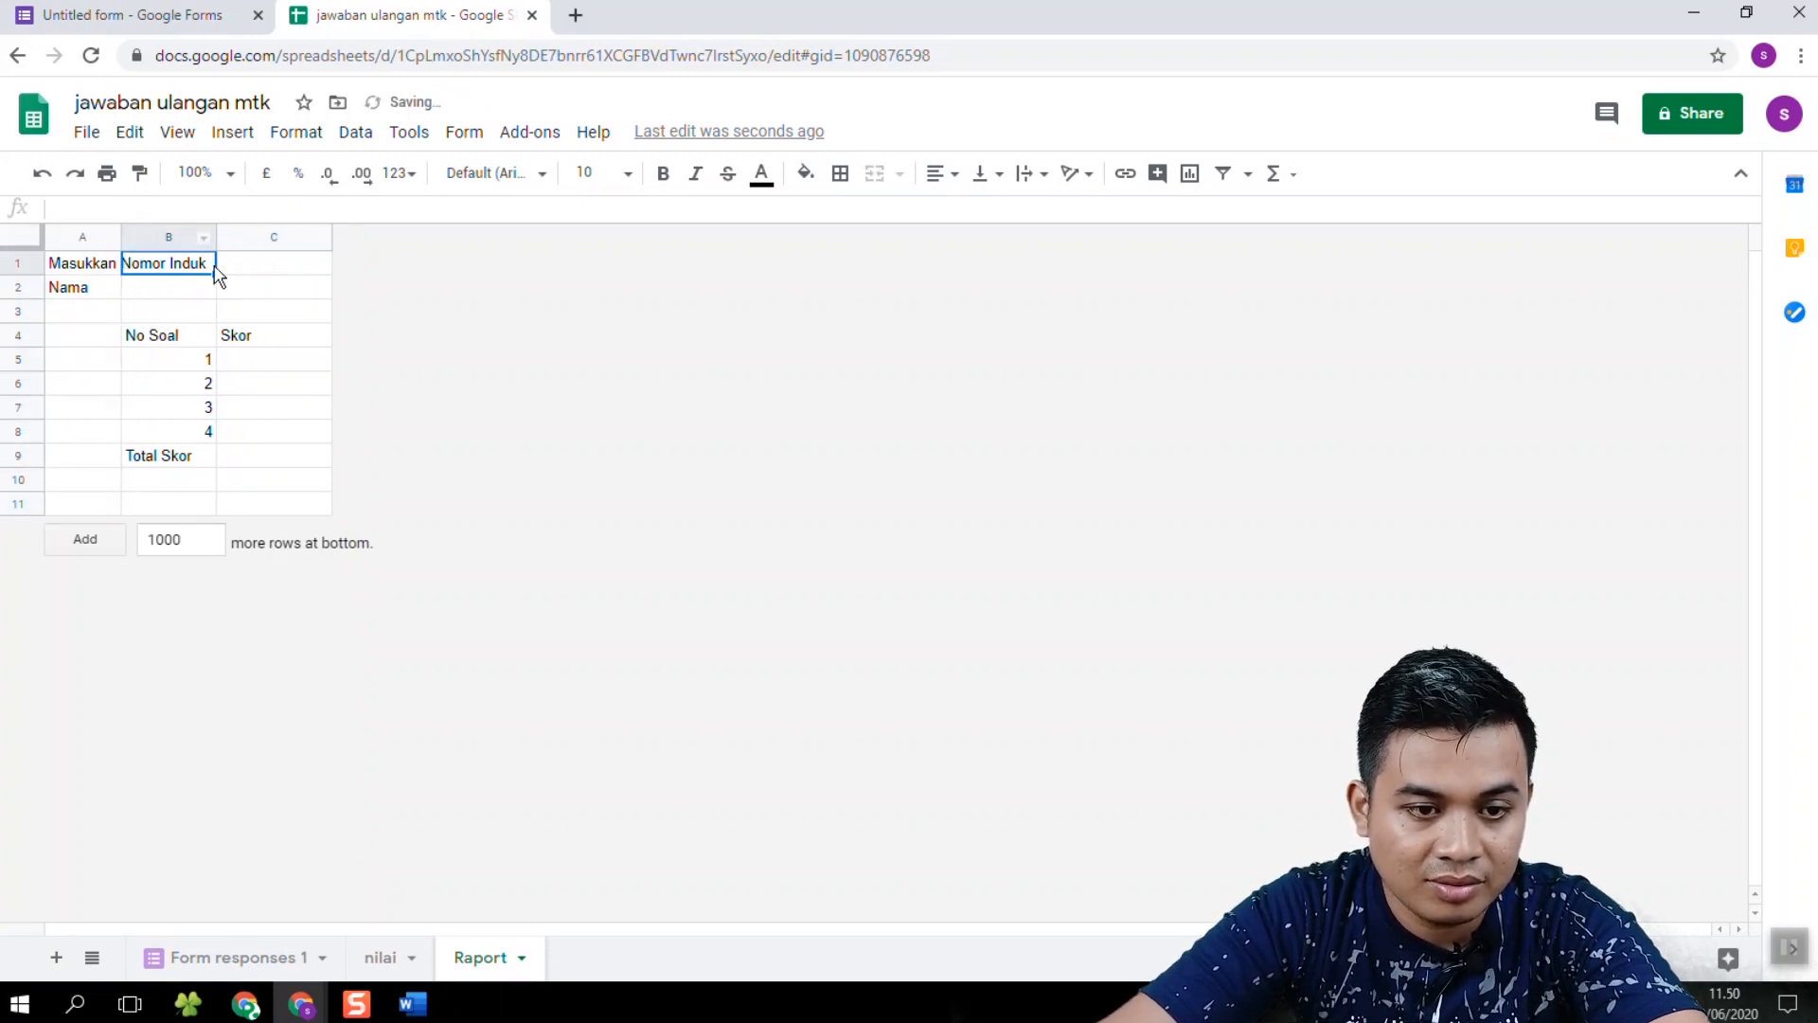
left_click(244, 272)
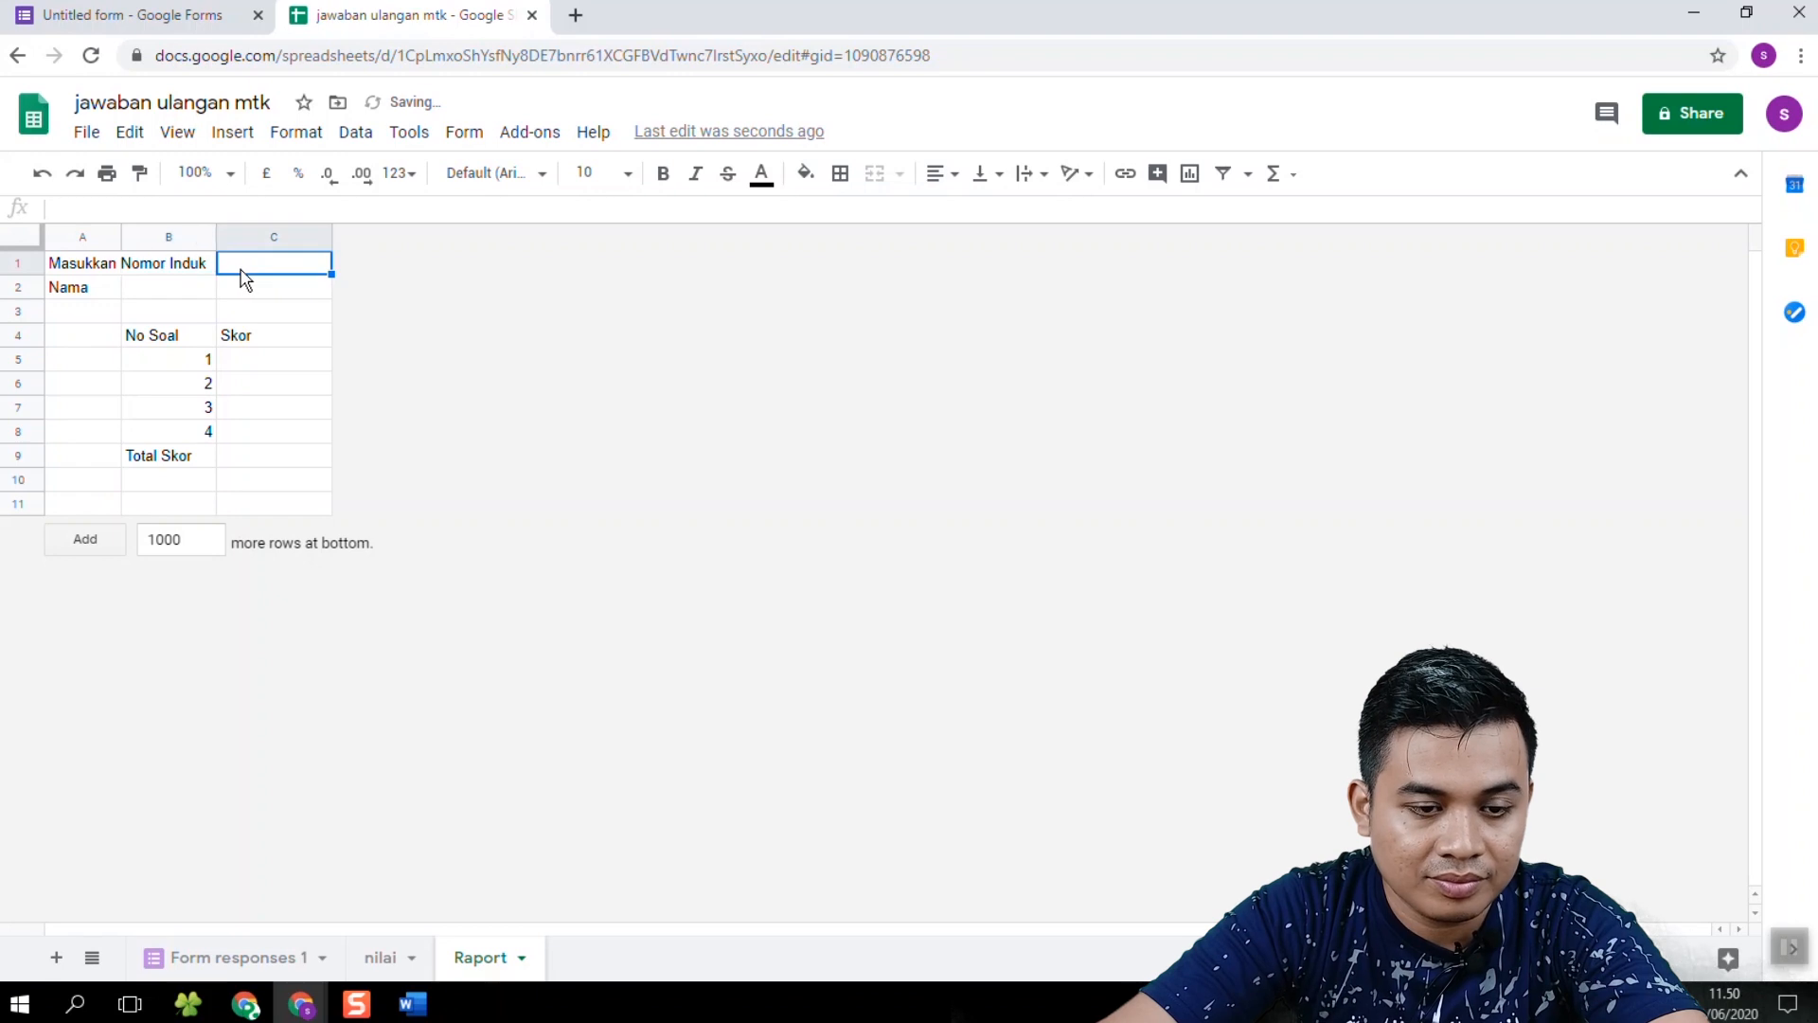
Step: Fill the blank row 3 between the student details and the score table with very light grey
left_click(29, 313)
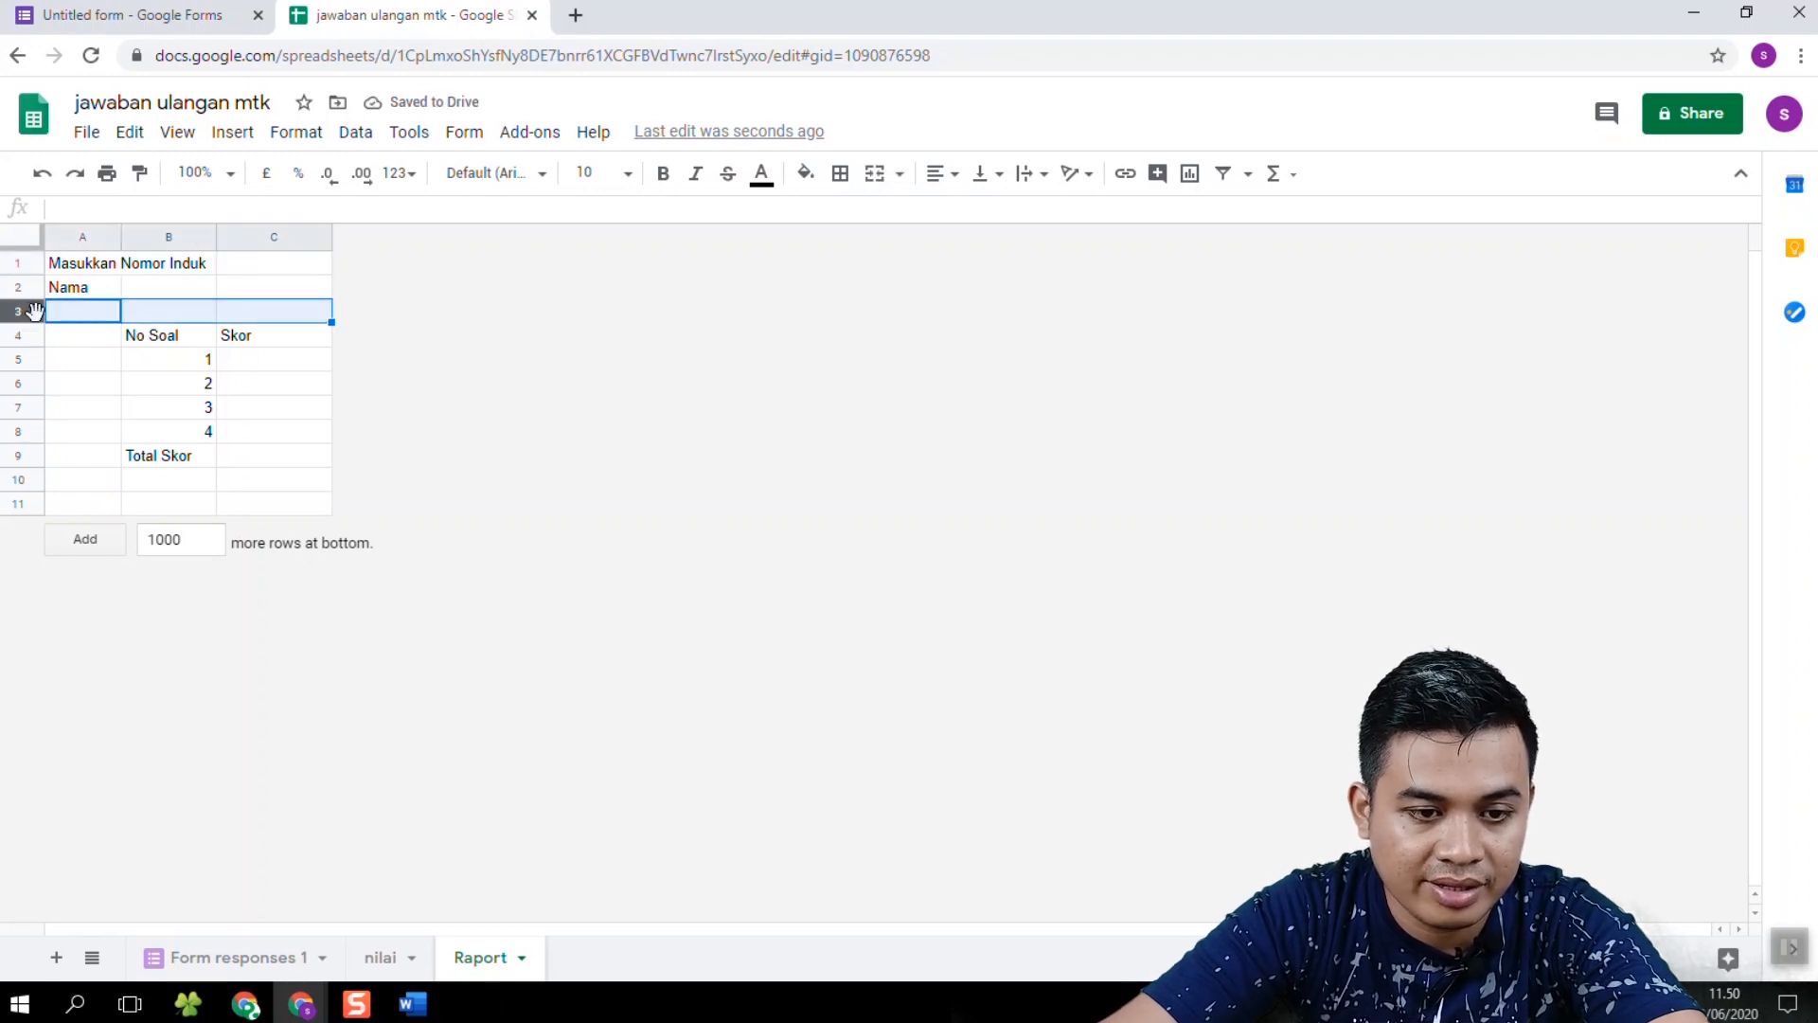
left_click(91, 362)
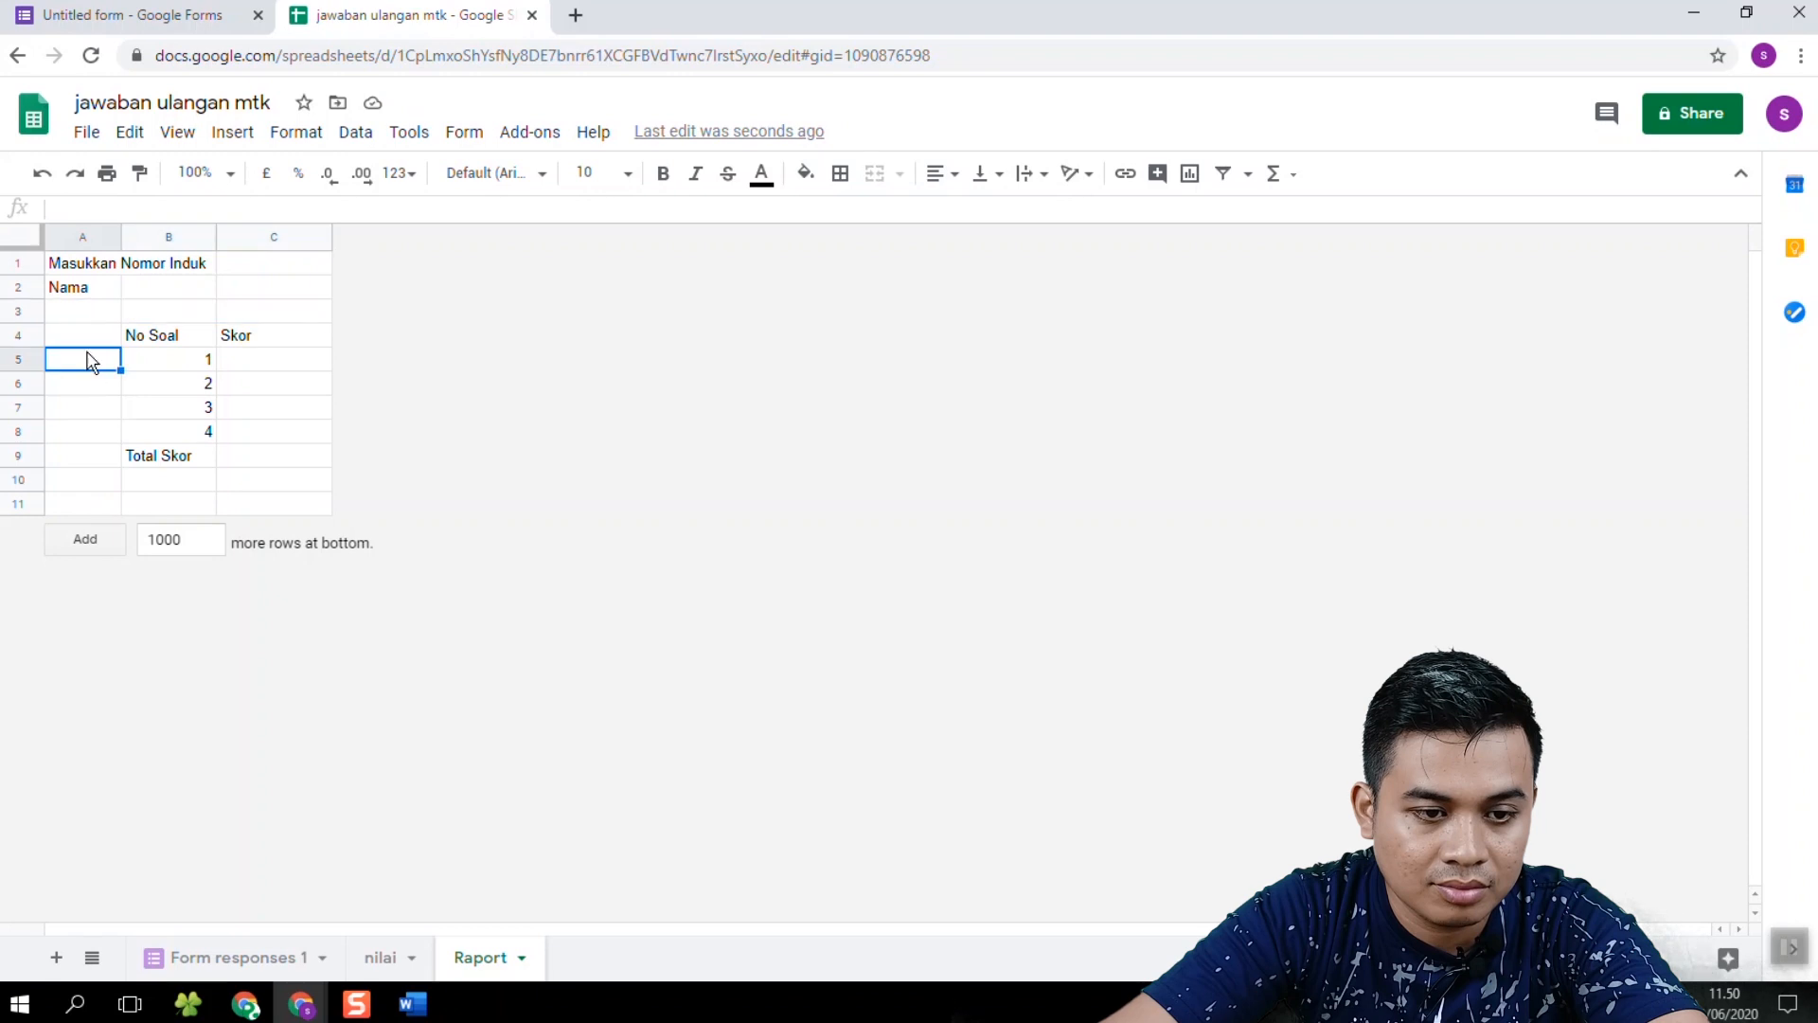
left_click(36, 318)
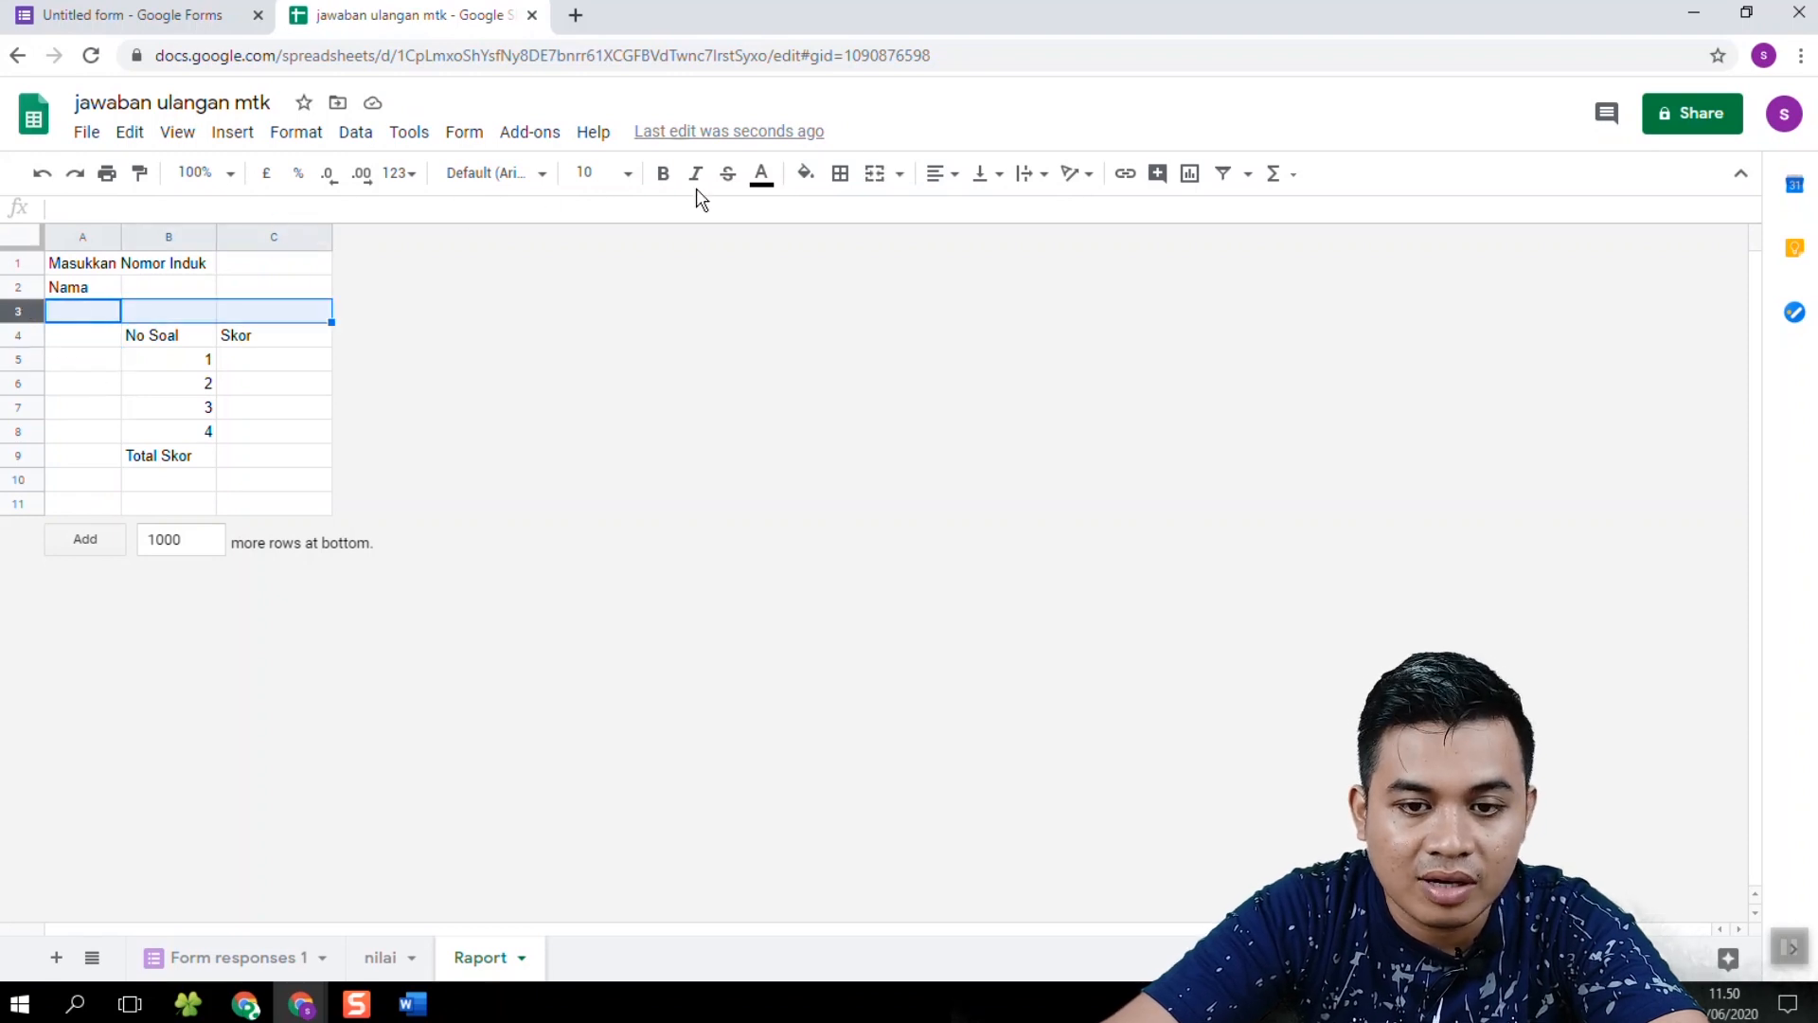
left_click(805, 174)
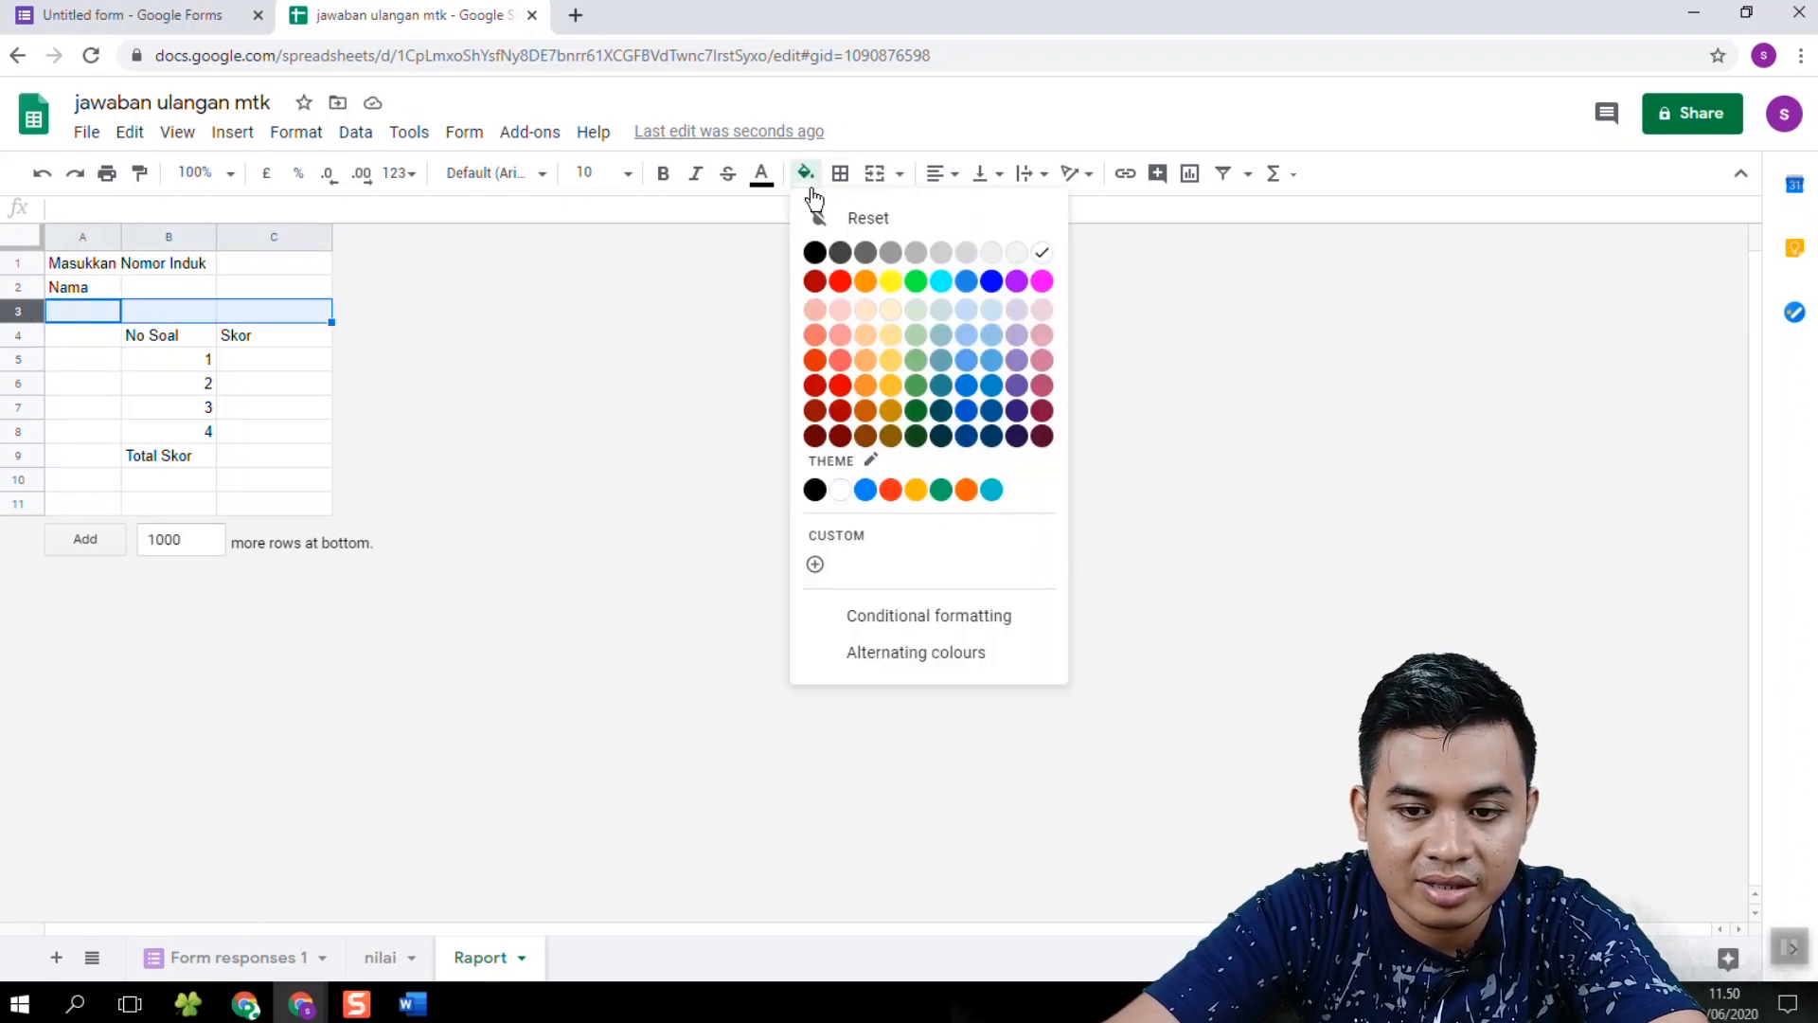
left_click(1013, 255)
left_click(570, 339)
Step: Apply all borders in very light grey to cells A3:C3 so the gridlines blend into the fill
left_click_drag(295, 317, 75, 318)
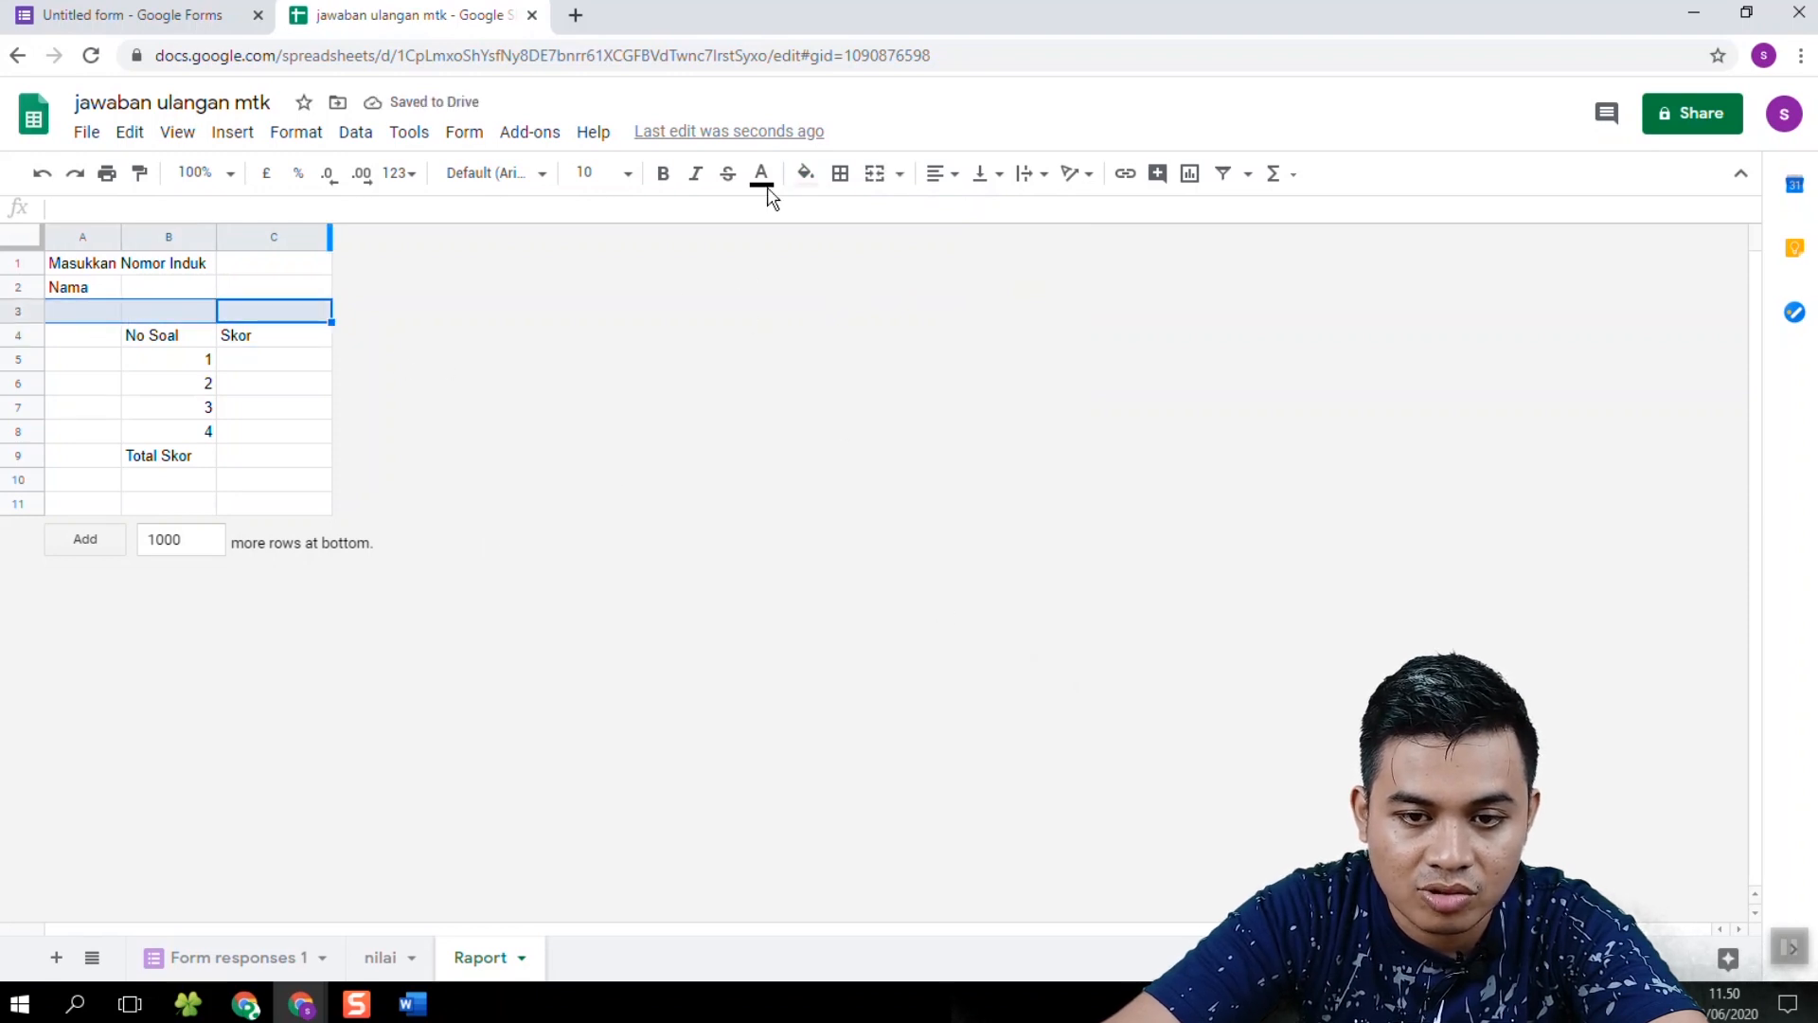
left_click(840, 174)
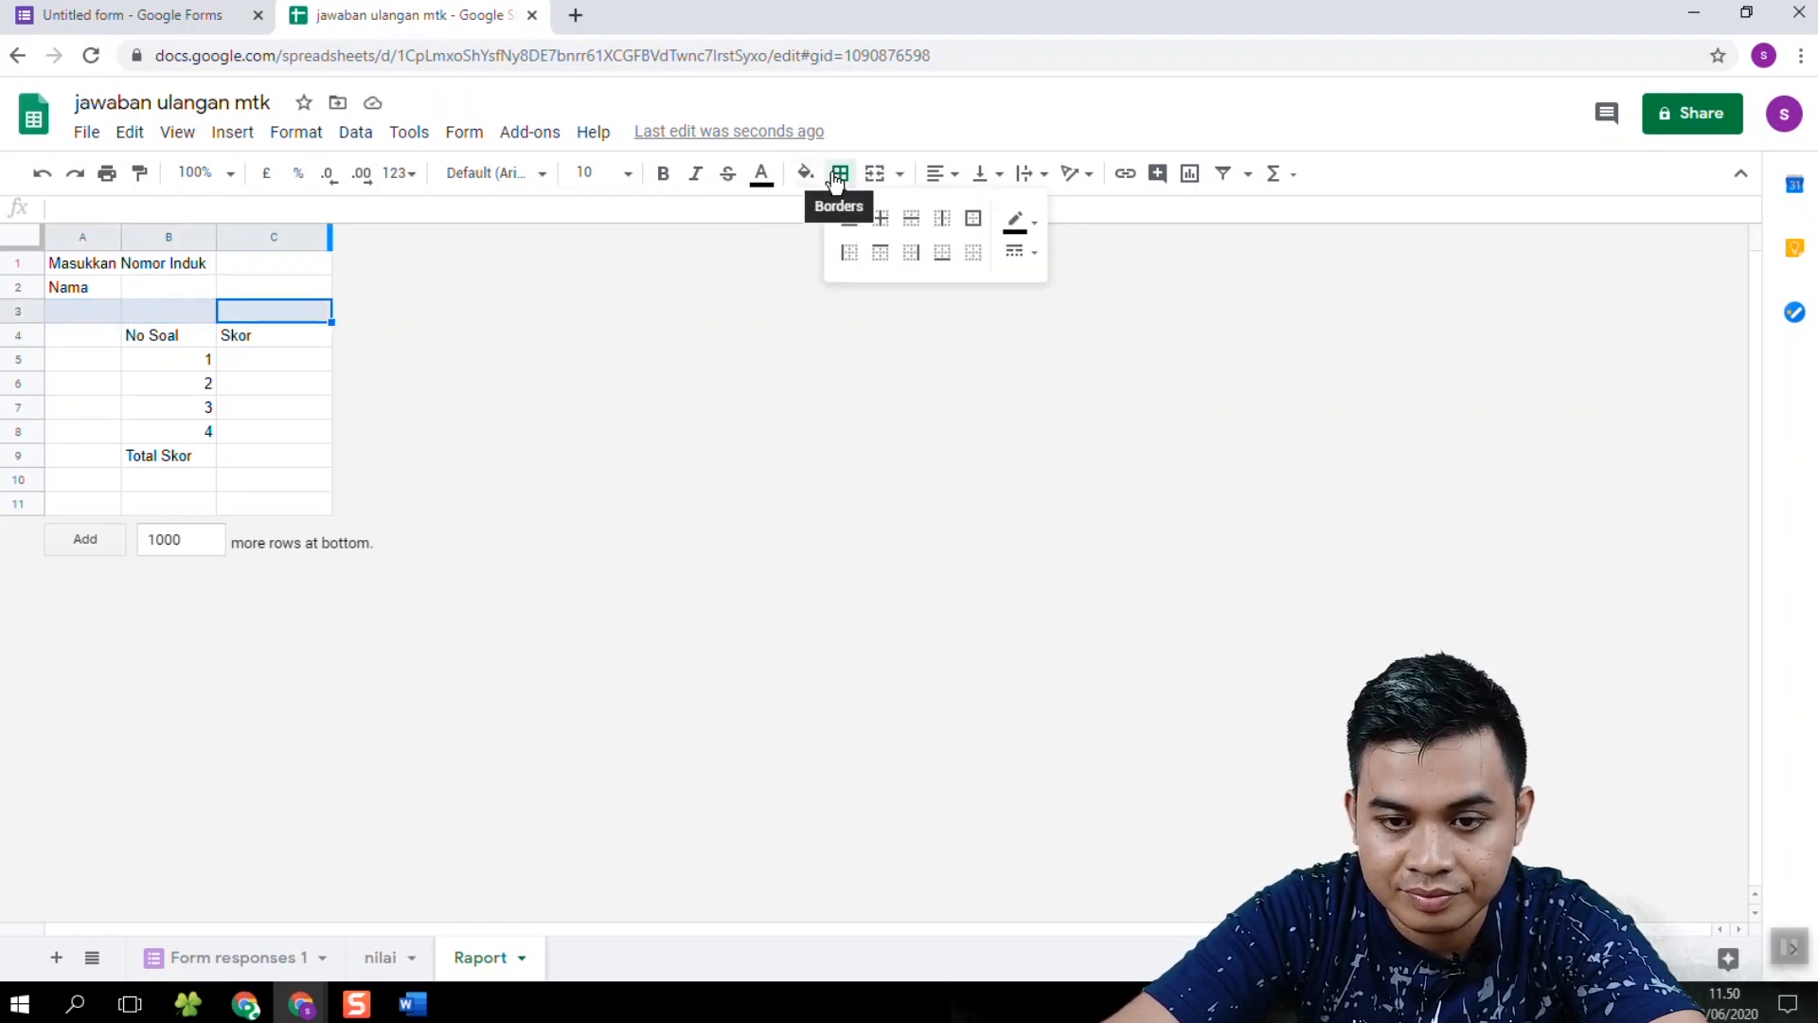
left_click(1035, 234)
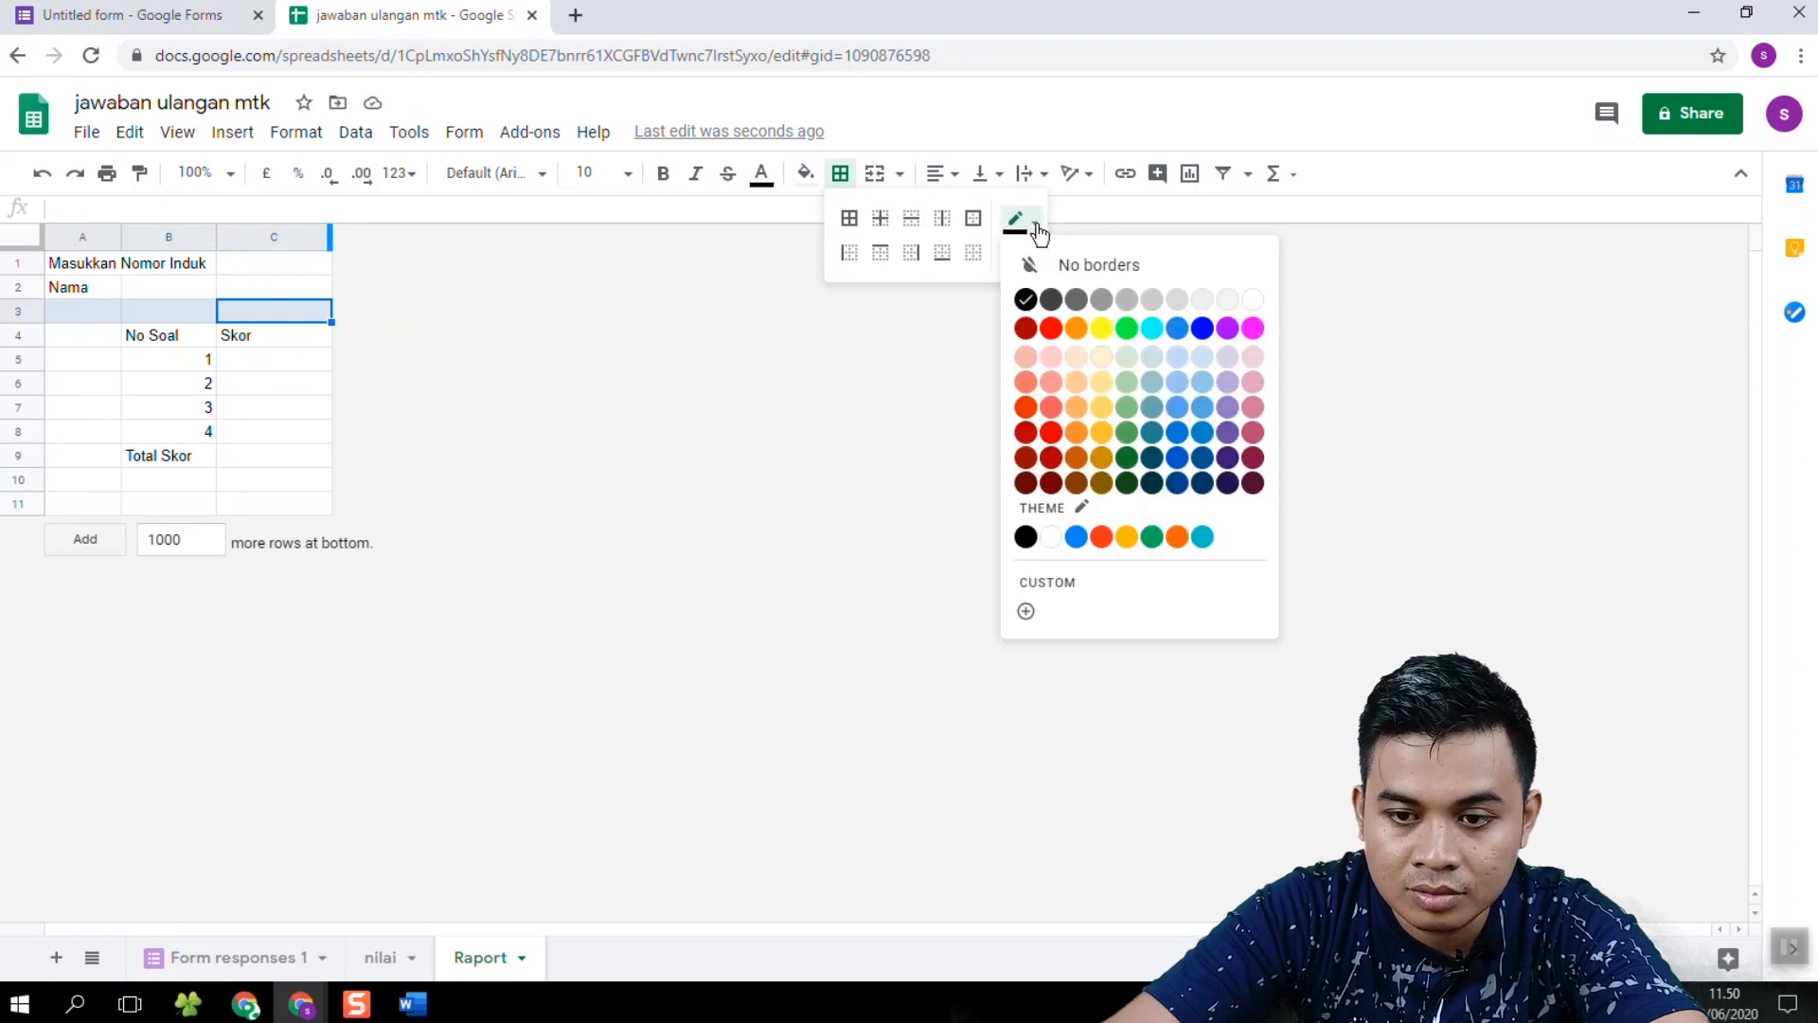
left_click(1216, 302)
left_click(848, 217)
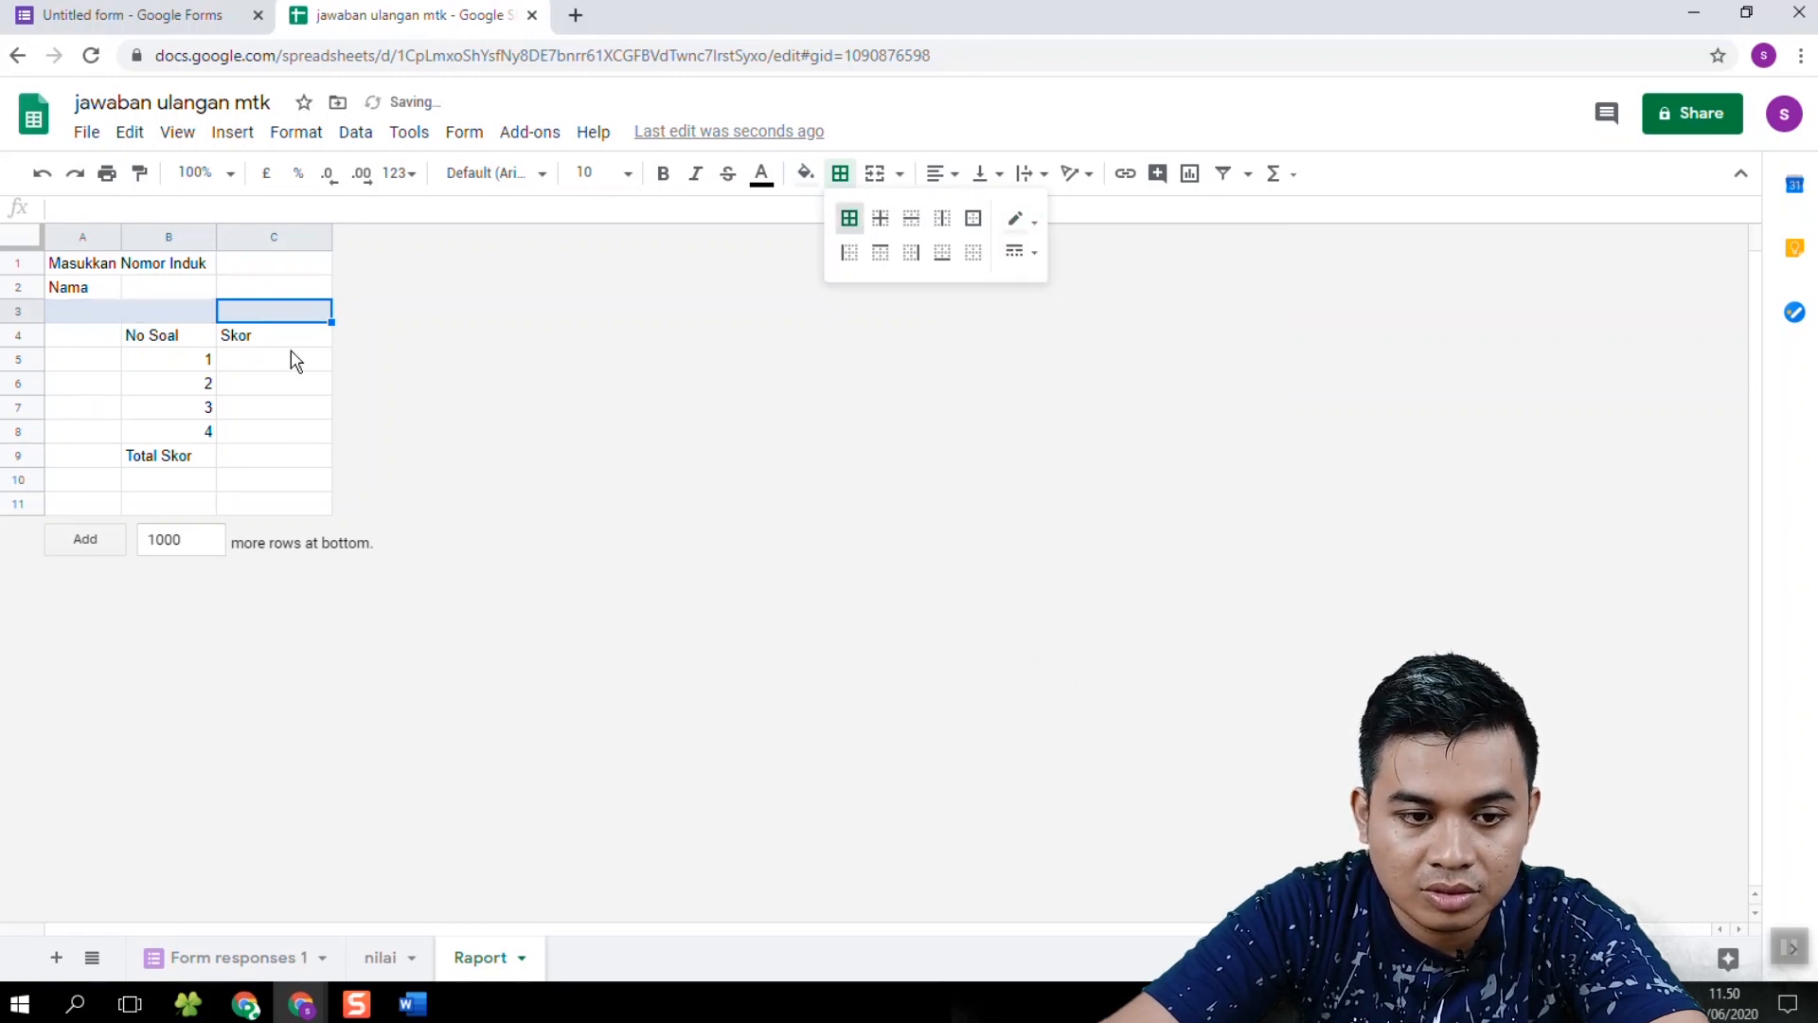
left_click(299, 409)
left_click_drag(103, 338, 106, 510)
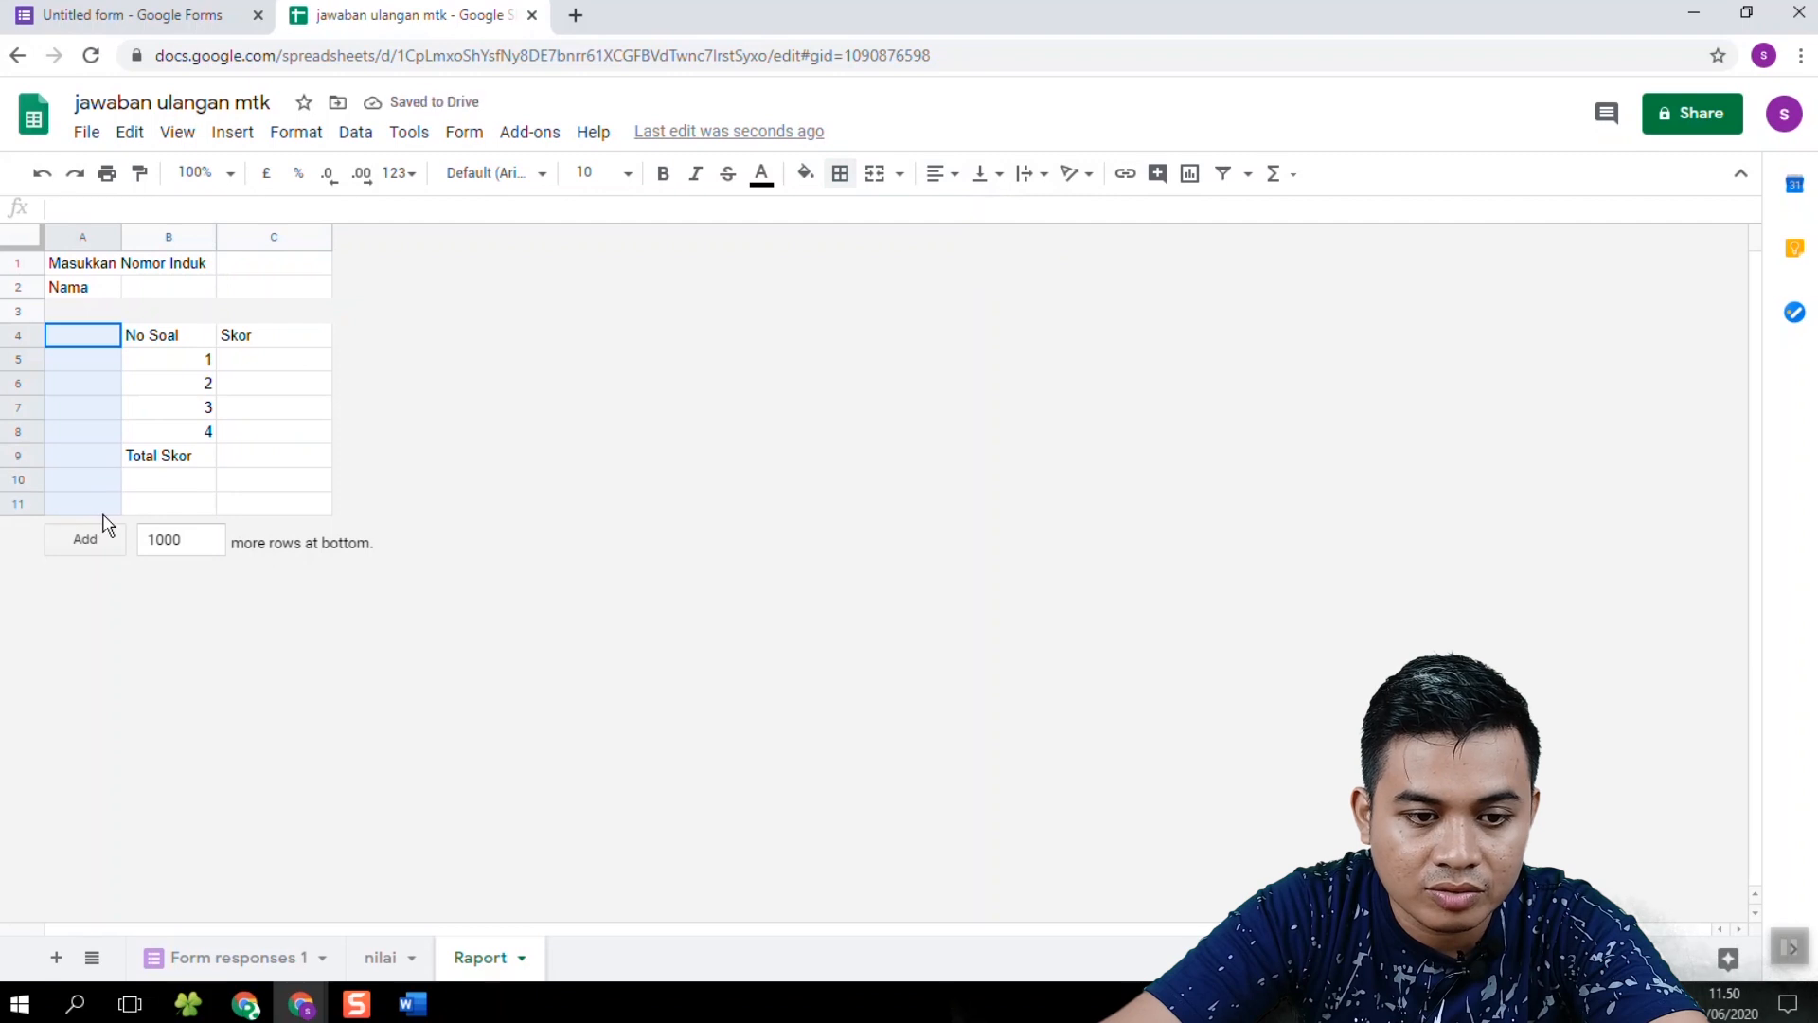
left_click(842, 176)
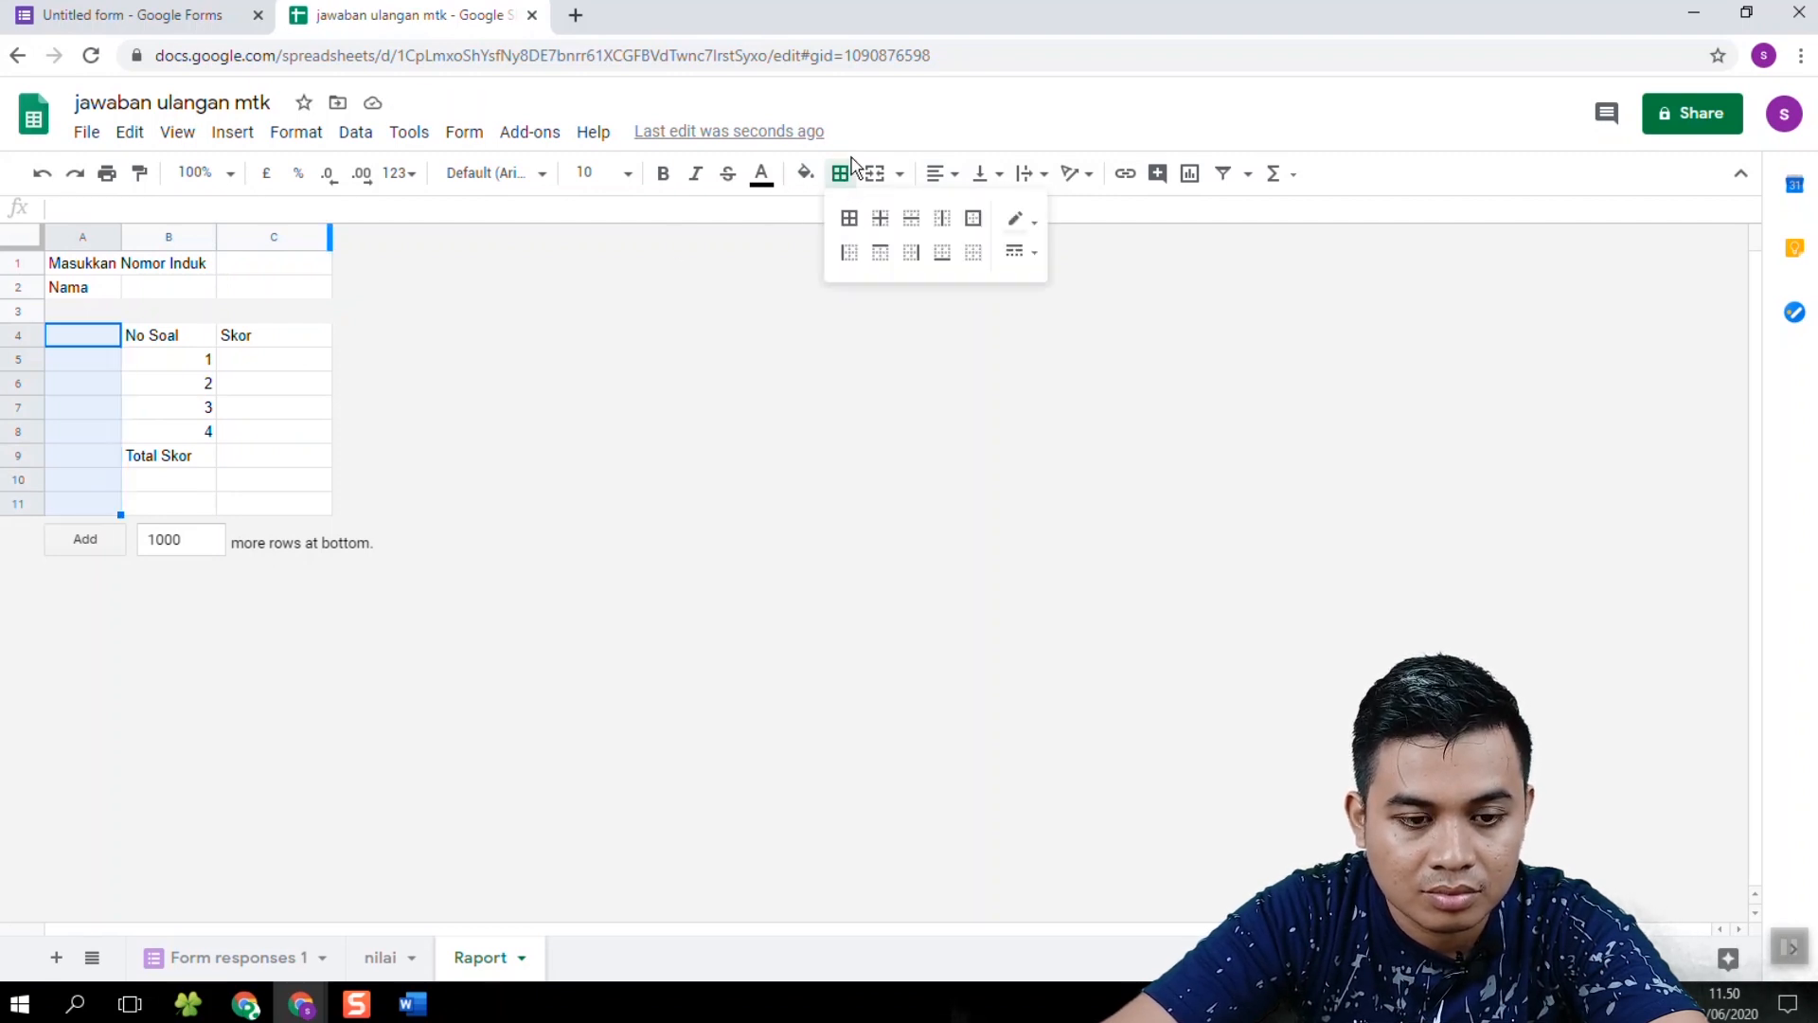
left_click(256, 484)
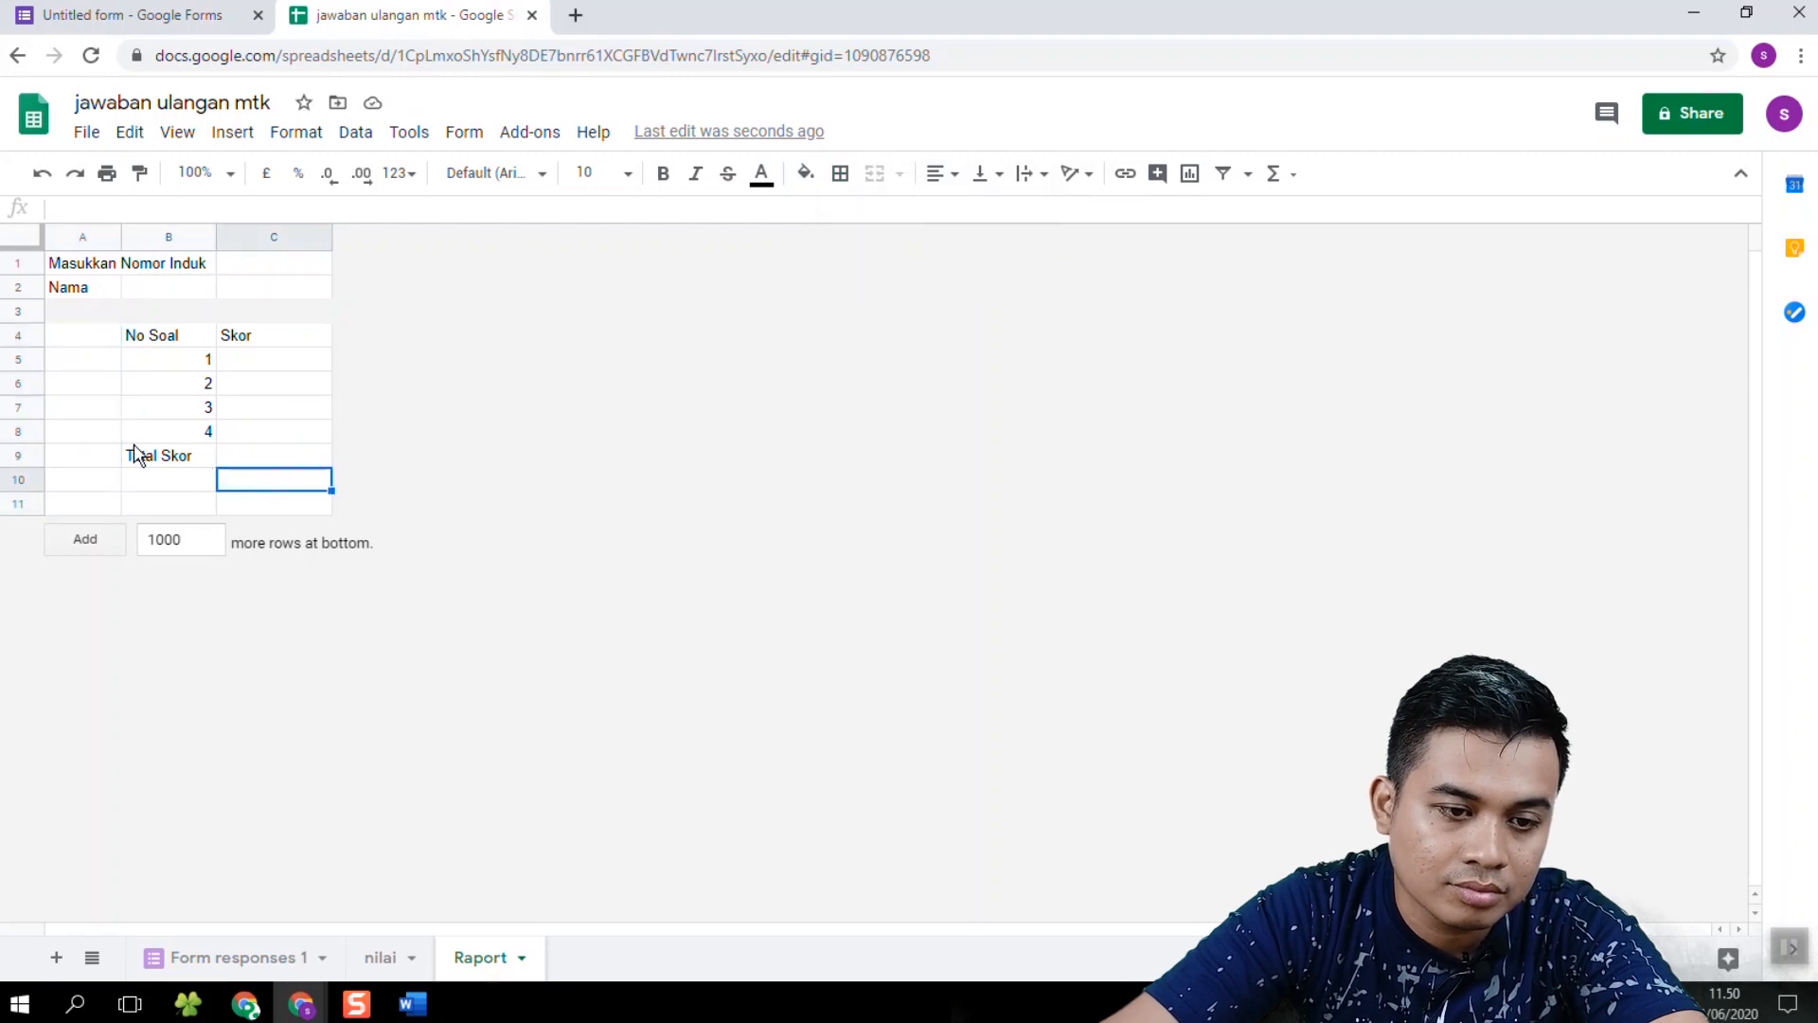
Step: Fill cells A3:A10 with very light grey and apply all borders in the matching colour
left_click_drag(83, 312, 77, 483)
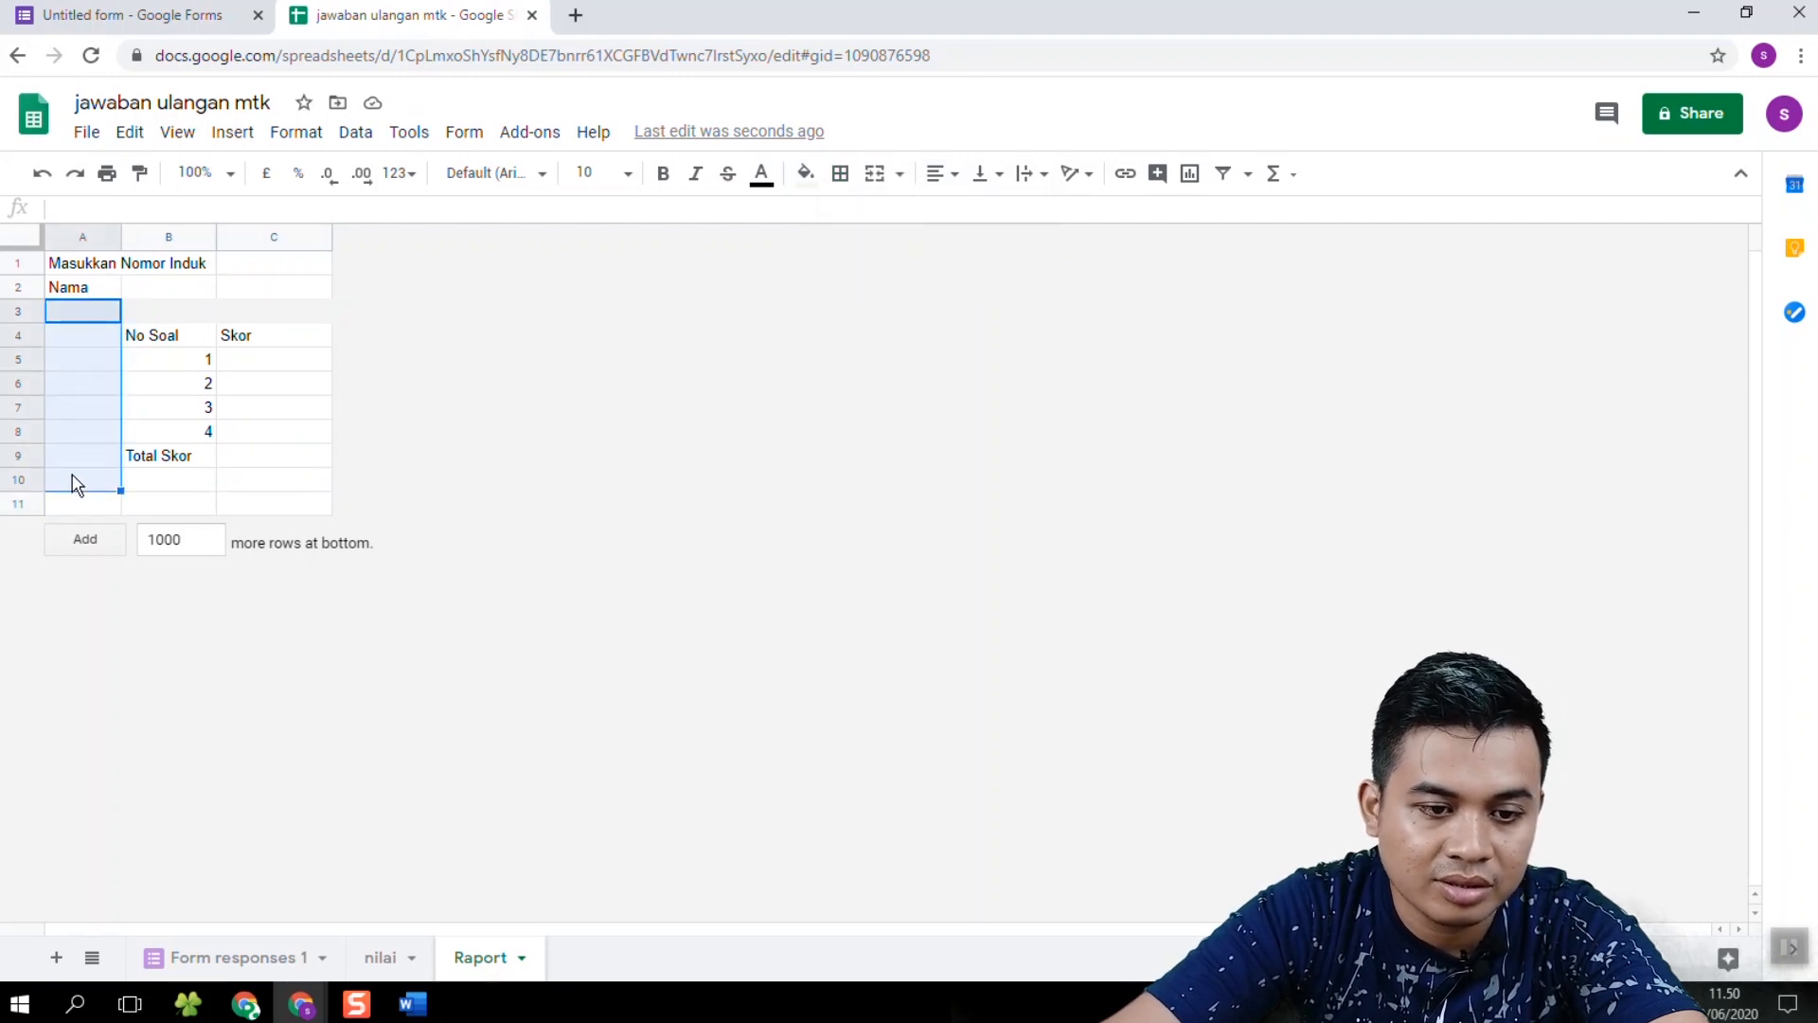
left_click(805, 174)
left_click(1016, 252)
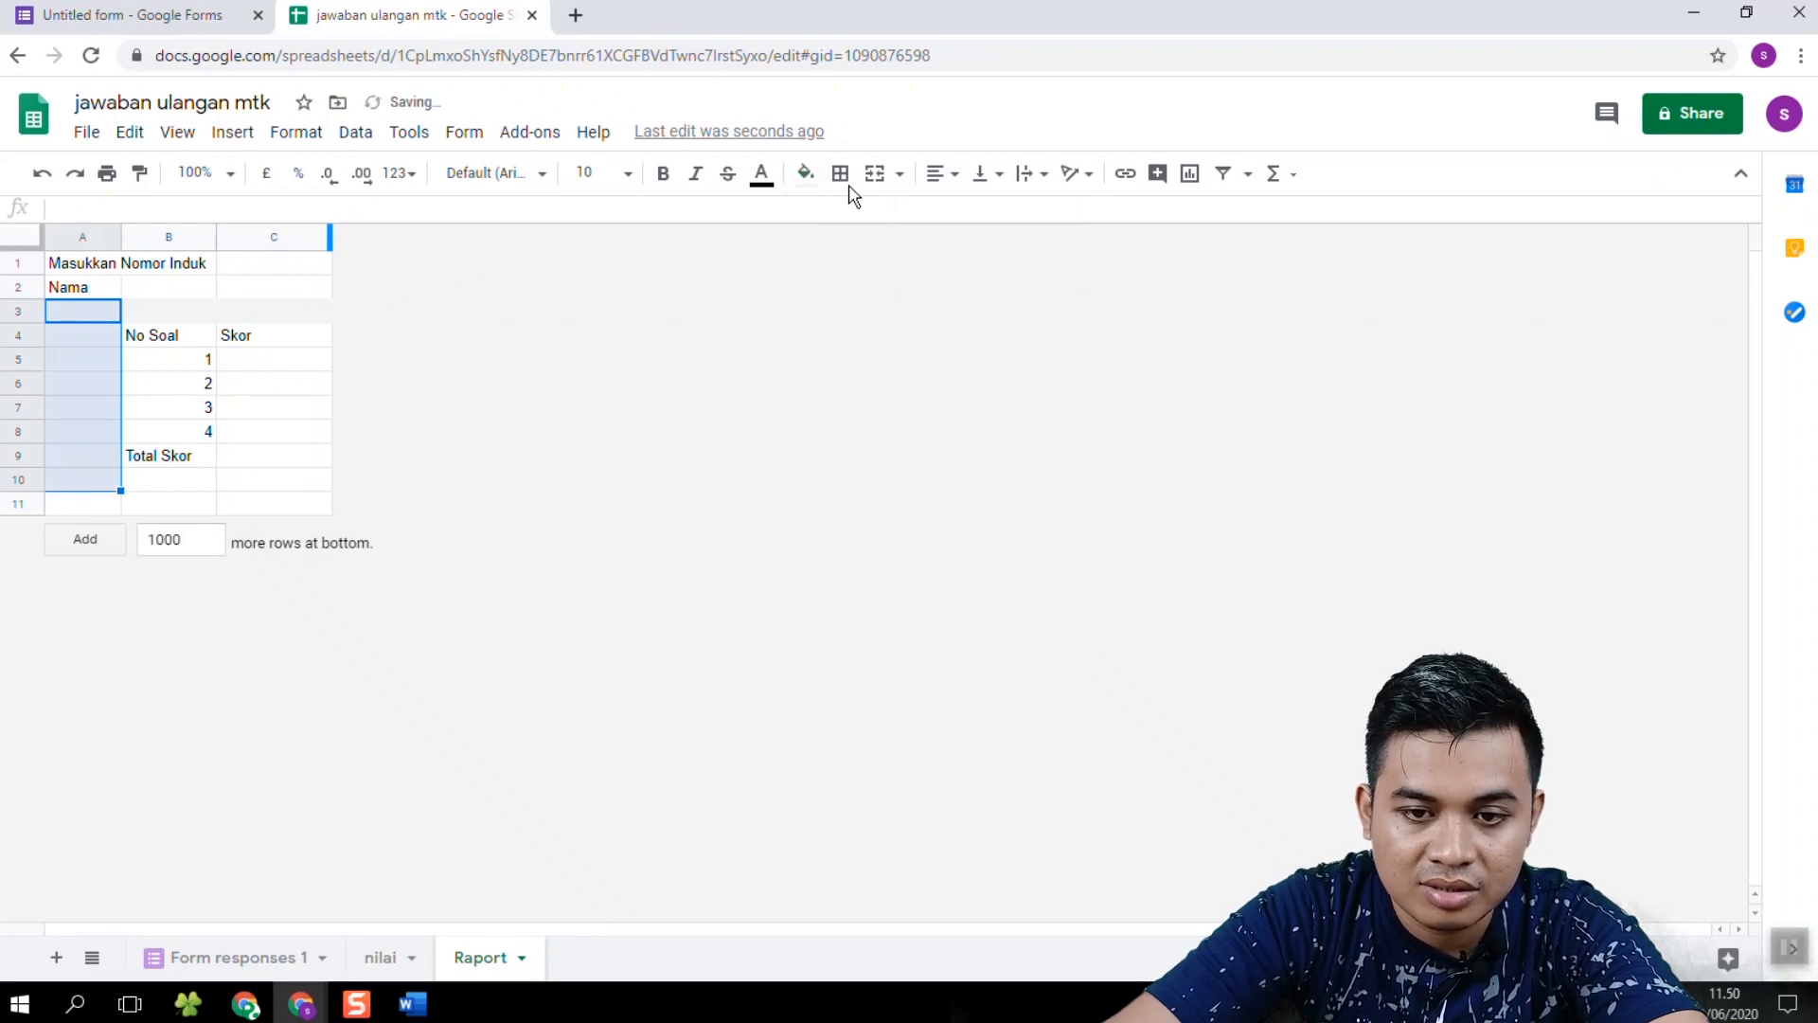
left_click(841, 177)
left_click(849, 218)
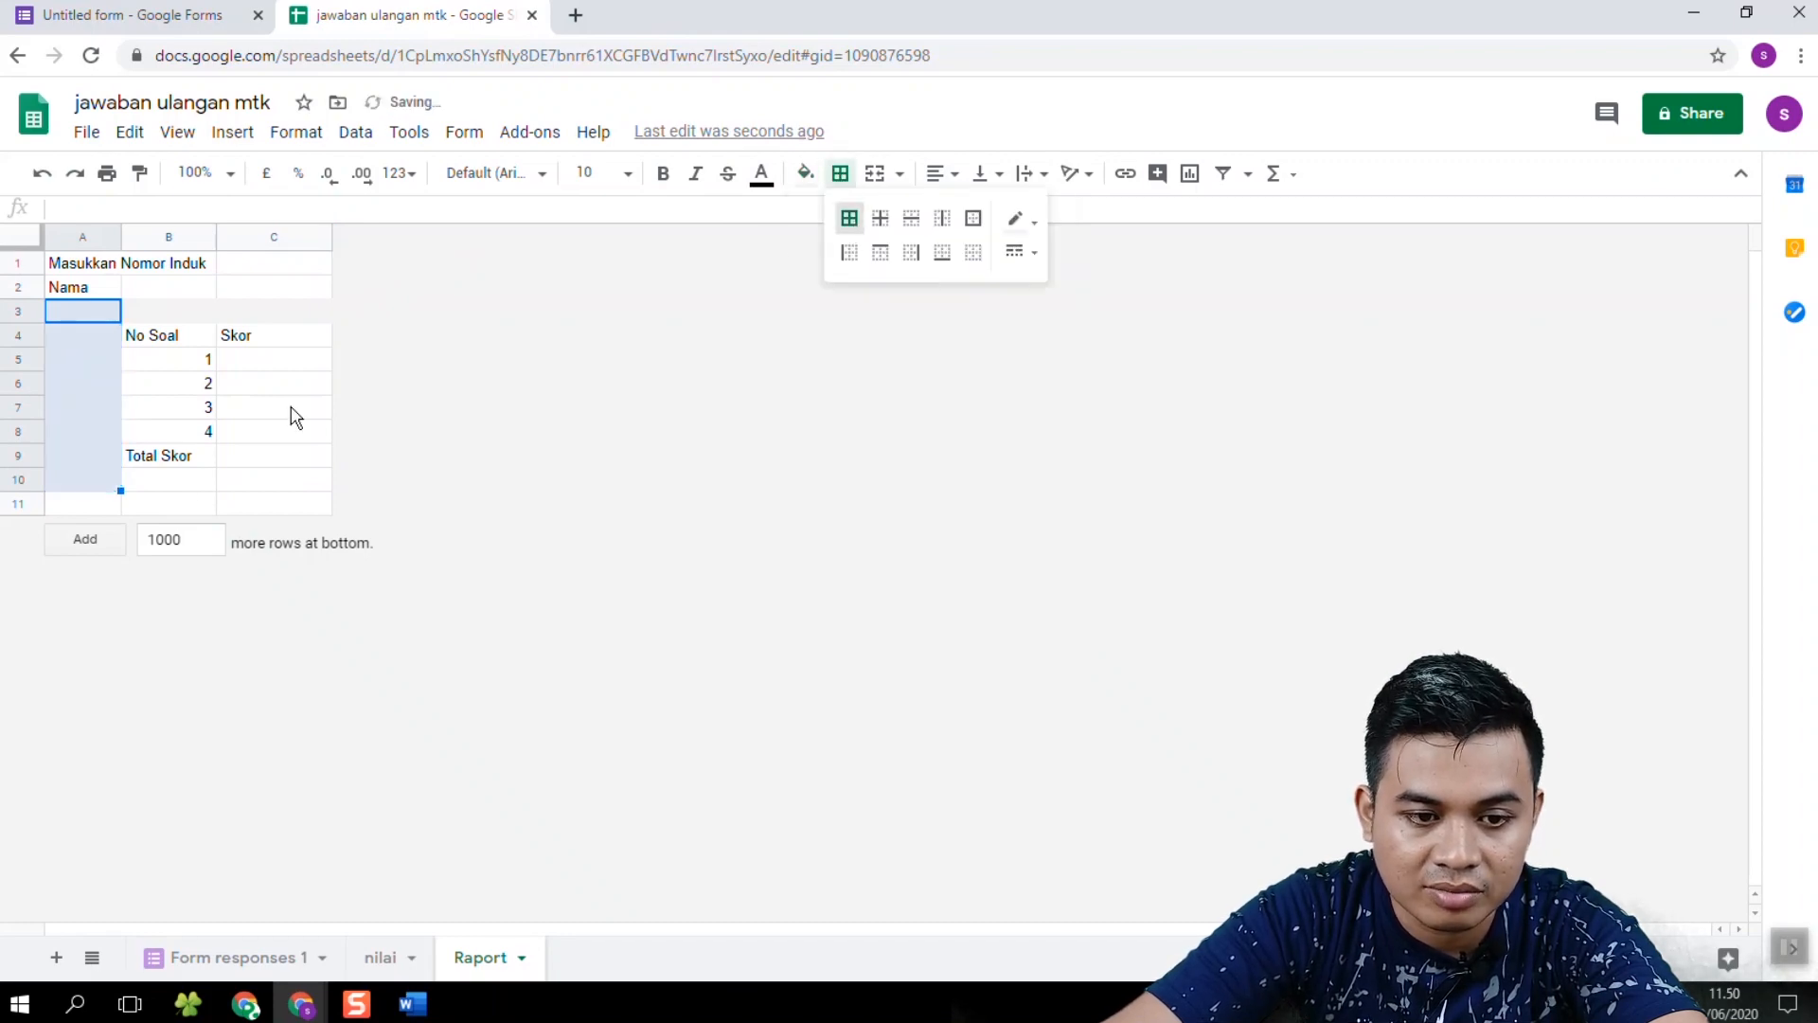
Step: Fill cells B10:C10 below the score table with very light grey and apply all borders in the matching colour
left_click_drag(161, 492, 291, 483)
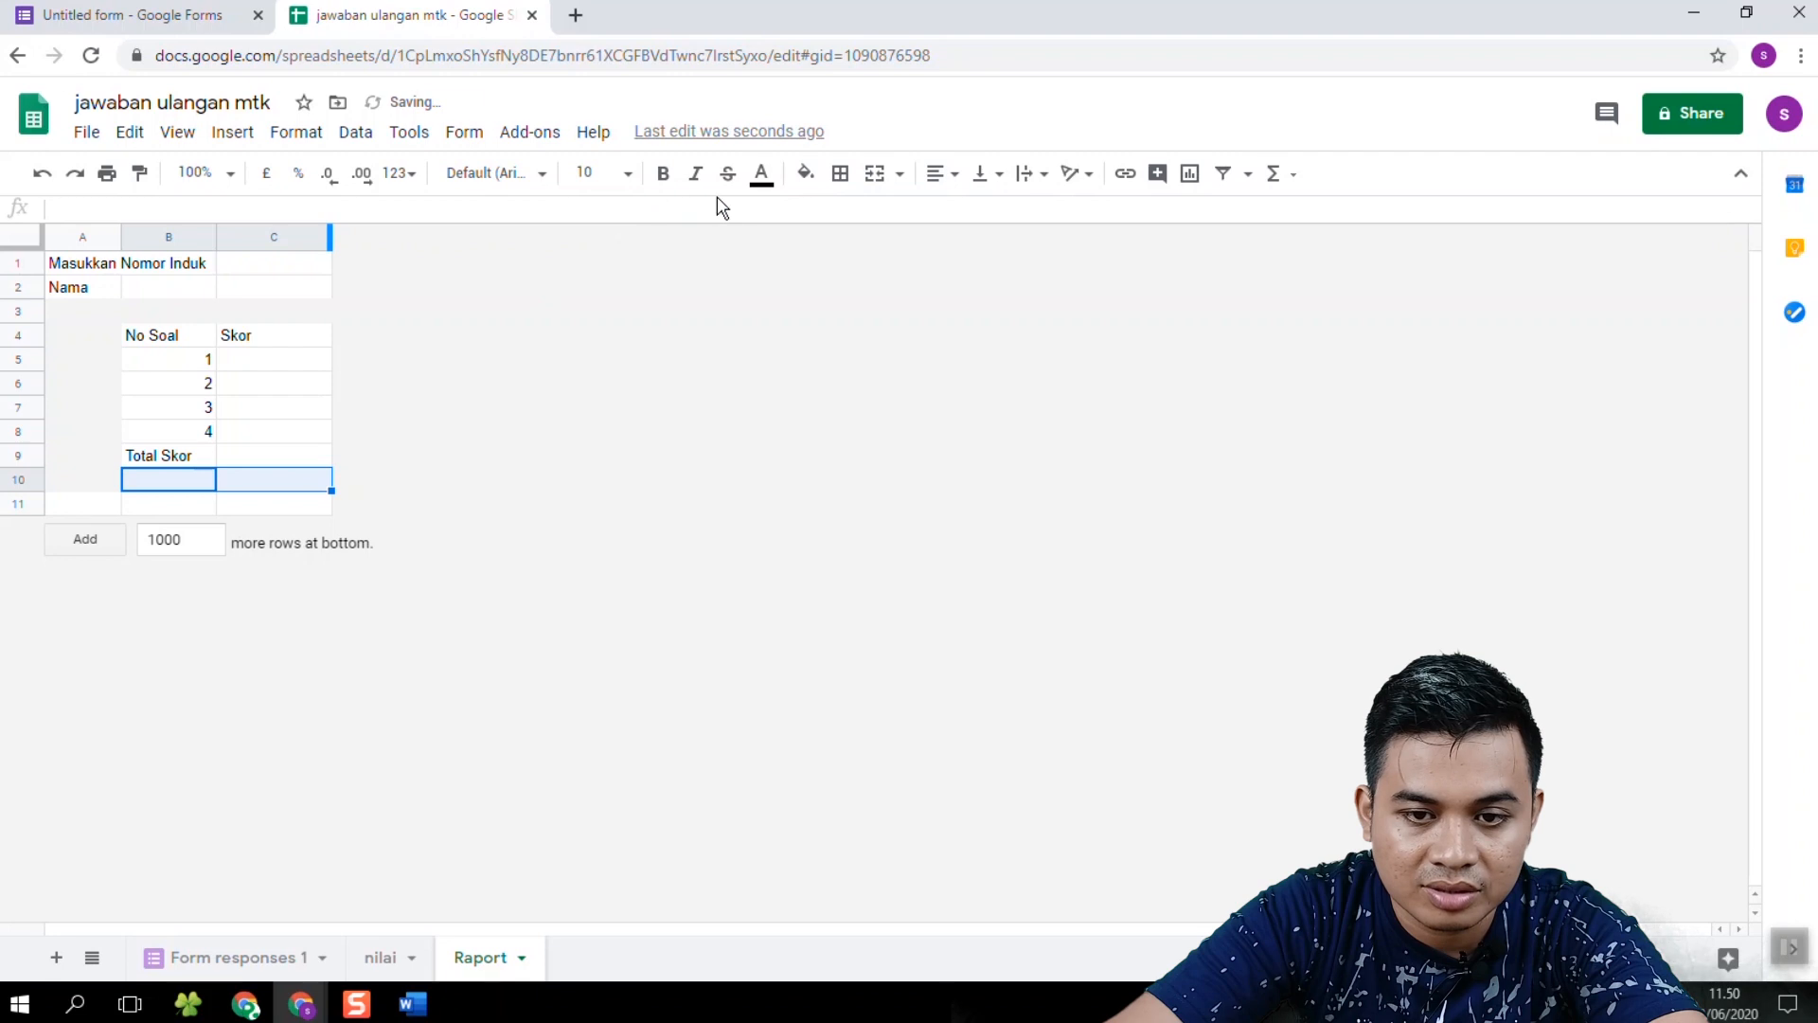
left_click(809, 182)
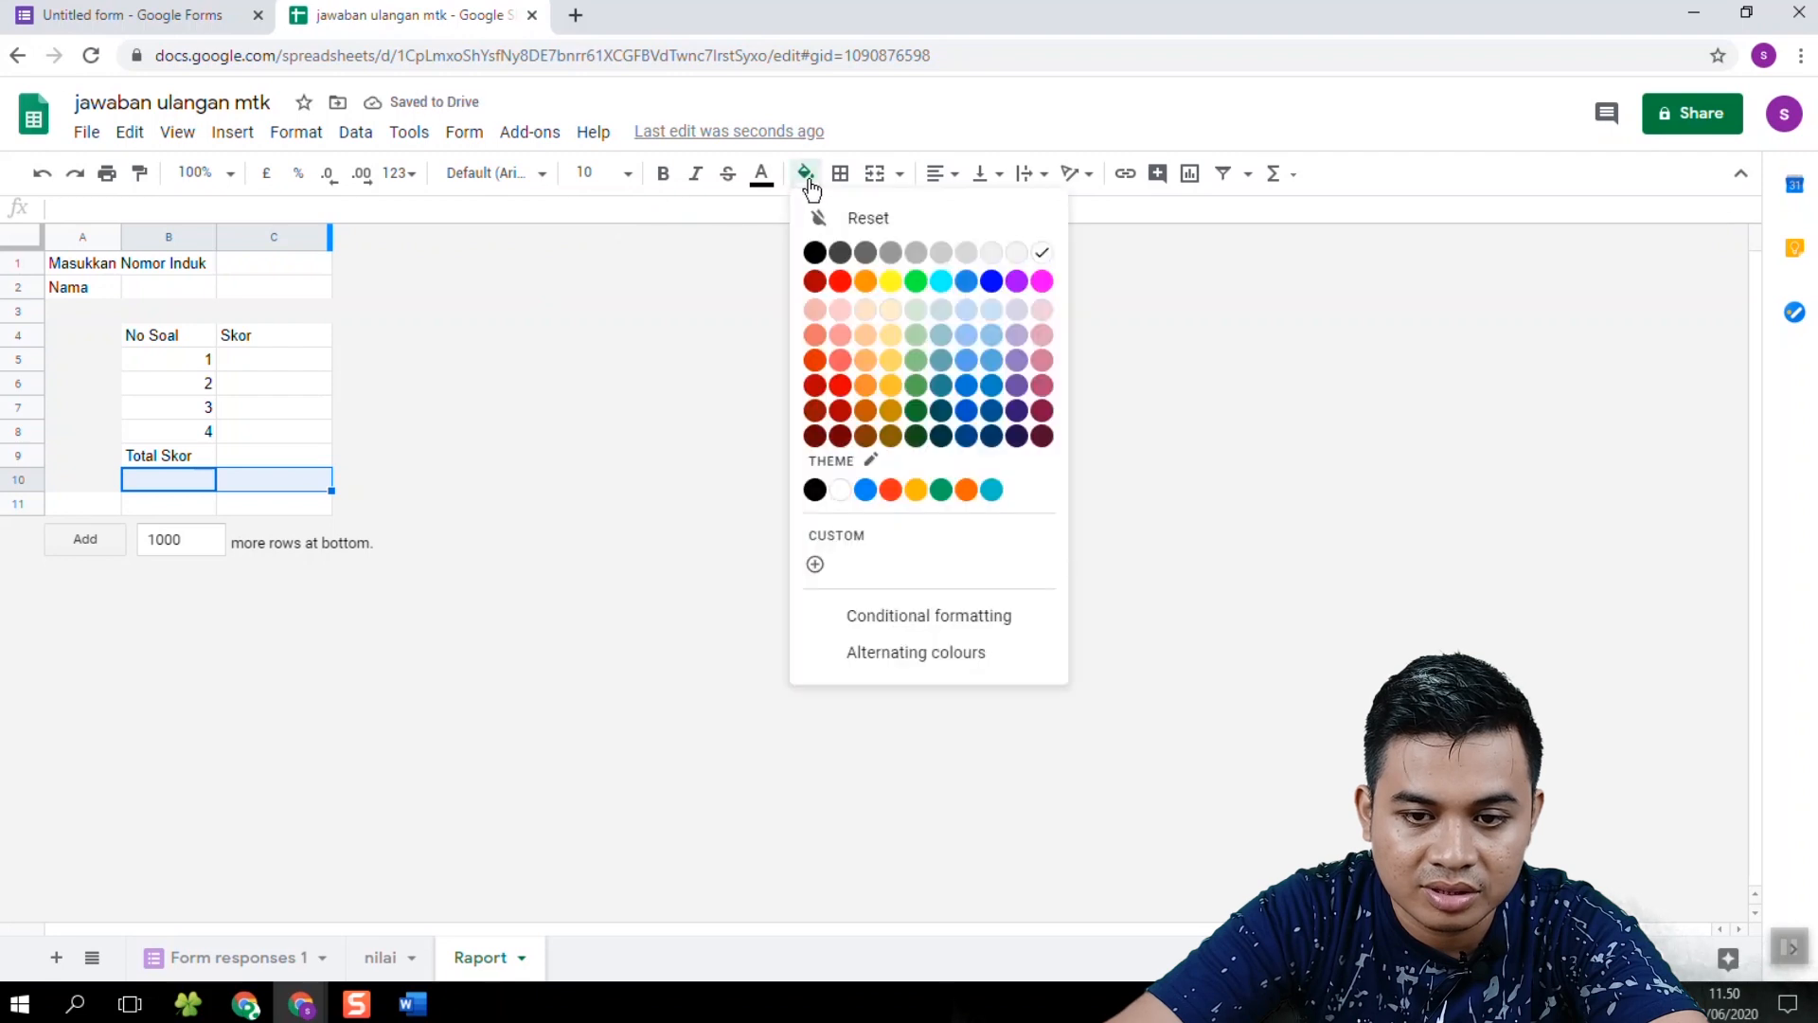
left_click(1016, 253)
left_click(840, 173)
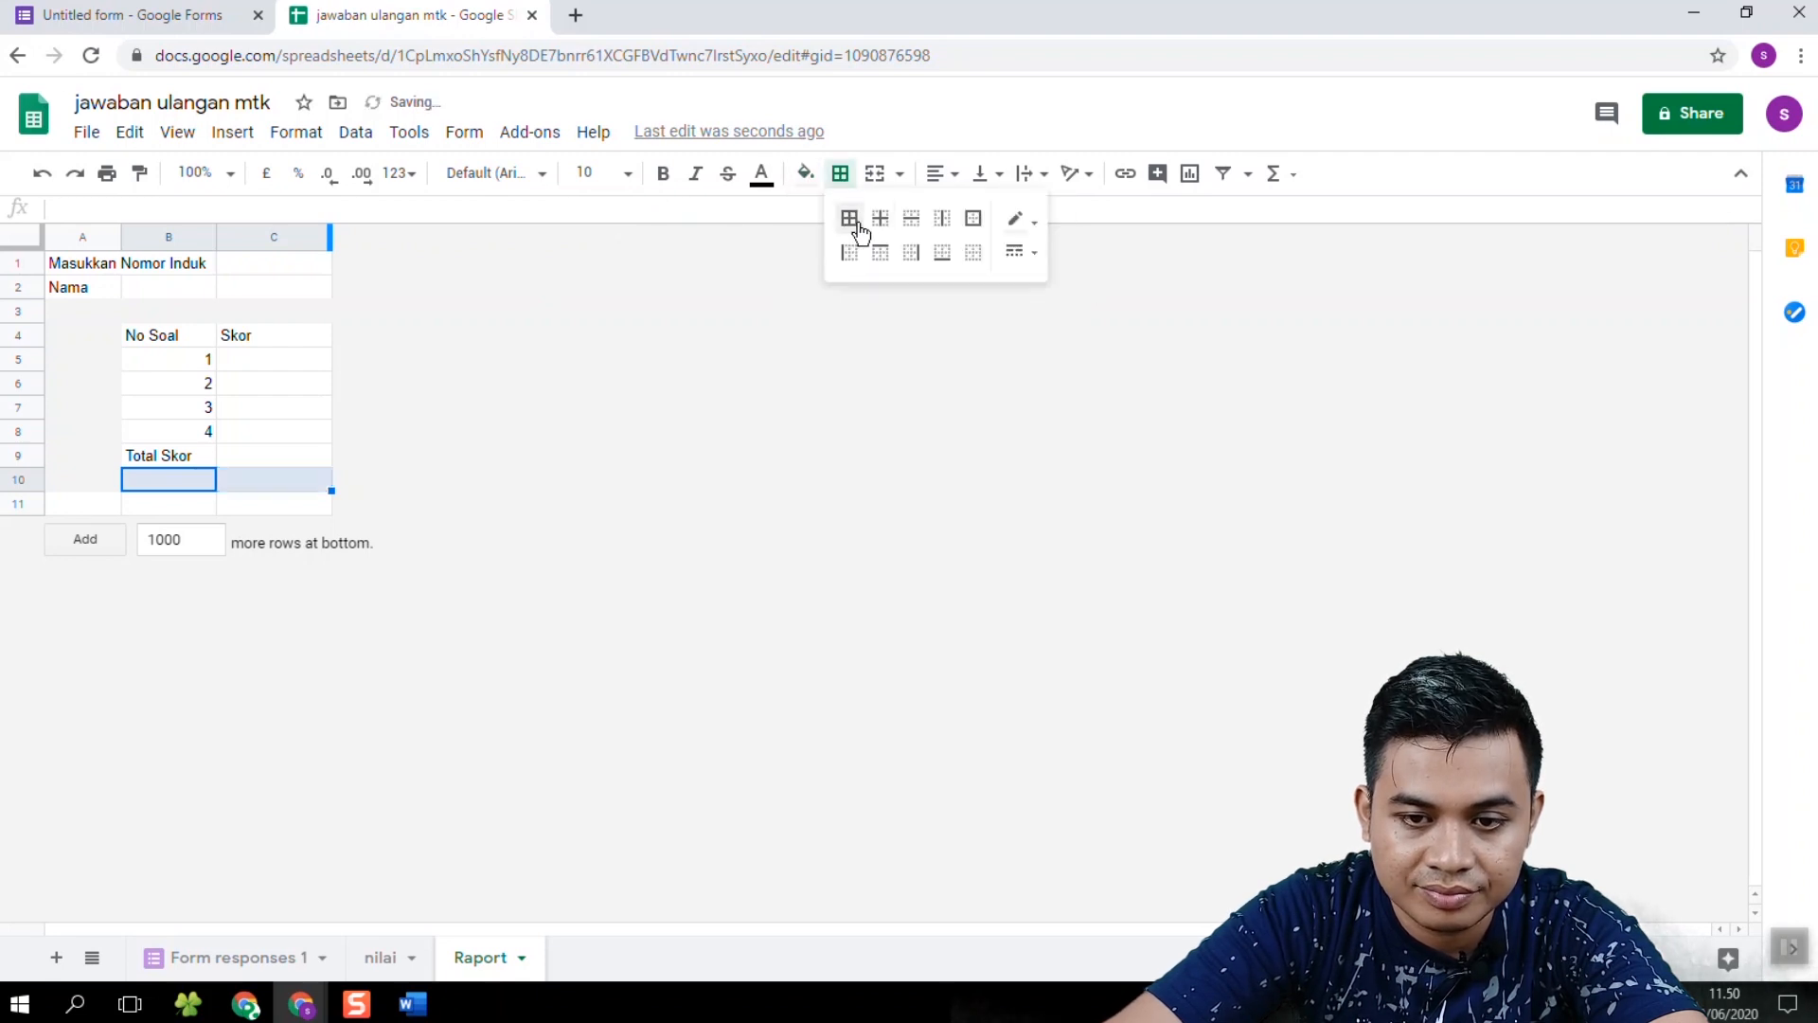
left_click(853, 227)
left_click(277, 426)
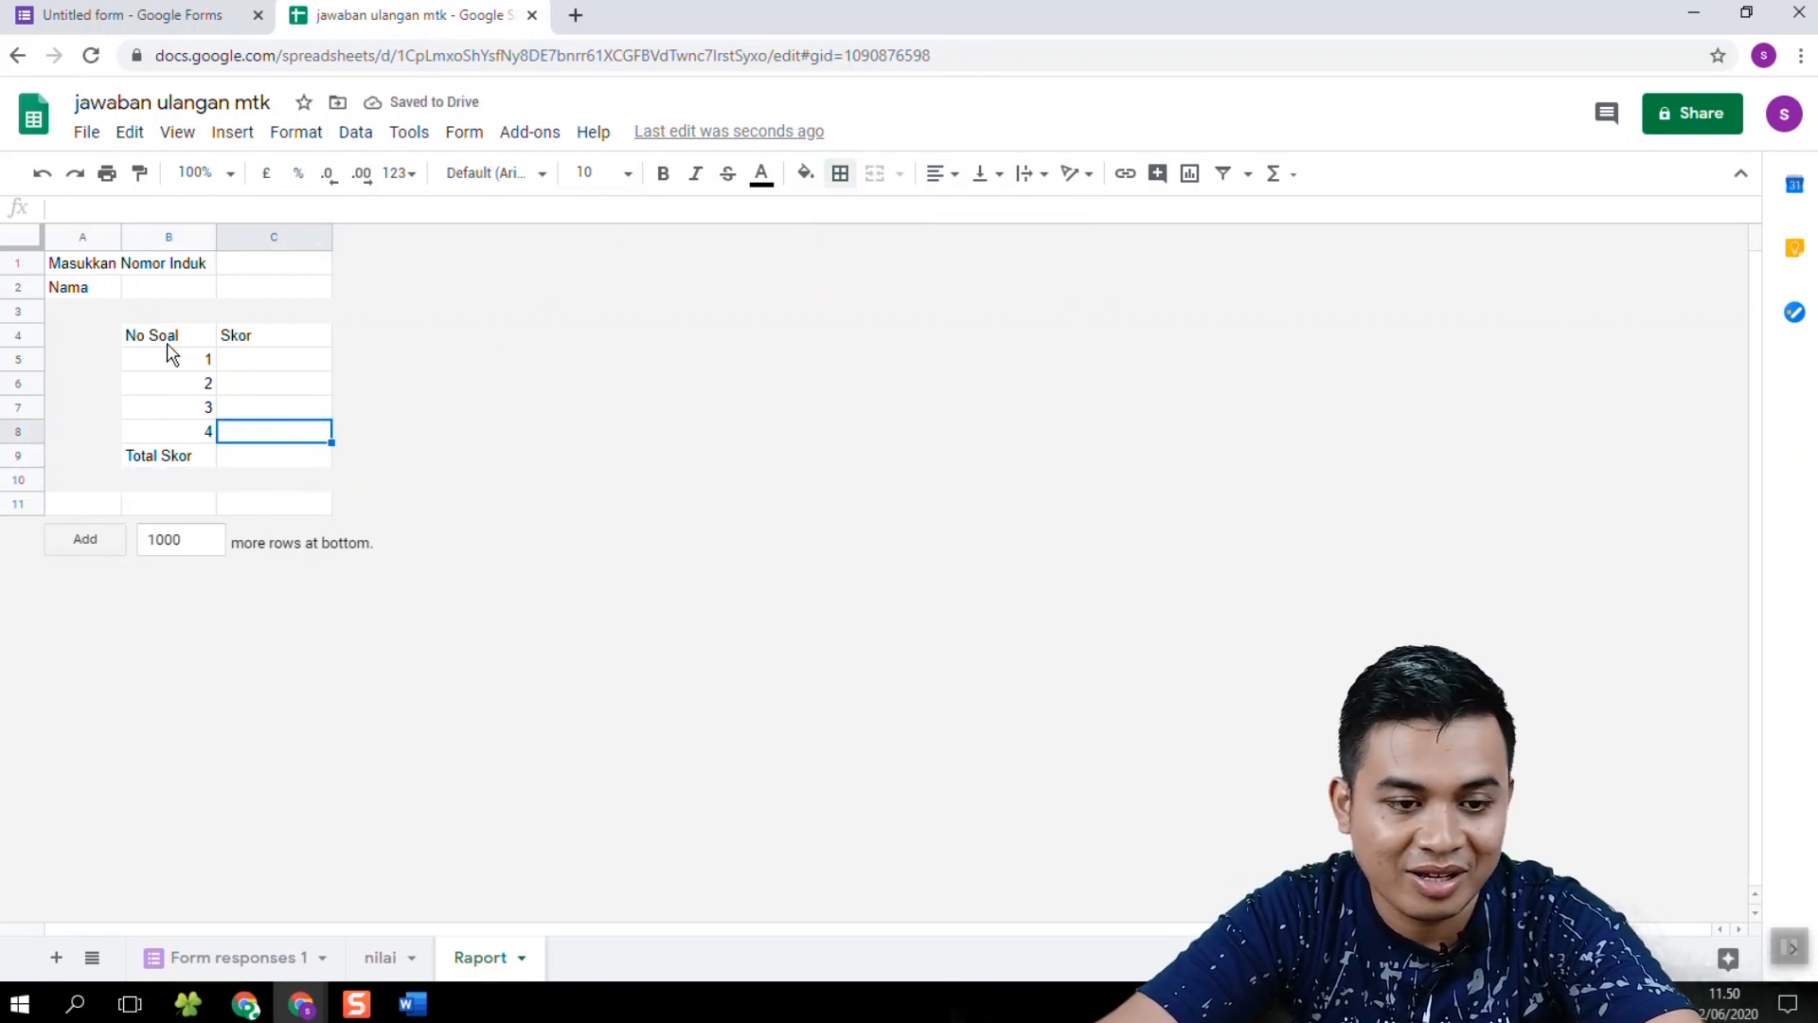
Step: Centre the "No Soal" heading and the question numbers in cells B4:B8 horizontally
left_click(271, 364)
left_click_drag(189, 337, 202, 441)
left_click(962, 171)
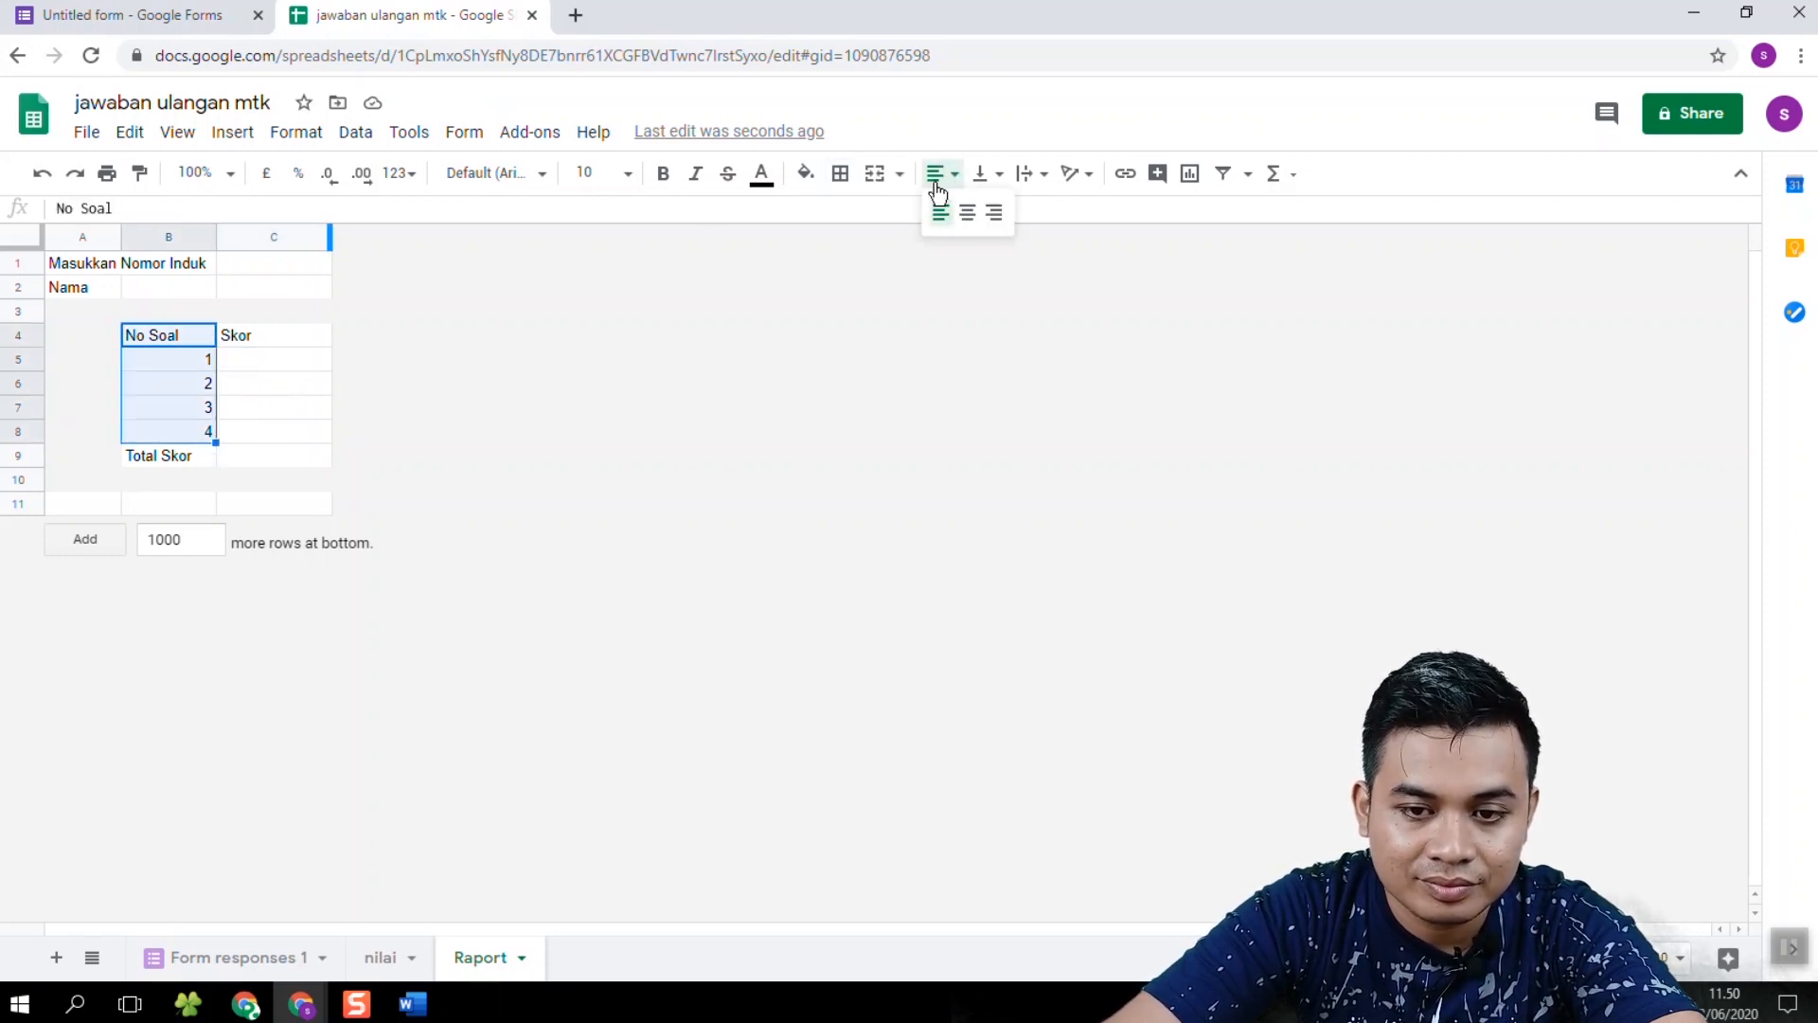
left_click(966, 205)
left_click(274, 417)
Step: Merge cells A11:C11 in the last row into one cell
left_click_drag(115, 507, 285, 507)
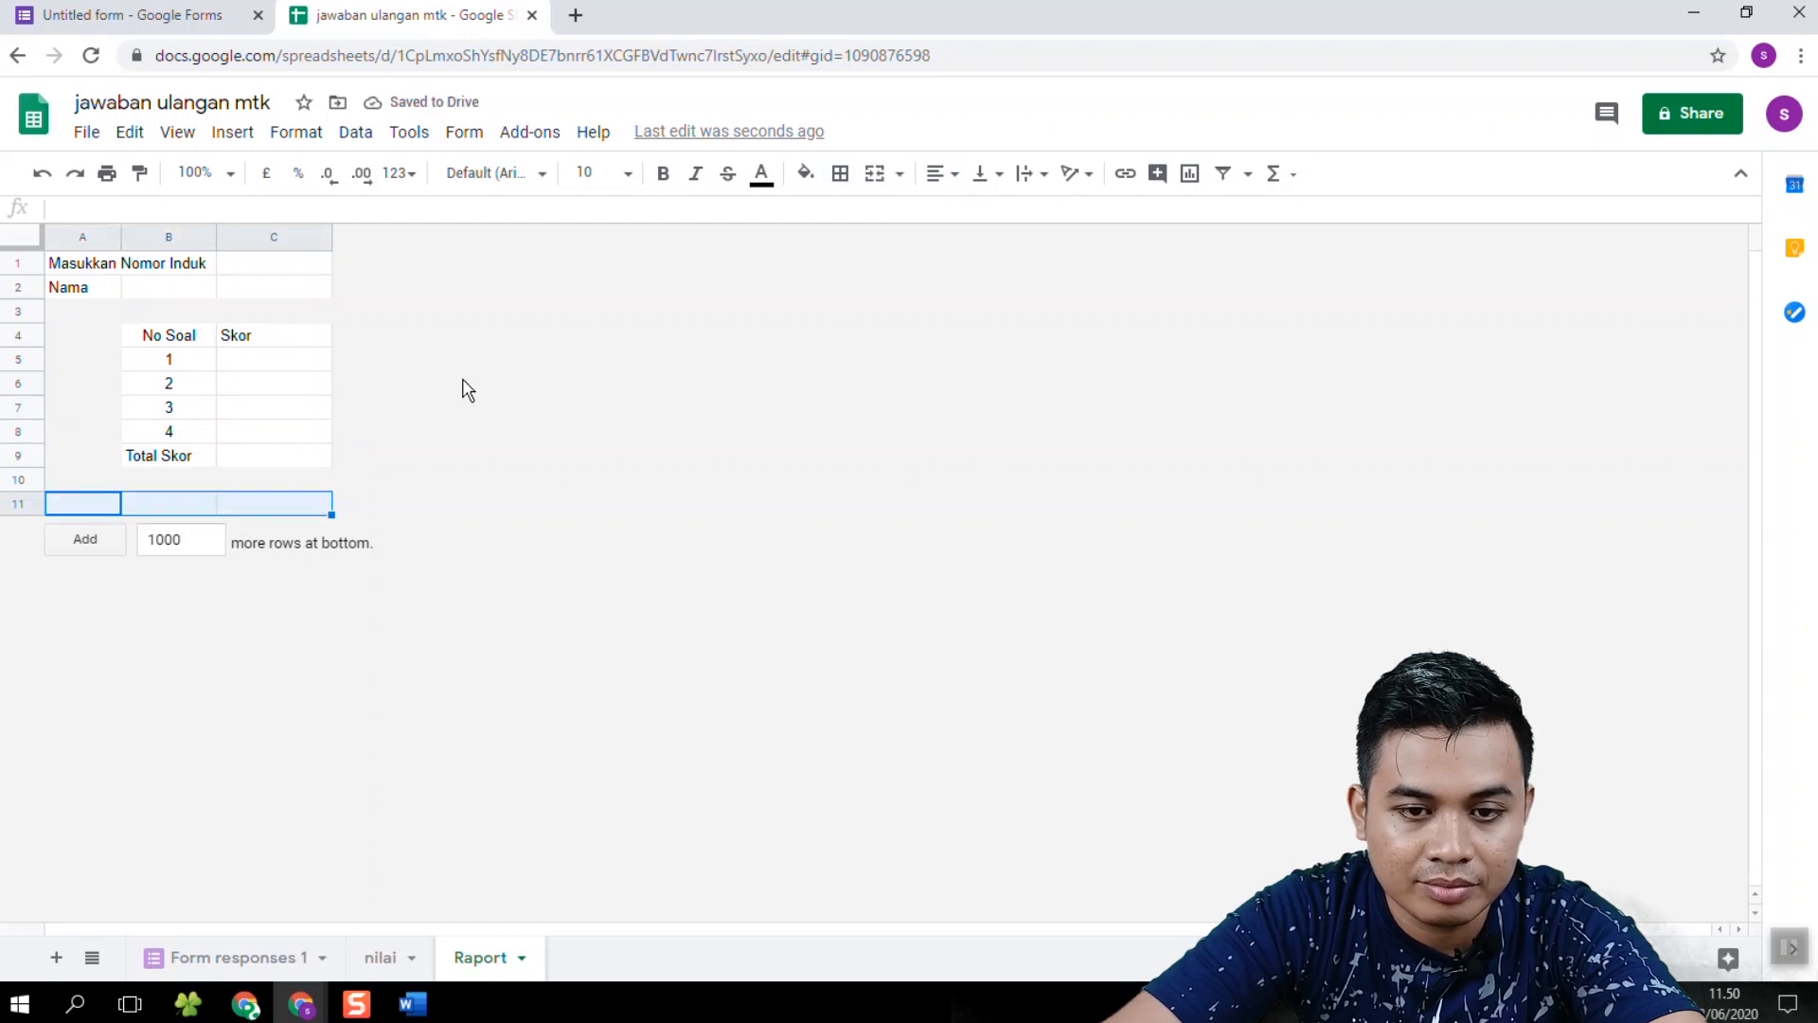
left_click(875, 173)
left_click(279, 383)
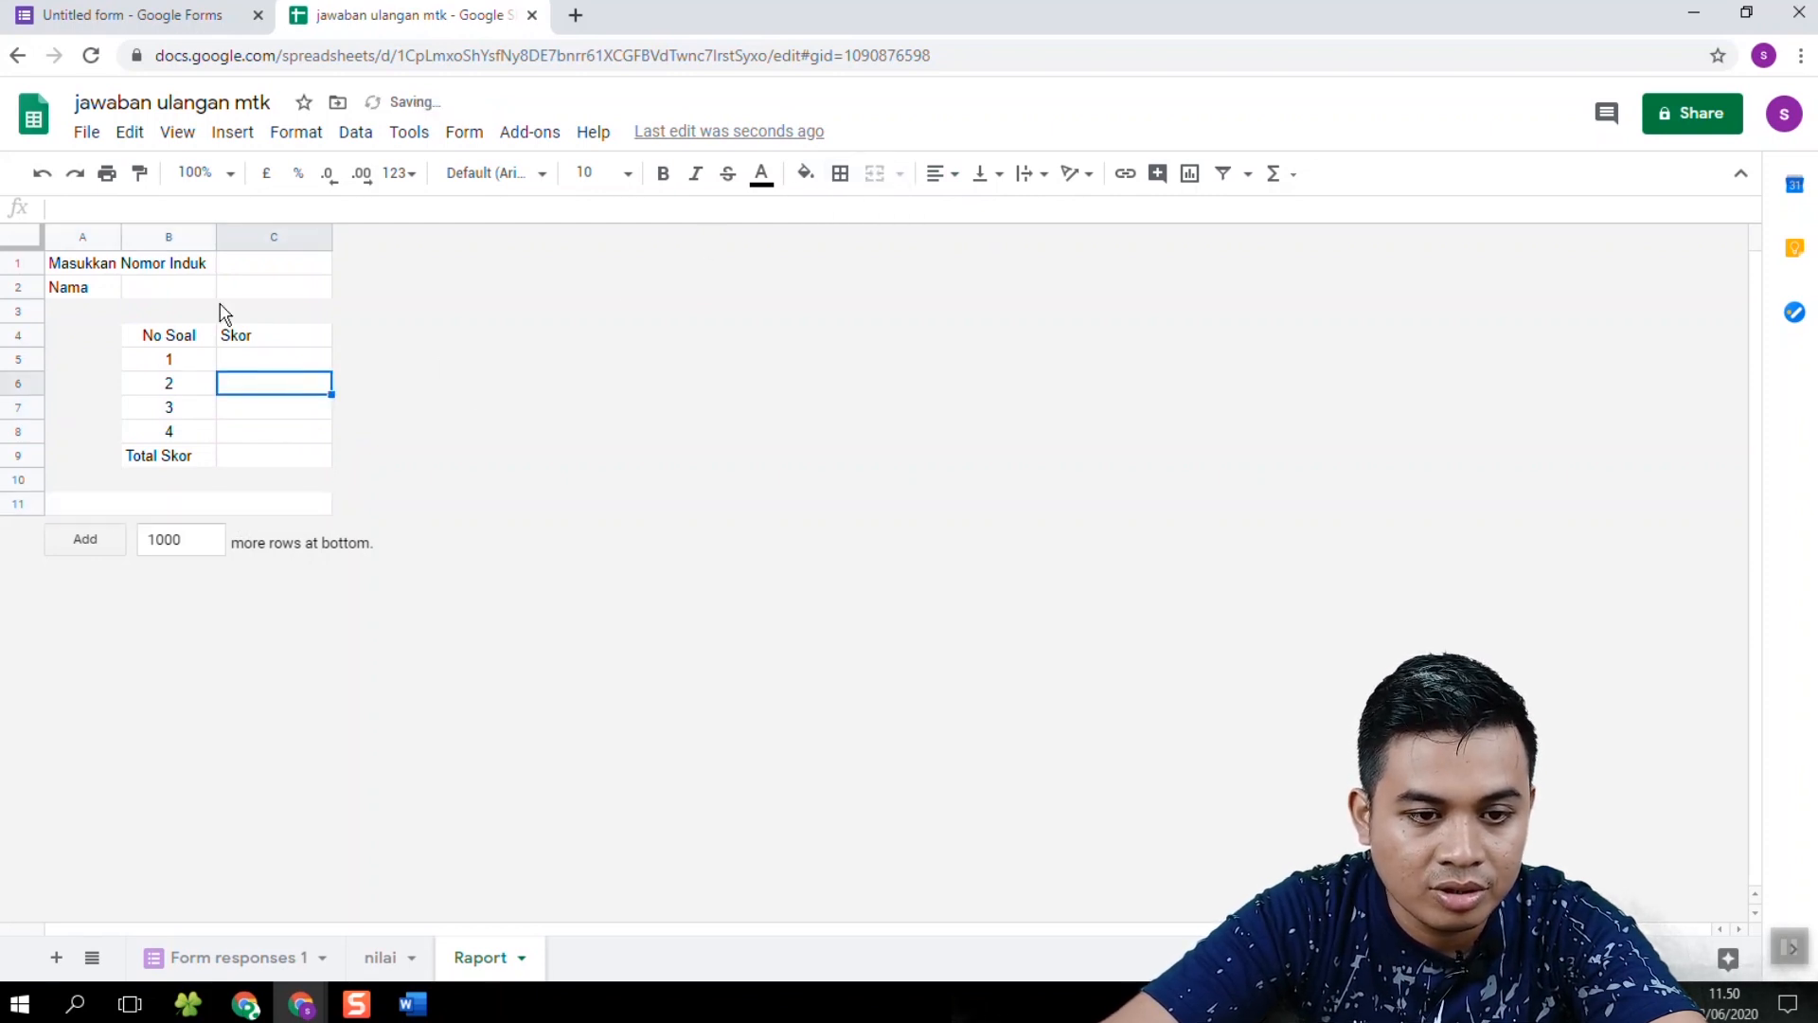
Step: Merge cells A2:B2 for the "Nama" label and A1:B1 for the "Masukkan Nomor Induk" label
left_click(191, 290)
left_click(101, 288)
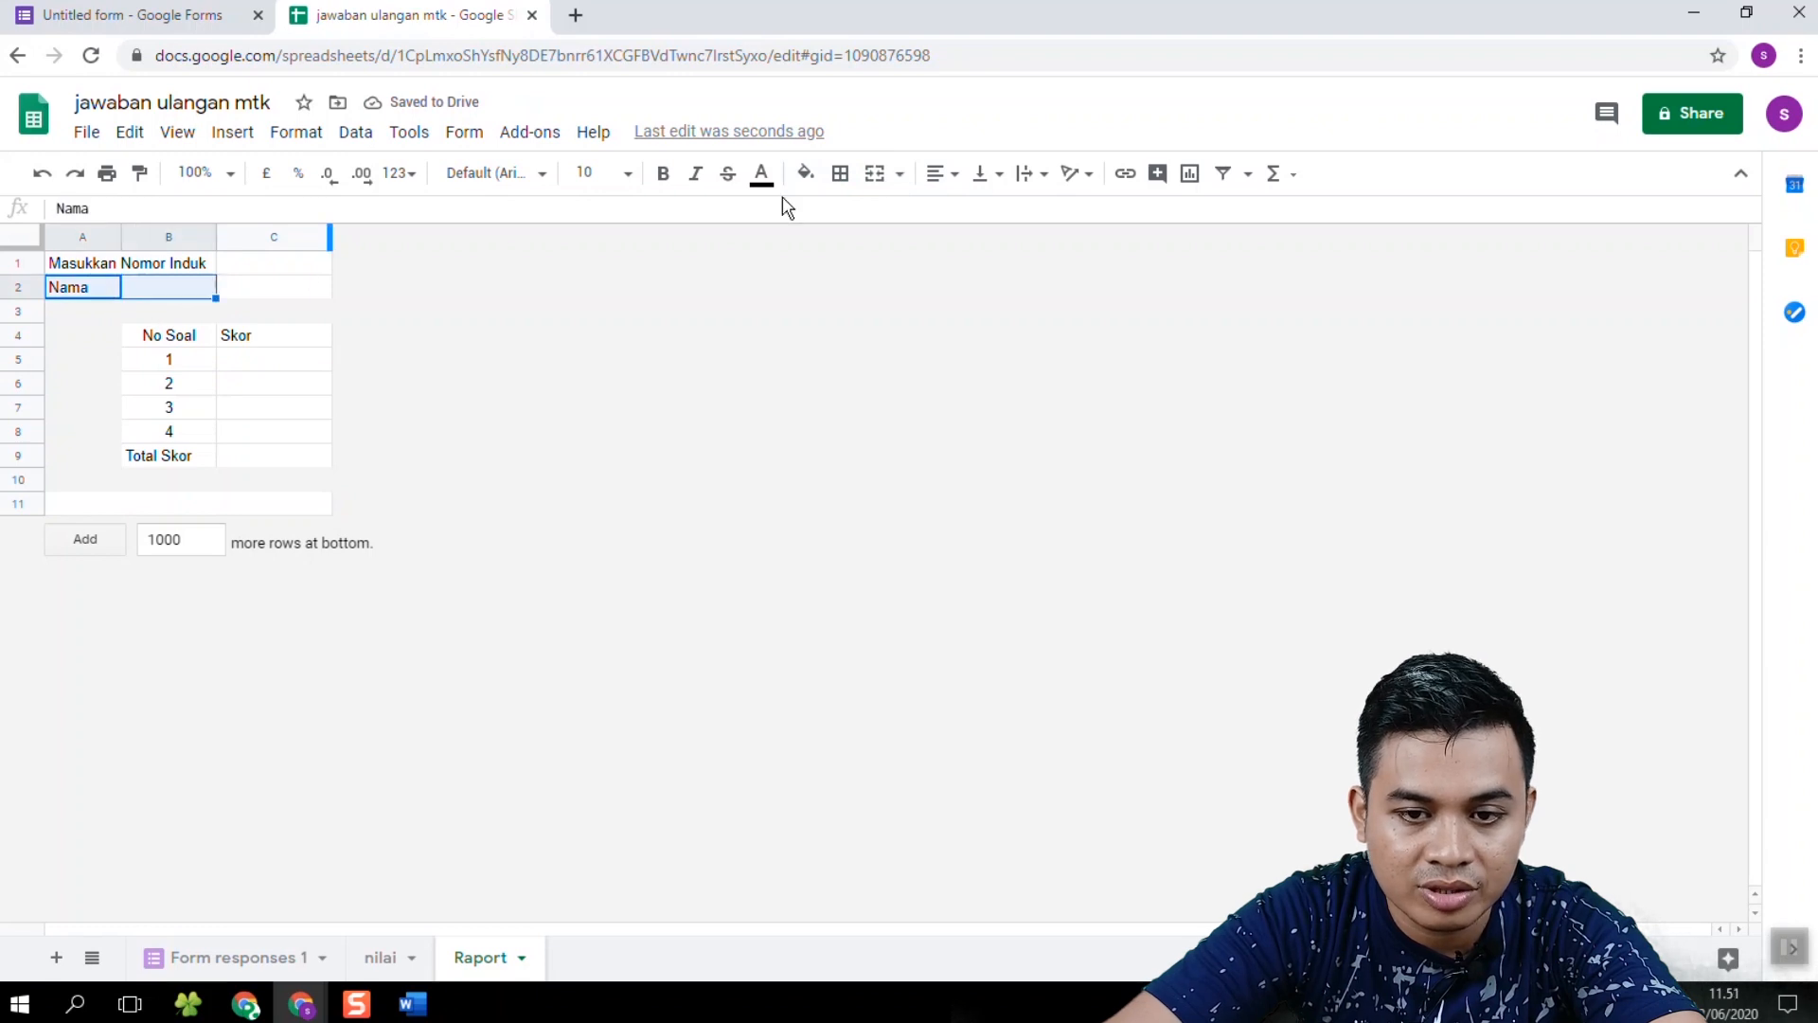
left_click(871, 175)
left_click(112, 261)
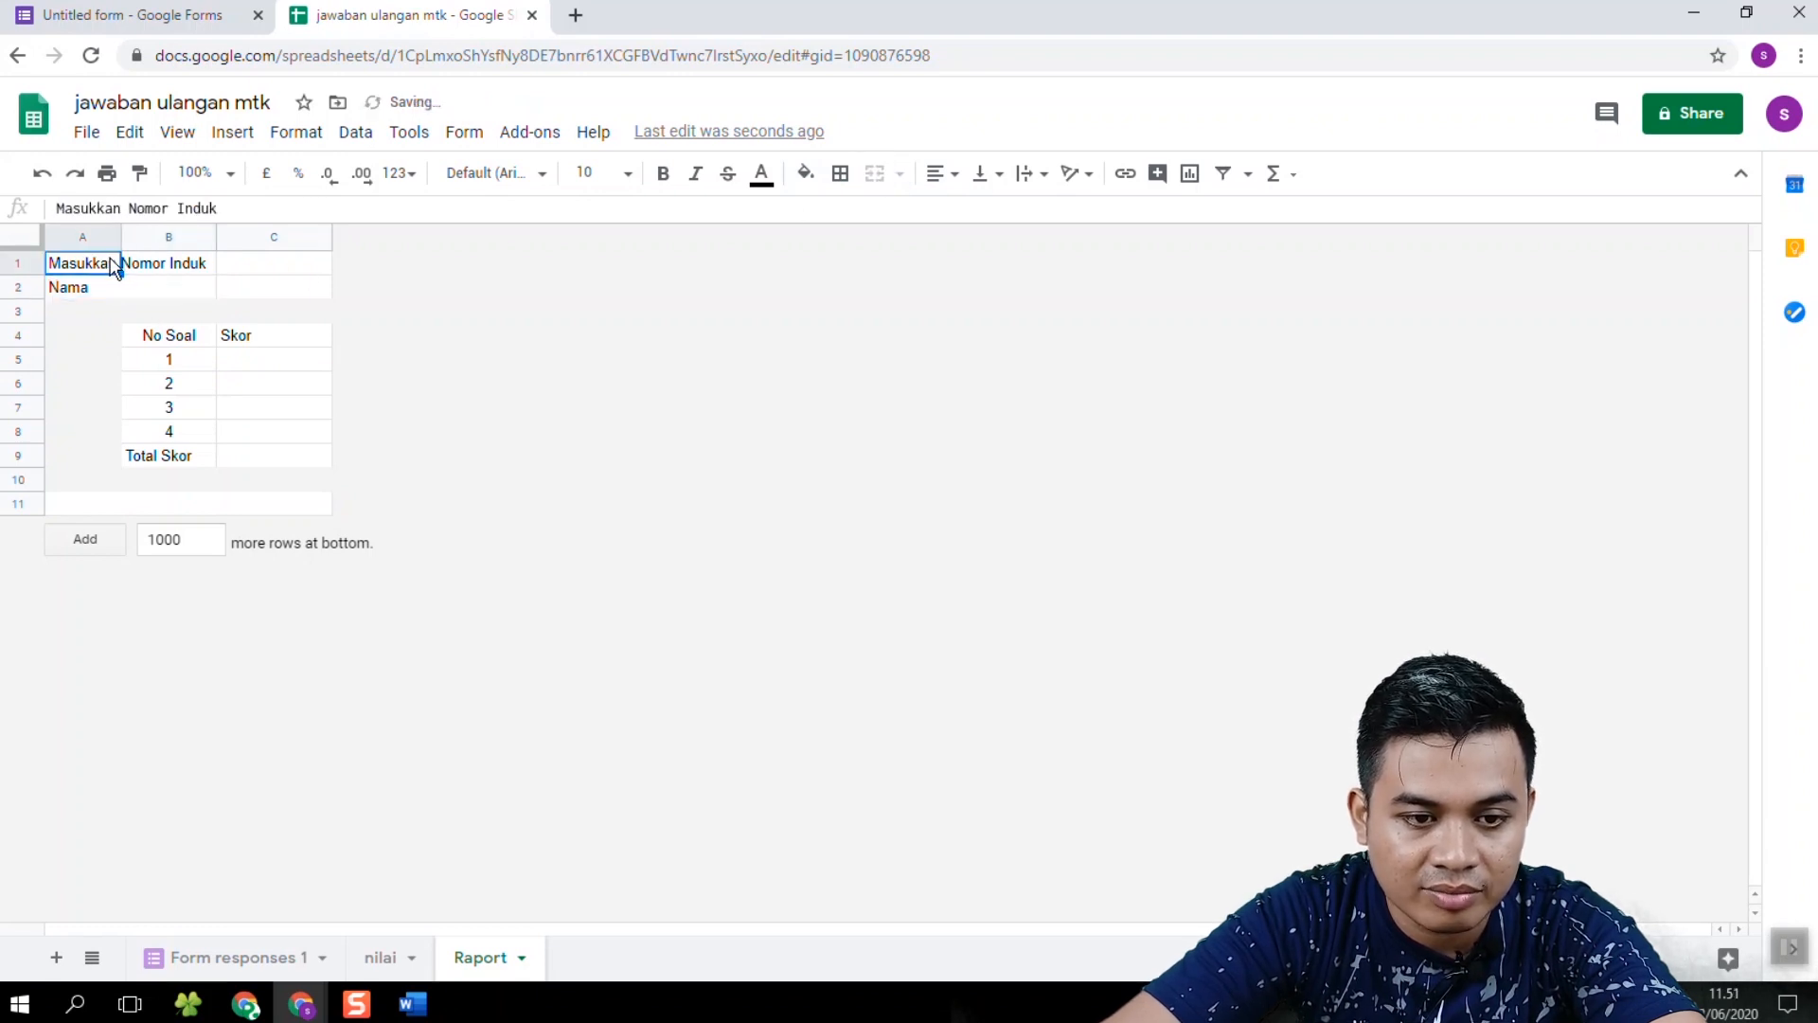
left_click_drag(112, 257, 189, 263)
left_click(874, 175)
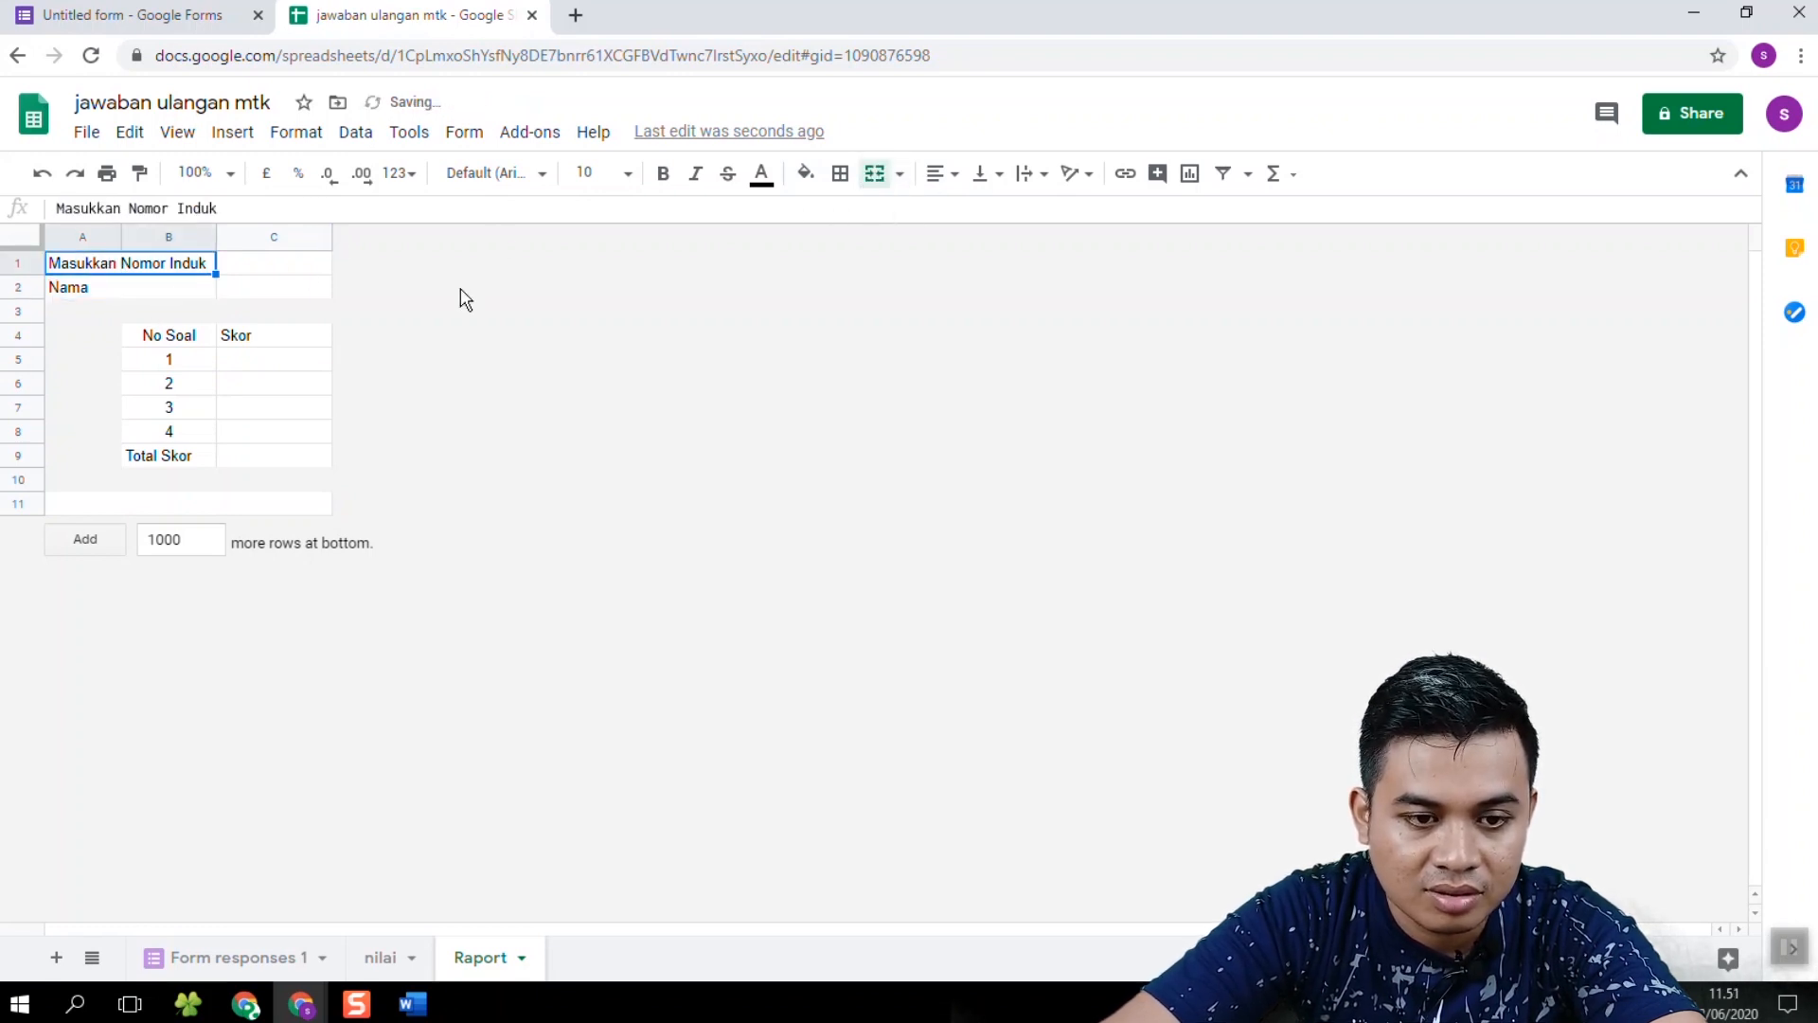
left_click(256, 265)
Step: Fill the label cells A1:B2 with pale blue
left_click_drag(142, 265, 161, 296)
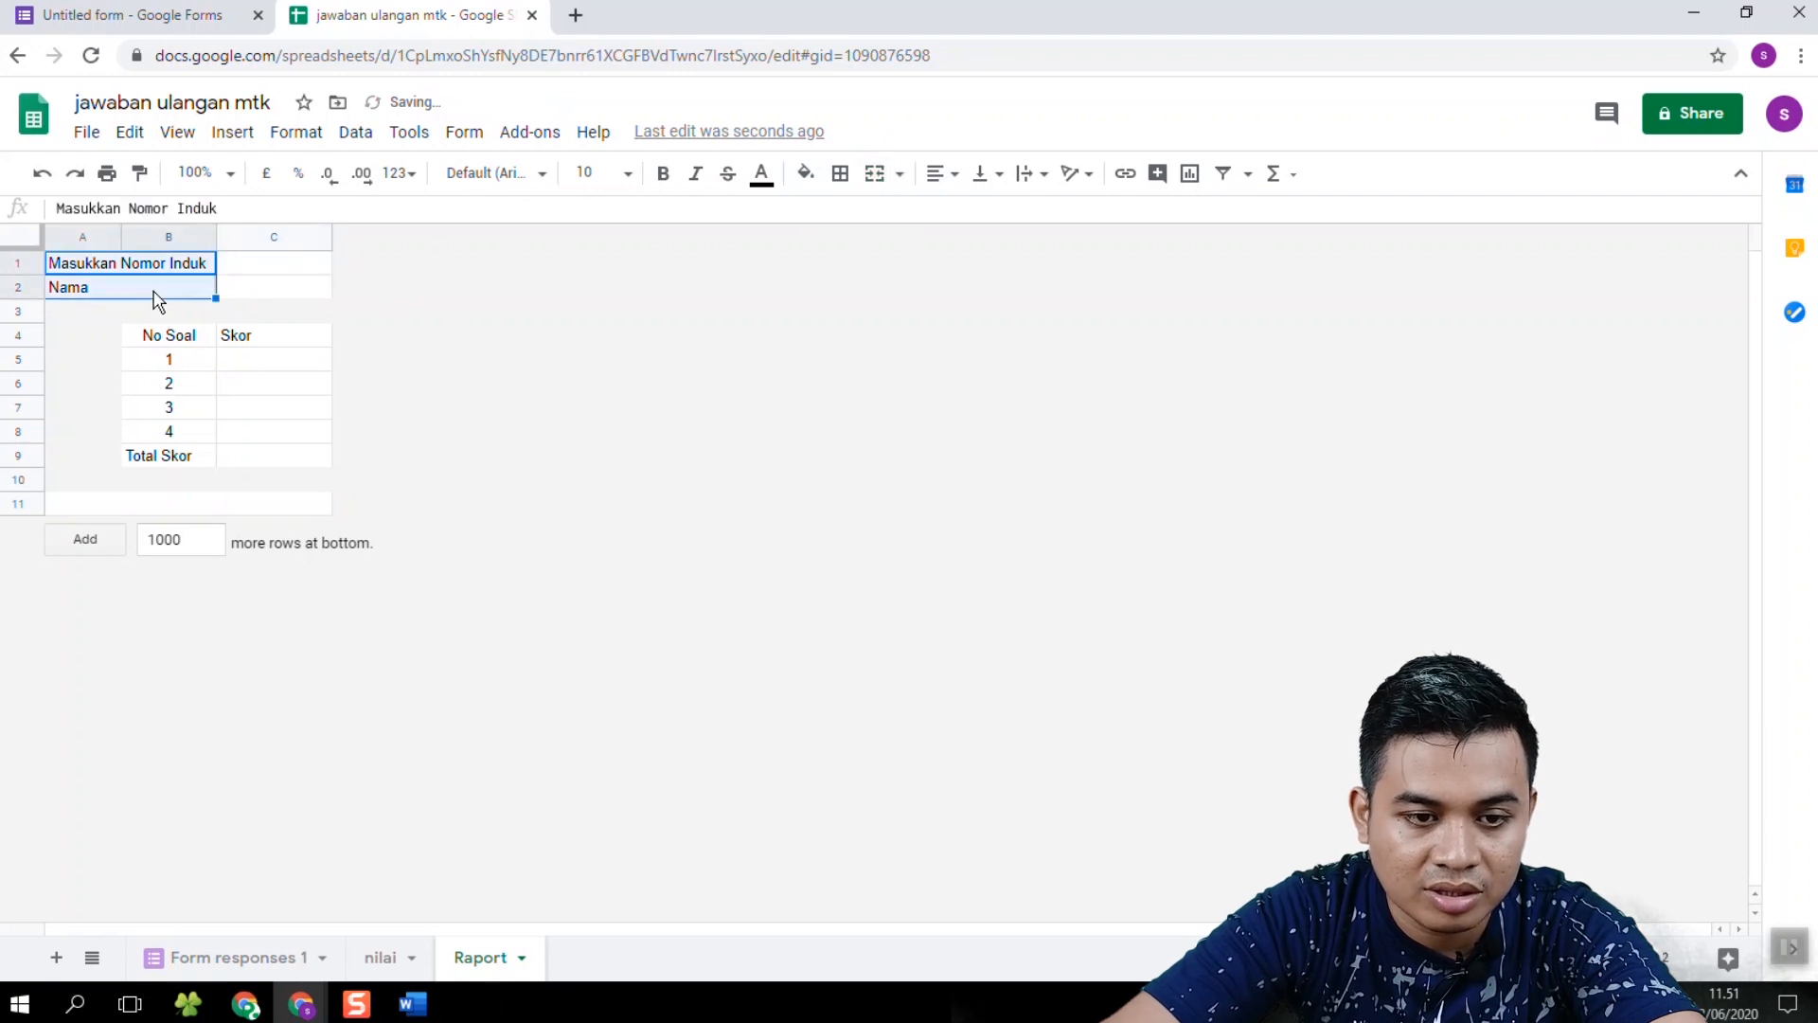
left_click(248, 271)
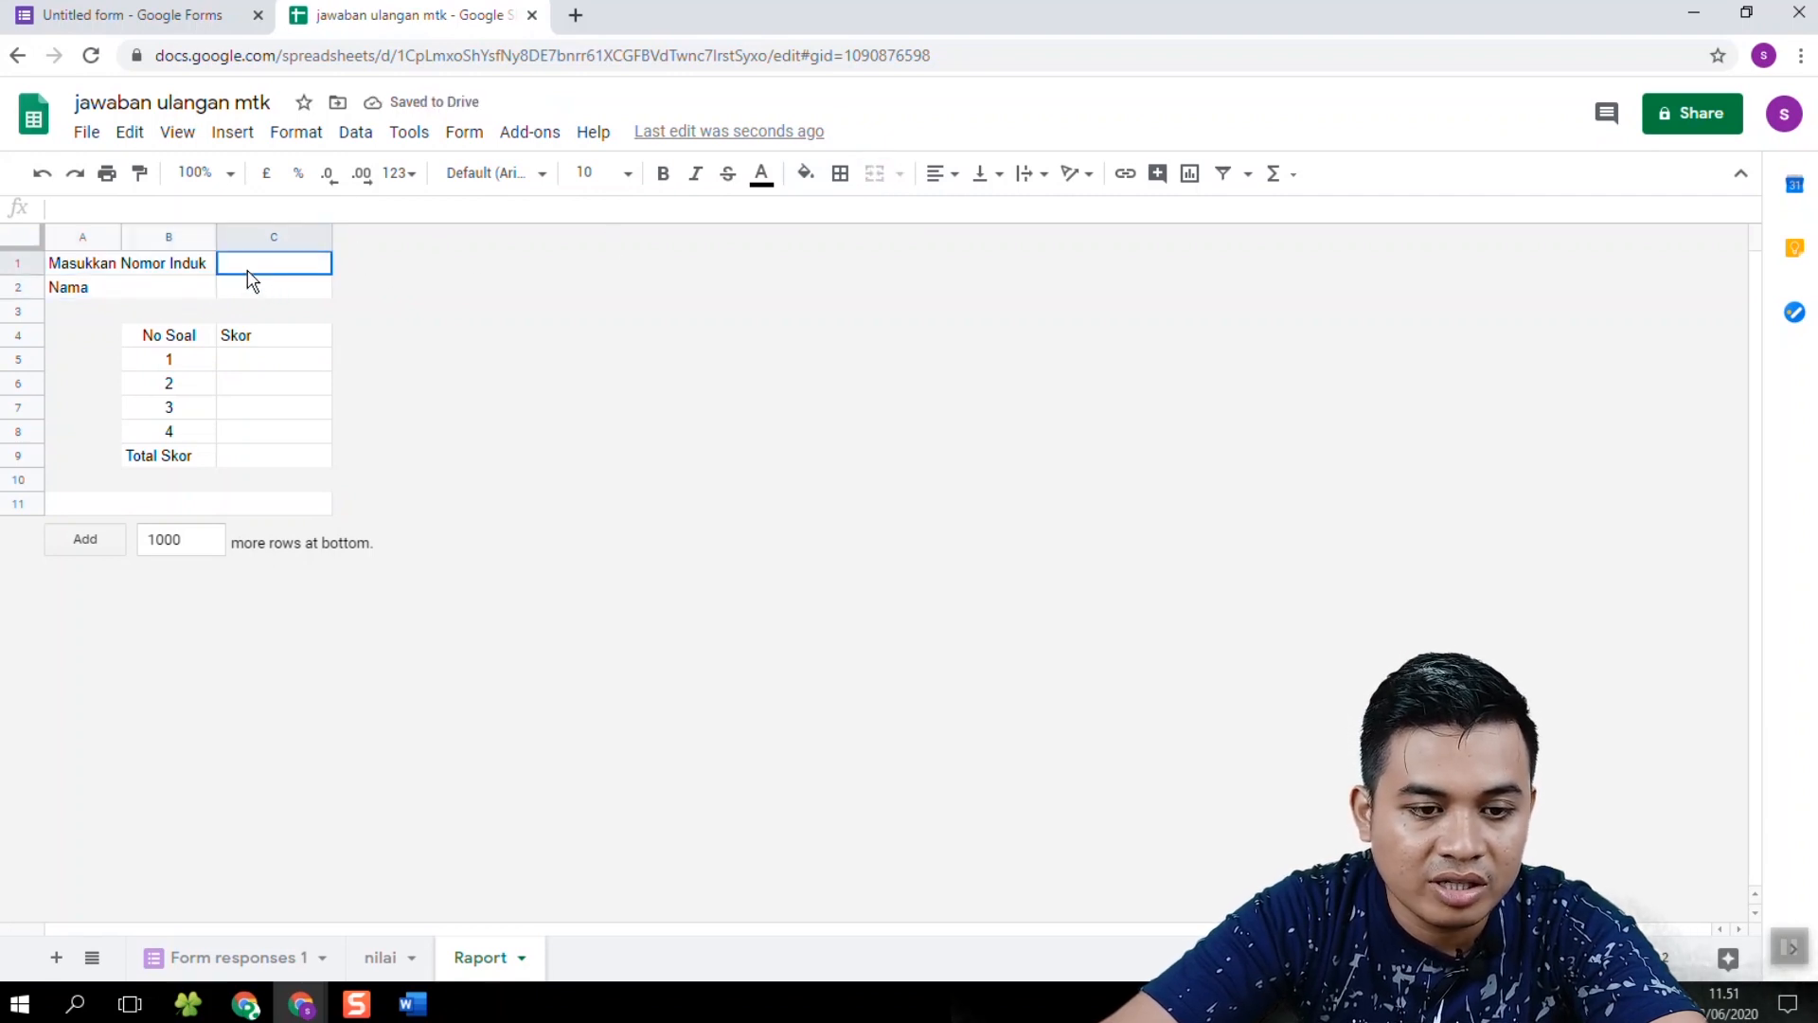
left_click_drag(133, 266, 123, 286)
left_click(803, 176)
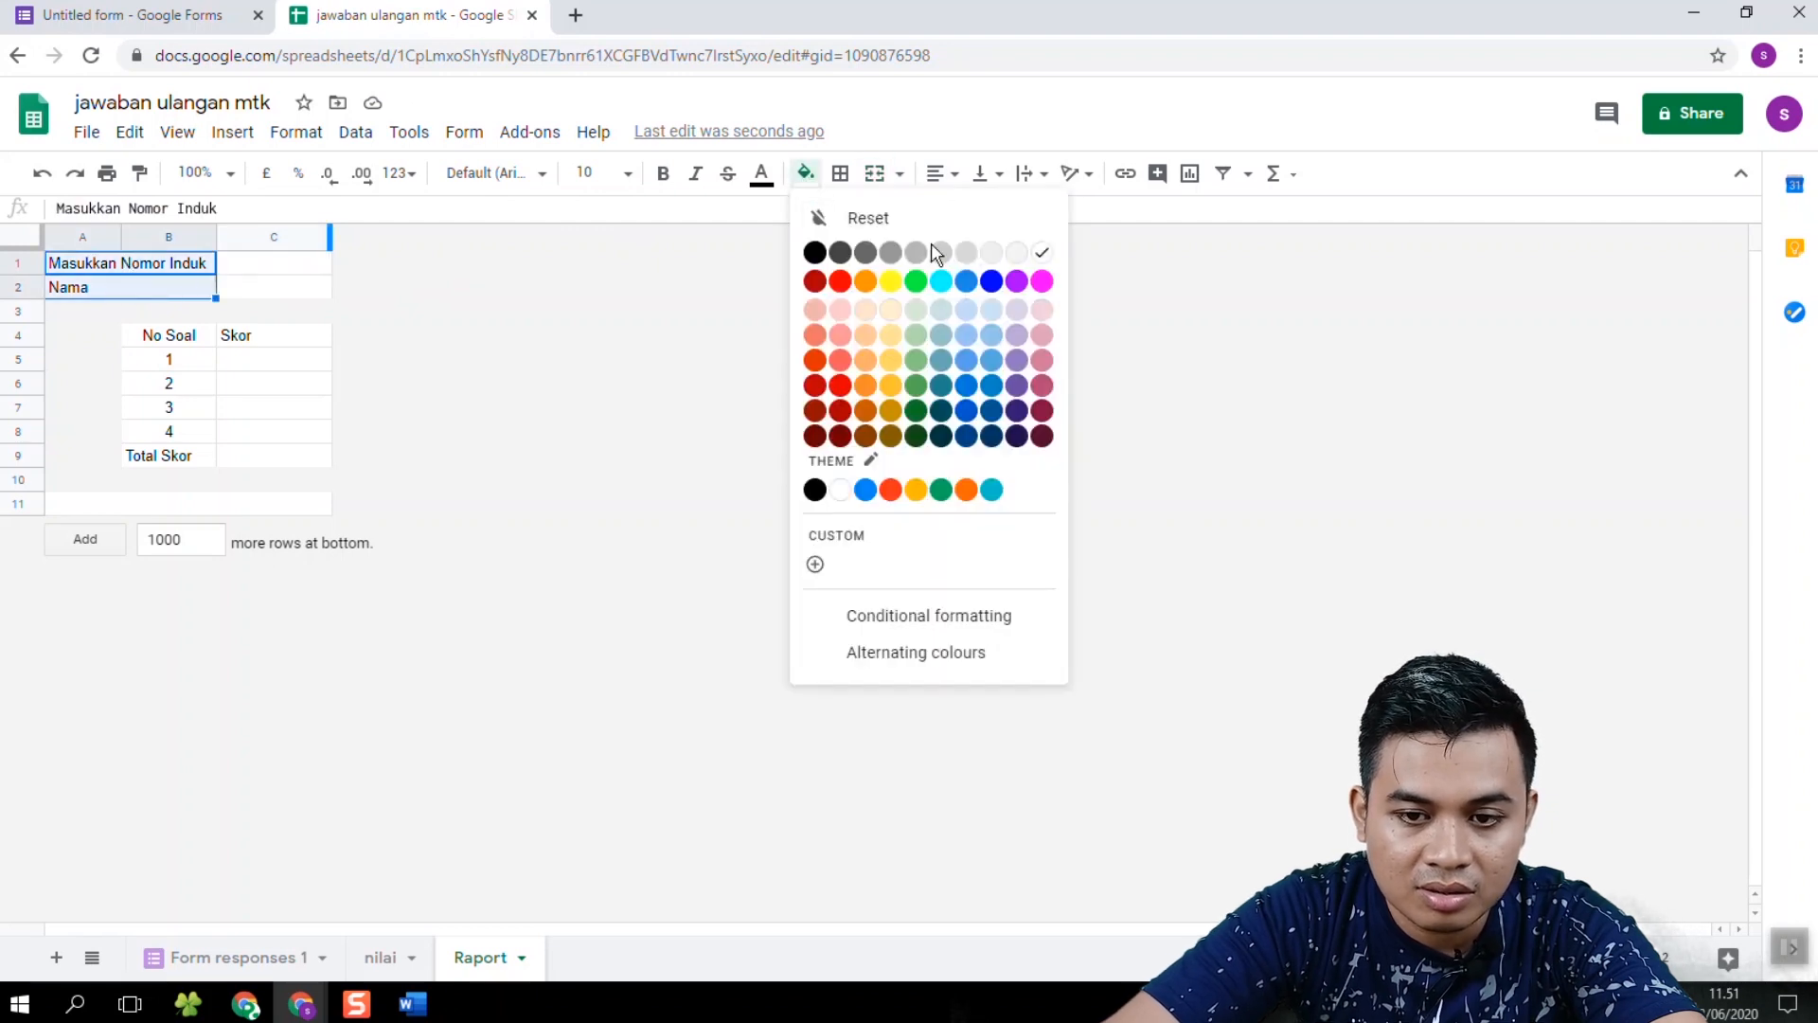
left_click(966, 312)
left_click(249, 337)
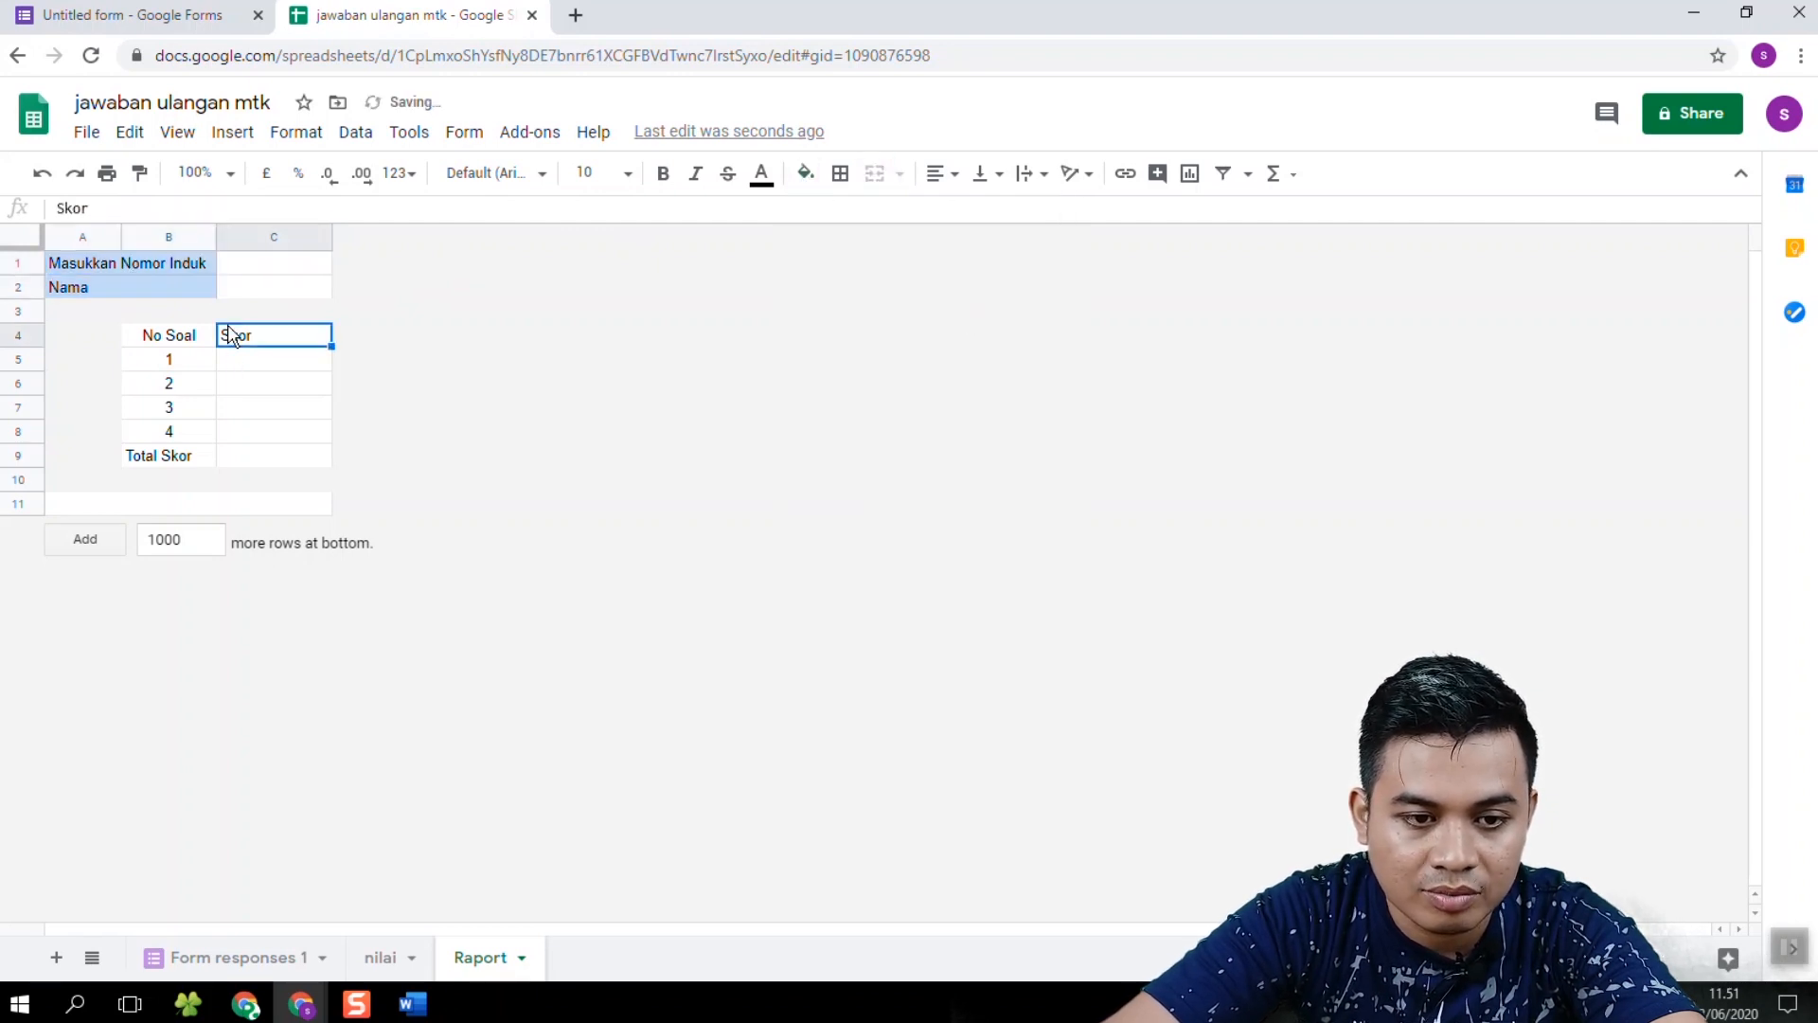
Step: Fill the score table headings "No Soal" and "Skor" in B4:C4 with pale cyan
left_click_drag(176, 355, 280, 326)
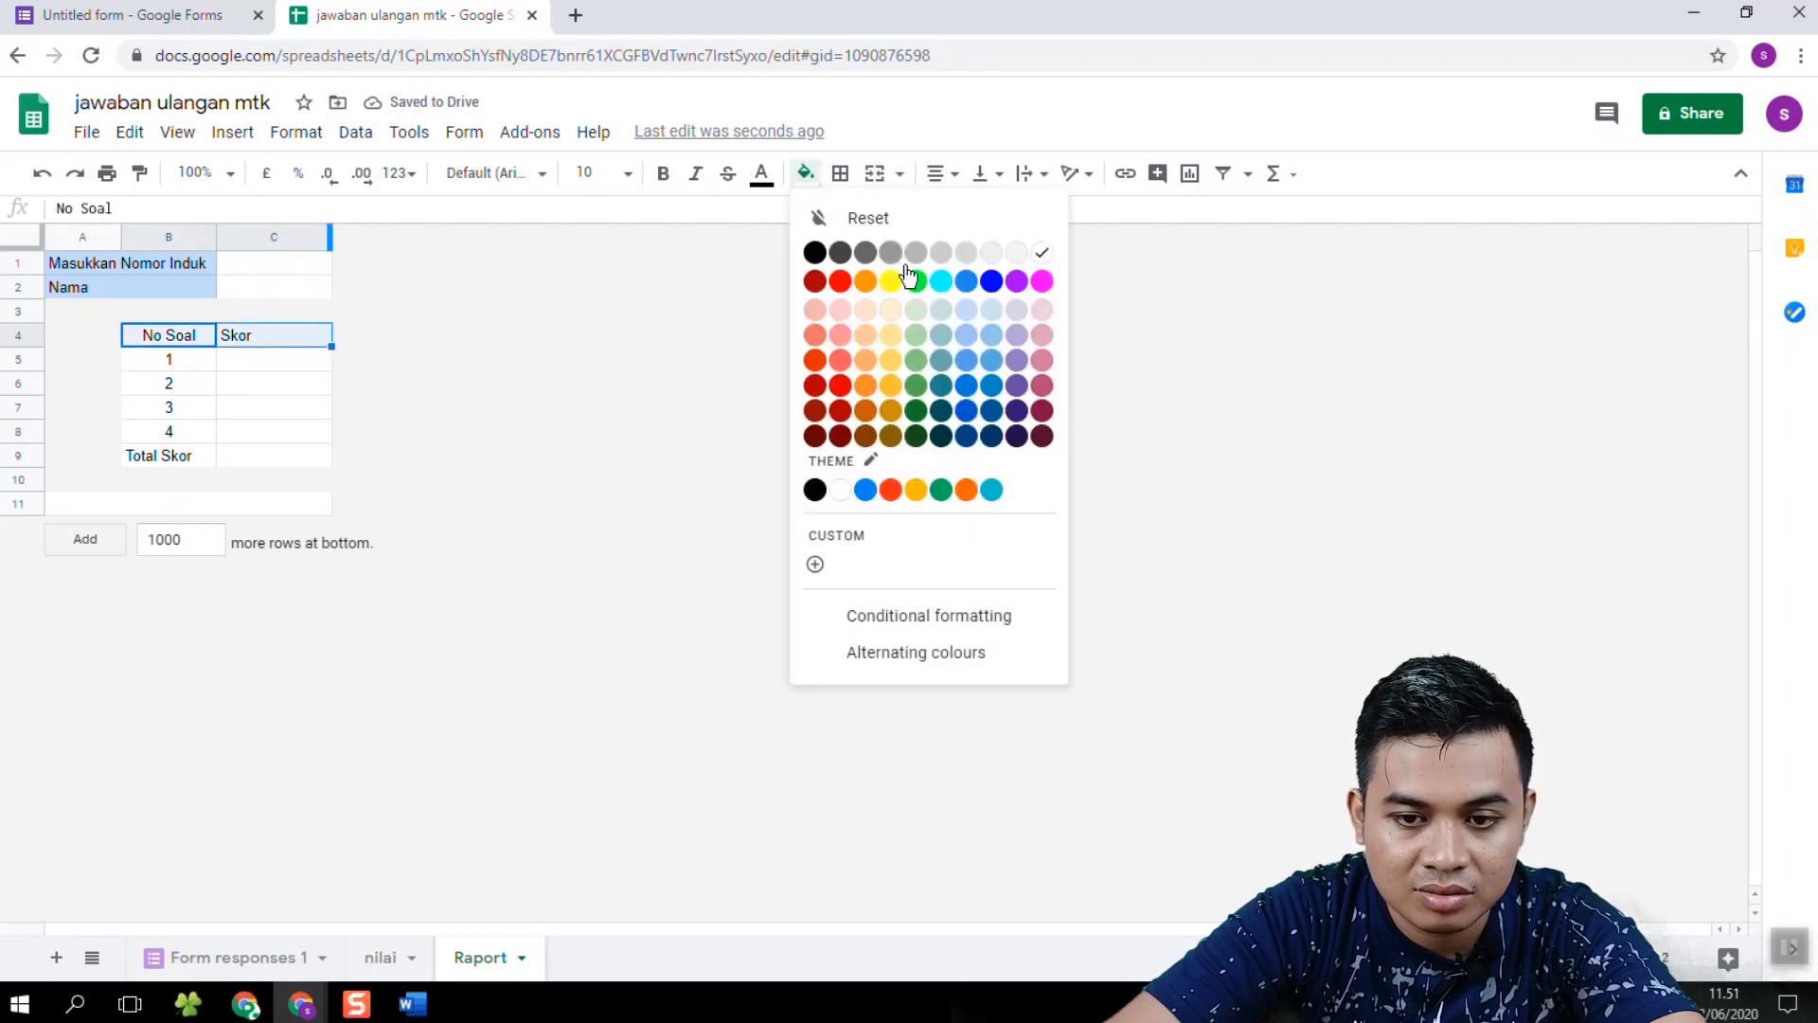
left_click(942, 310)
left_click(210, 407)
Step: Change the fill of the "Masukkan Nomor Induk" and "Nama" label cells to the headings' pale cyan
left_click_drag(57, 262, 85, 295)
left_click(806, 173)
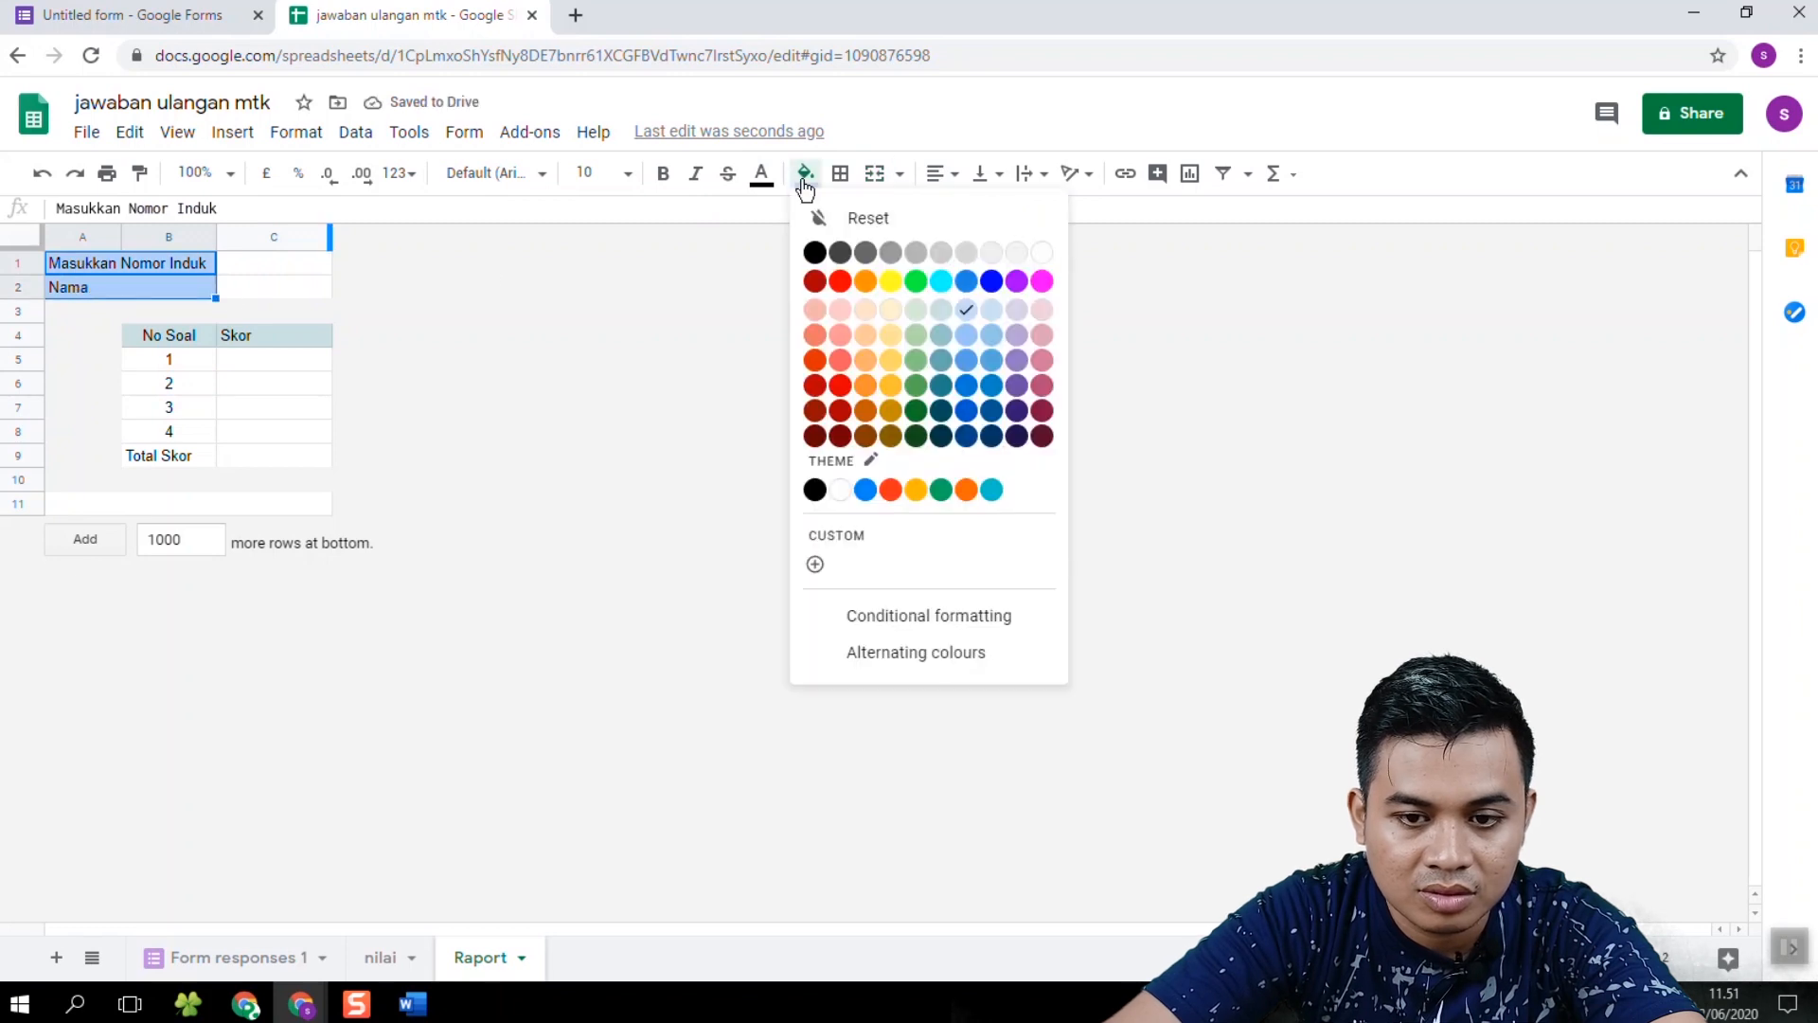
left_click(941, 310)
left_click(284, 408)
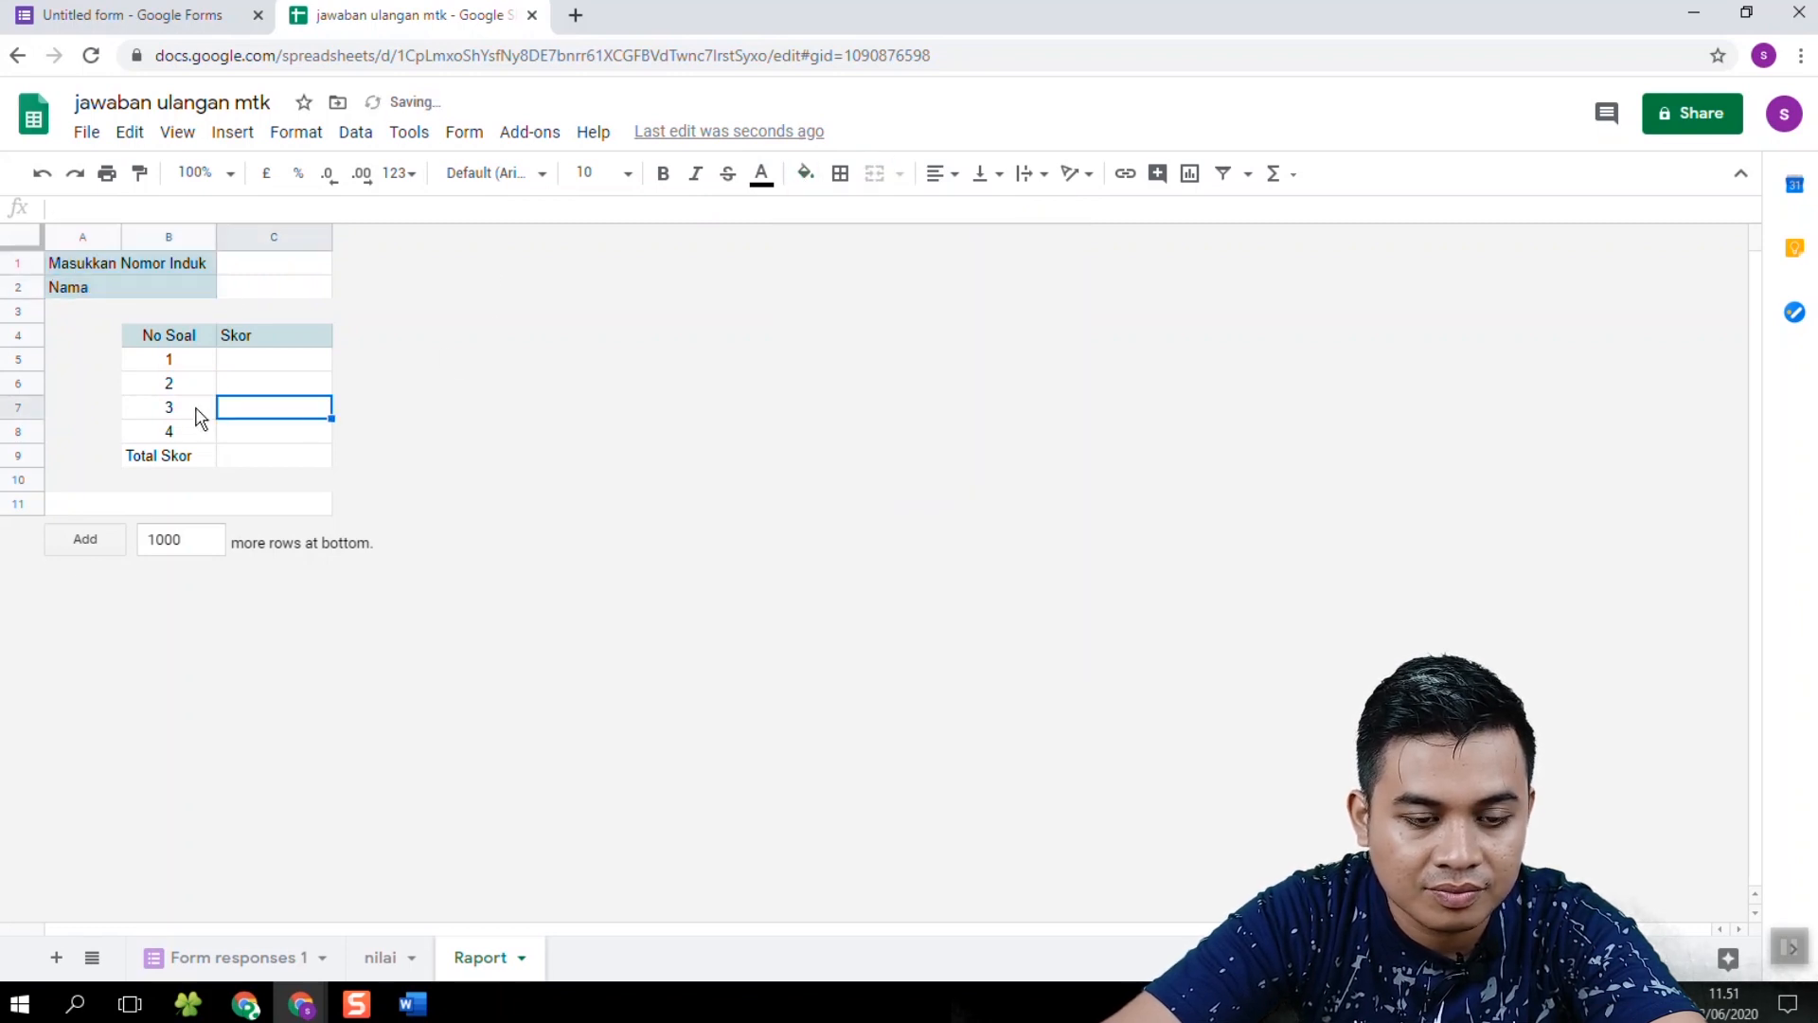
Step: Fill the "Total Skor" label cell B9 with the same pale cyan as the table headings
left_click(180, 464)
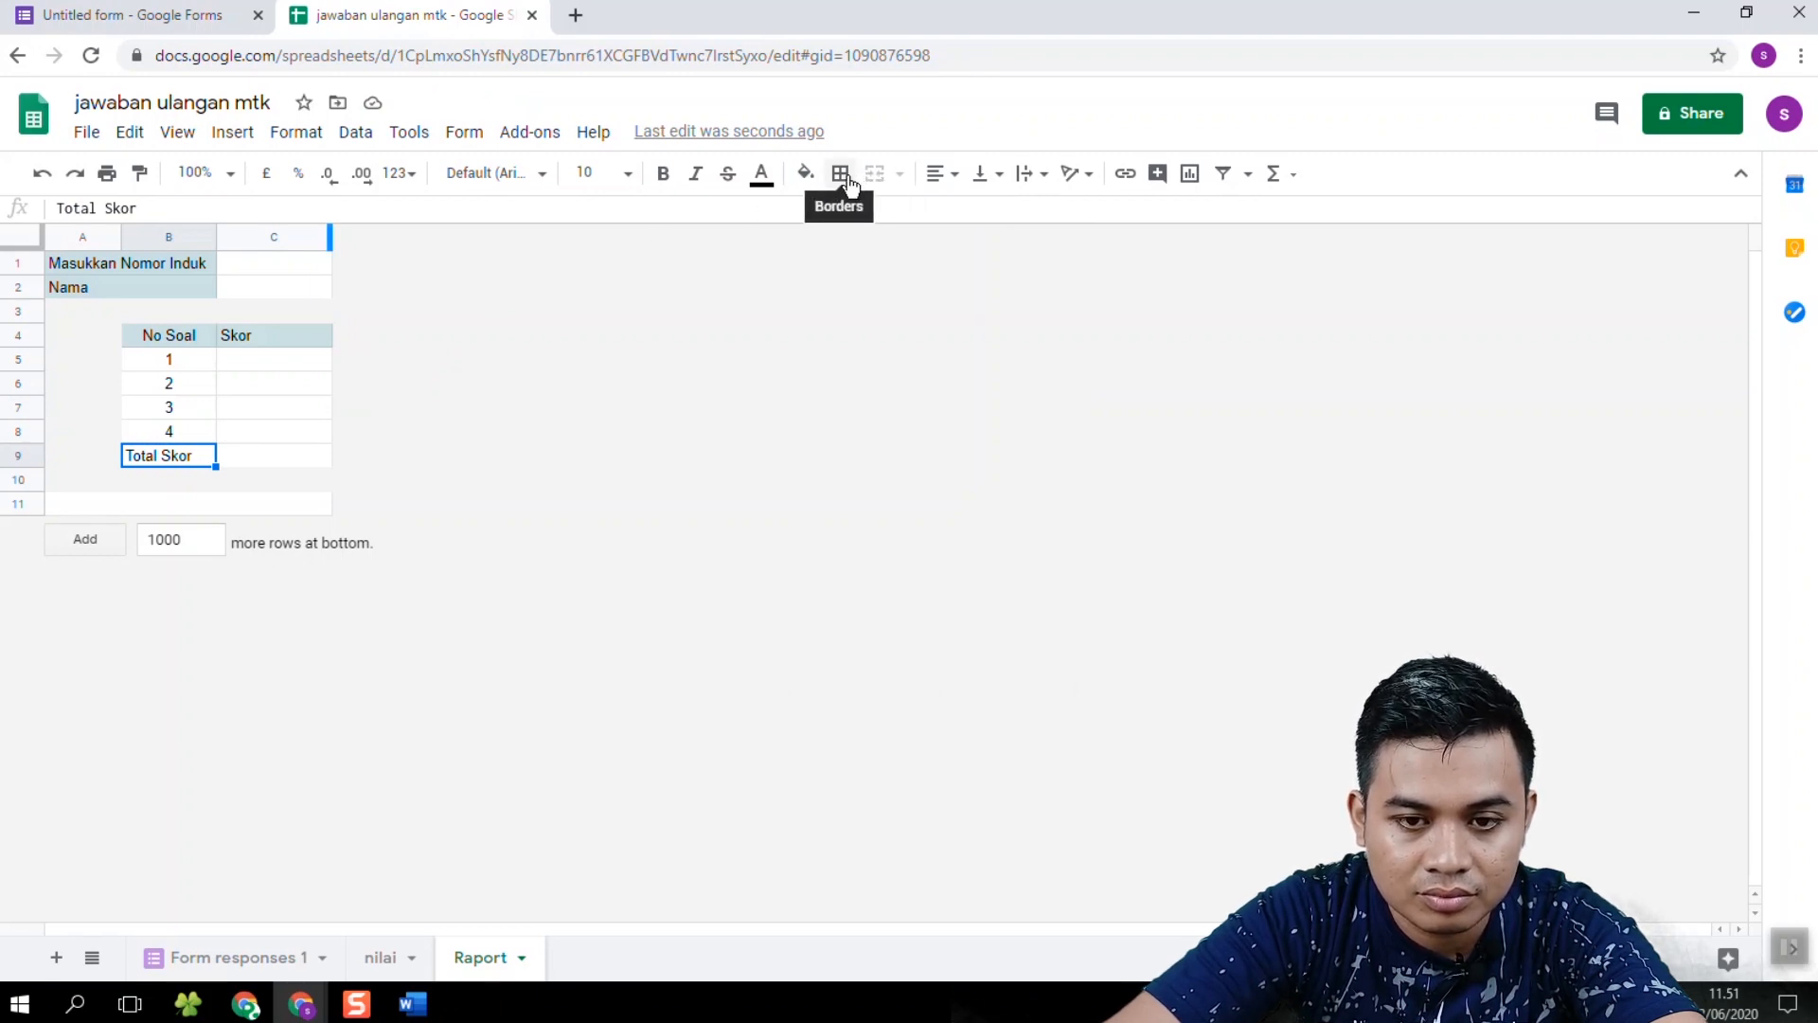
left_click(804, 173)
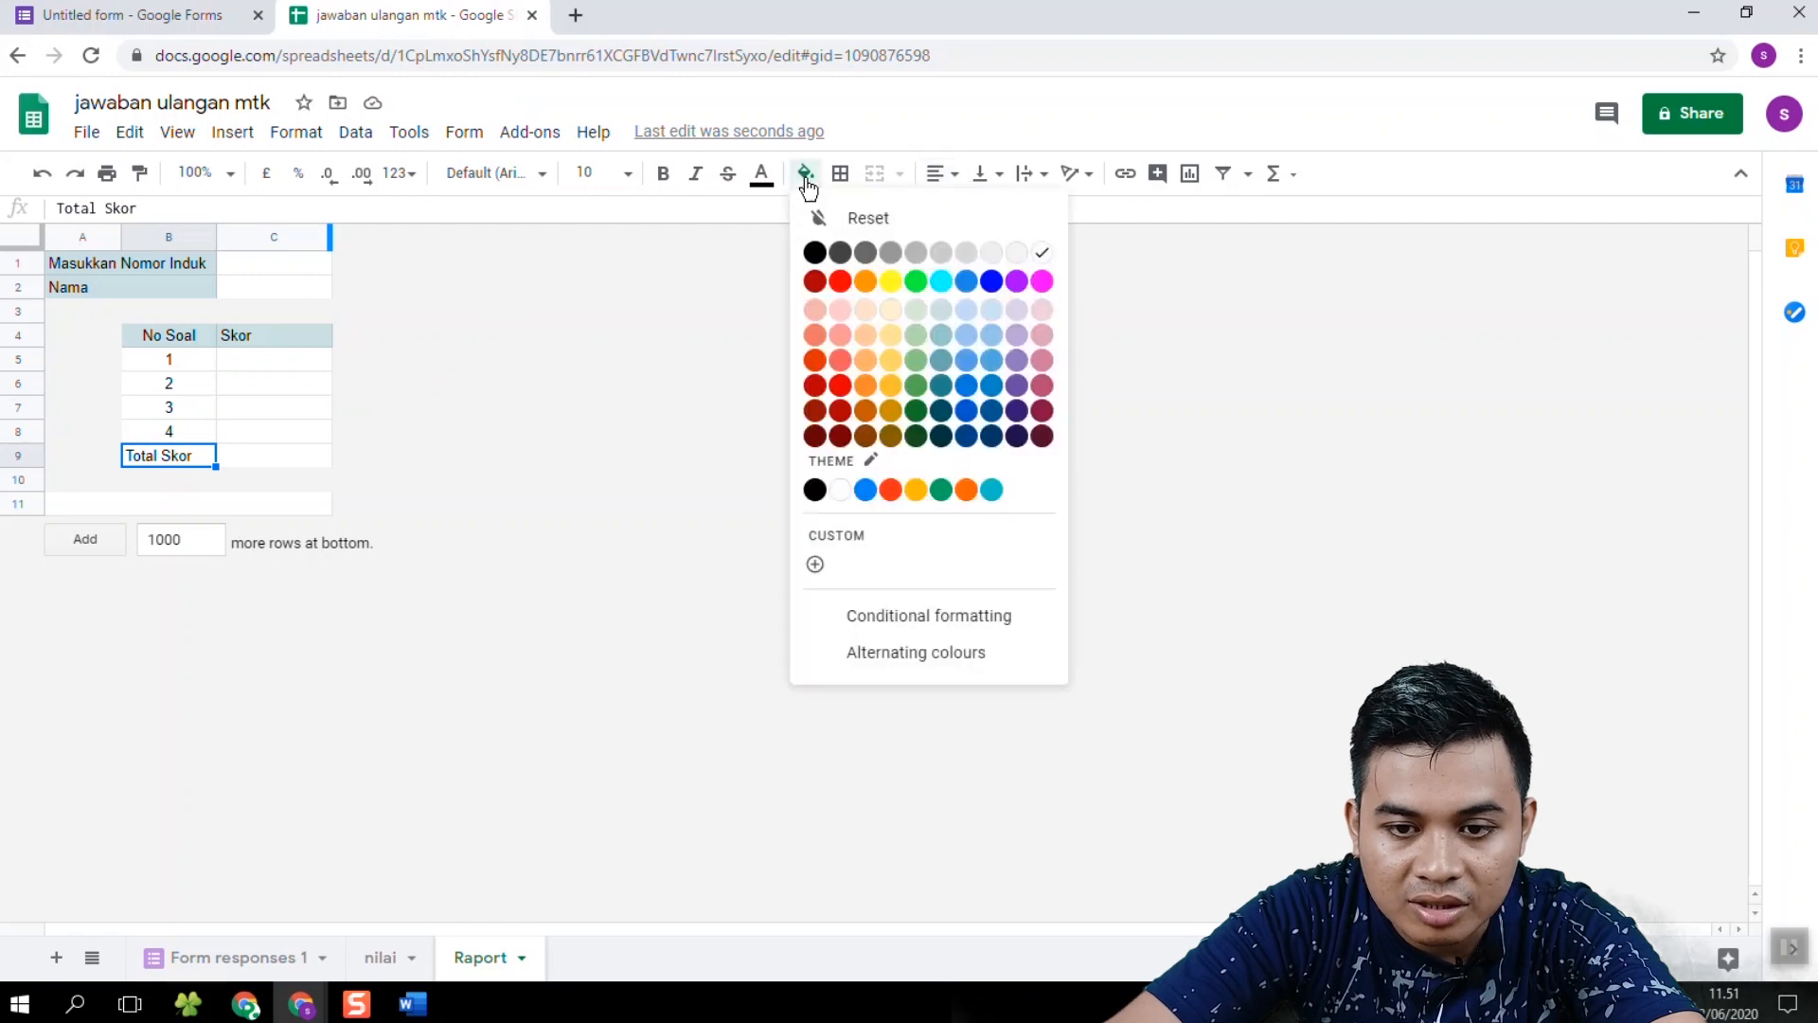
left_click(940, 309)
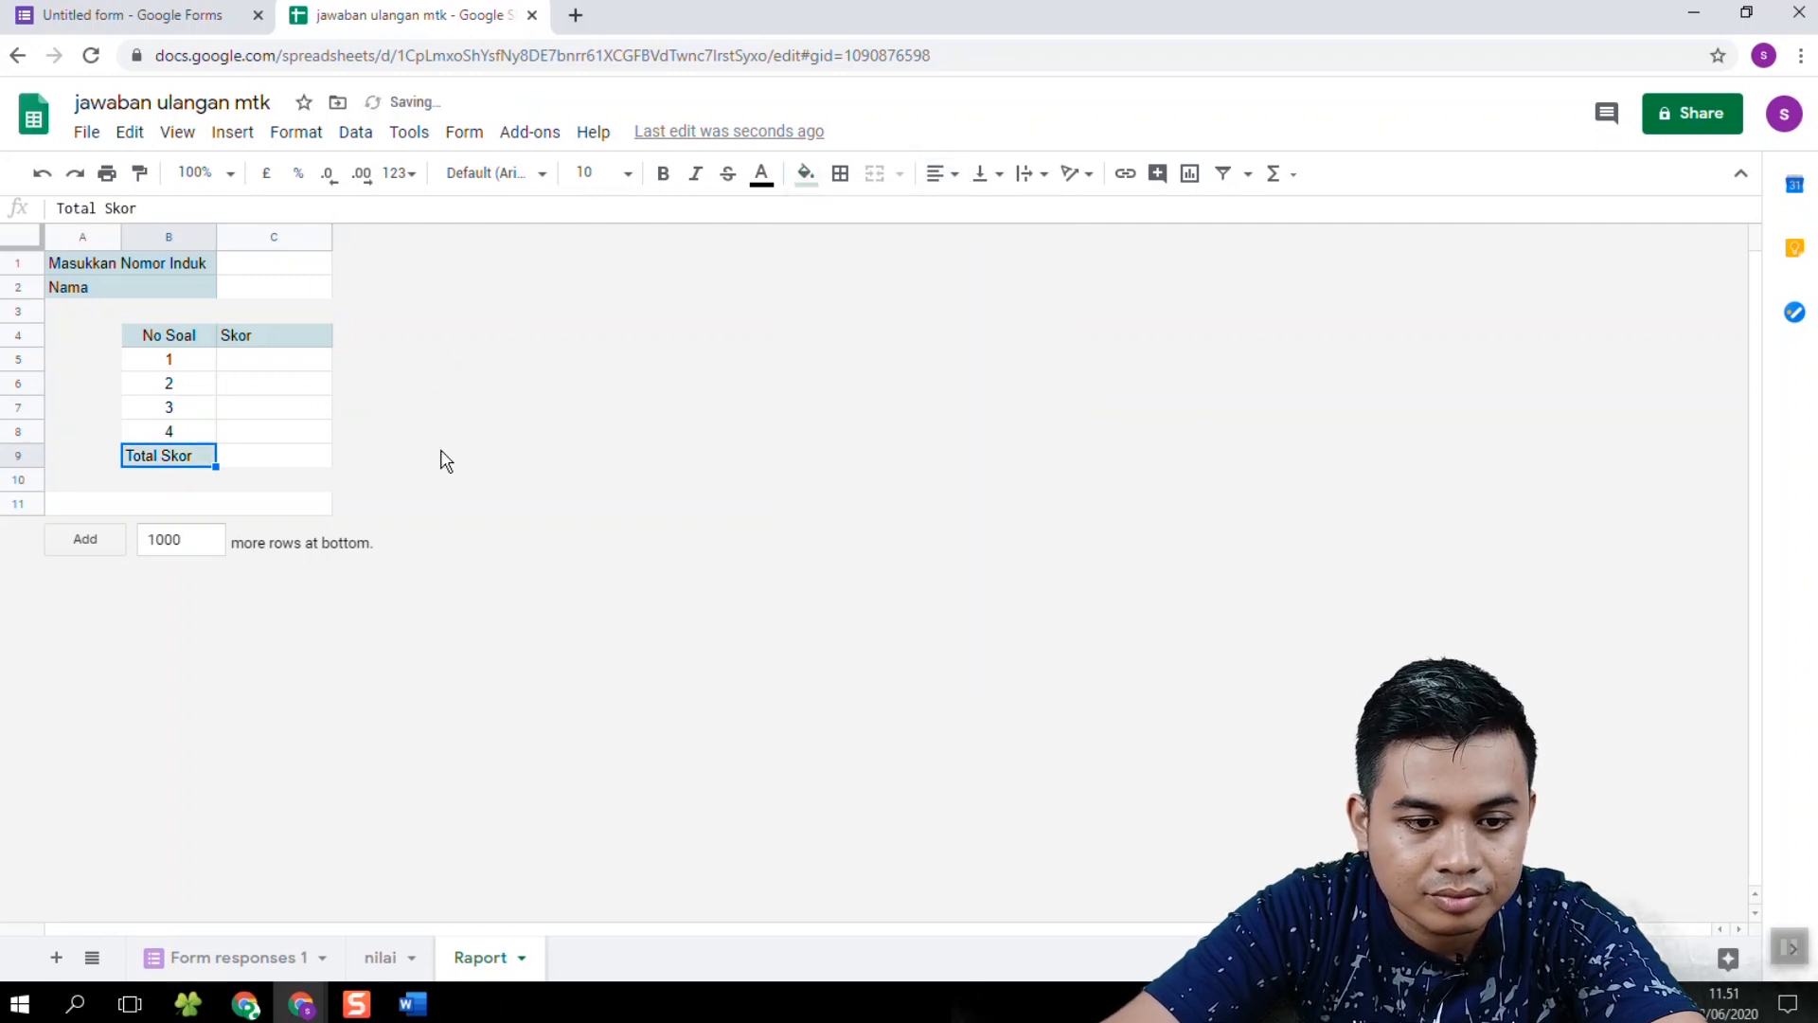
key("Right")
left_click(242, 509)
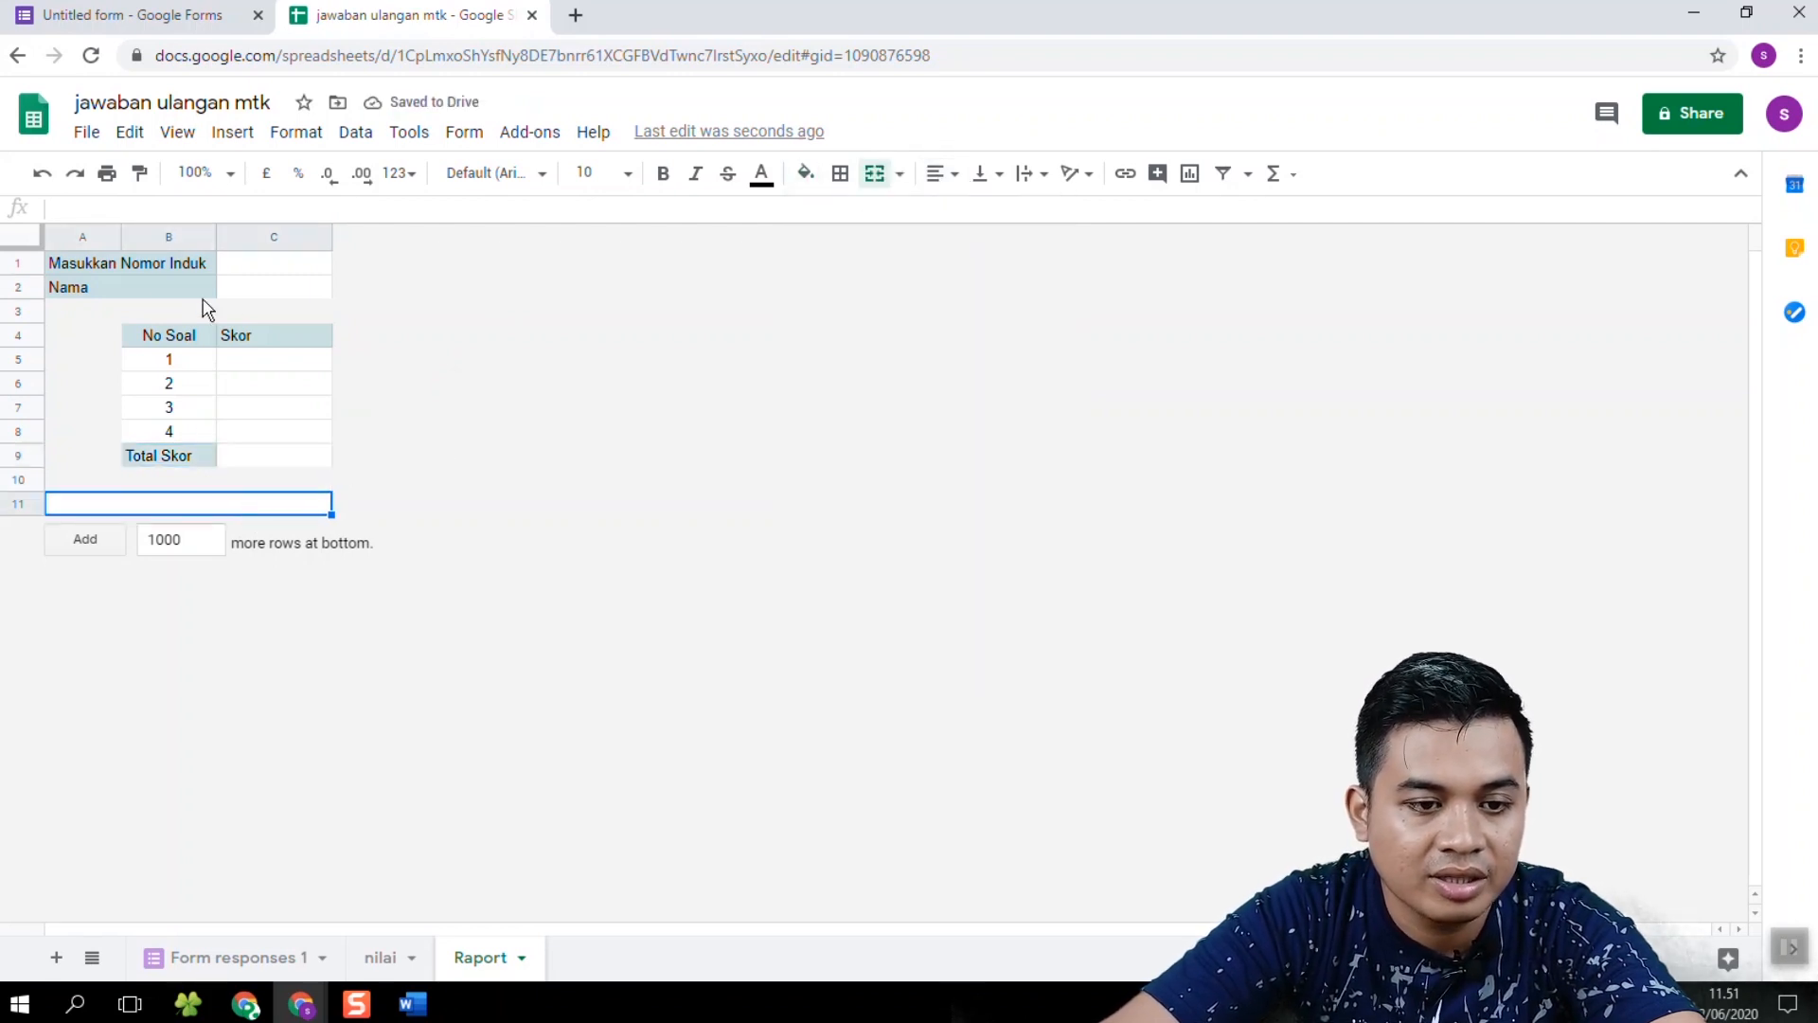
Step: Set the font size of the whole report area A1:C11 to 18
left_click_drag(91, 273, 281, 496)
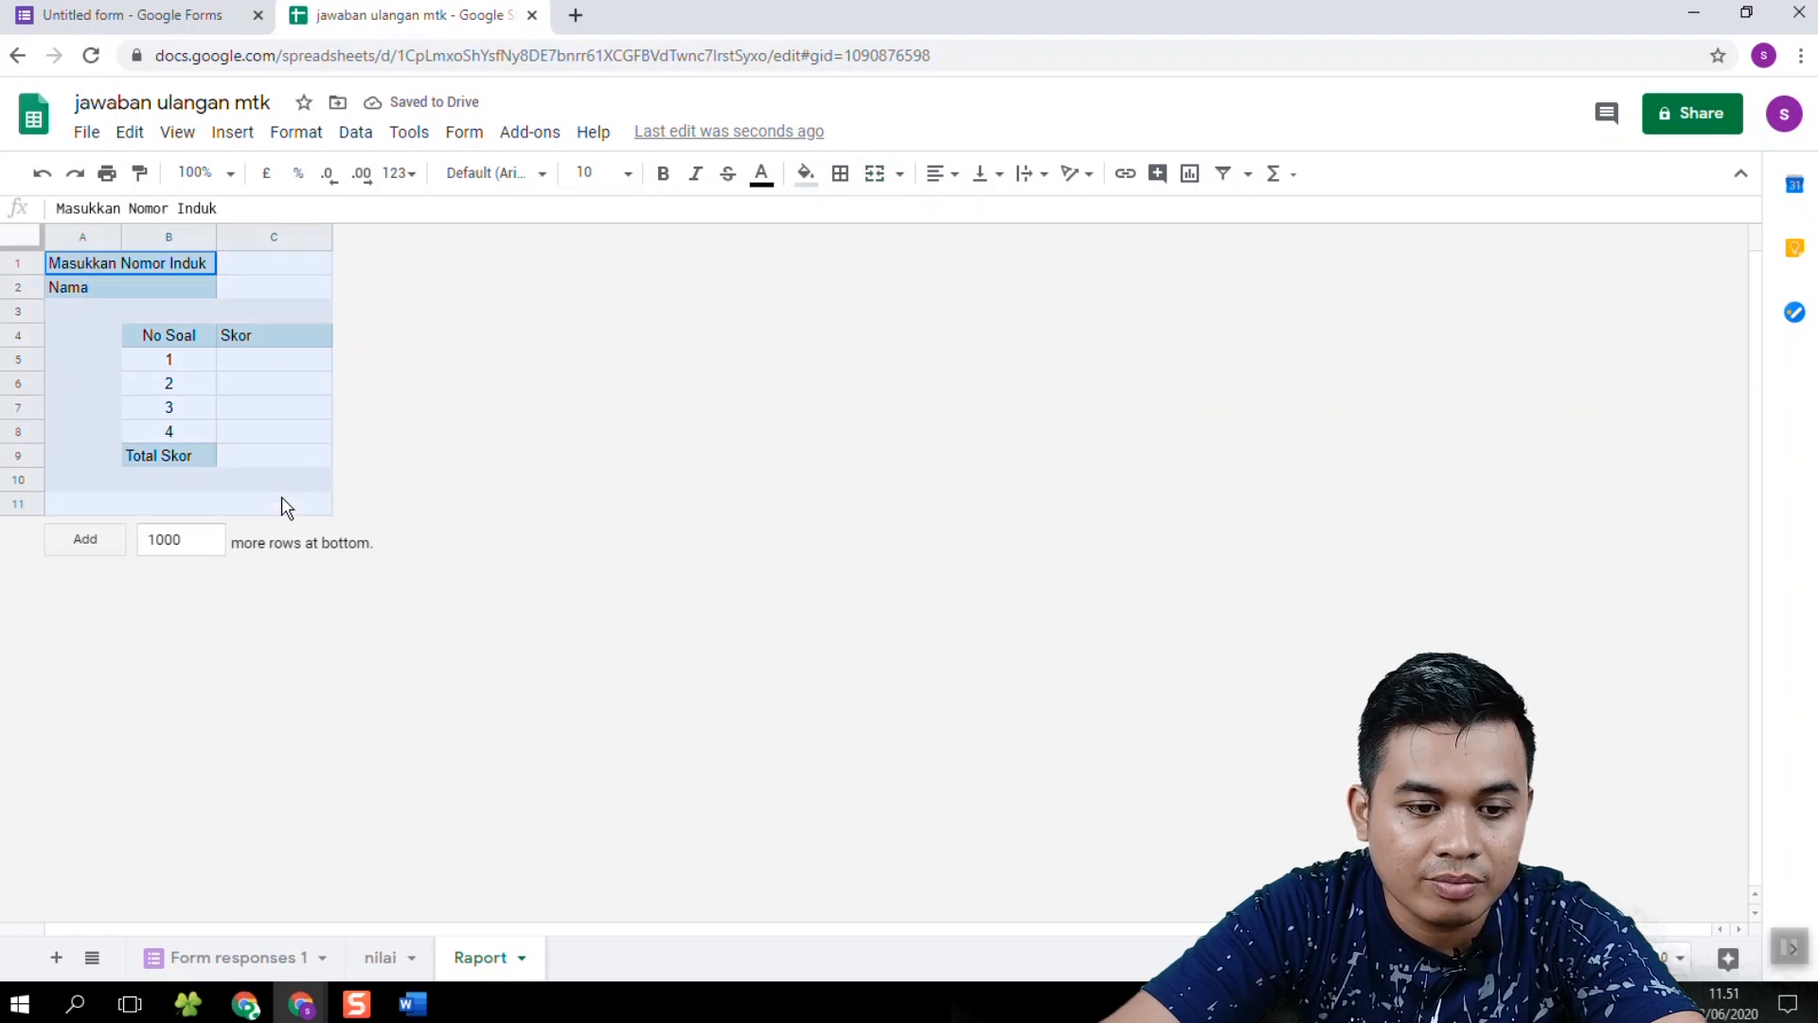
left_click(628, 173)
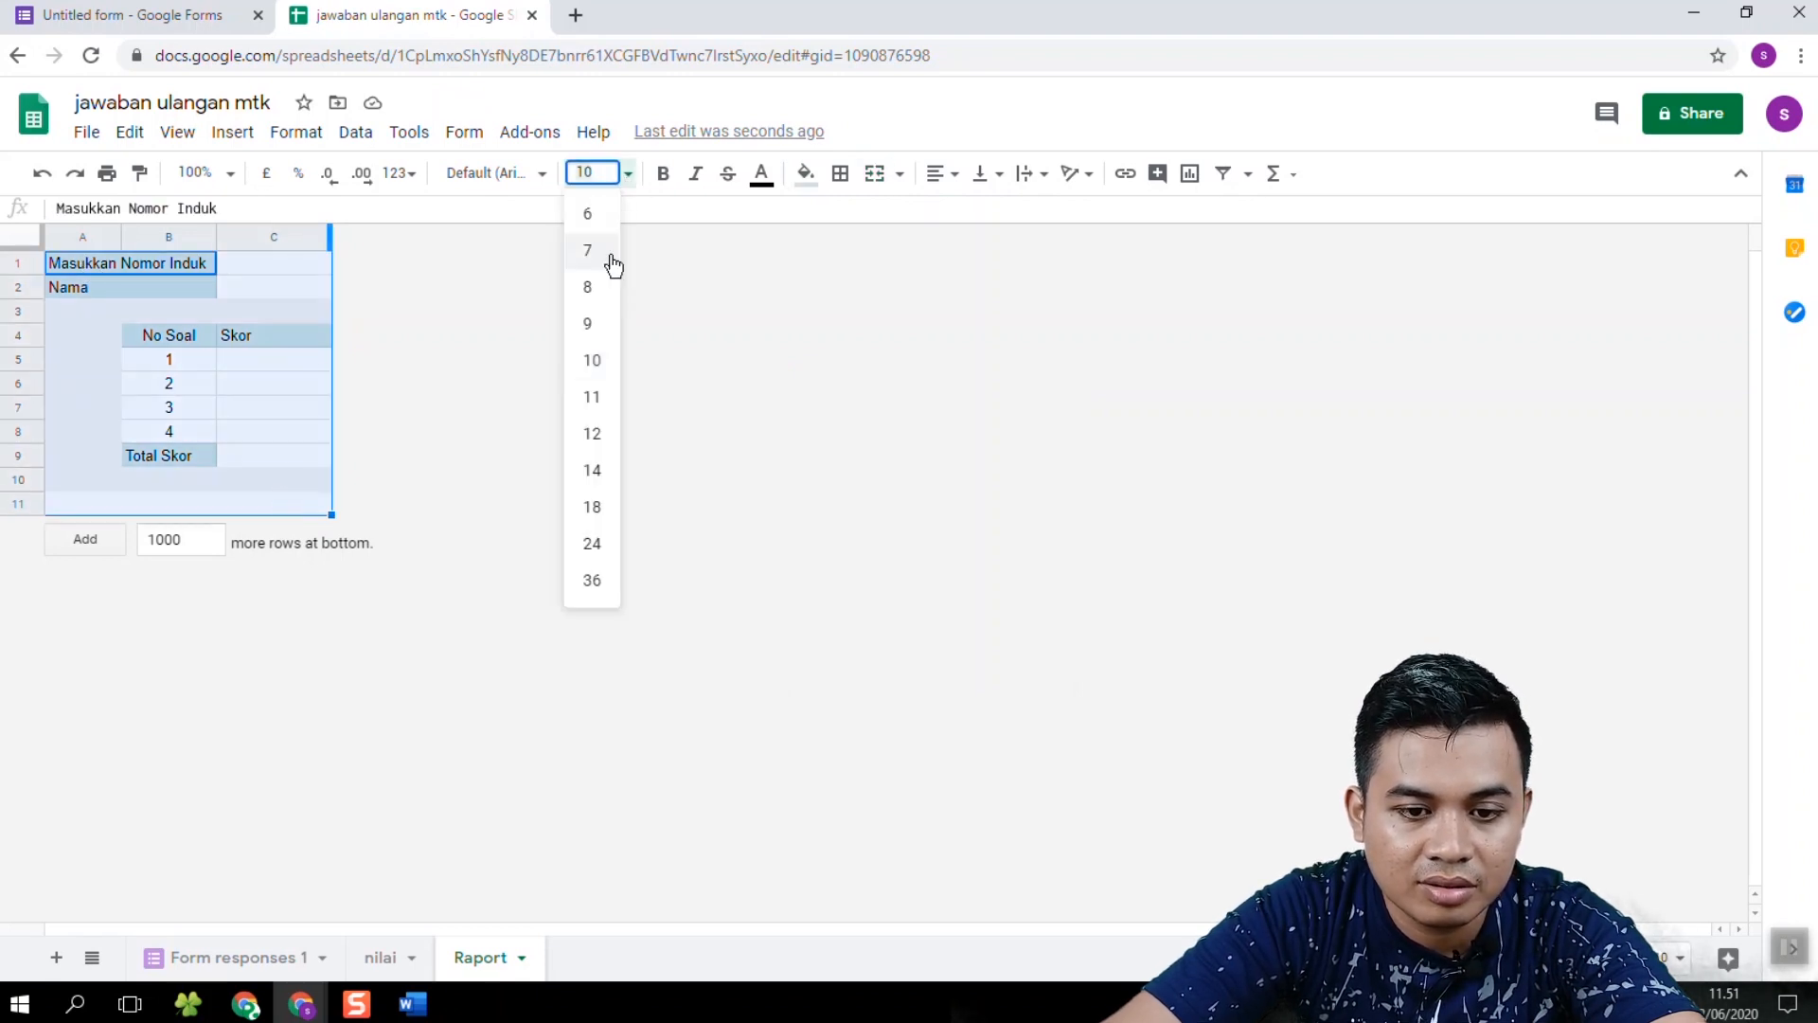
left_click(592, 506)
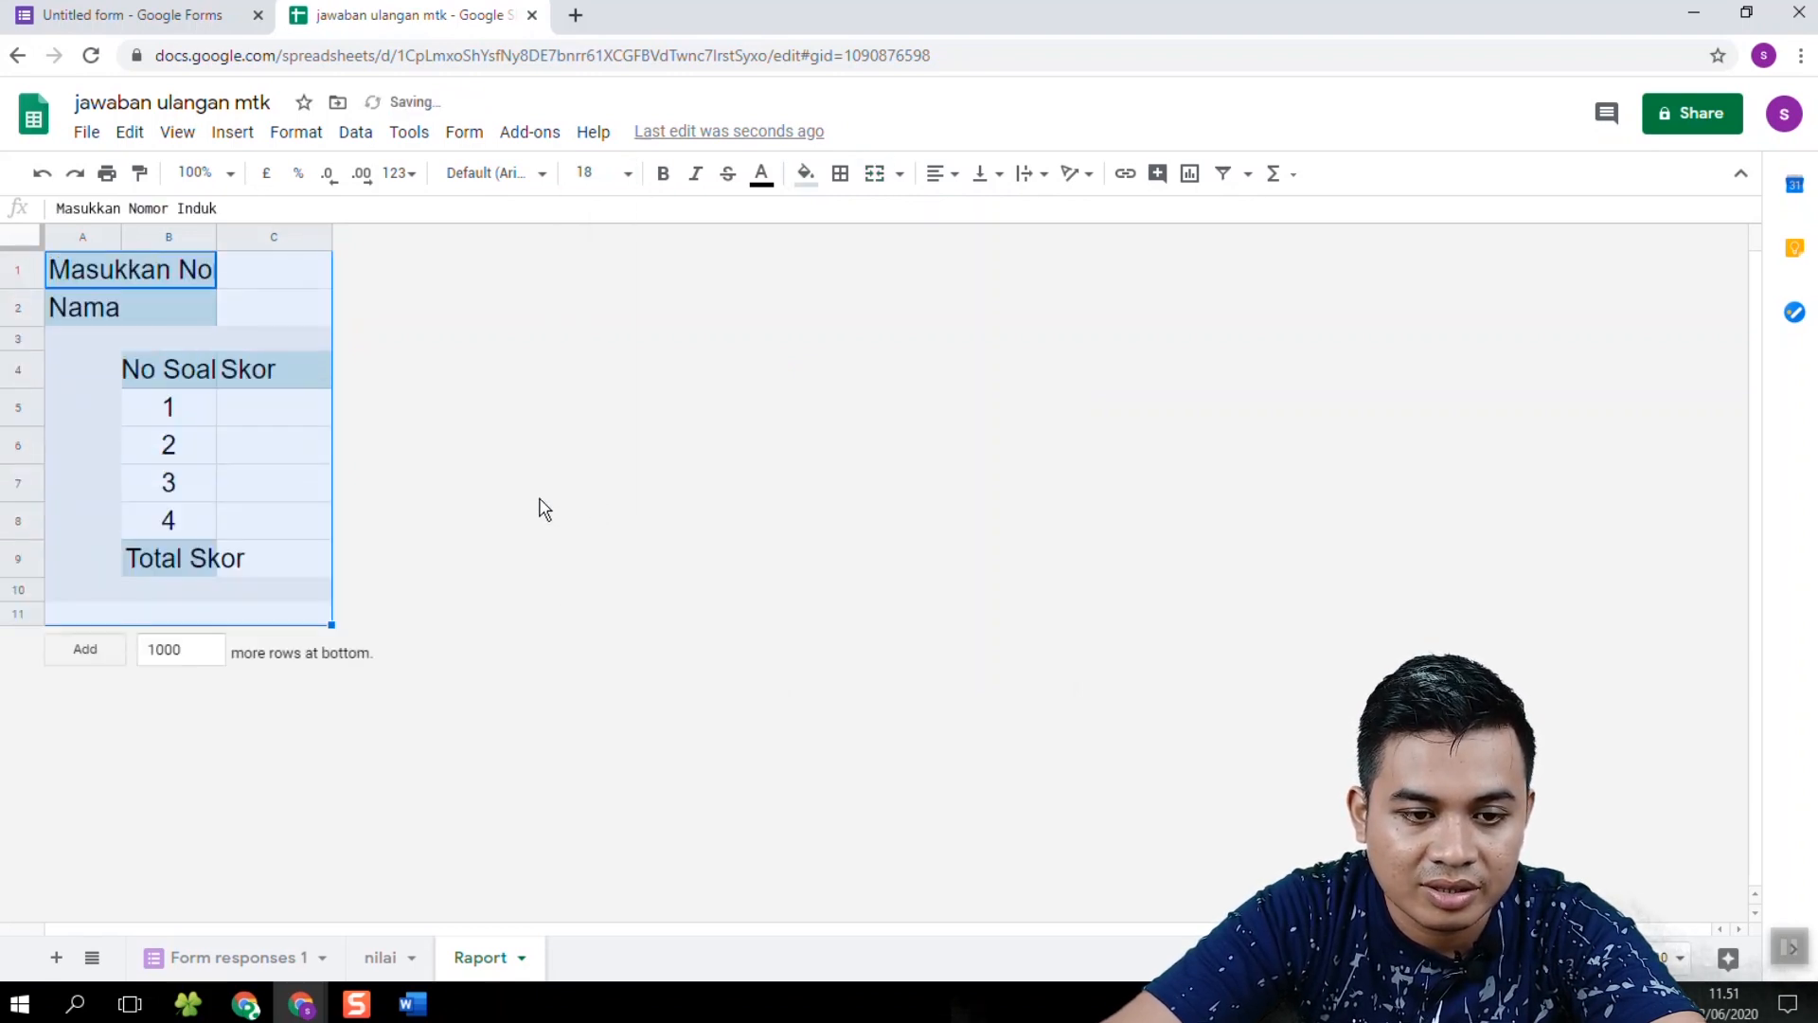
Step: Widen column B until the "Masukkan Nomor Induk" label fits, and widen column C for the scores
left_click(270, 396)
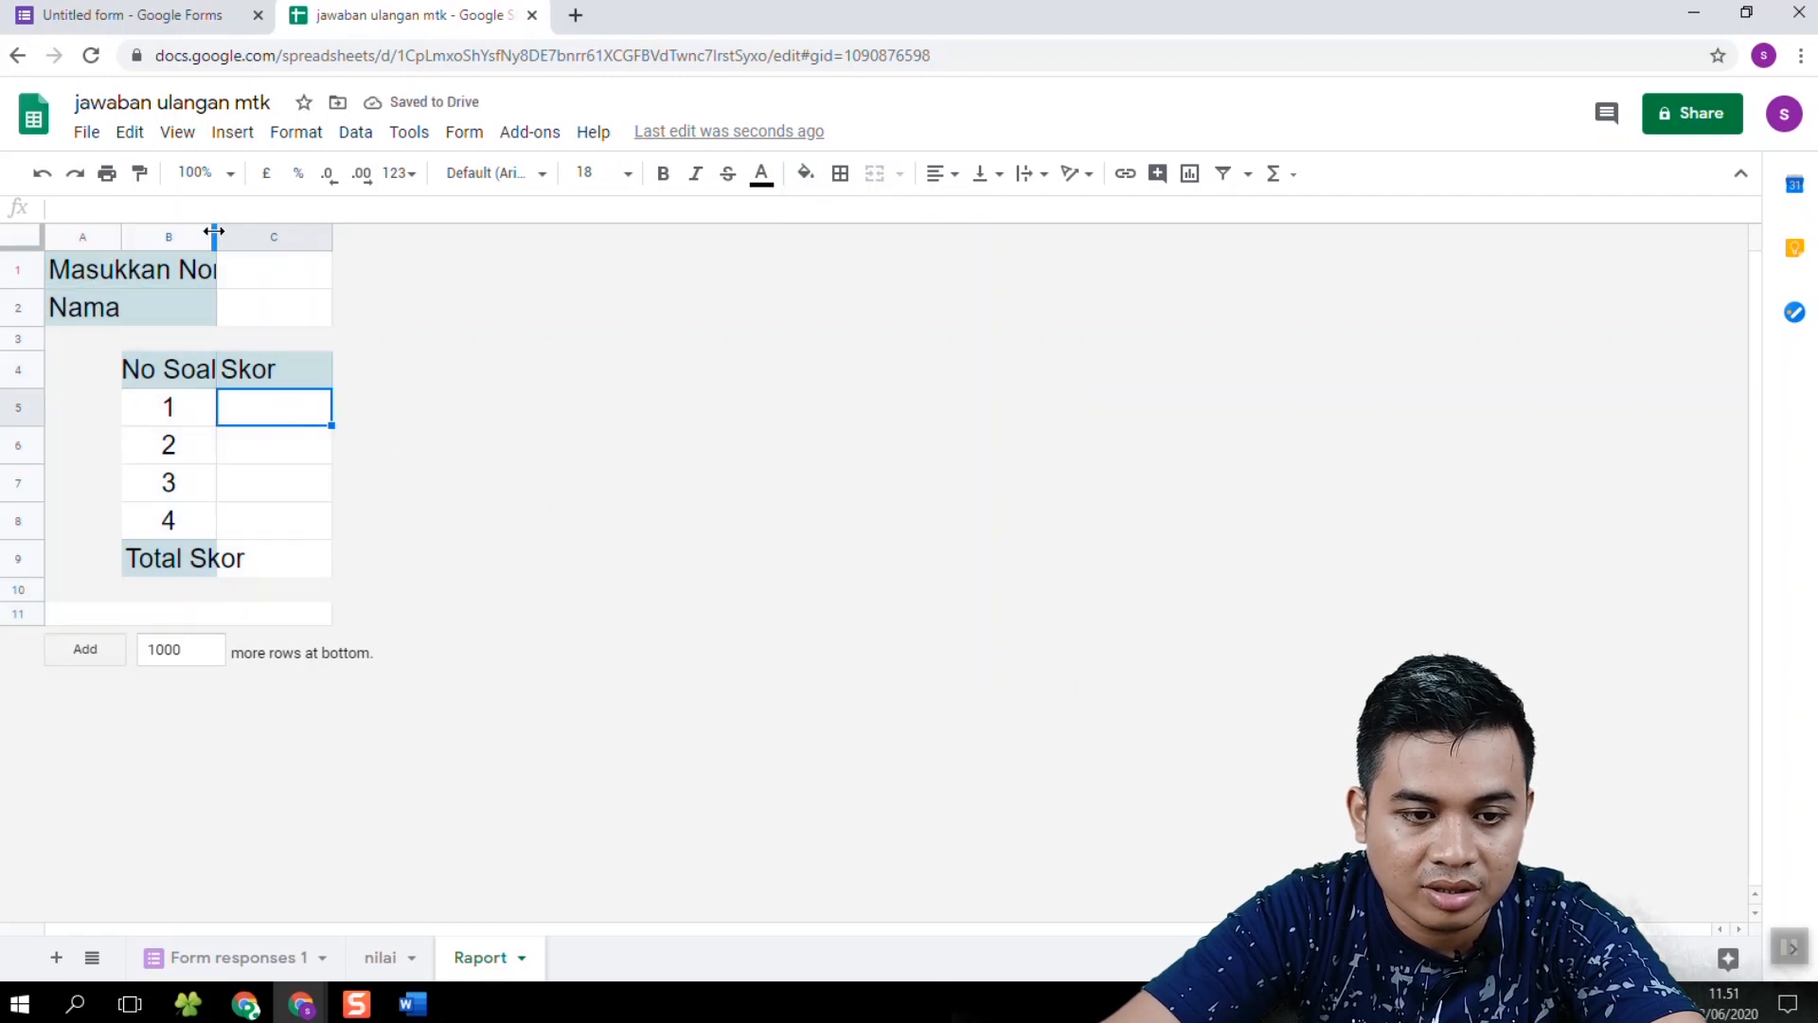
left_click_drag(215, 231, 355, 234)
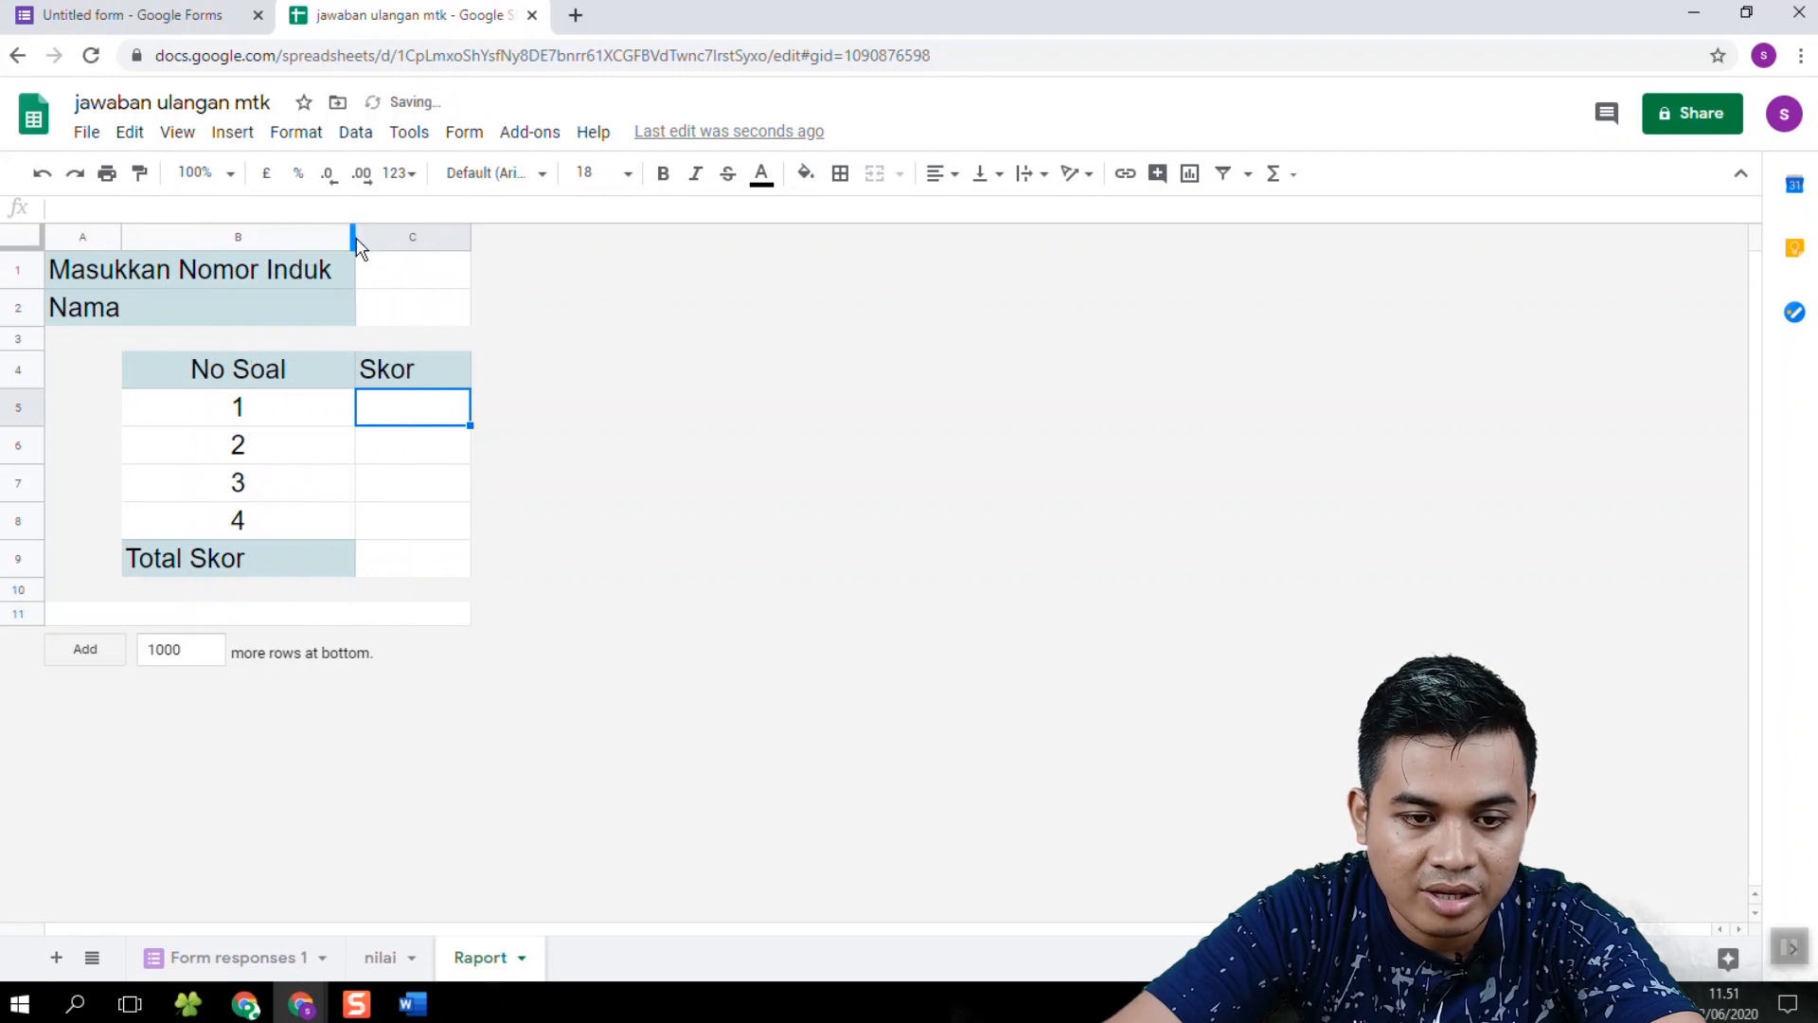
left_click_drag(469, 238, 535, 236)
Step: Centre-align the score table cells B4:C8 and the total score cell C9 horizontally
left_click(438, 369)
left_click_drag(321, 369, 414, 530)
left_click(941, 174)
left_click(968, 210)
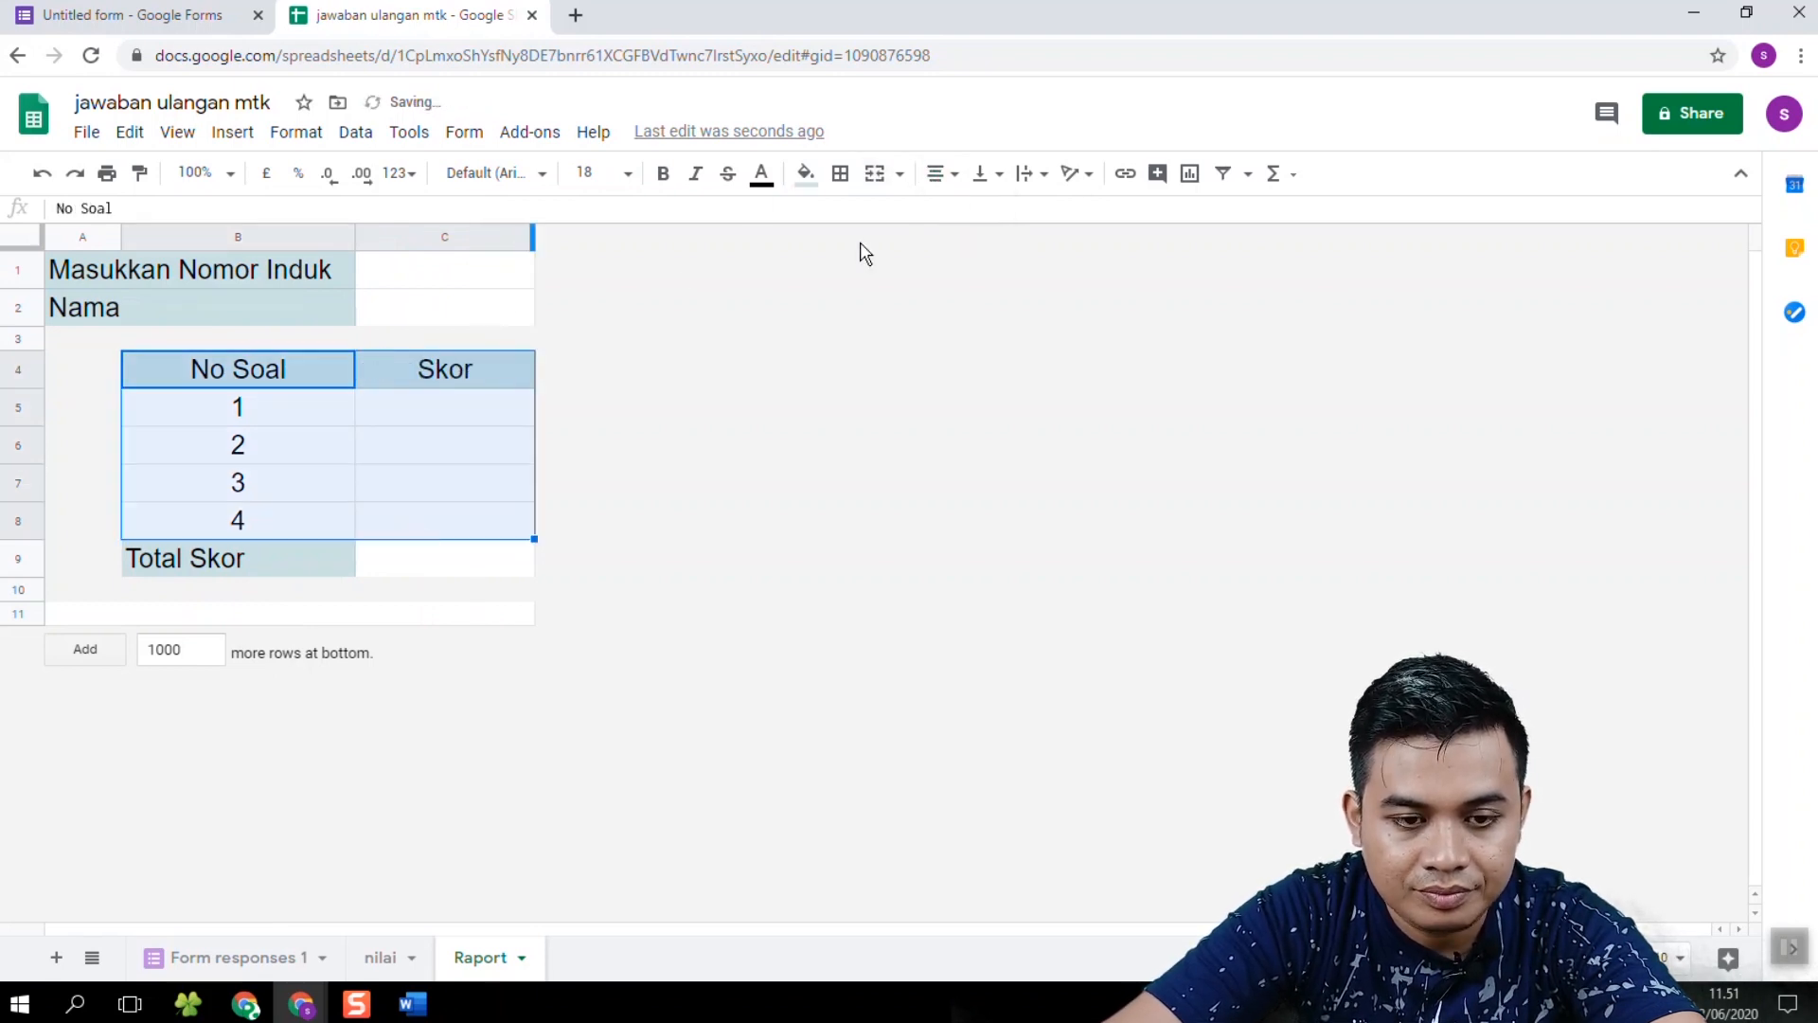
left_click(462, 423)
left_click(425, 554)
left_click(941, 173)
left_click(969, 210)
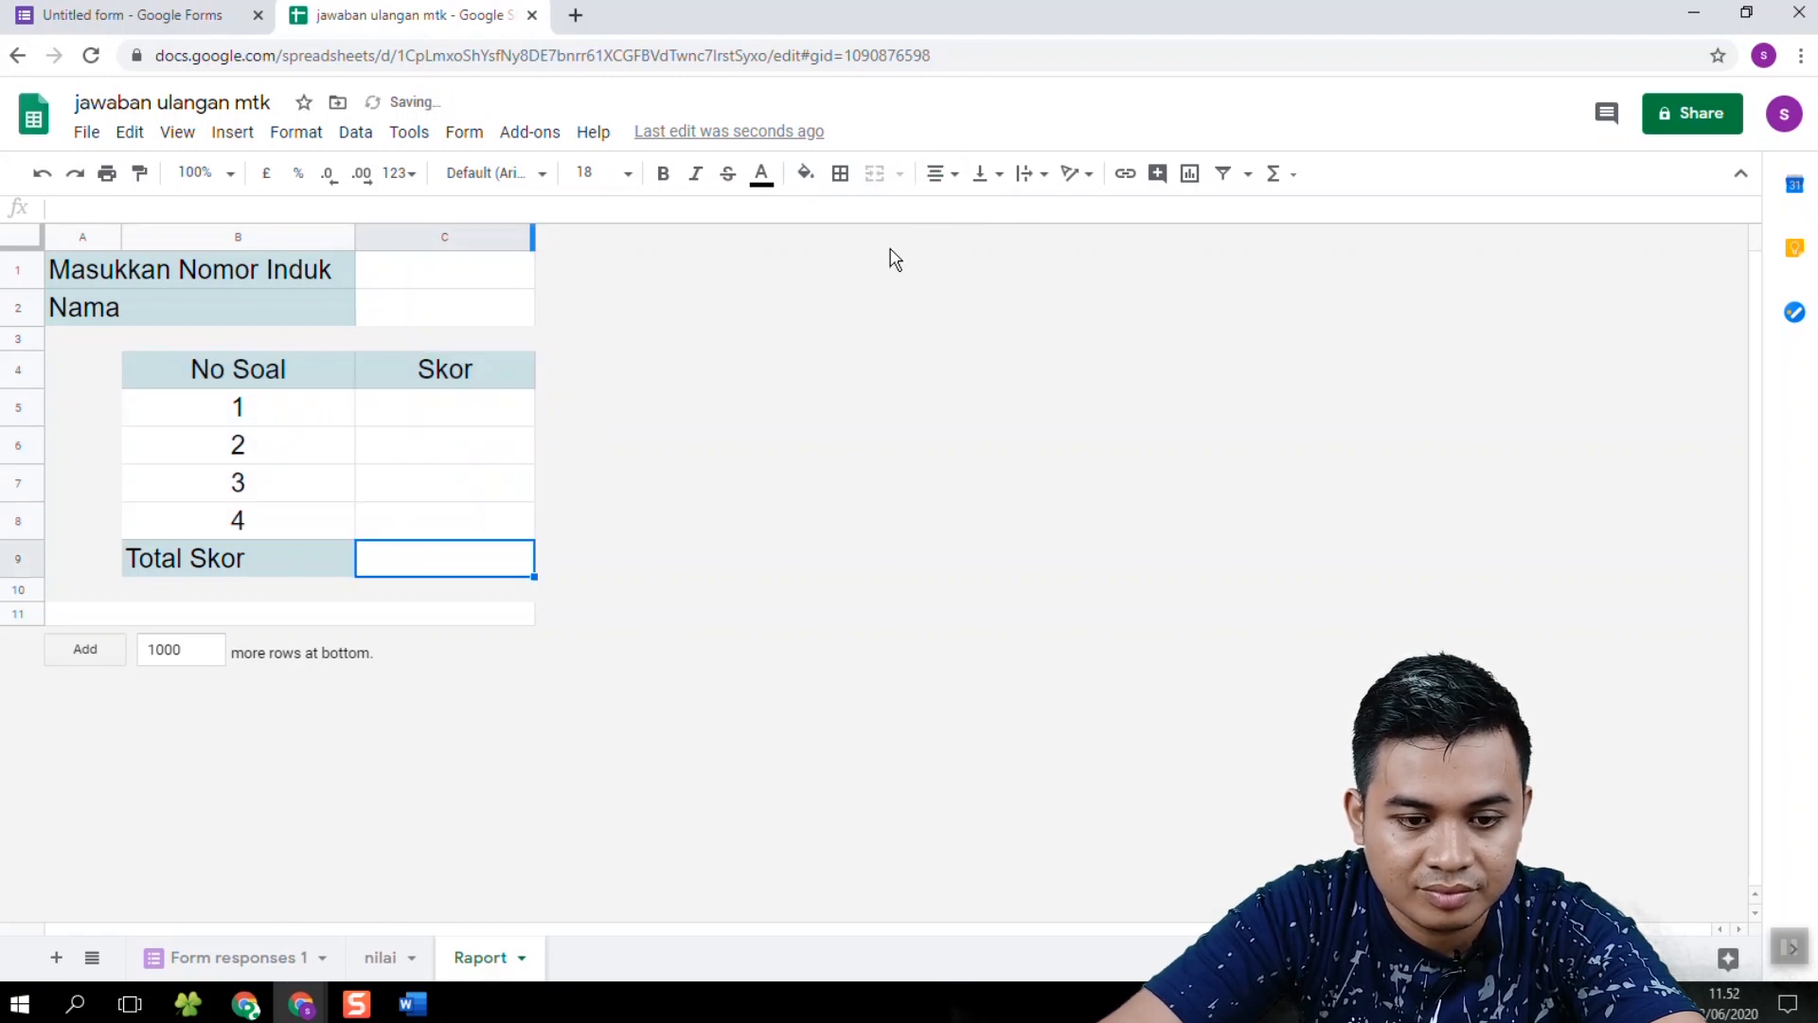
left_click(413, 613)
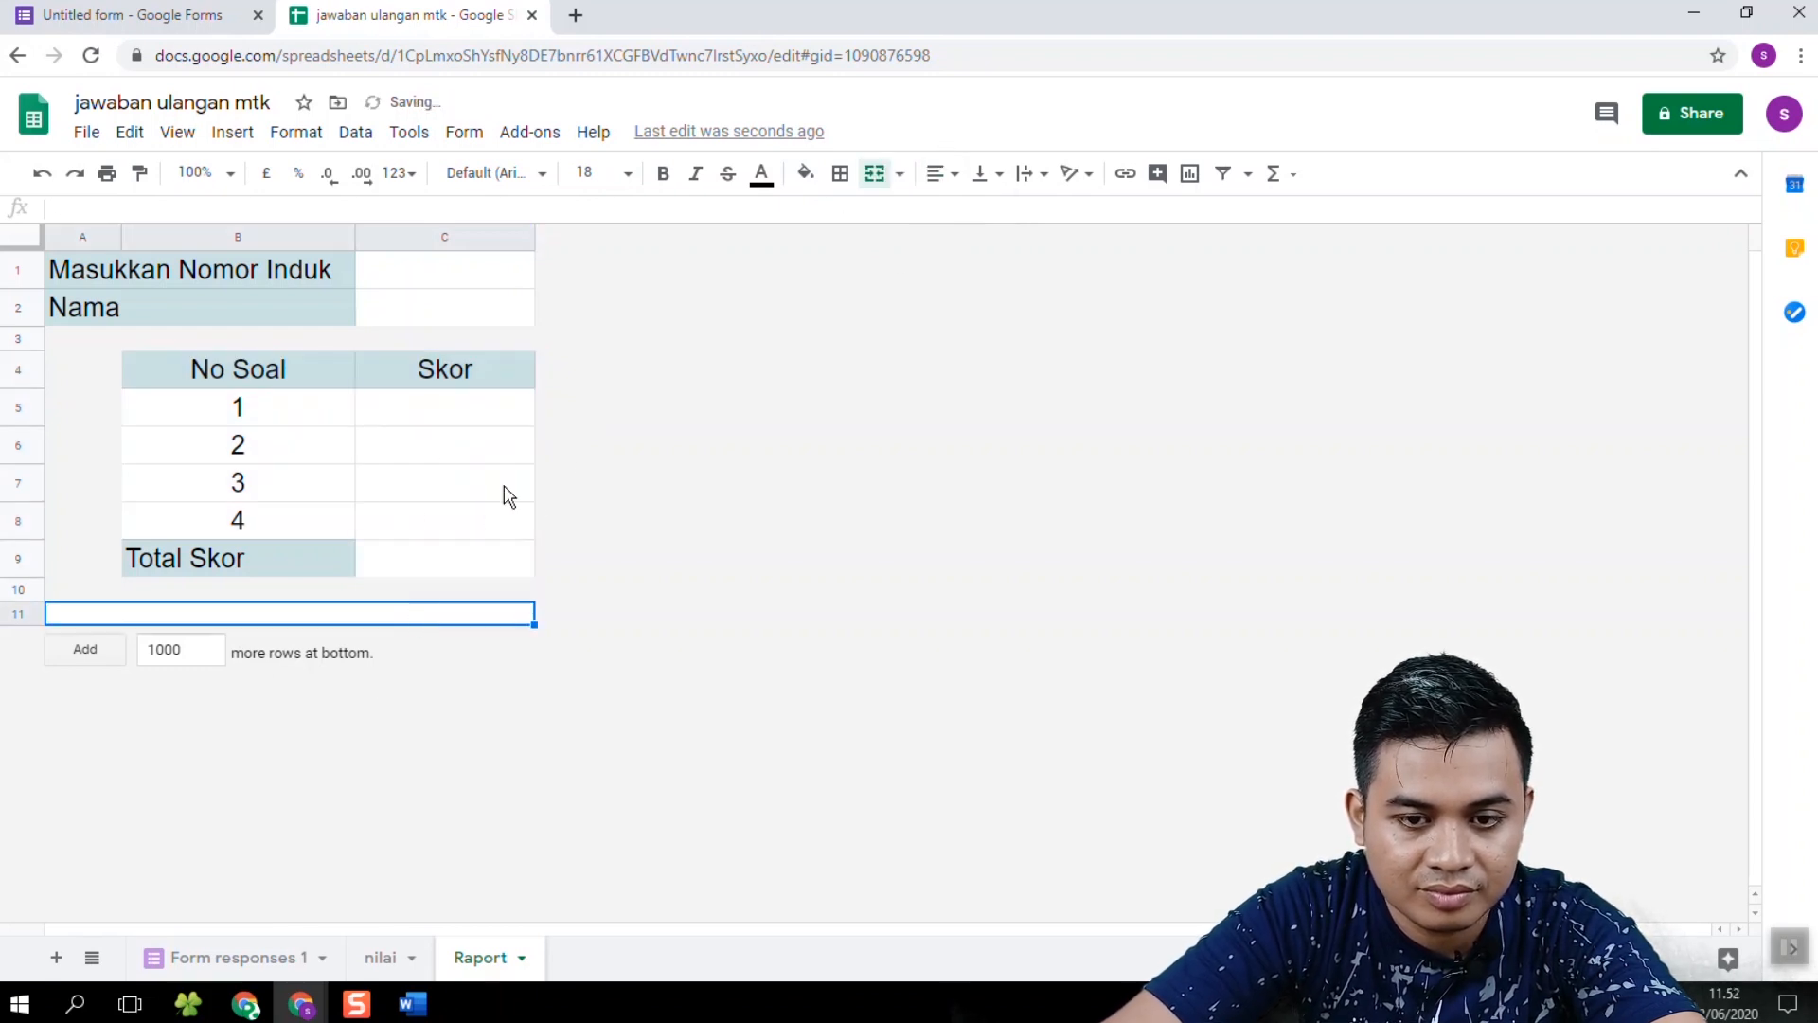
left_click(474, 417)
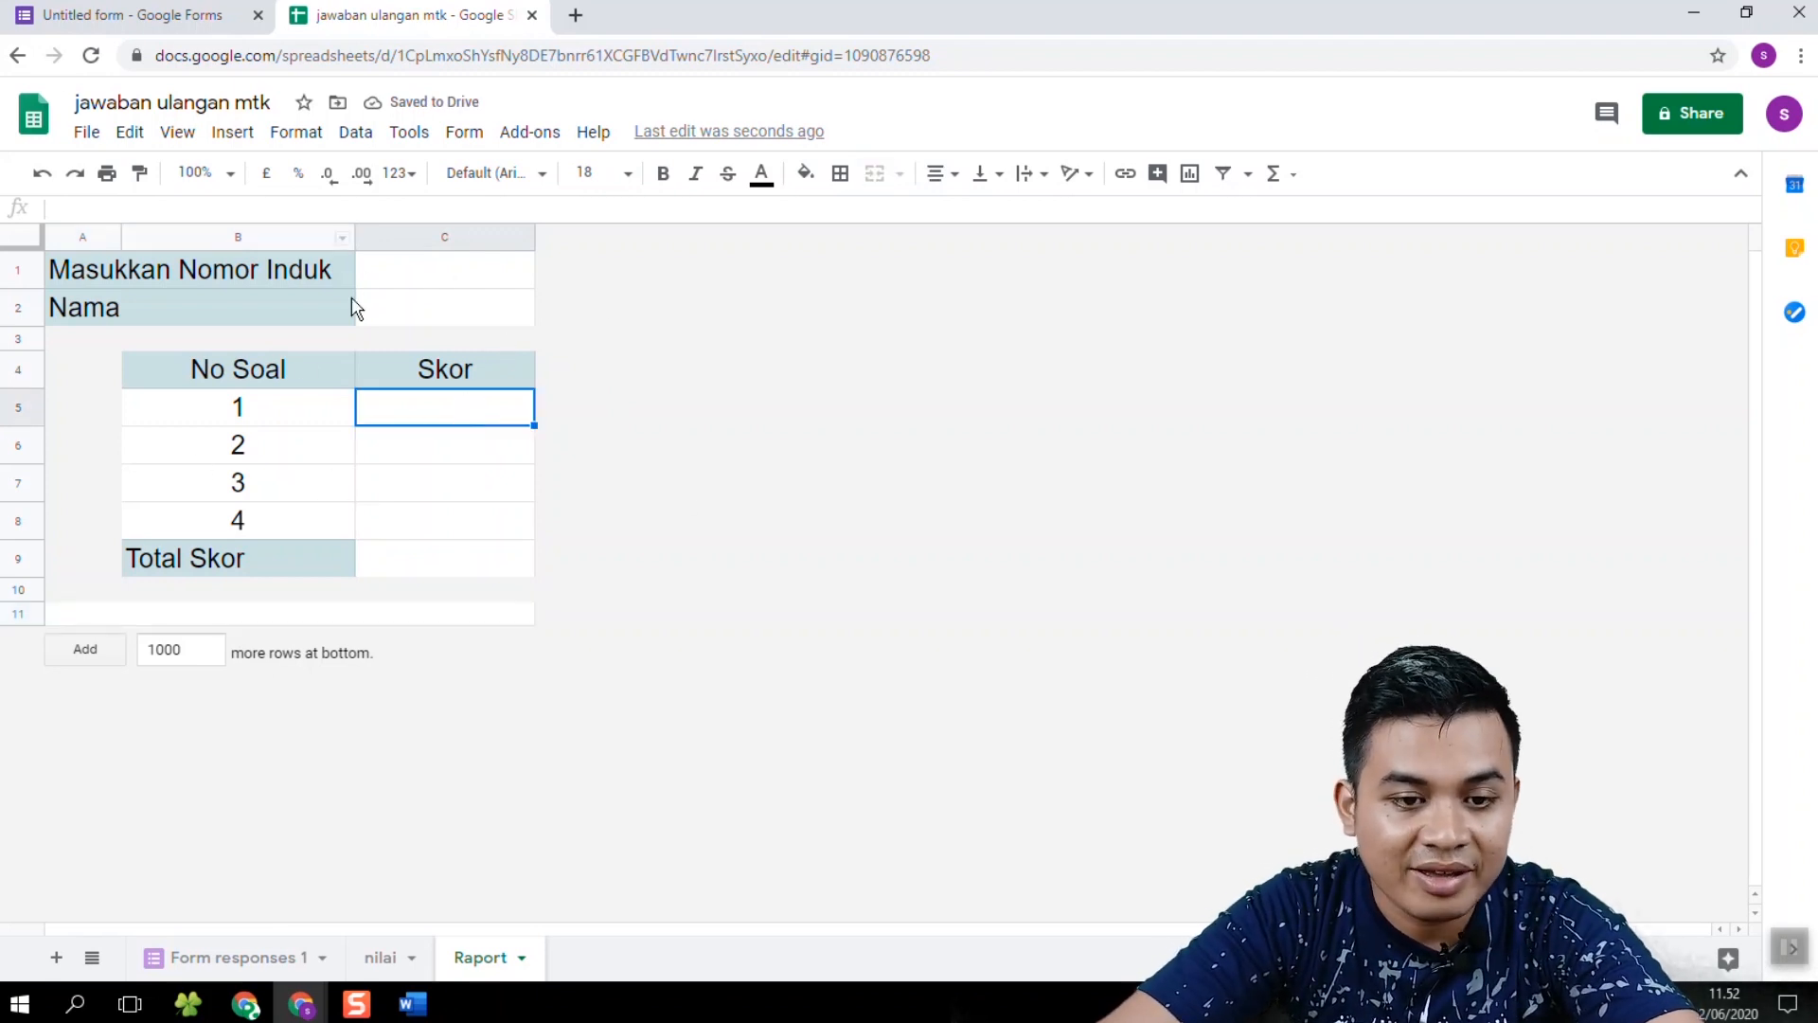
left_click(431, 275)
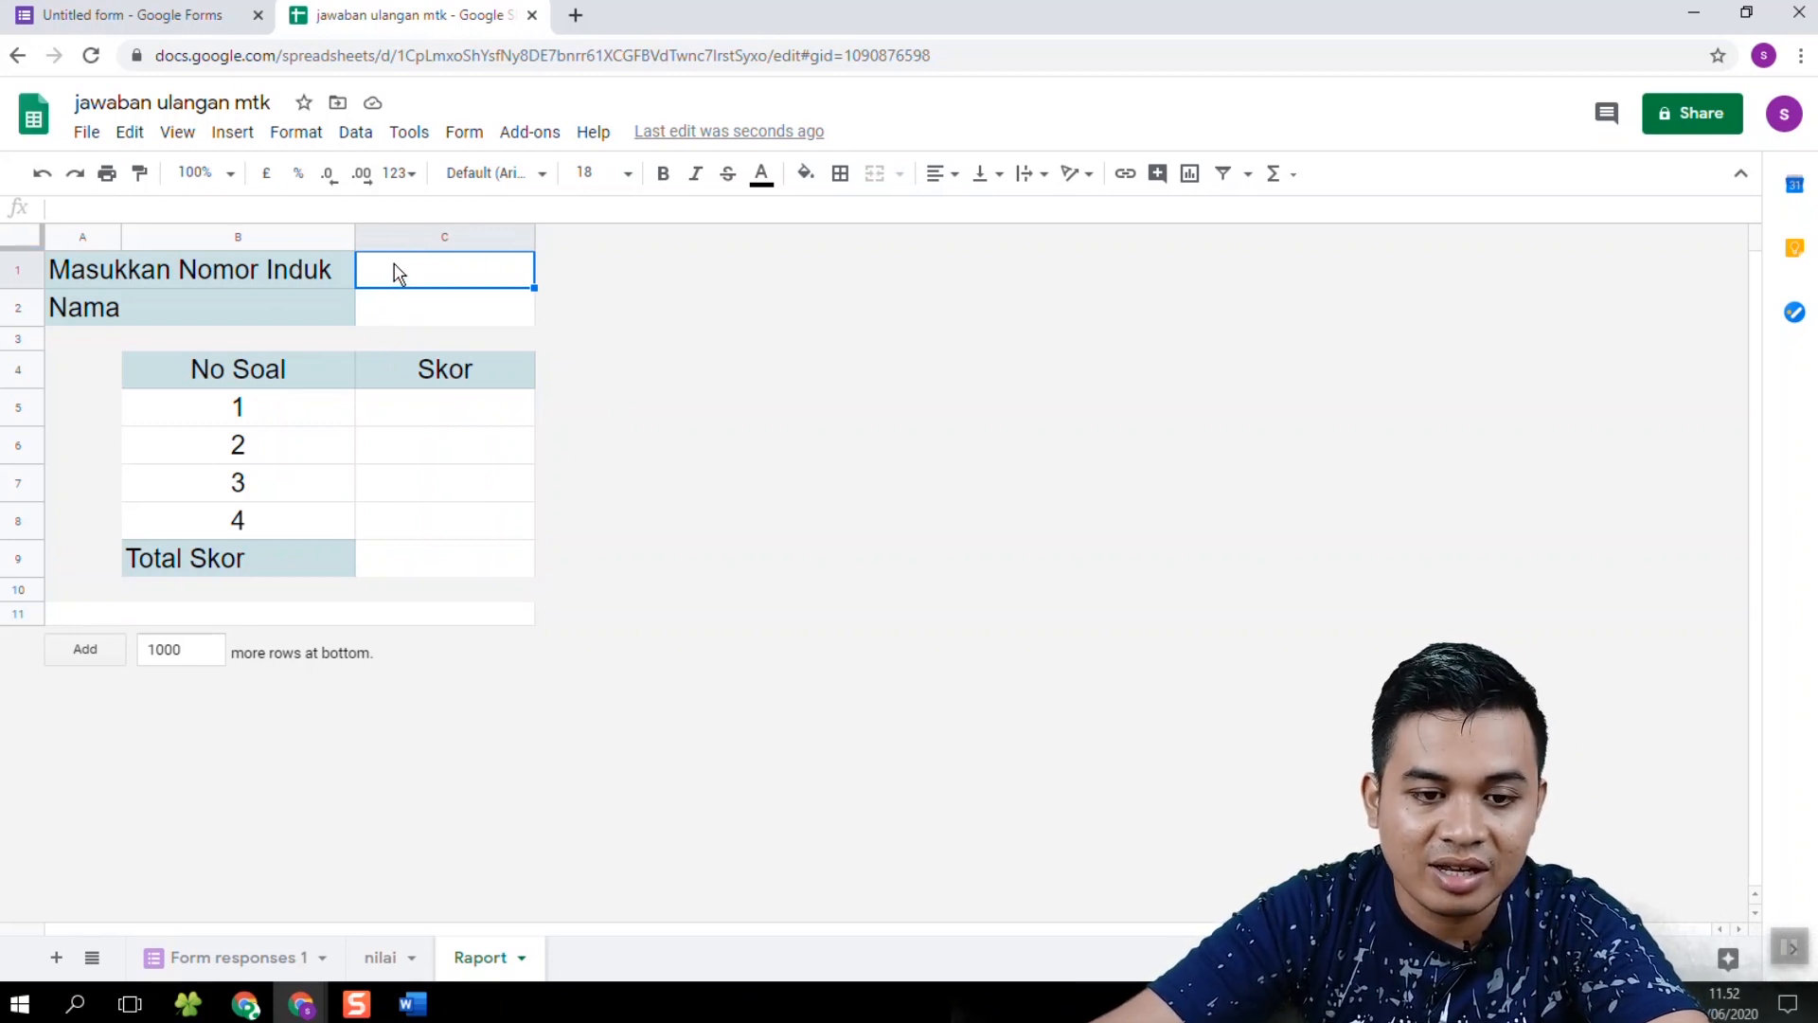
left_click(402, 312)
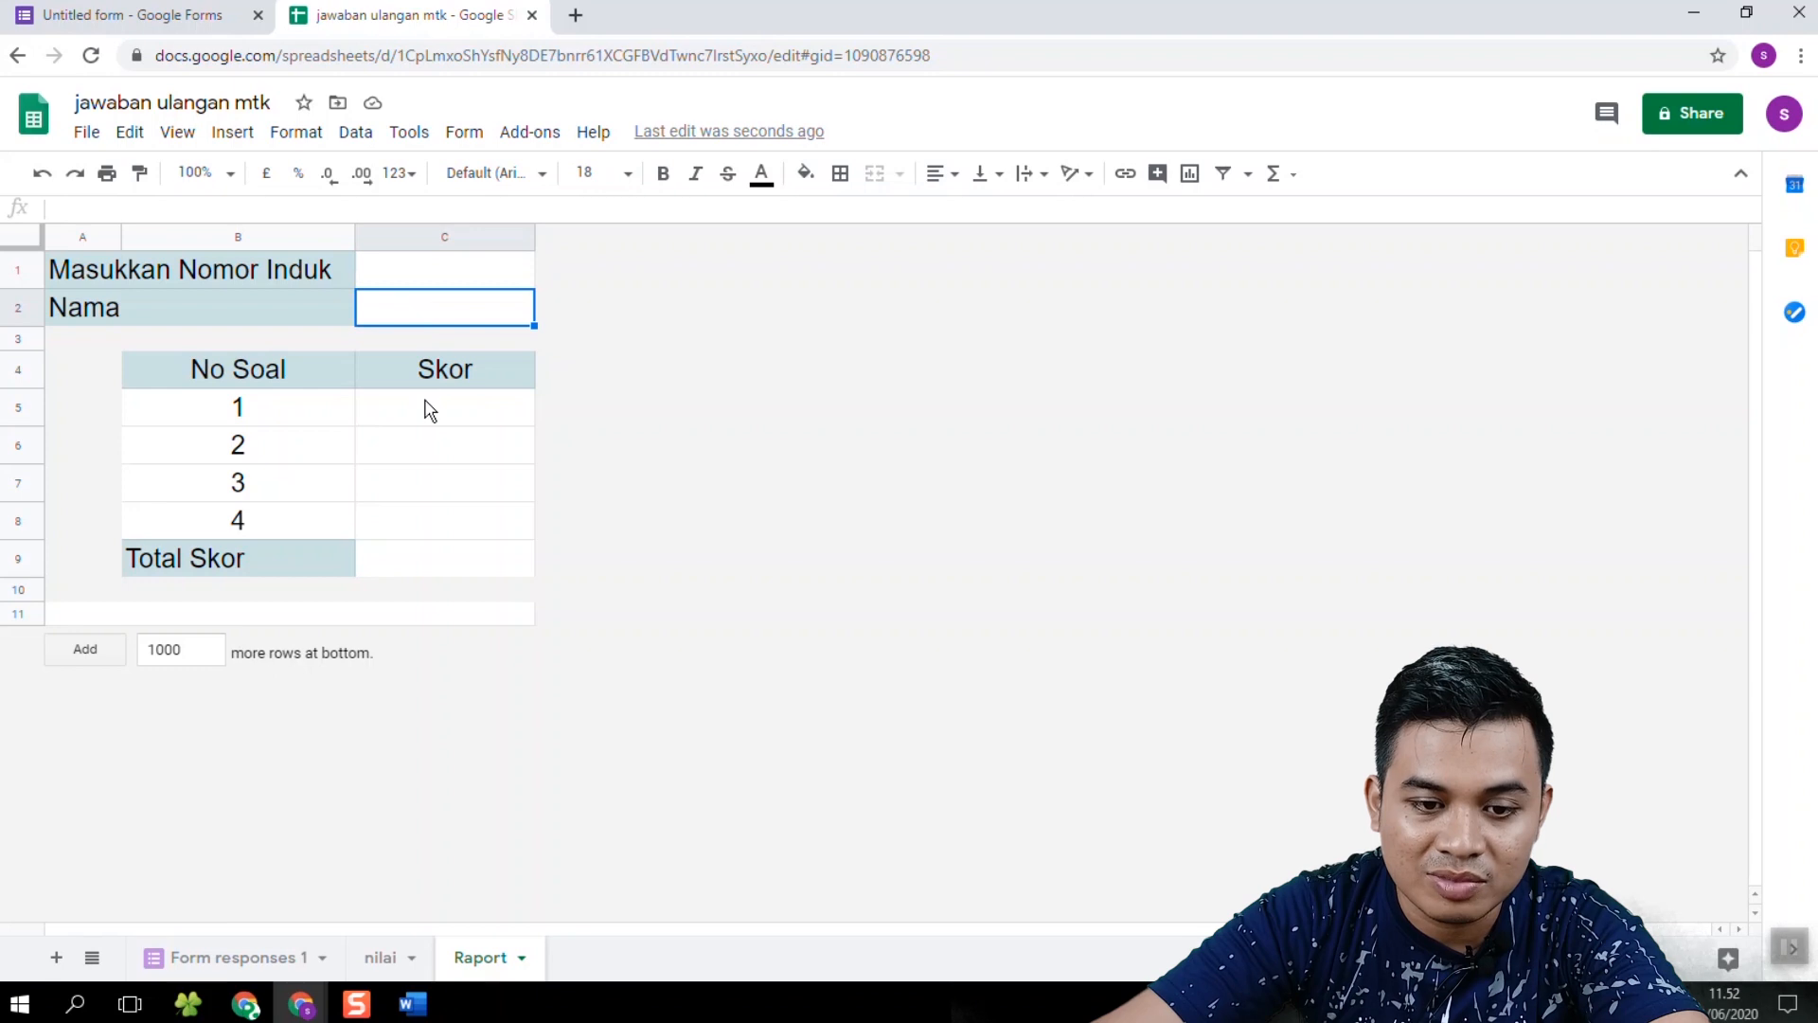
left_click(431, 409)
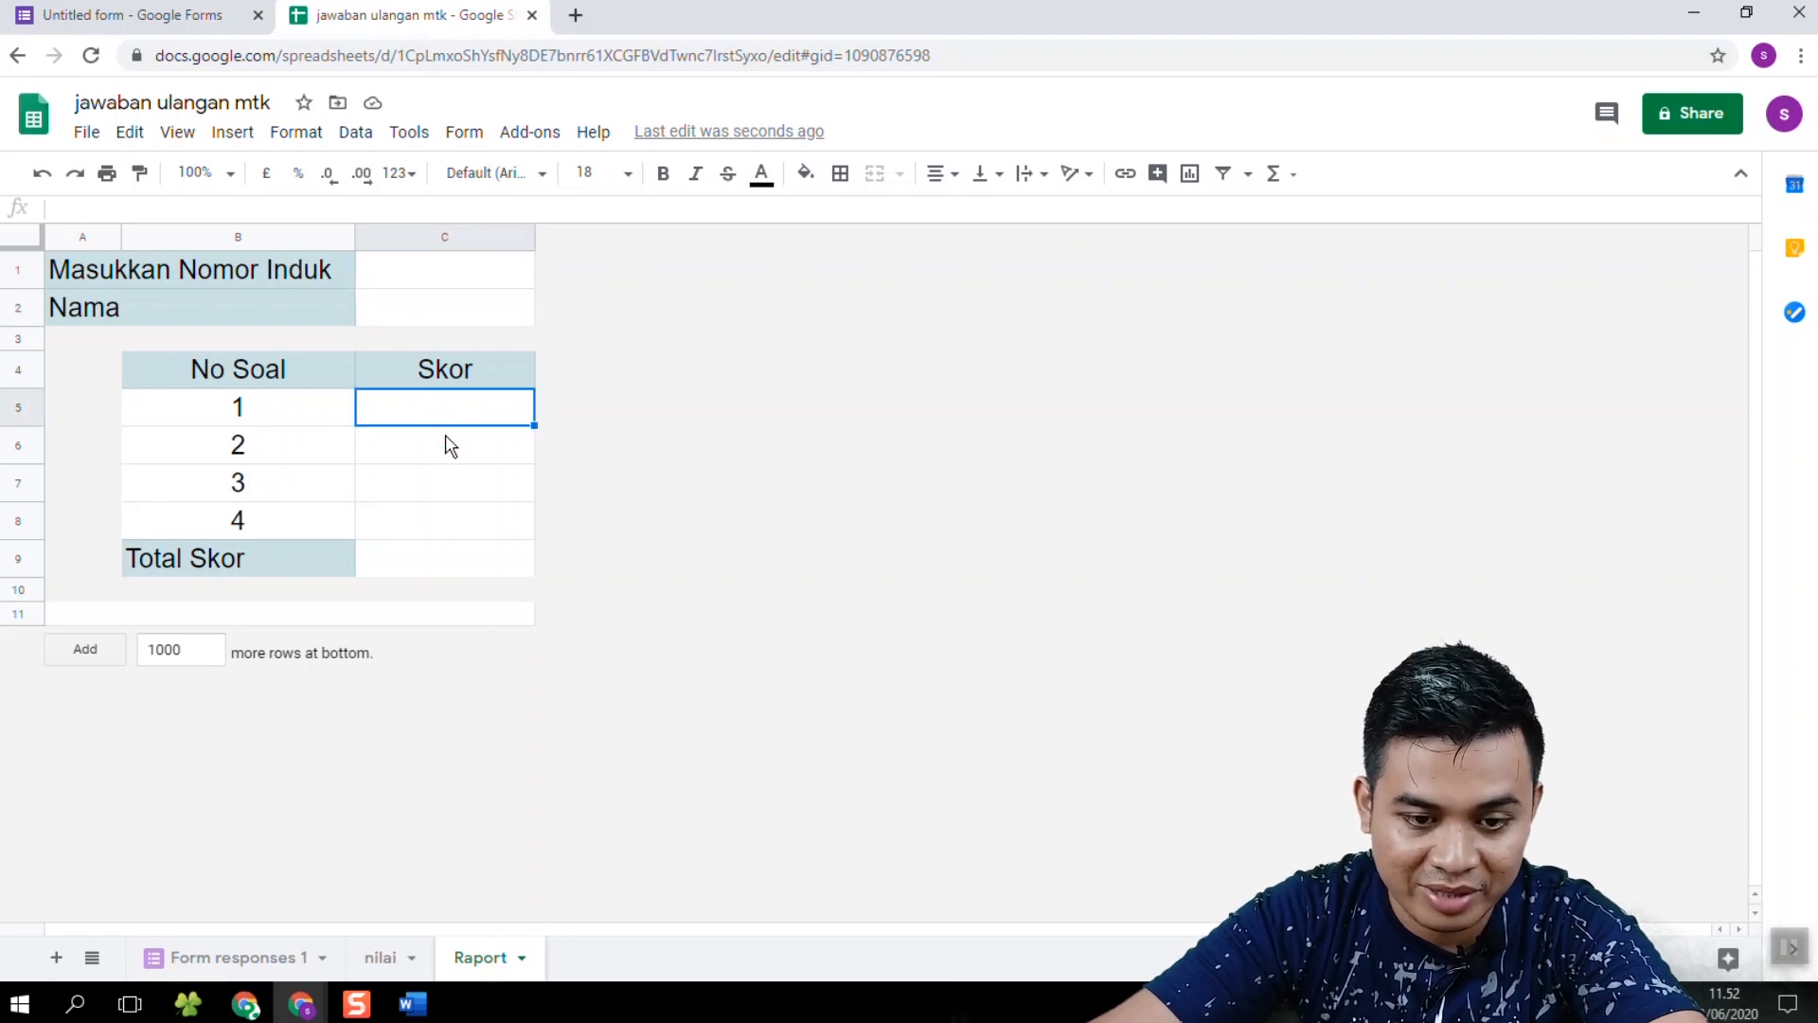
left_click(449, 452)
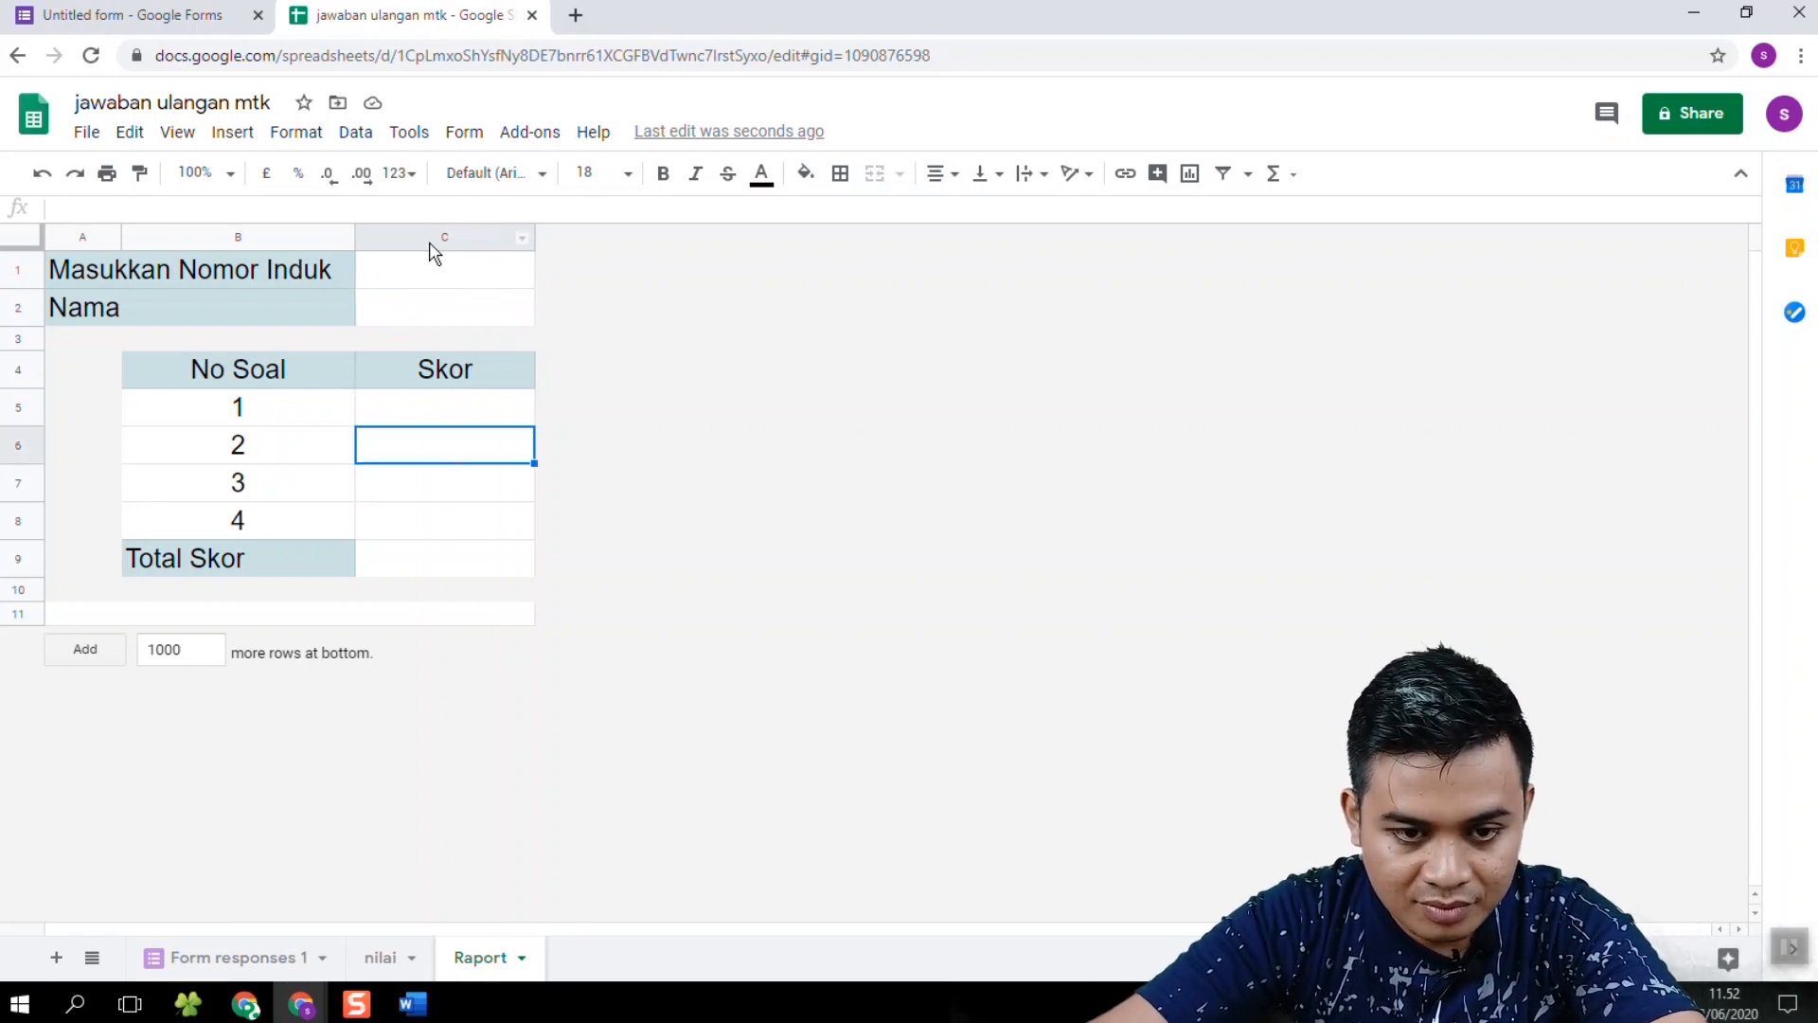
left_click(432, 280)
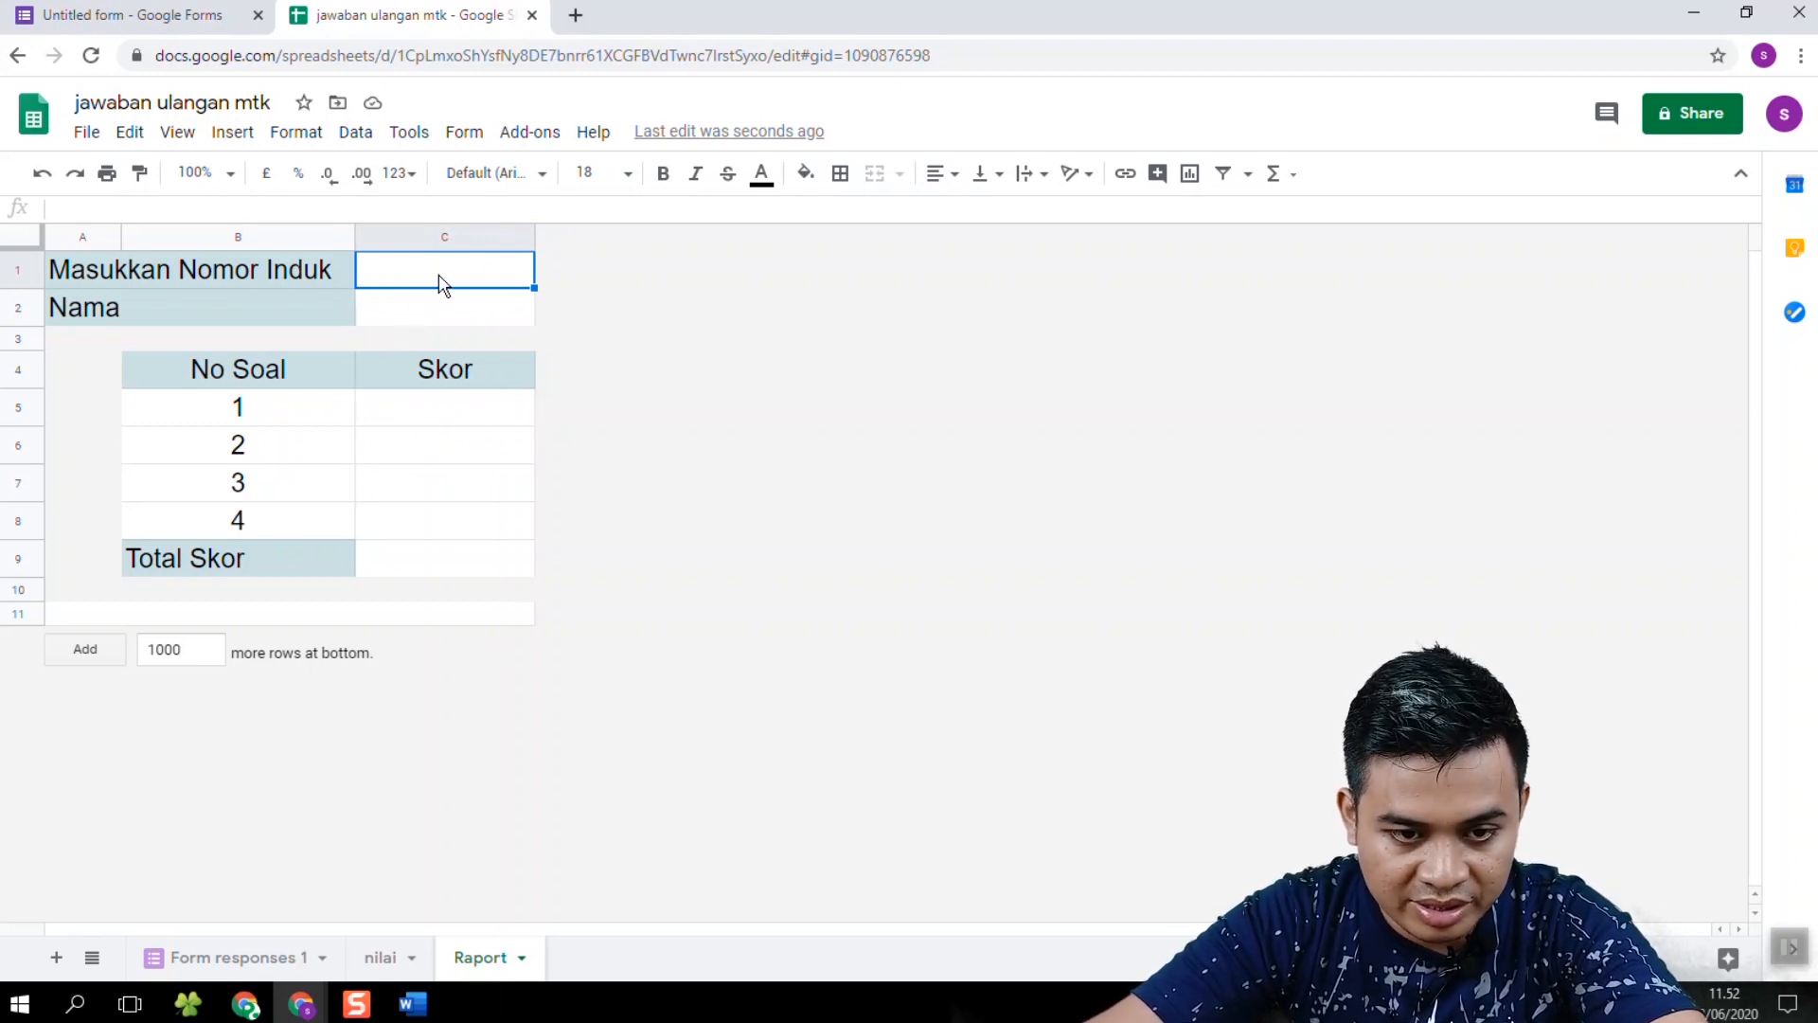
Step: Begin a VLOOKUP formula in the "Nama" cell C2 with C1 as the search key
left_click(462, 303)
type("=vlokk")
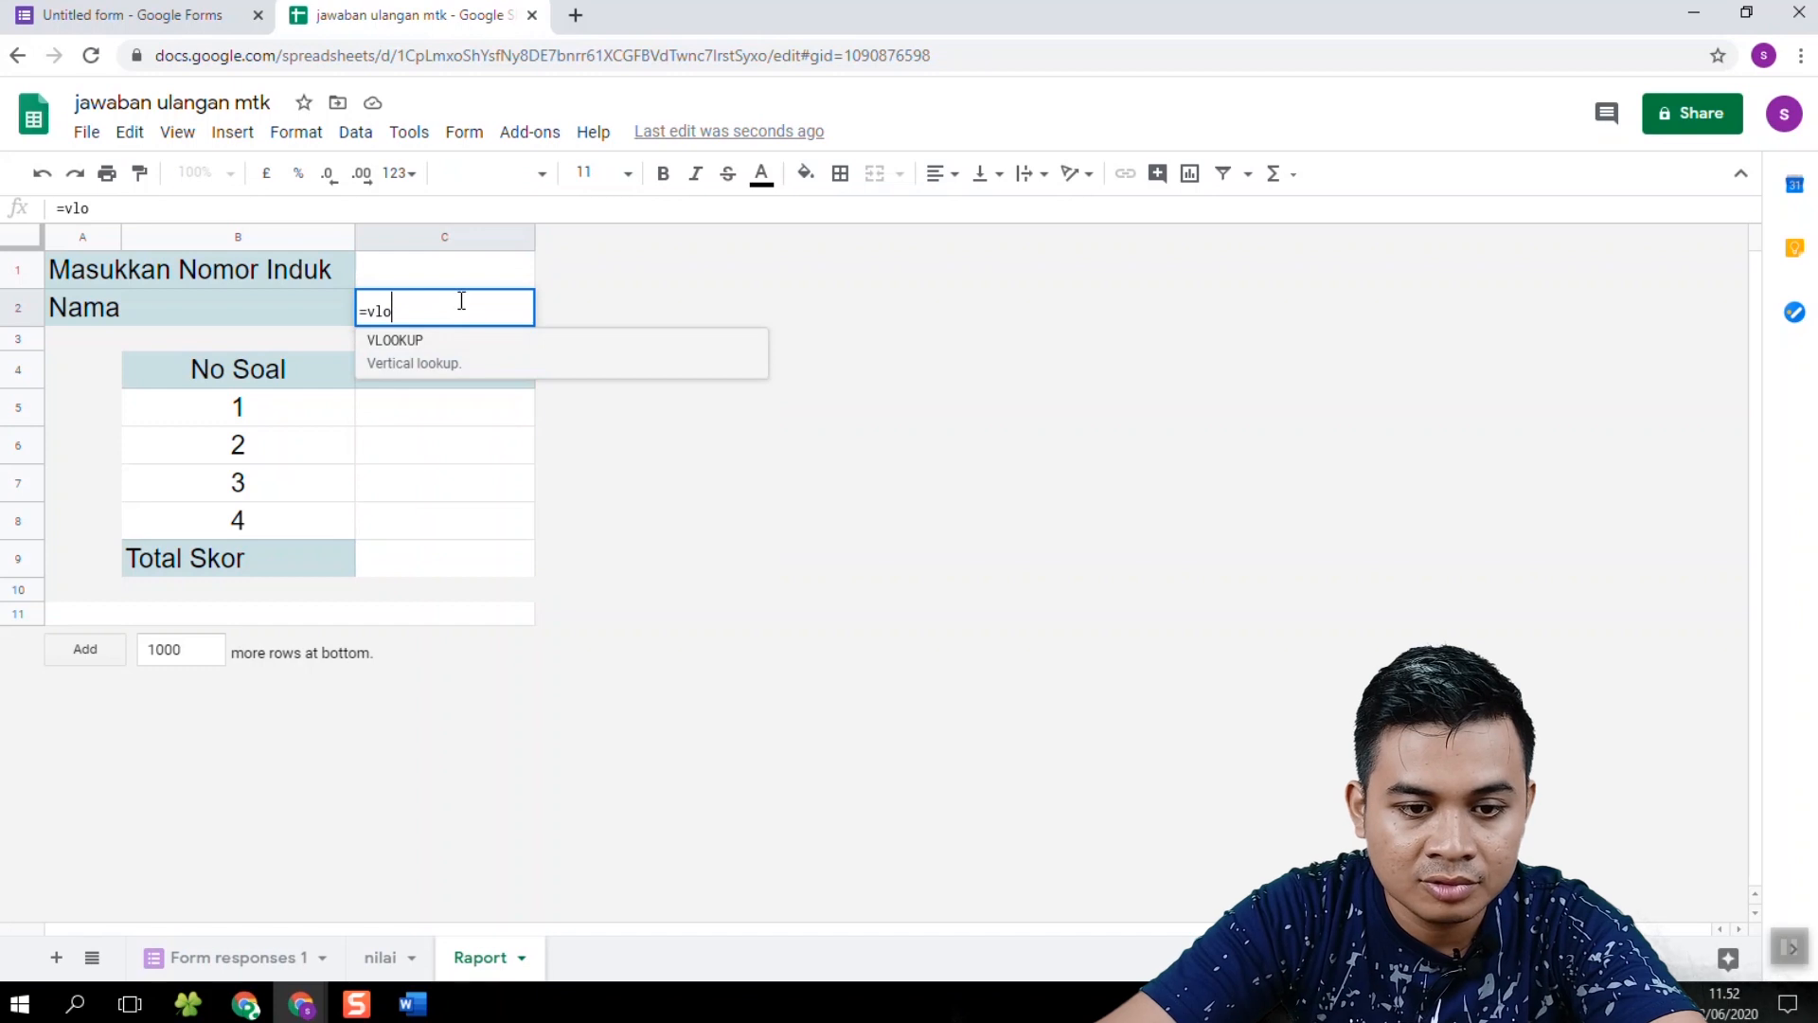
left_click(472, 358)
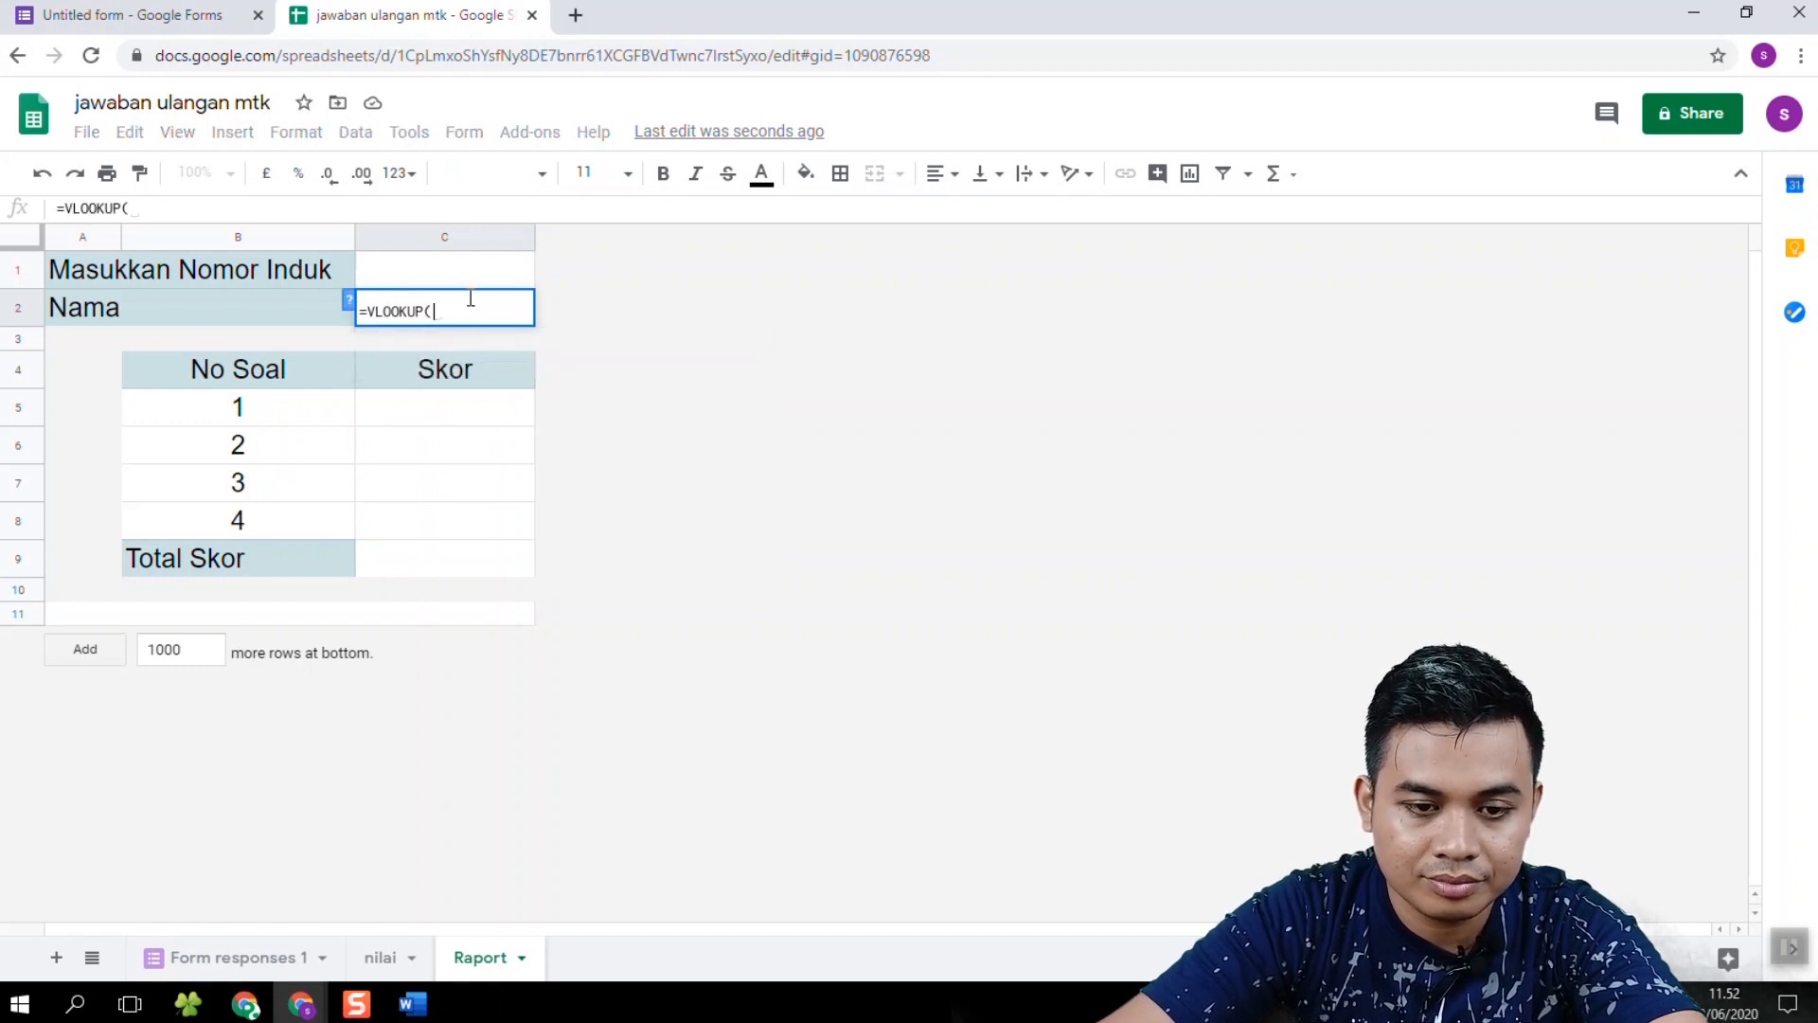
left_click(449, 277)
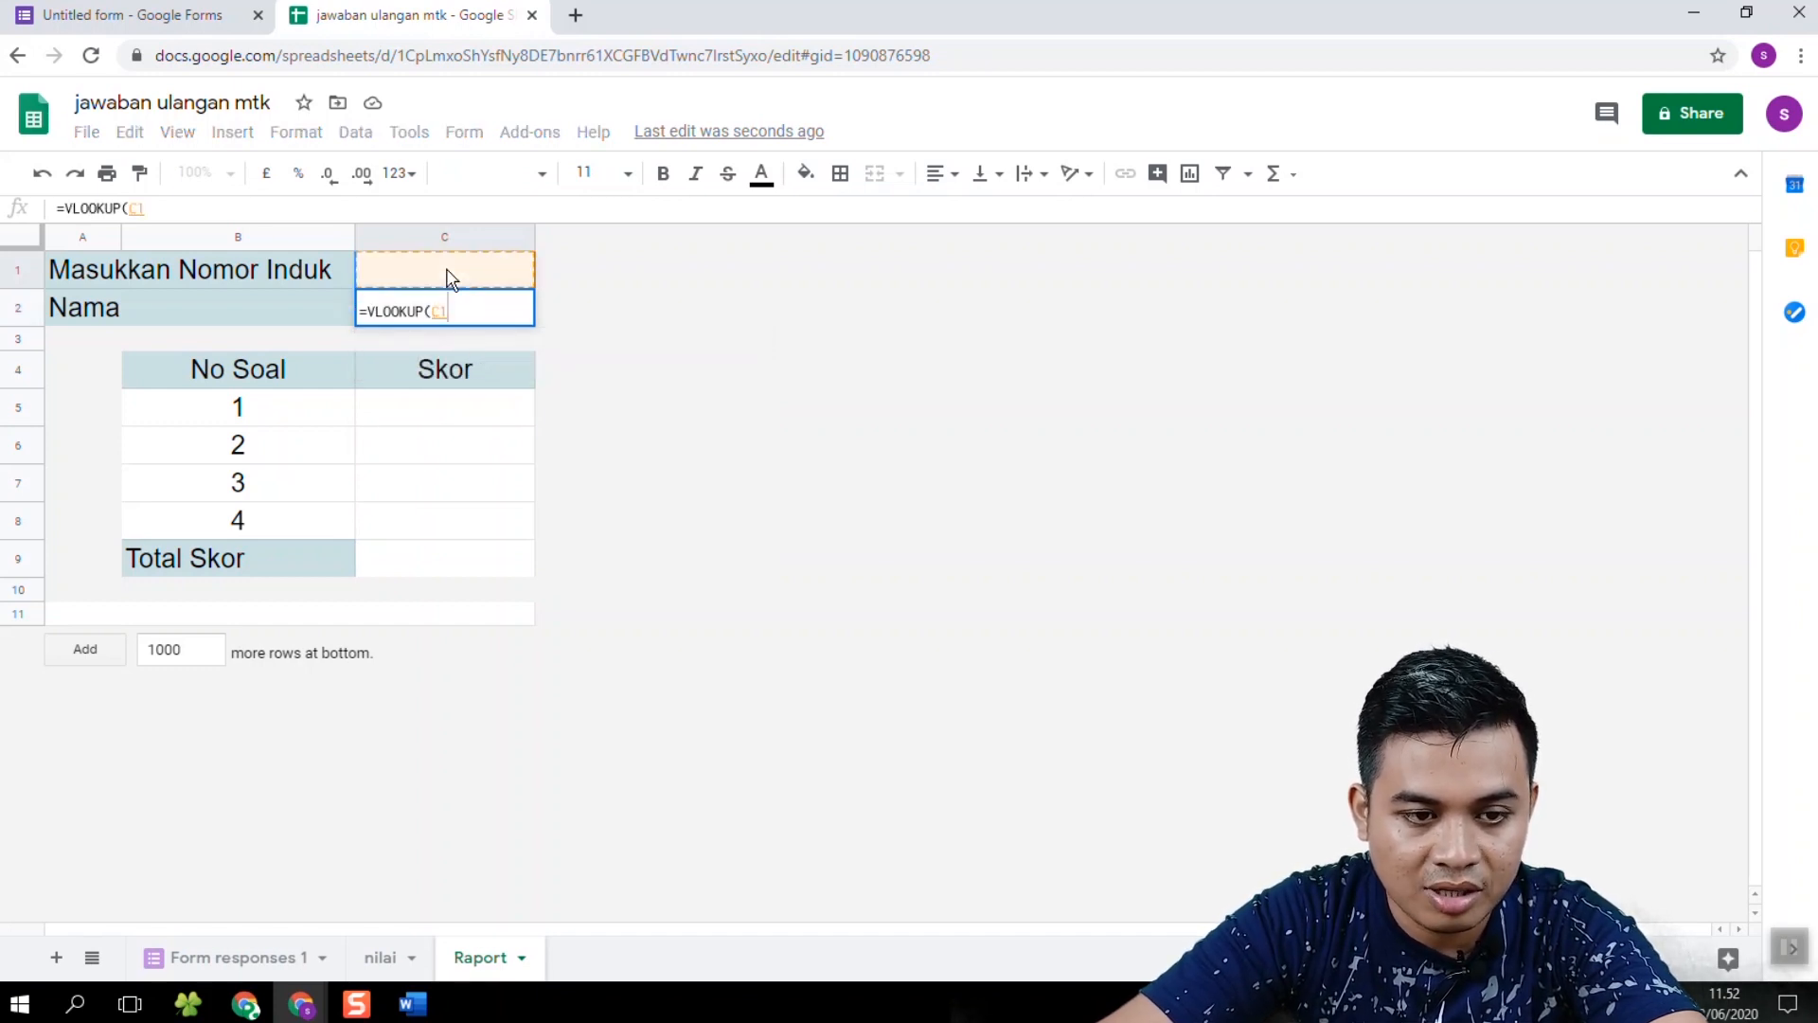
key("BackSpace")
key("BackSpace")
key("BackSpace")
type("(")
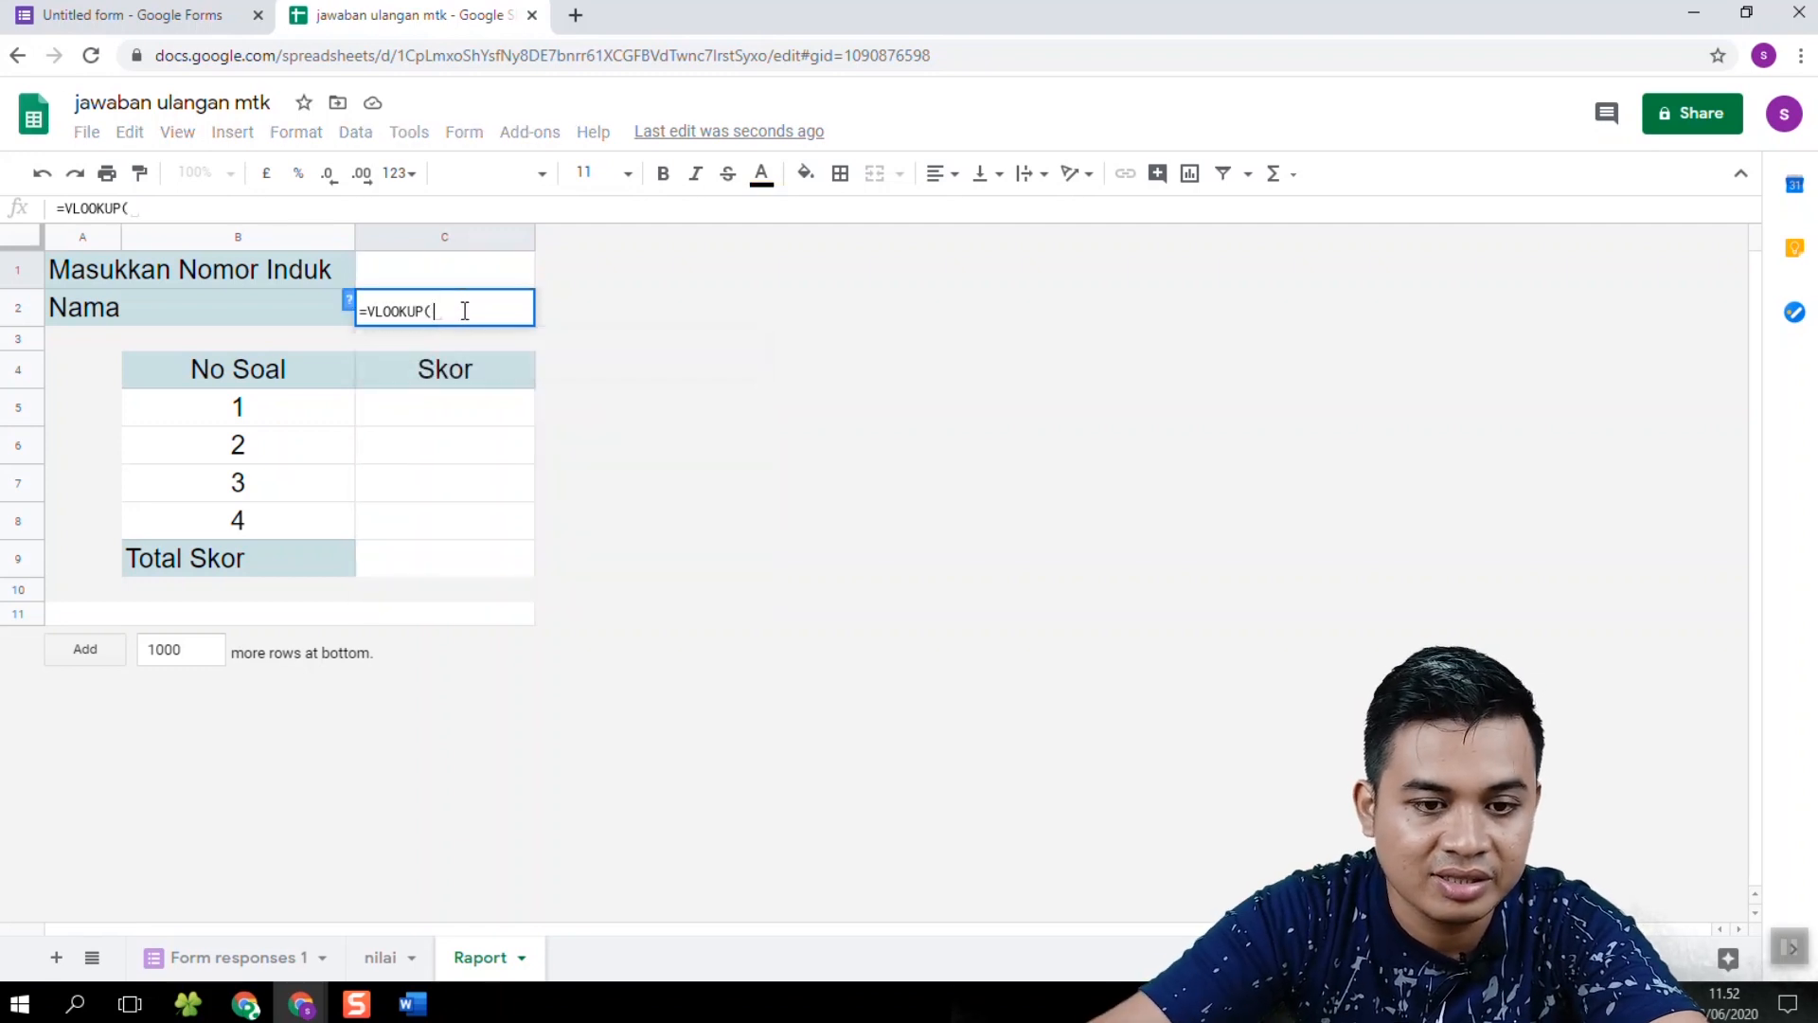
left_click(349, 299)
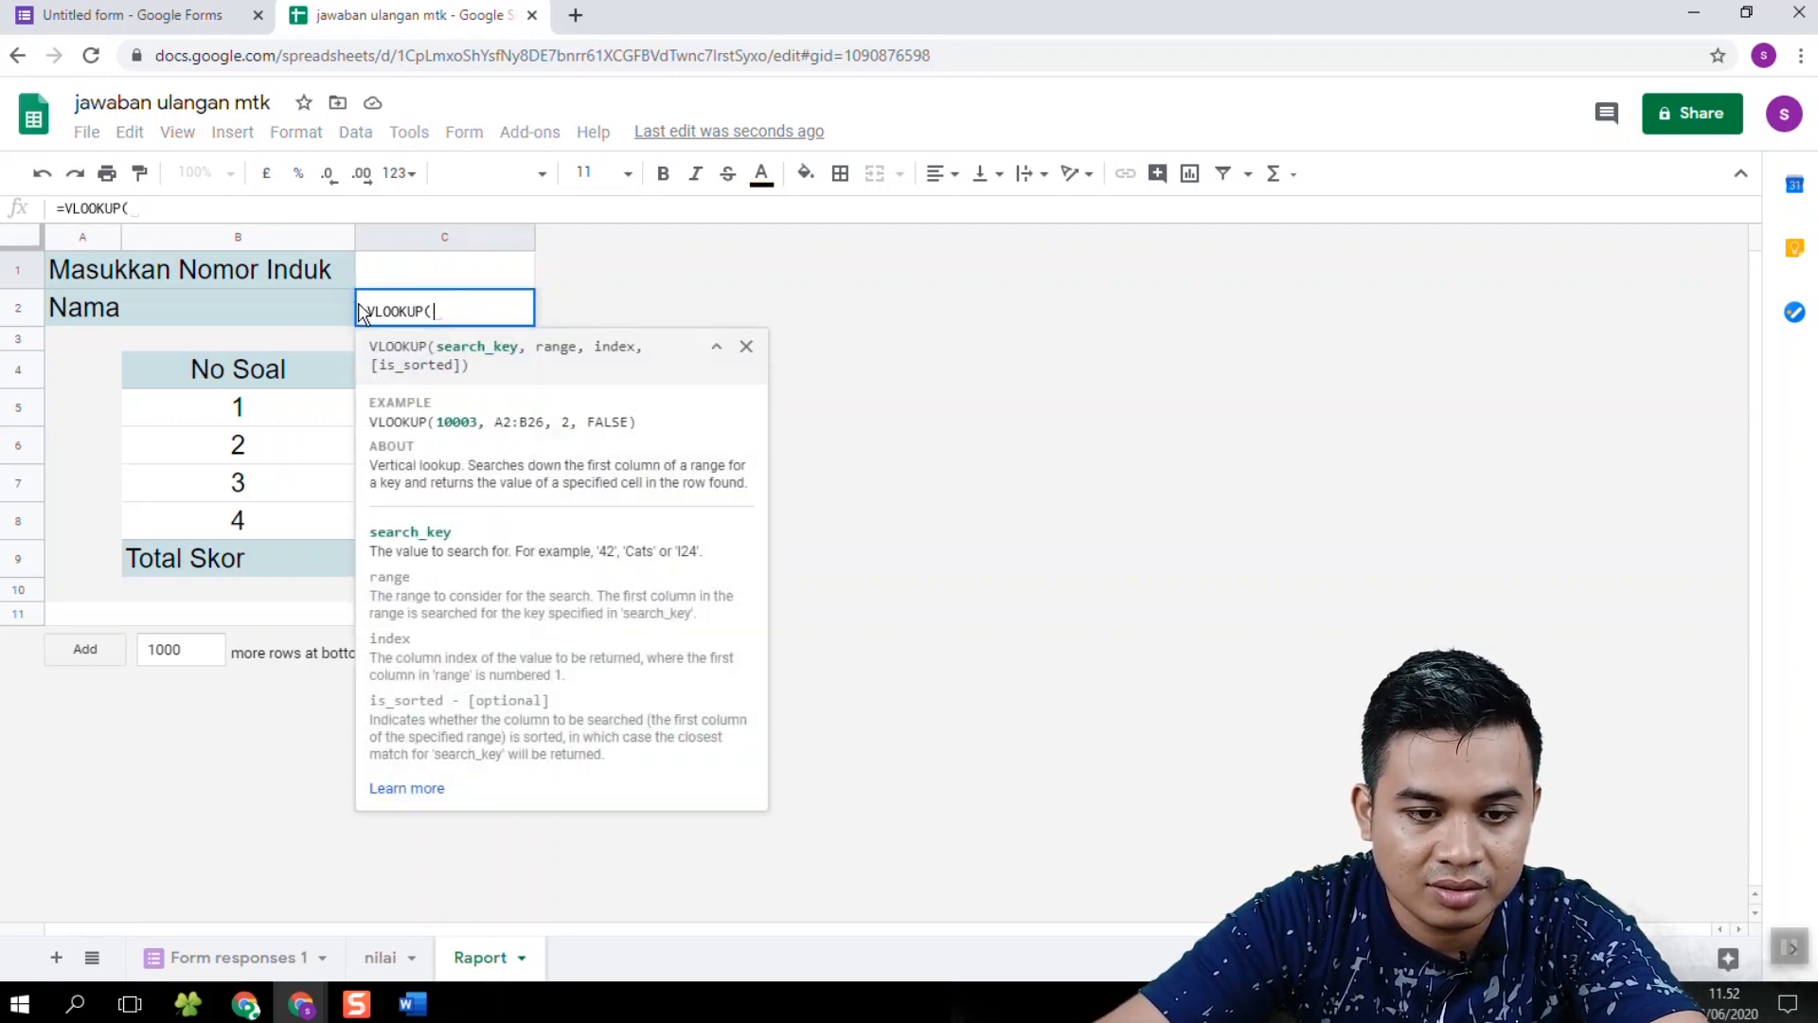
left_click(469, 278)
type(";")
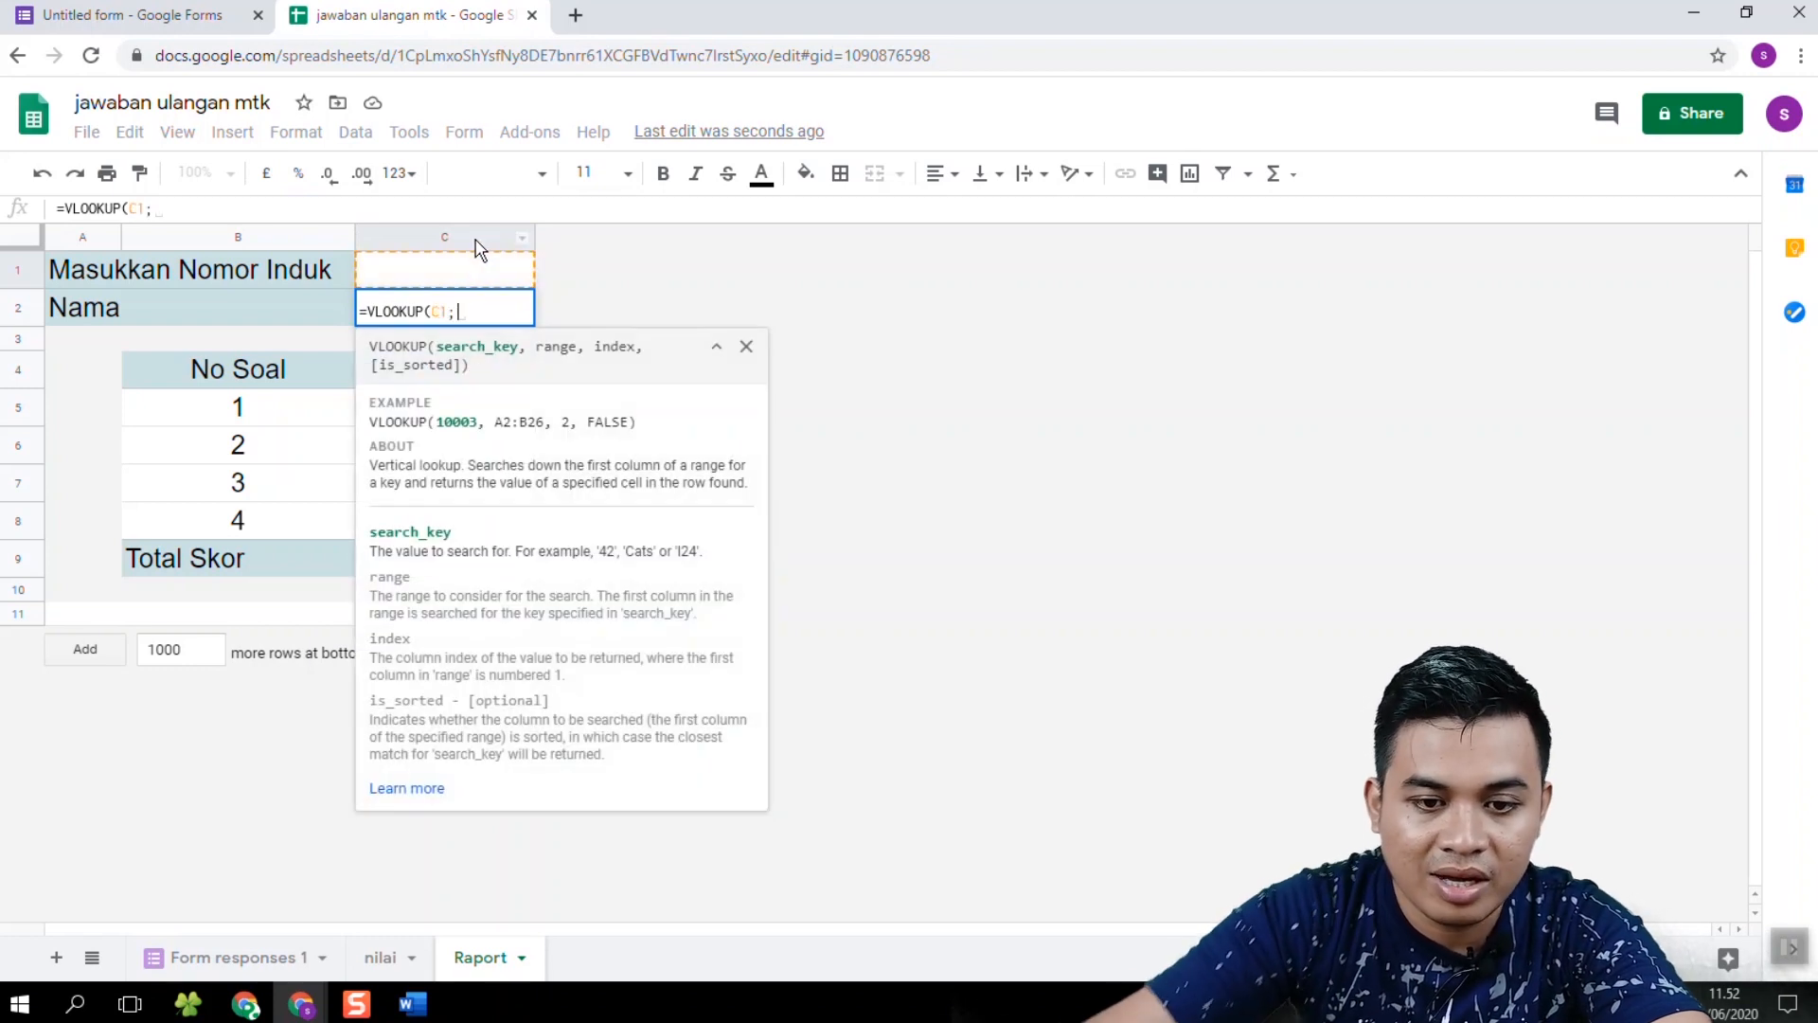
key("BackSpace")
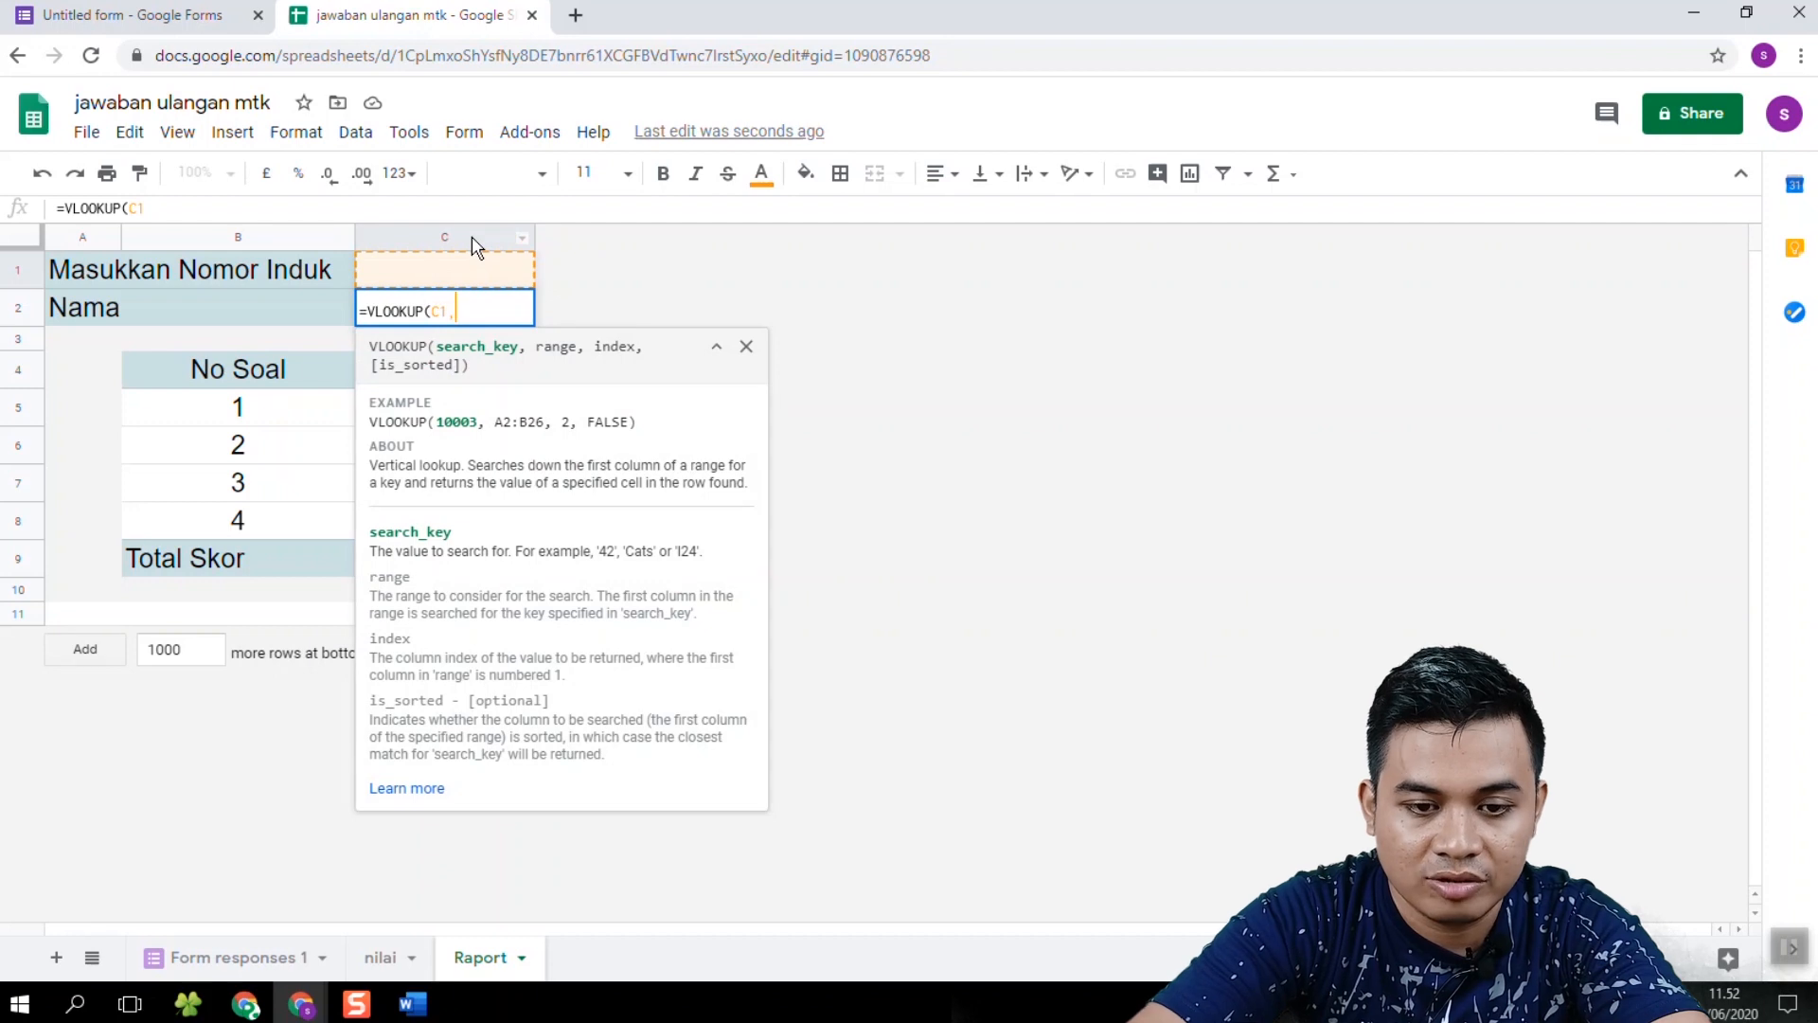
type(",")
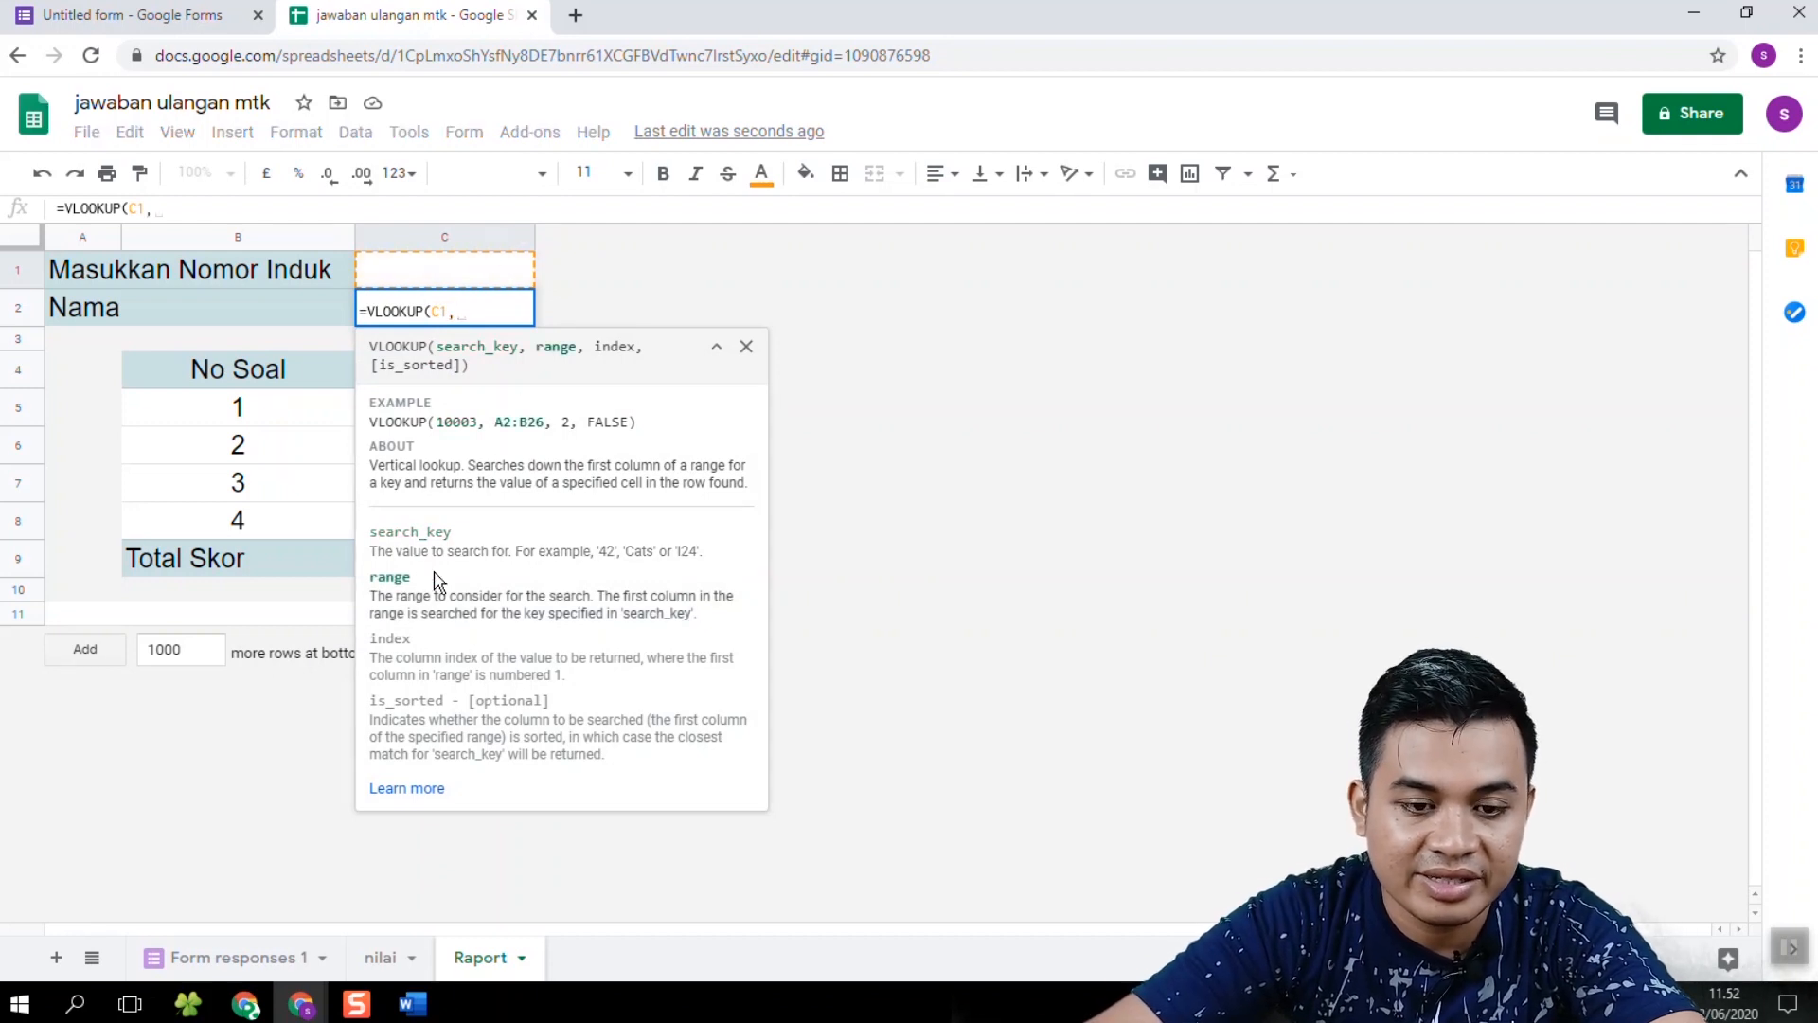
Step: Complete the C2 lookup with range nilai!A2:G50, column index 3 and FALSE for exact matching
left_click(382, 957)
left_click_drag(69, 292, 718, 782)
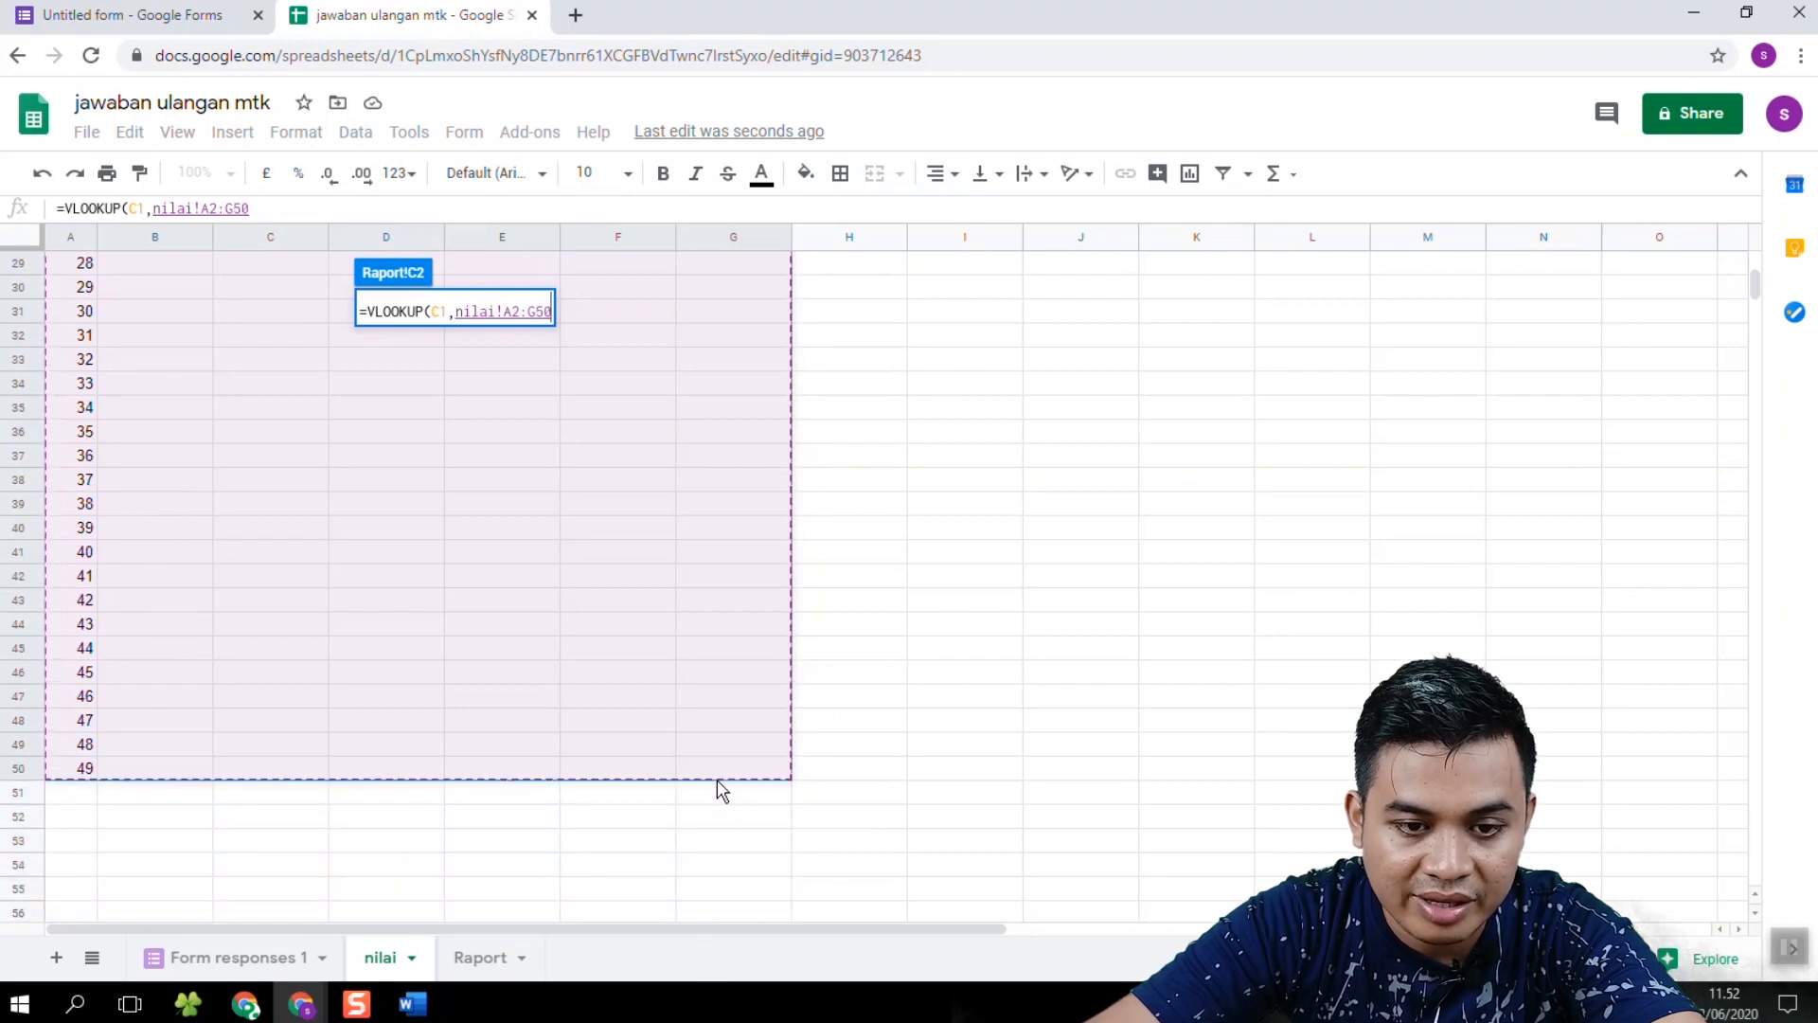
type(",")
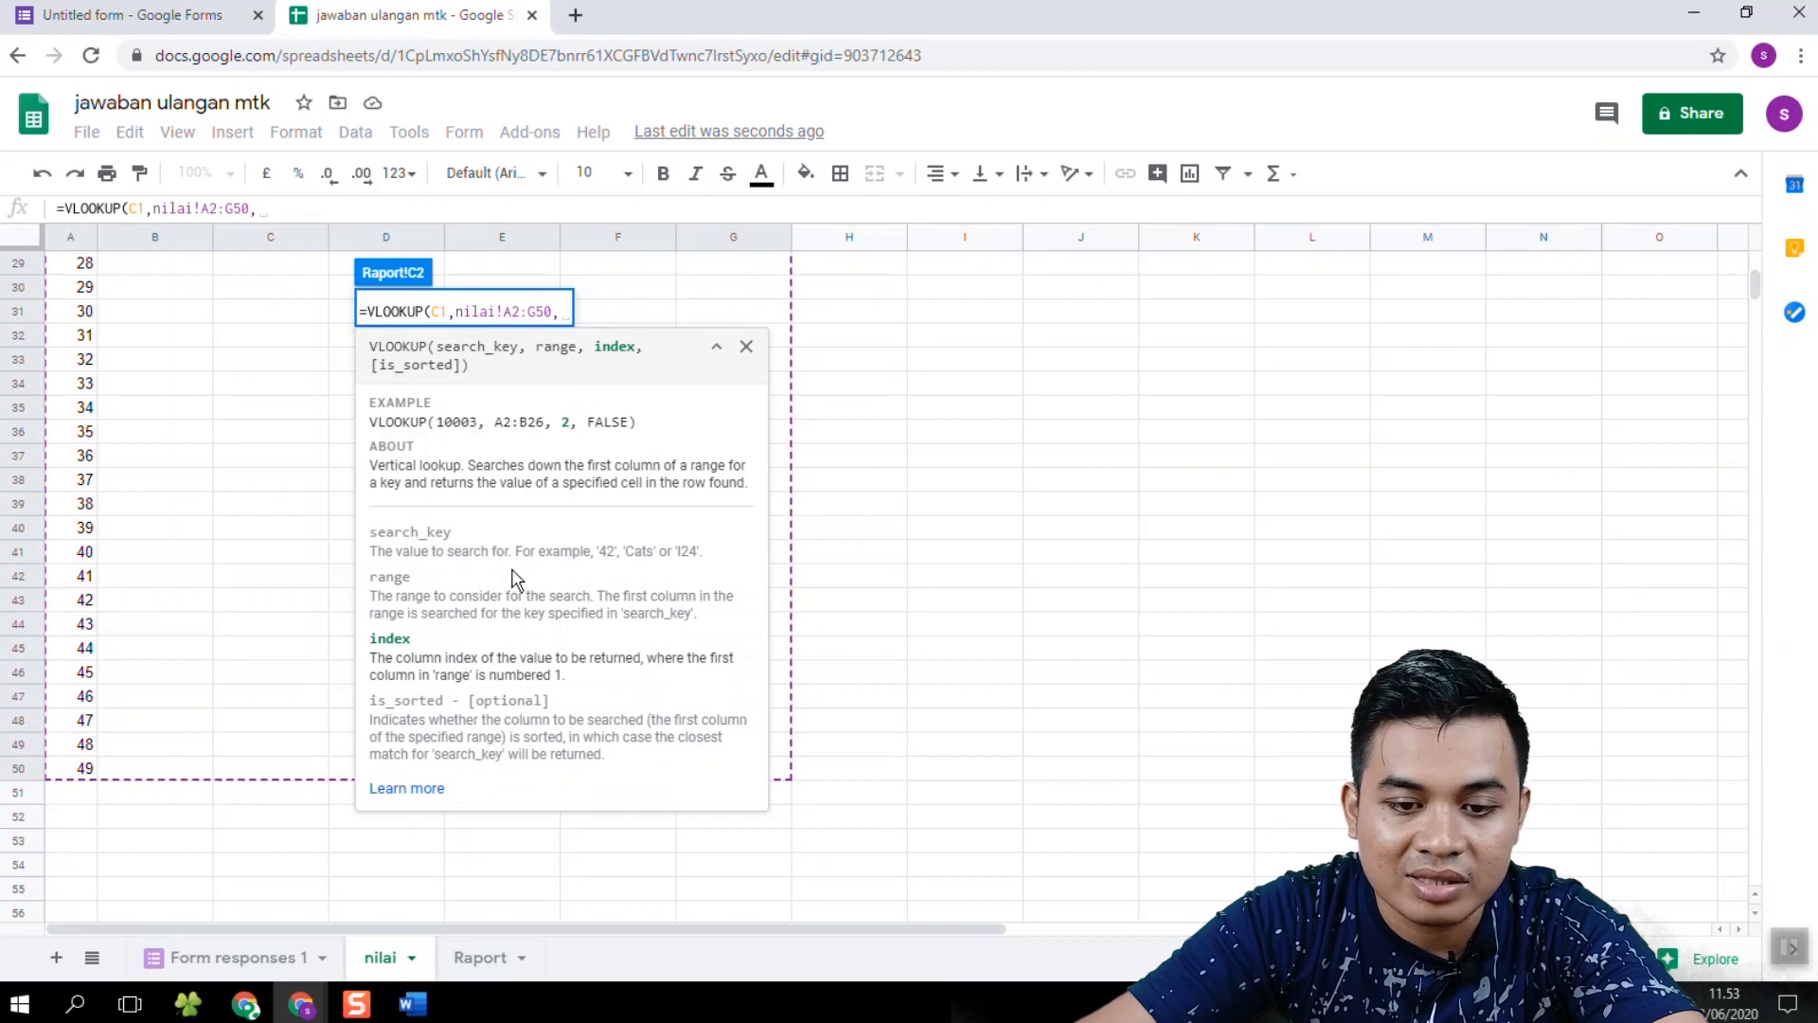
scroll(881, 587, "up", 7)
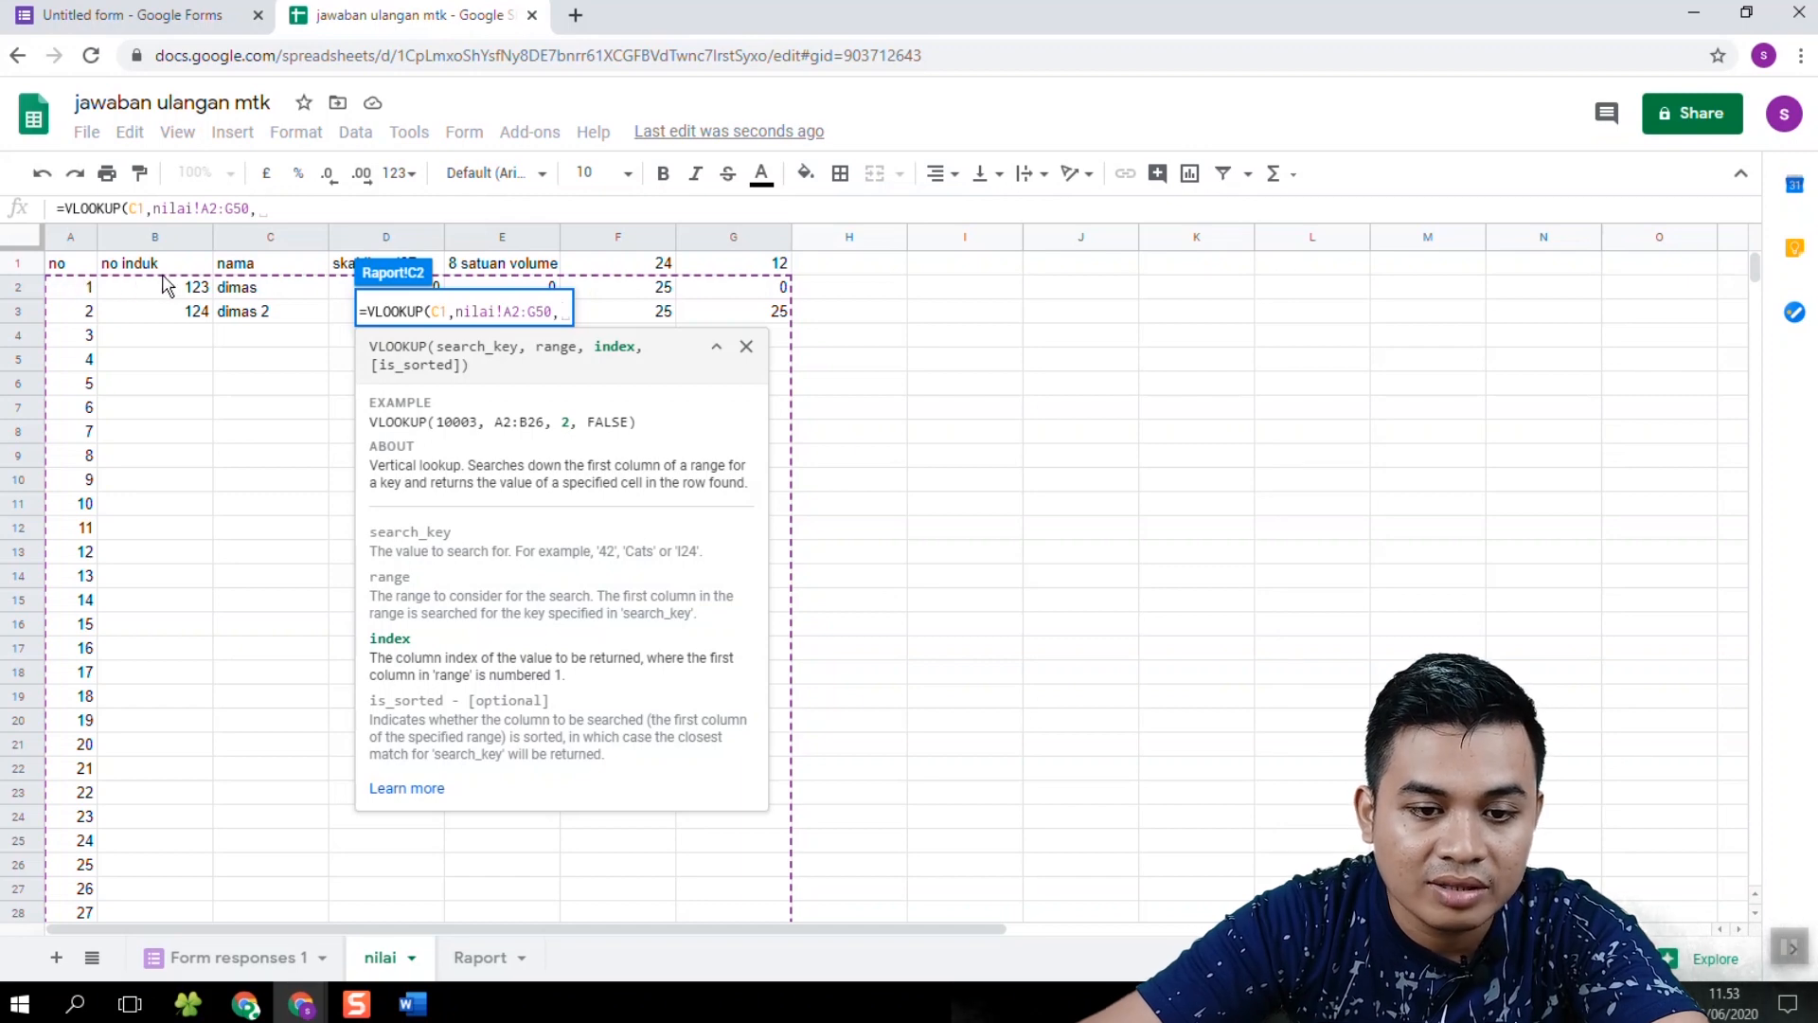
type("3,")
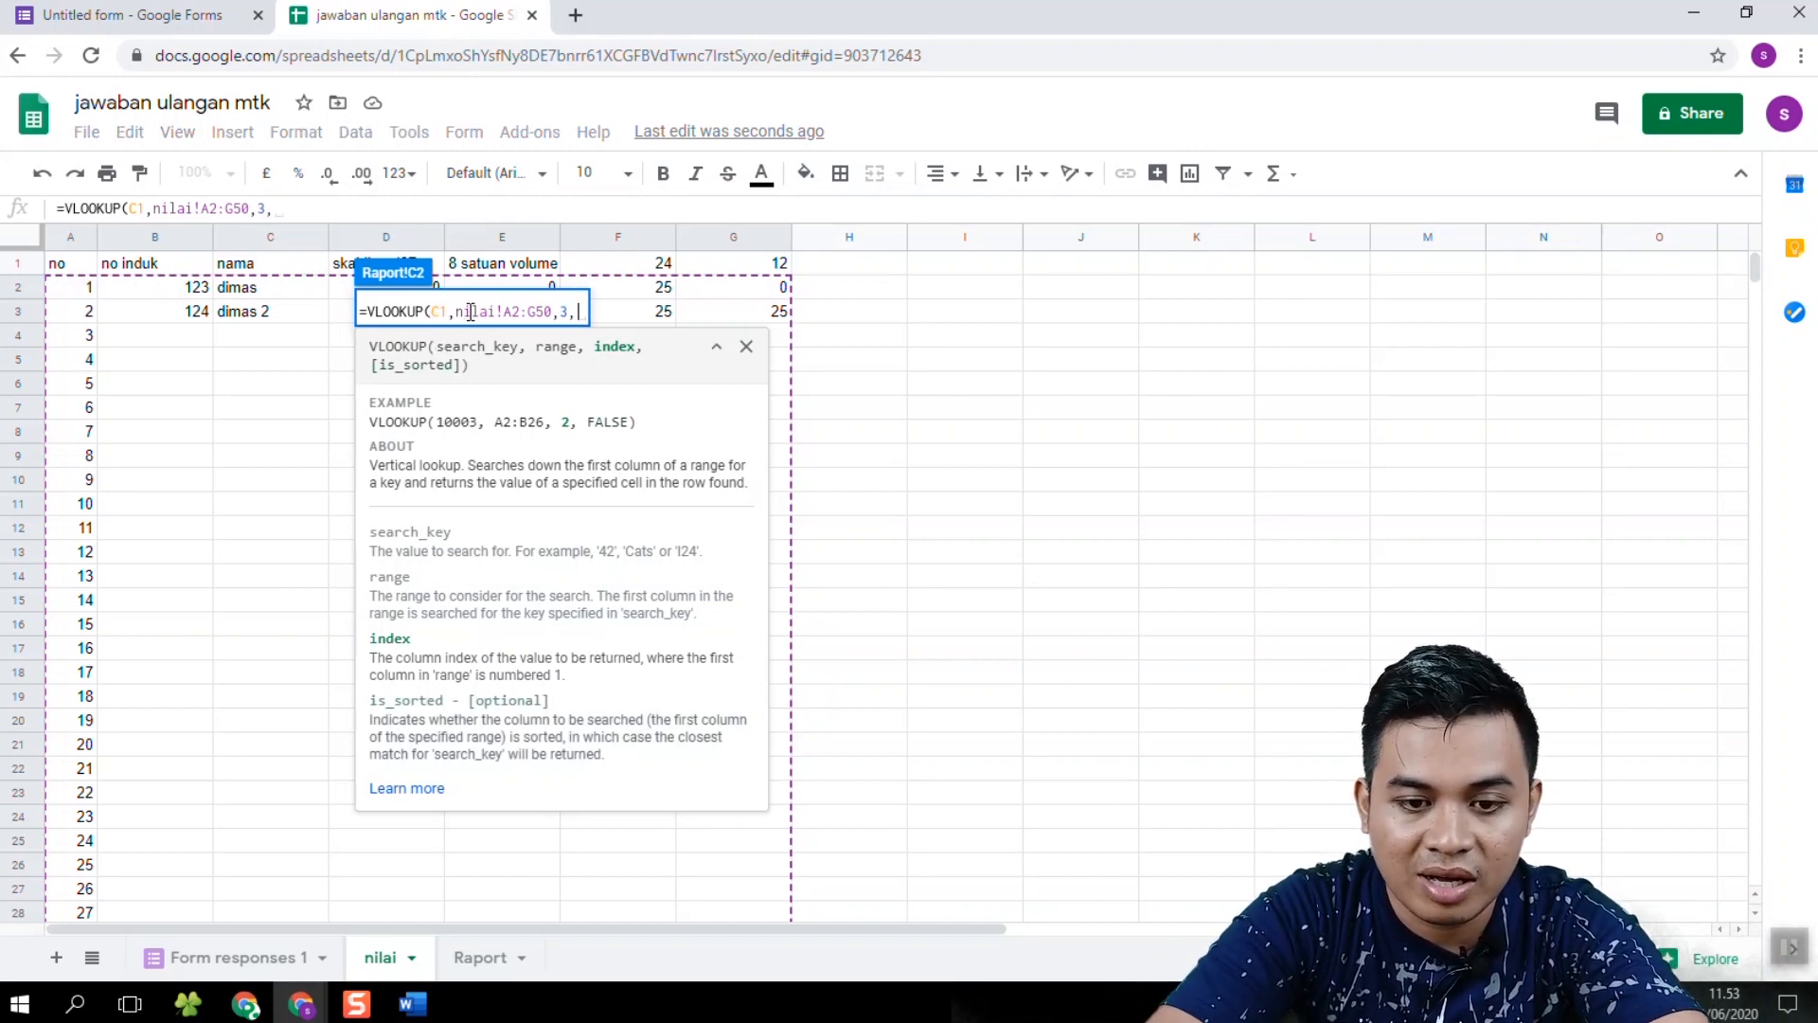
type("FALSE")
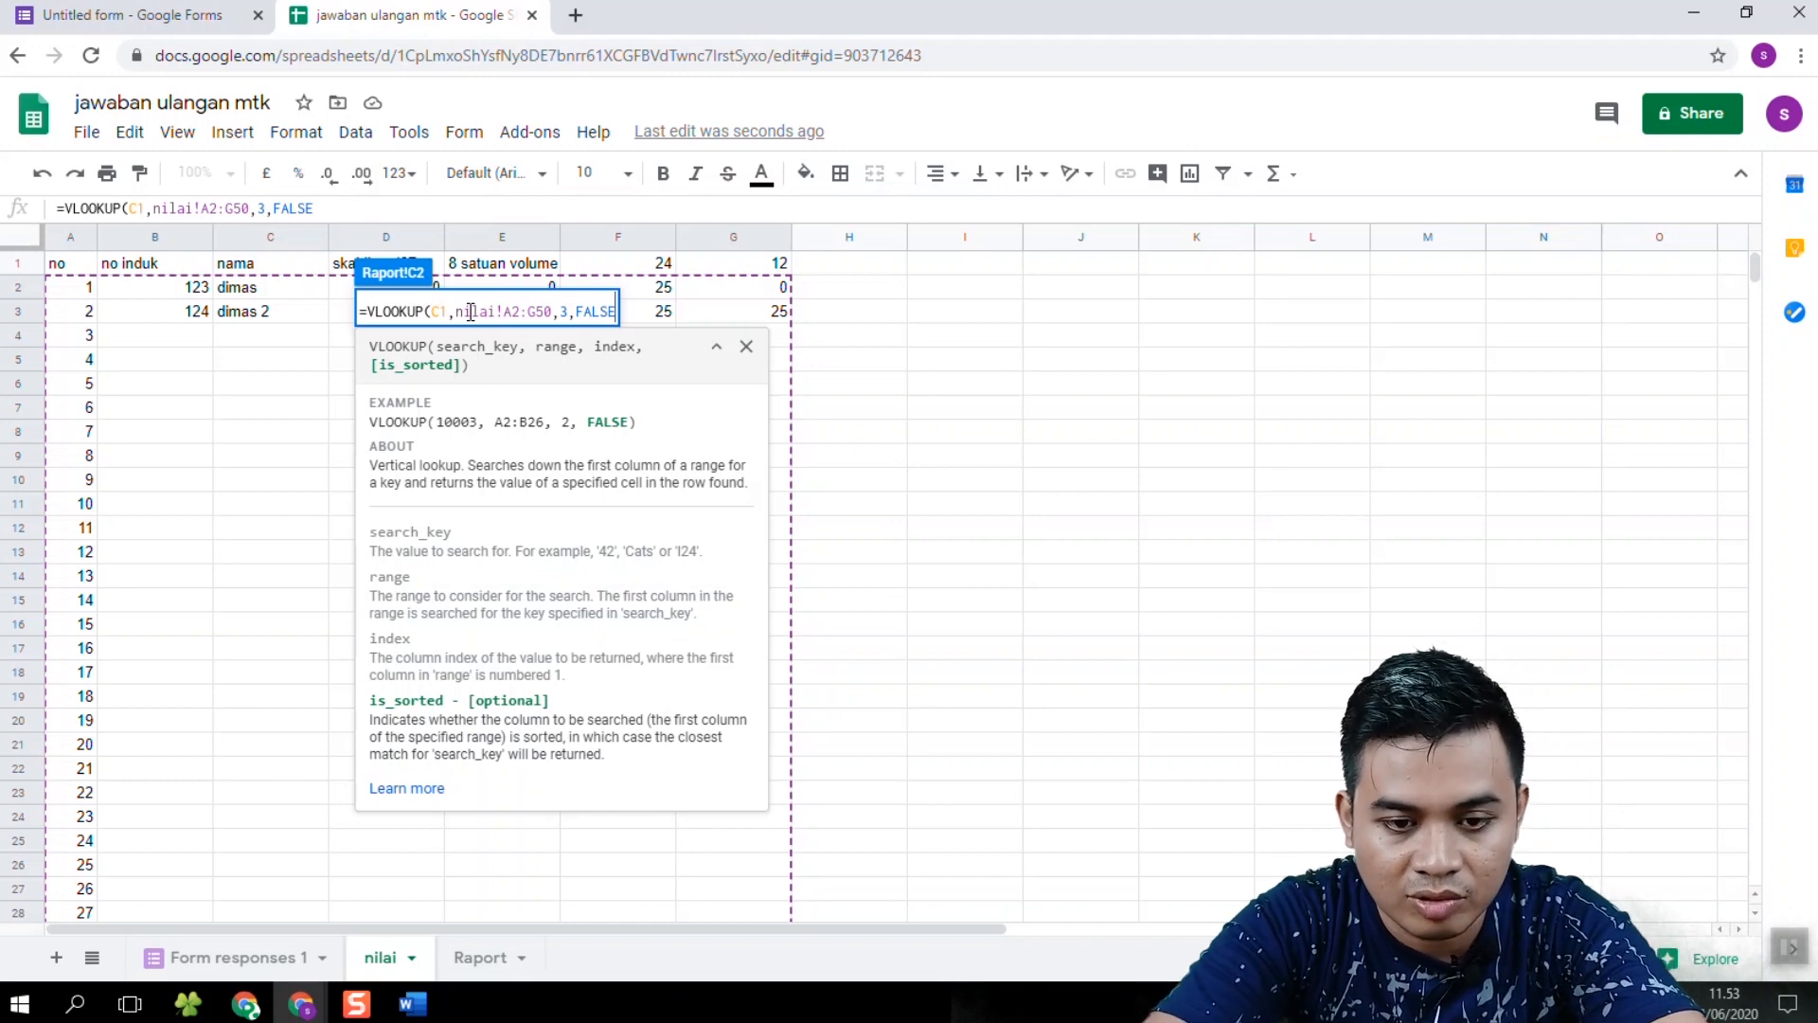
type(")")
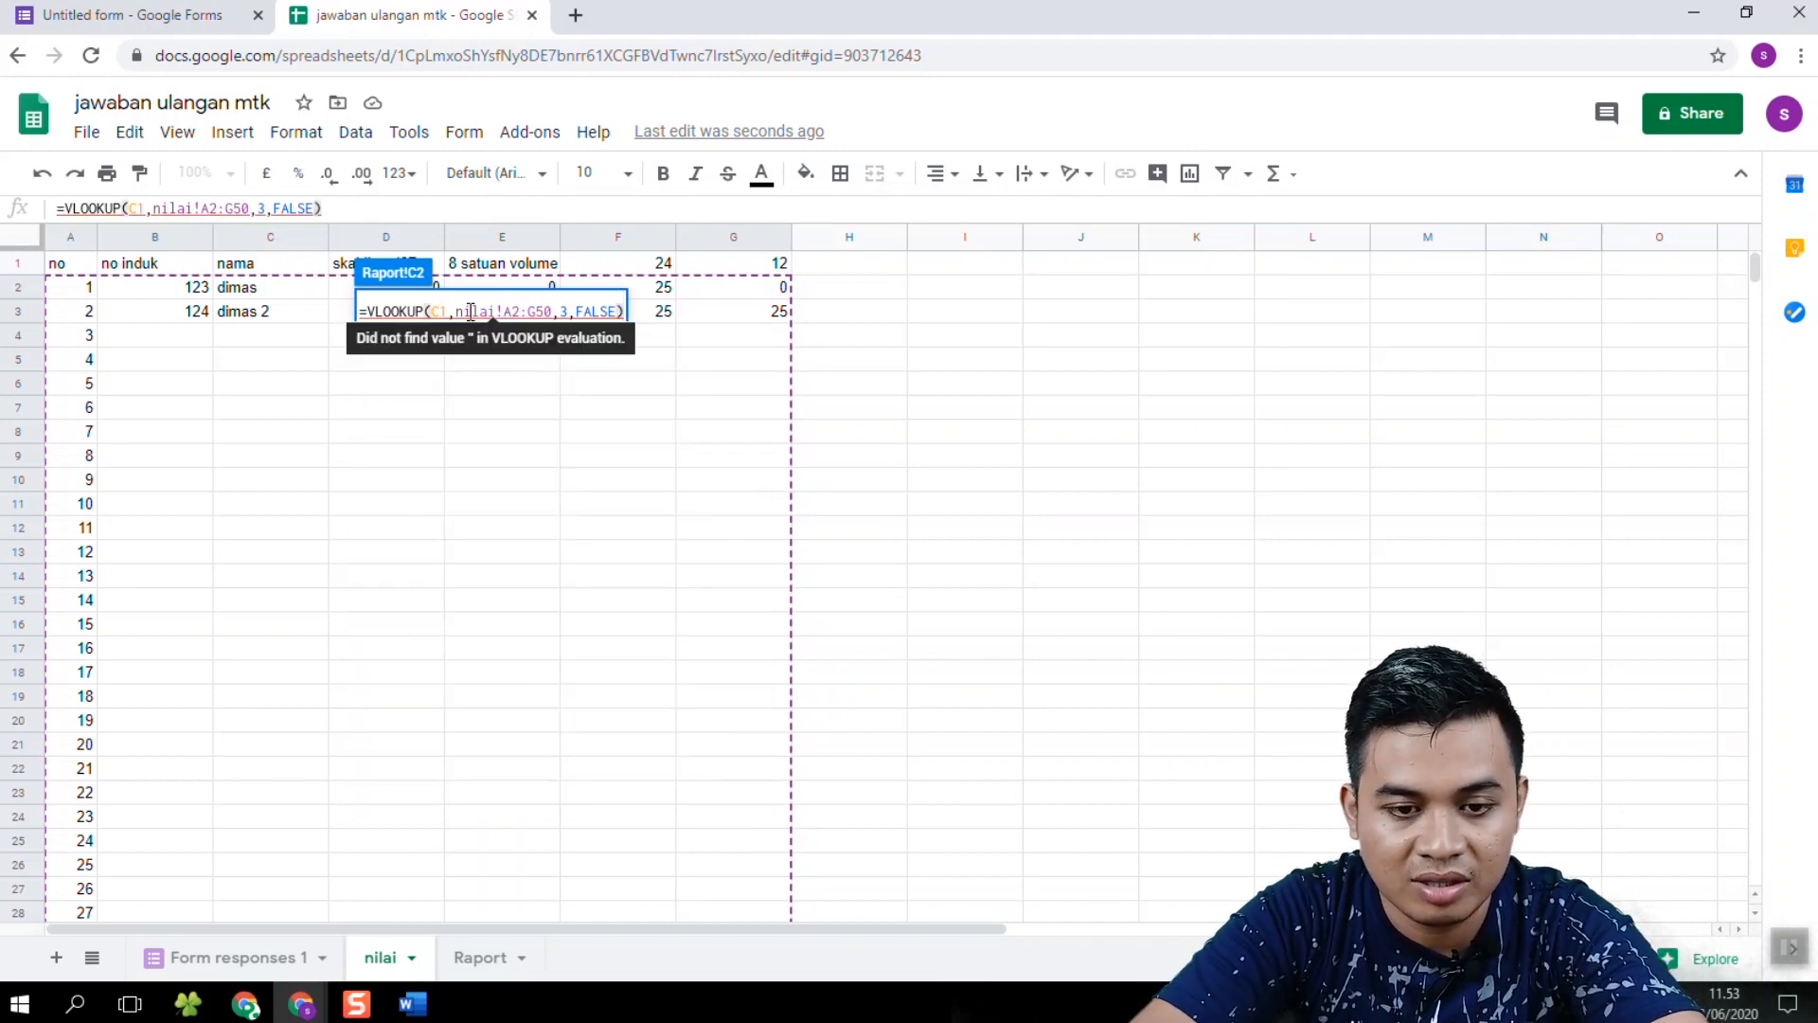
key("Return")
key("Up")
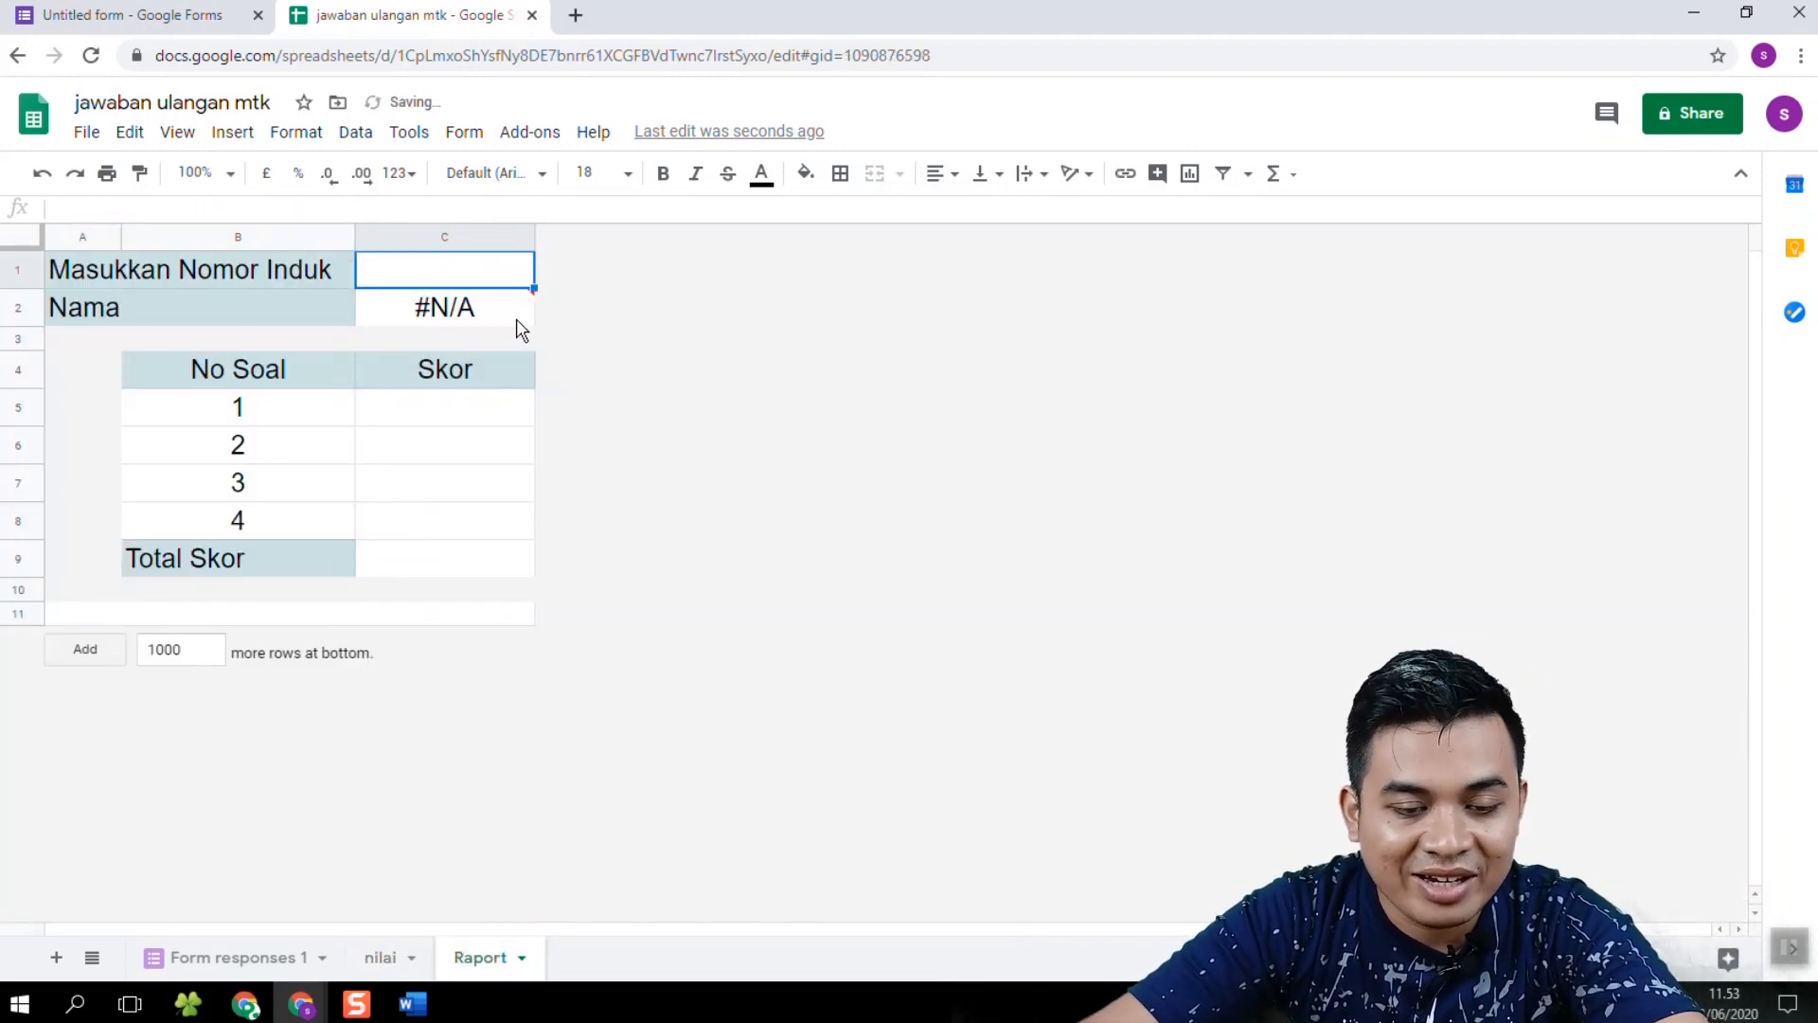
Step: Test the "Nama" lookup by entering the first listed student's number in cell C1
left_click(489, 303)
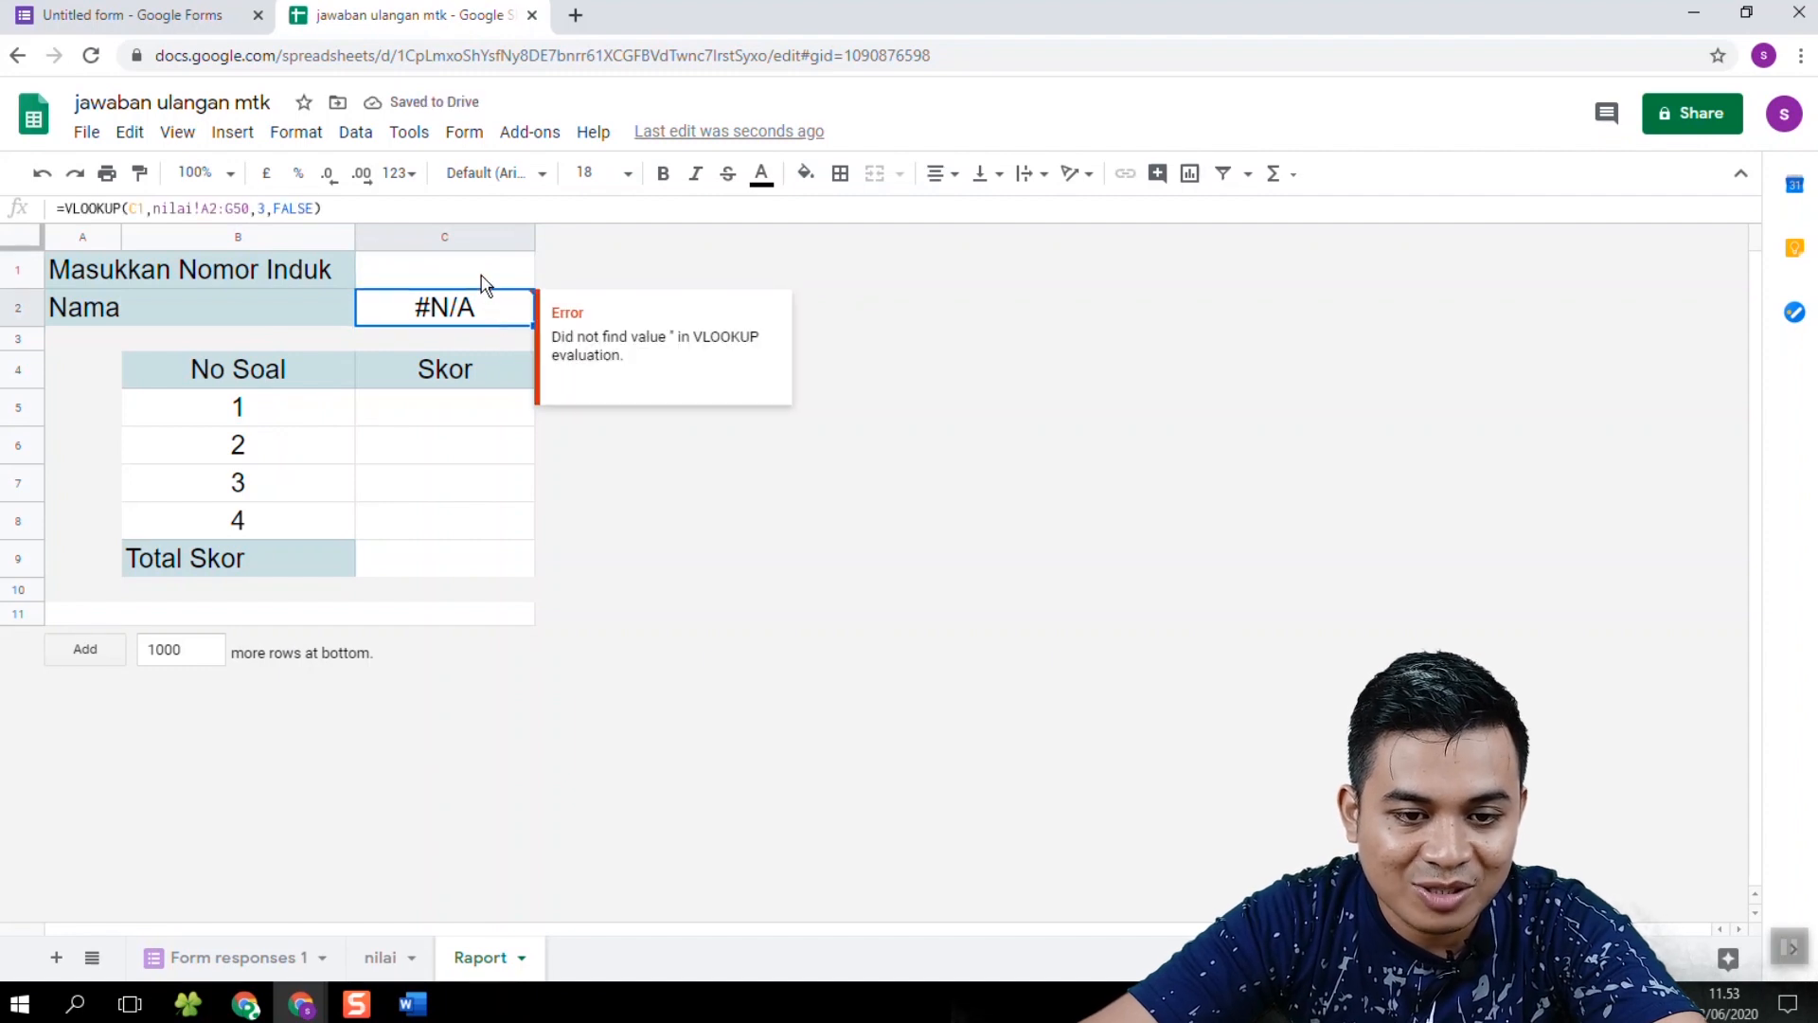
left_click(484, 275)
type("123")
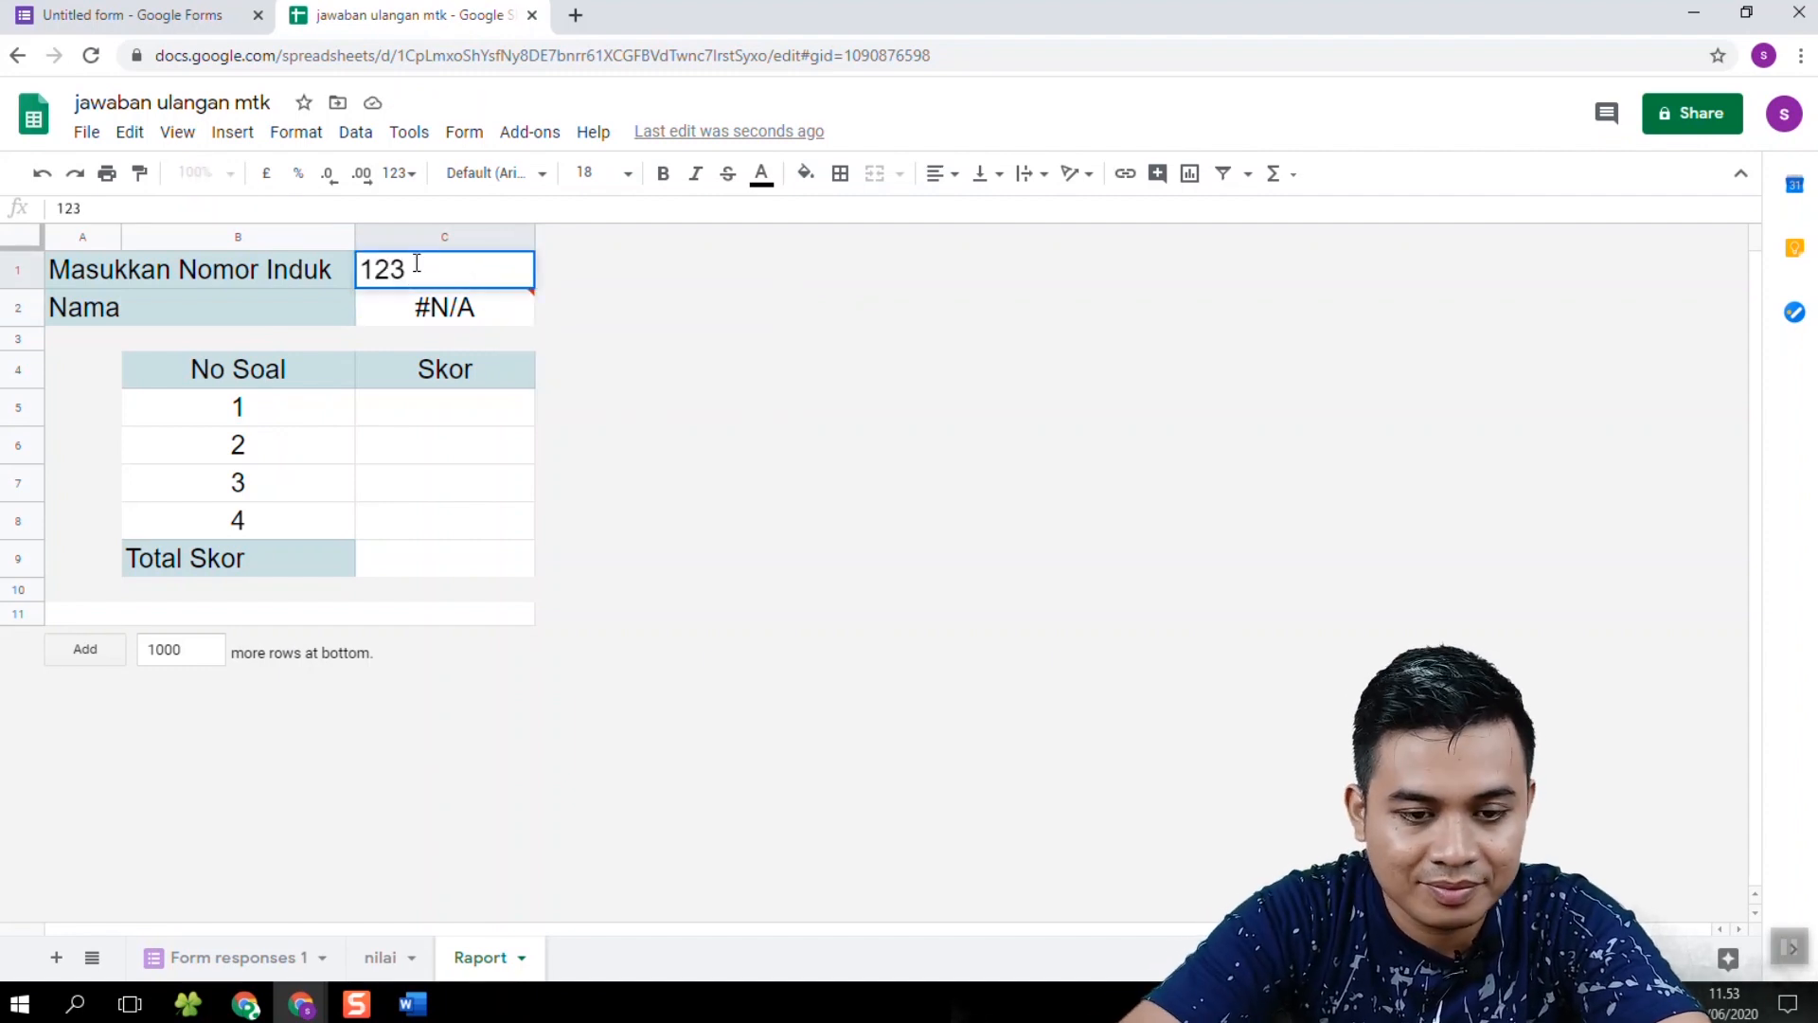
key("Return")
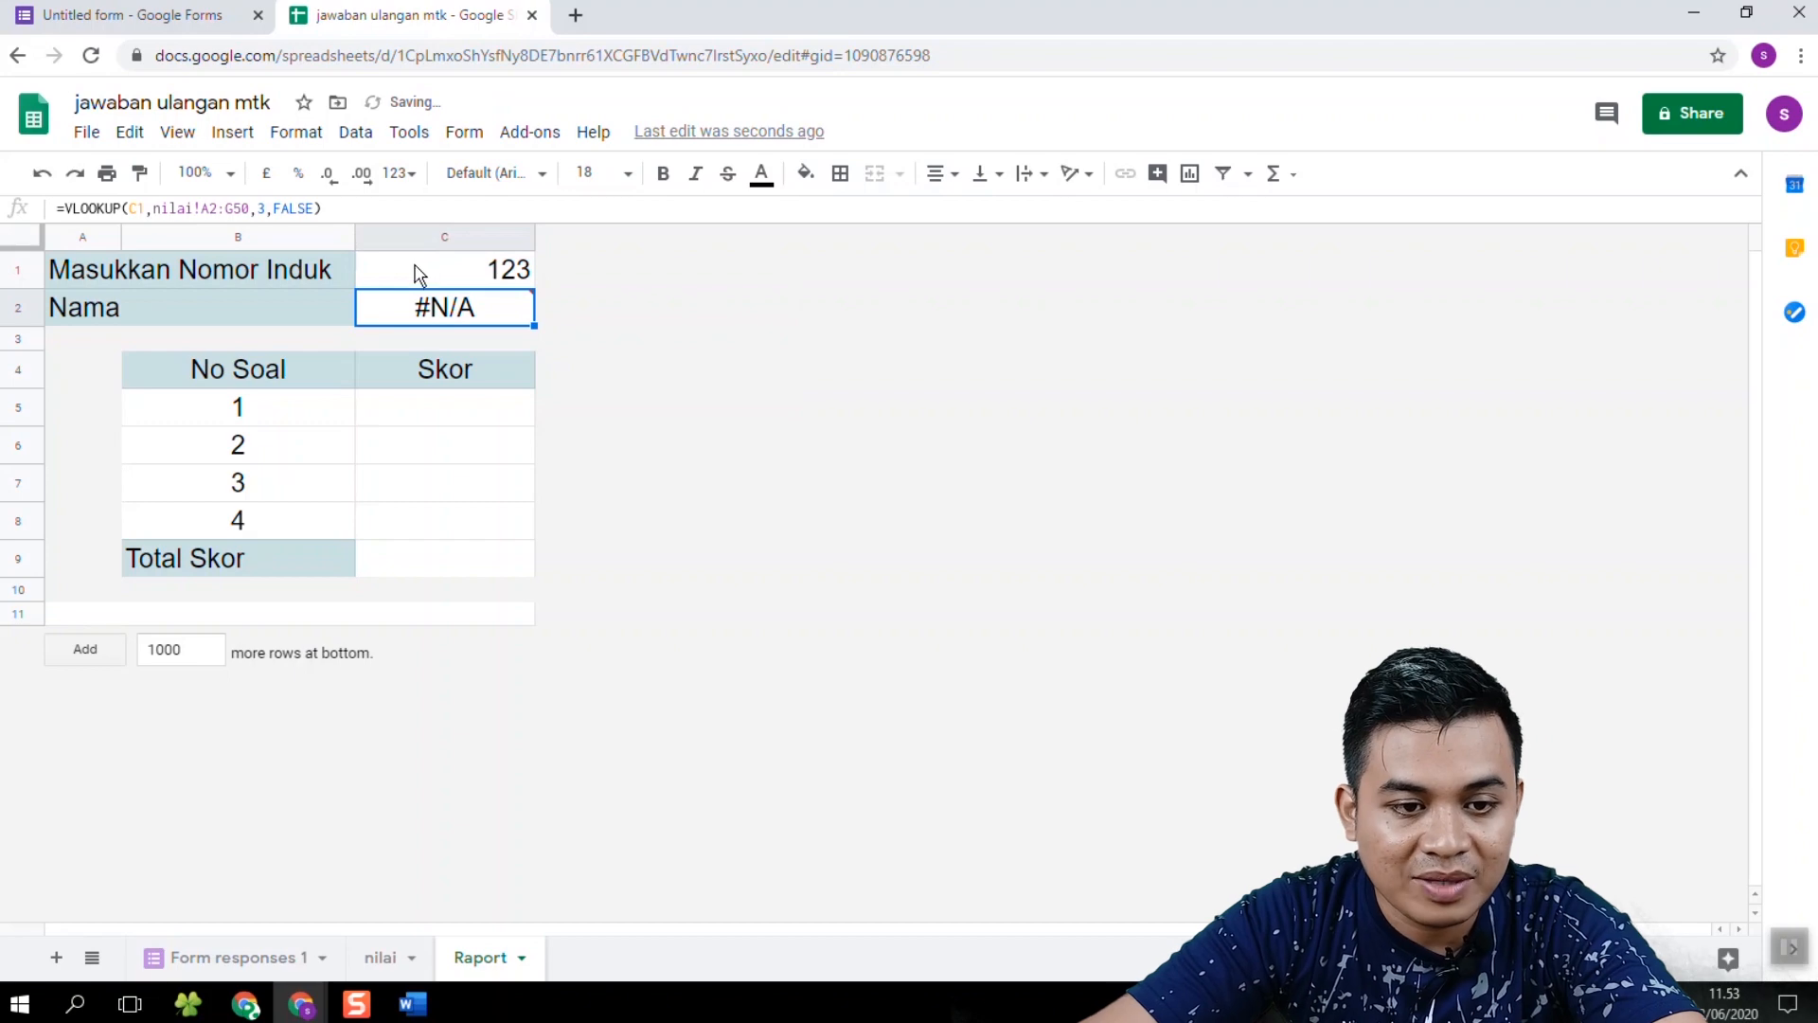
mouse_move(445, 317)
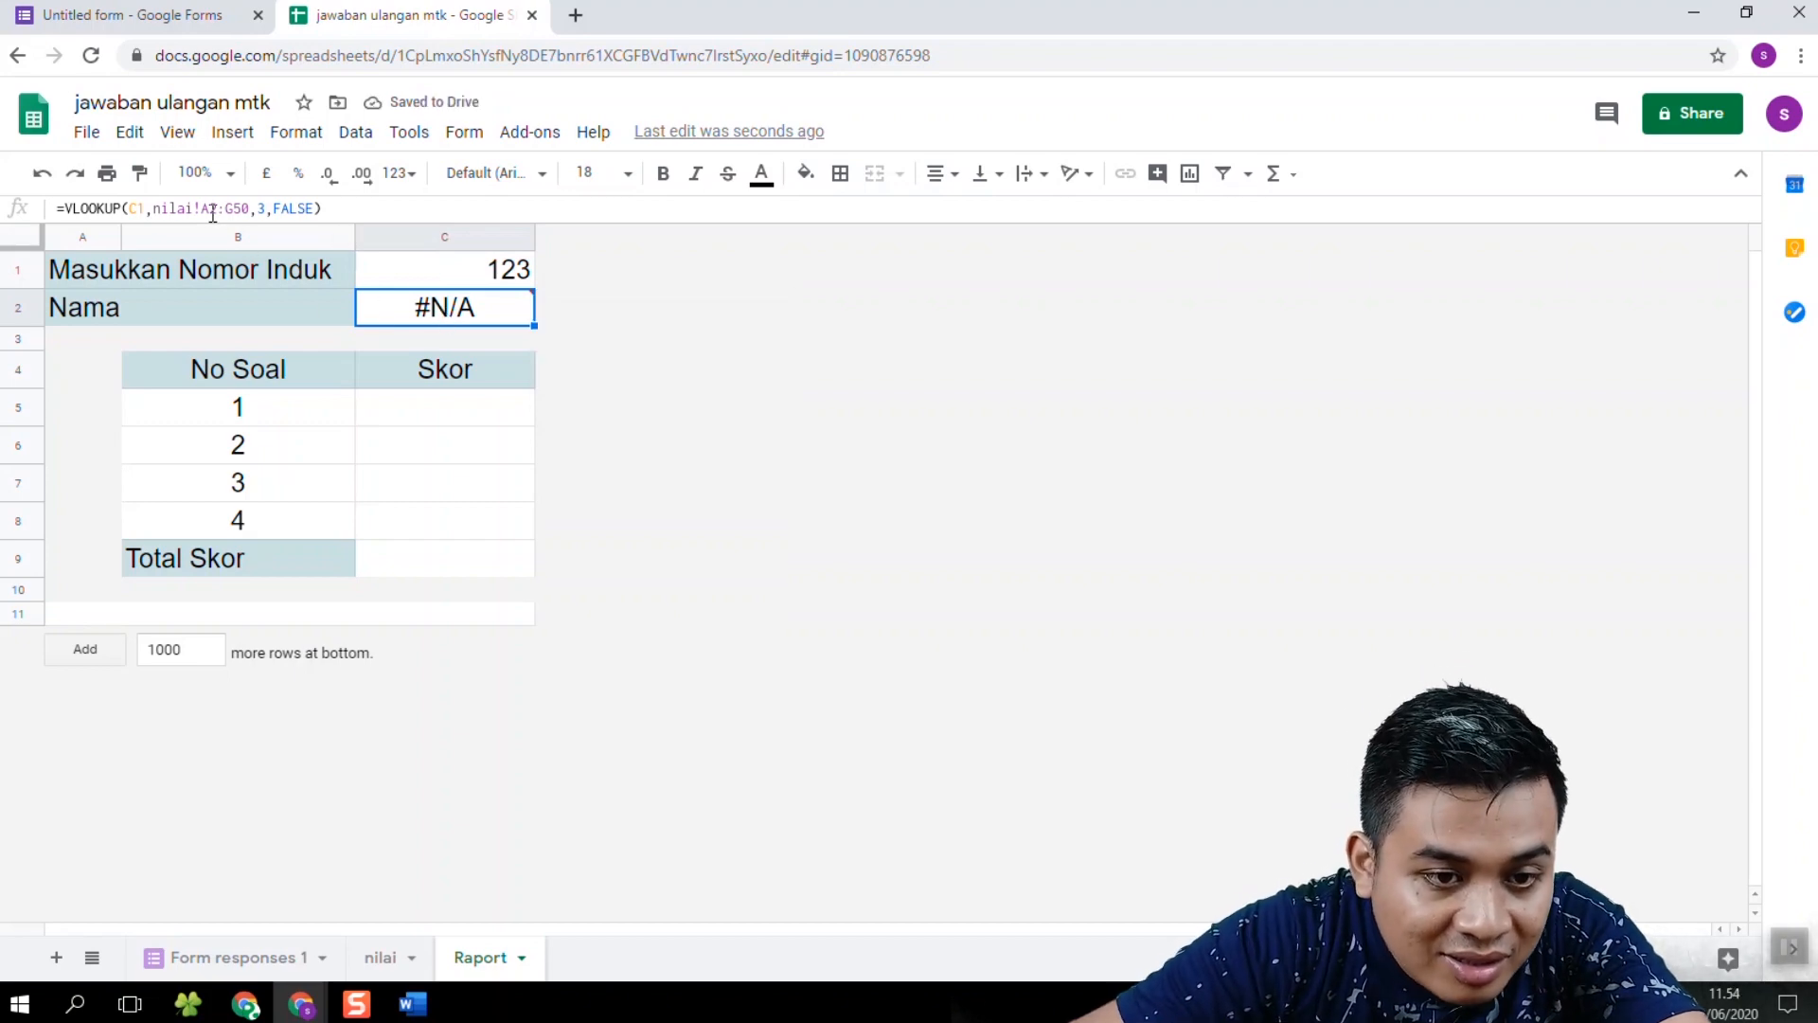
Step: Check where the no induk column sits on the nilai sheet and change the C2 lookup range to nilai!B2:G50
left_click(379, 957)
left_click(176, 294)
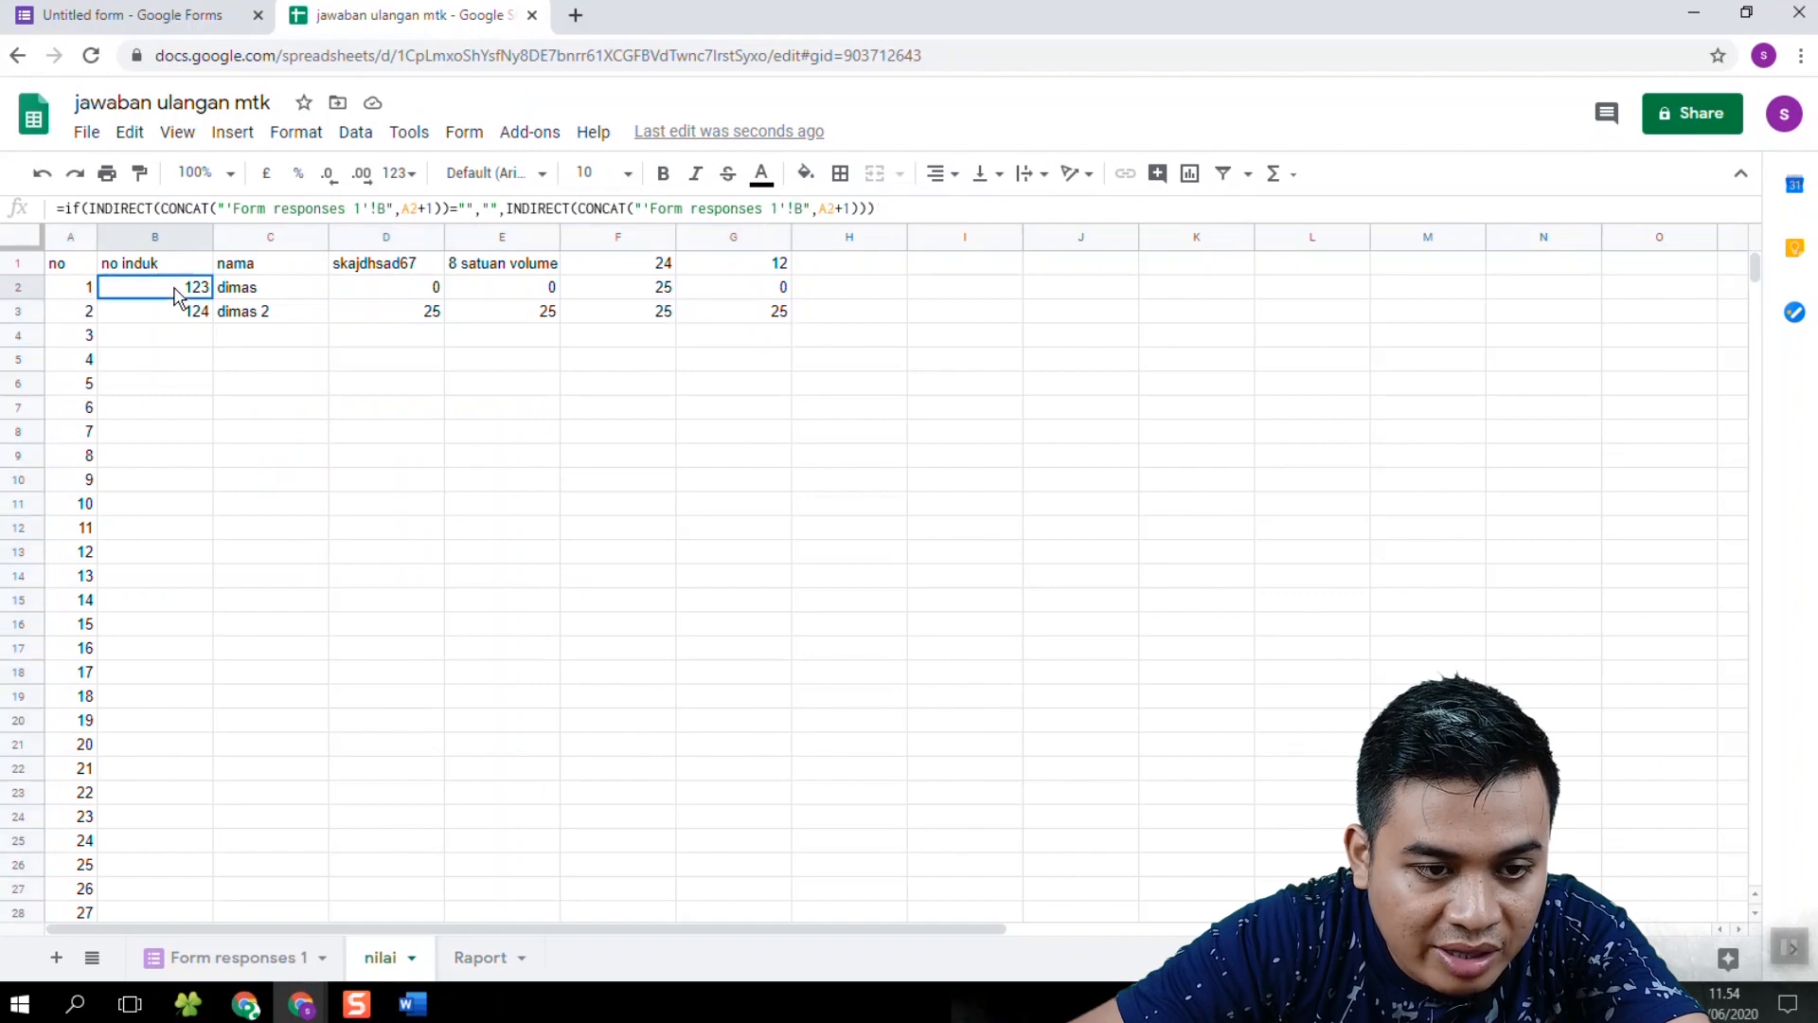
left_click(478, 957)
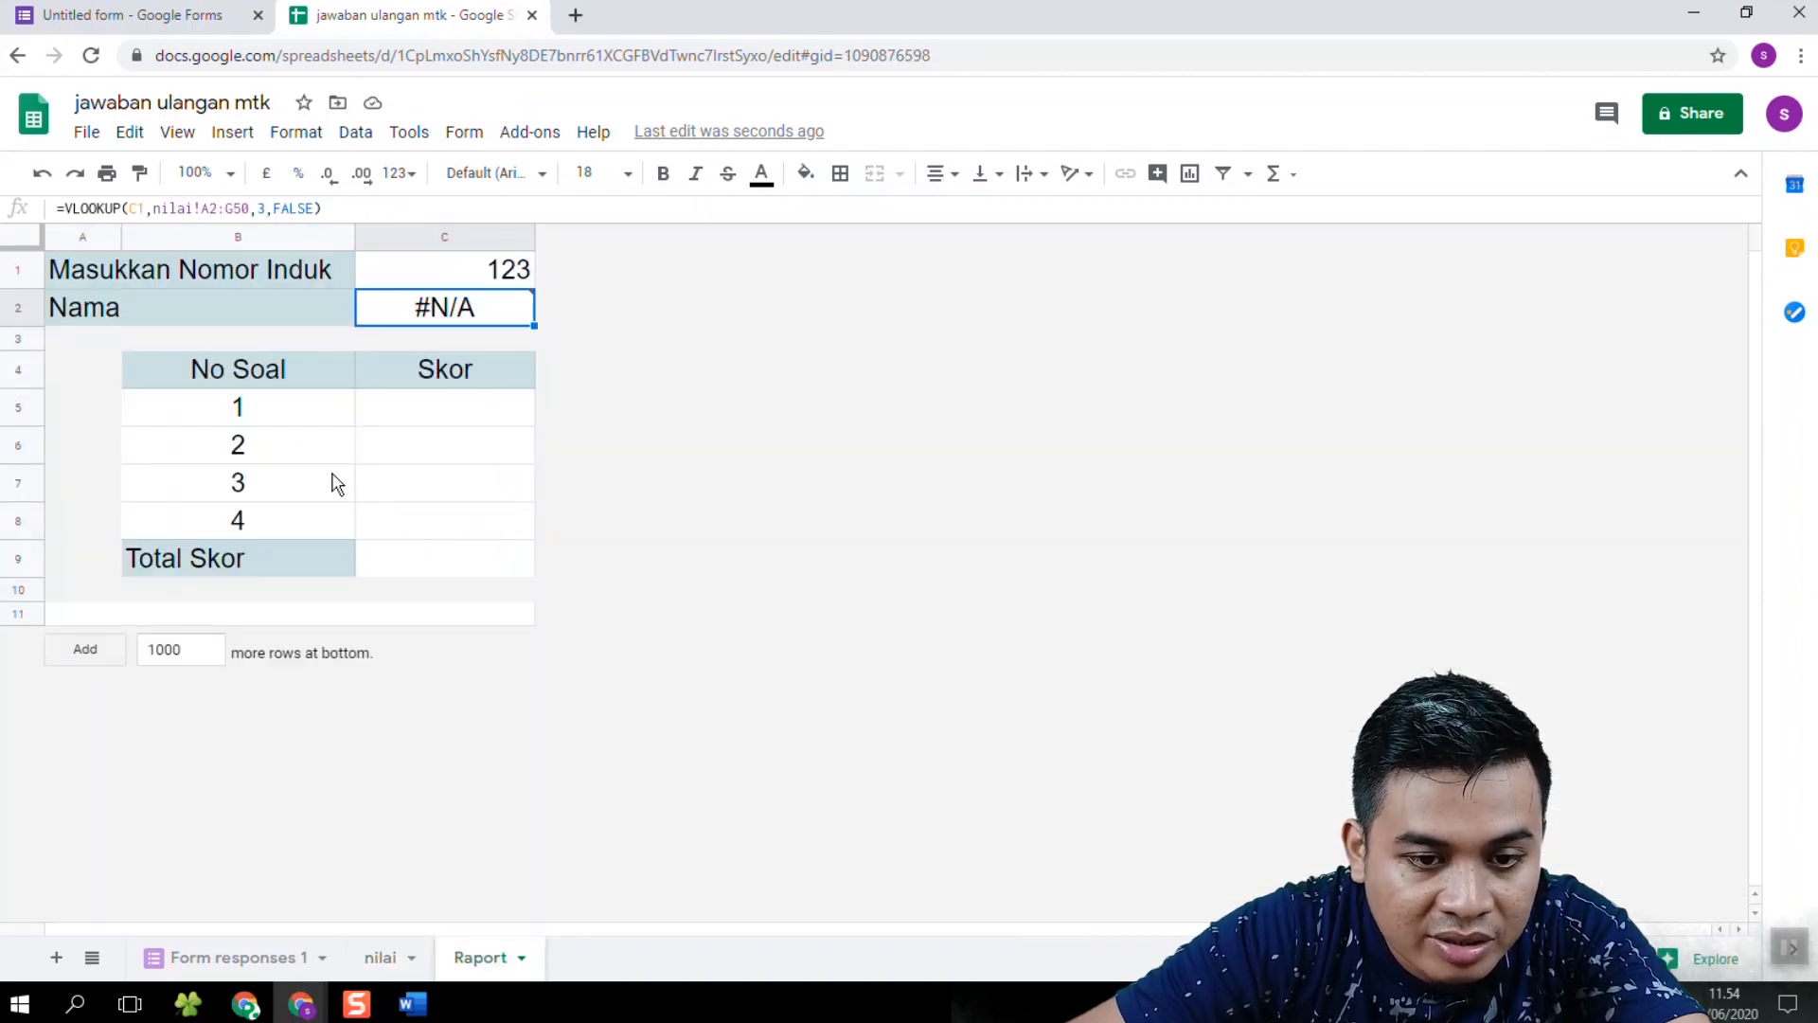
left_click(217, 206)
key("BackSpace")
type("B")
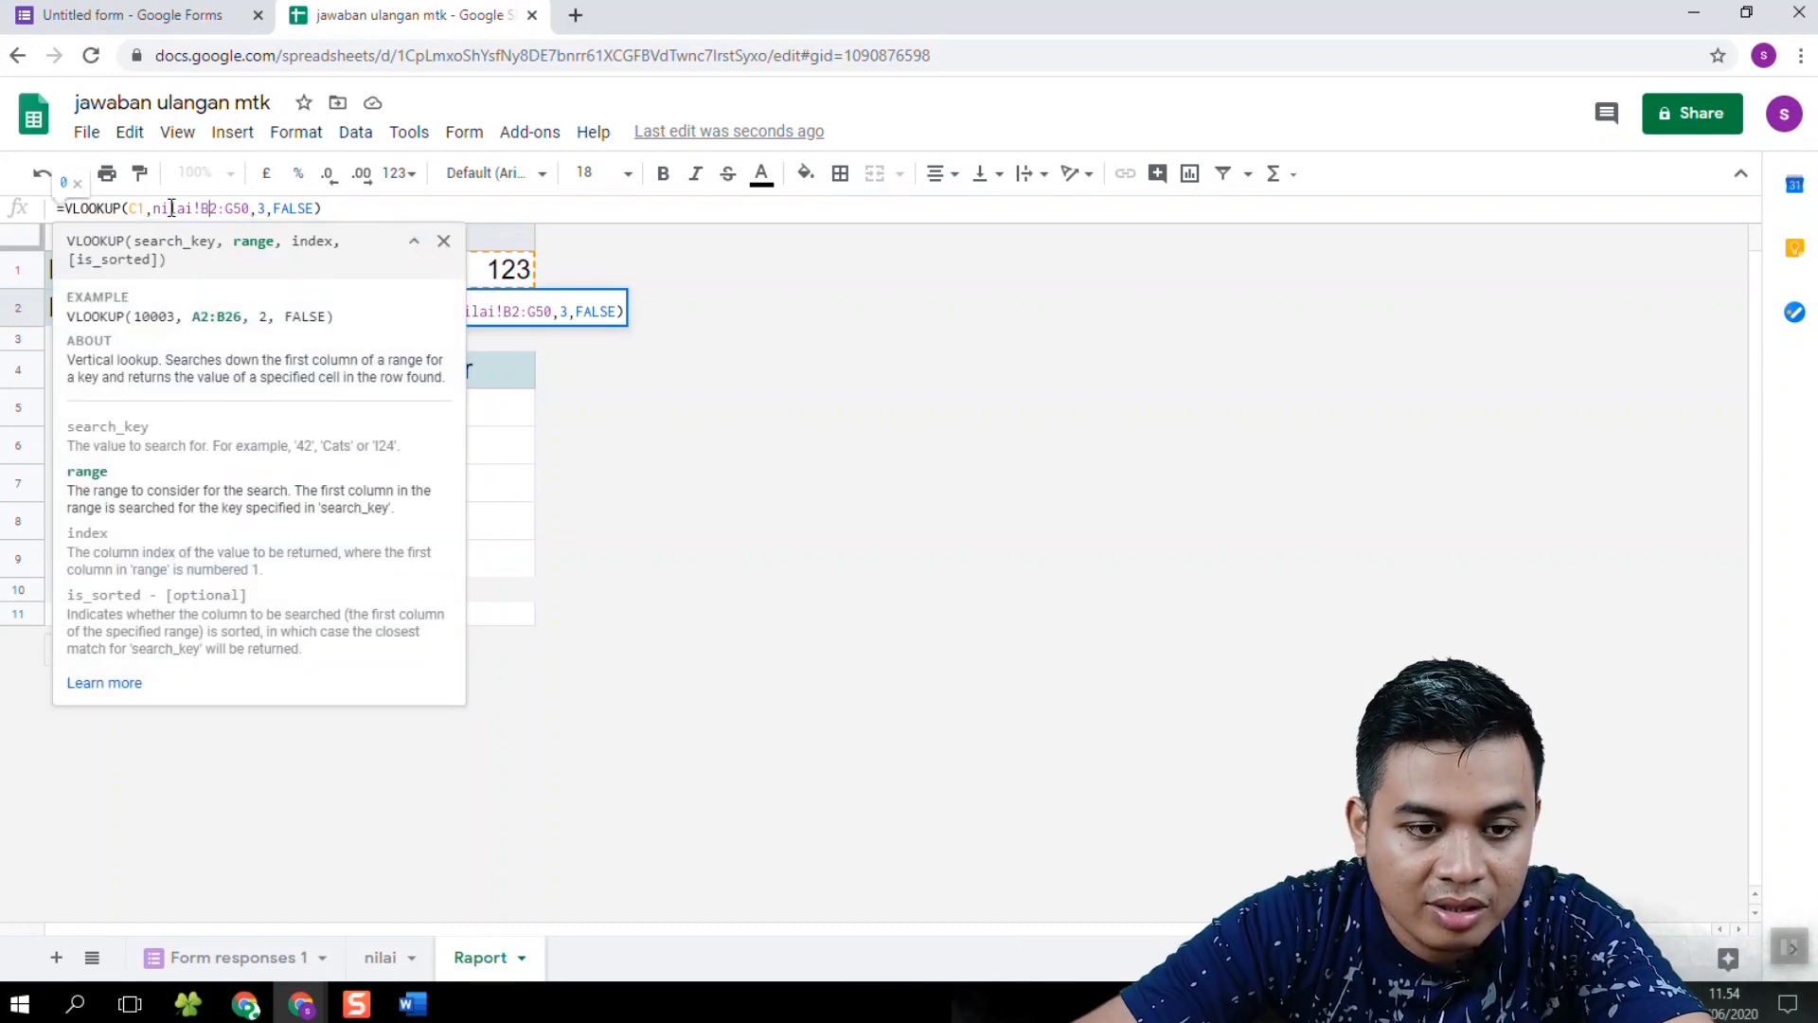
key("Return")
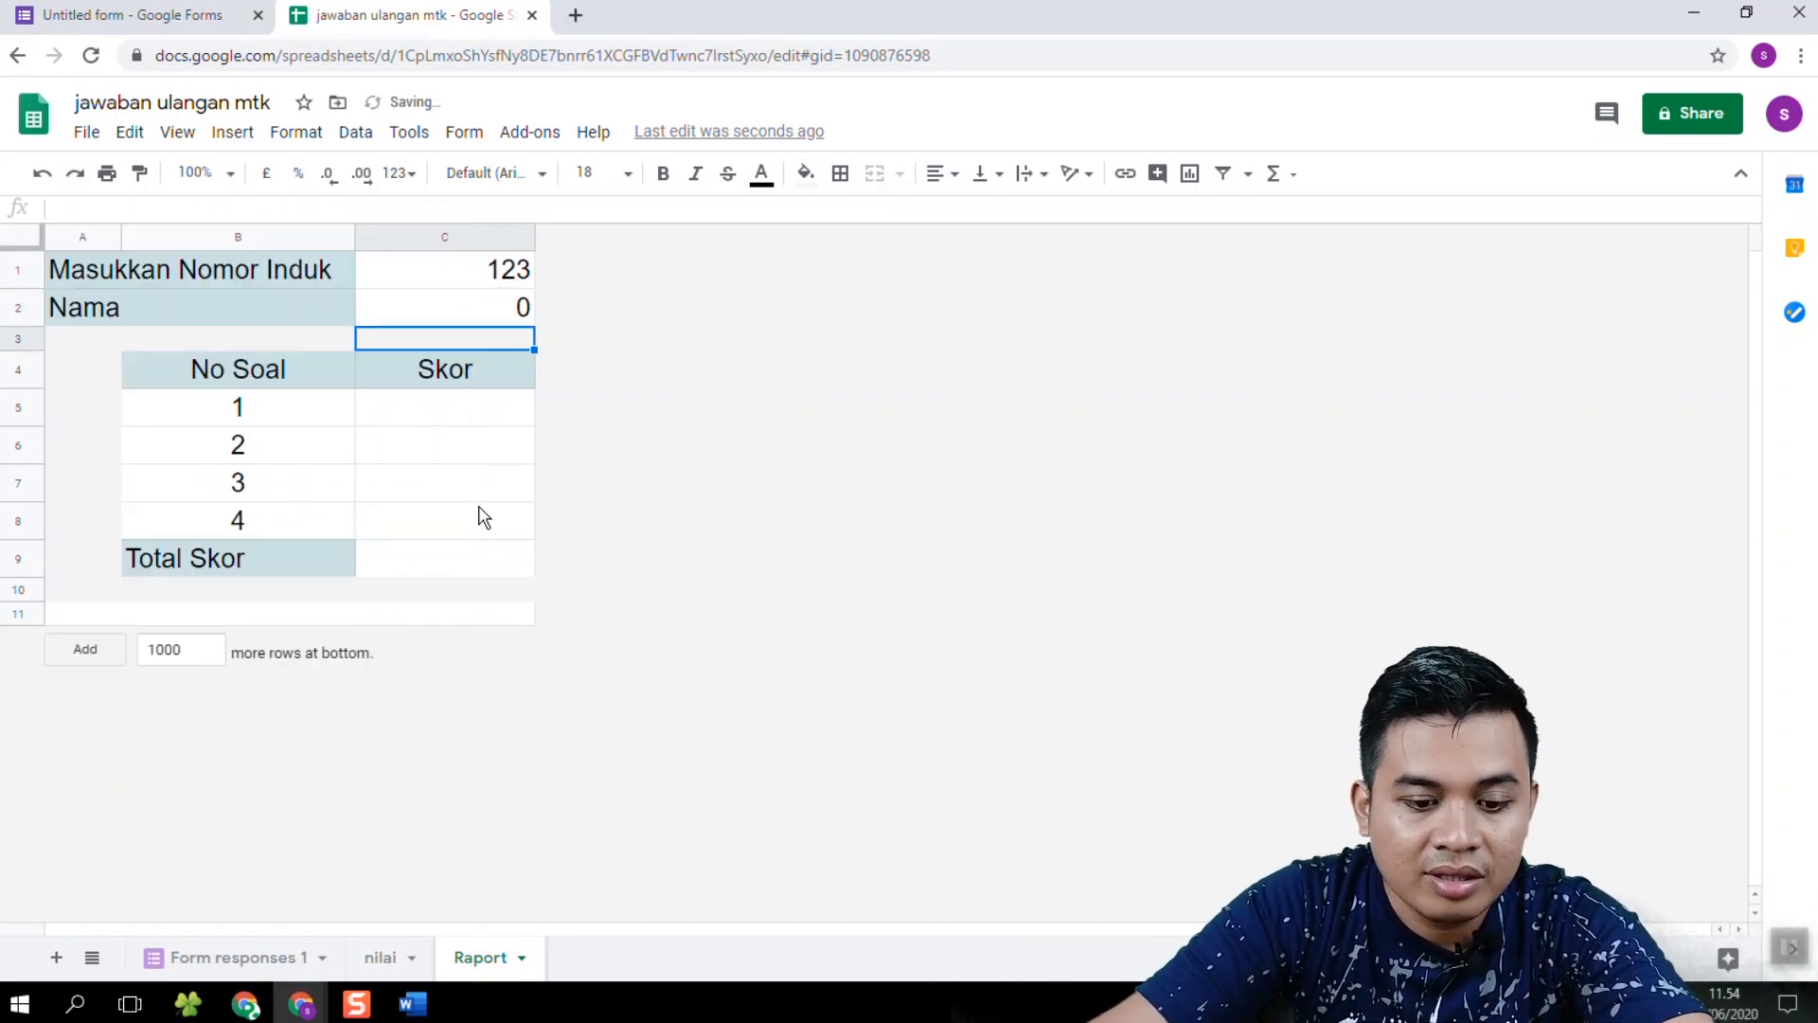
Step: Examine the nilai sheet's no, no induk and remaining columns to verify which block the lookup range covers
left_click(384, 957)
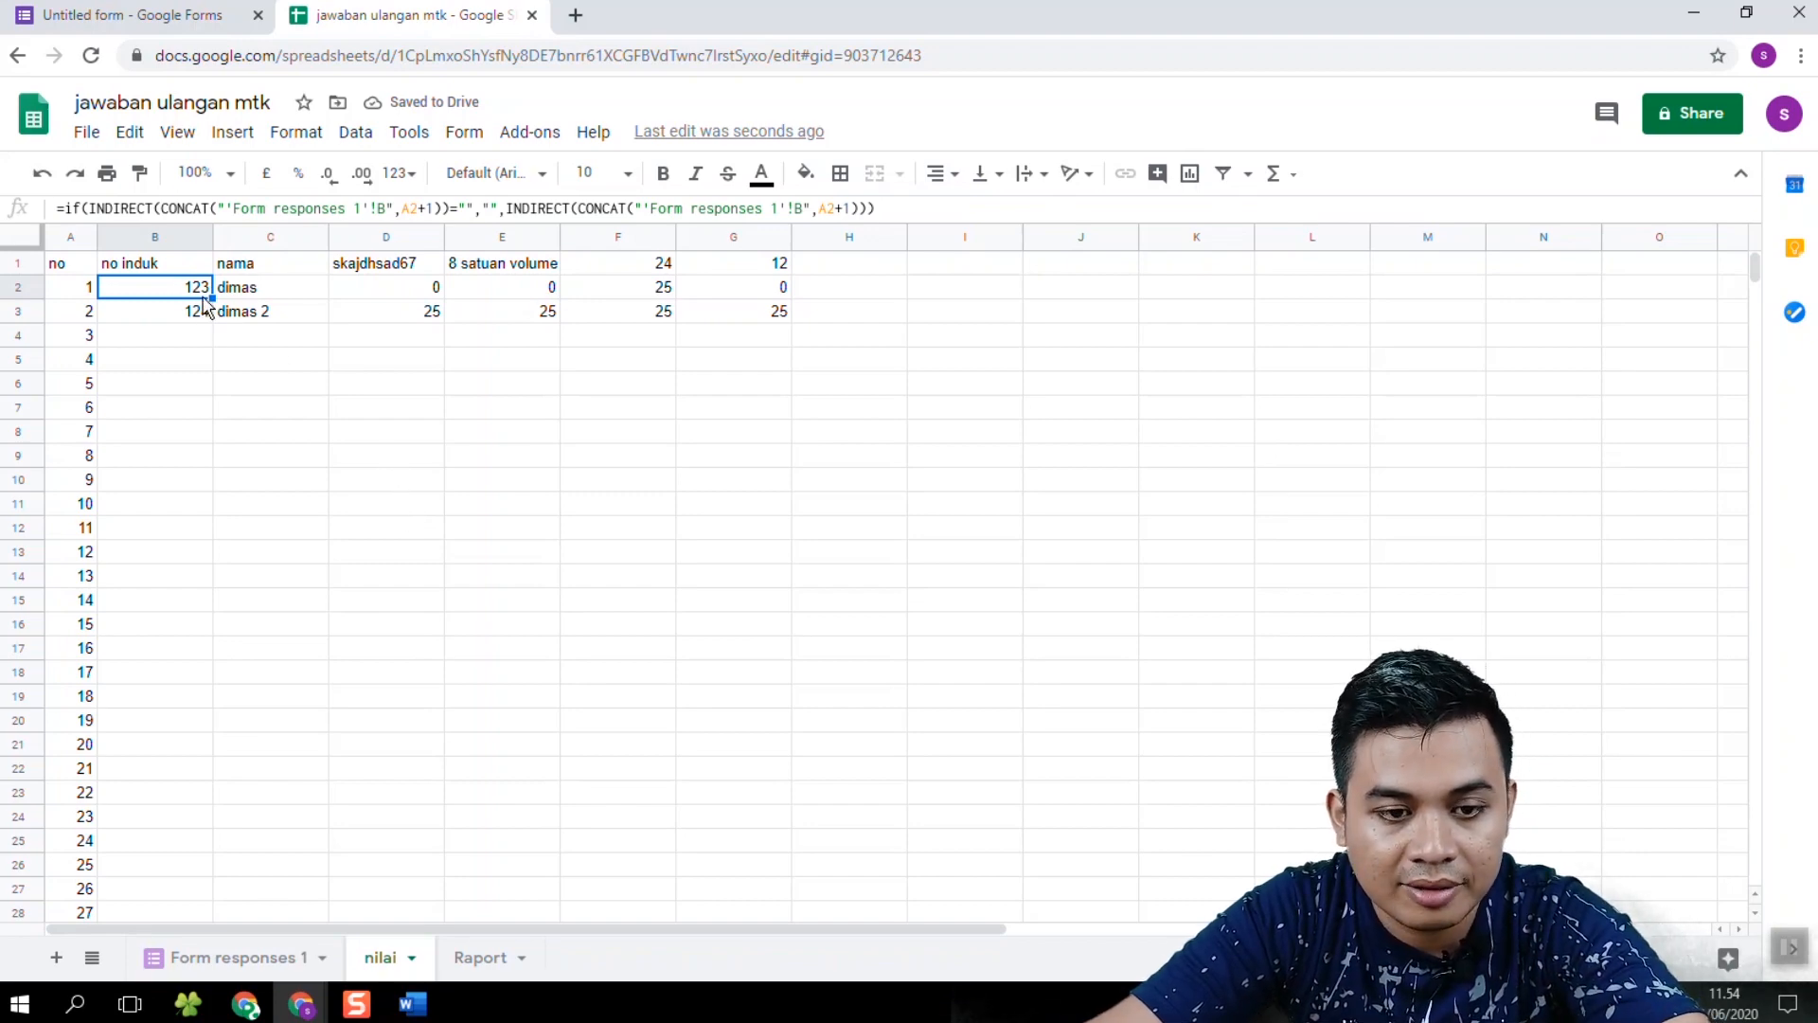
left_click(71, 287)
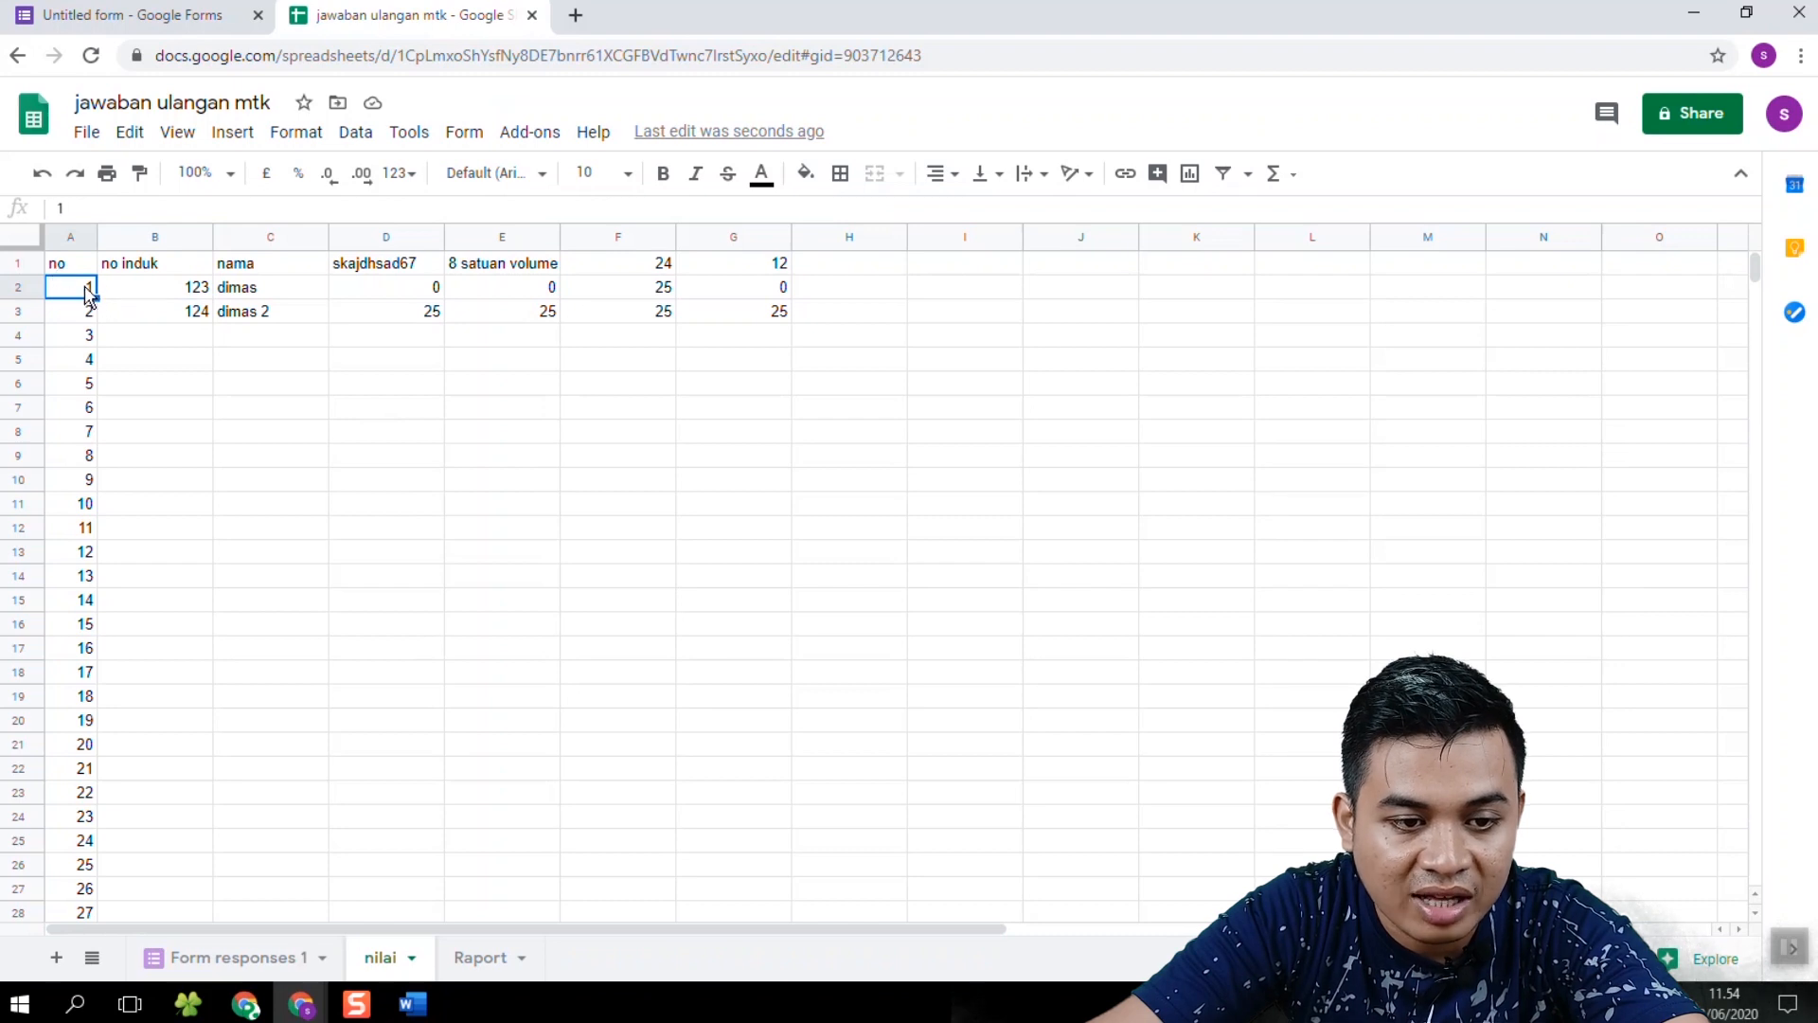
left_click(144, 292)
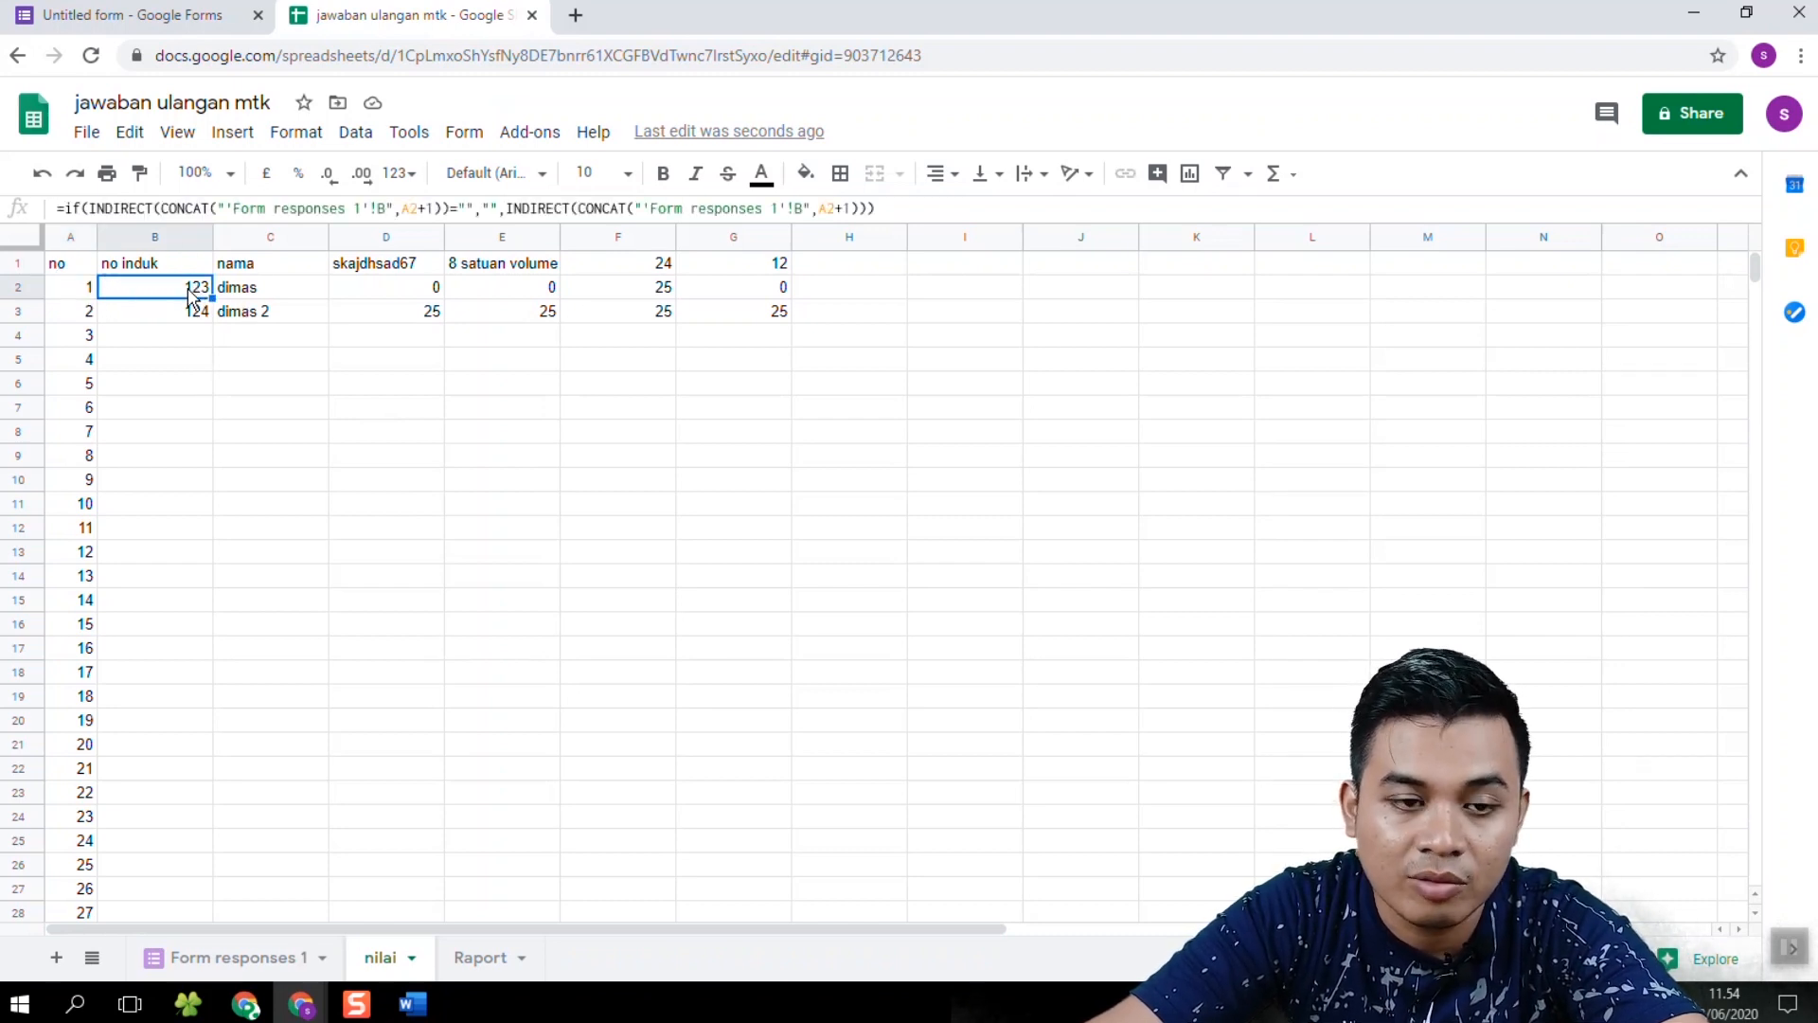
left_click_drag(173, 298, 747, 872)
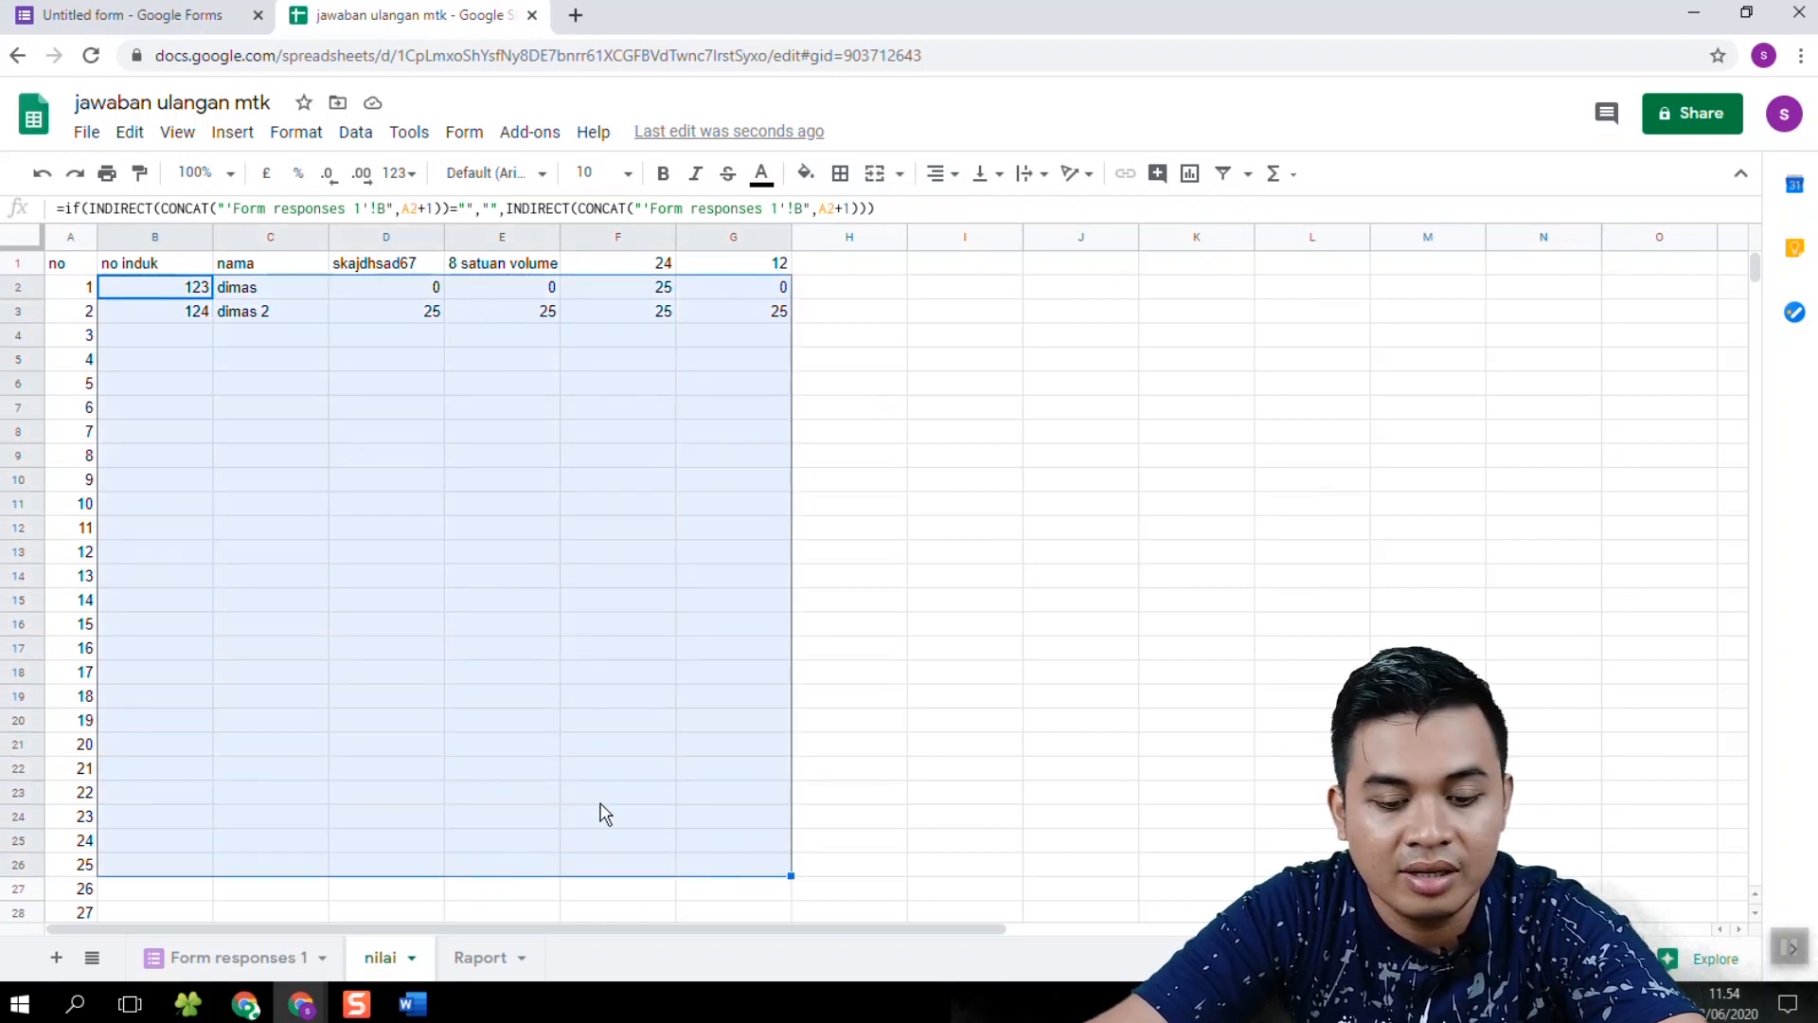
left_click(485, 959)
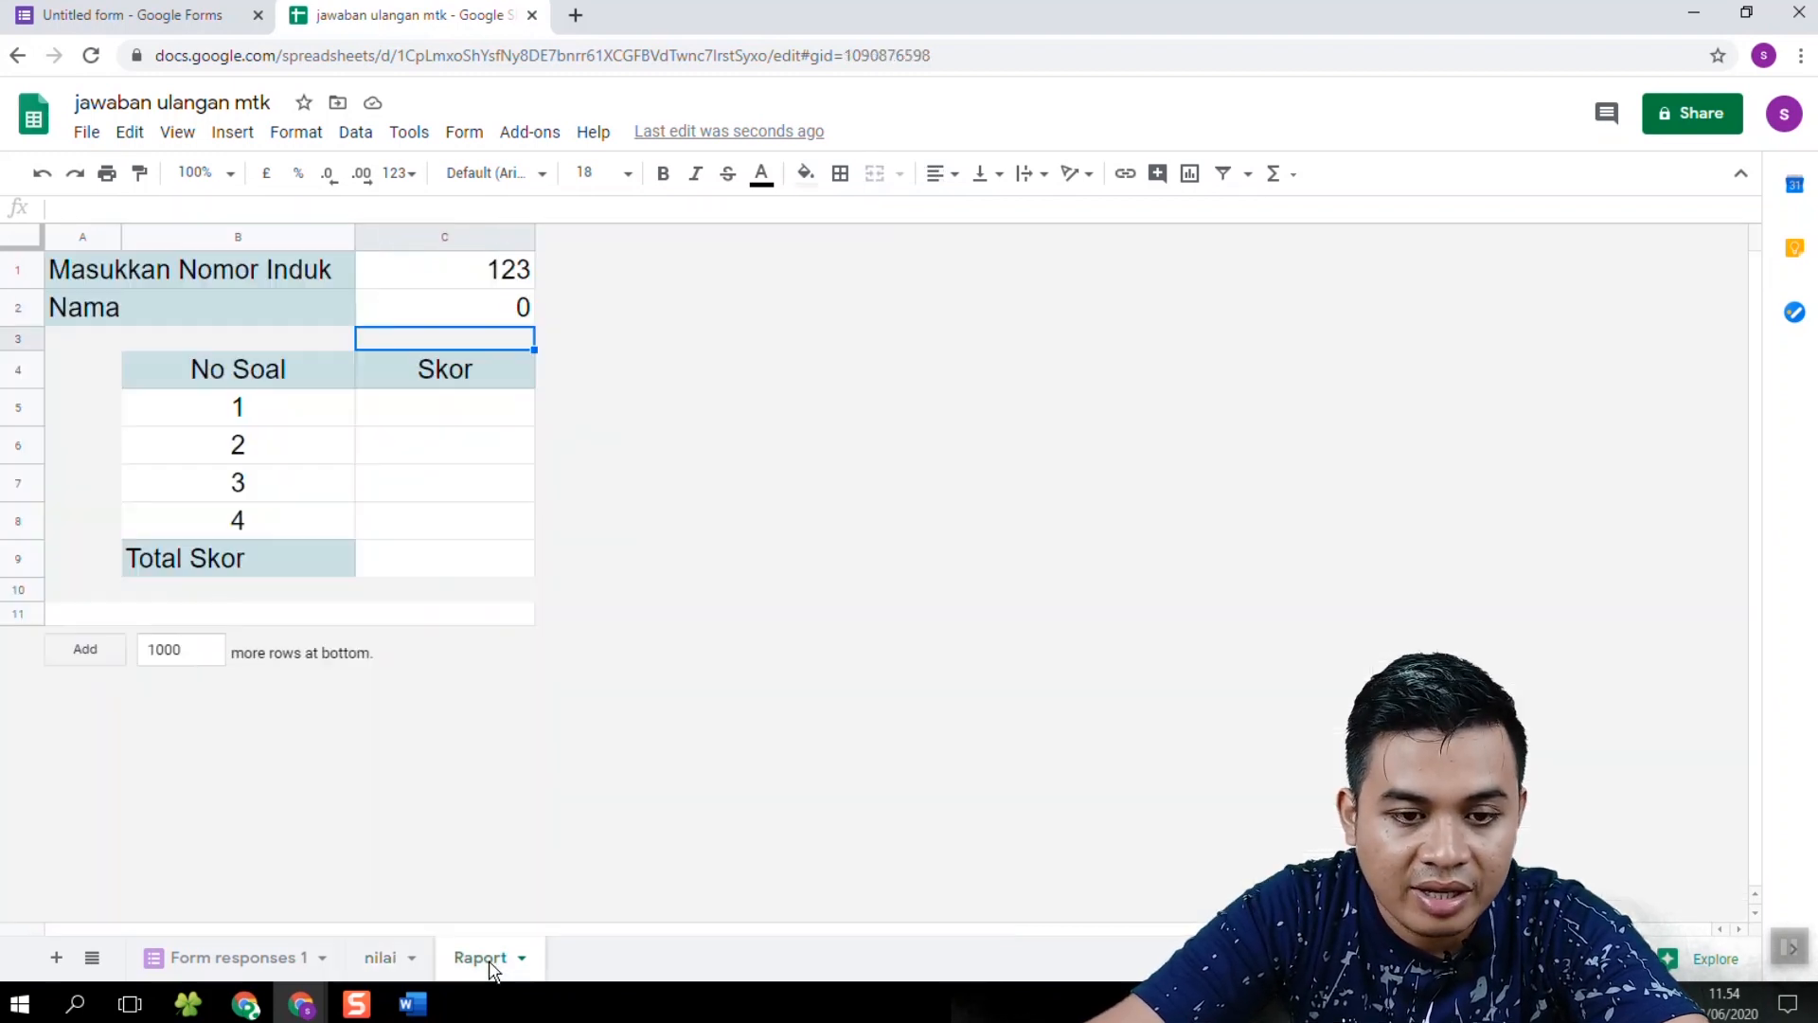
Step: Count the nama column's position from no induk on the nilai sheet and set the C2 lookup's column index to 2
left_click(502, 315)
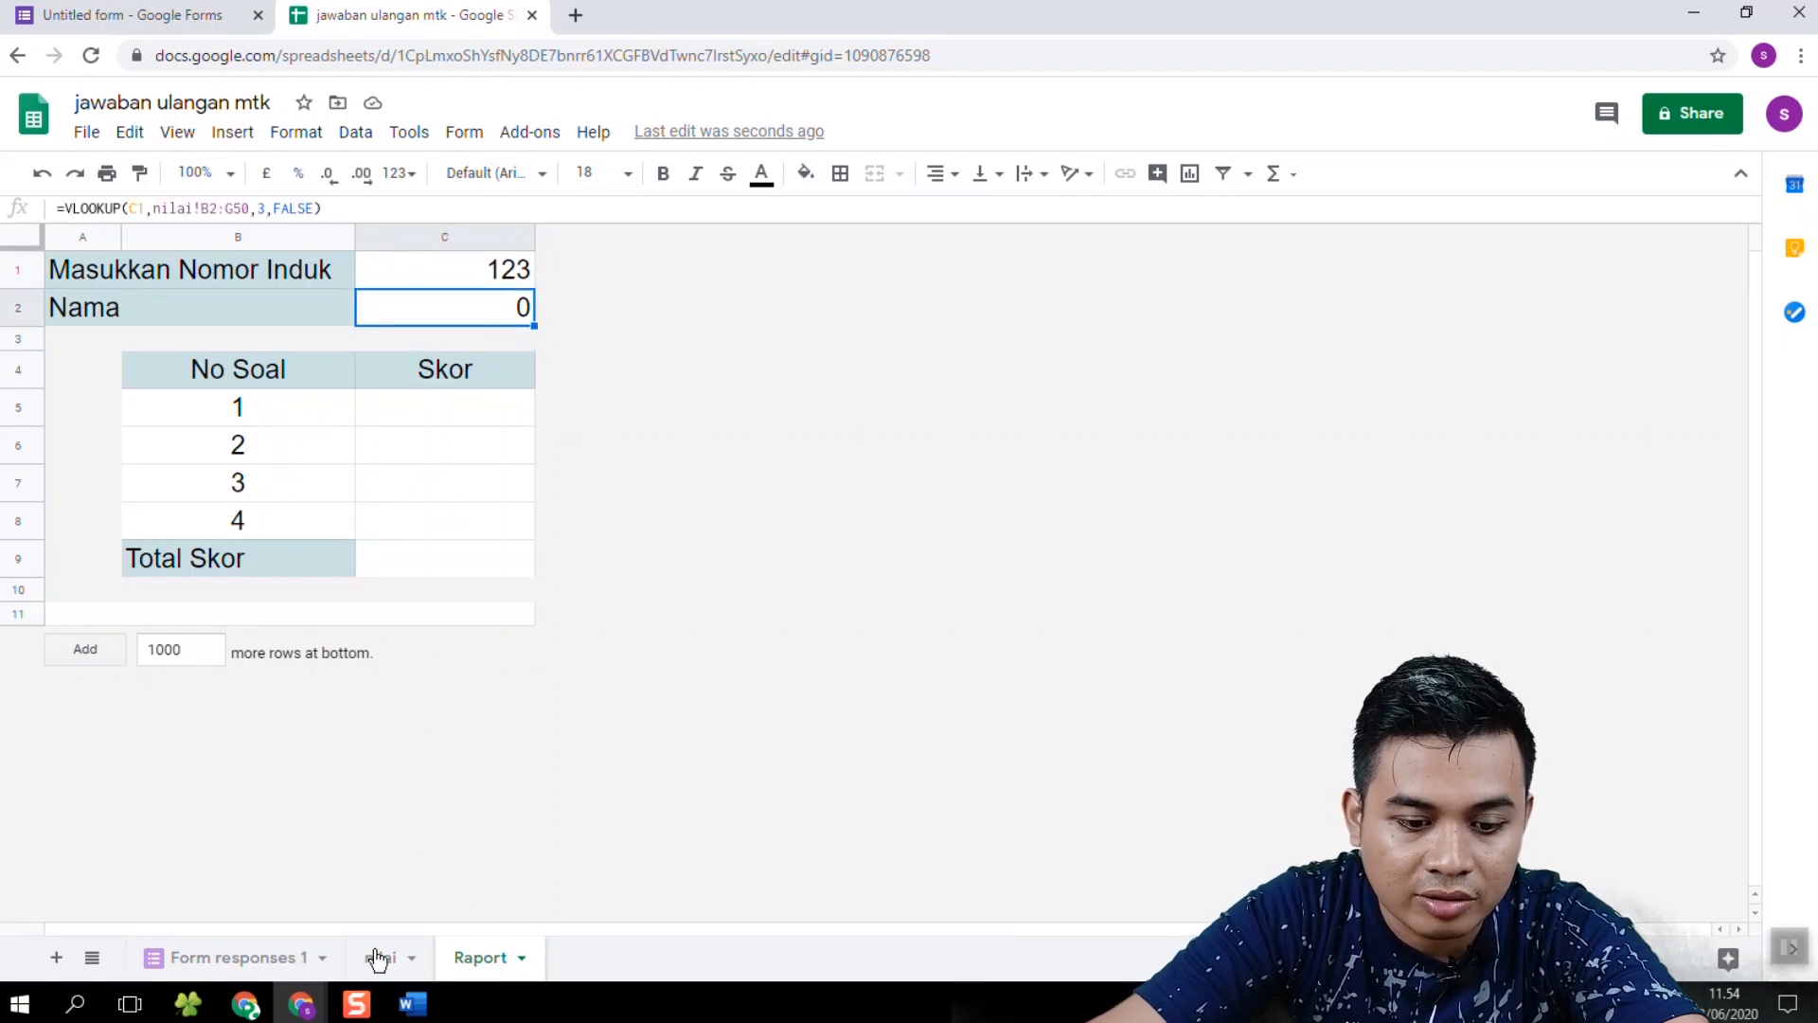
left_click(383, 958)
left_click(227, 464)
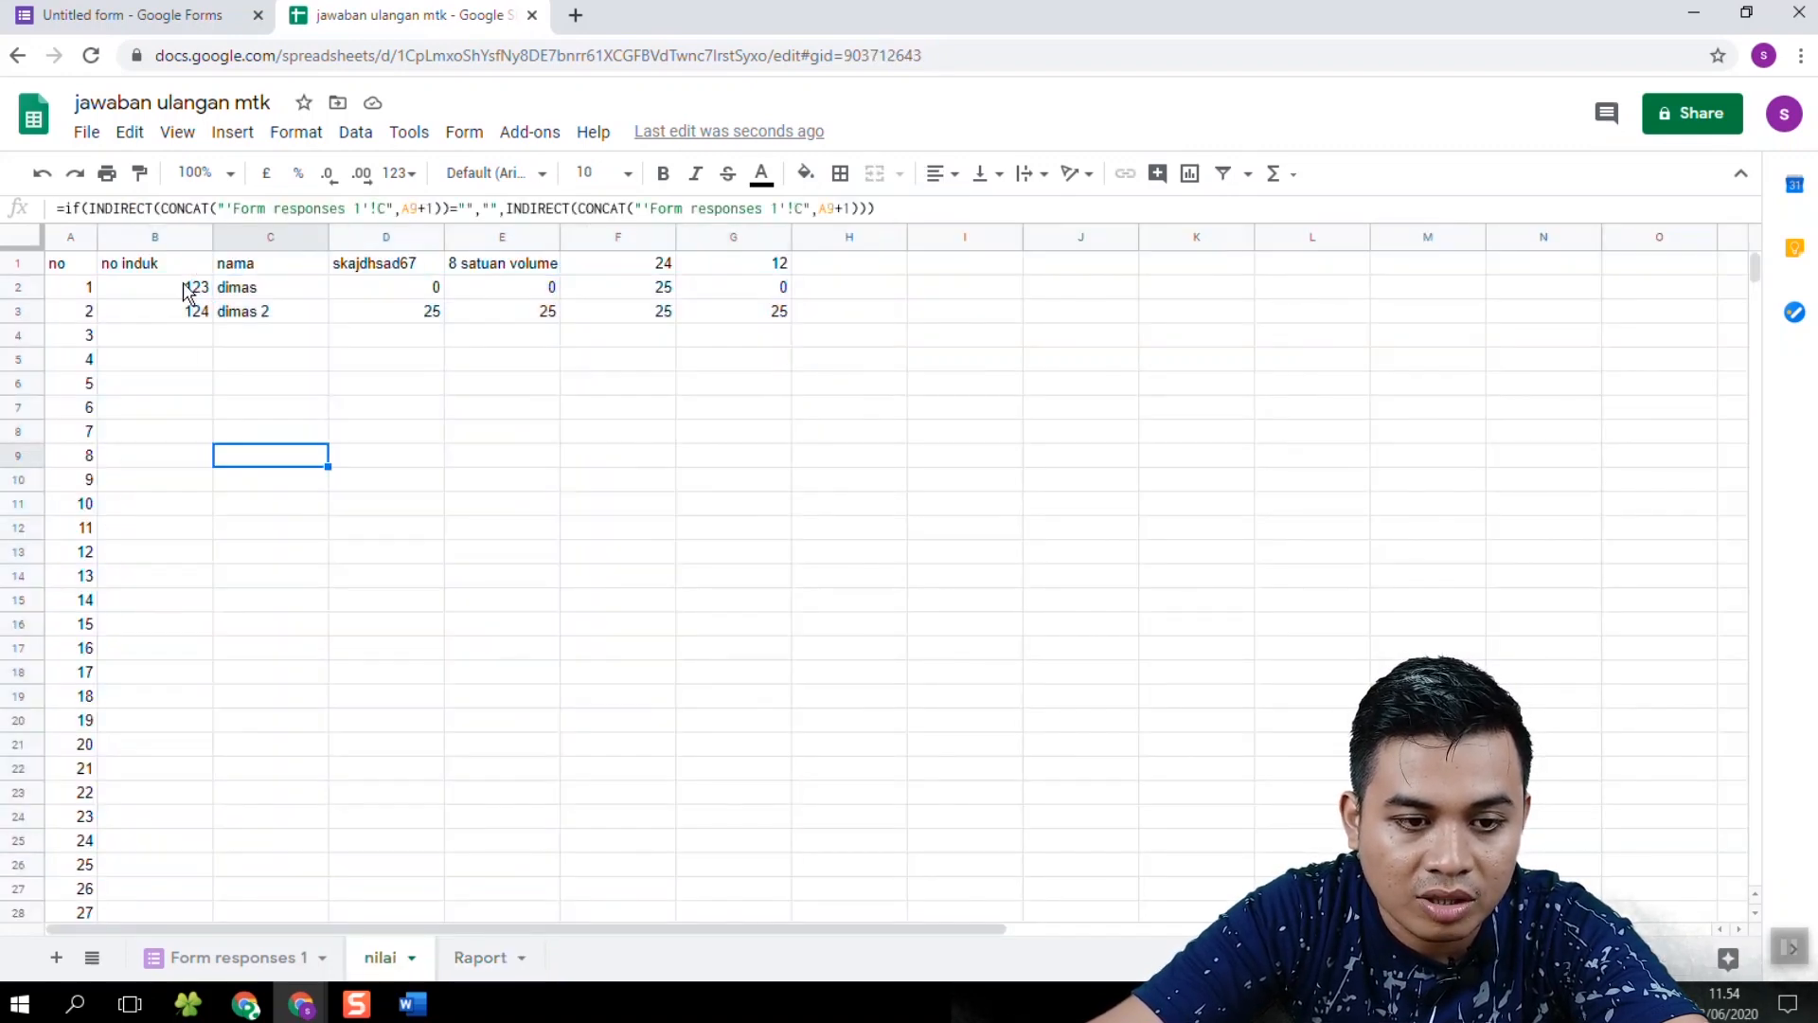
left_click_drag(179, 263, 186, 771)
left_click_drag(305, 268, 303, 771)
left_click(481, 958)
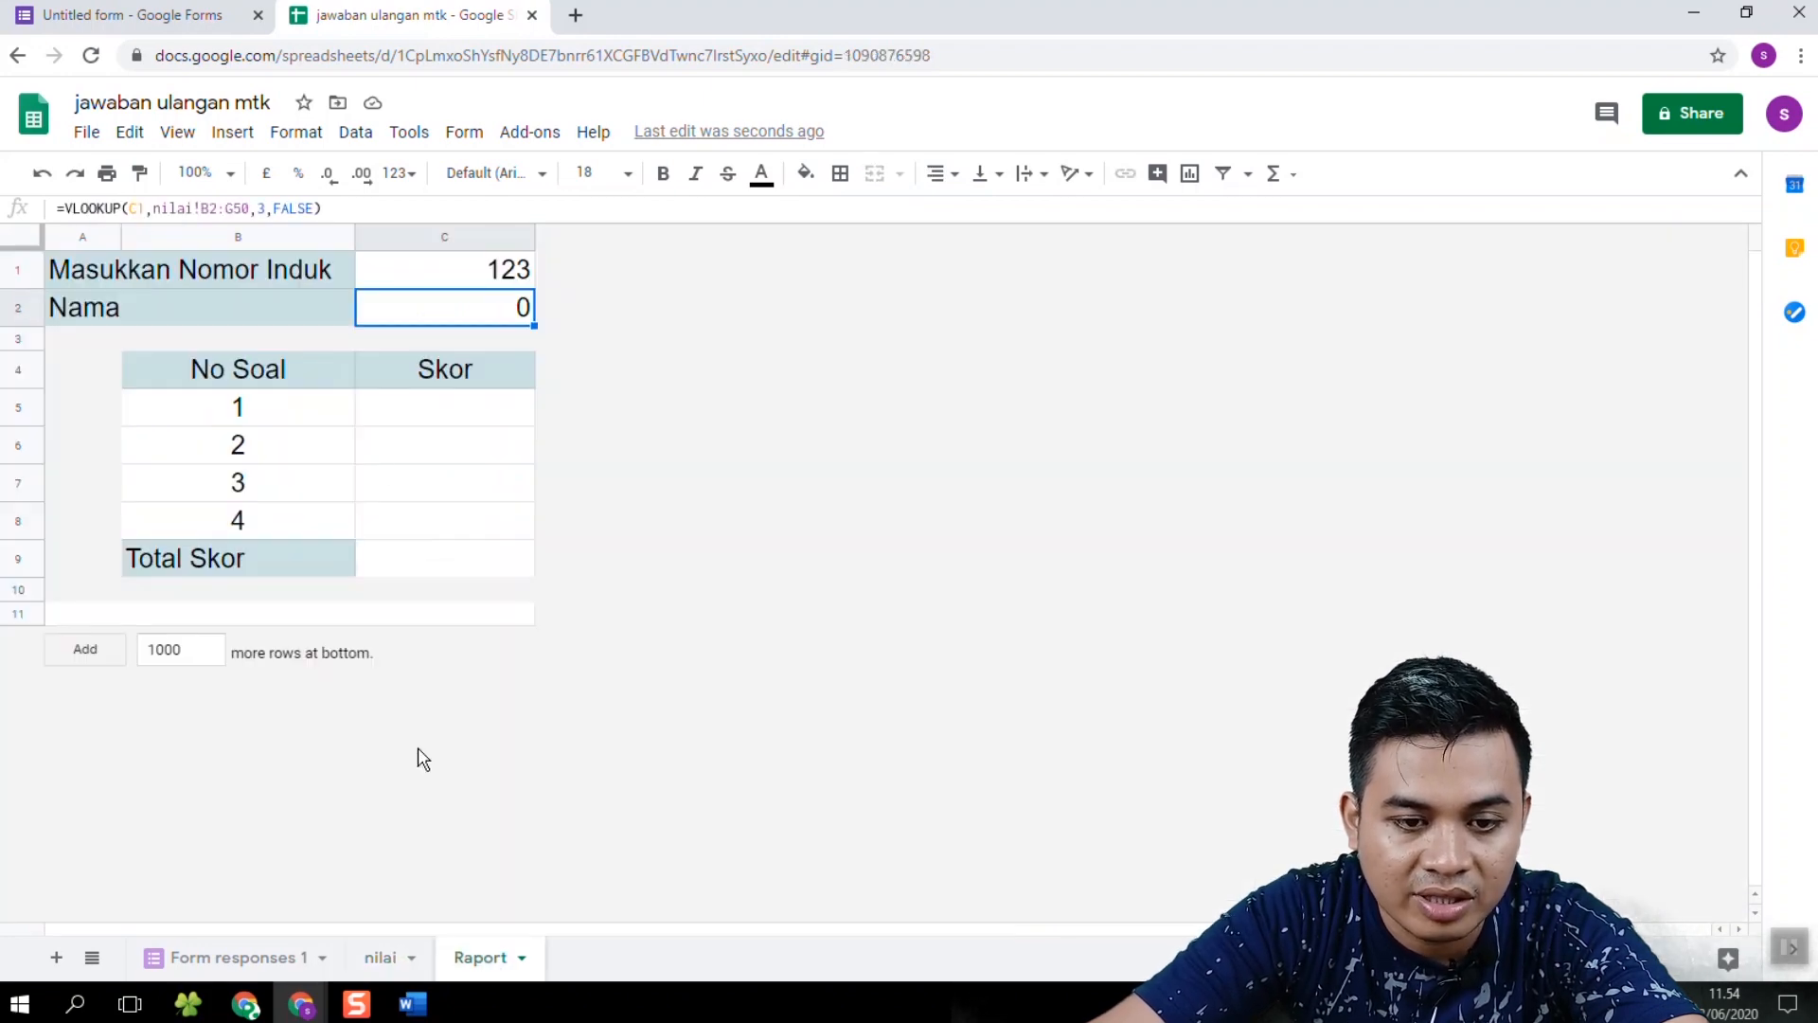
left_click(259, 213)
type("2")
key("Return")
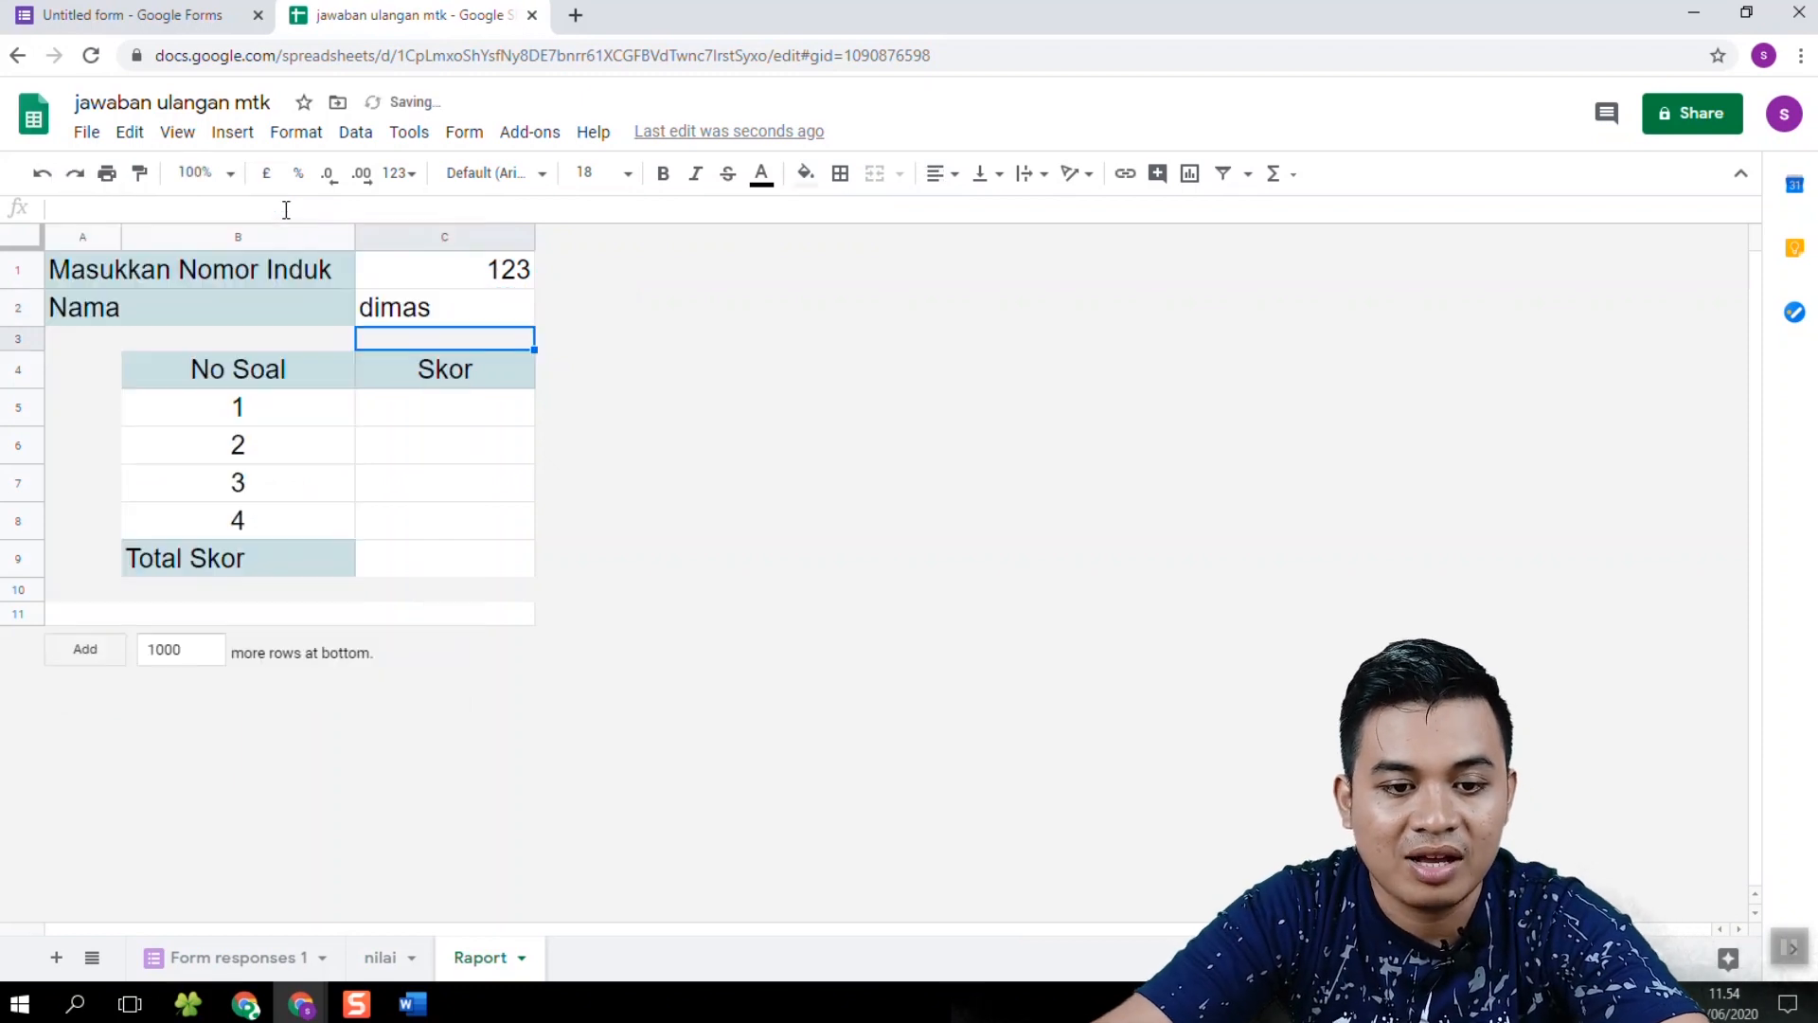
Step: Right-align the looked-up name in cell C2
left_click(455, 308)
left_click(942, 174)
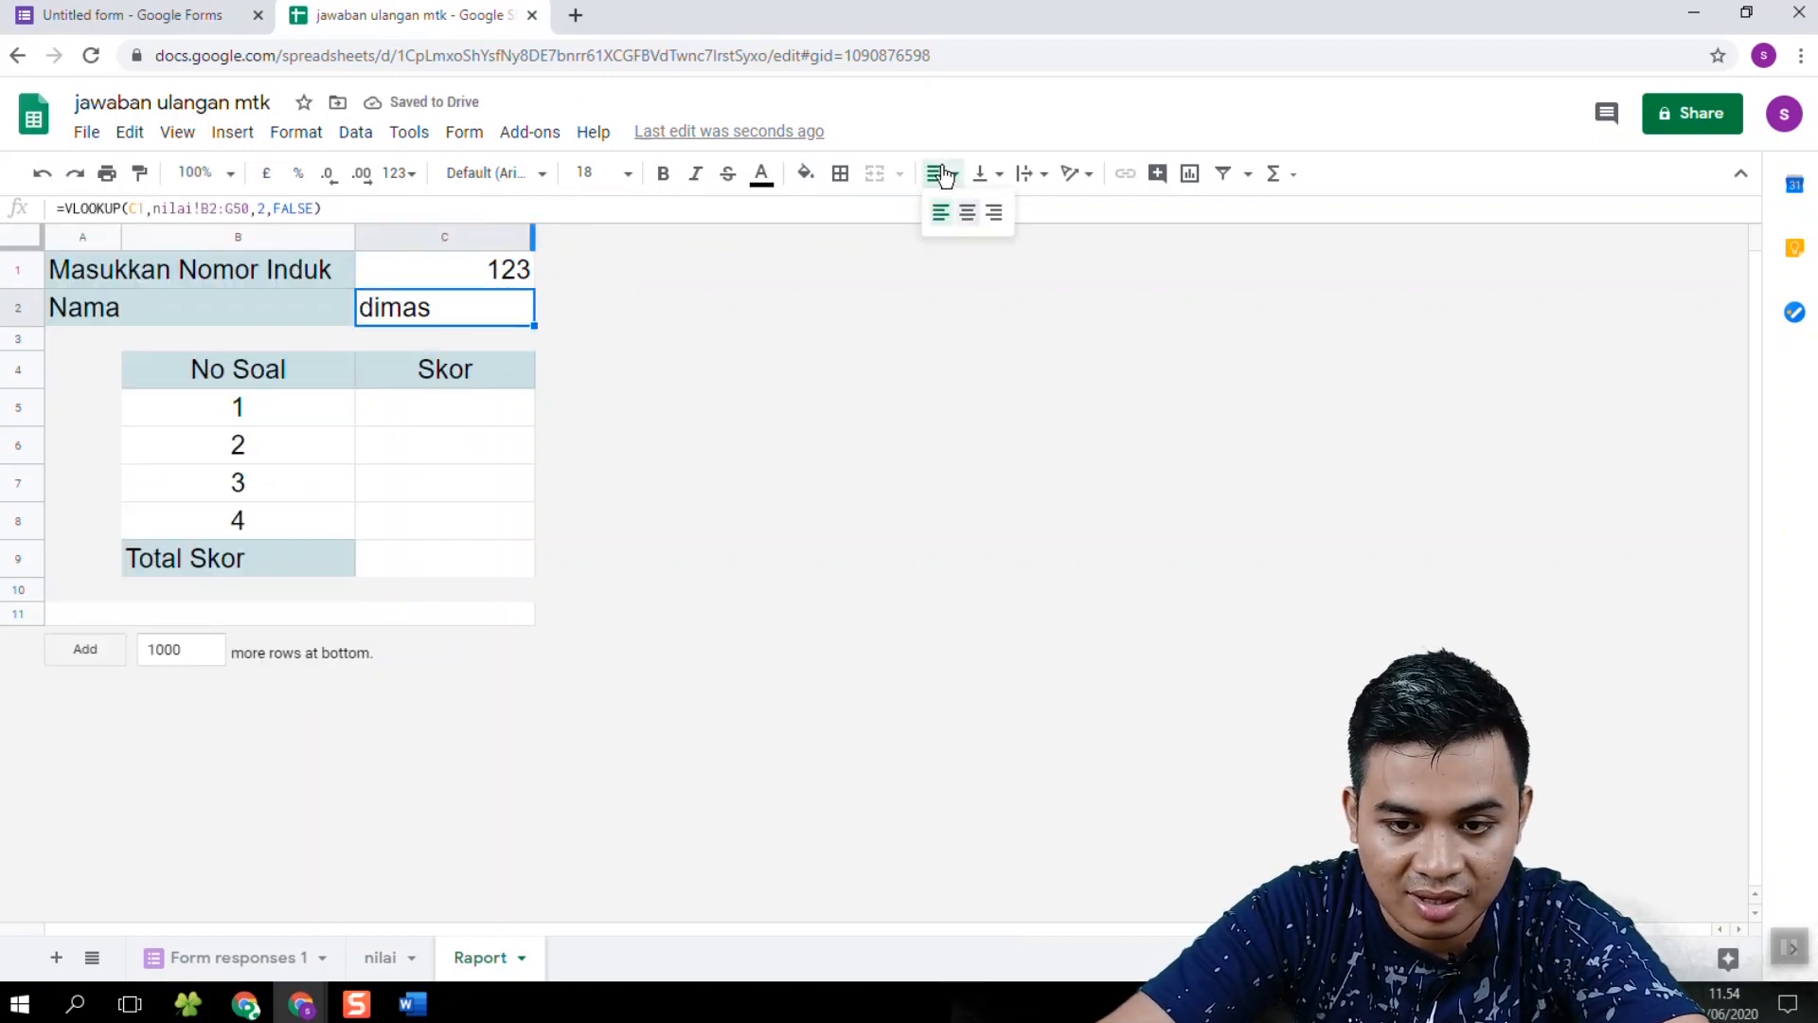
left_click(995, 212)
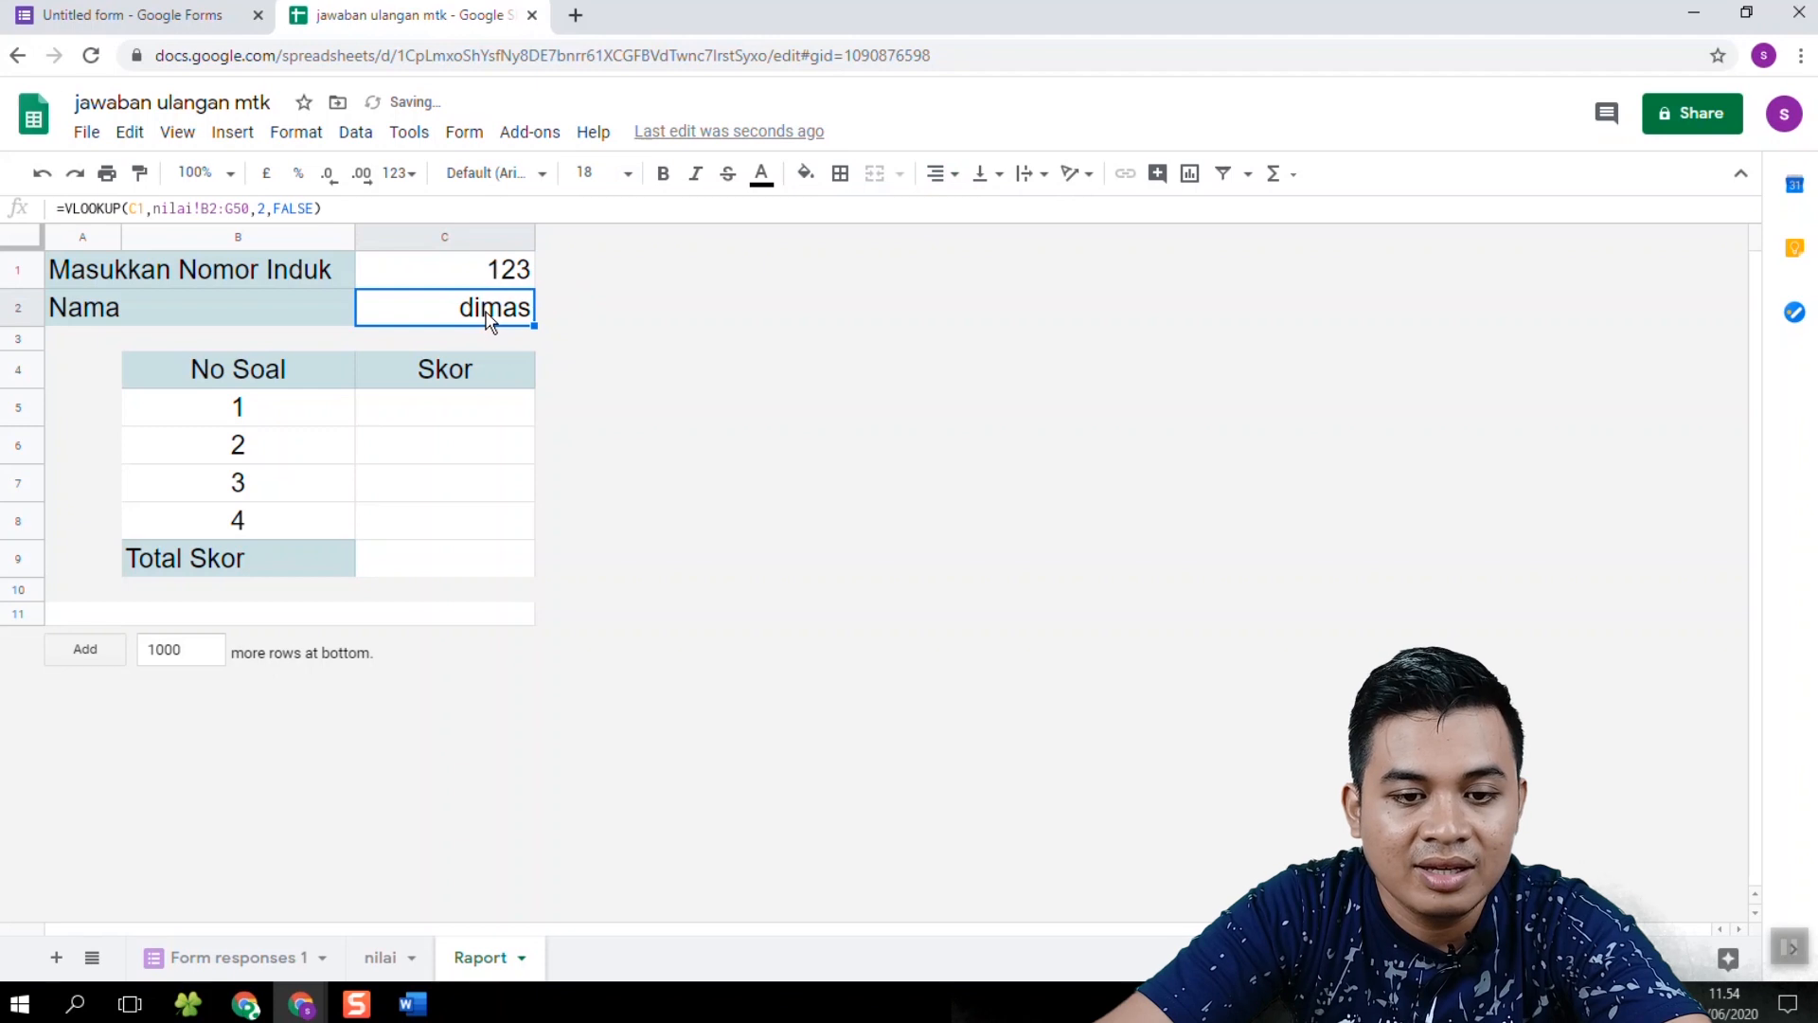
Step: Test the name lookup by replacing the number in C1 with the second student's number
left_click(493, 274)
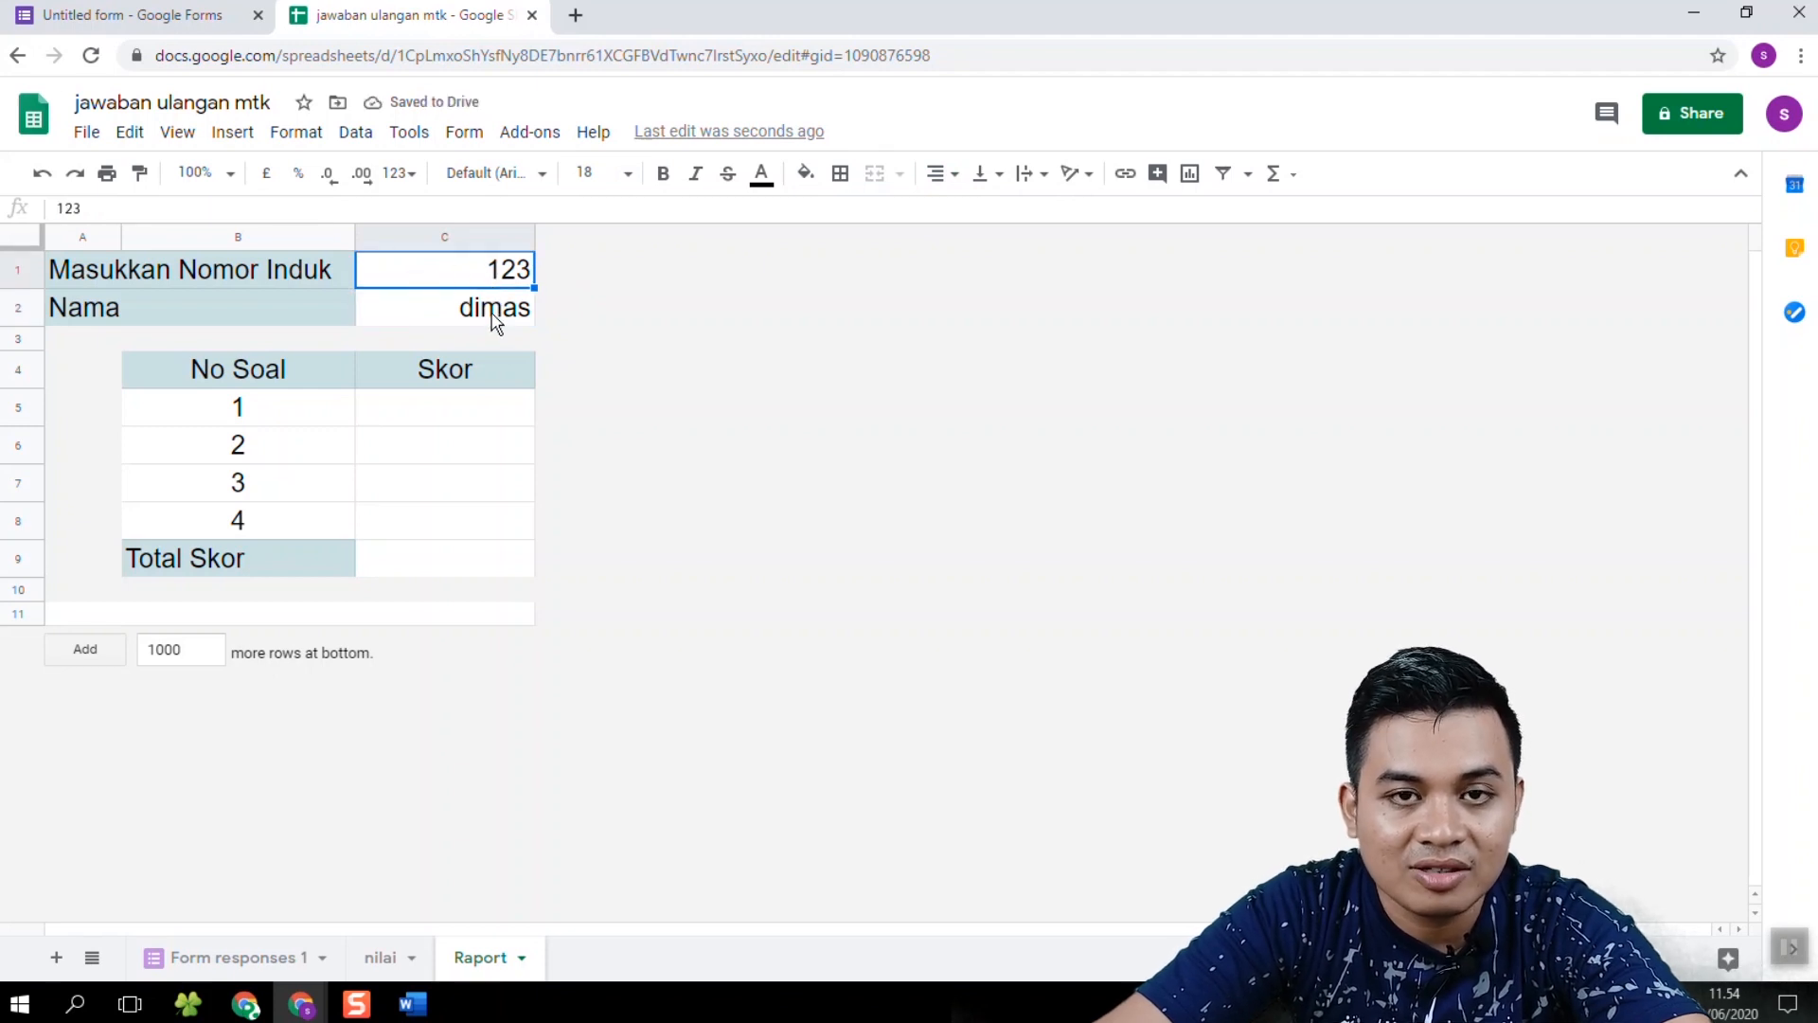
type("124")
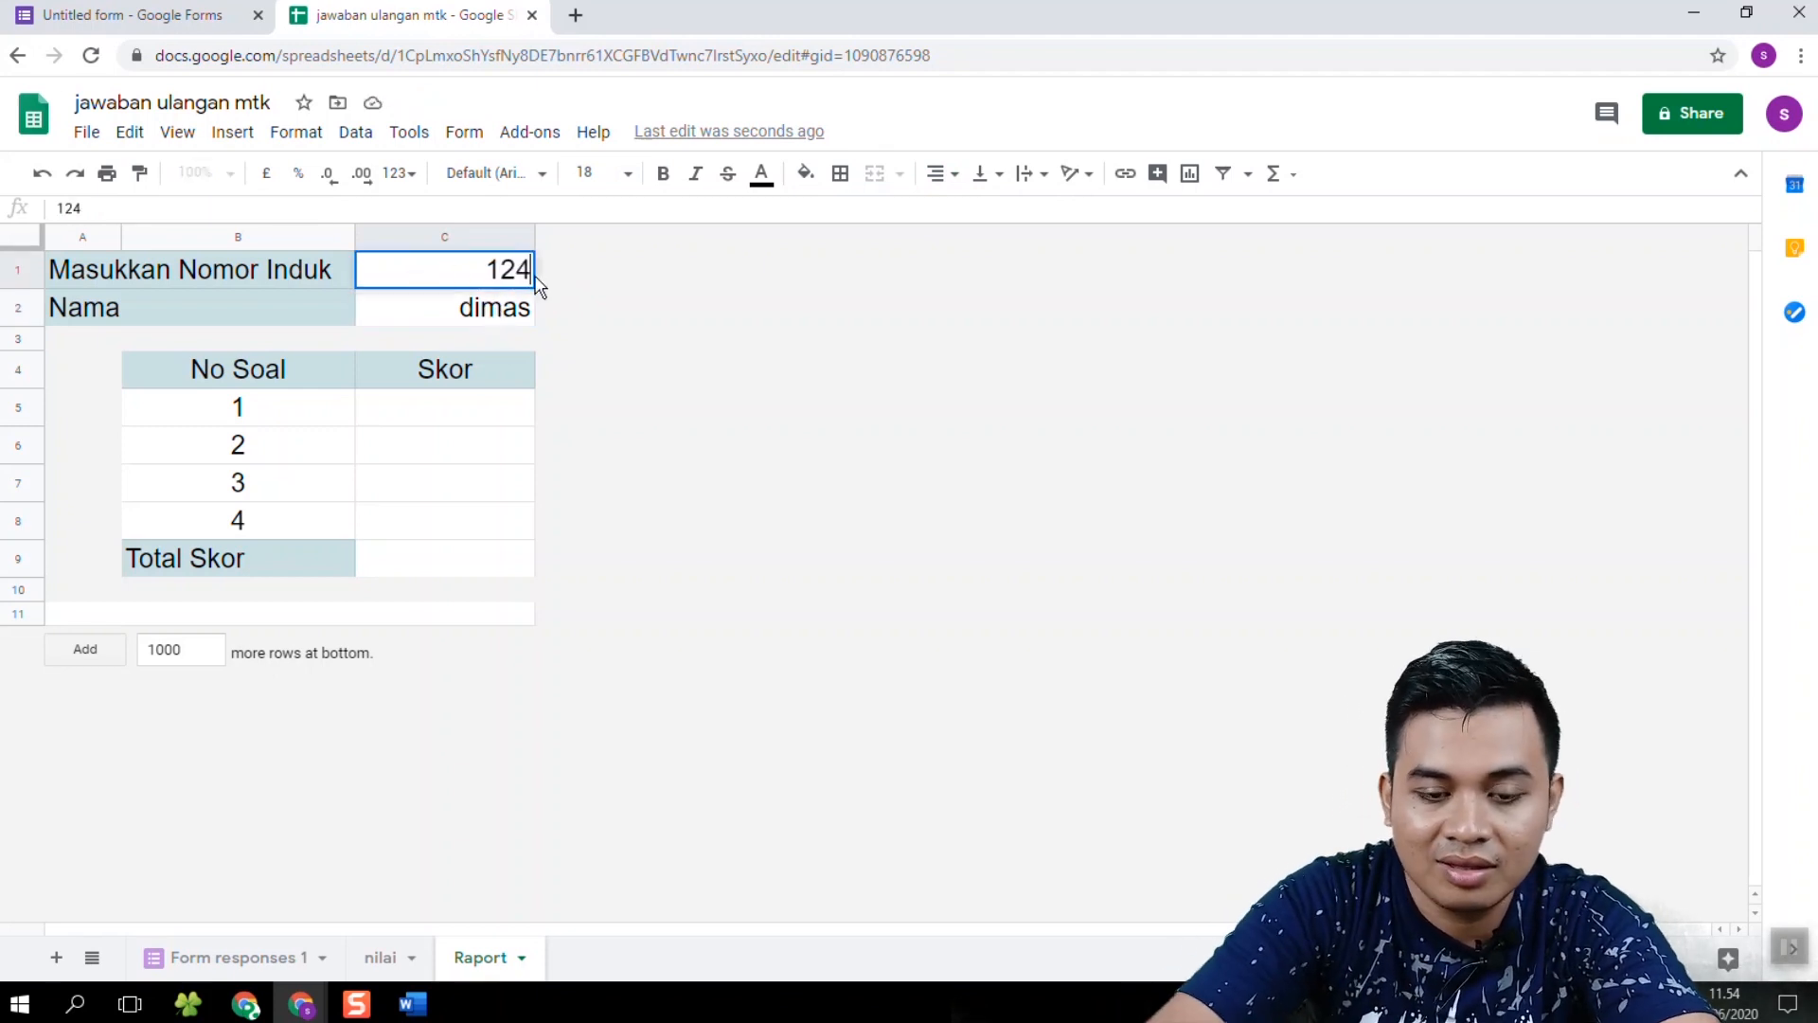
key("Return")
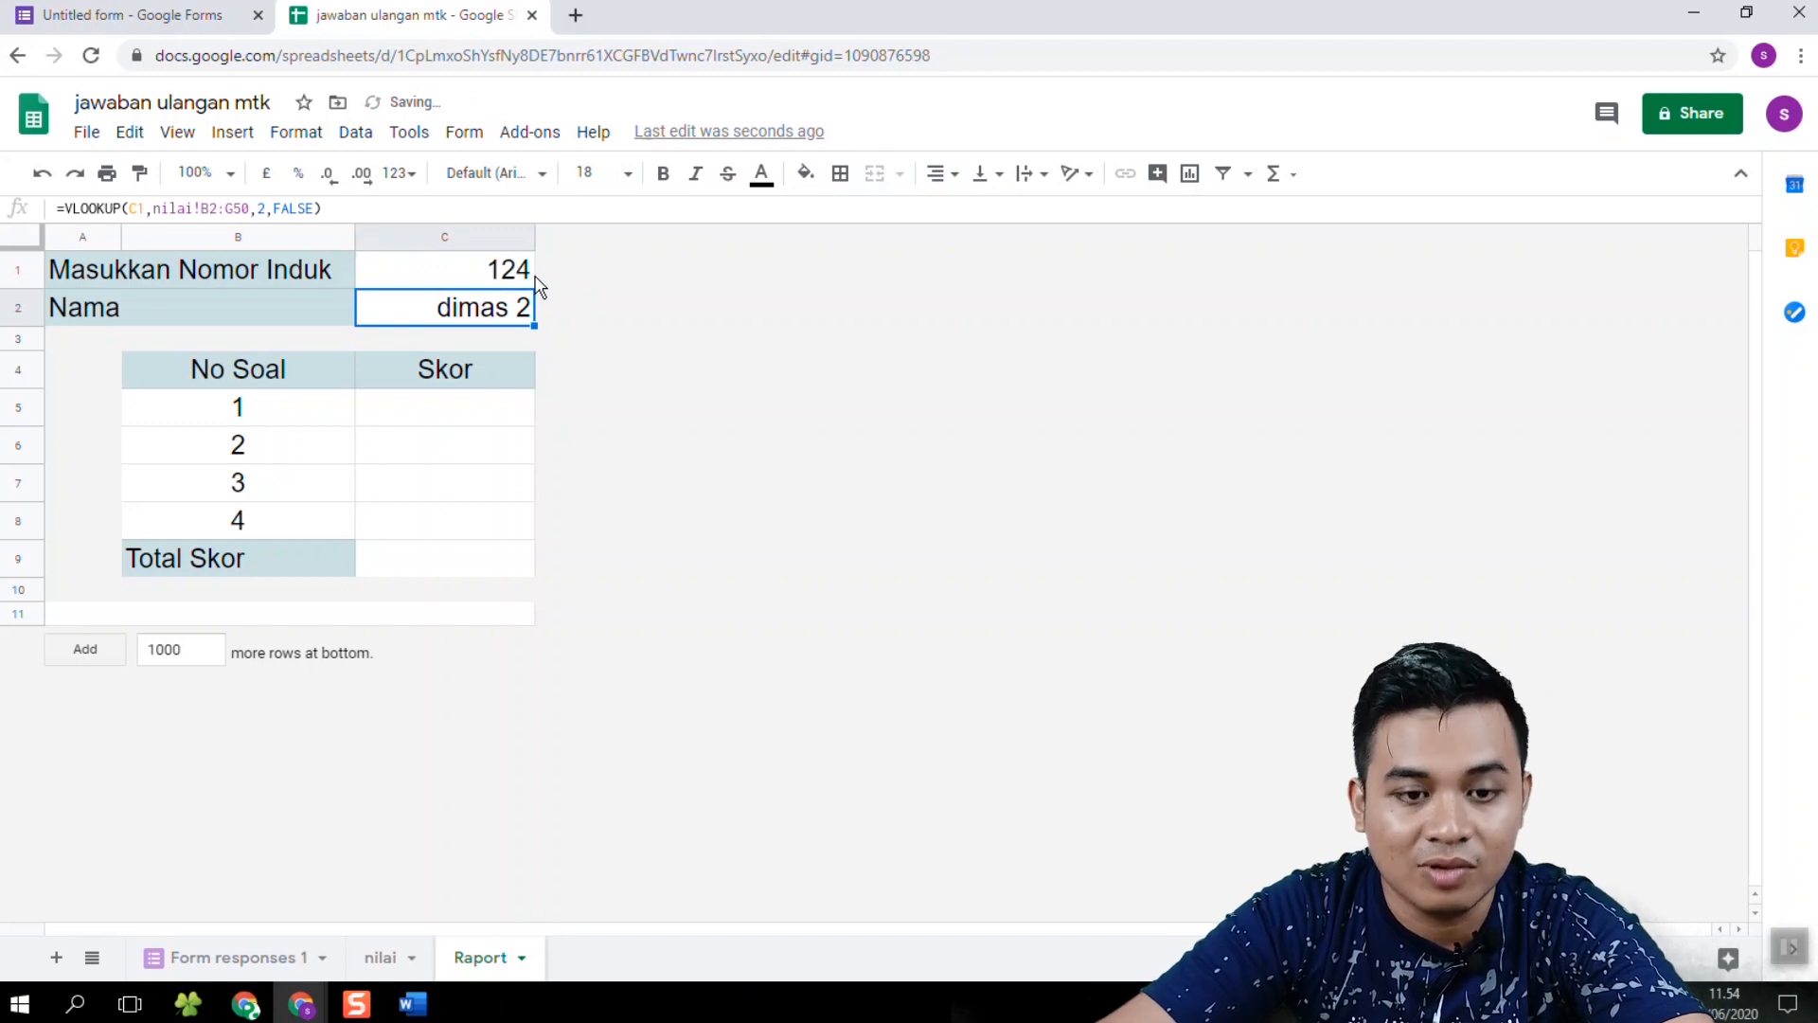
Step: Copy the C2 VLOOKUP formula into question 1's score cell C5 and set its column index to 3
left_click(499, 406)
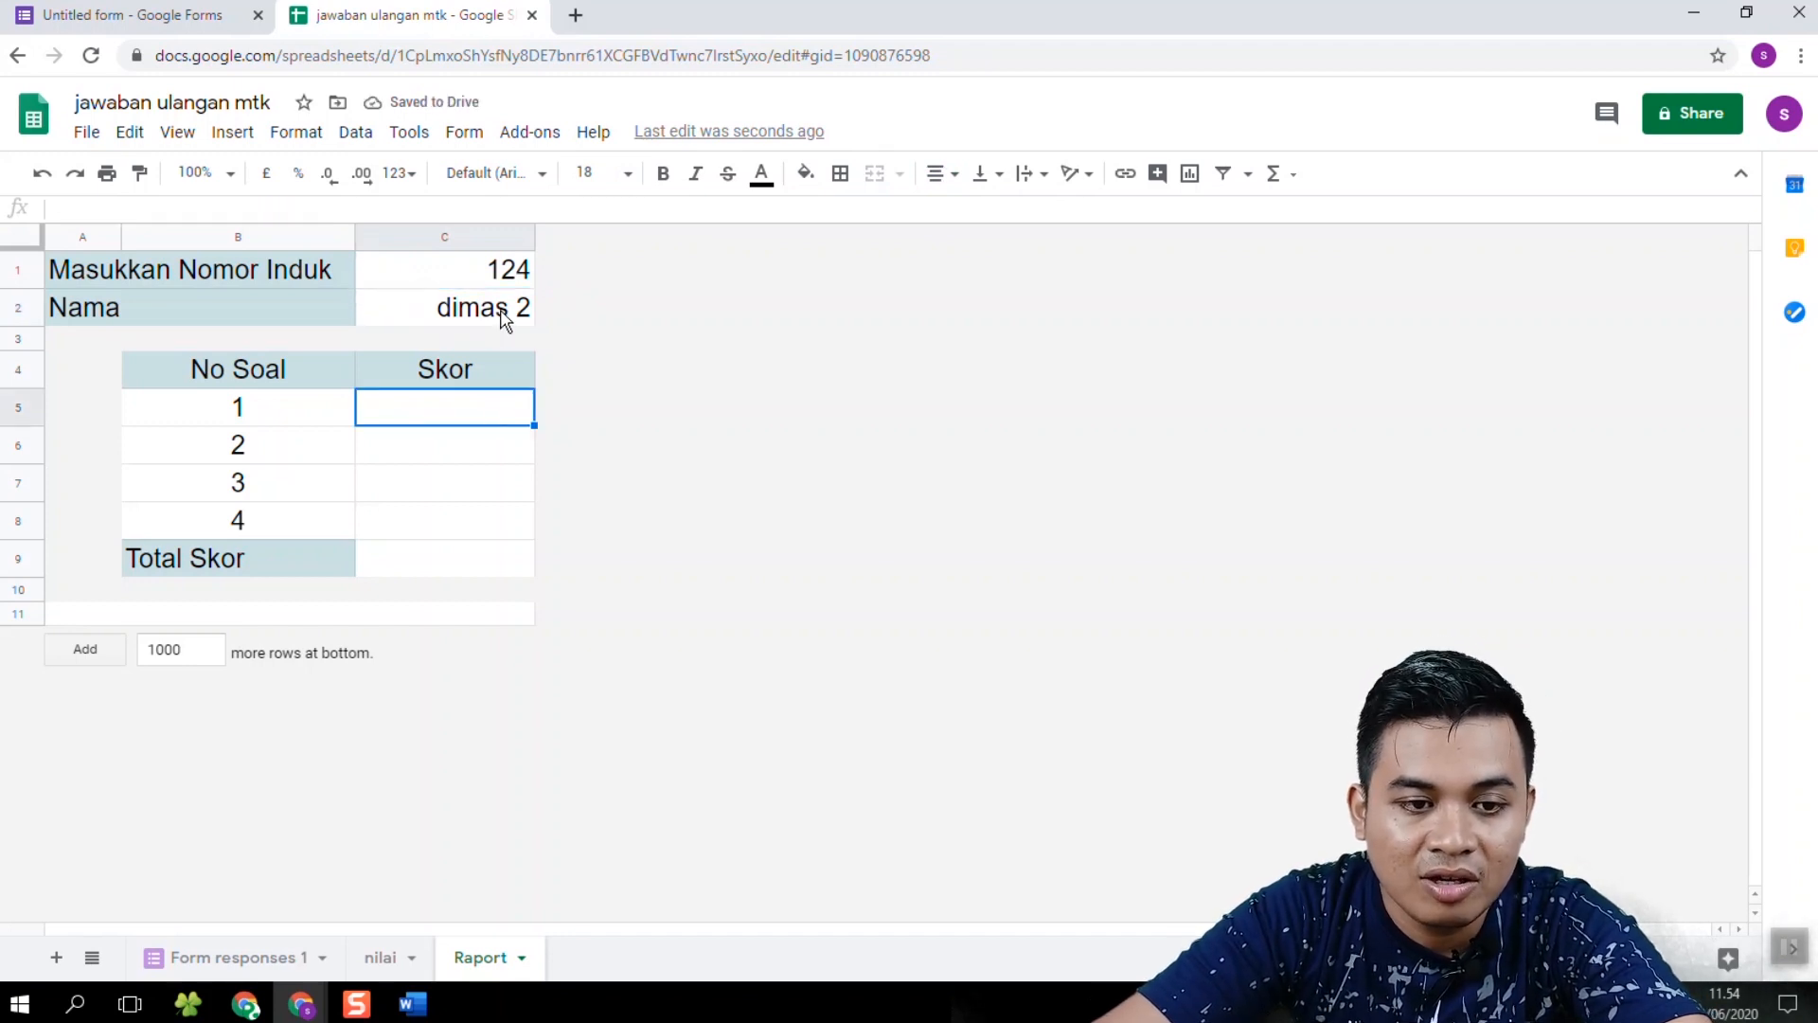
left_click(505, 319)
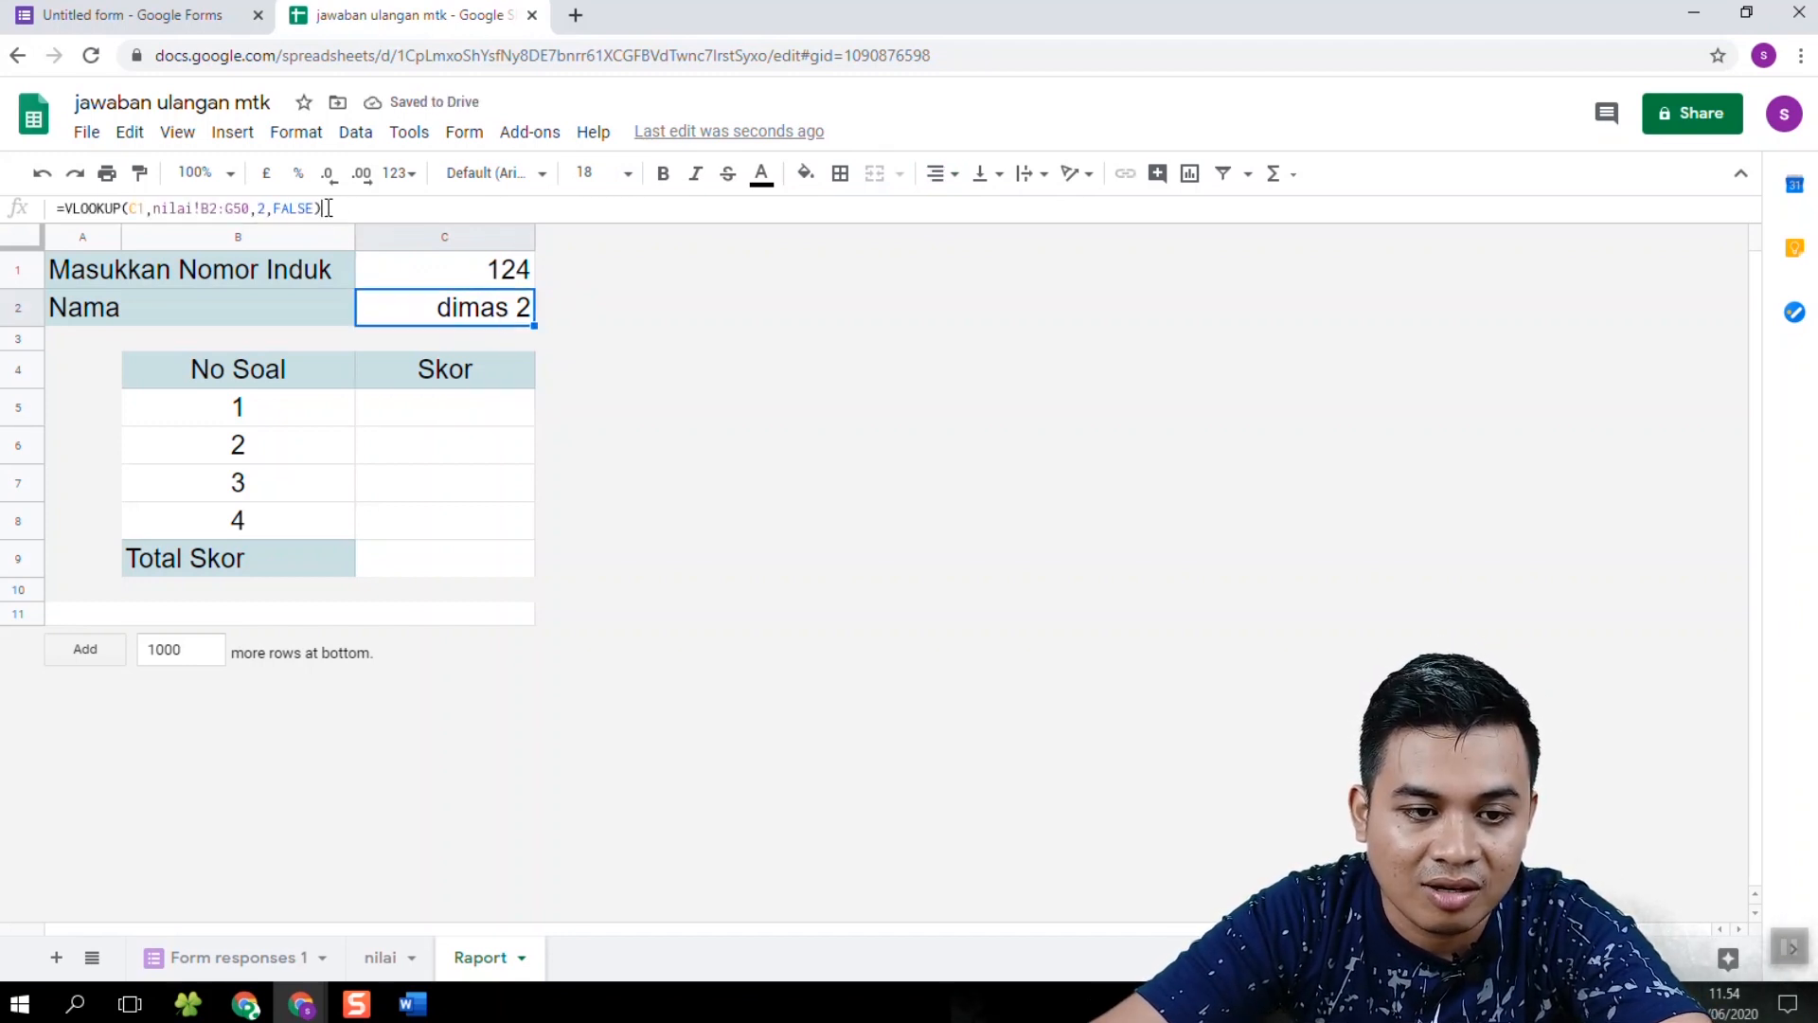
left_click_drag(327, 208, 58, 195)
key("ctrl+c")
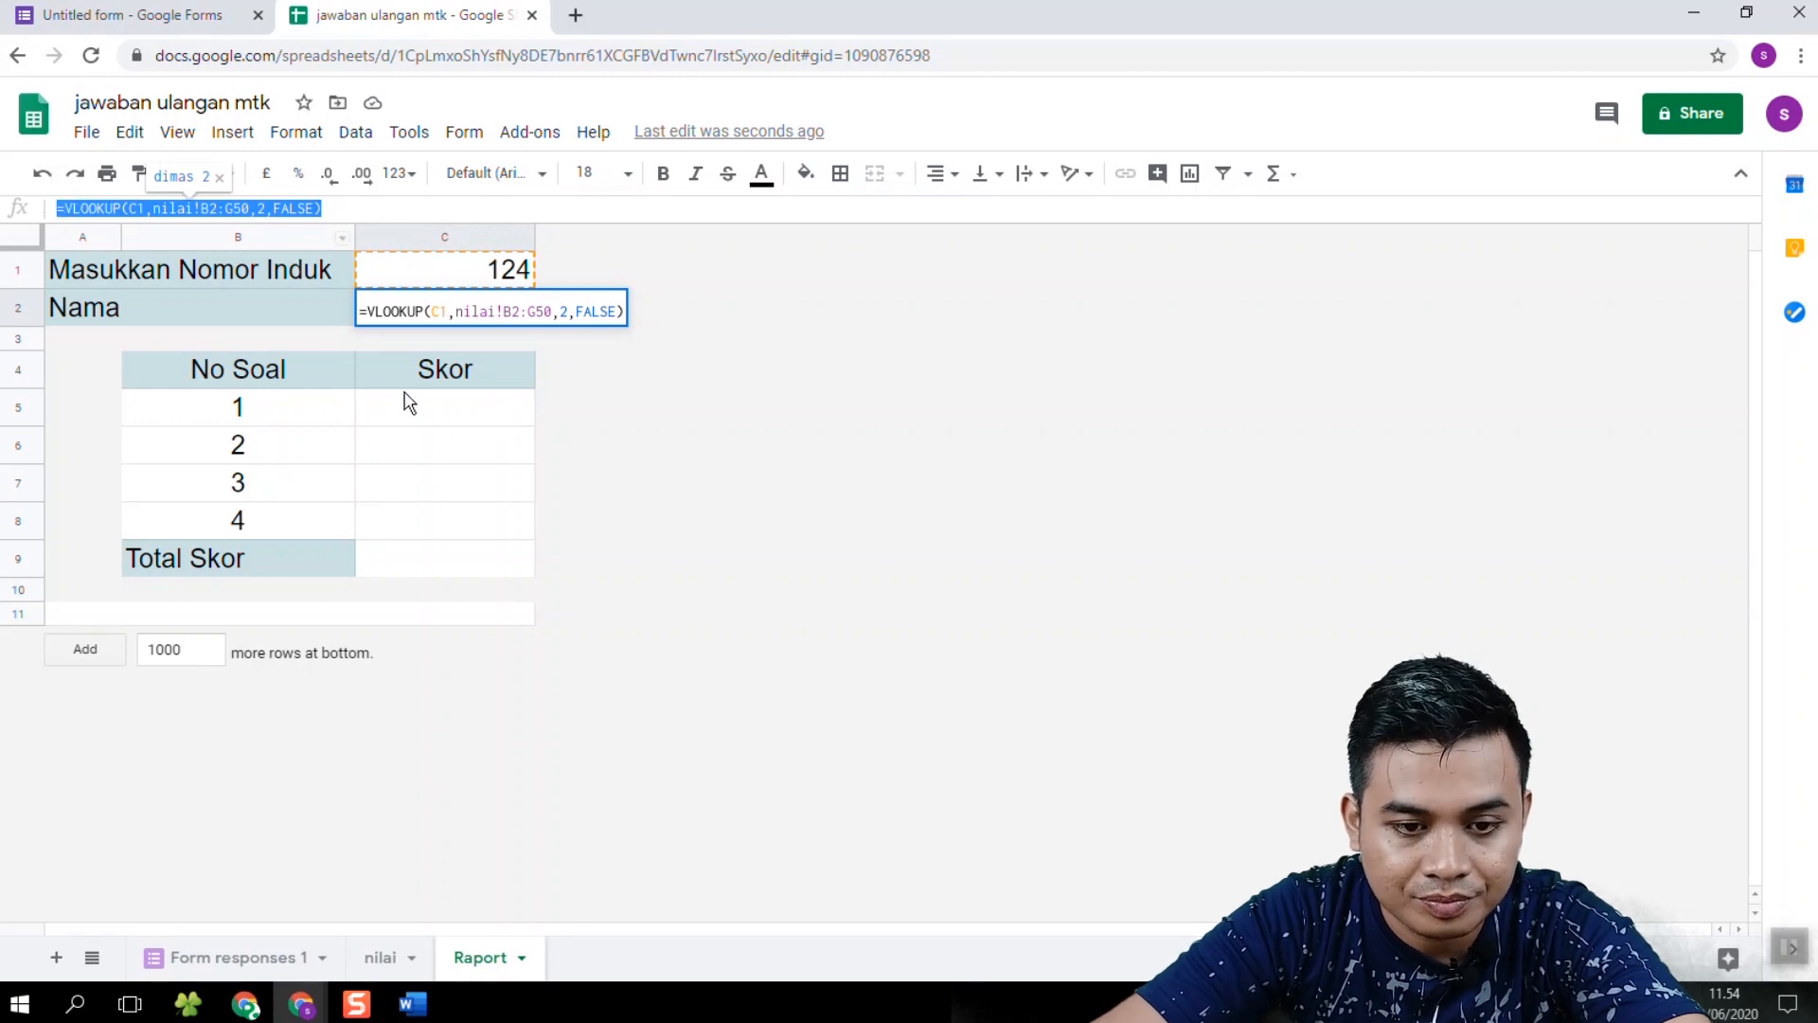
left_click(428, 423)
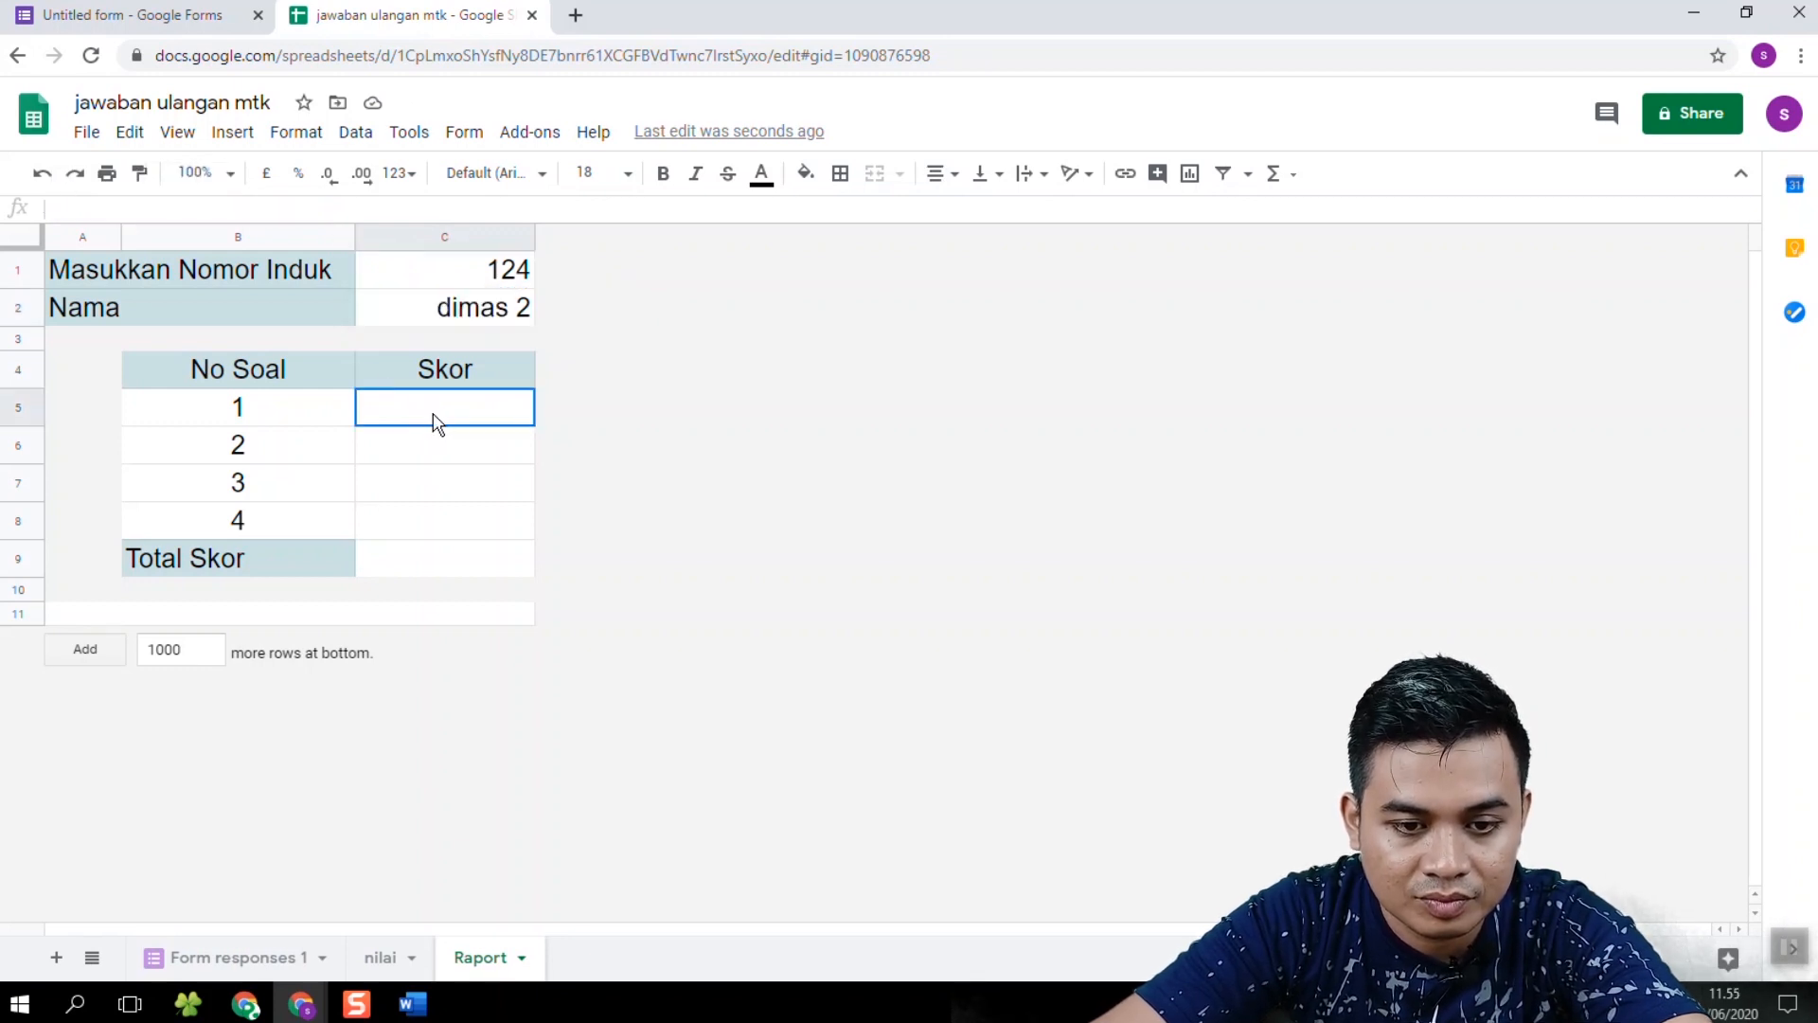
double_click(442, 413)
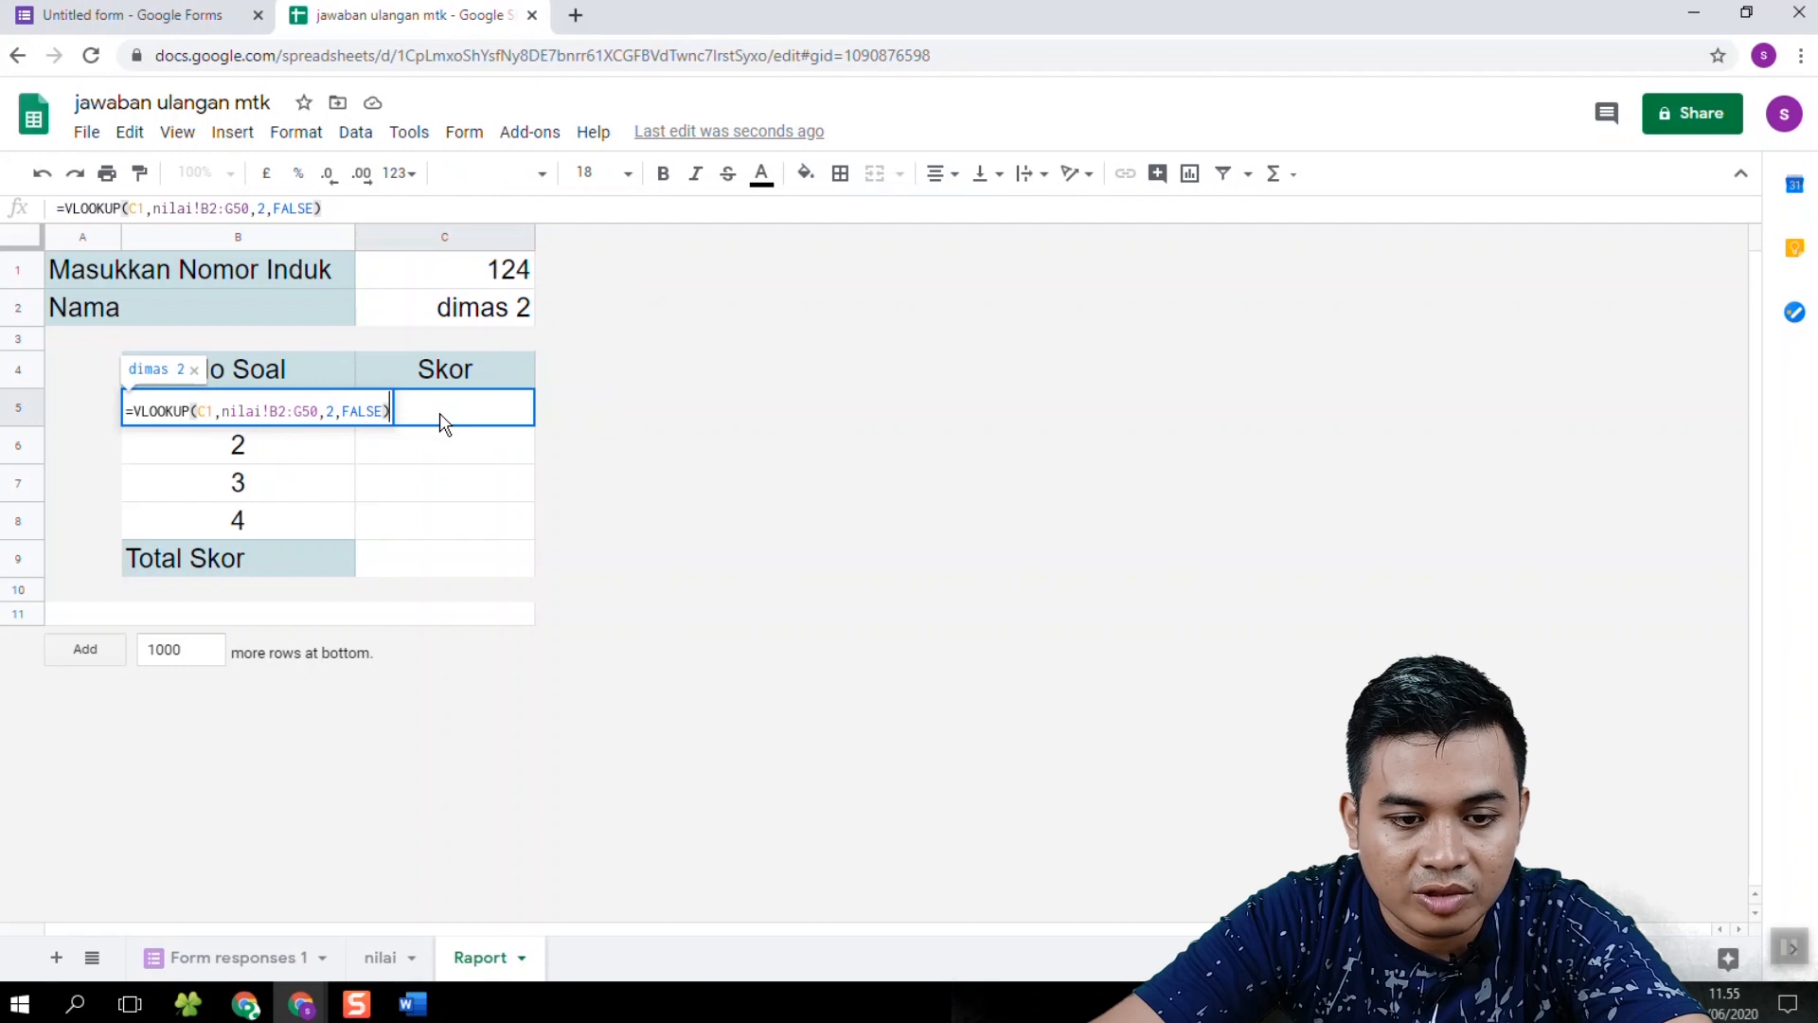
left_click(315, 411)
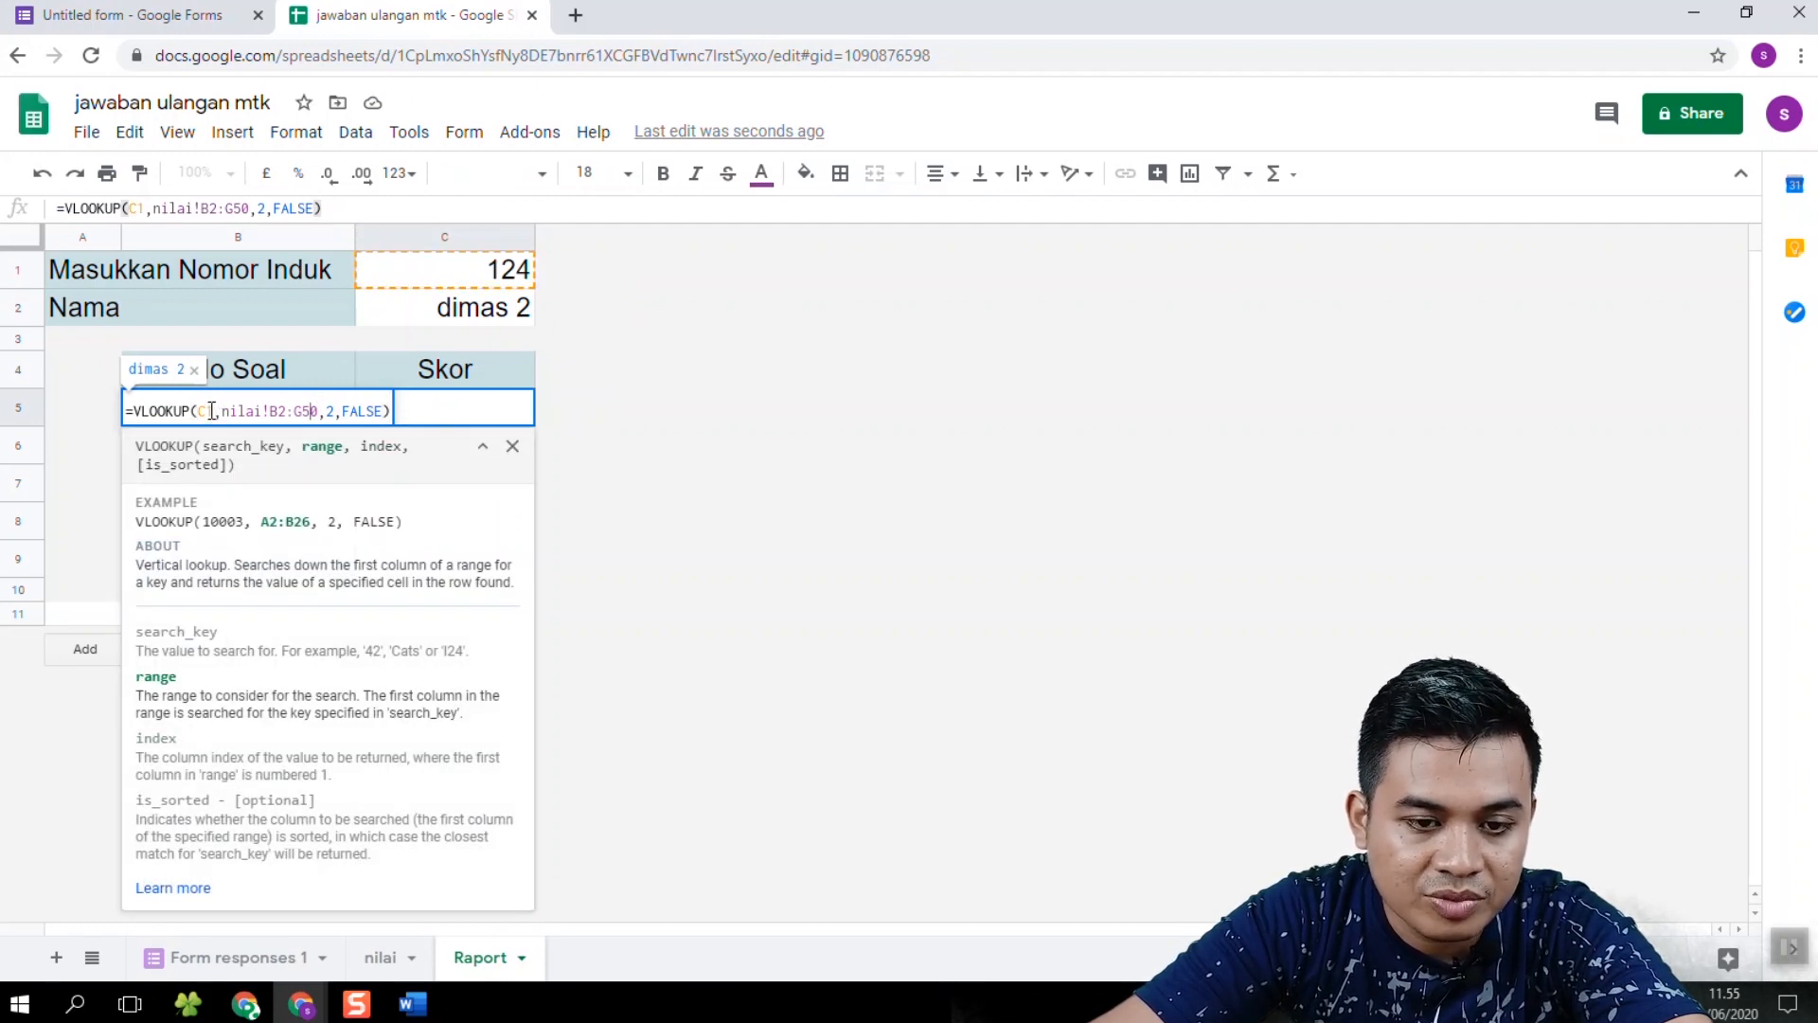
double_click(333, 411)
type("3")
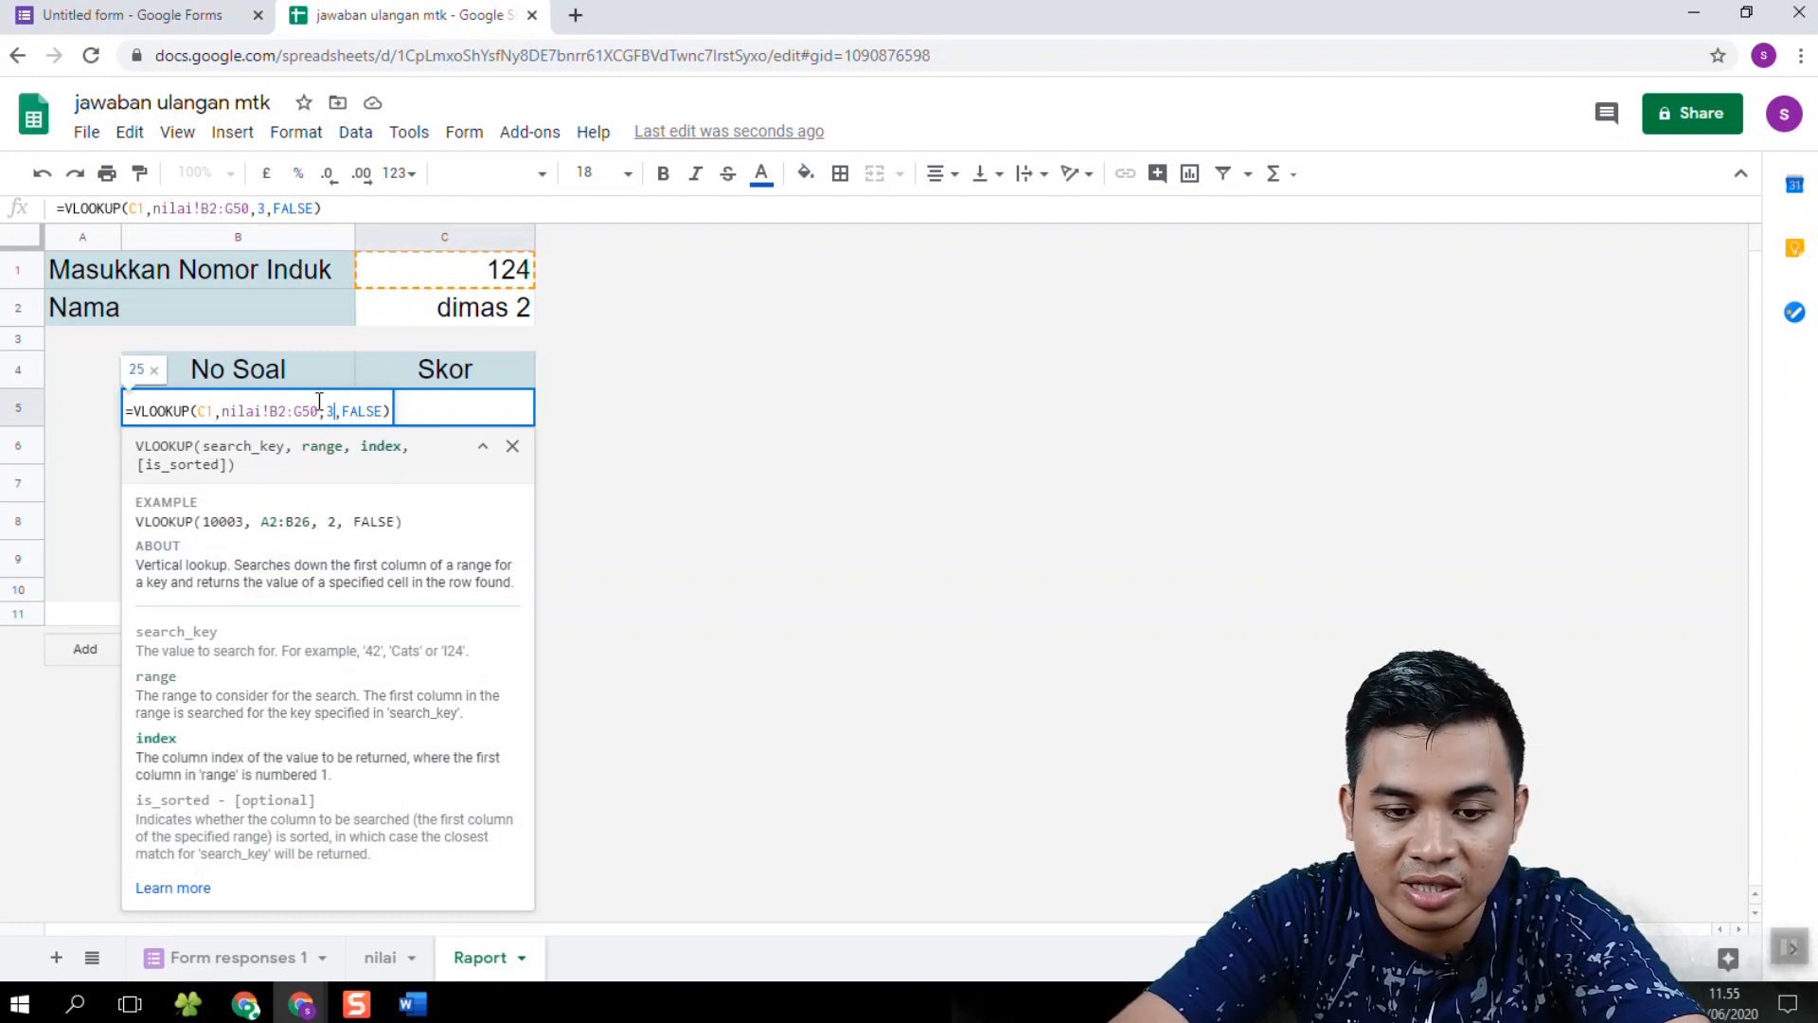
key("Return")
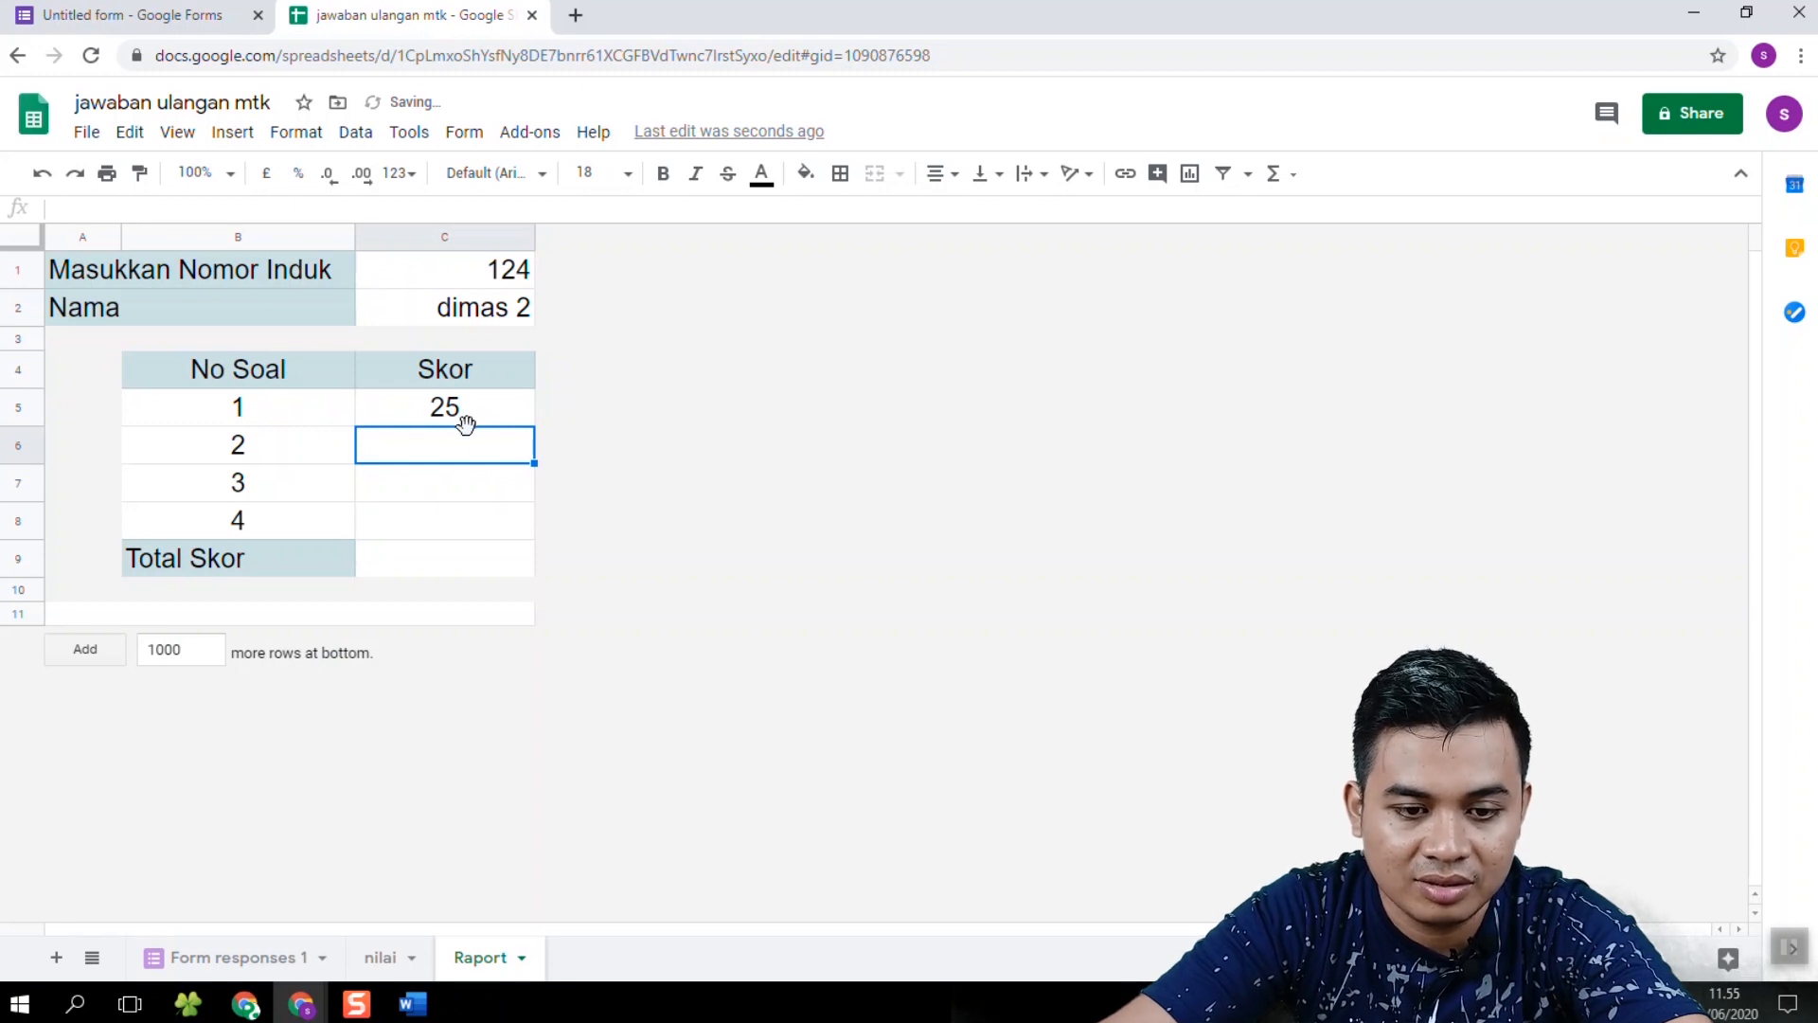
Step: Paste the copied VLOOKUP formula into question 2's score cell C6 with column index 4
double_click(476, 447)
key("ctrl+v")
left_click_drag(335, 449, 327, 449)
type("4")
key("Return")
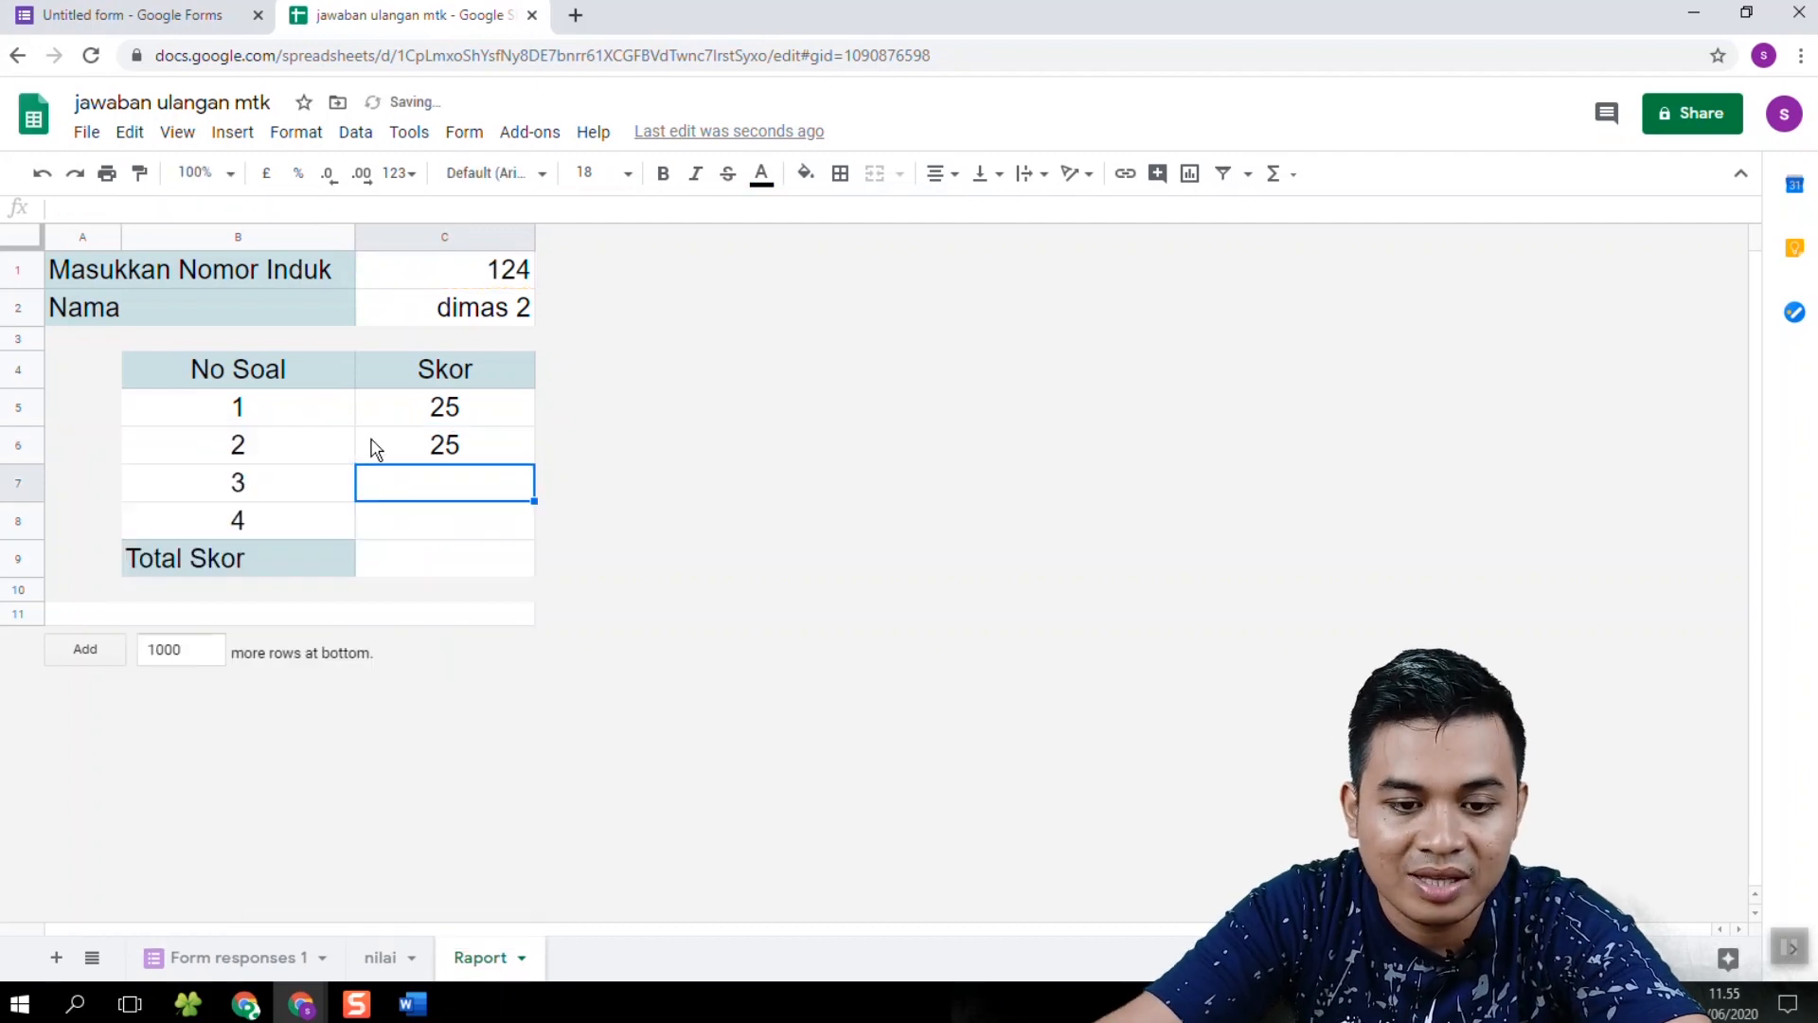
Step: Paste the copied VLOOKUP formula into question 3's score cell C7 with column index 5
double_click(426, 489)
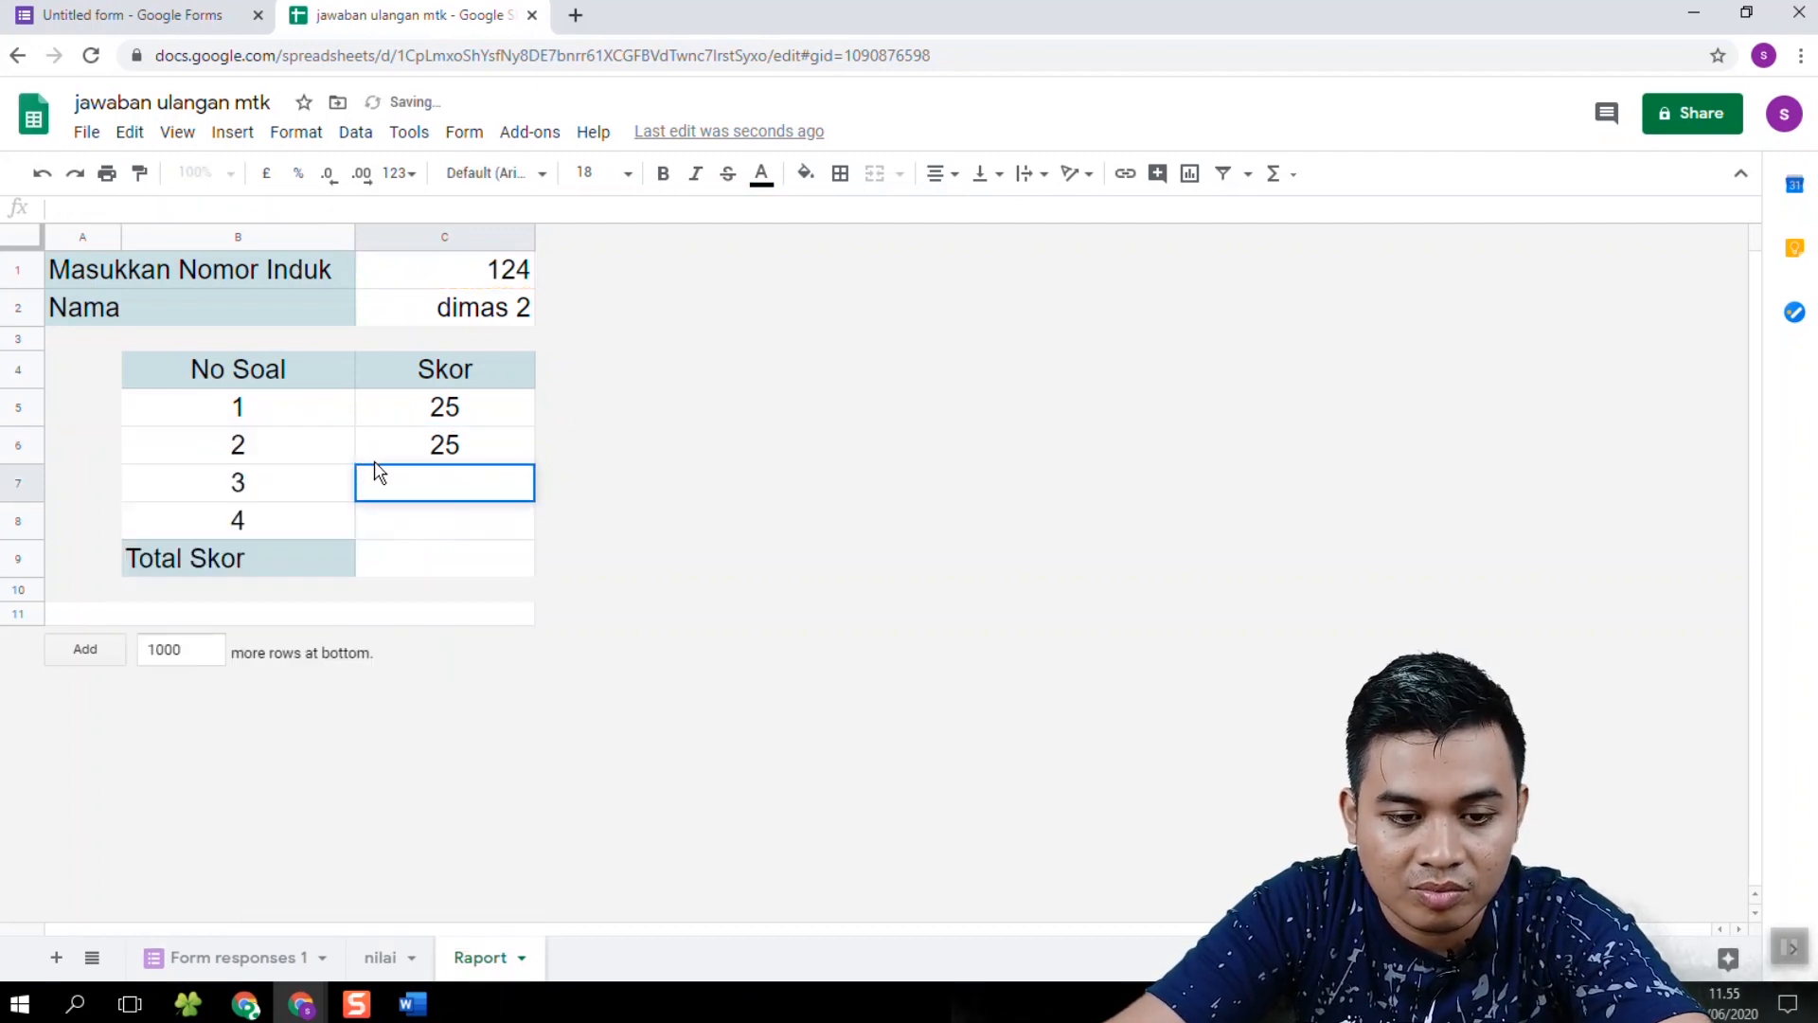
key("ctrl+v")
left_click_drag(336, 487, 326, 486)
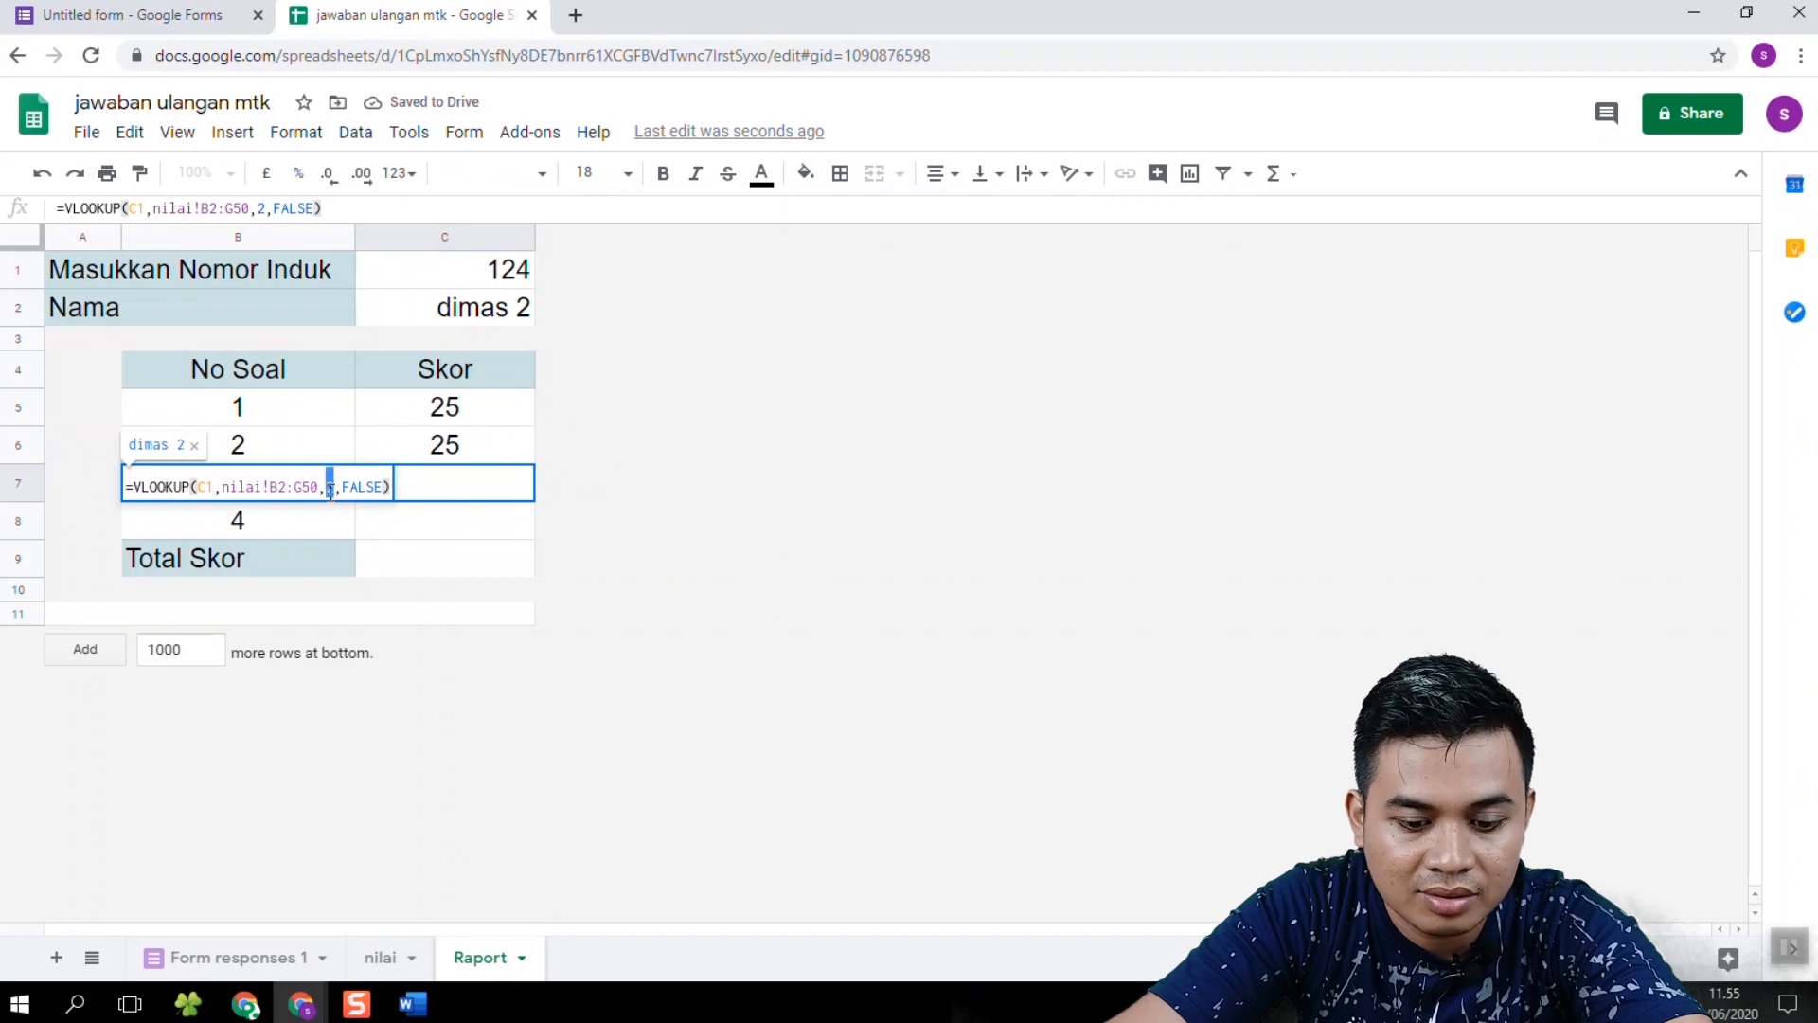
type("5")
key("Return")
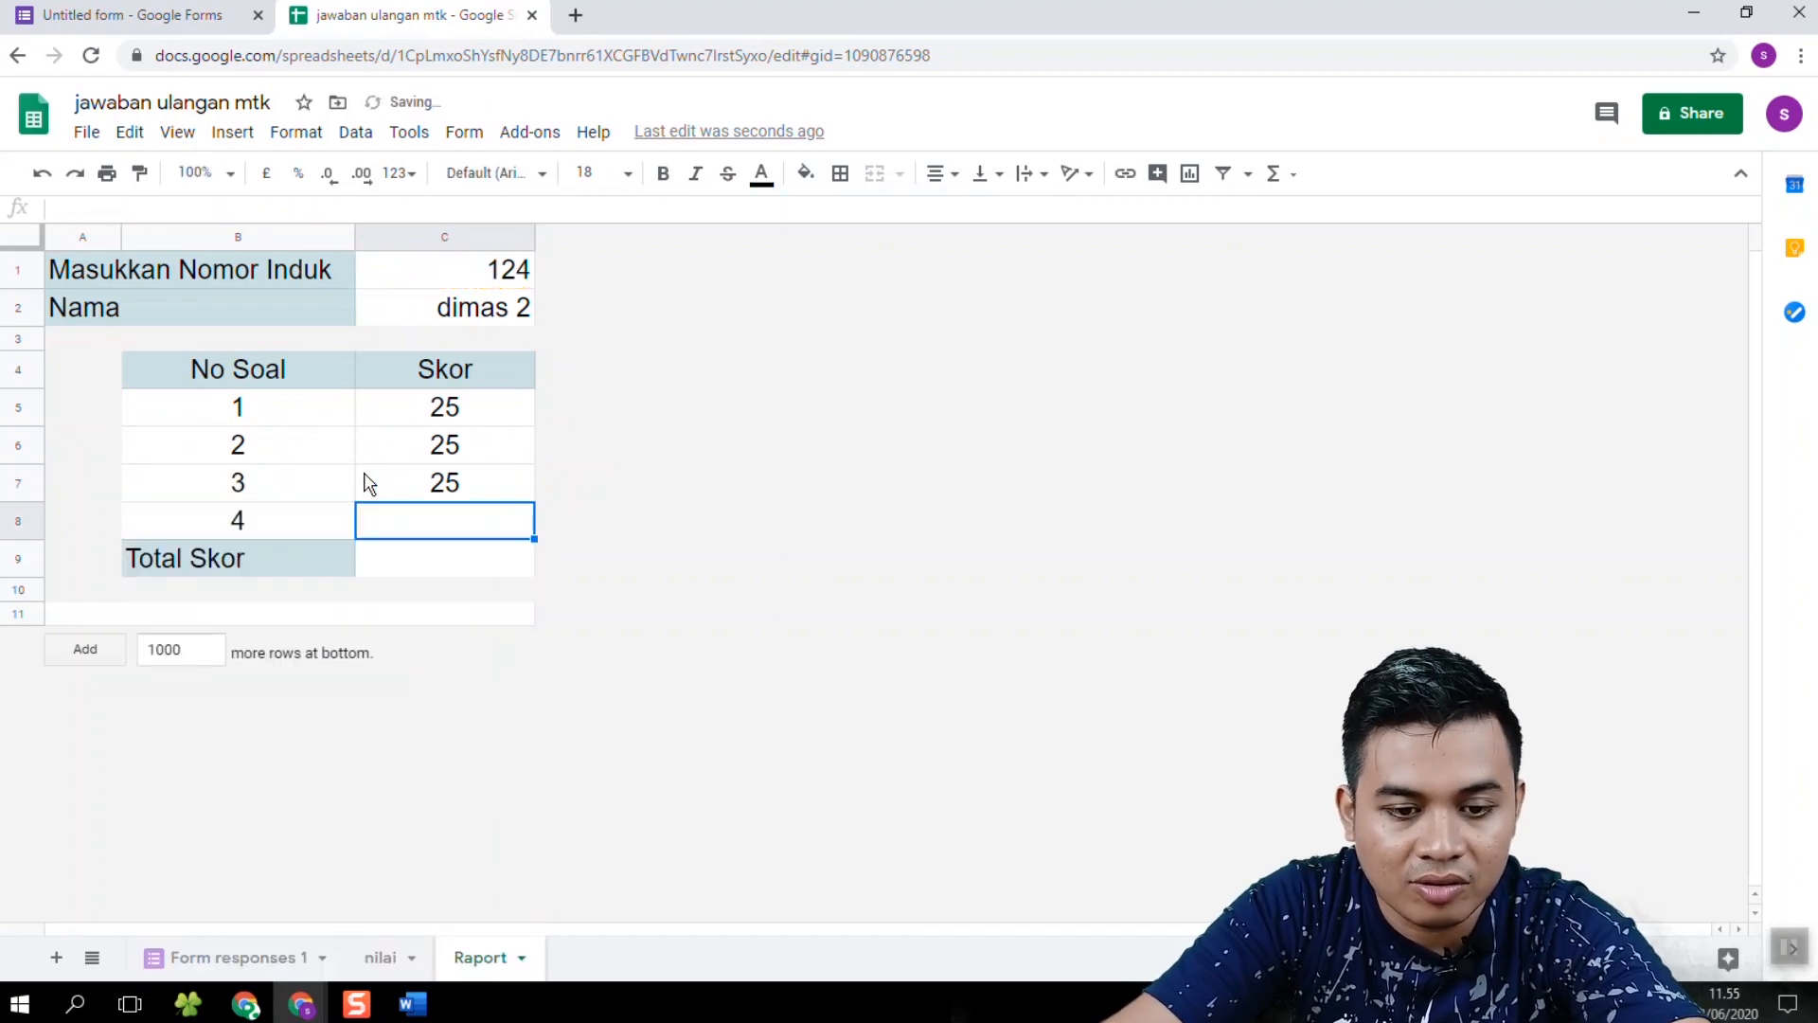
Step: Paste the copied VLOOKUP formula into question 4's score cell C8 with column index 6
double_click(485, 519)
type("=VLOOKUP(C1,nilai!B2:G50,2,FALSE)")
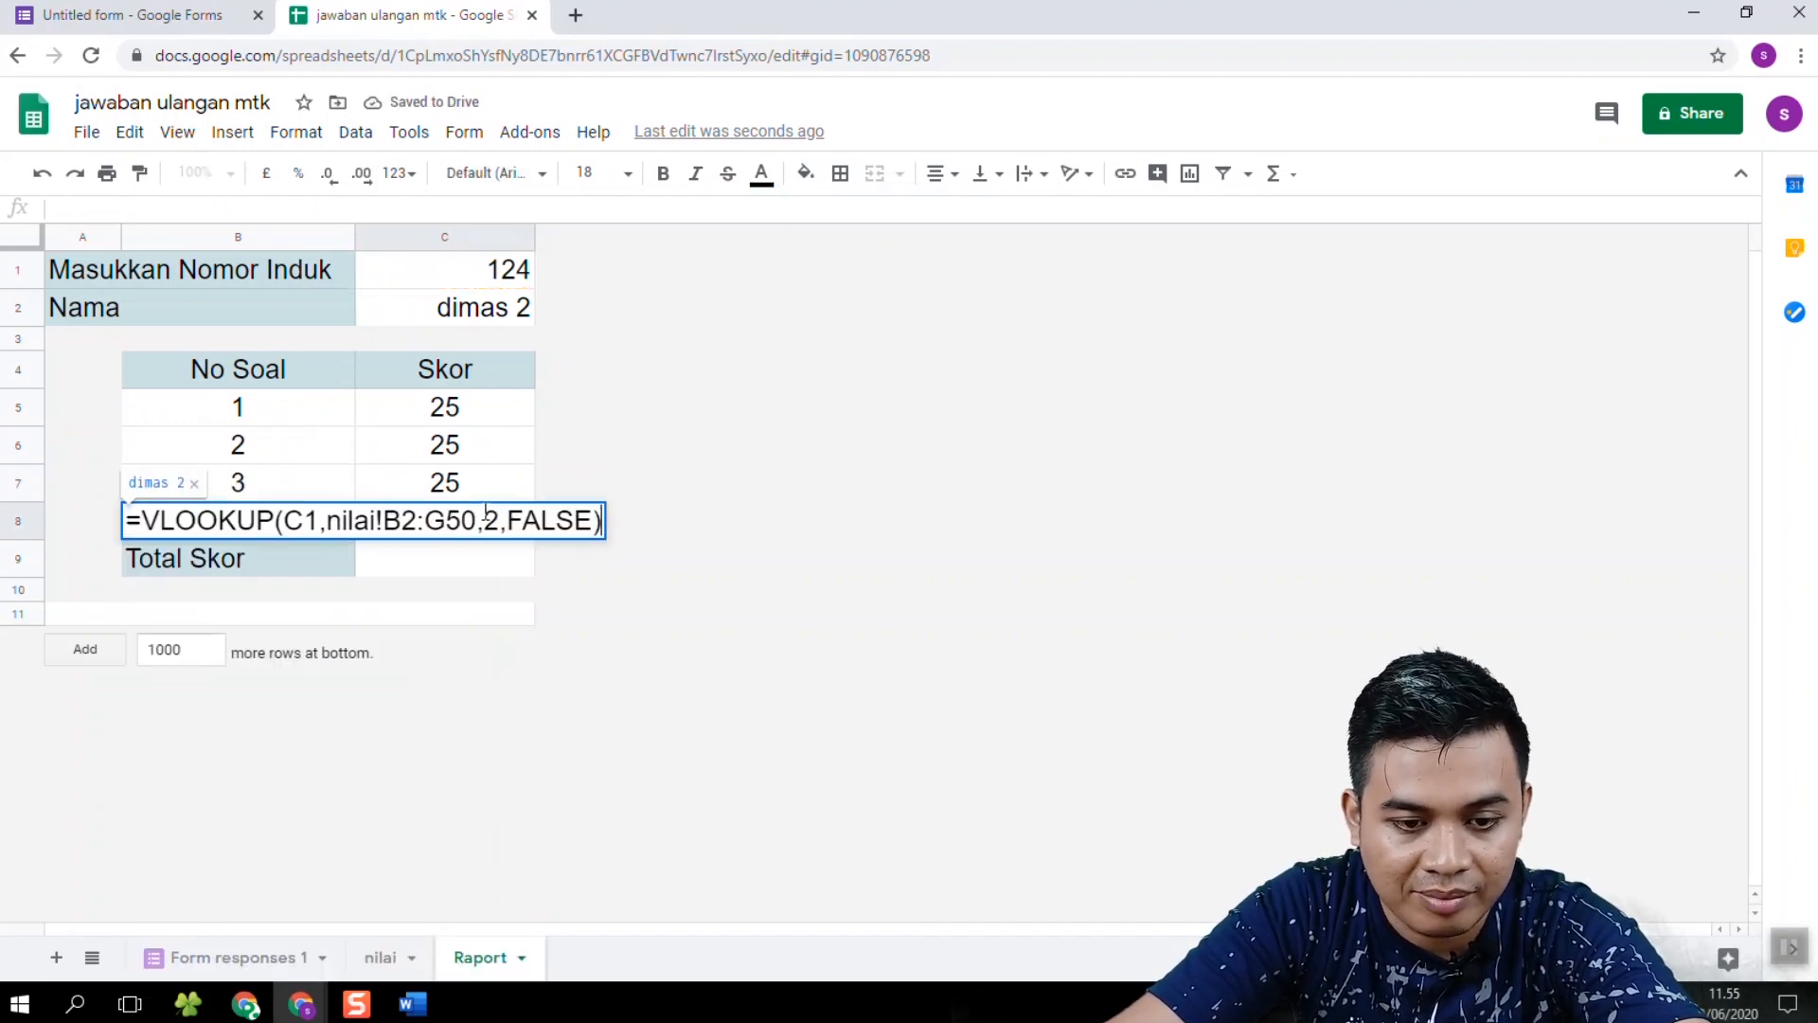
left_click_drag(336, 524, 326, 524)
type("6")
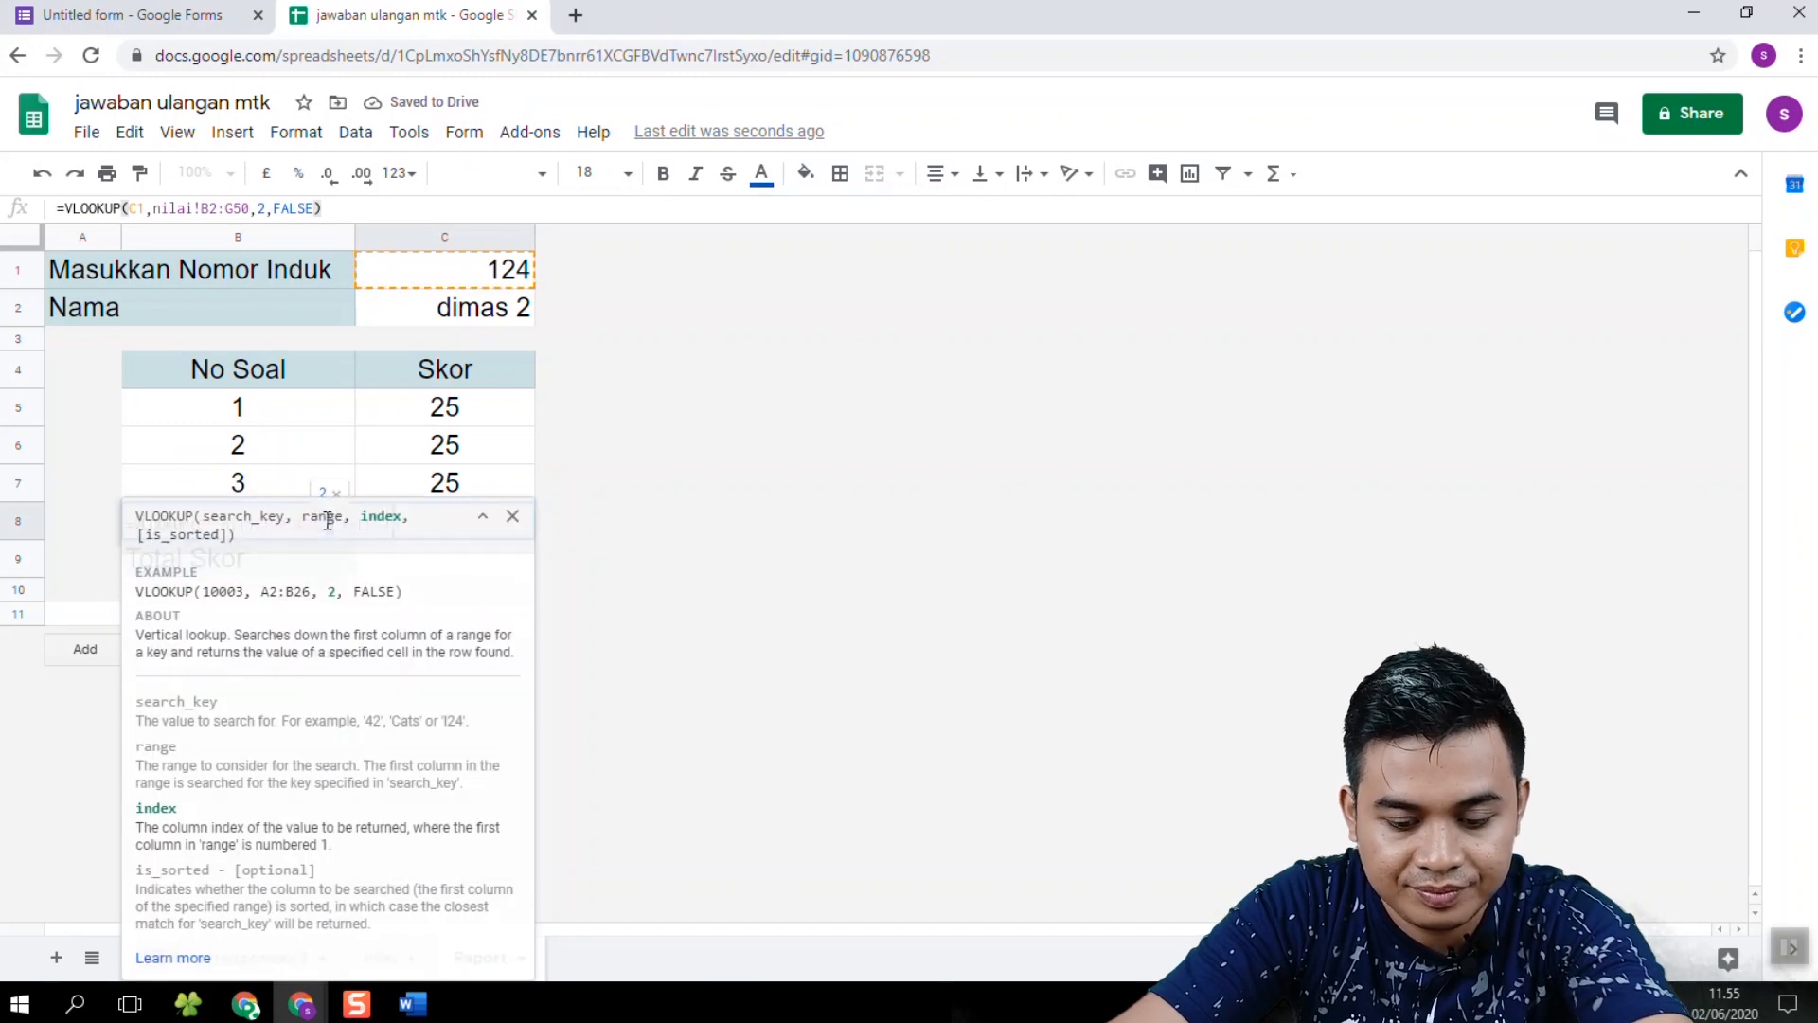
key("Return")
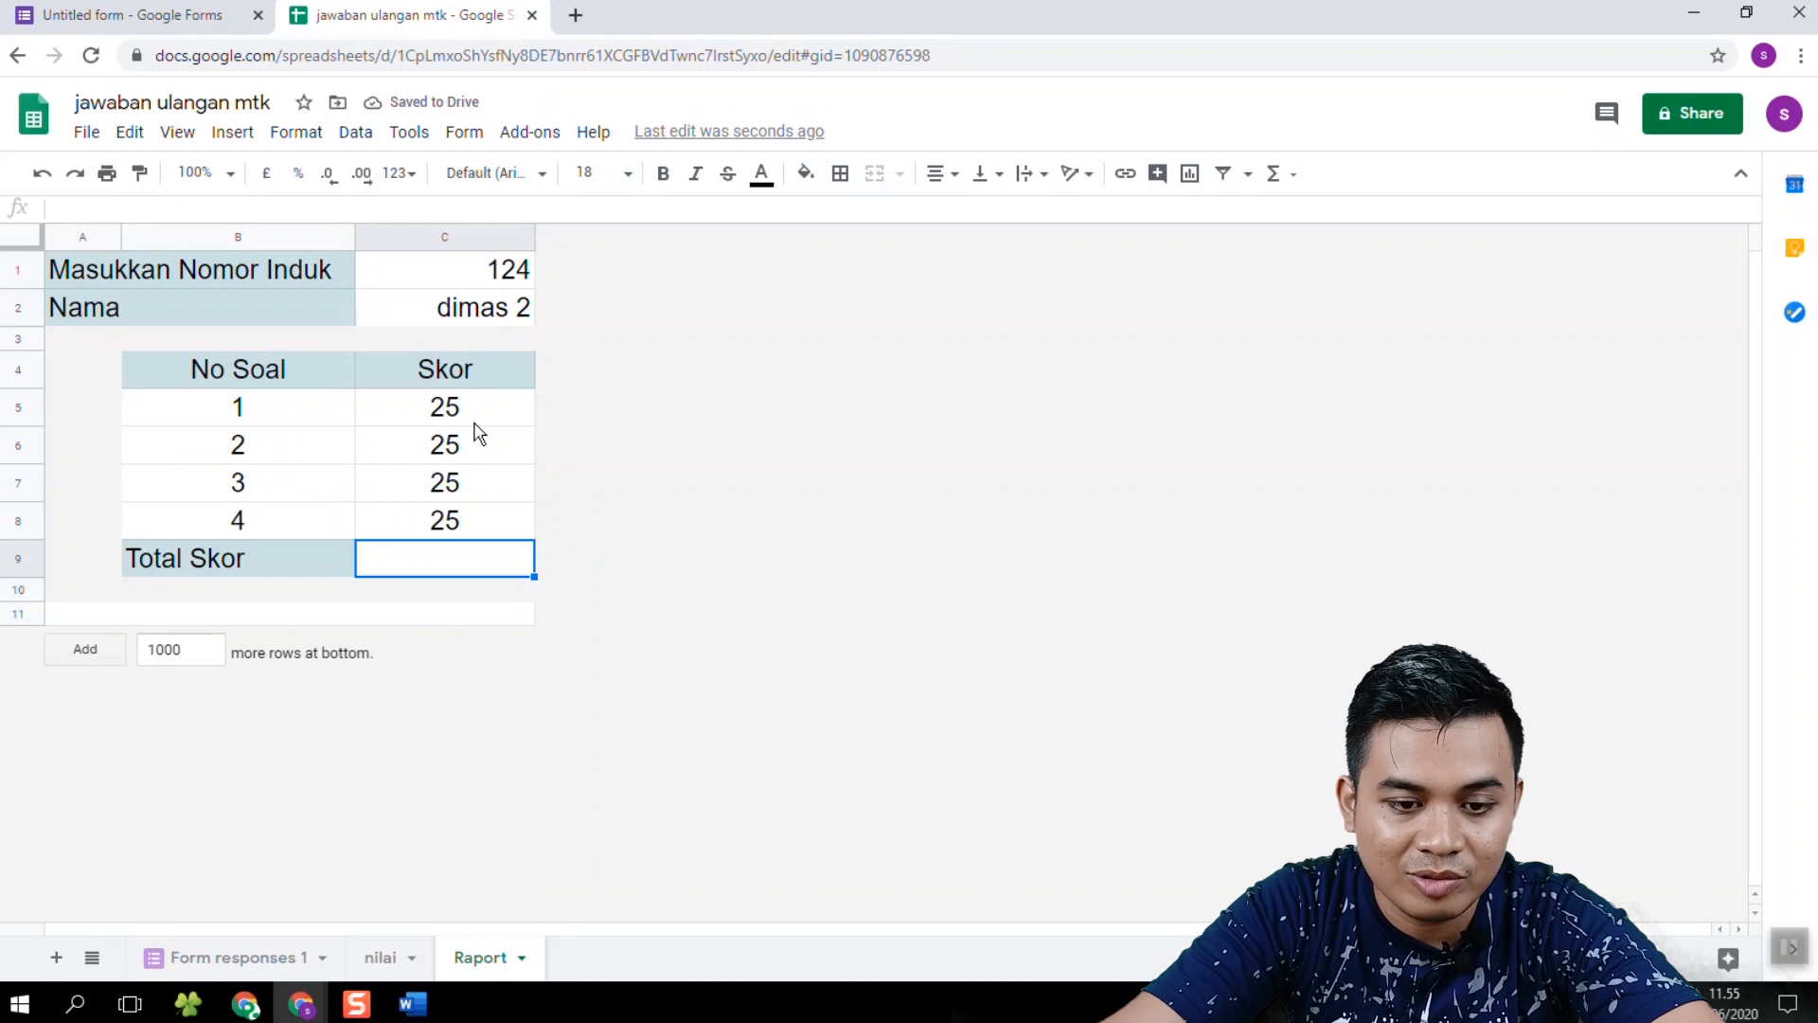
Step: Test the score lookups by replacing the number in C1 with the first student's number
left_click(514, 282)
type("123")
key("Return")
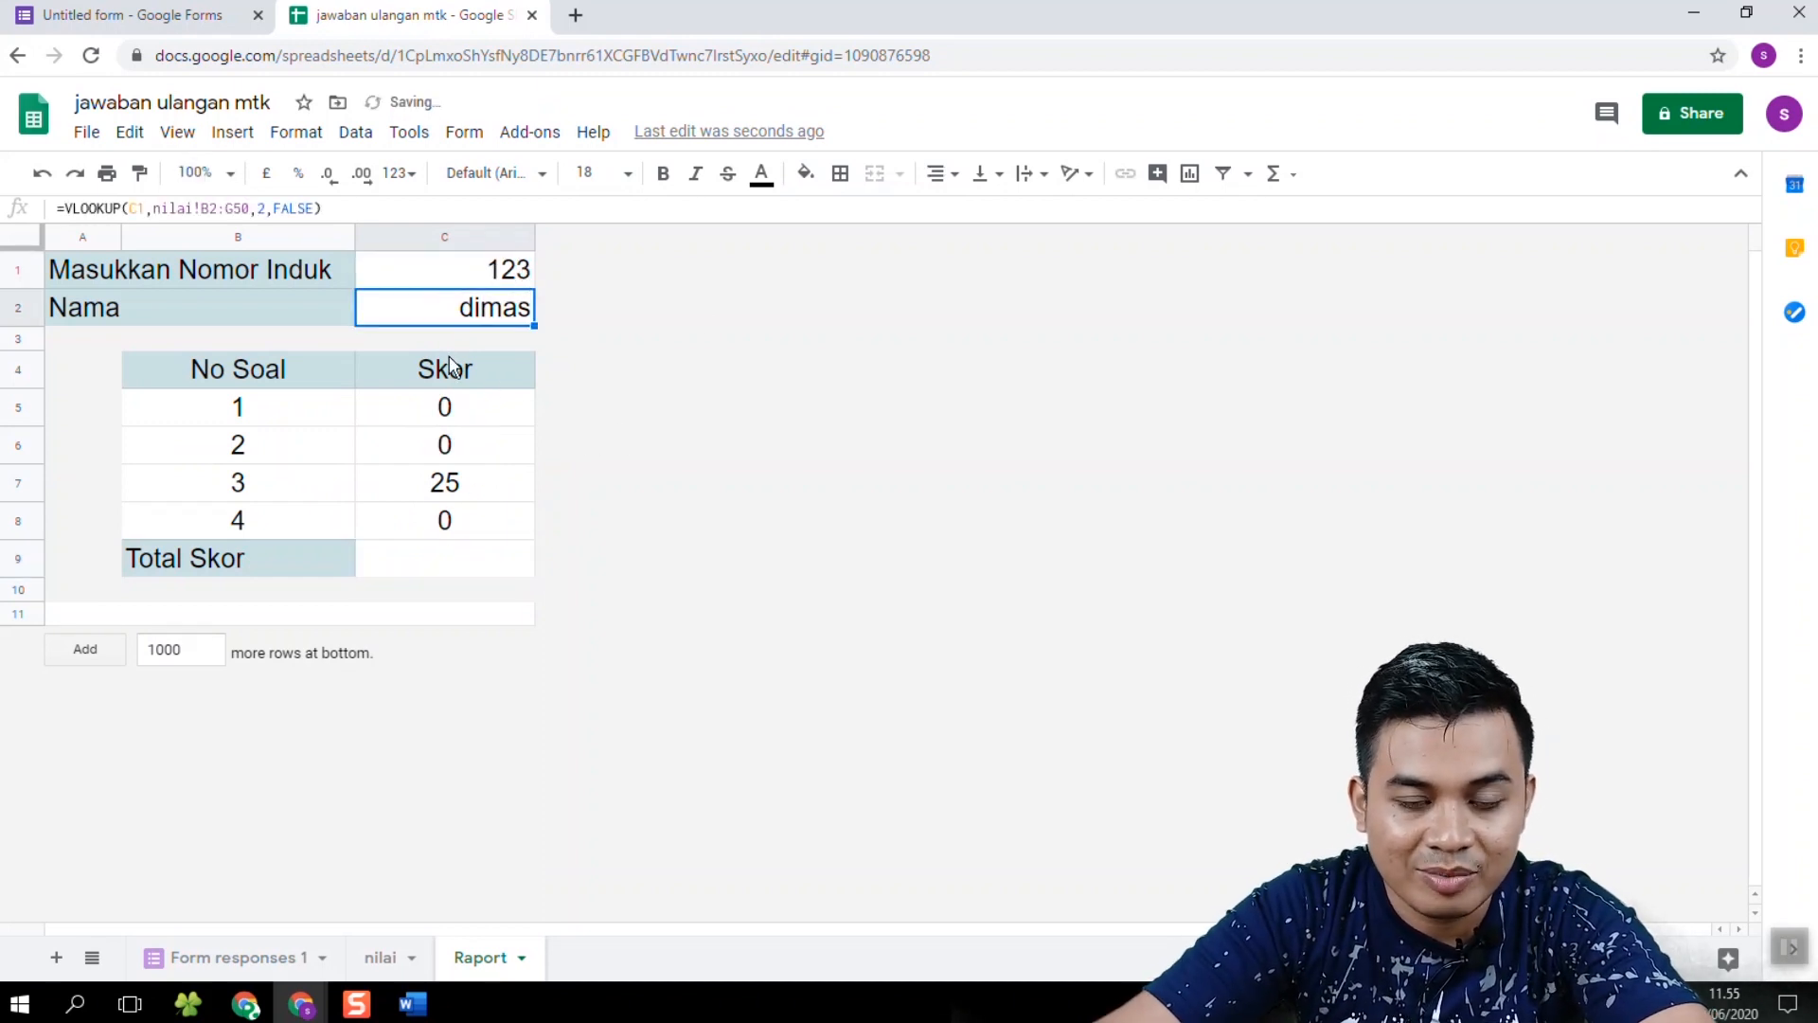
Step: Total the four question scores C5:C8 with a SUM formula in the Total Skor cell C9
left_click(460, 568)
type("=su")
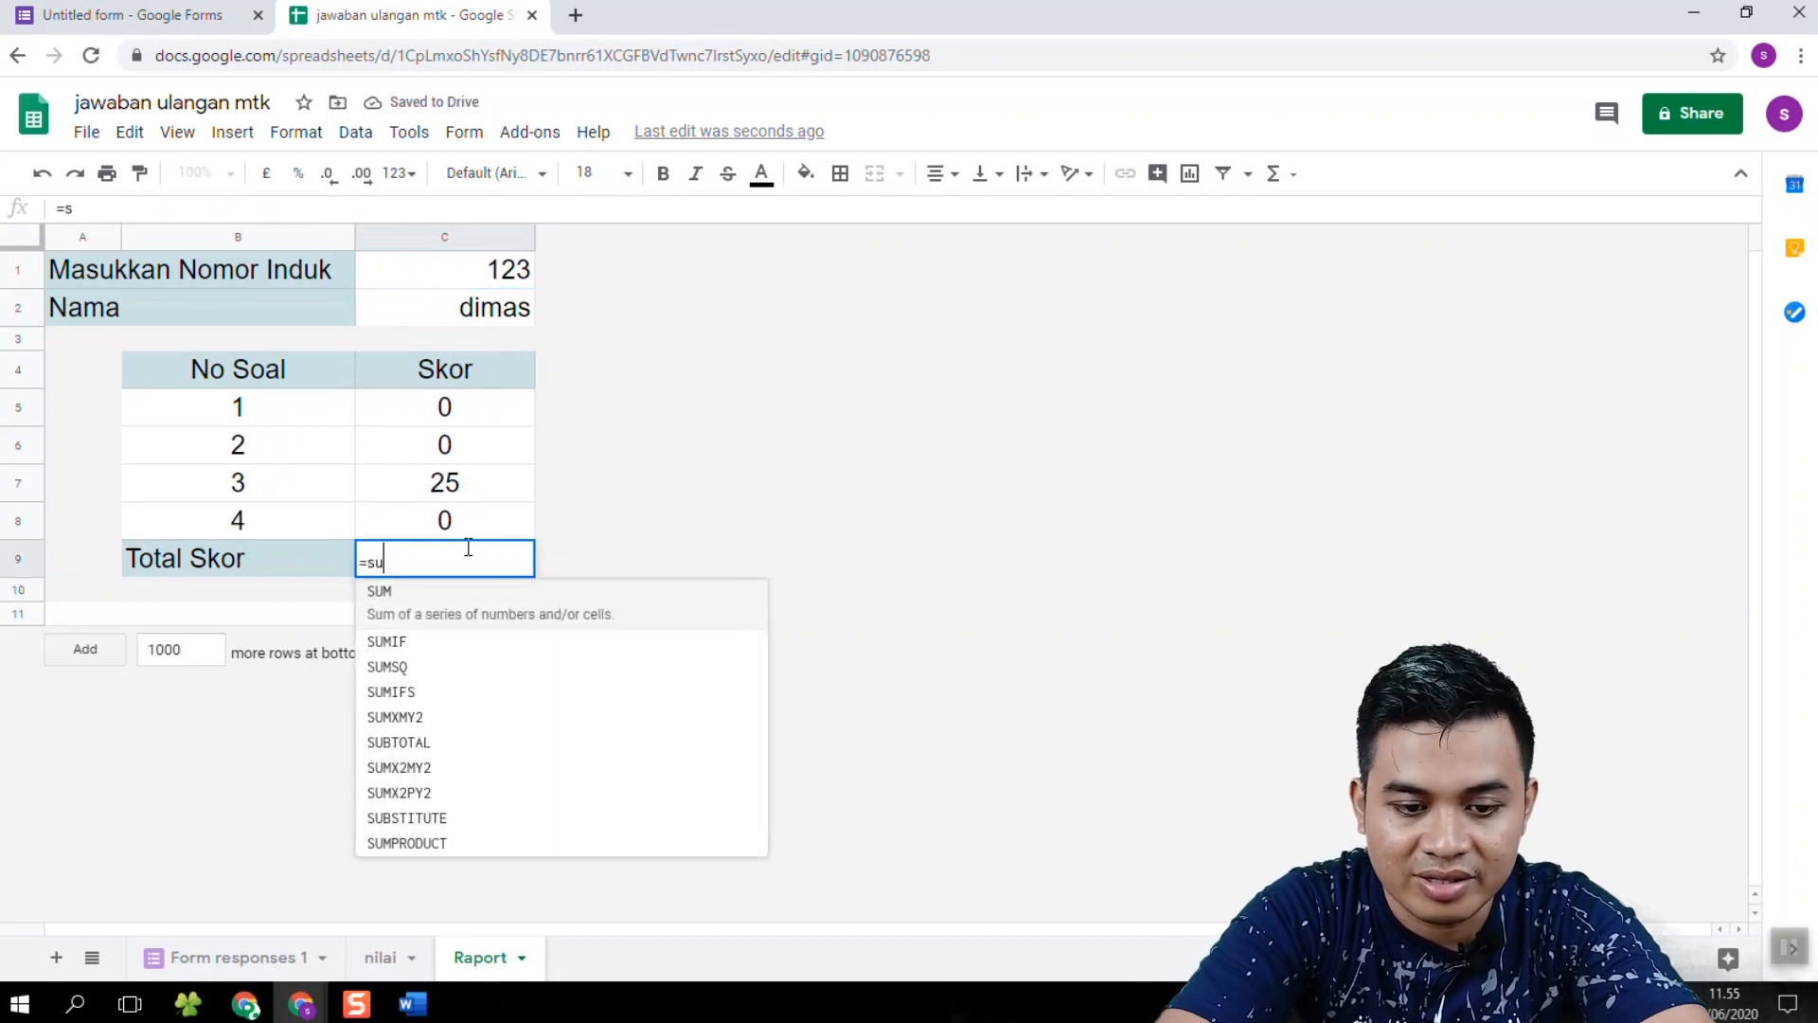
type("m(")
left_click_drag(446, 407, 454, 526)
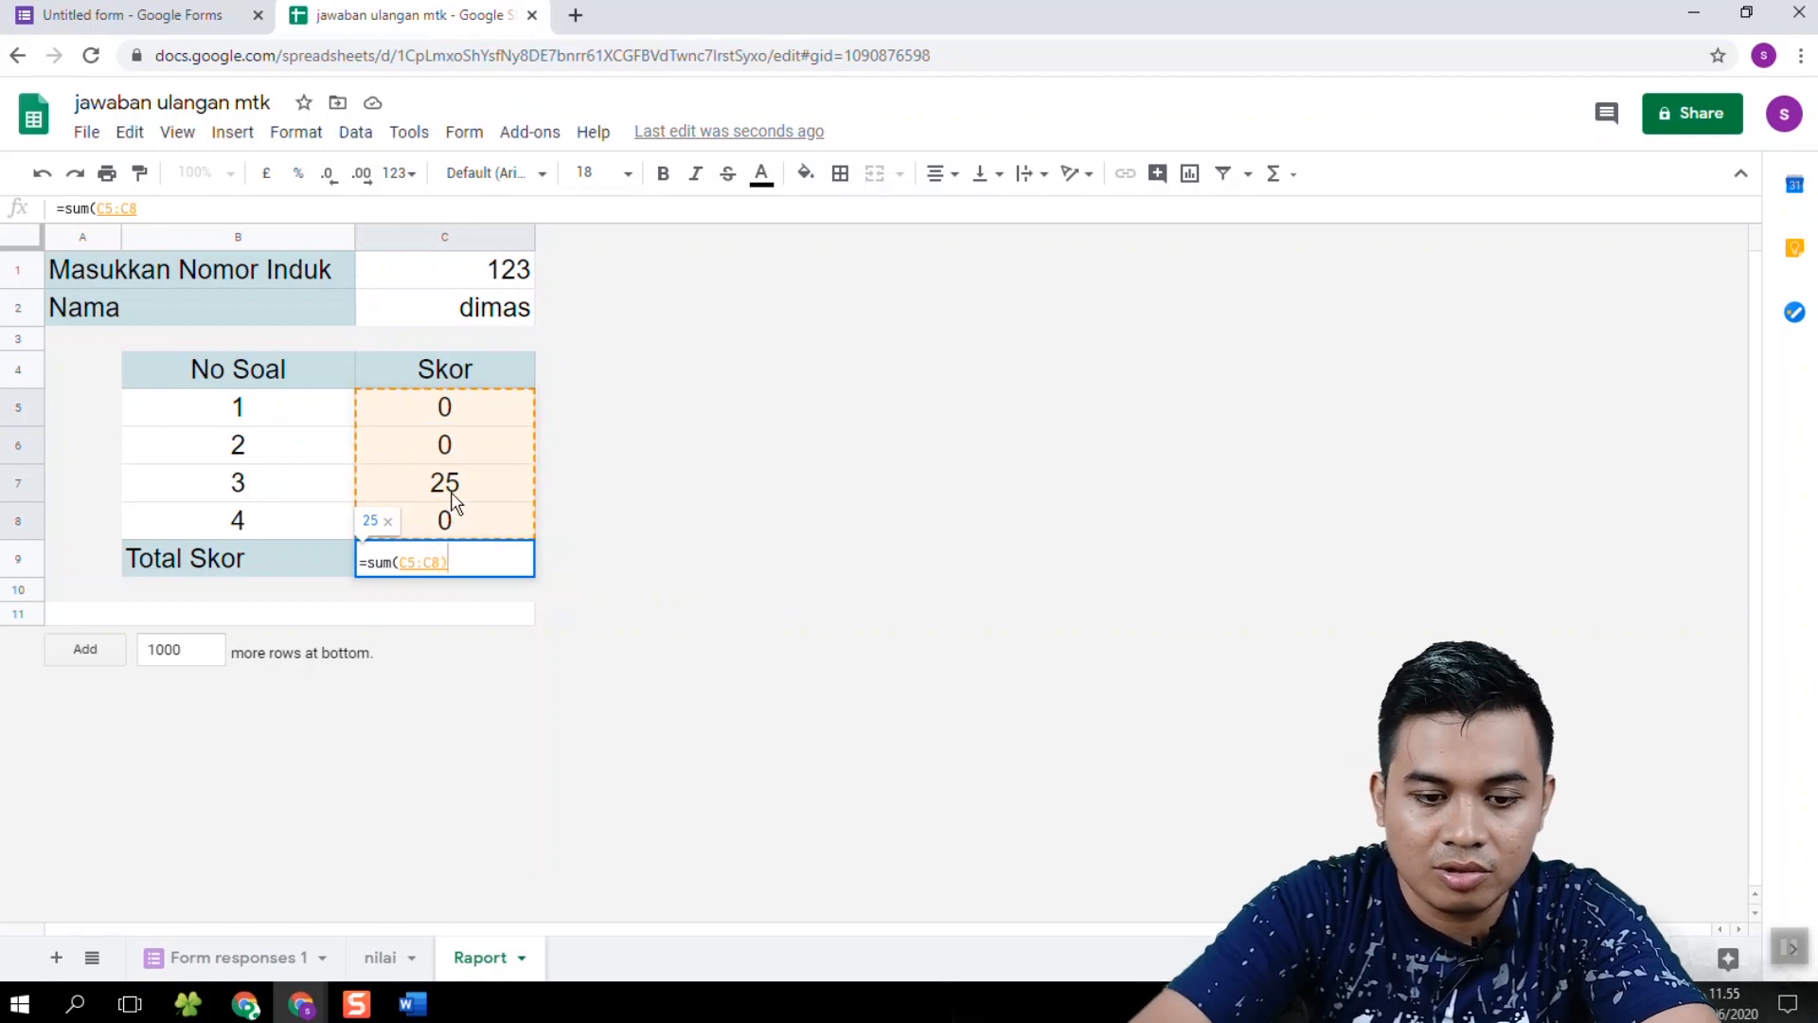
key("Return")
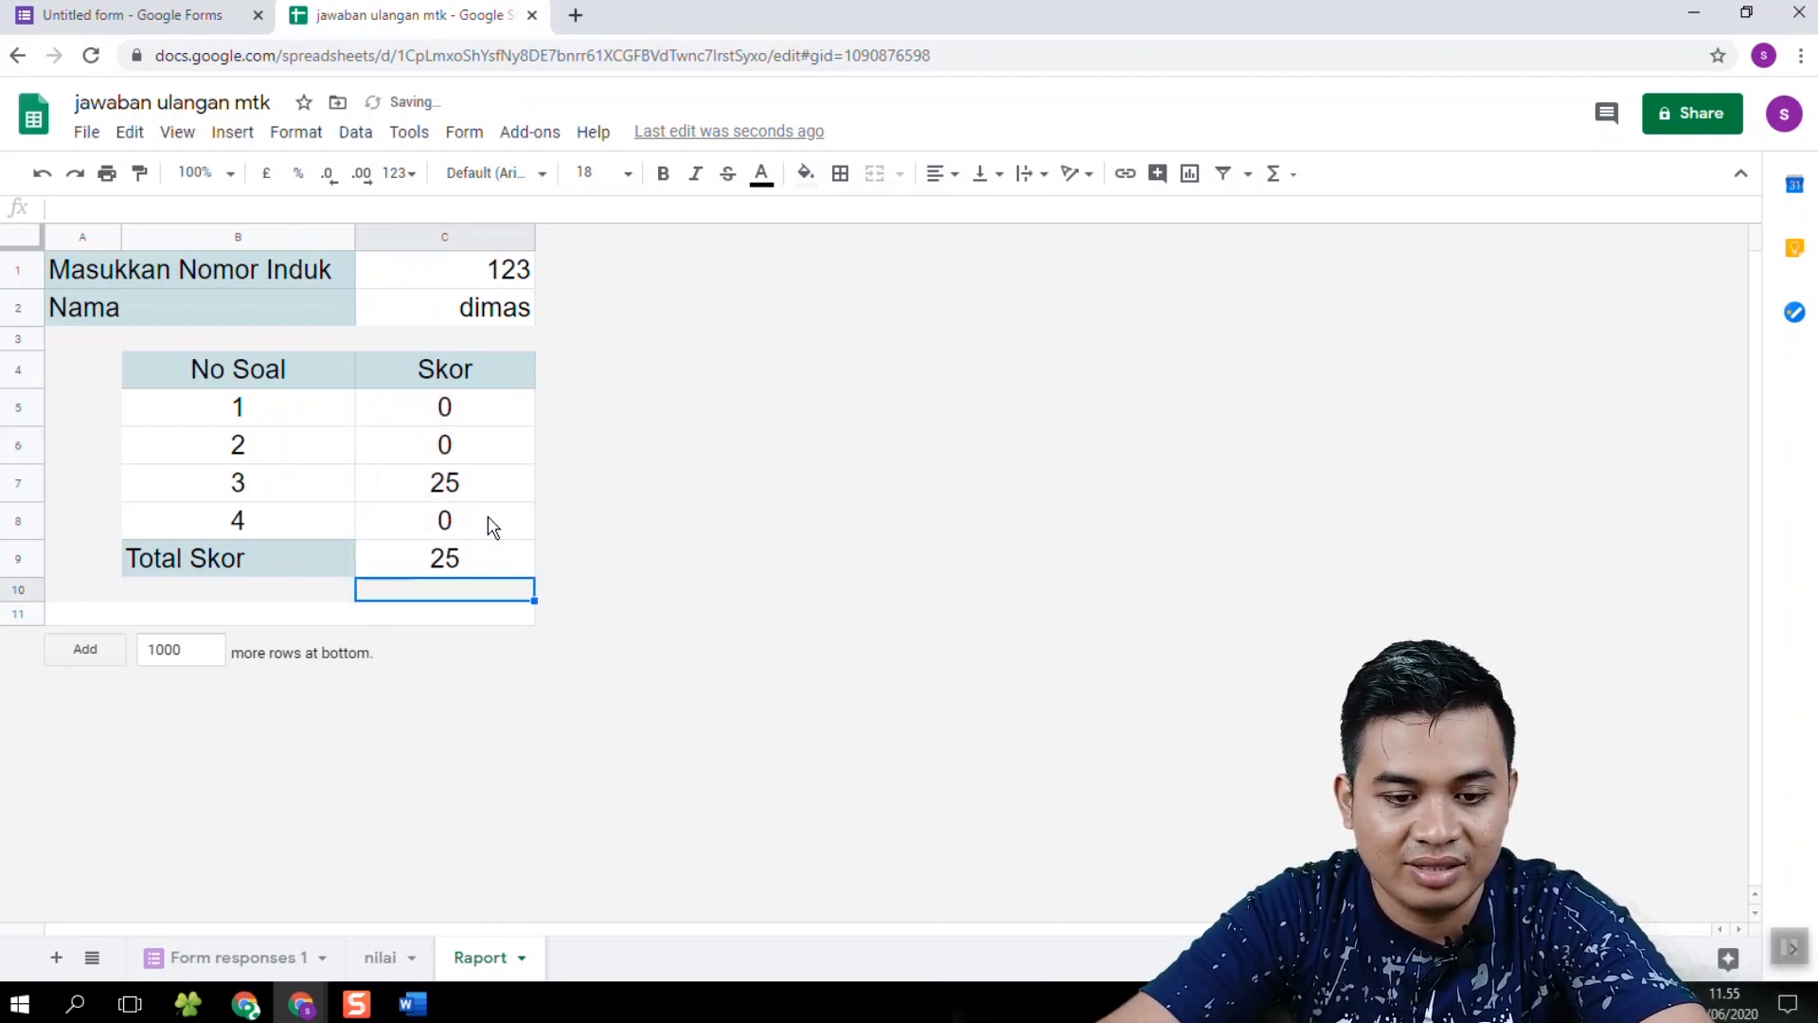
left_click(471, 566)
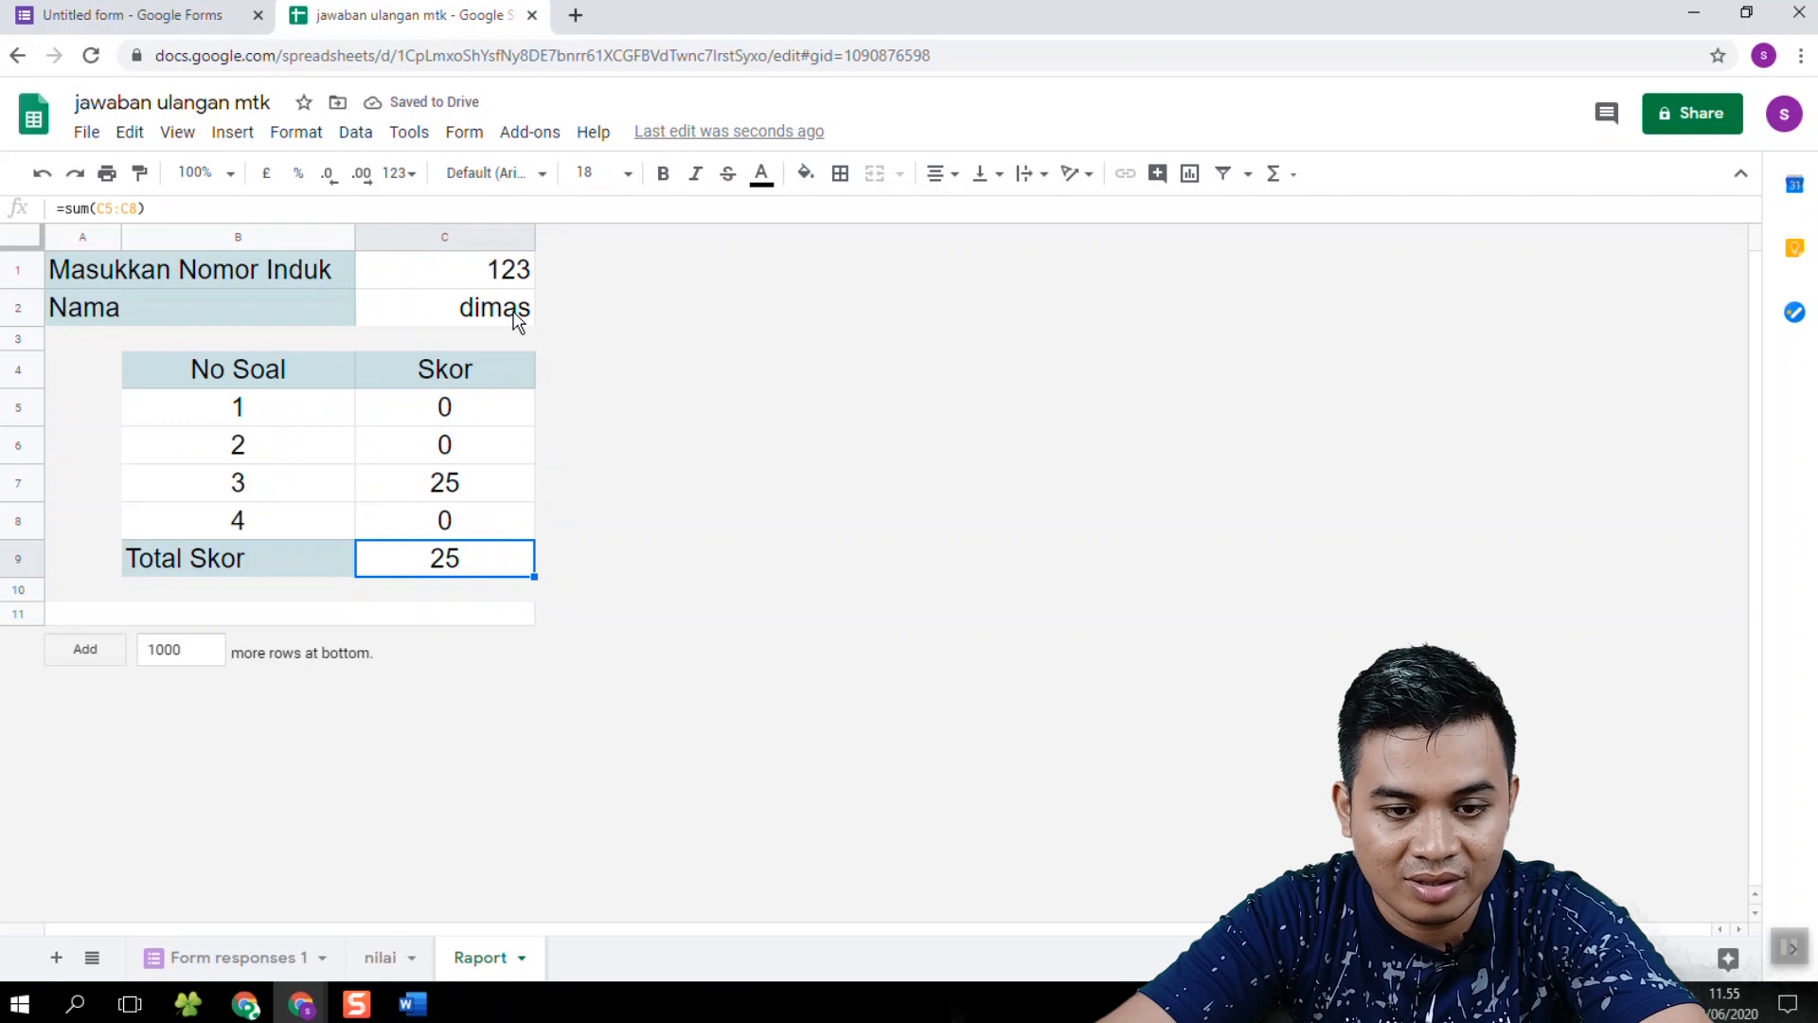
Step: Check the Total Skor formula by entering the second student's number in C1
left_click(512, 274)
type("124")
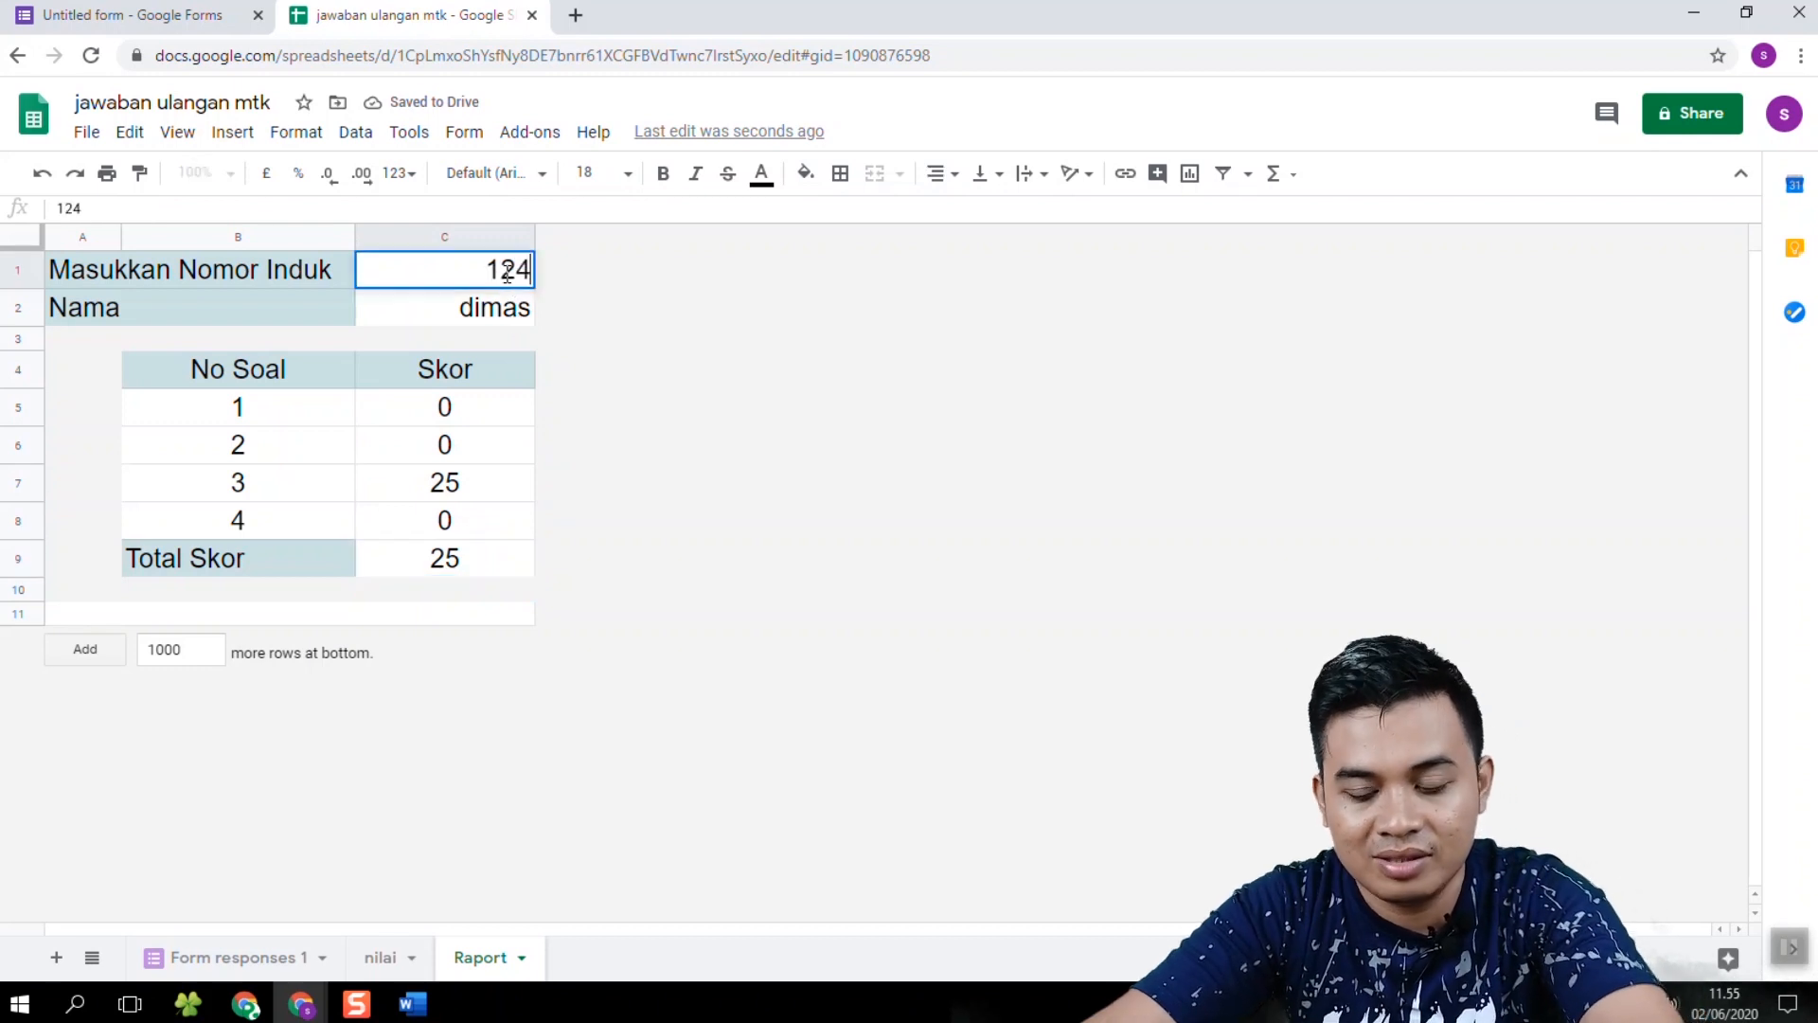
key("Return")
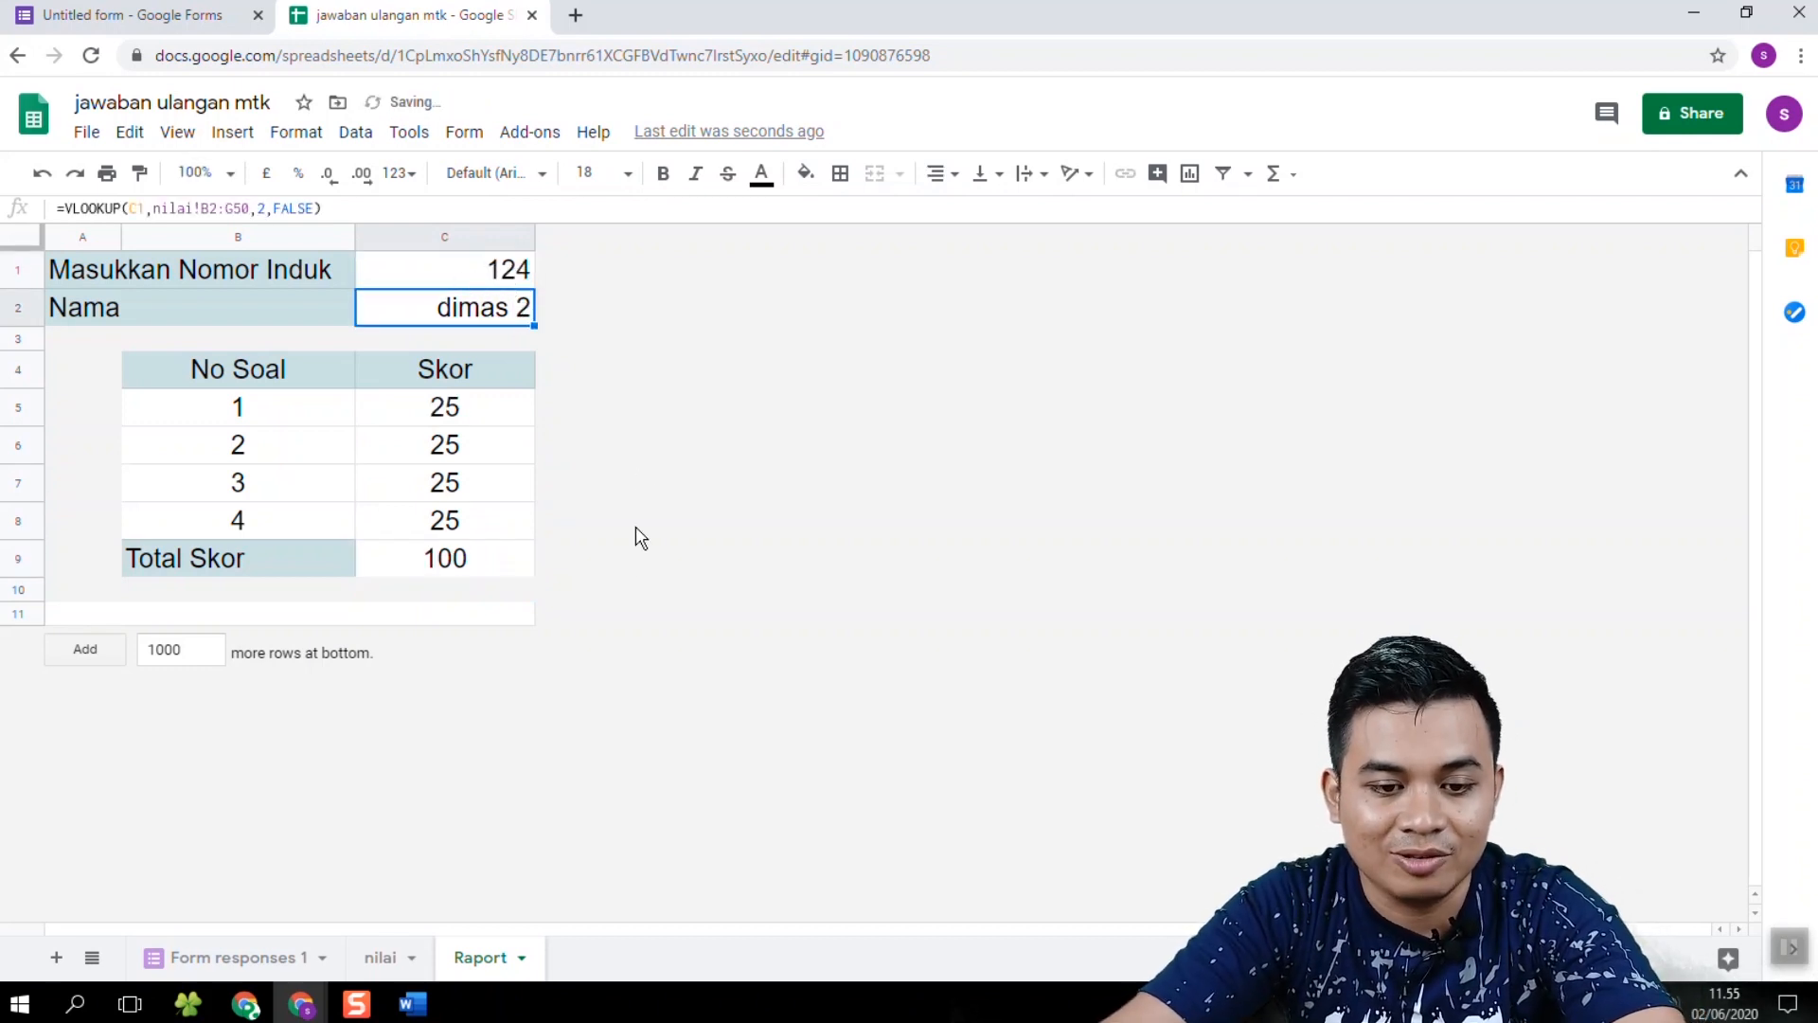
left_click(524, 556)
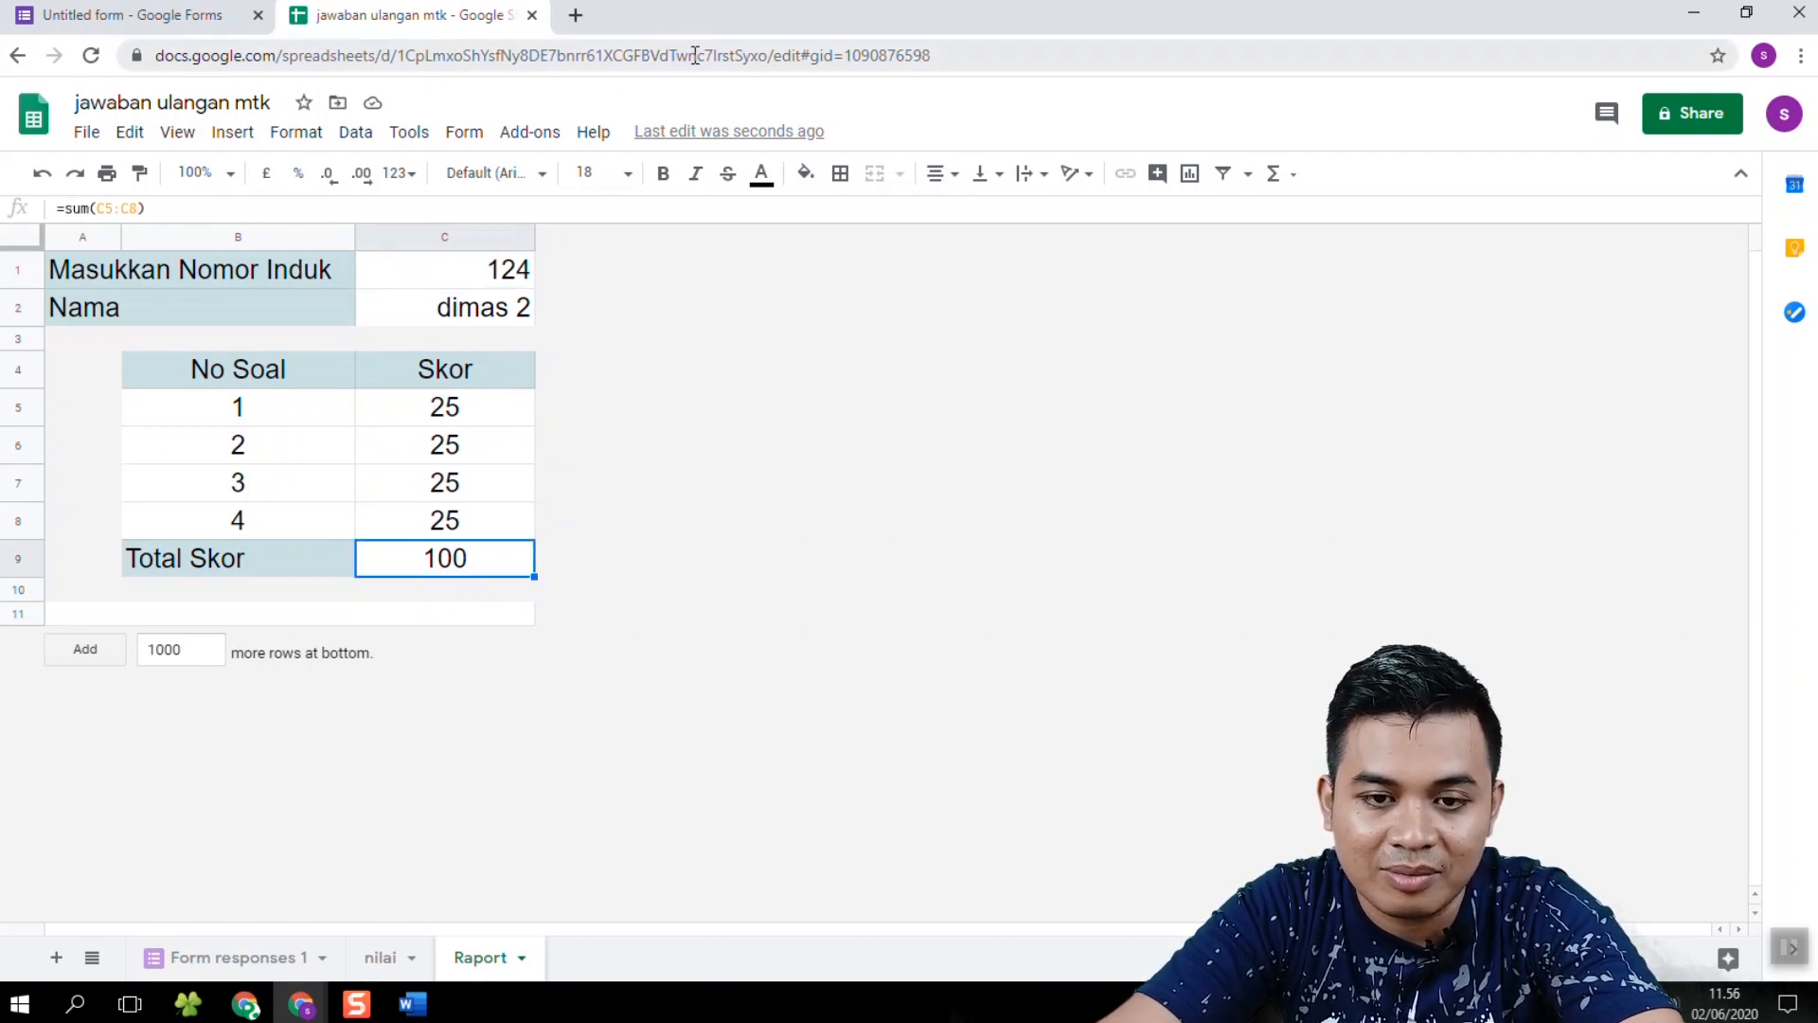
left_click(494, 267)
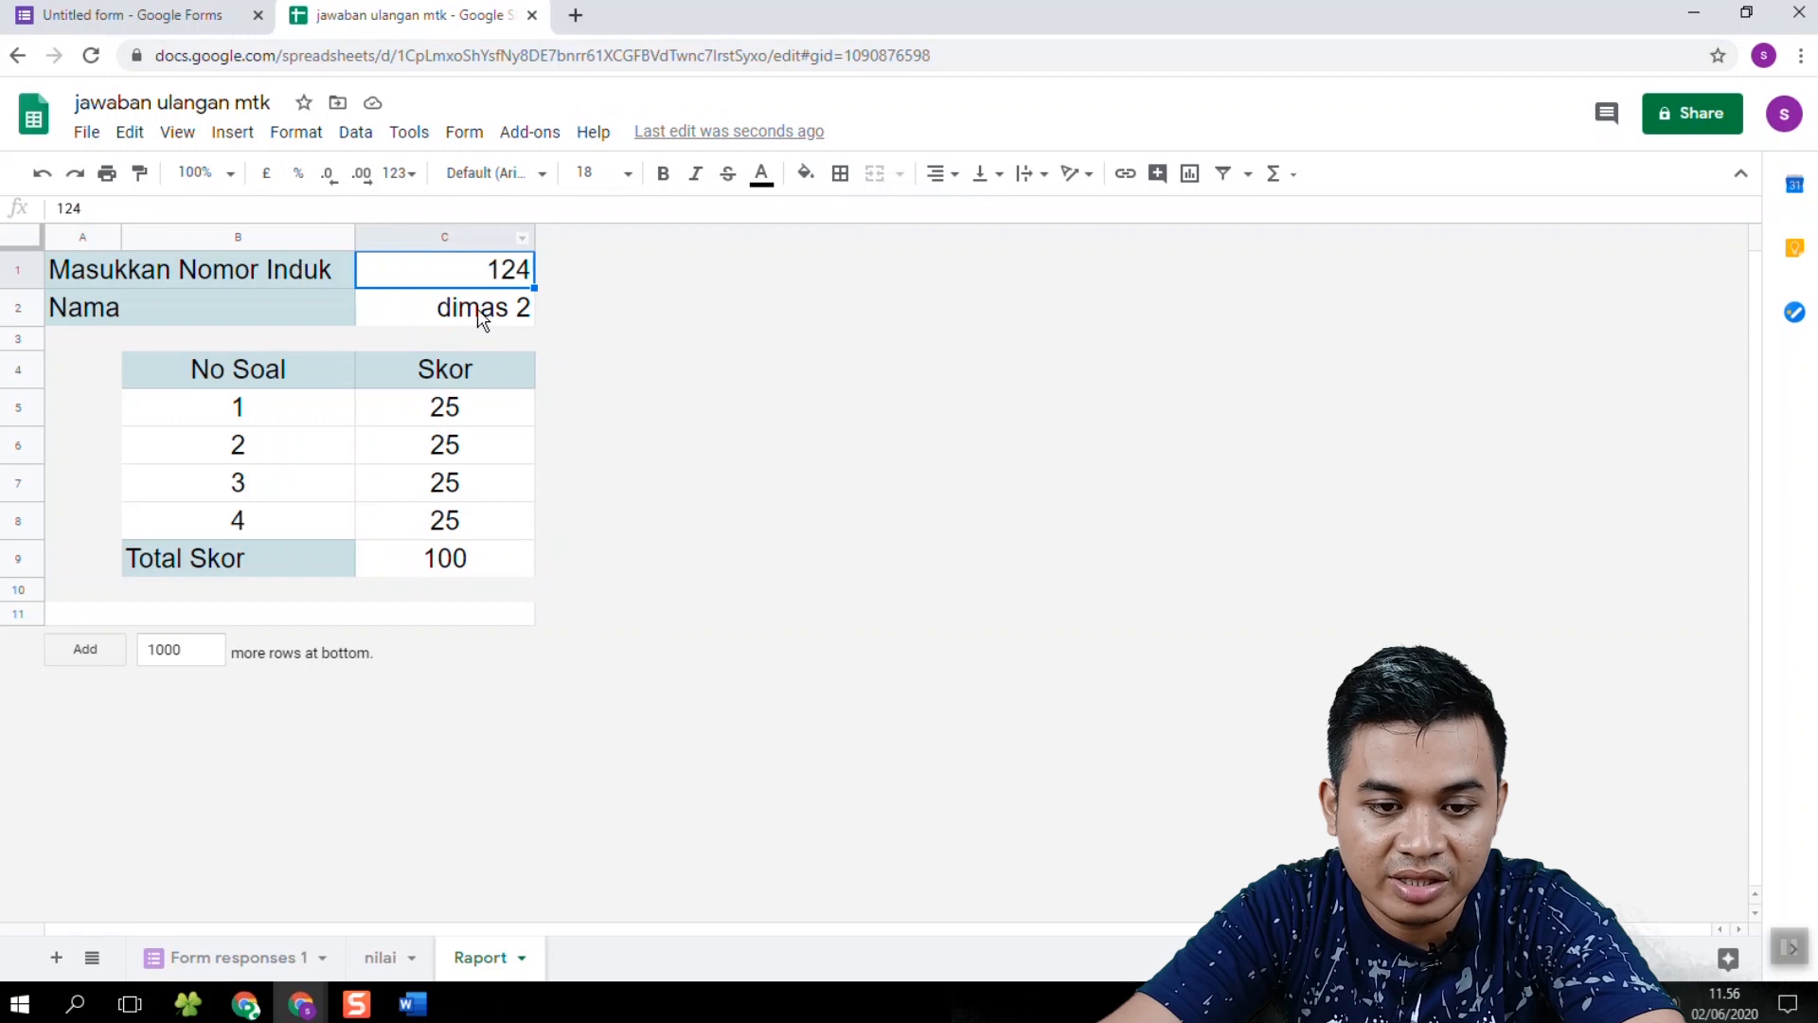
Step: Enter an IF formula in merged row 11 that returns "Belajar Lebih Giat" when C9<100, otherwise "Pertahankan Prestasimu"
left_click(317, 613)
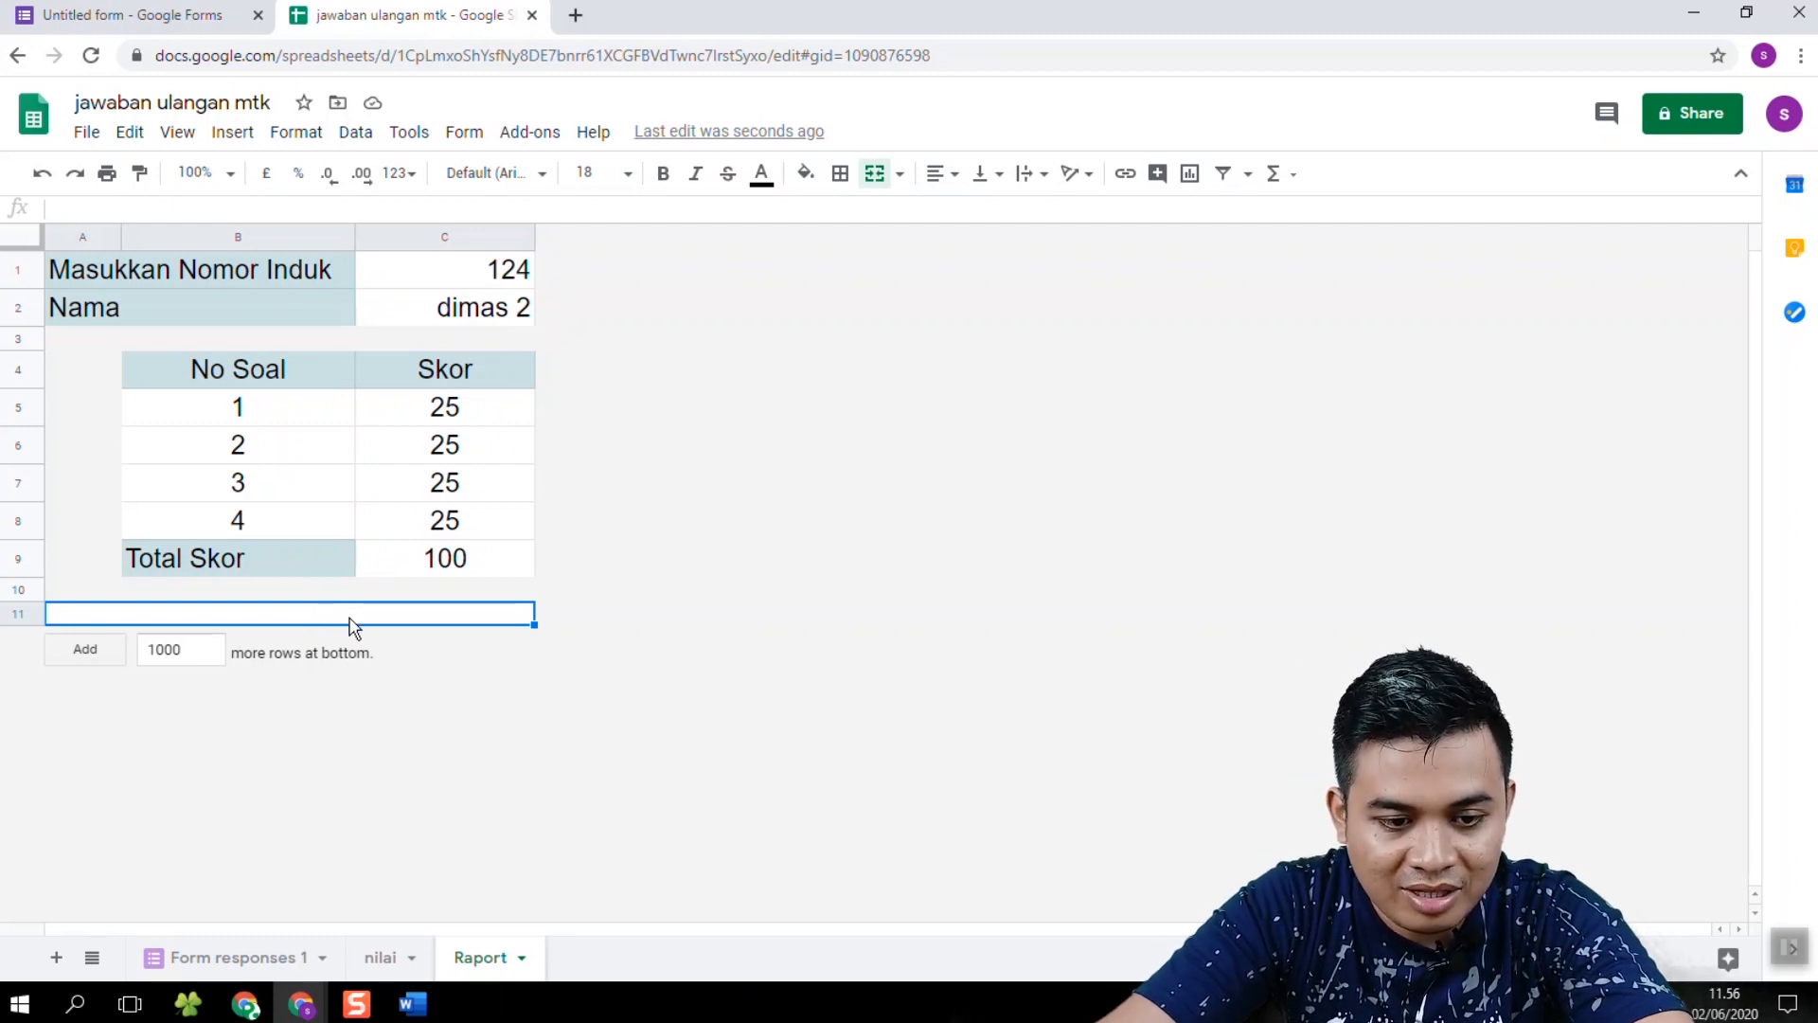
type("=")
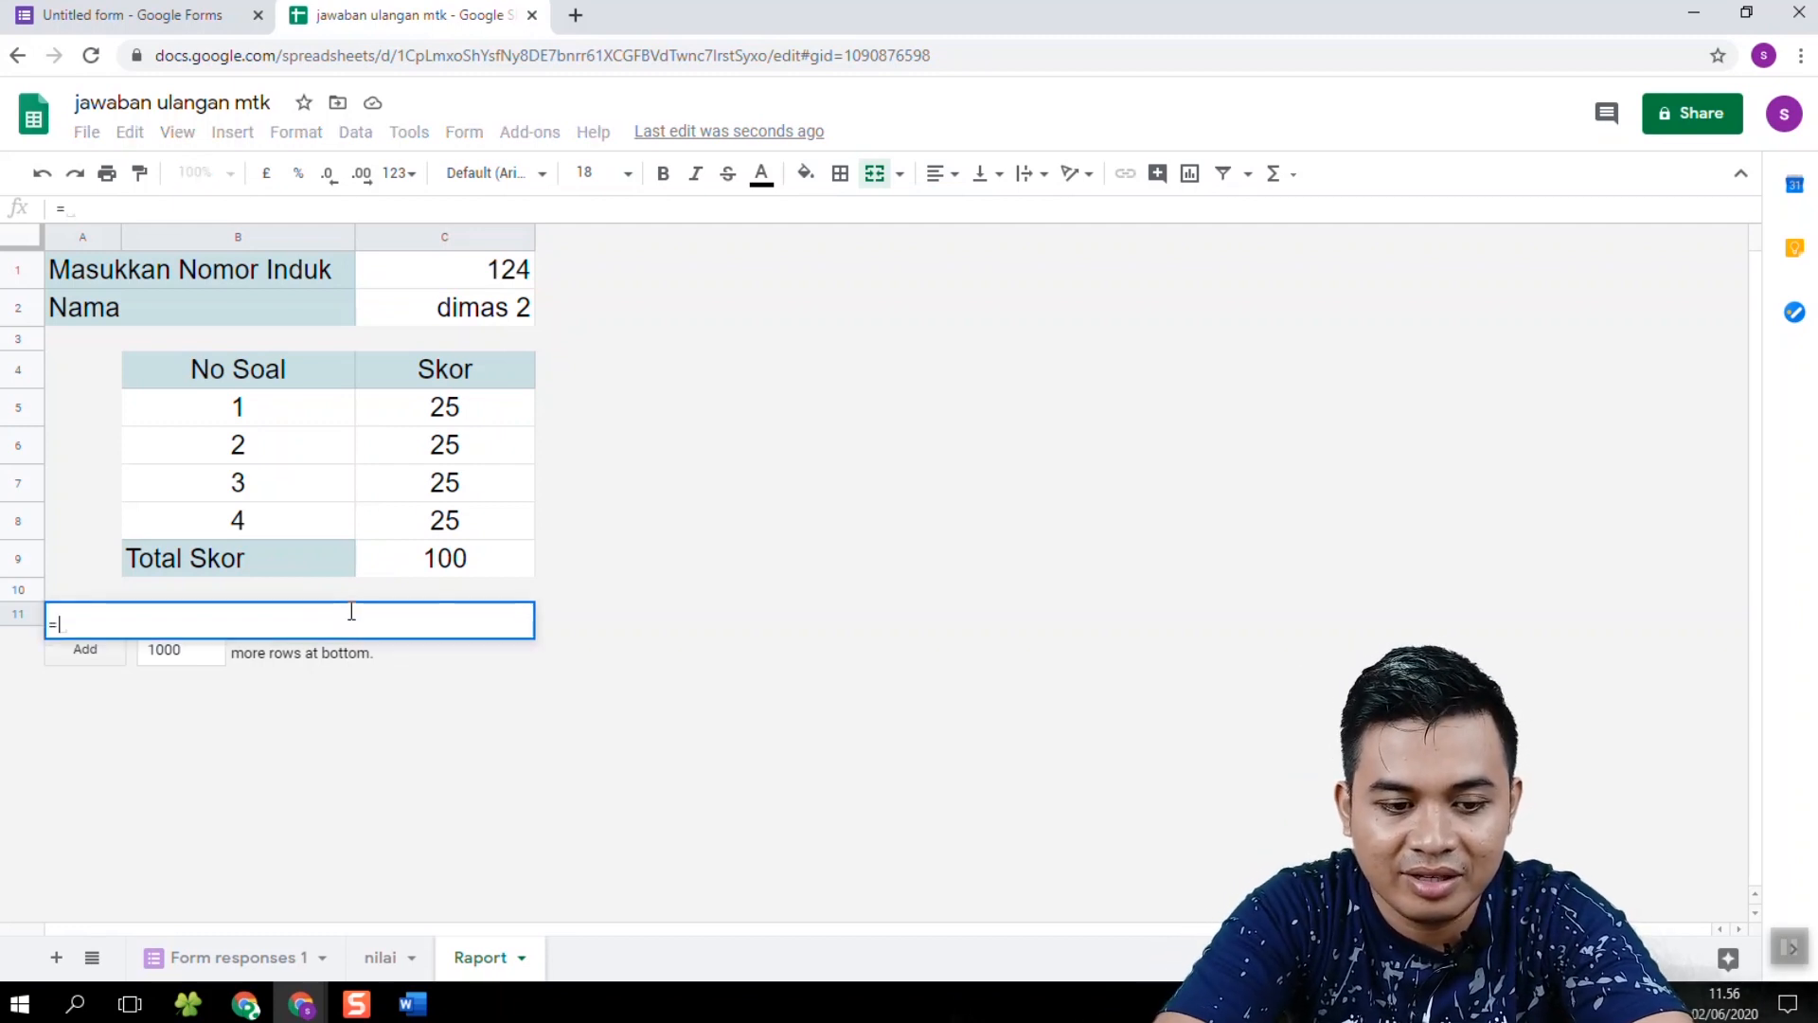
type("if(")
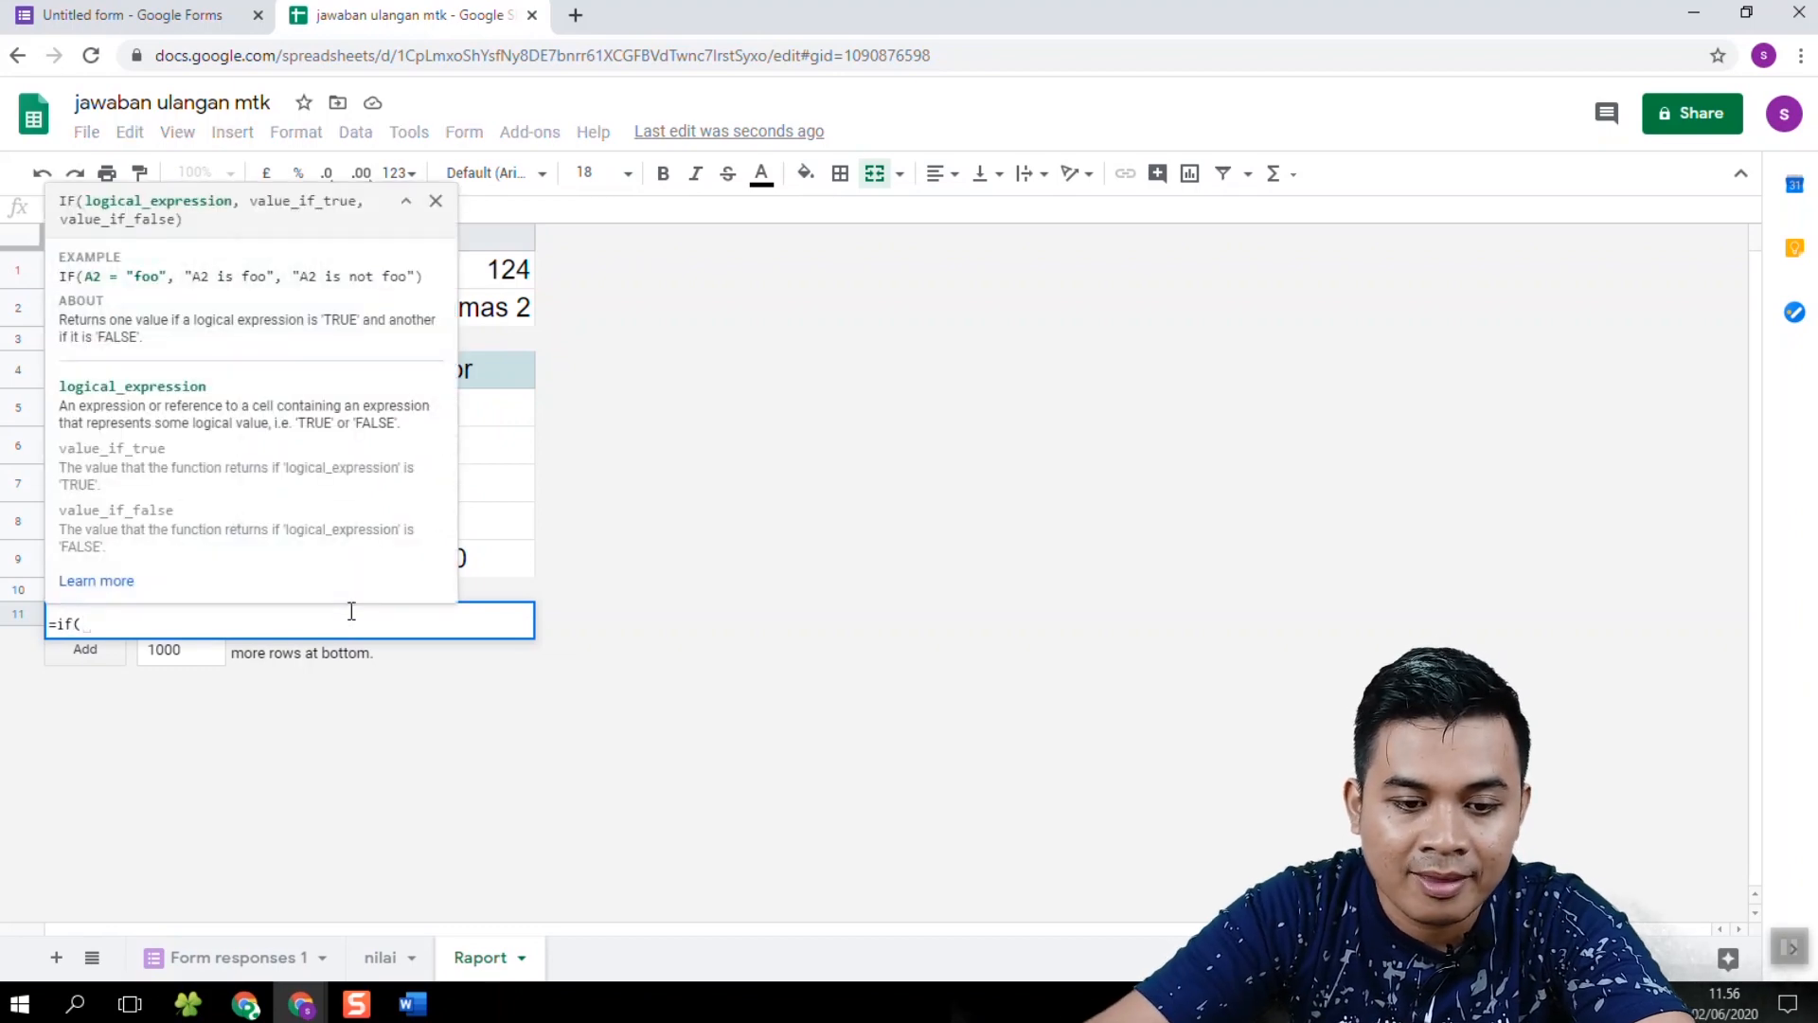
left_click(479, 566)
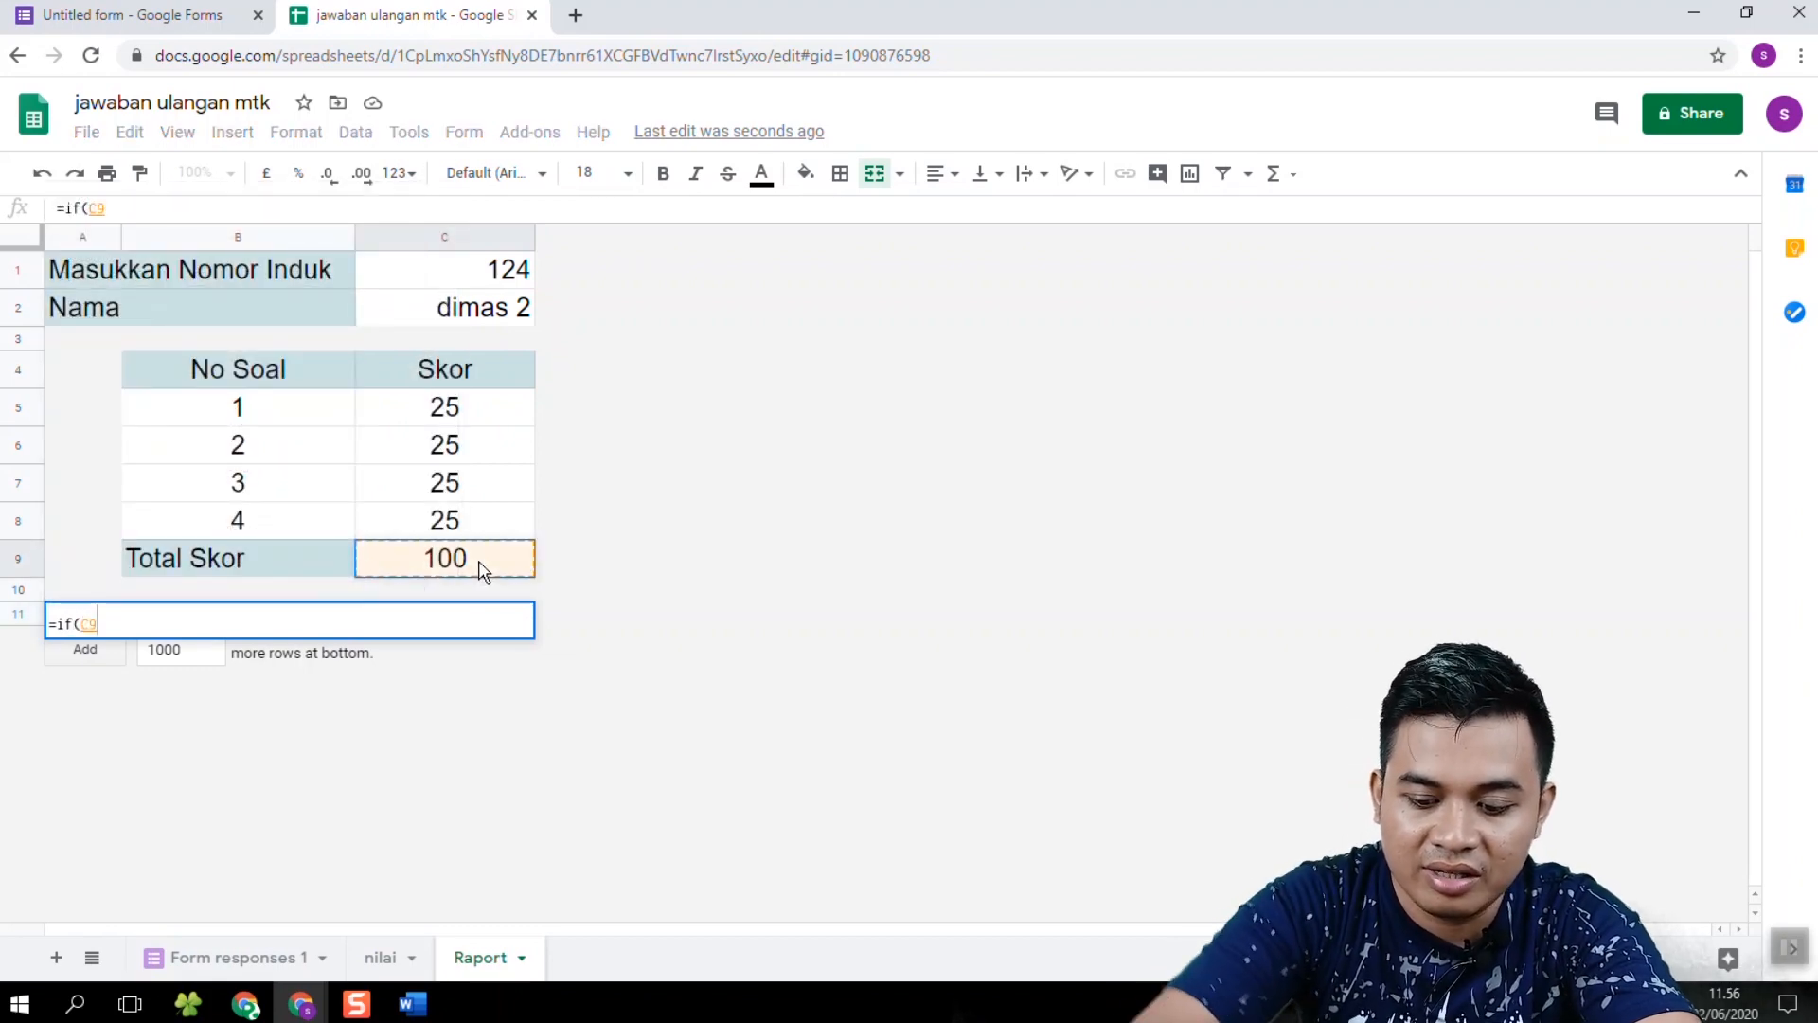
type("<100")
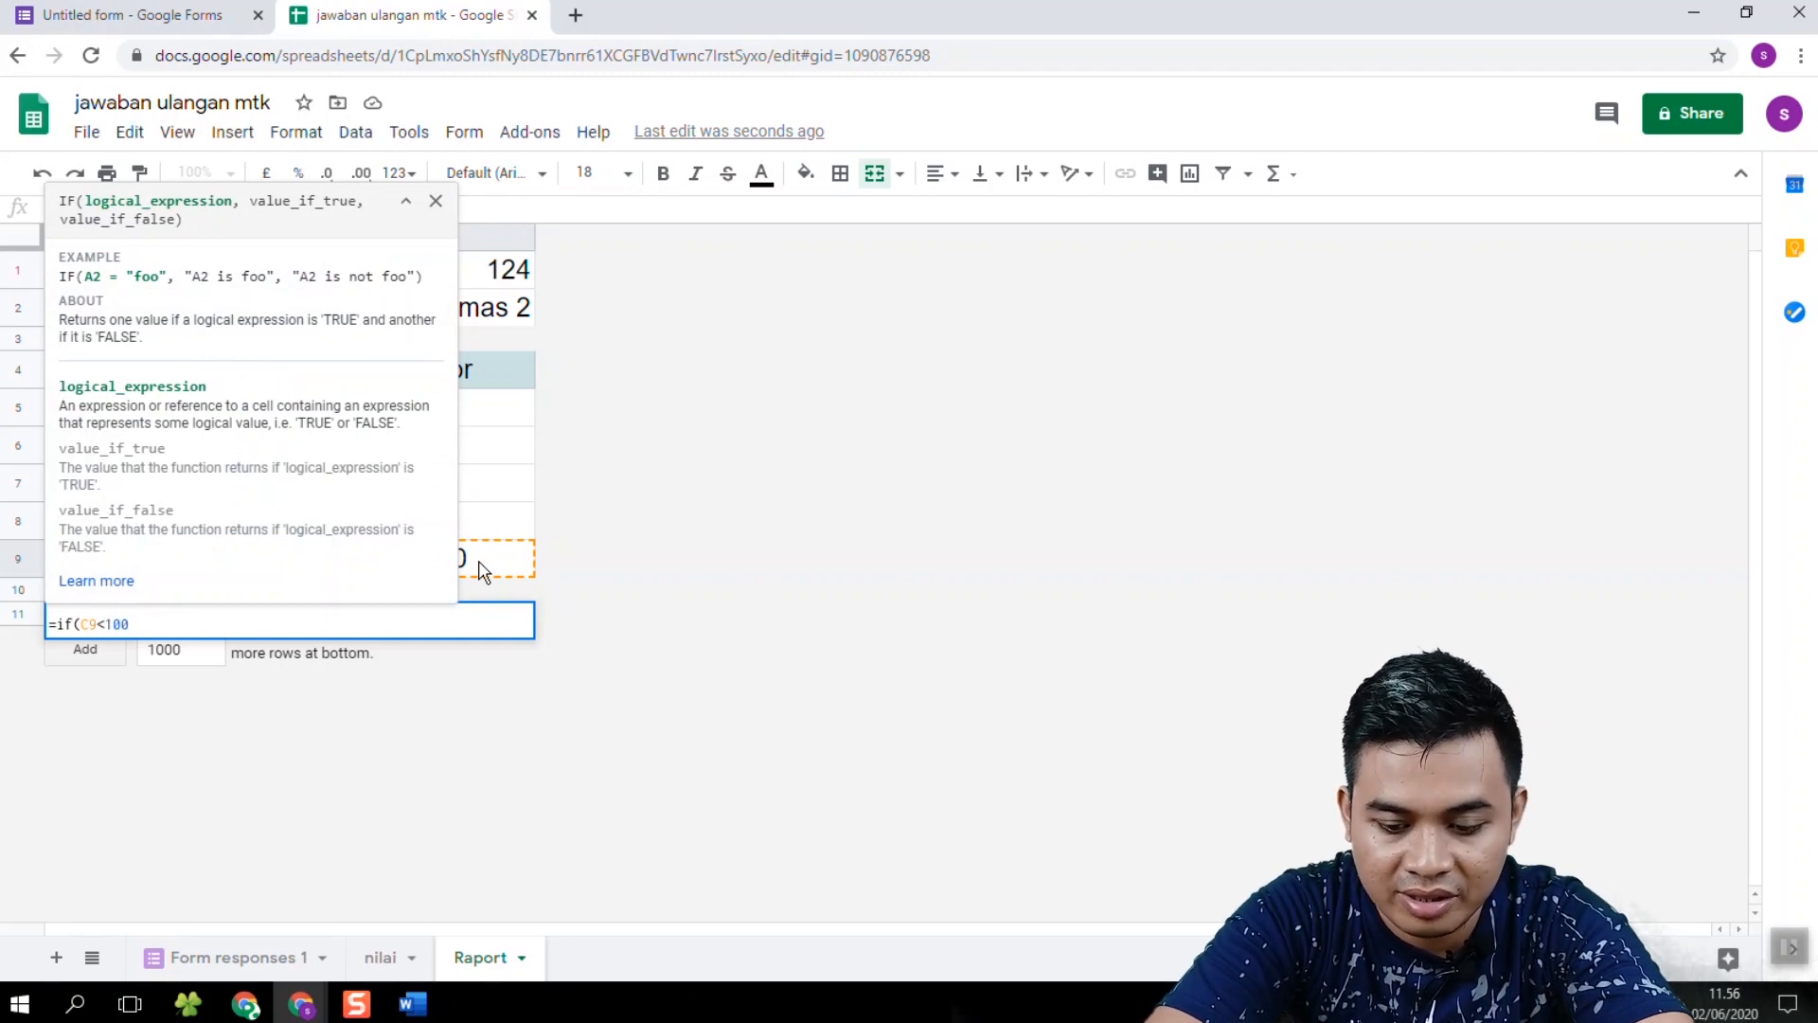
type(",")
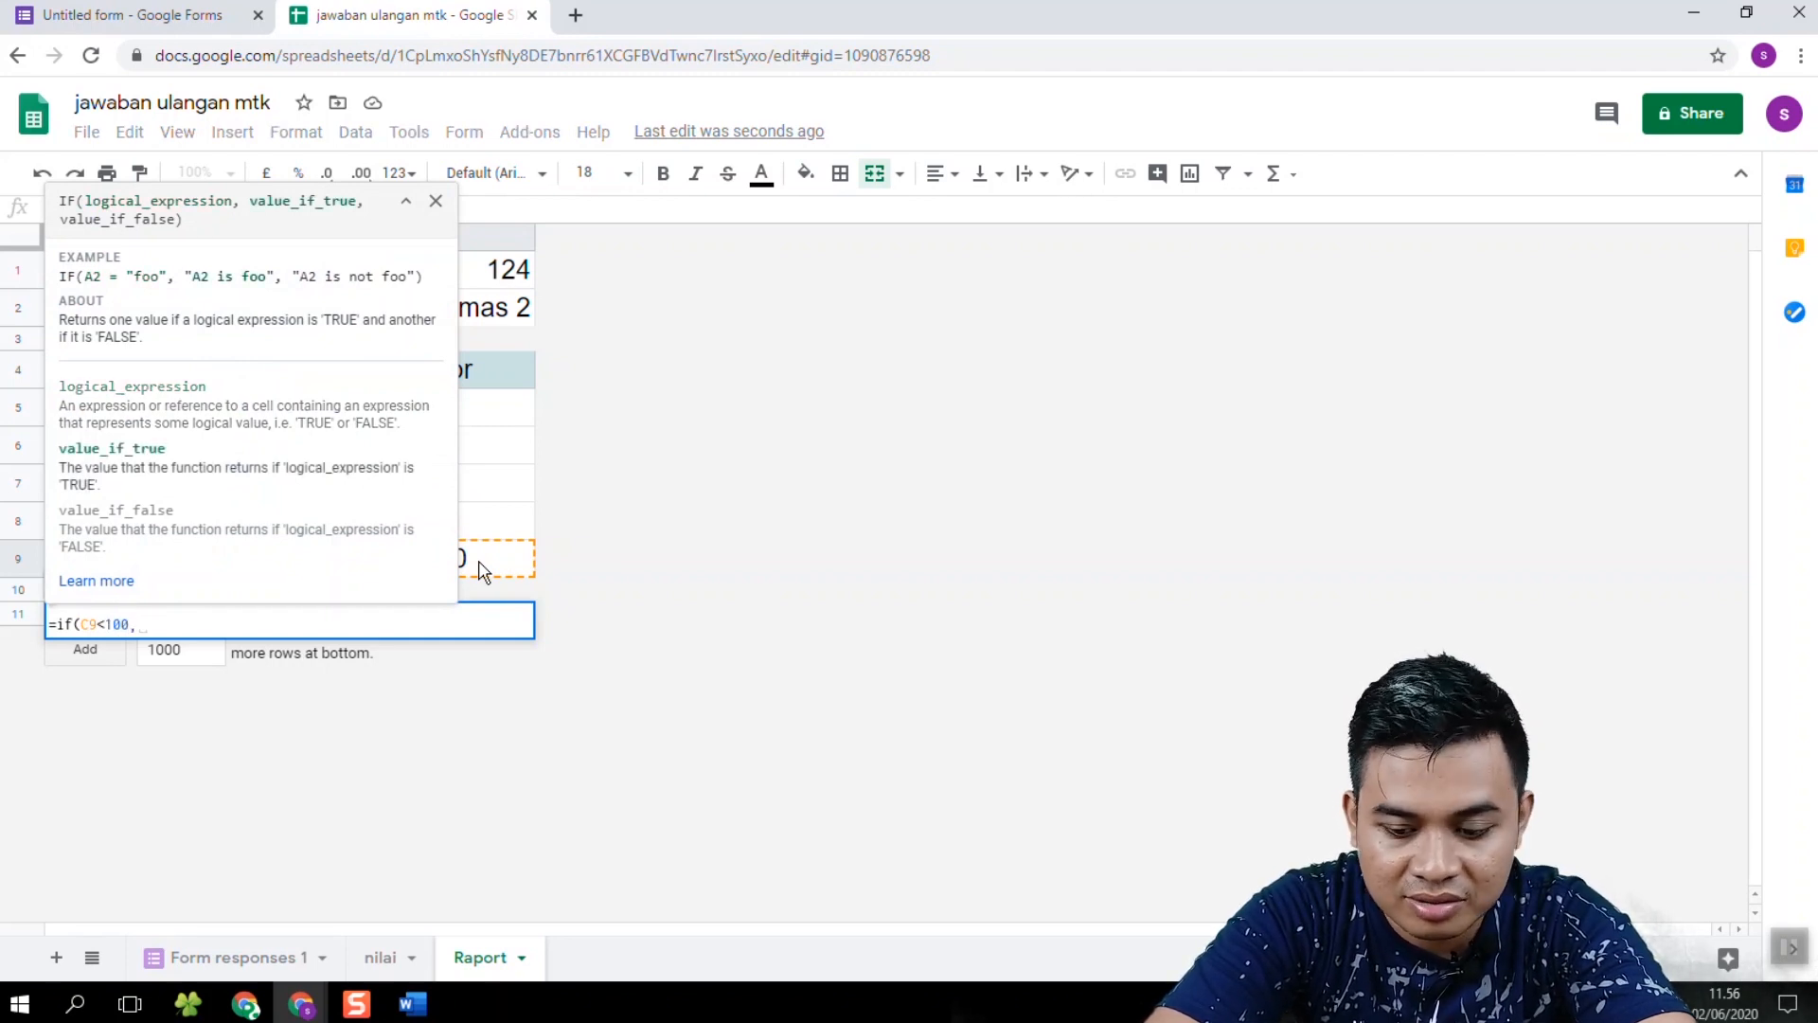
type("\"Belajar Lebih Giat")
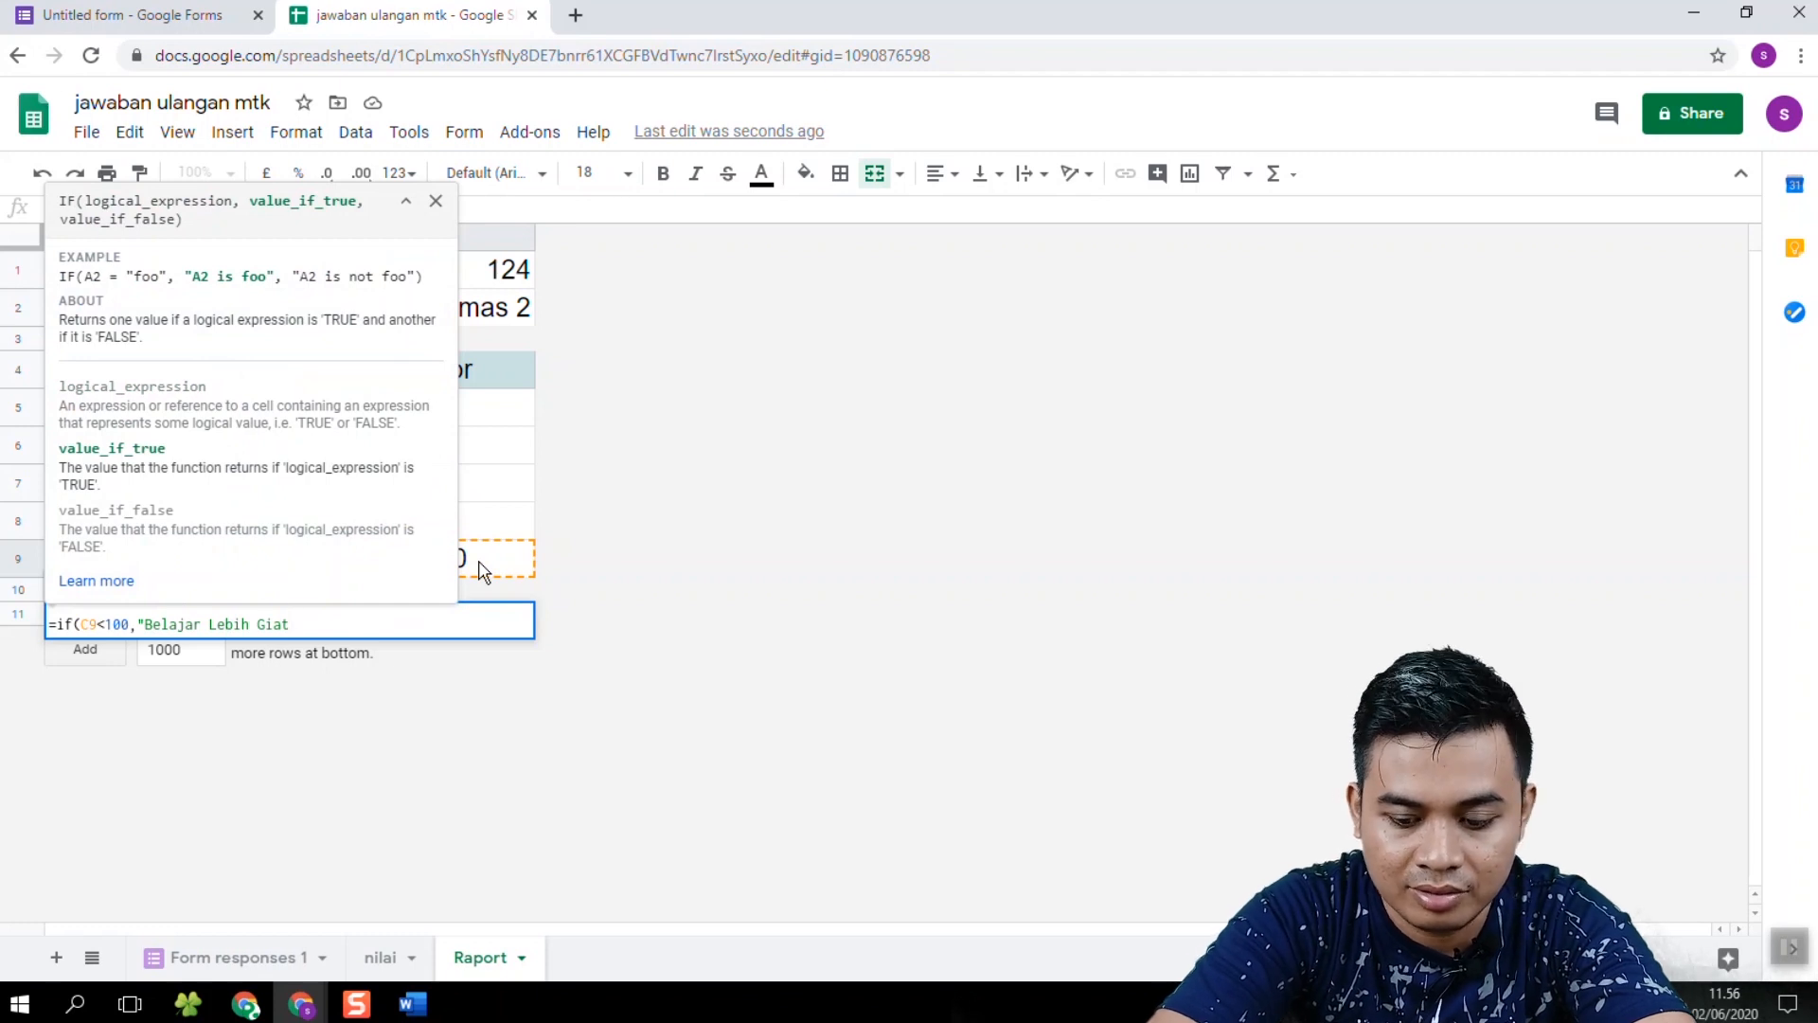
type("\",")
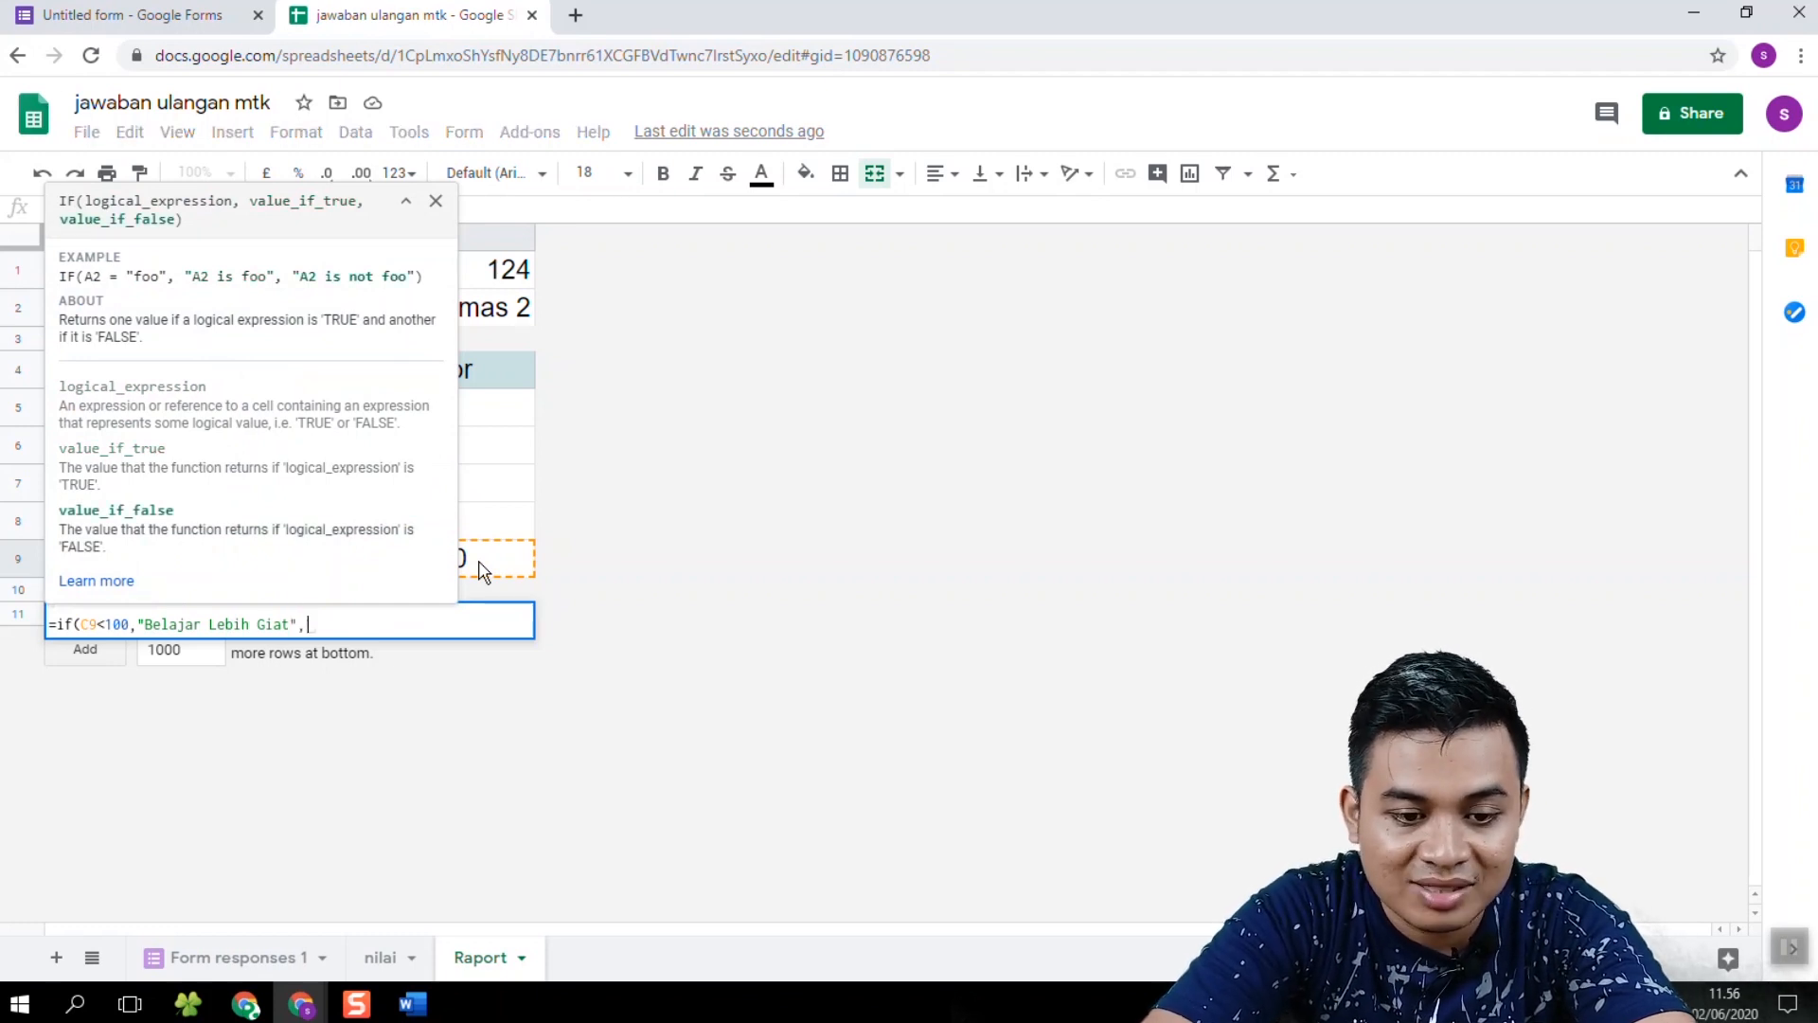
type("\"P")
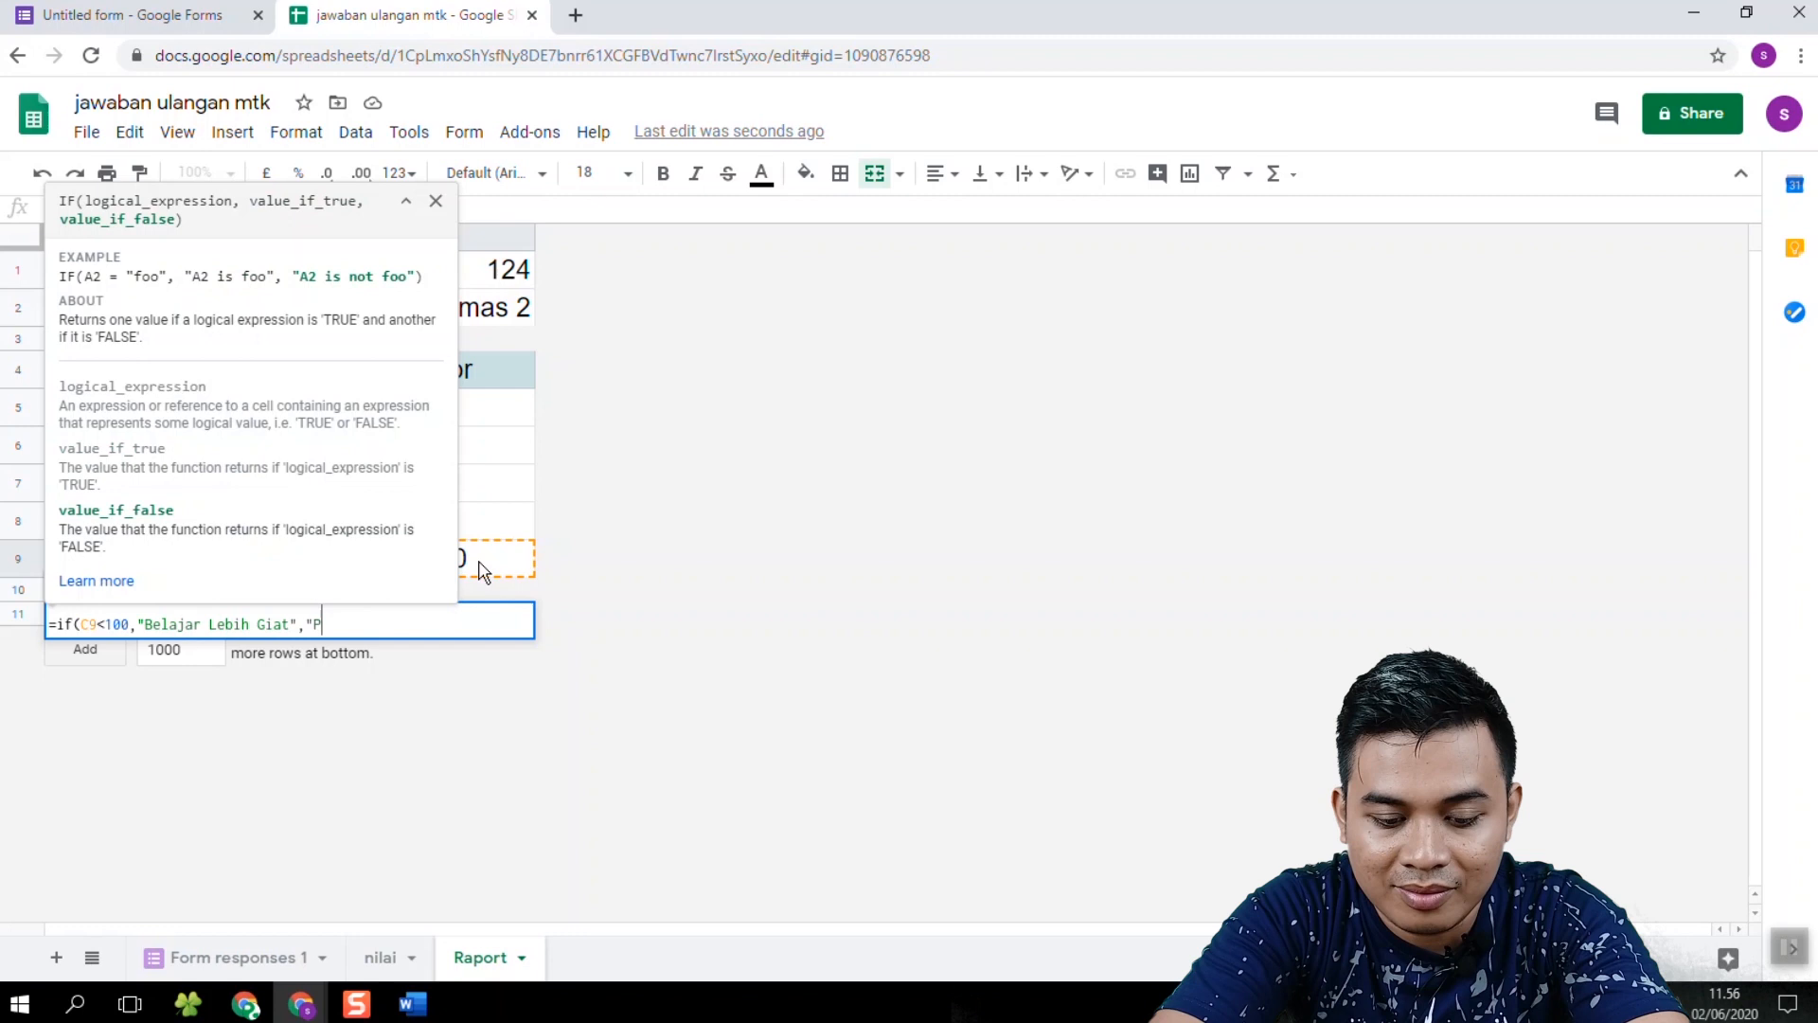
type("ertahankan Prestasimu\"")
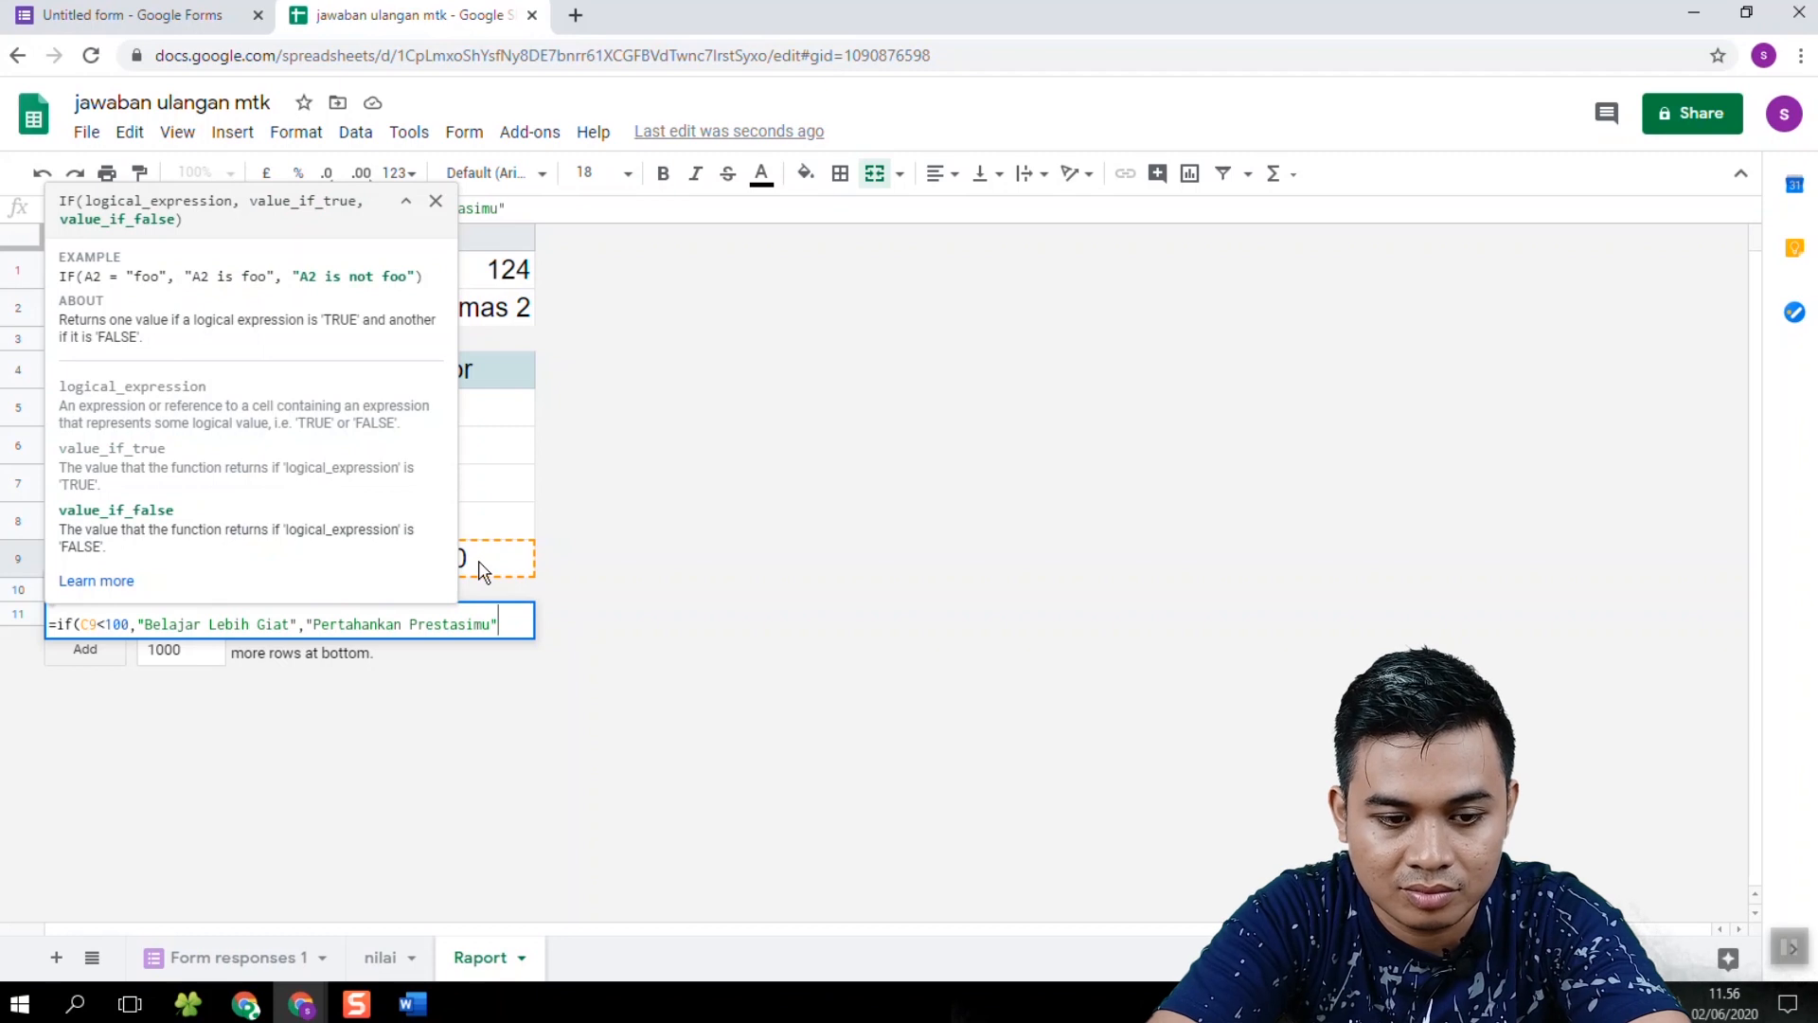
type(")")
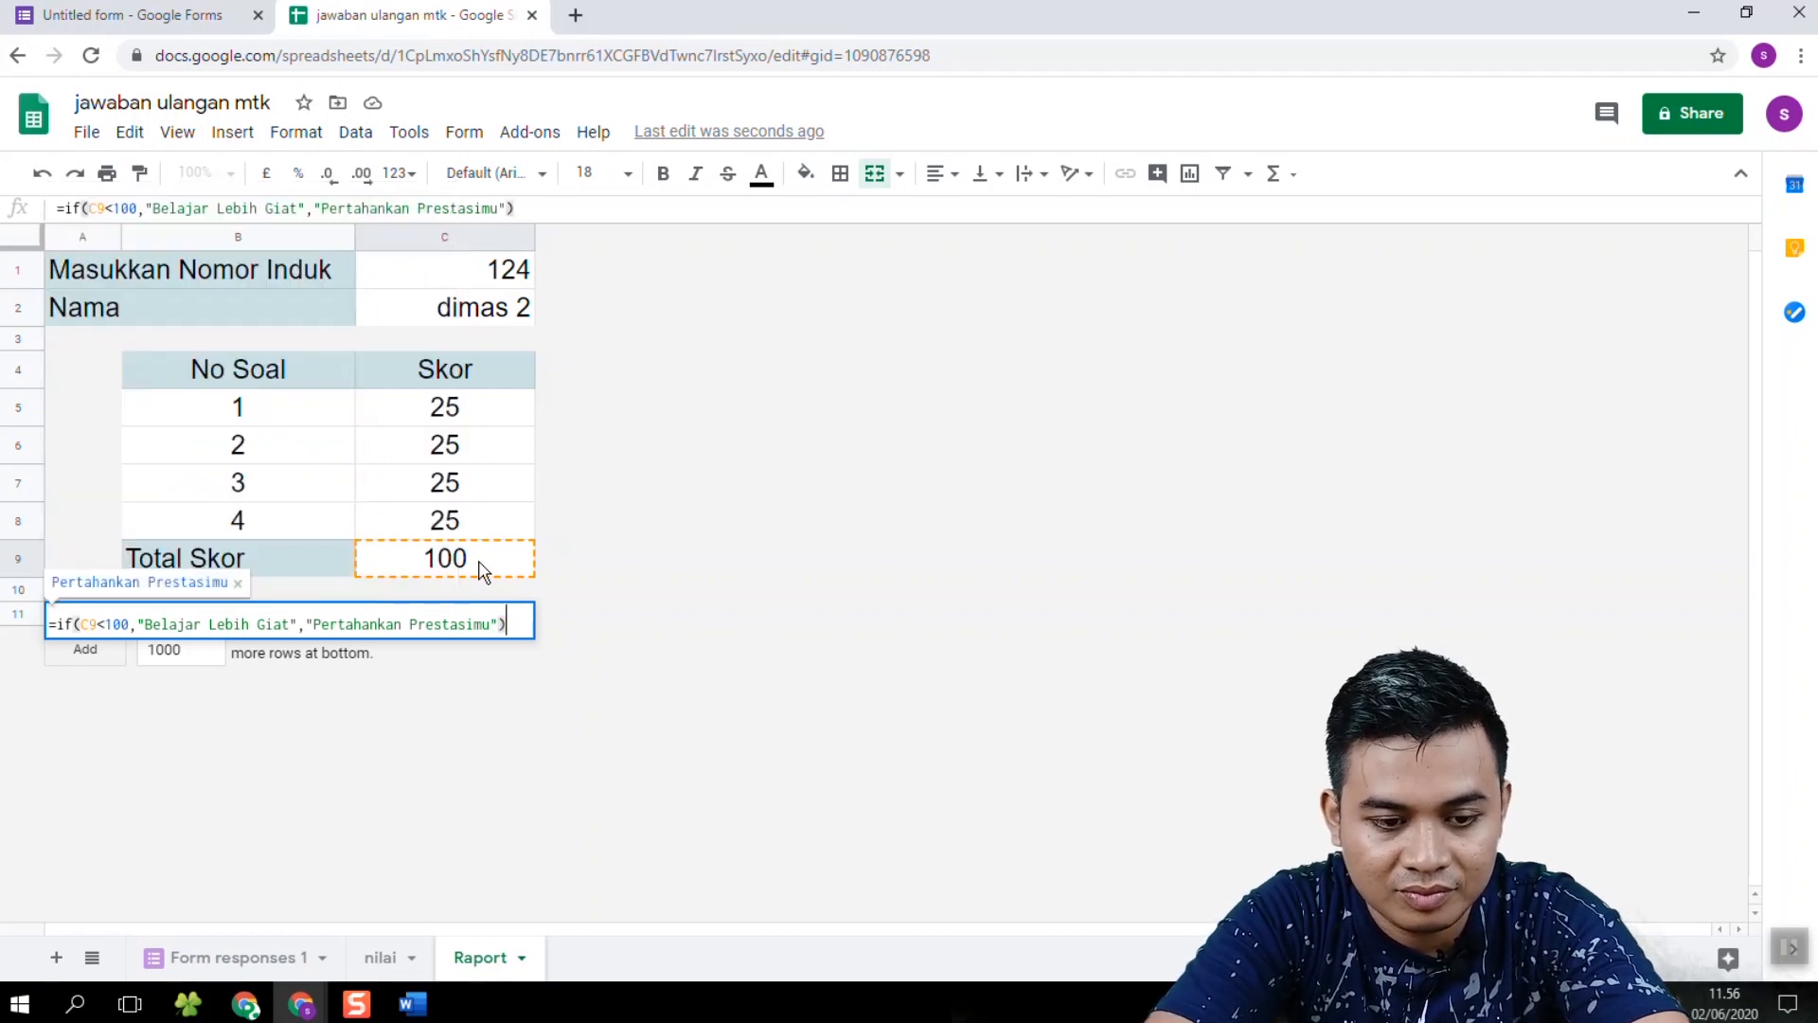
key("Return")
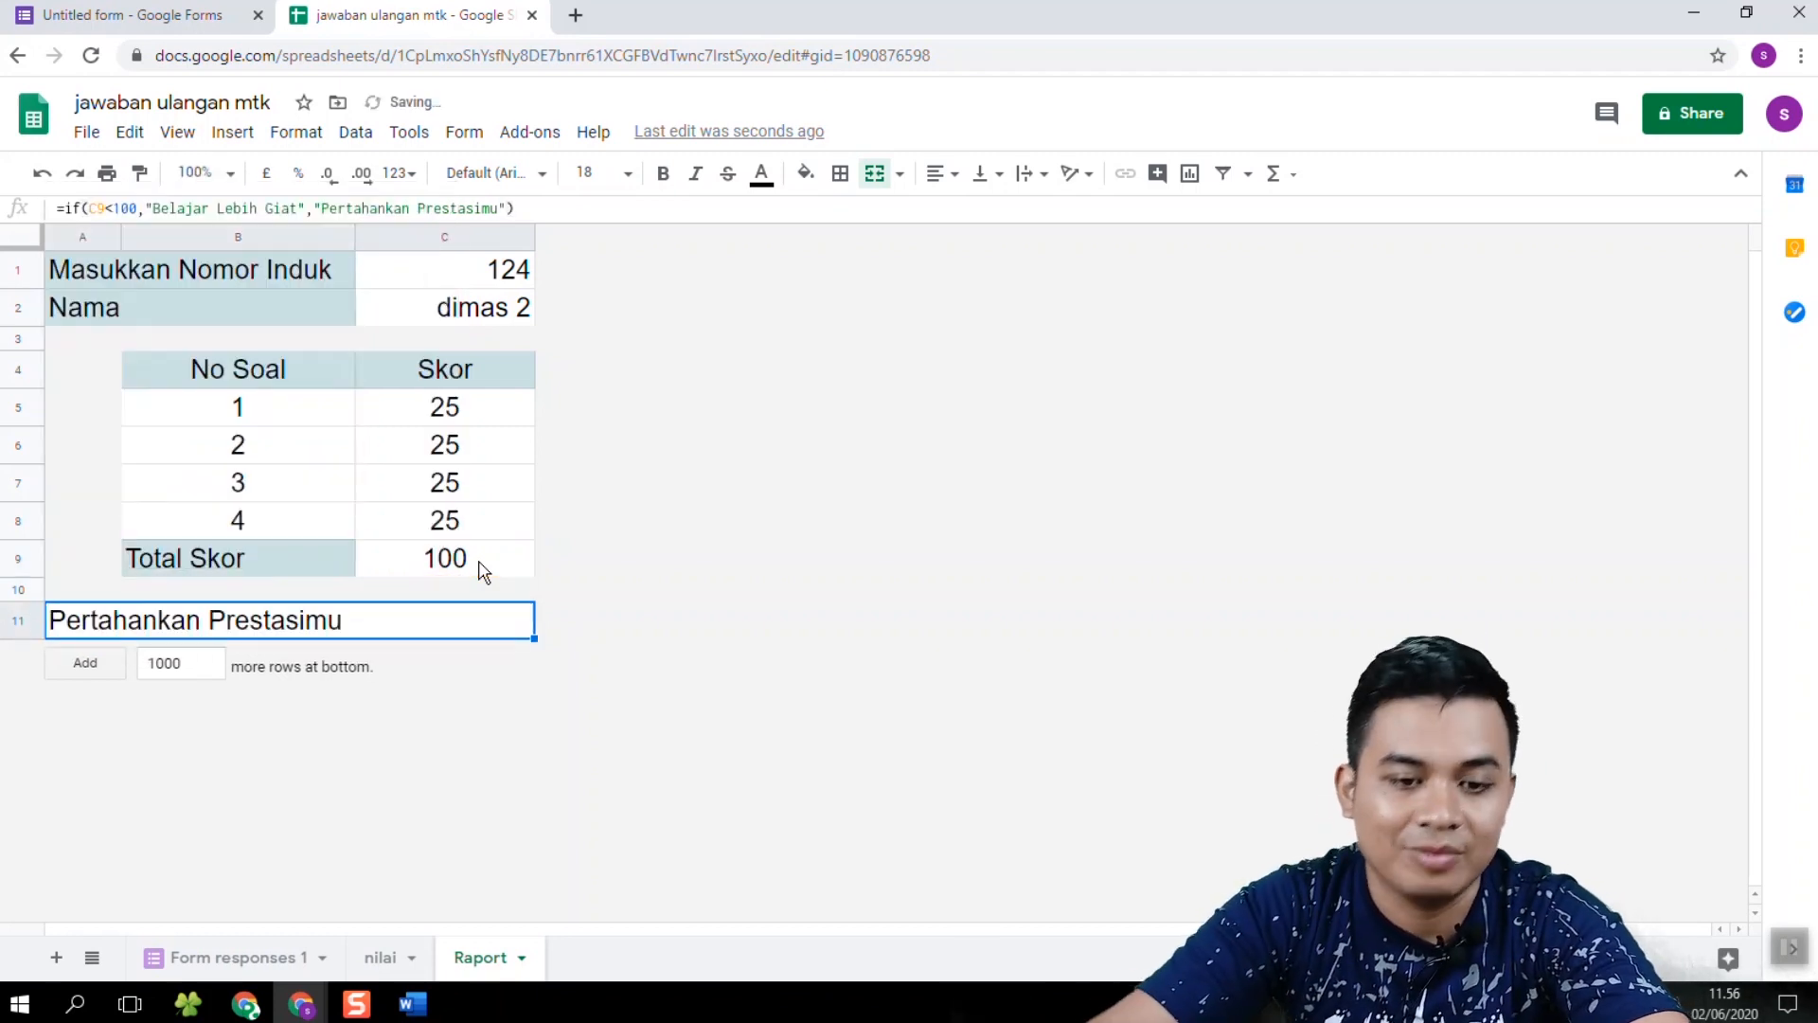
Step: Test the row 11 feedback message by entering the first student's number in C1
left_click(446, 284)
type("123")
key("Return")
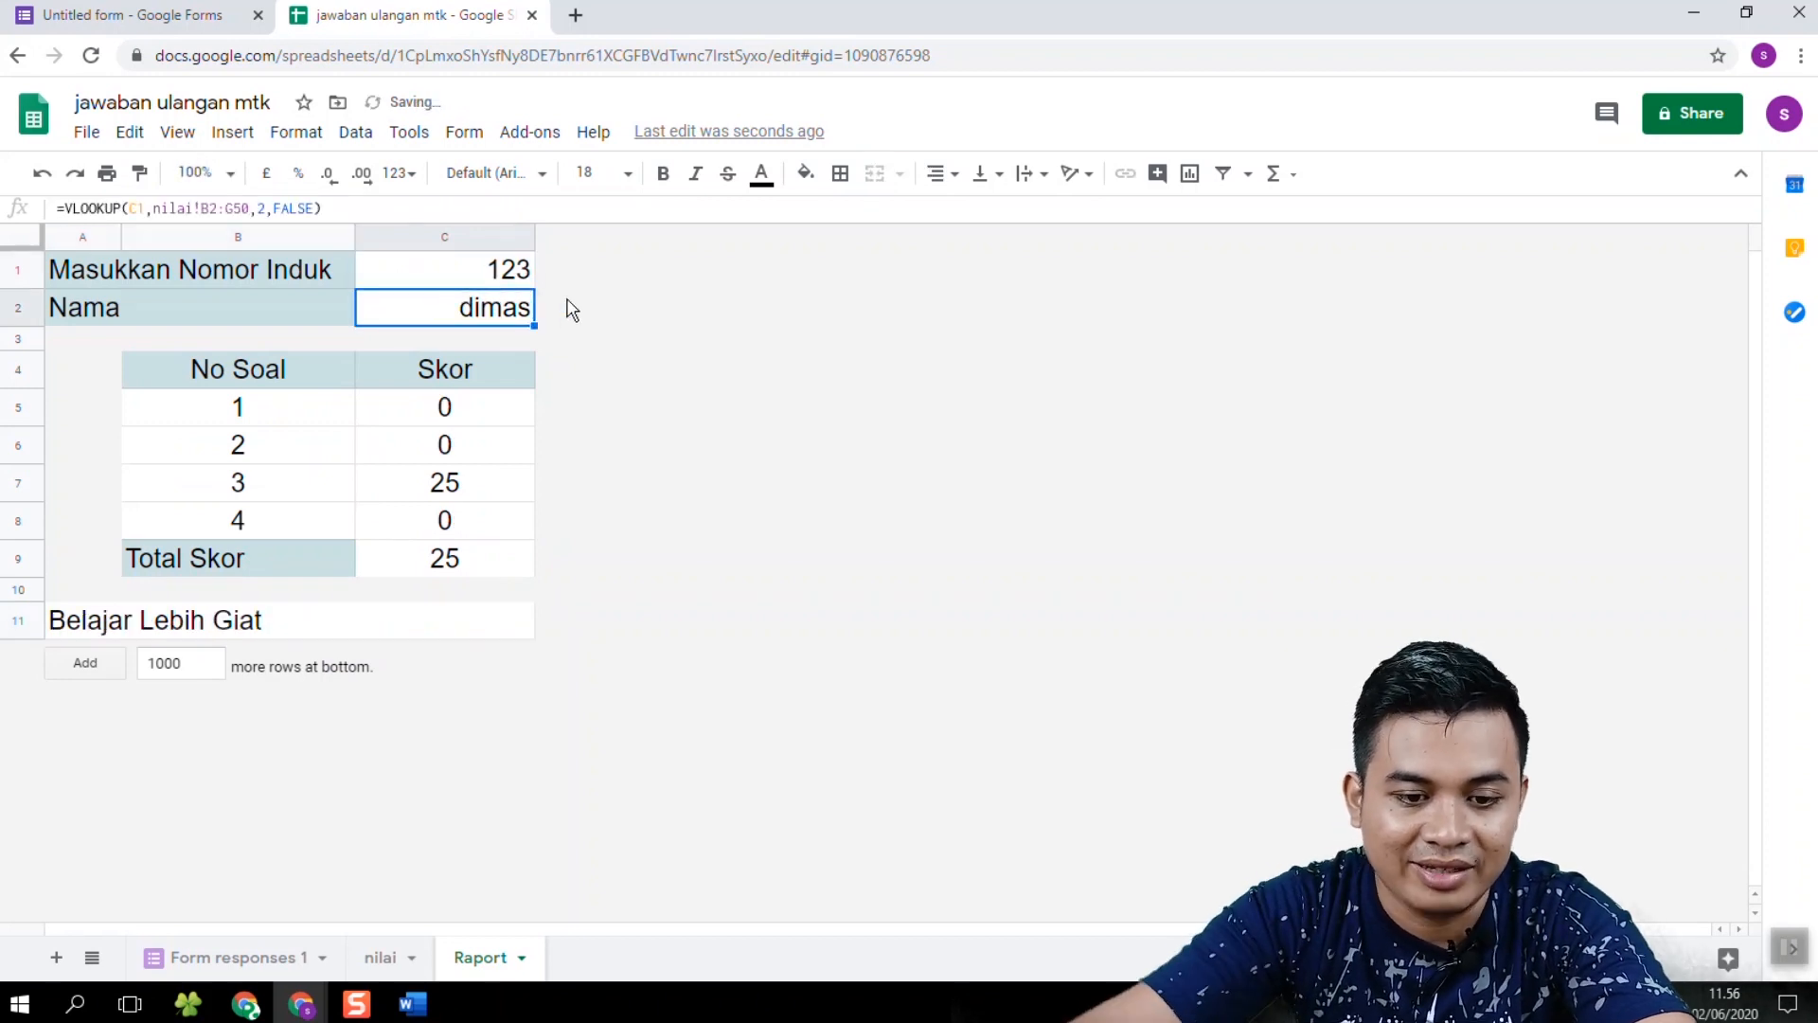
left_click(139, 627)
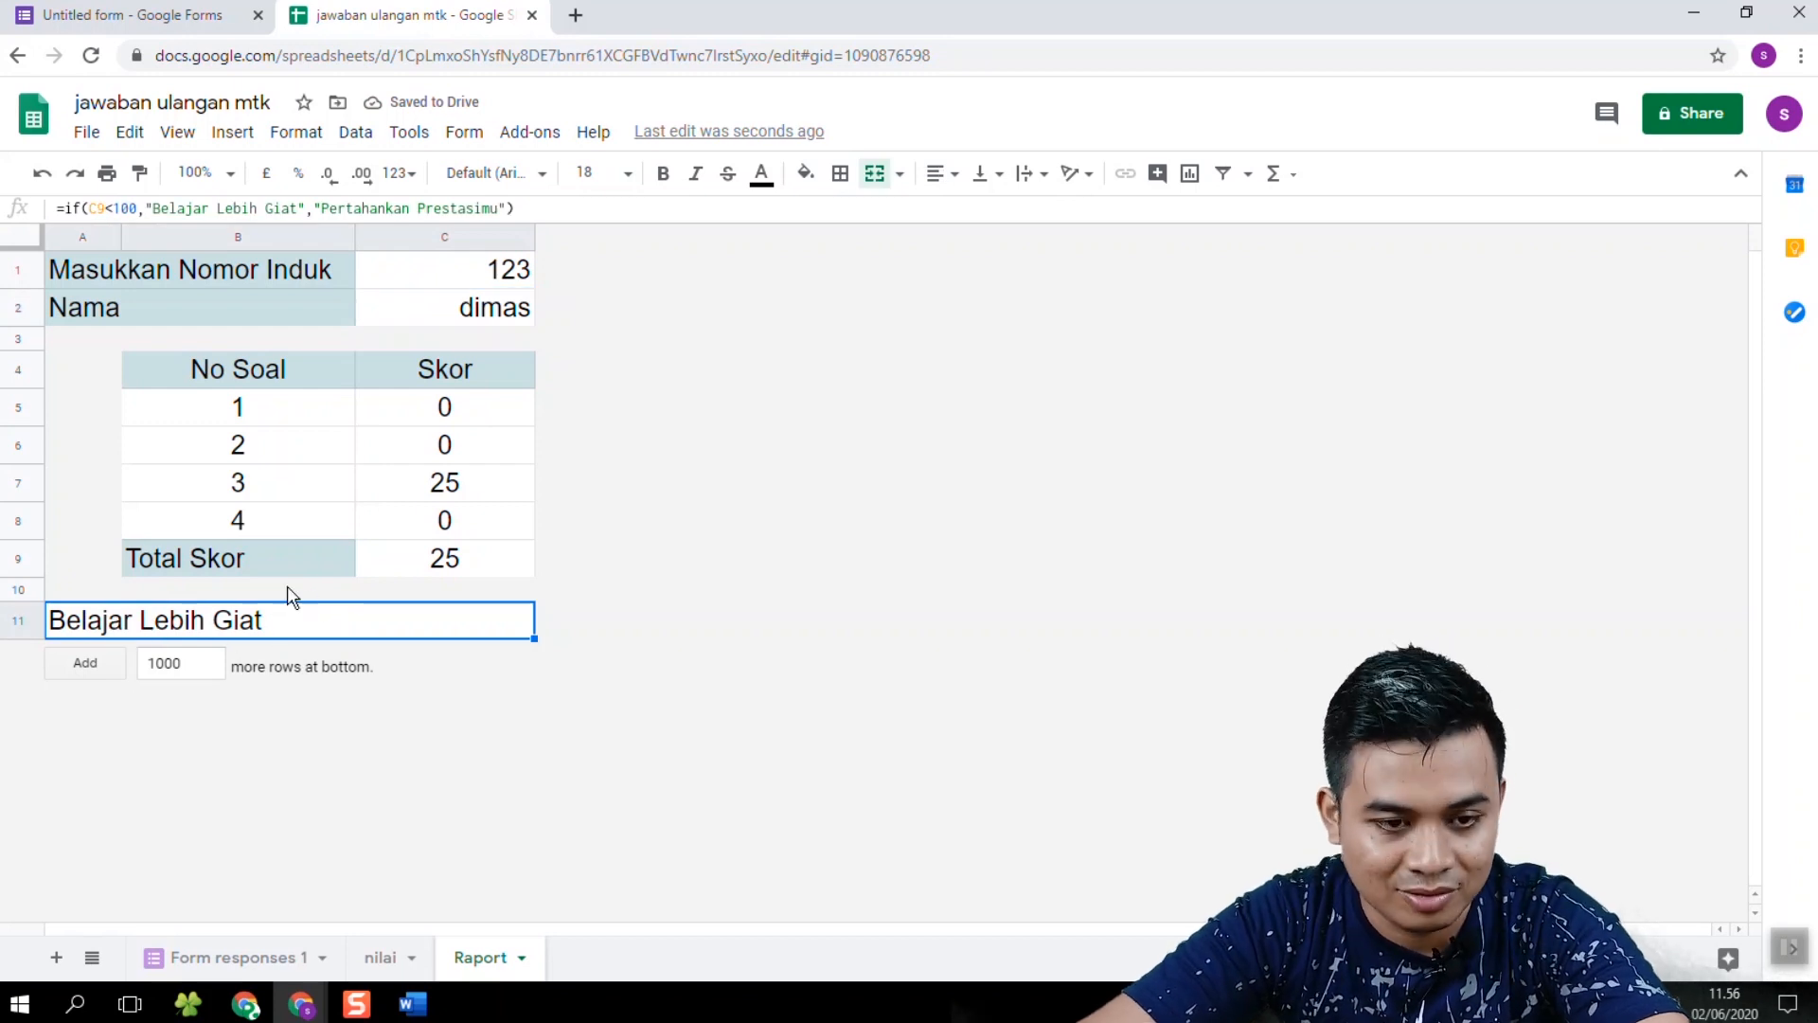
Step: Insert an opening CONCAT function before the "Belajar Lebih Giat" text in row 11's IF formula
double_click(261, 633)
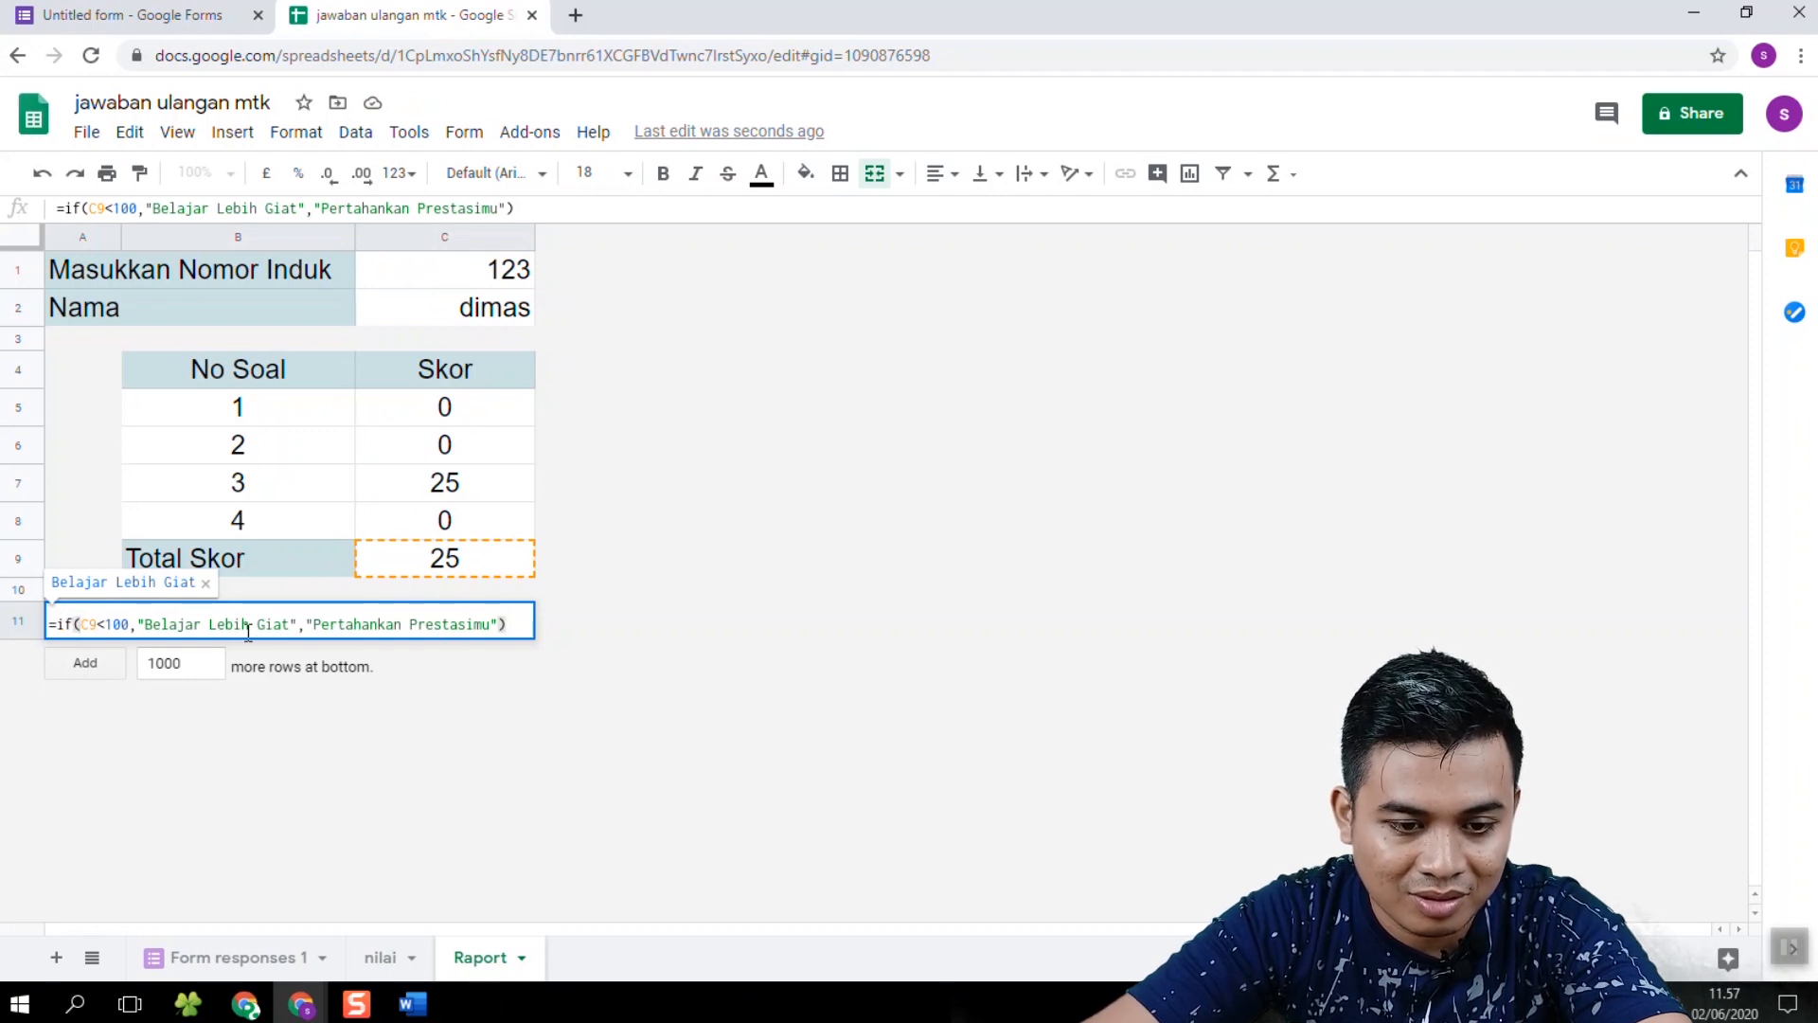
left_click(307, 625)
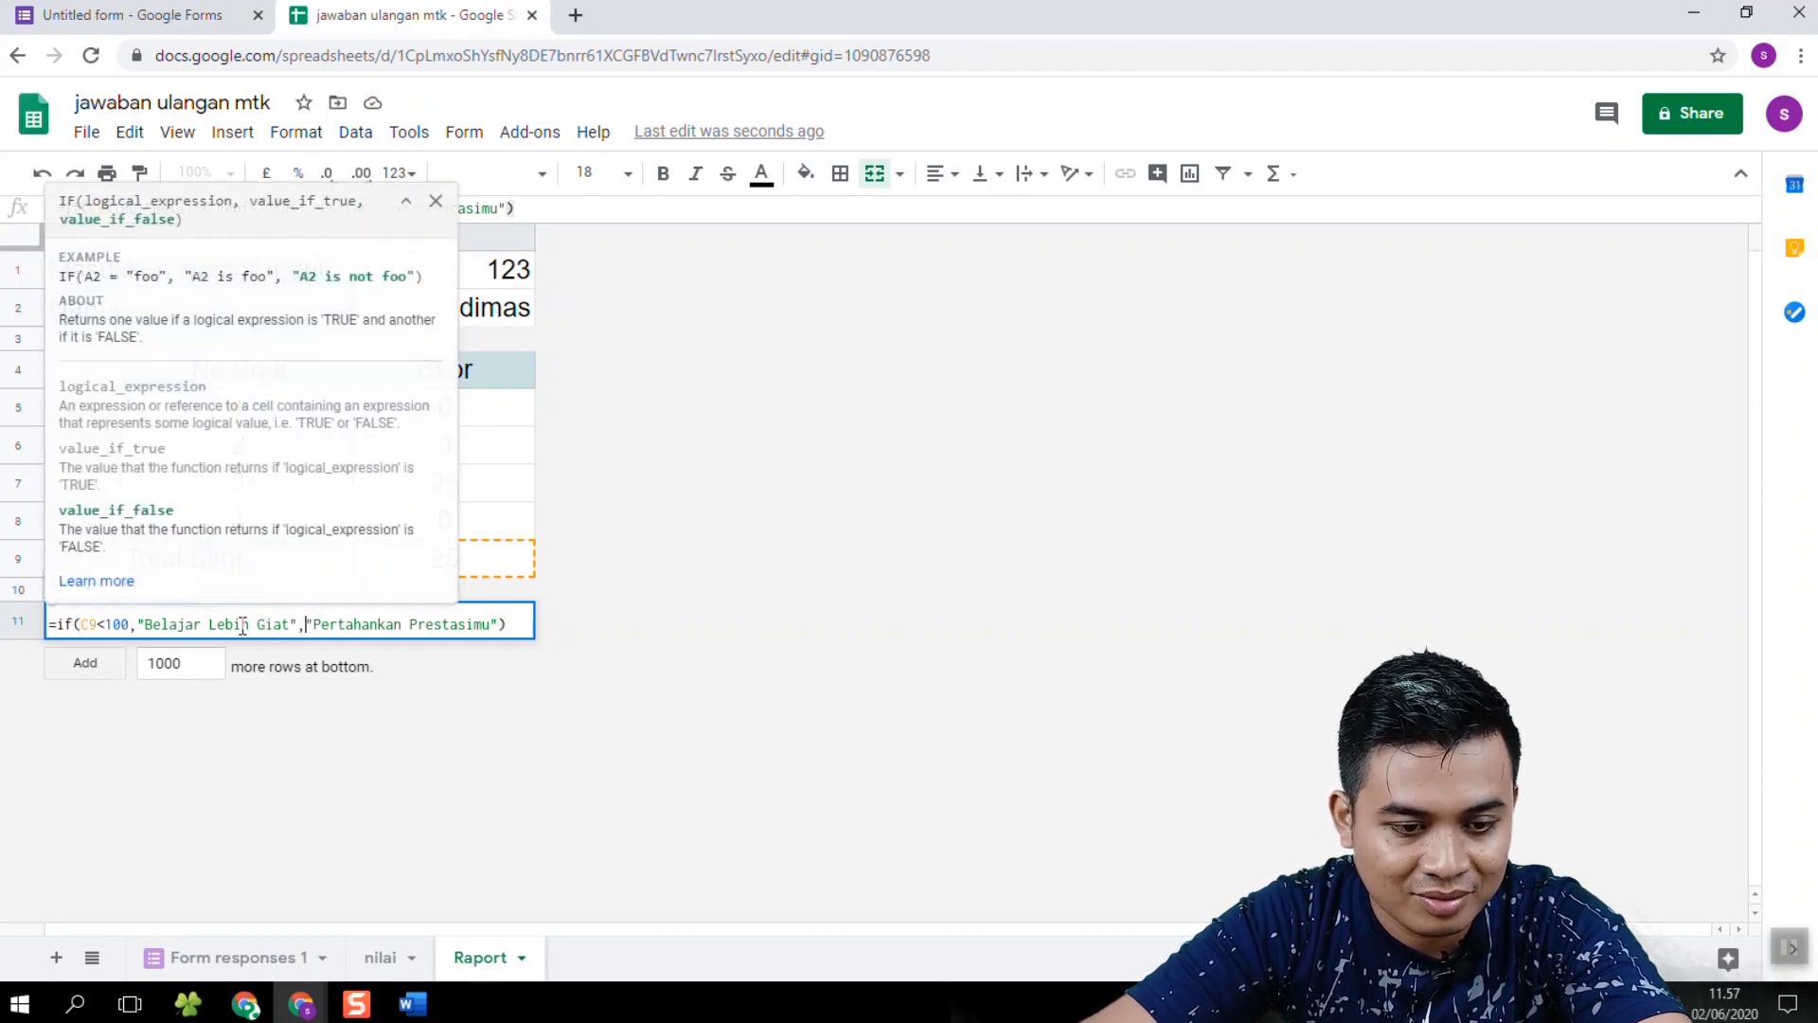
left_click(140, 625)
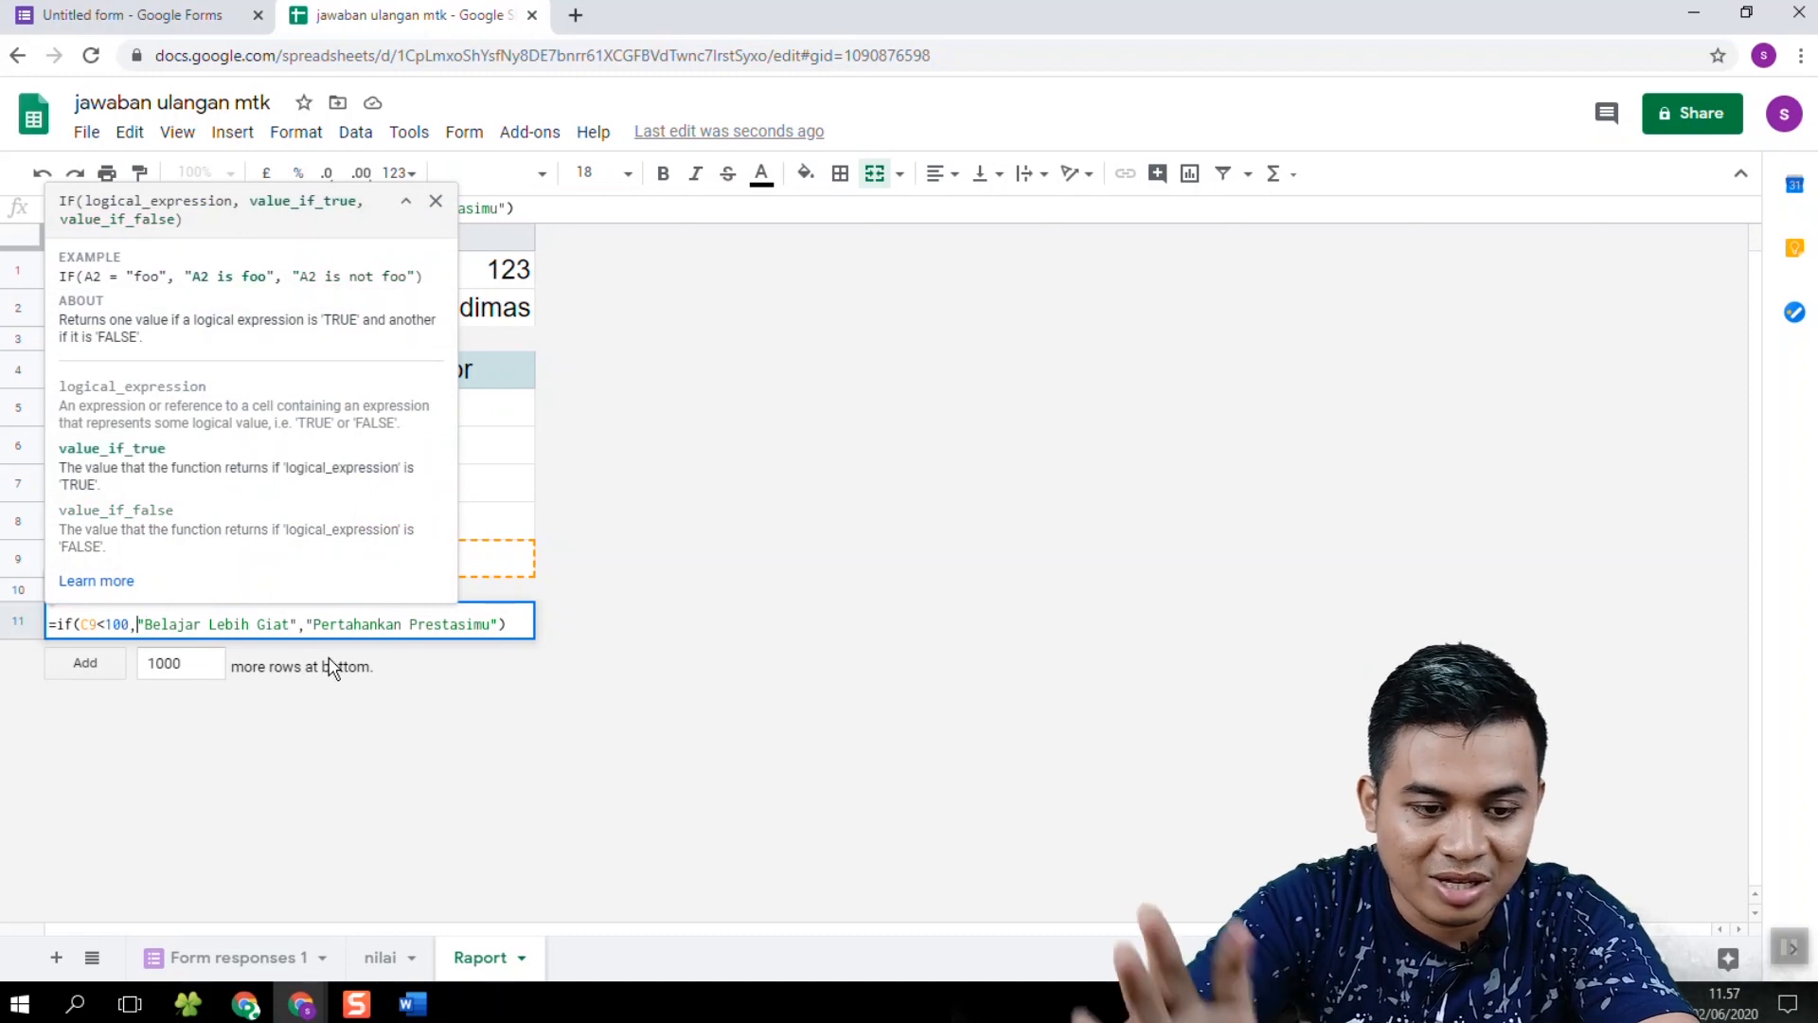
type("concat")
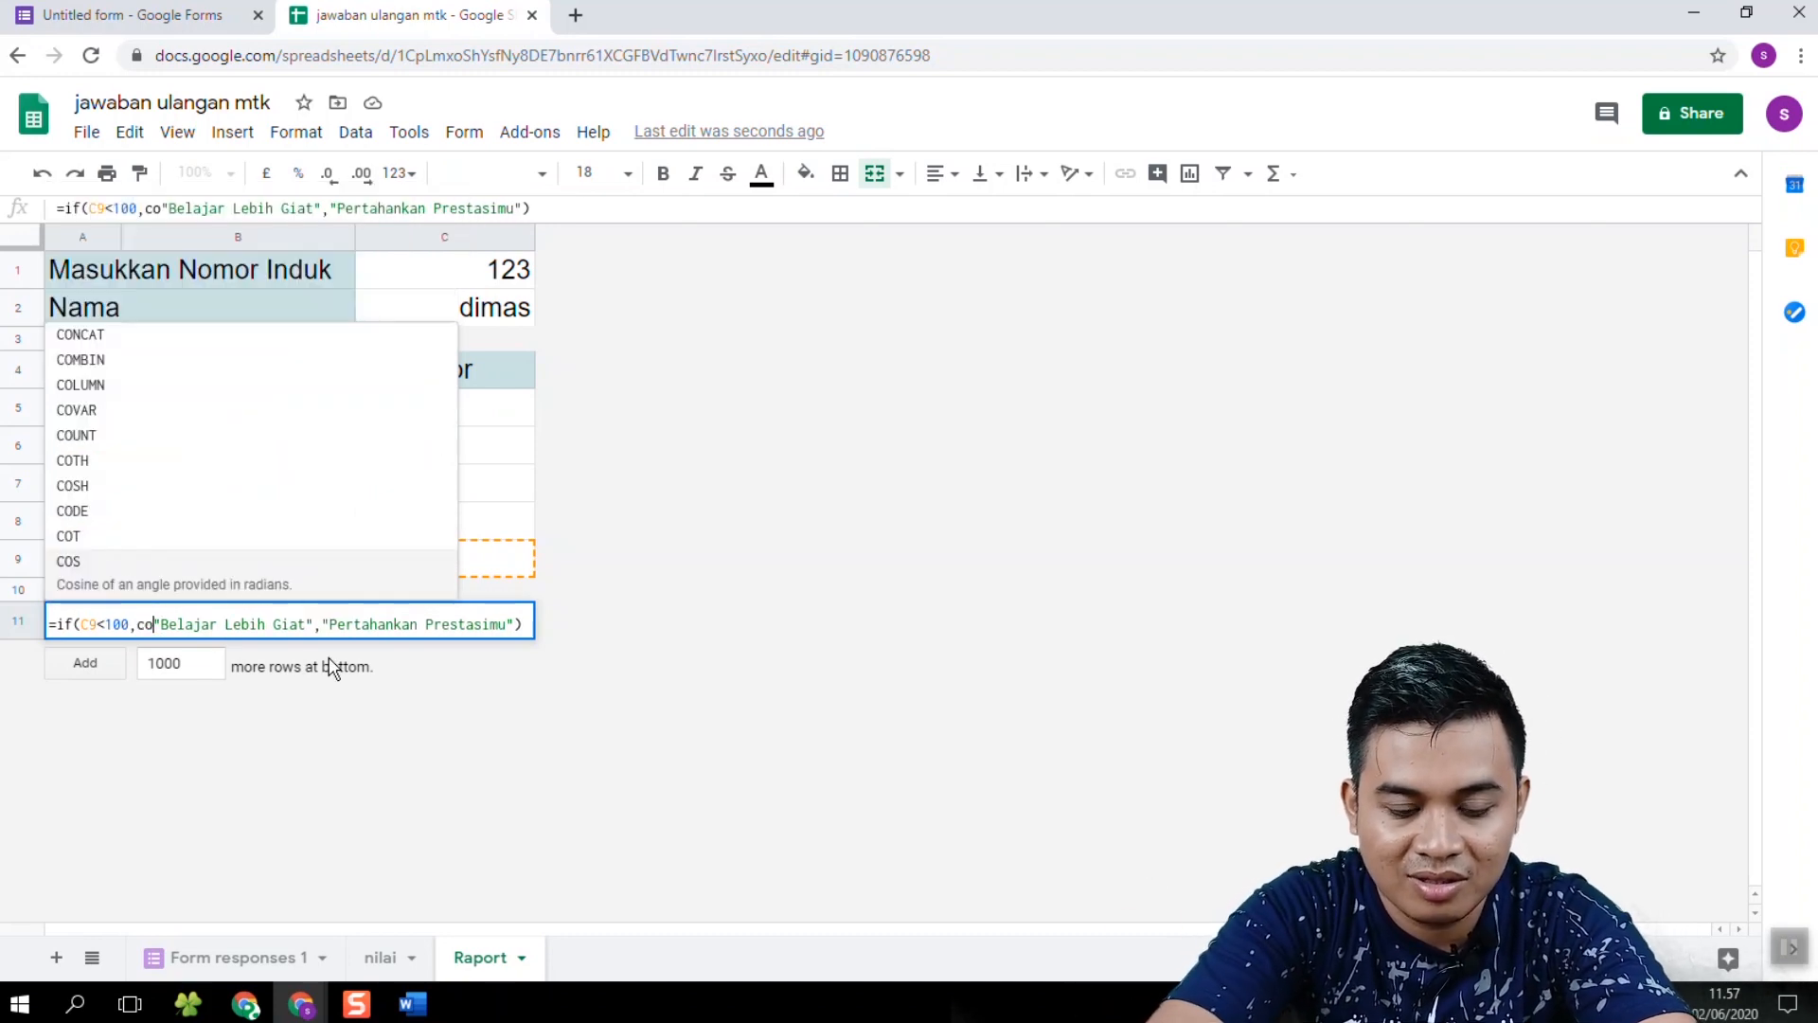
type("(")
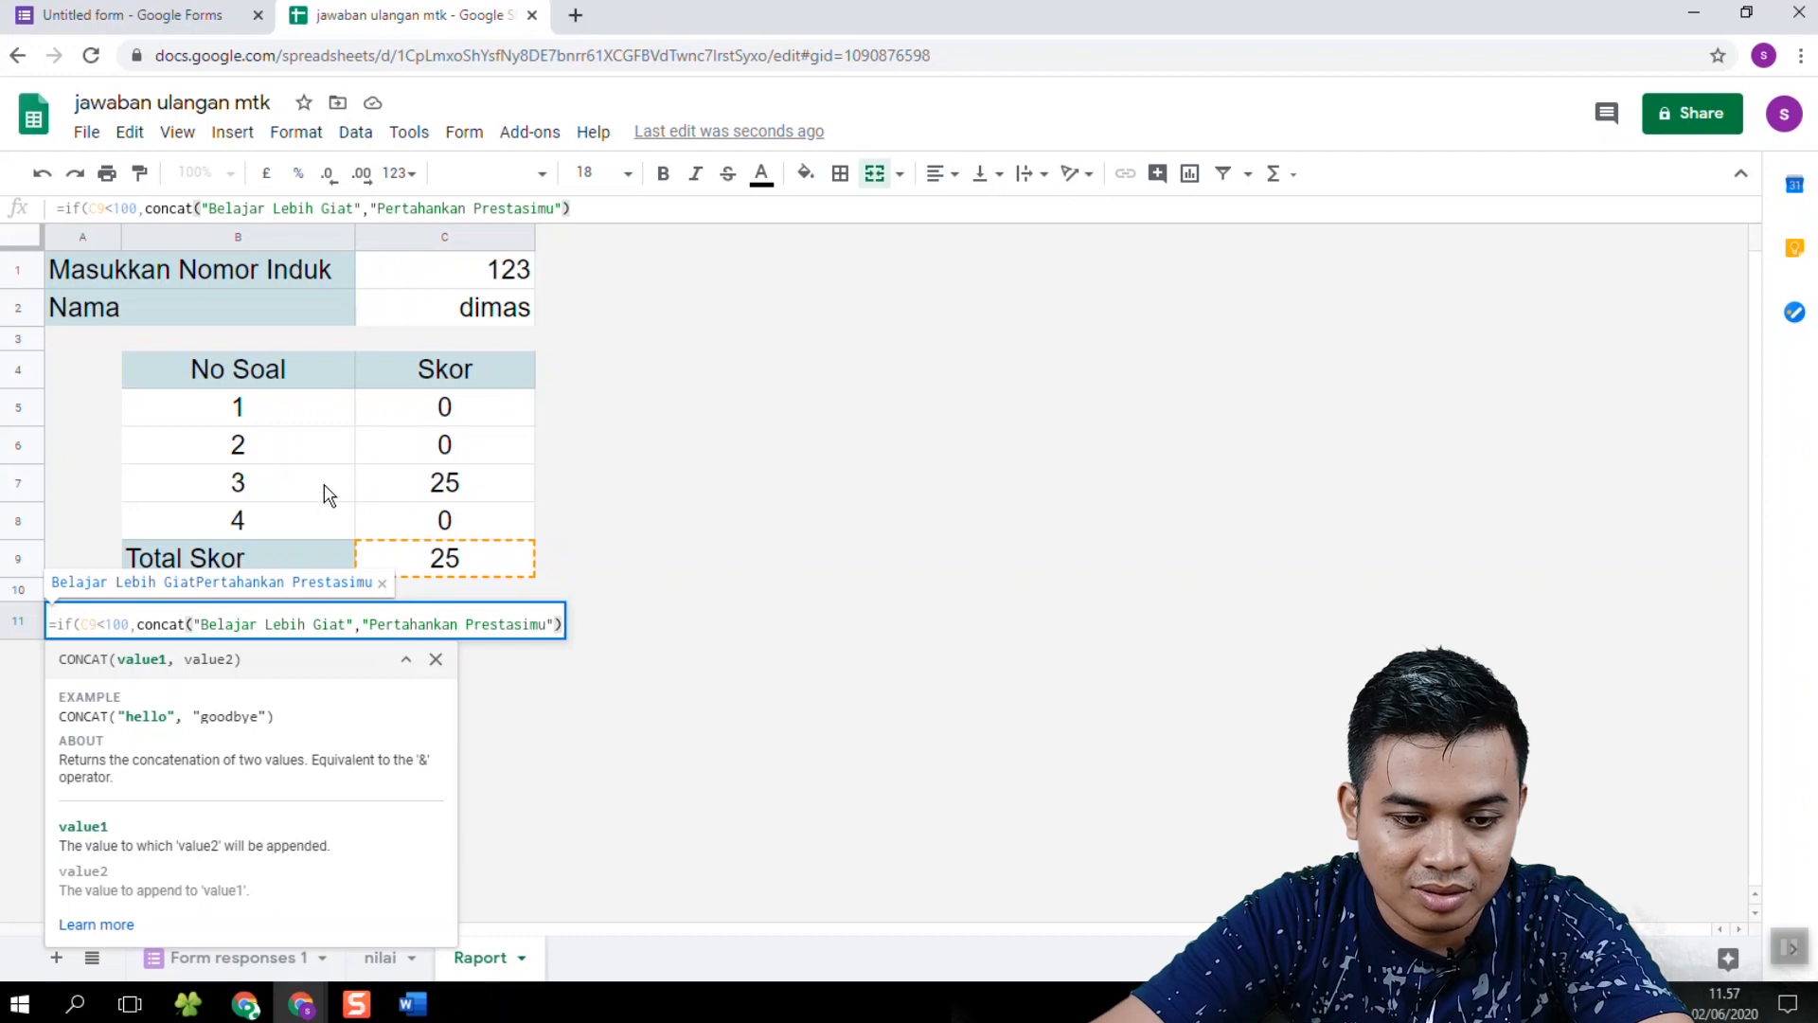
Step: Complete the first CONCAT in row 11's formula so it joins "Belajar Lebih Giat lagi ya " with the name in C2
left_click(350, 620)
type("lagi ya")
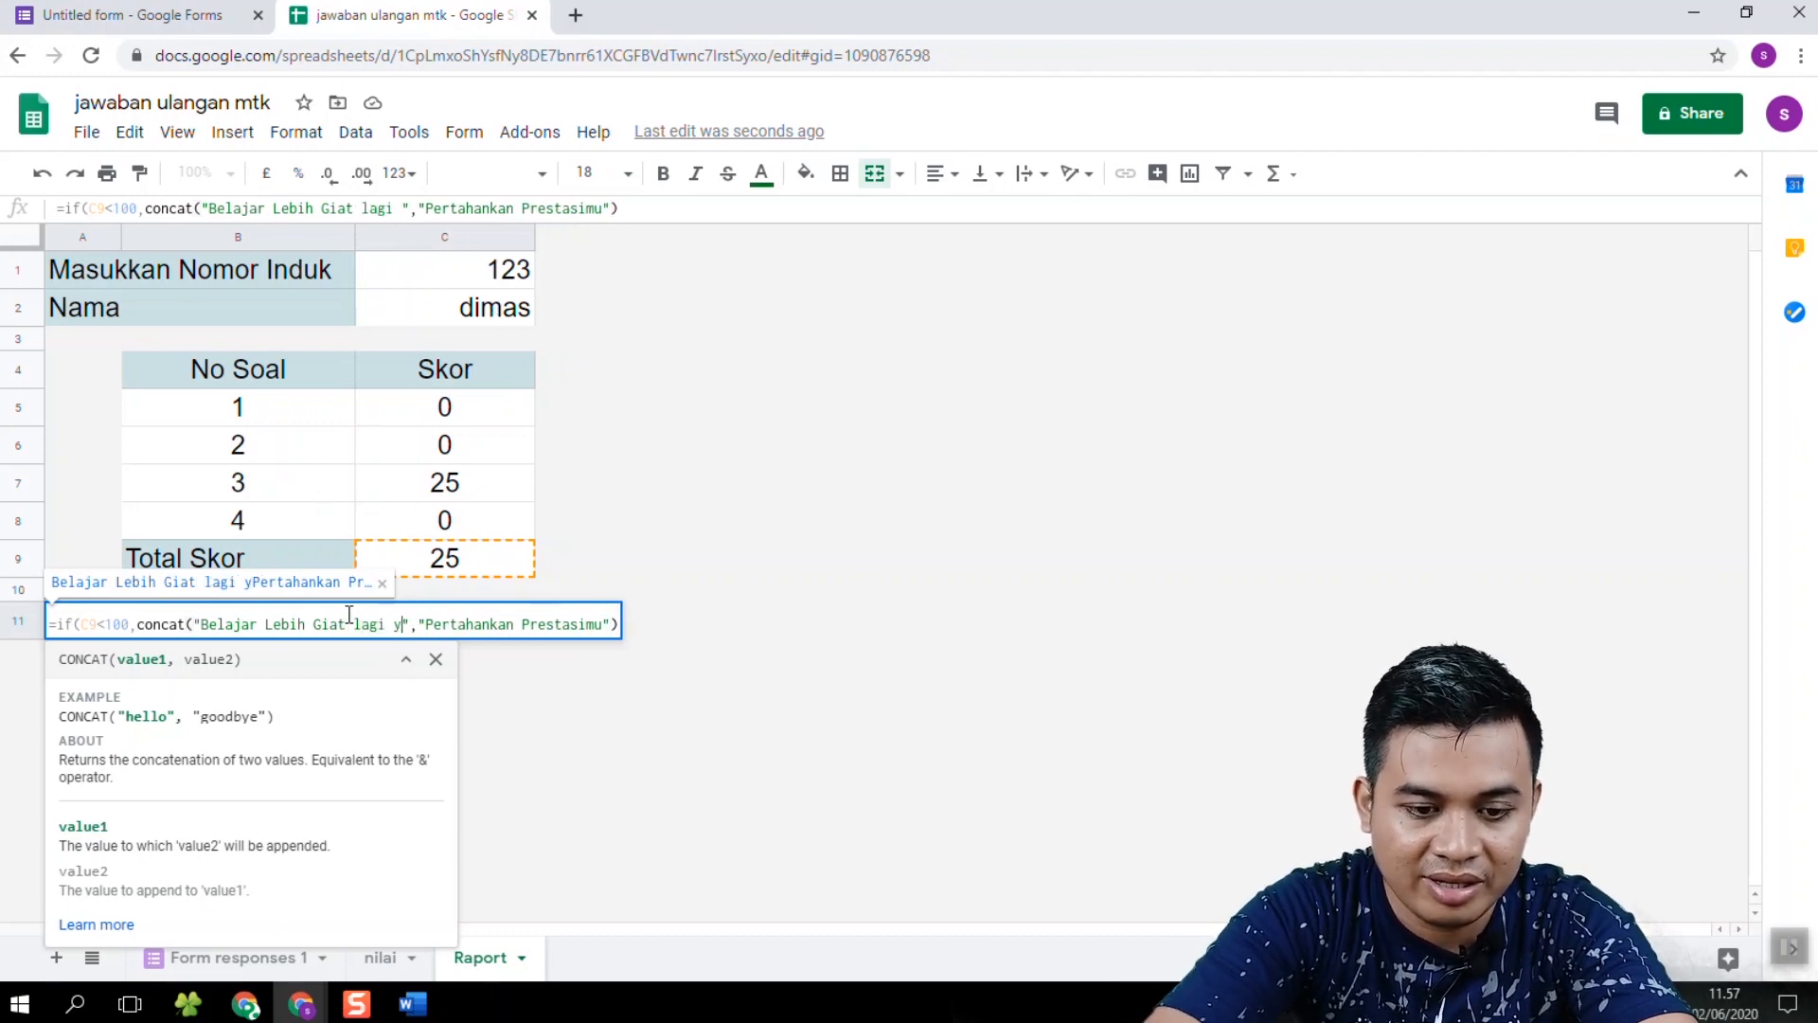
left_click(439, 623)
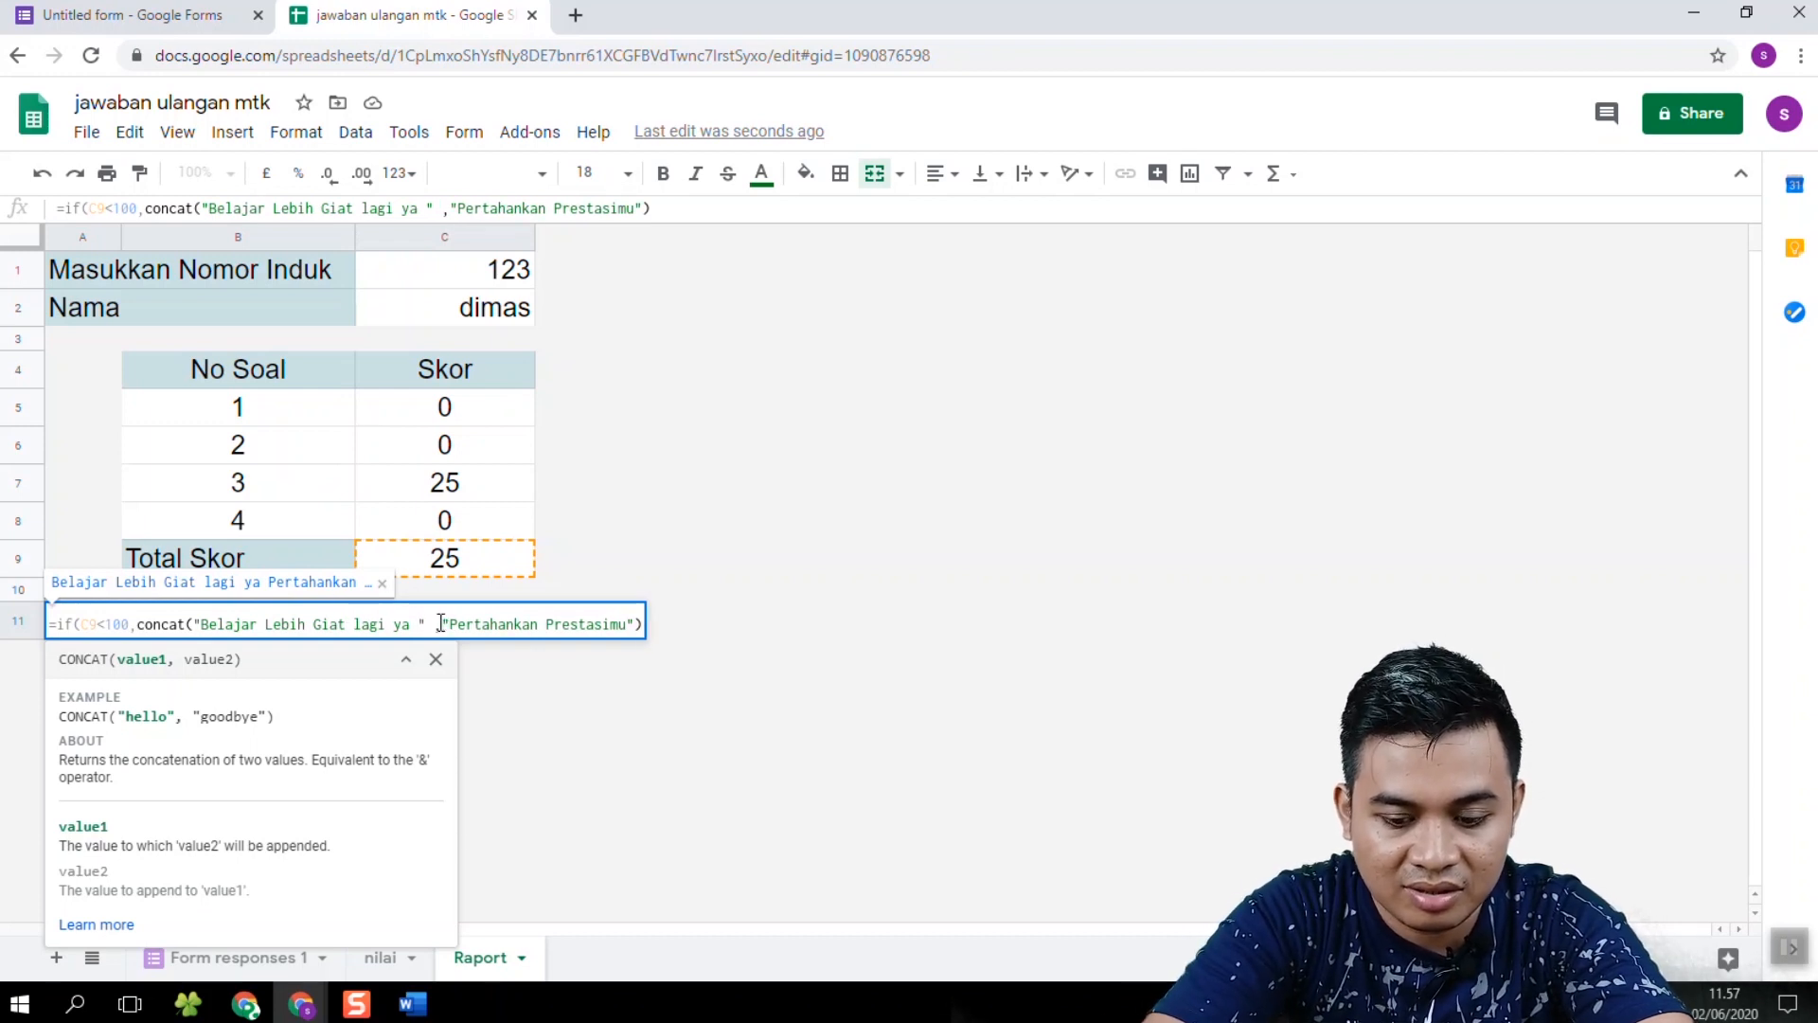
key("BackSpace")
type(";")
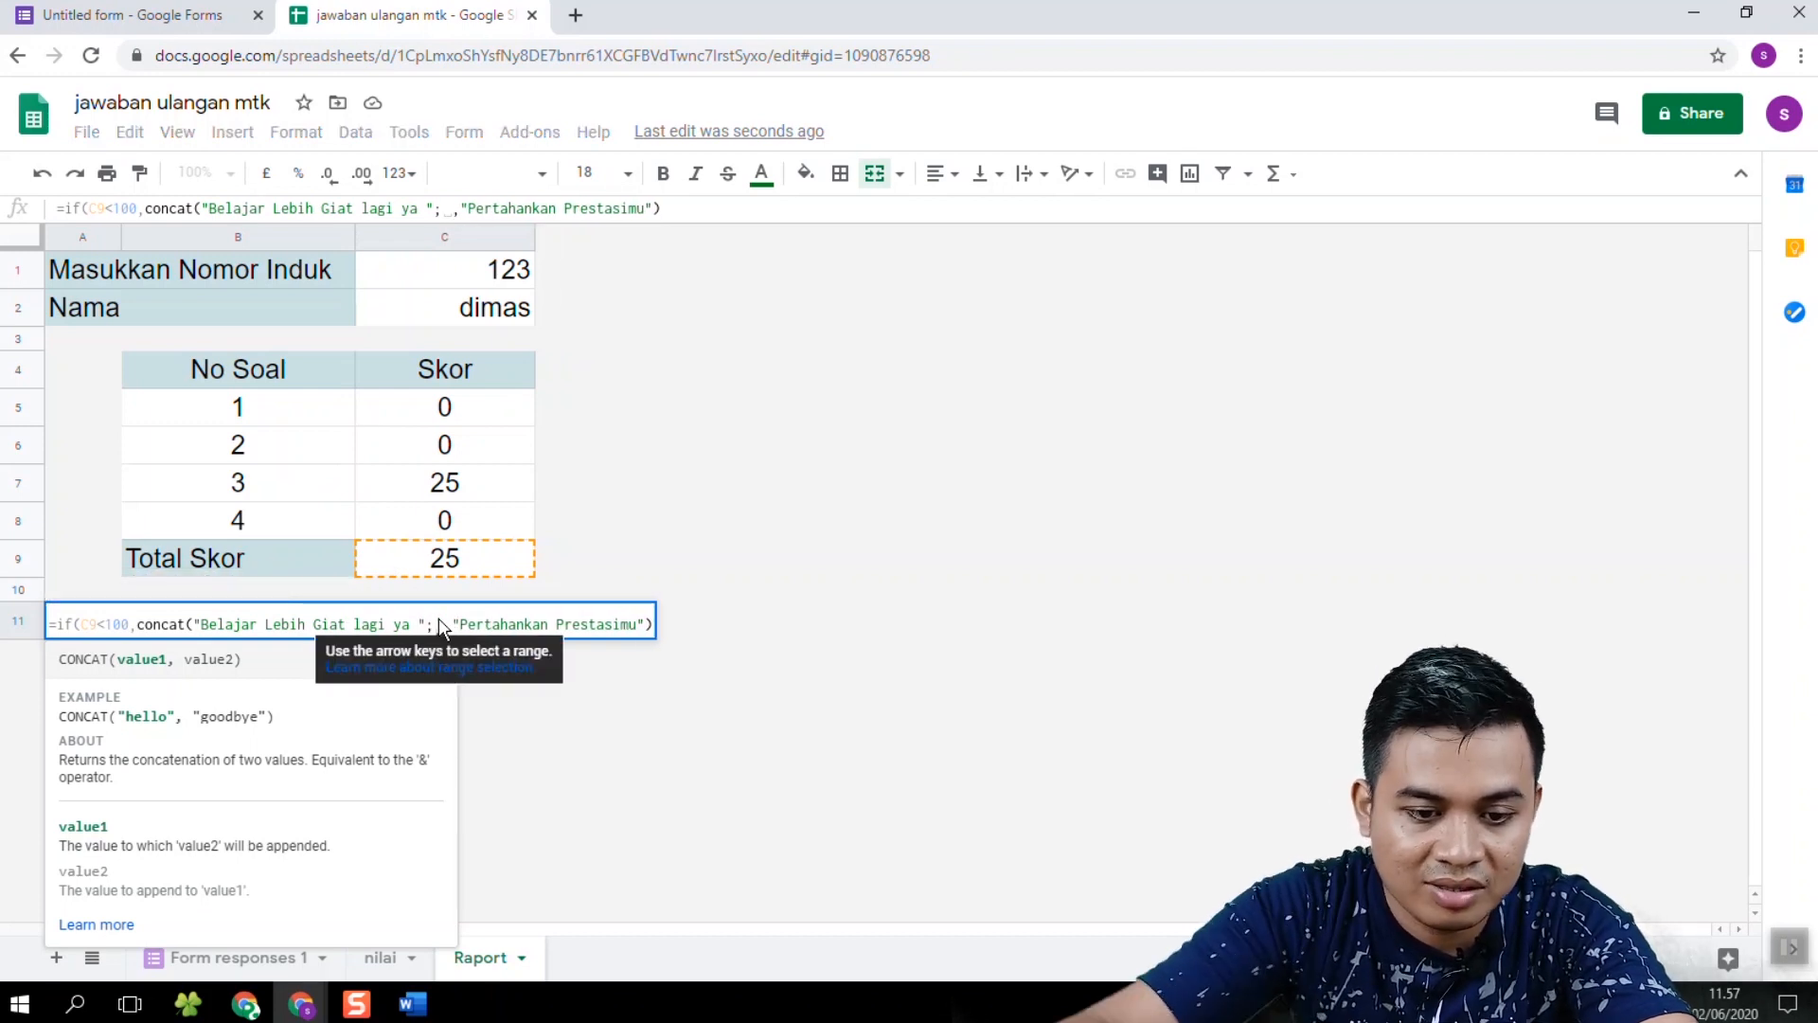
key("BackSpace")
type(",")
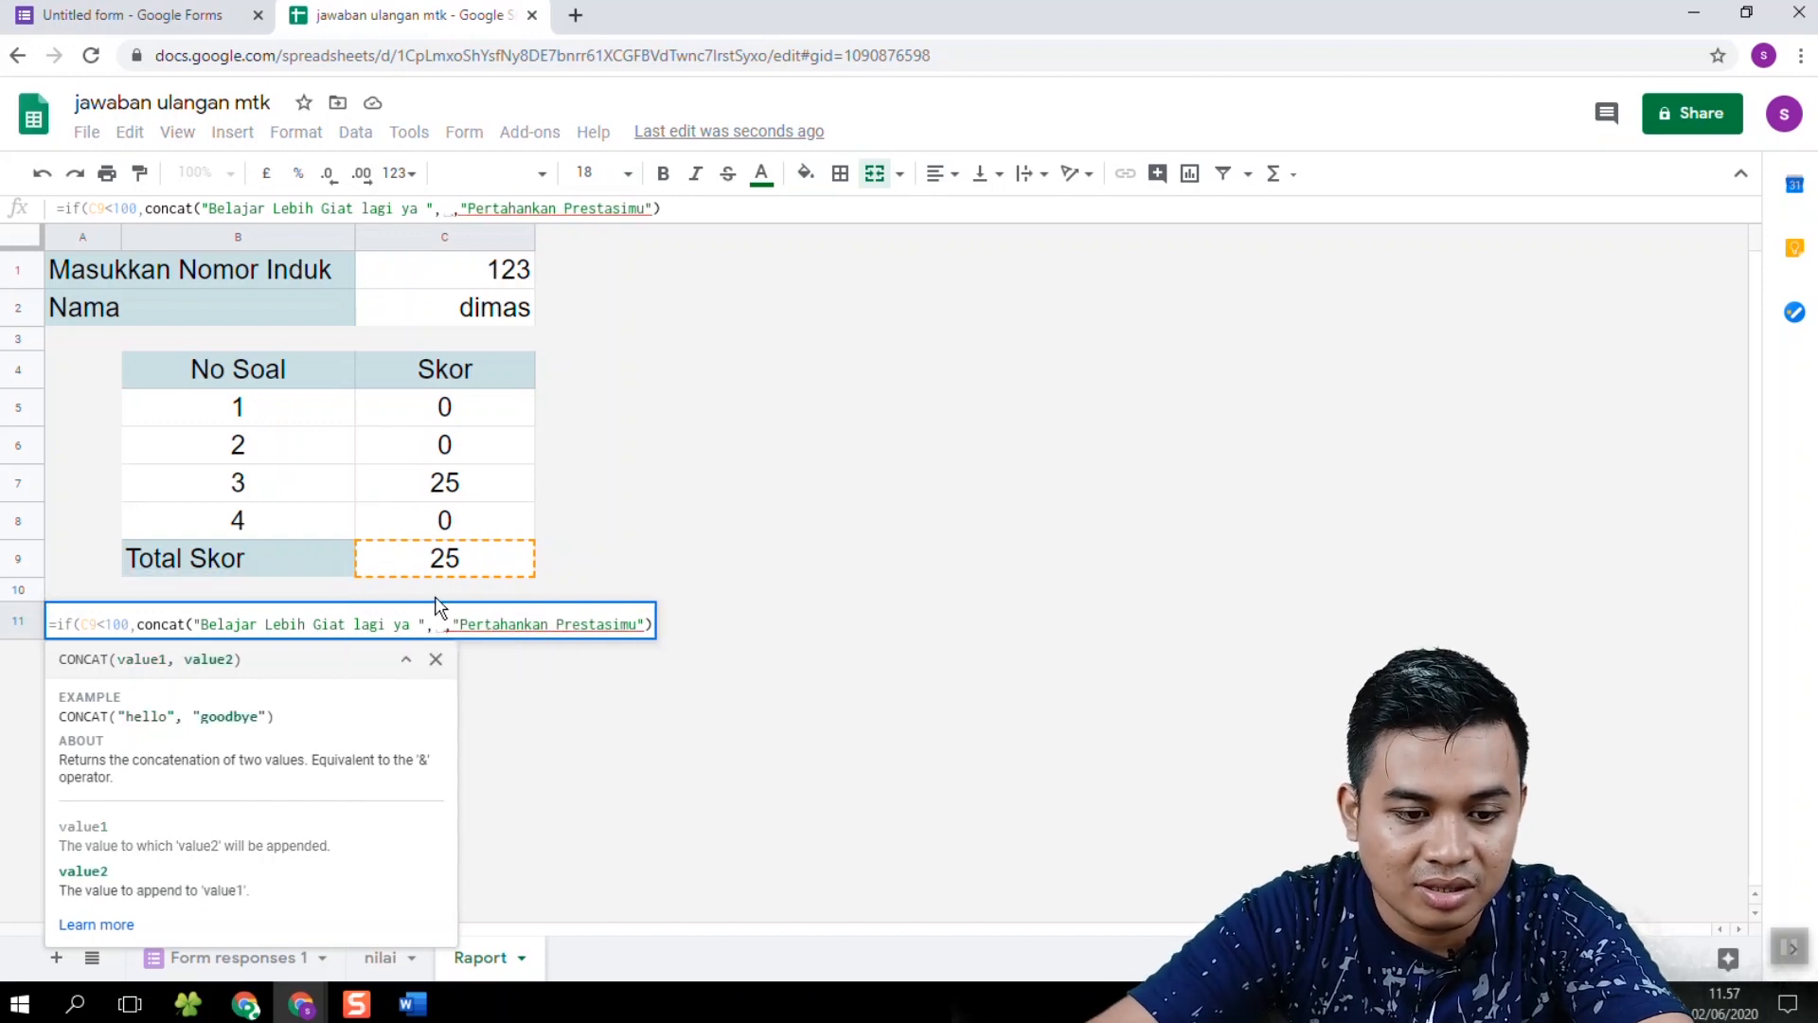
left_click(504, 320)
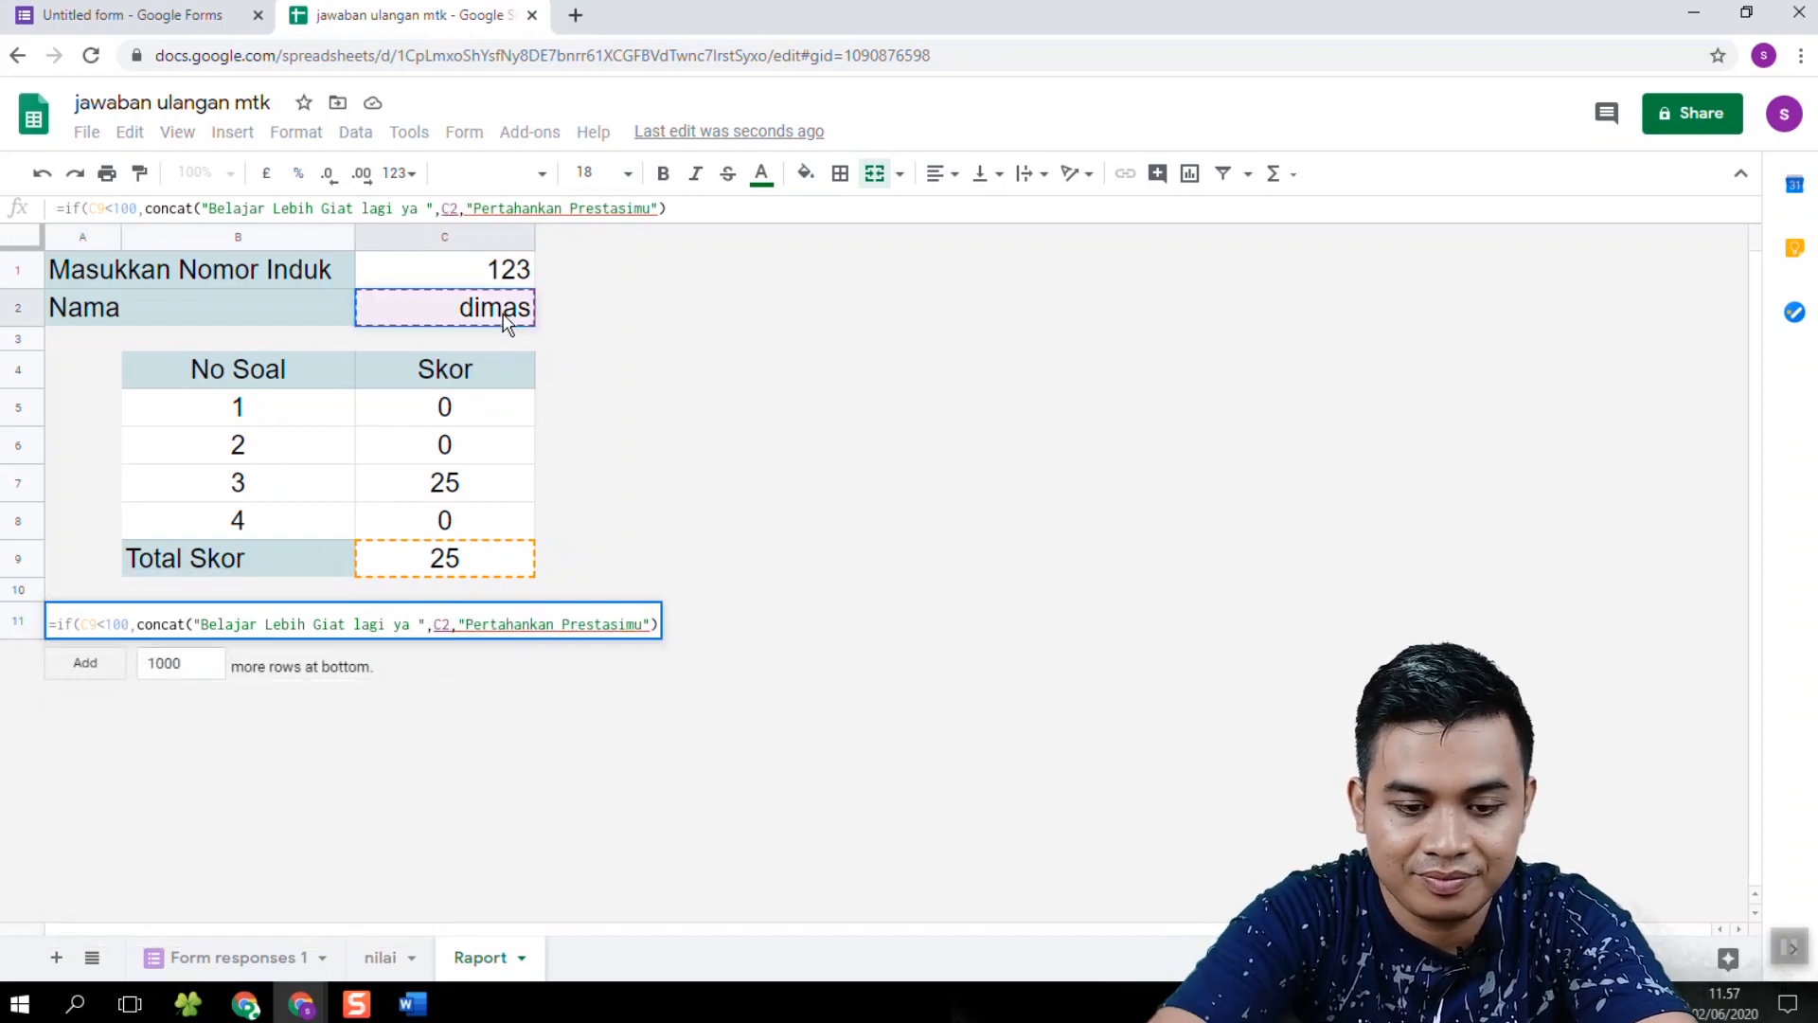
type(")")
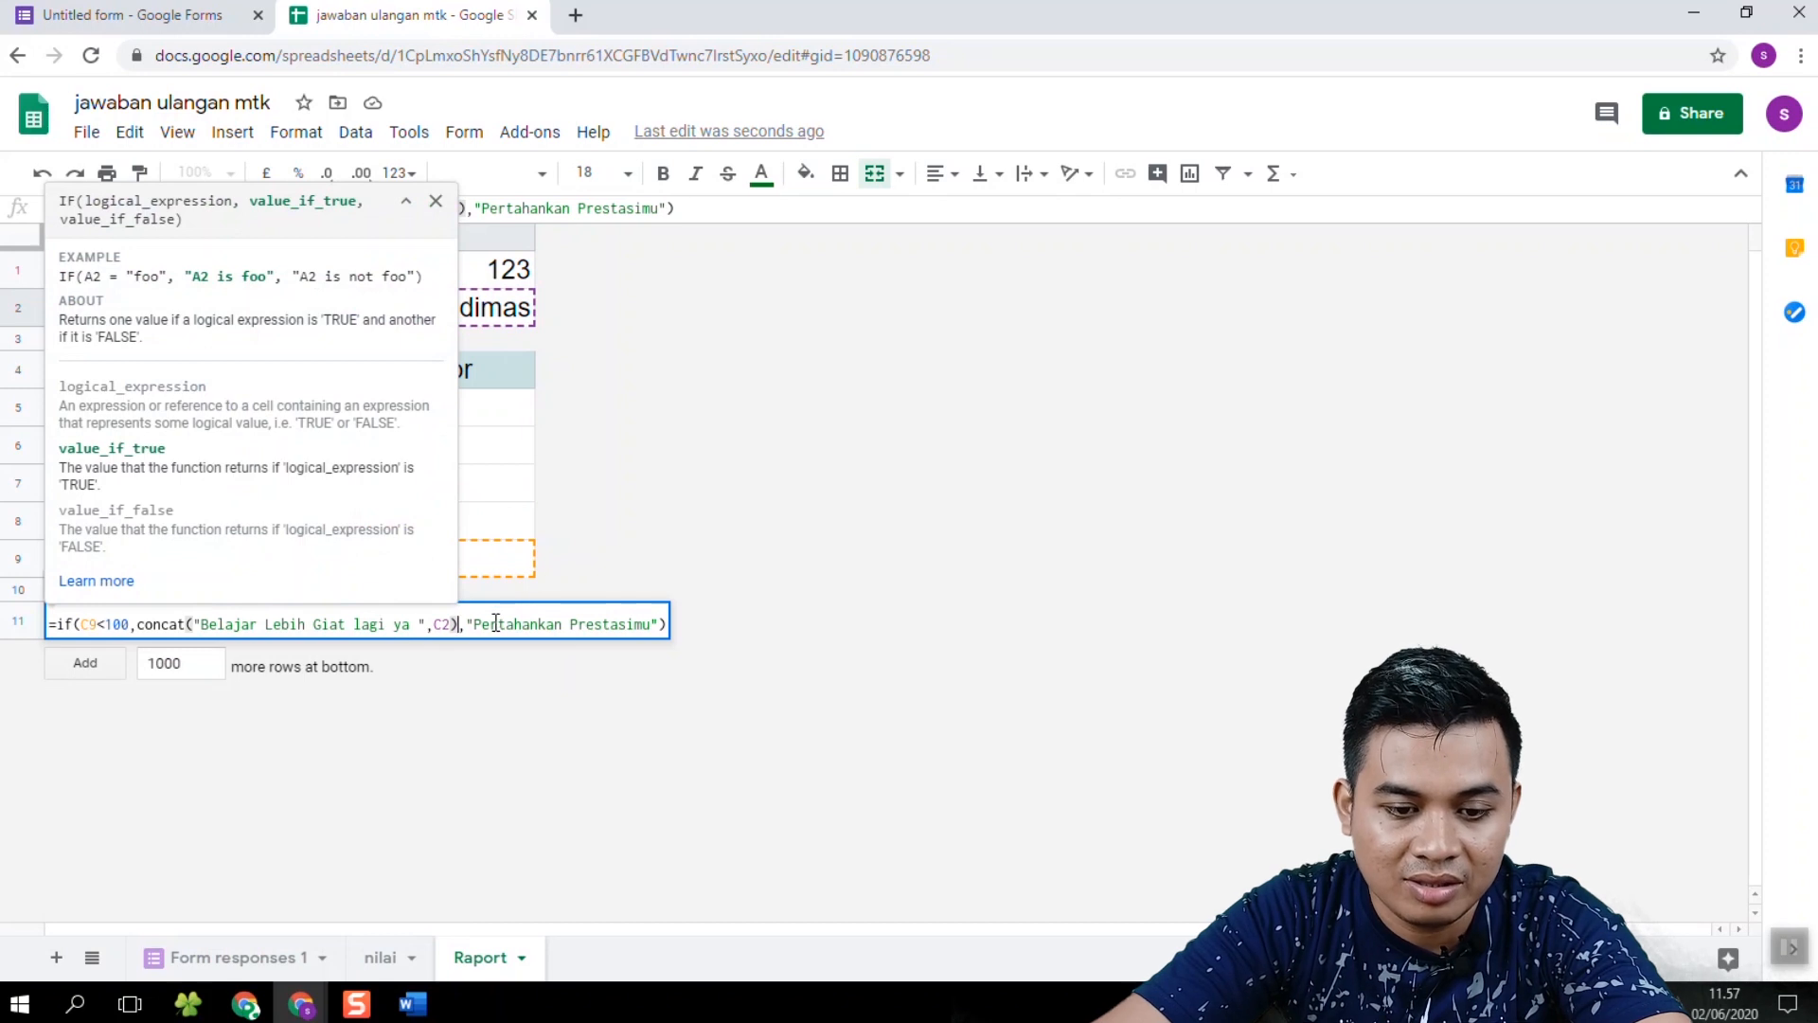
Step: Wrap the false result of row 11's IF formula in CONCAT, joining "Pertahankan Prestasimu " with the name in C2
left_click(468, 624)
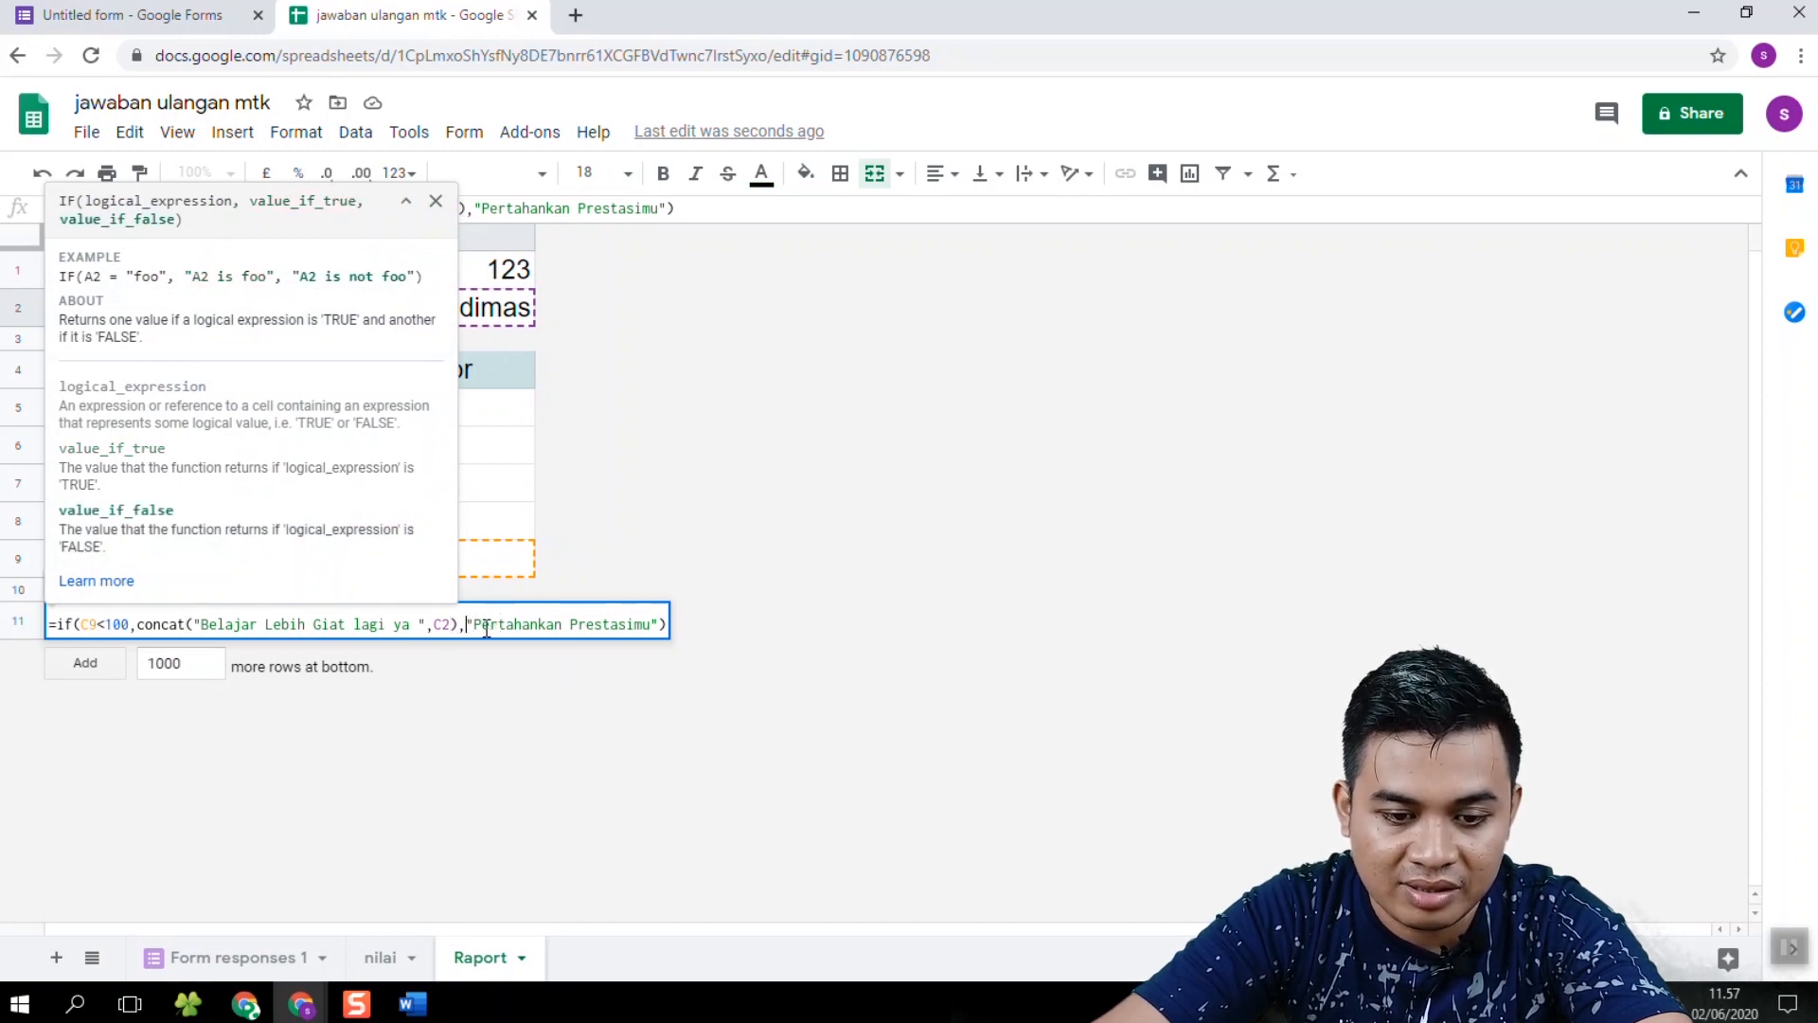
type("c")
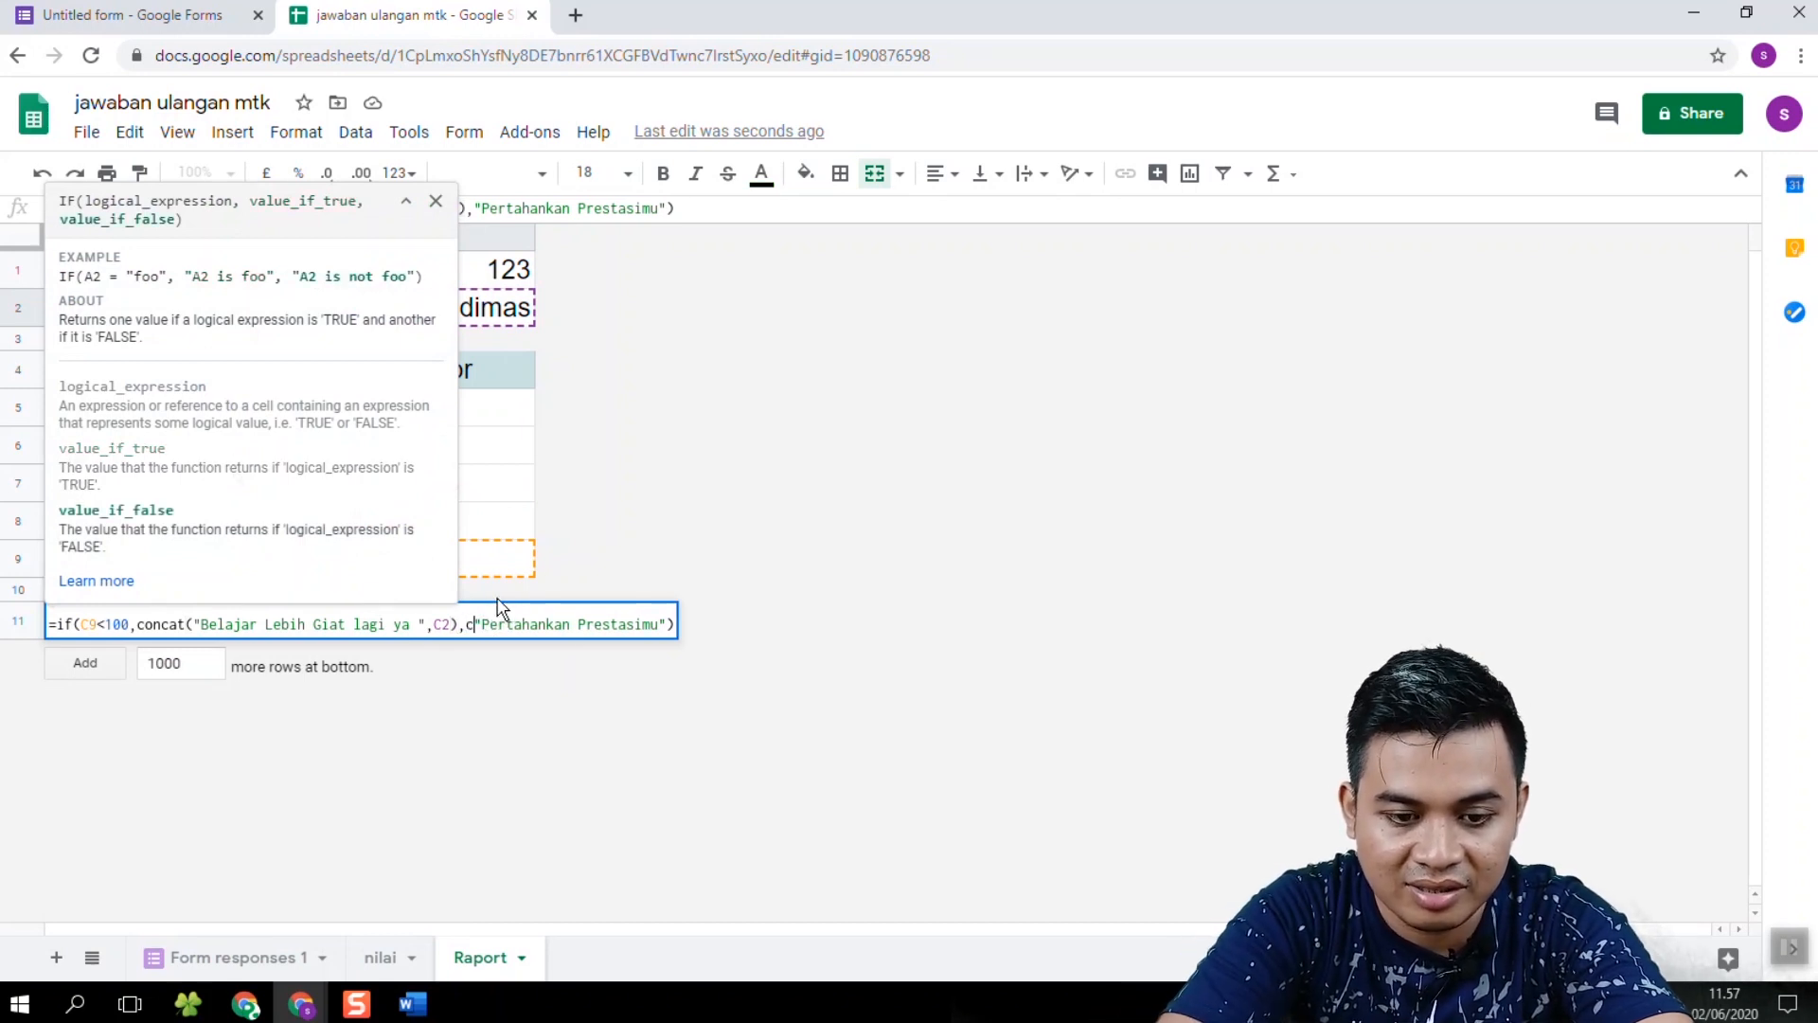
type("on")
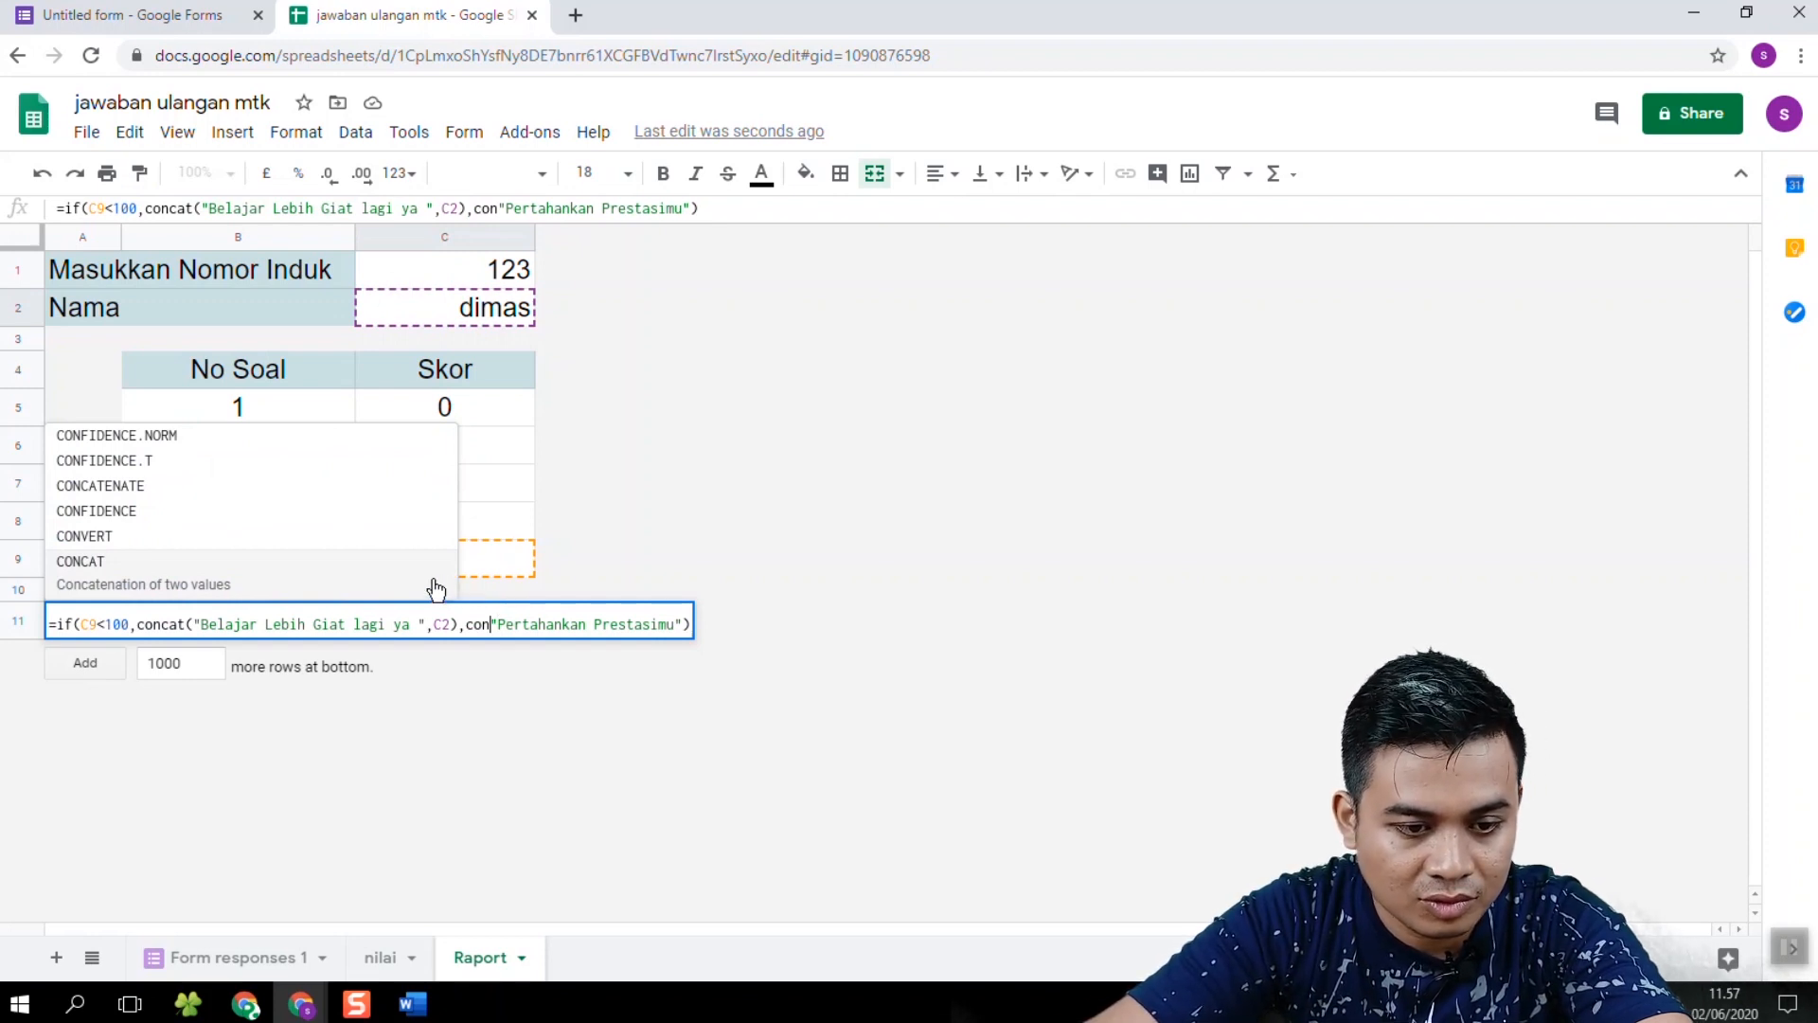
left_click(332, 570)
left_click(718, 625)
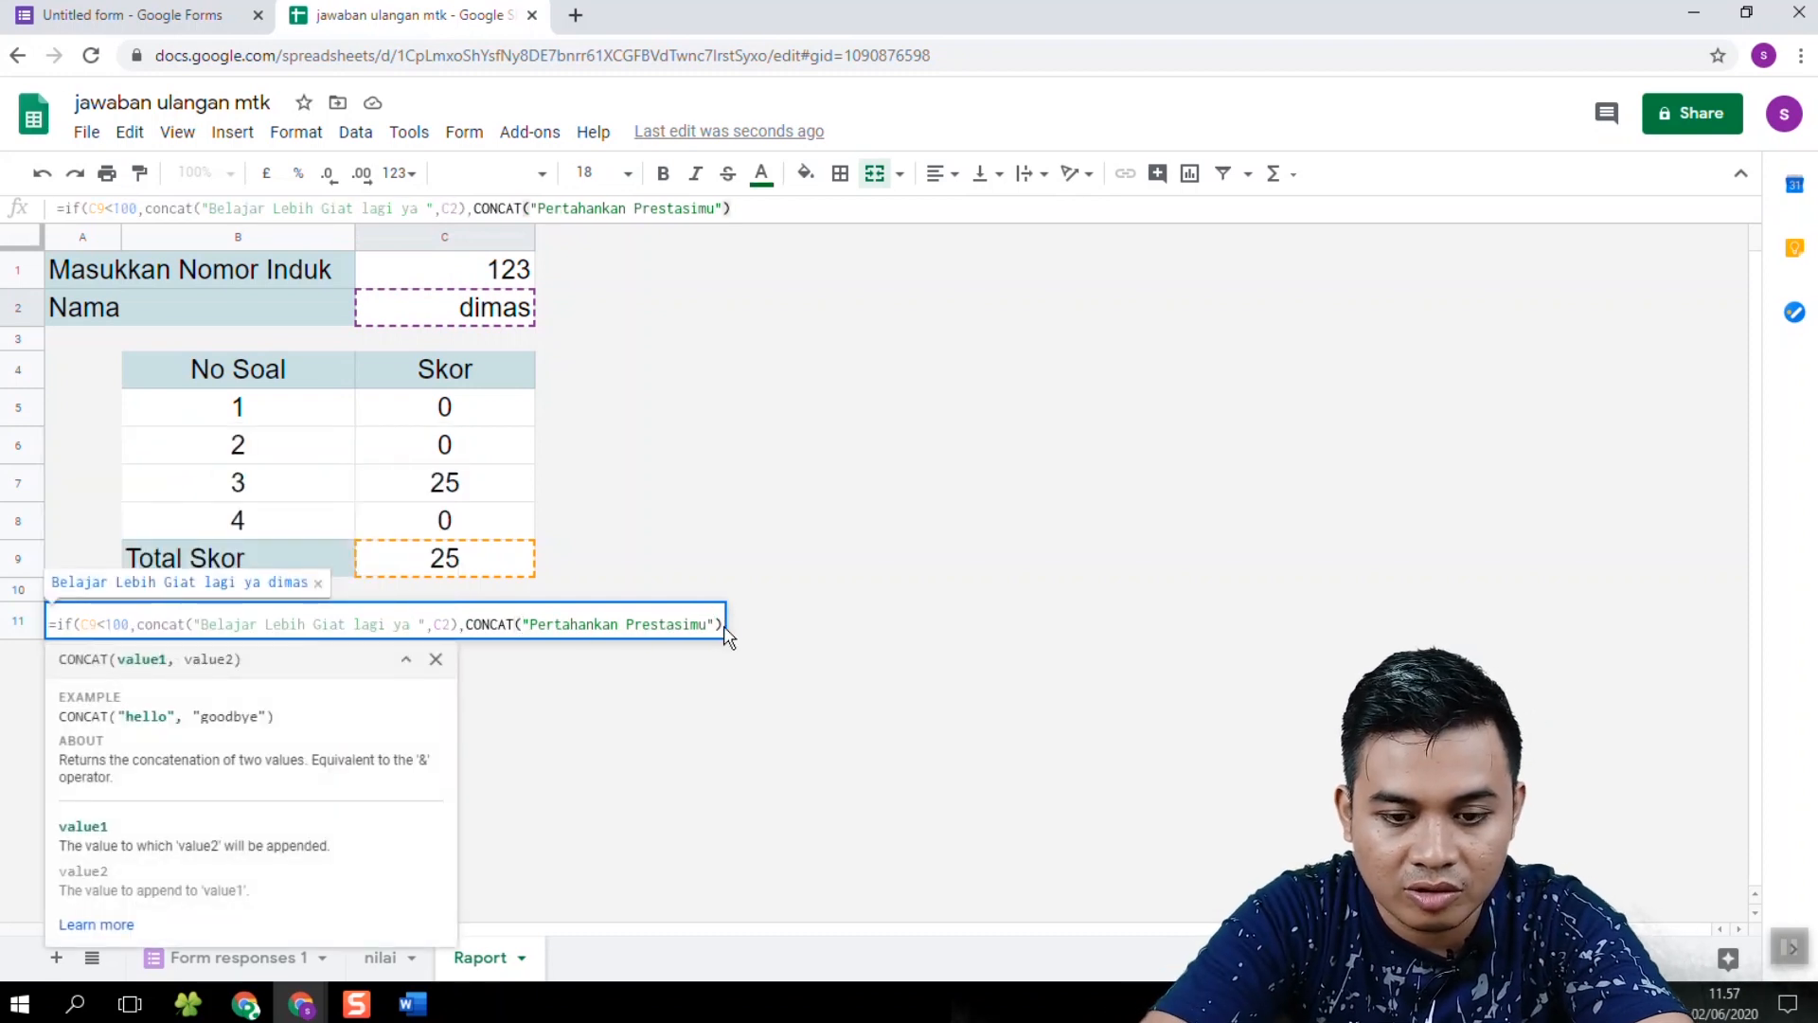
type(",")
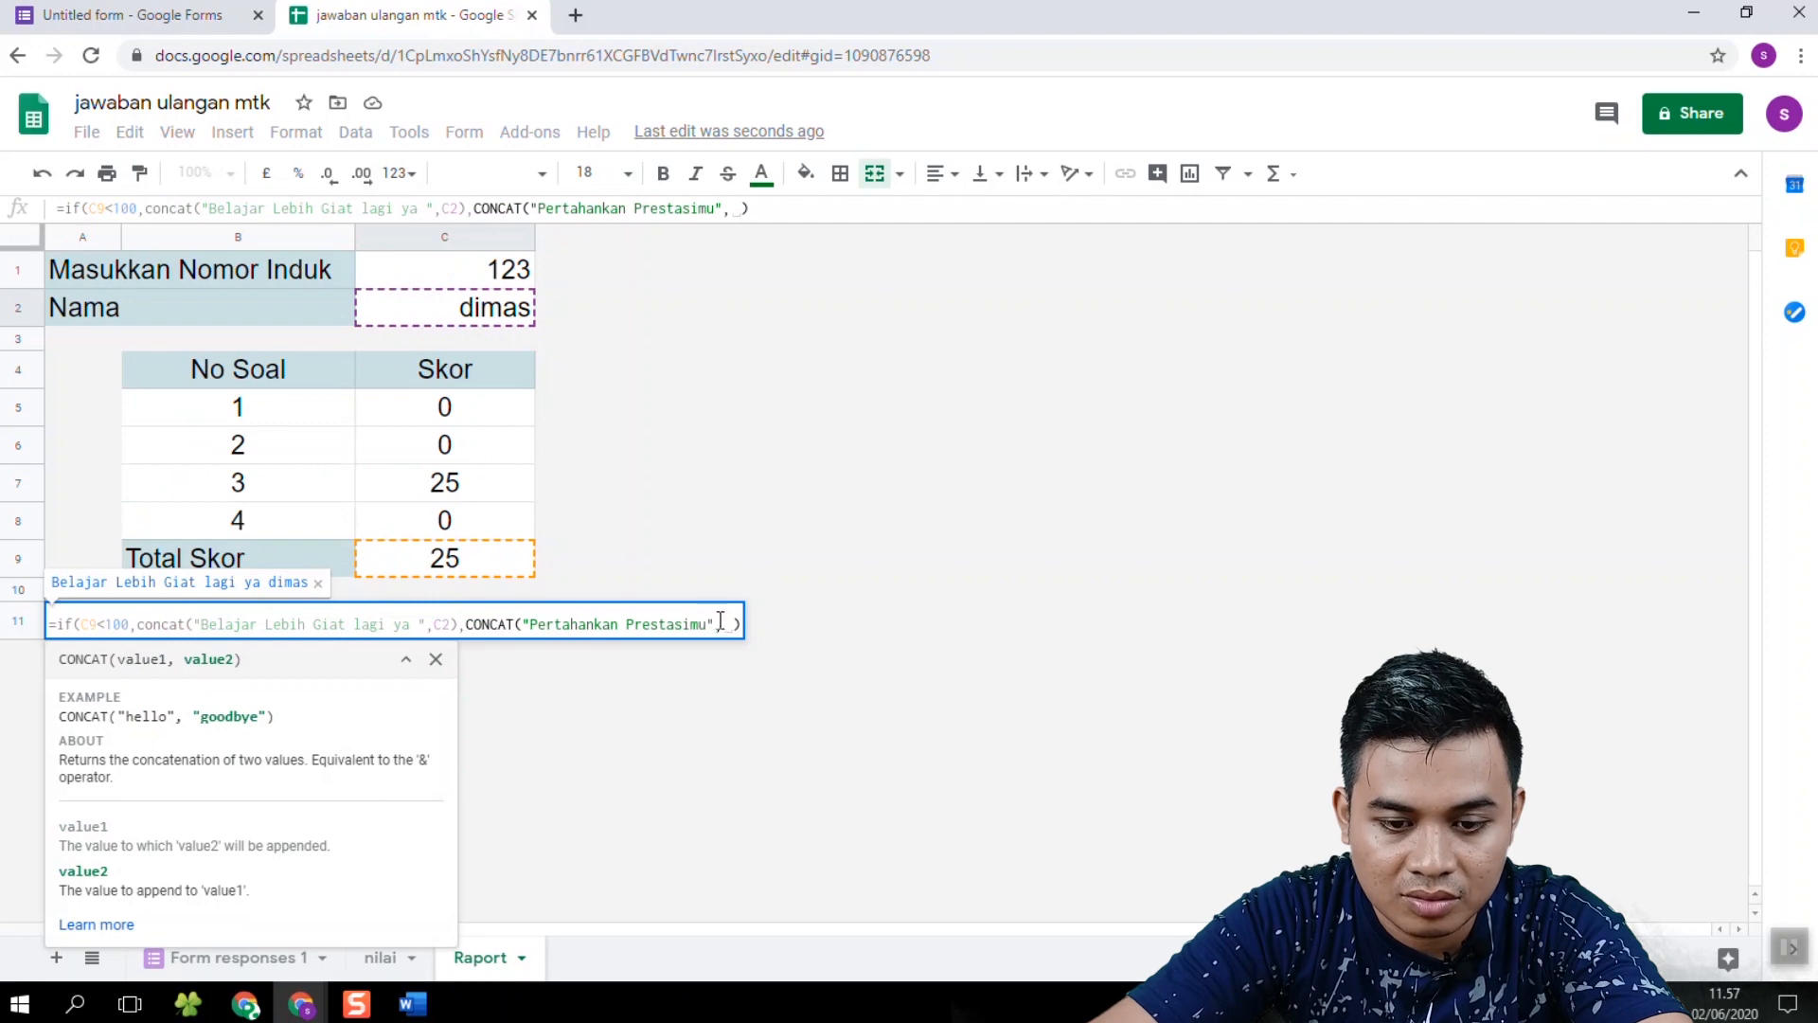
left_click(712, 622)
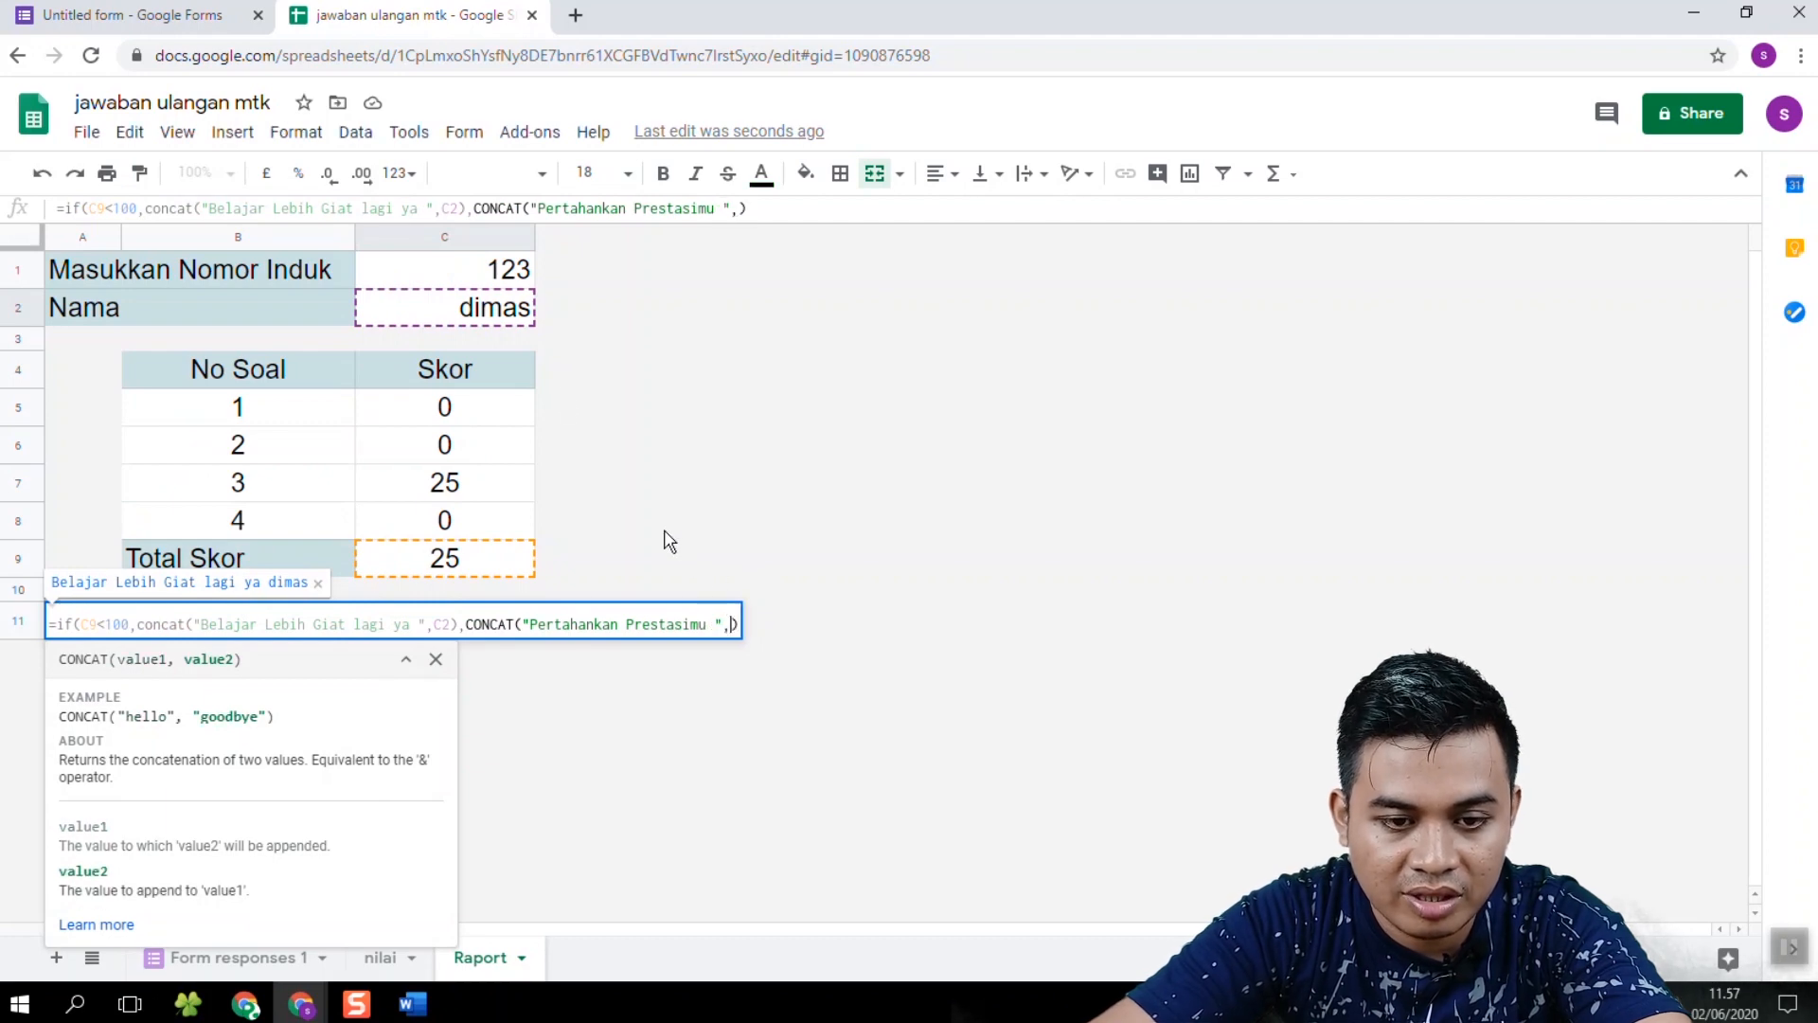
left_click(526, 313)
type(")")
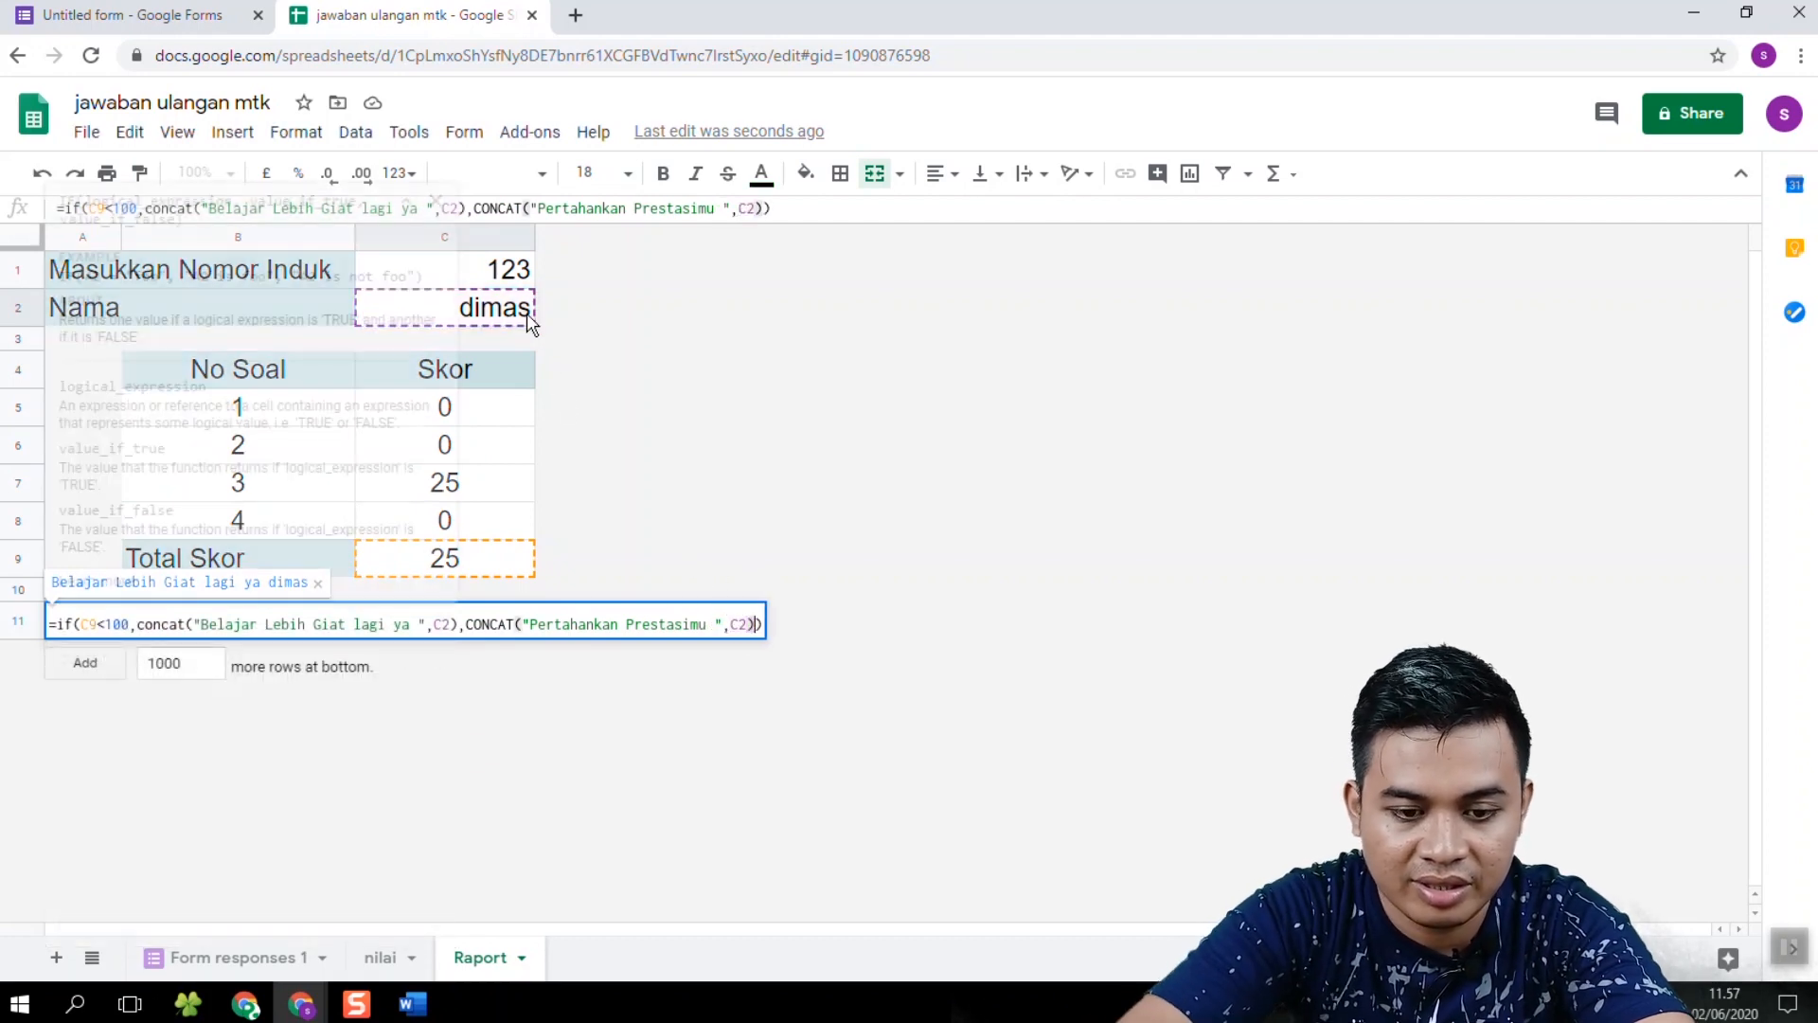
key("Return")
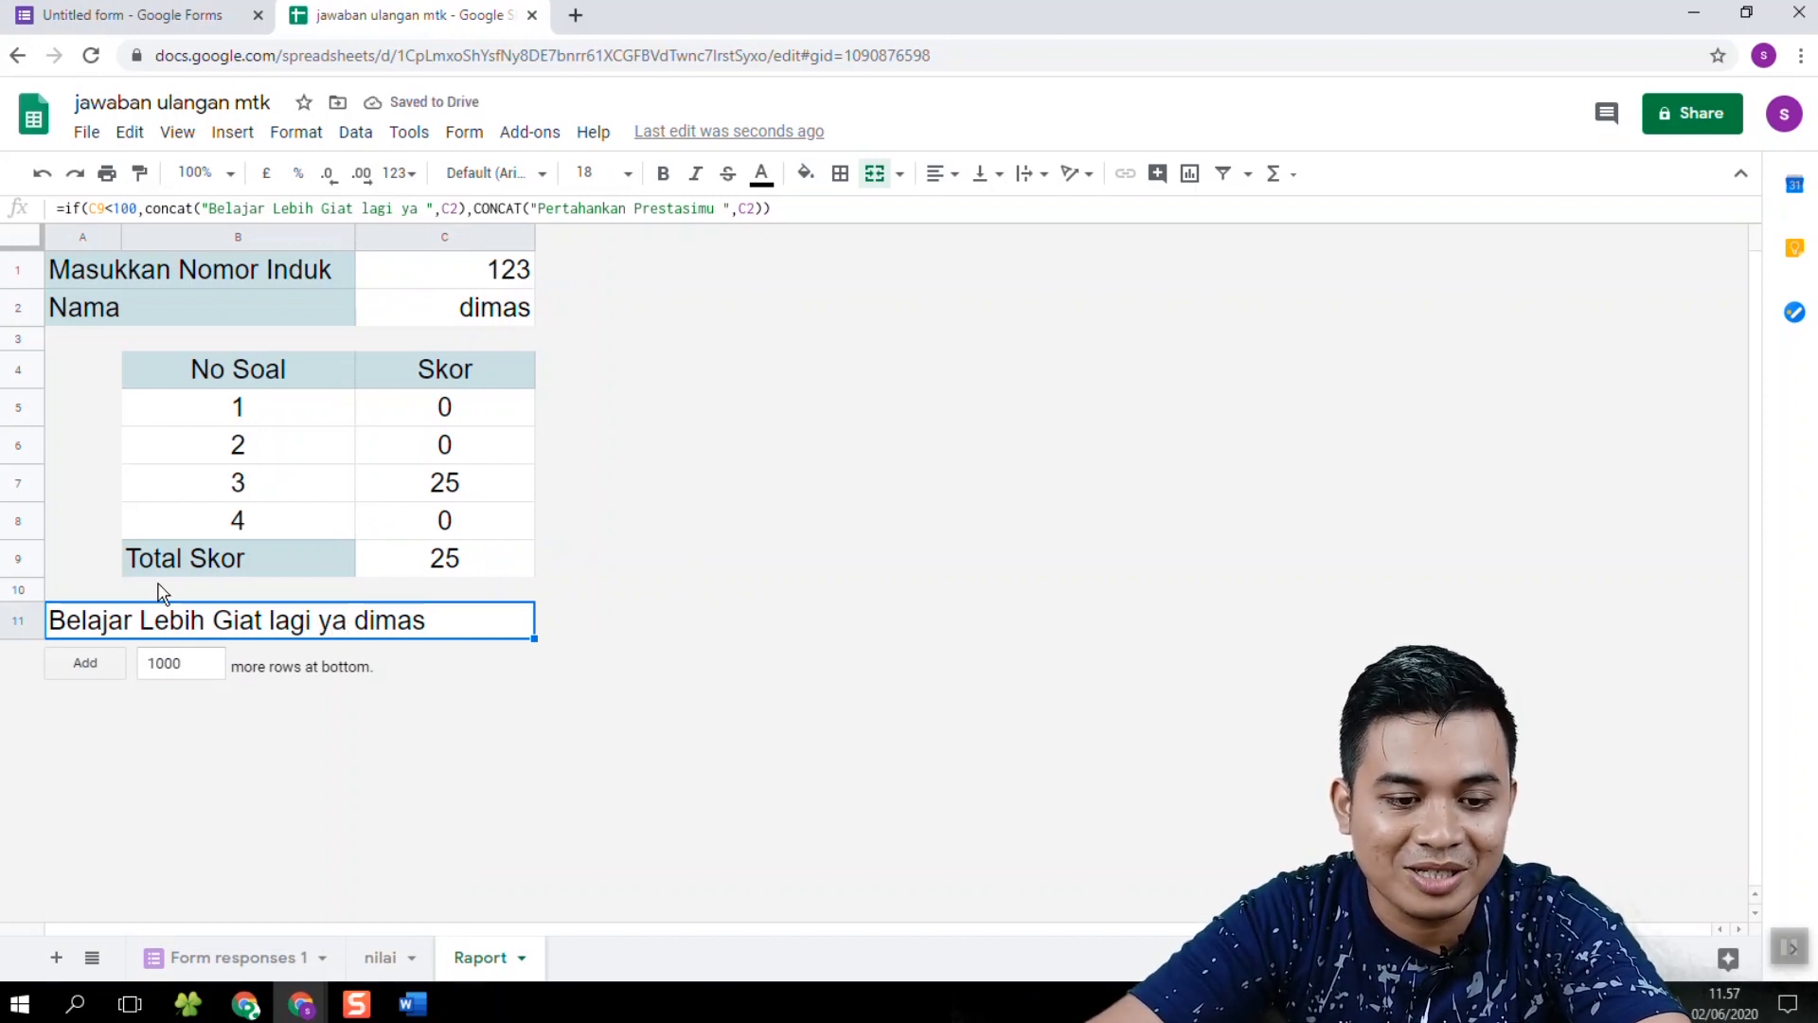
Step: Test the personalised feedback message in row 11 by entering the second student's number in C1
left_click(512, 283)
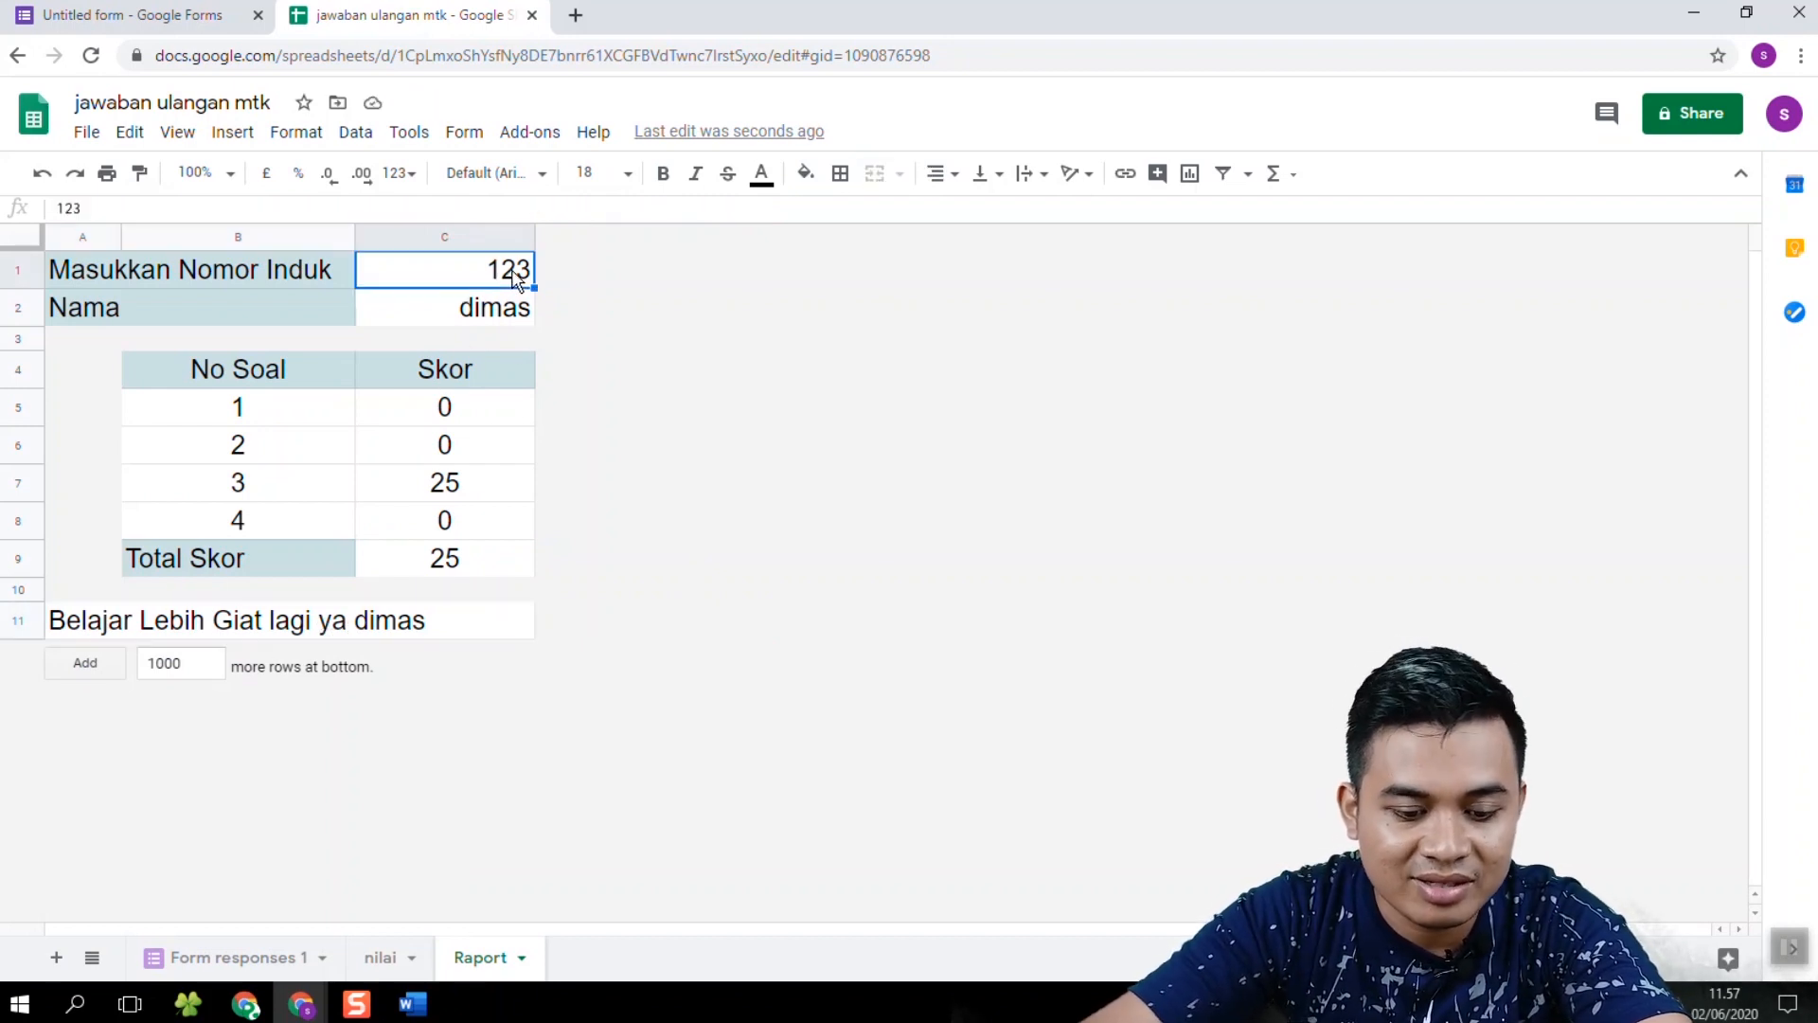
type("124")
key("Return")
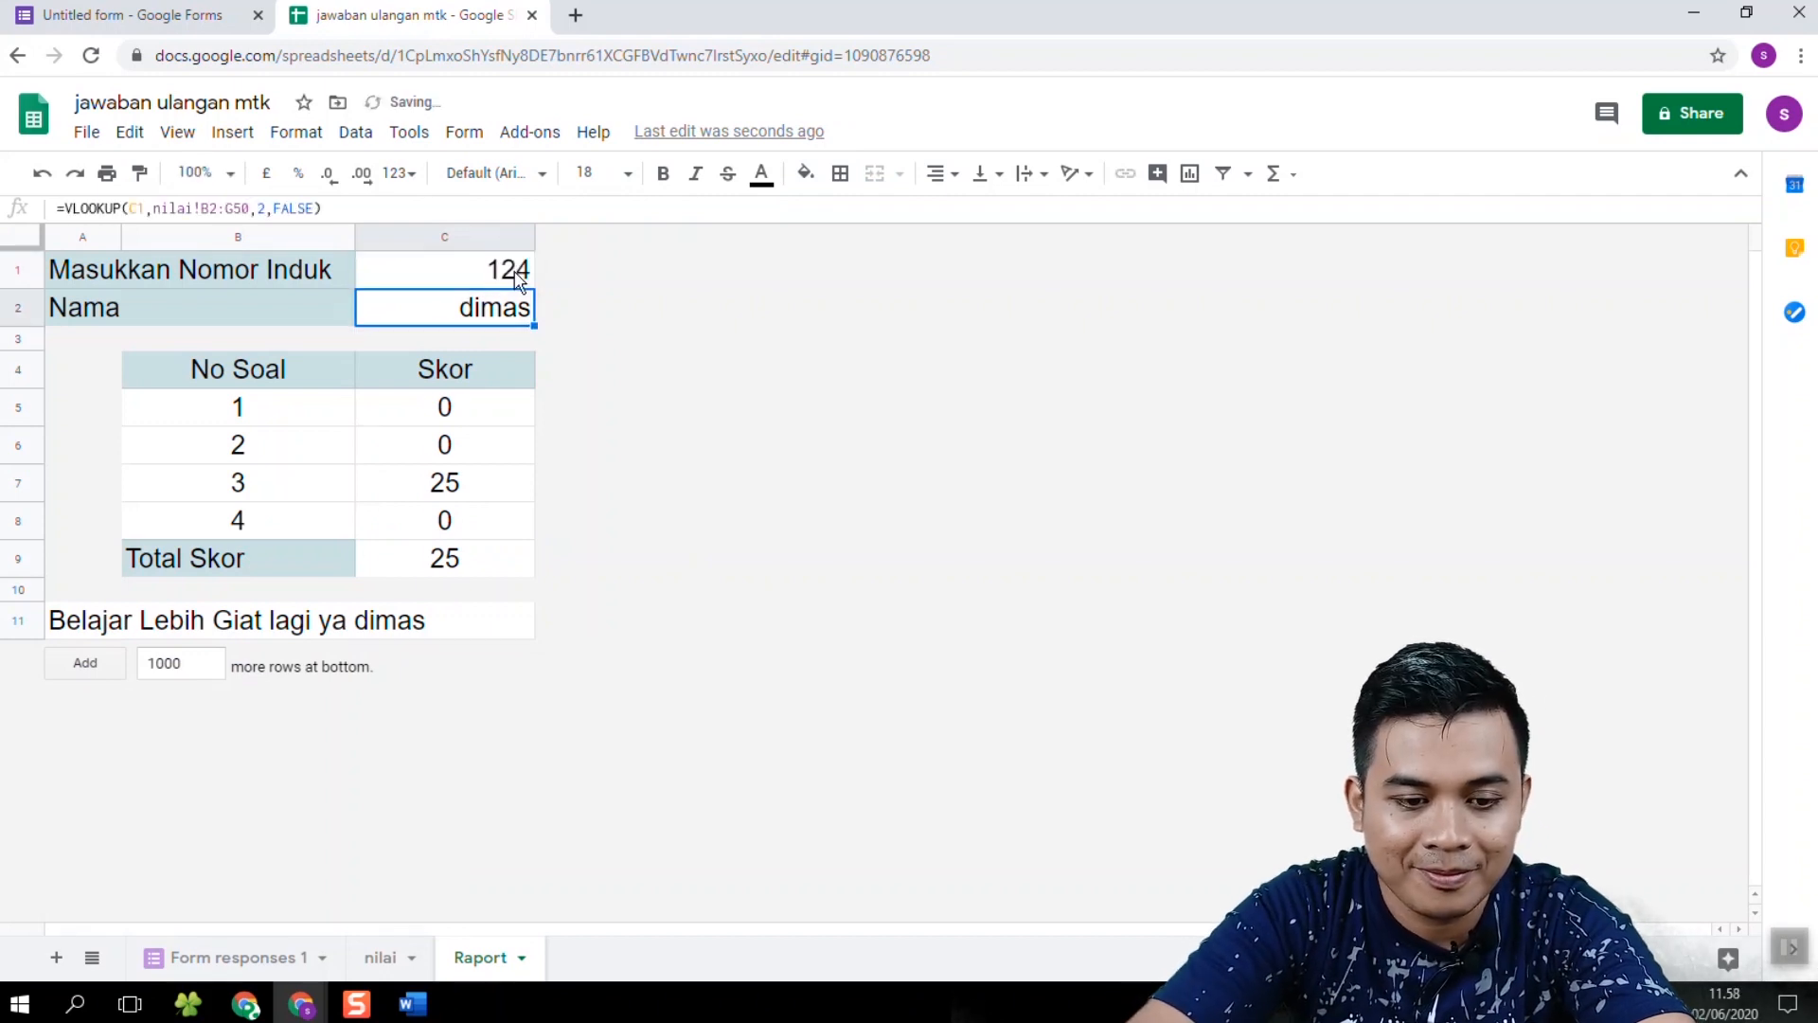
left_click(413, 627)
Step: Clear the student number from C1 and view the error note on the Nama cell C2
left_click(518, 275)
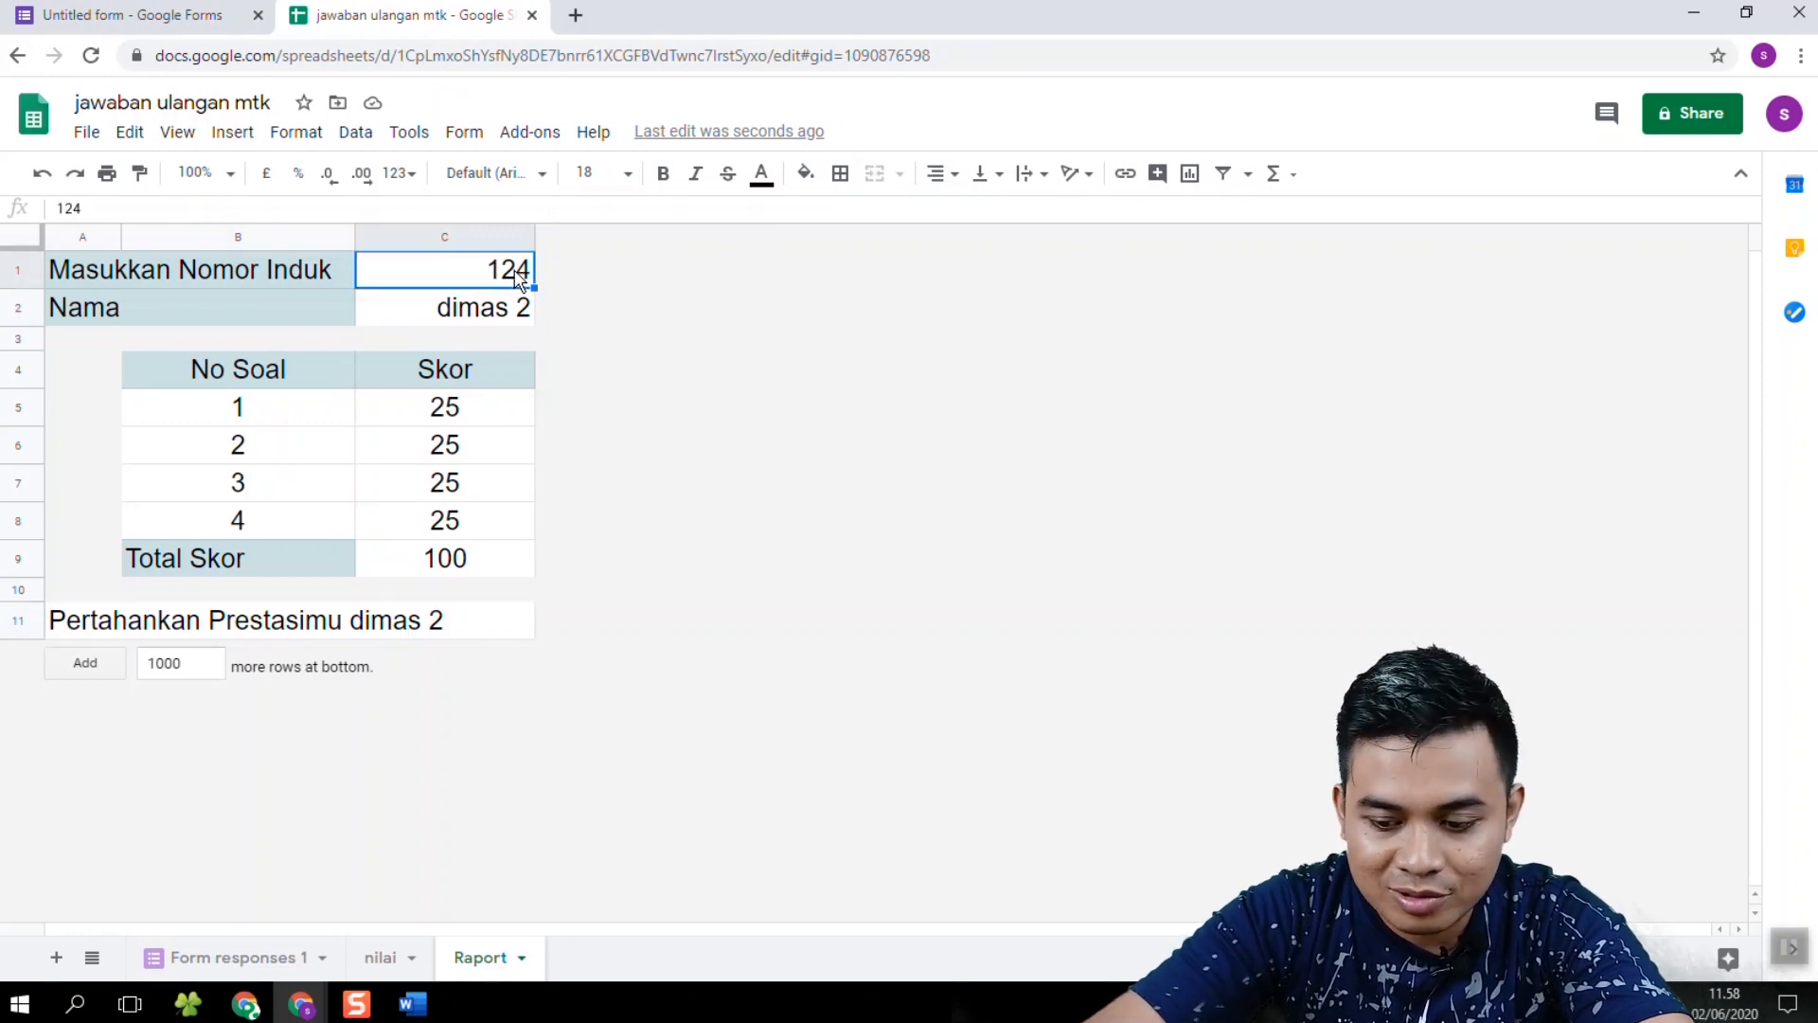
key("Delete")
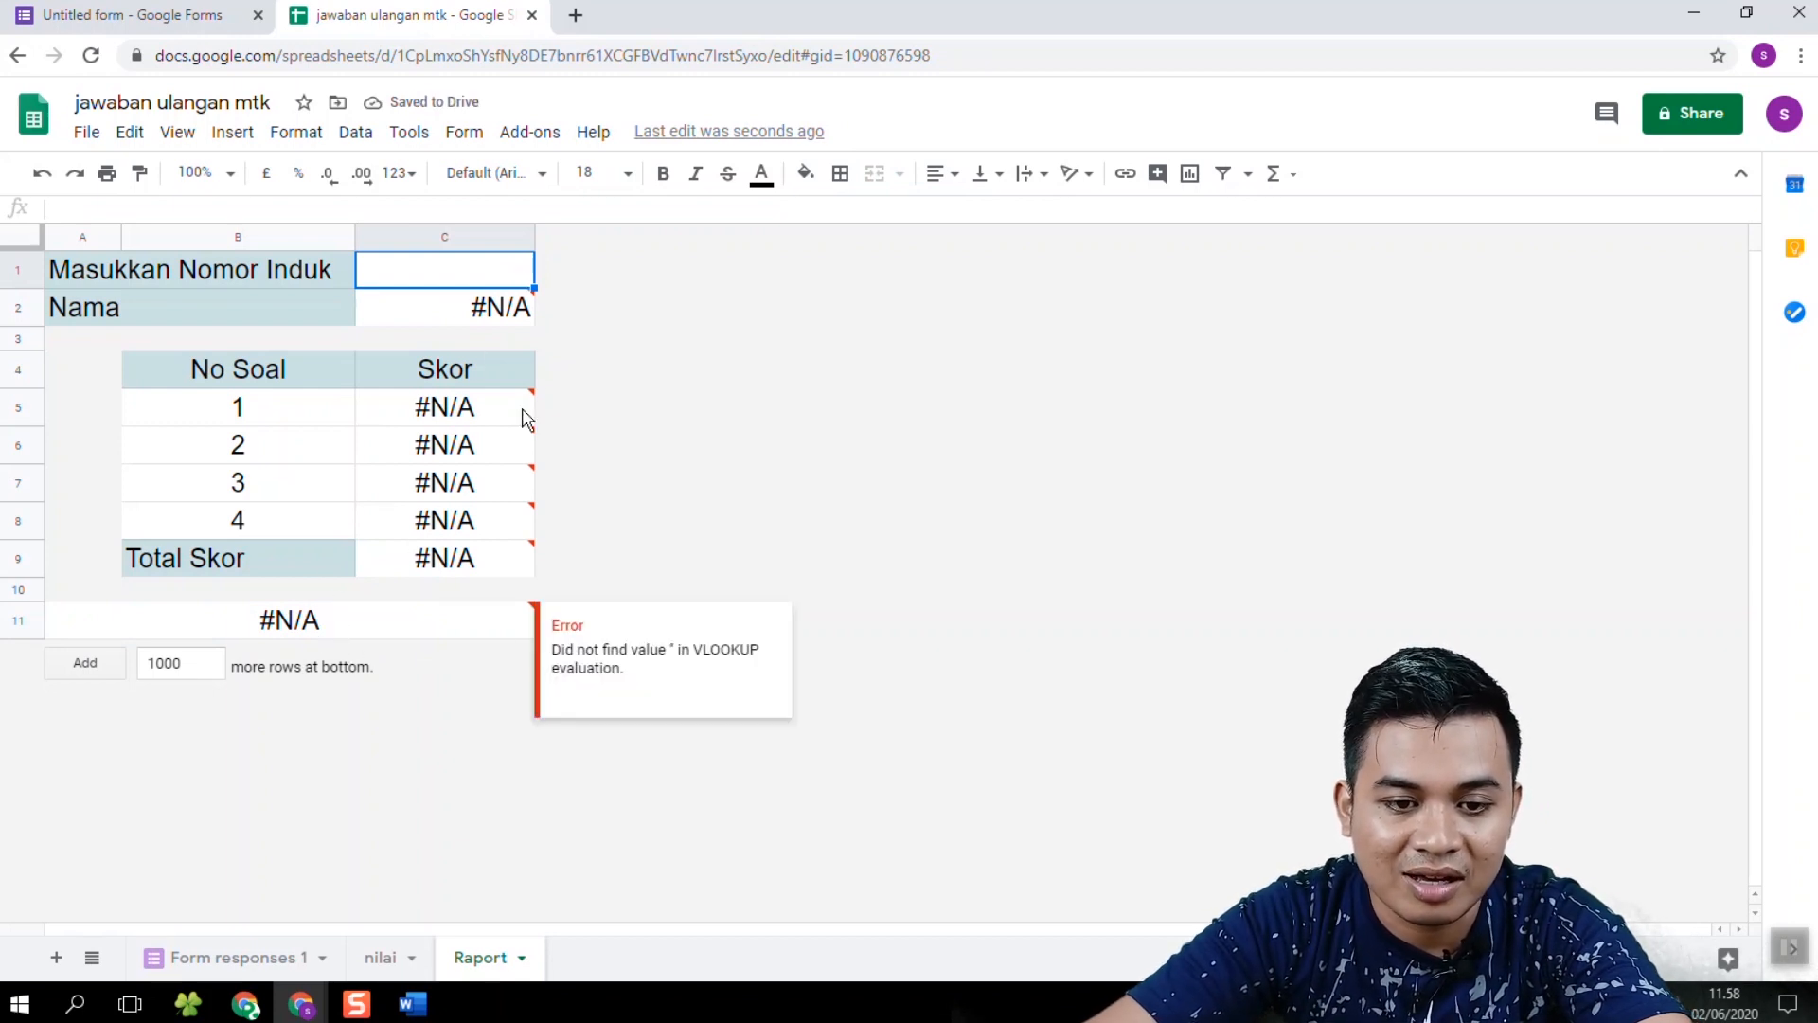
mouse_move(528, 316)
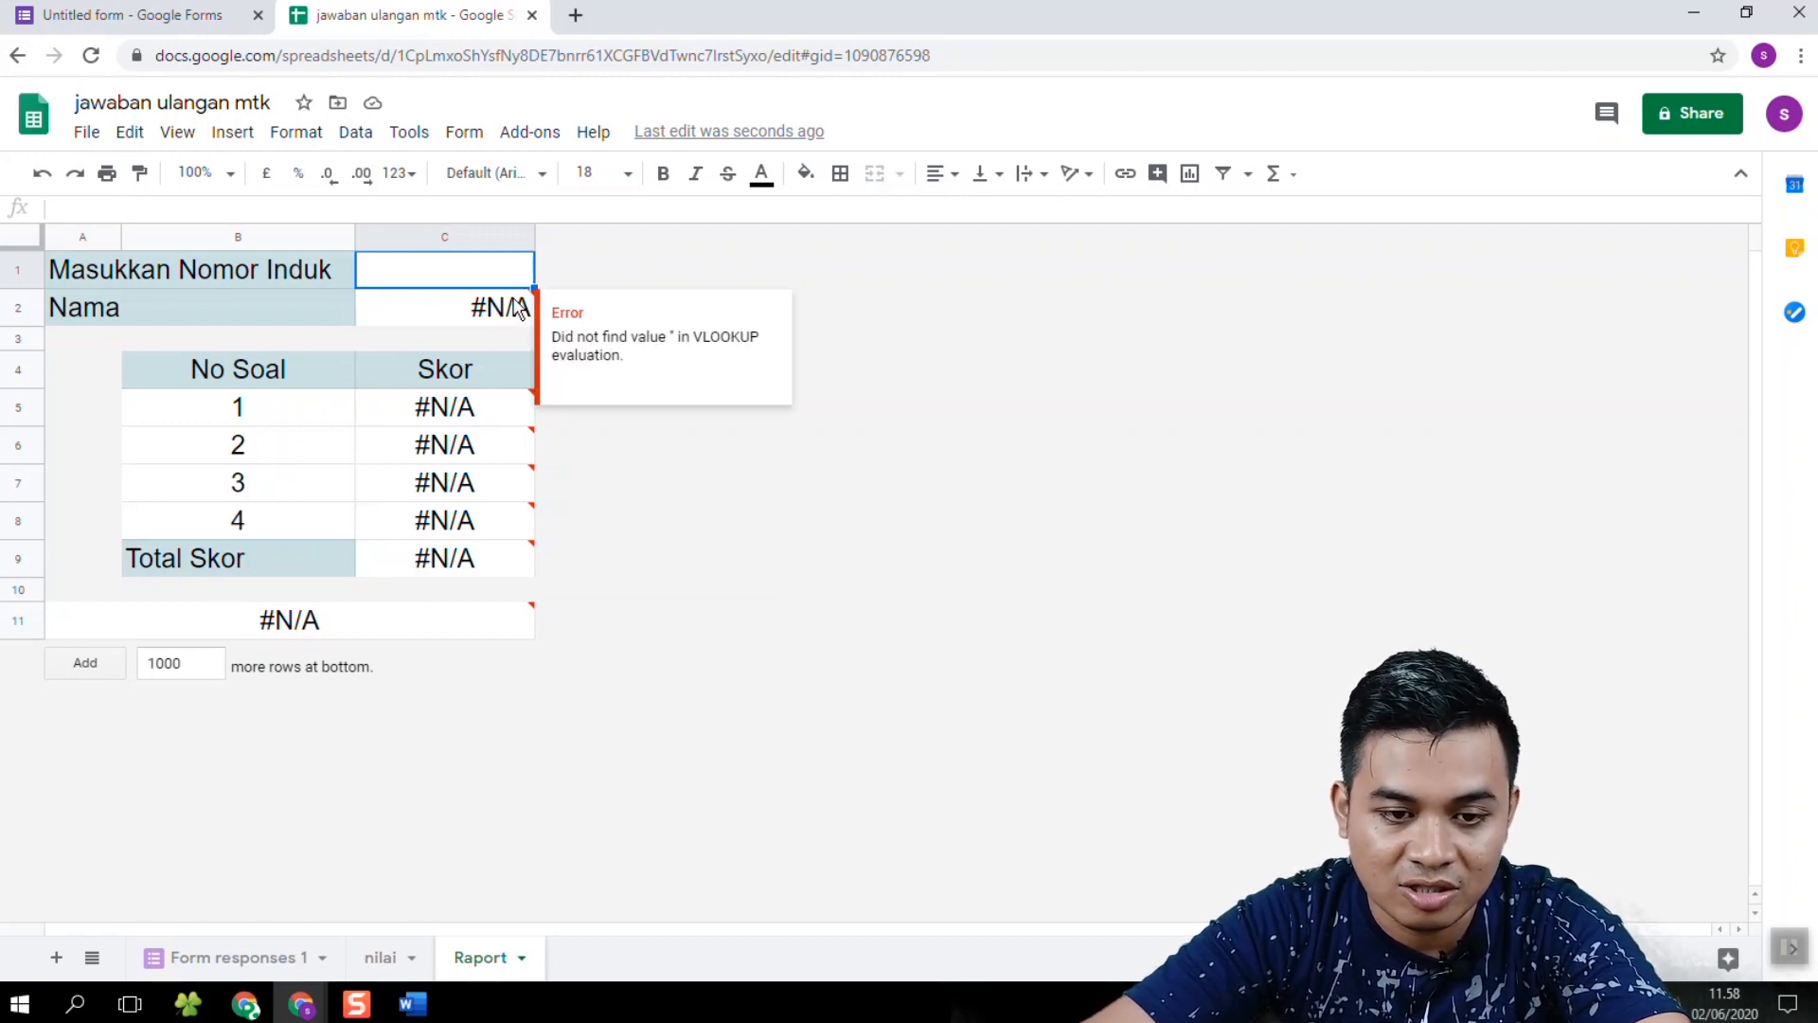
Step: Wrap the VLOOKUP formula in the Nama cell C2 in IFERROR with an empty text "" as the error value
left_click(520, 308)
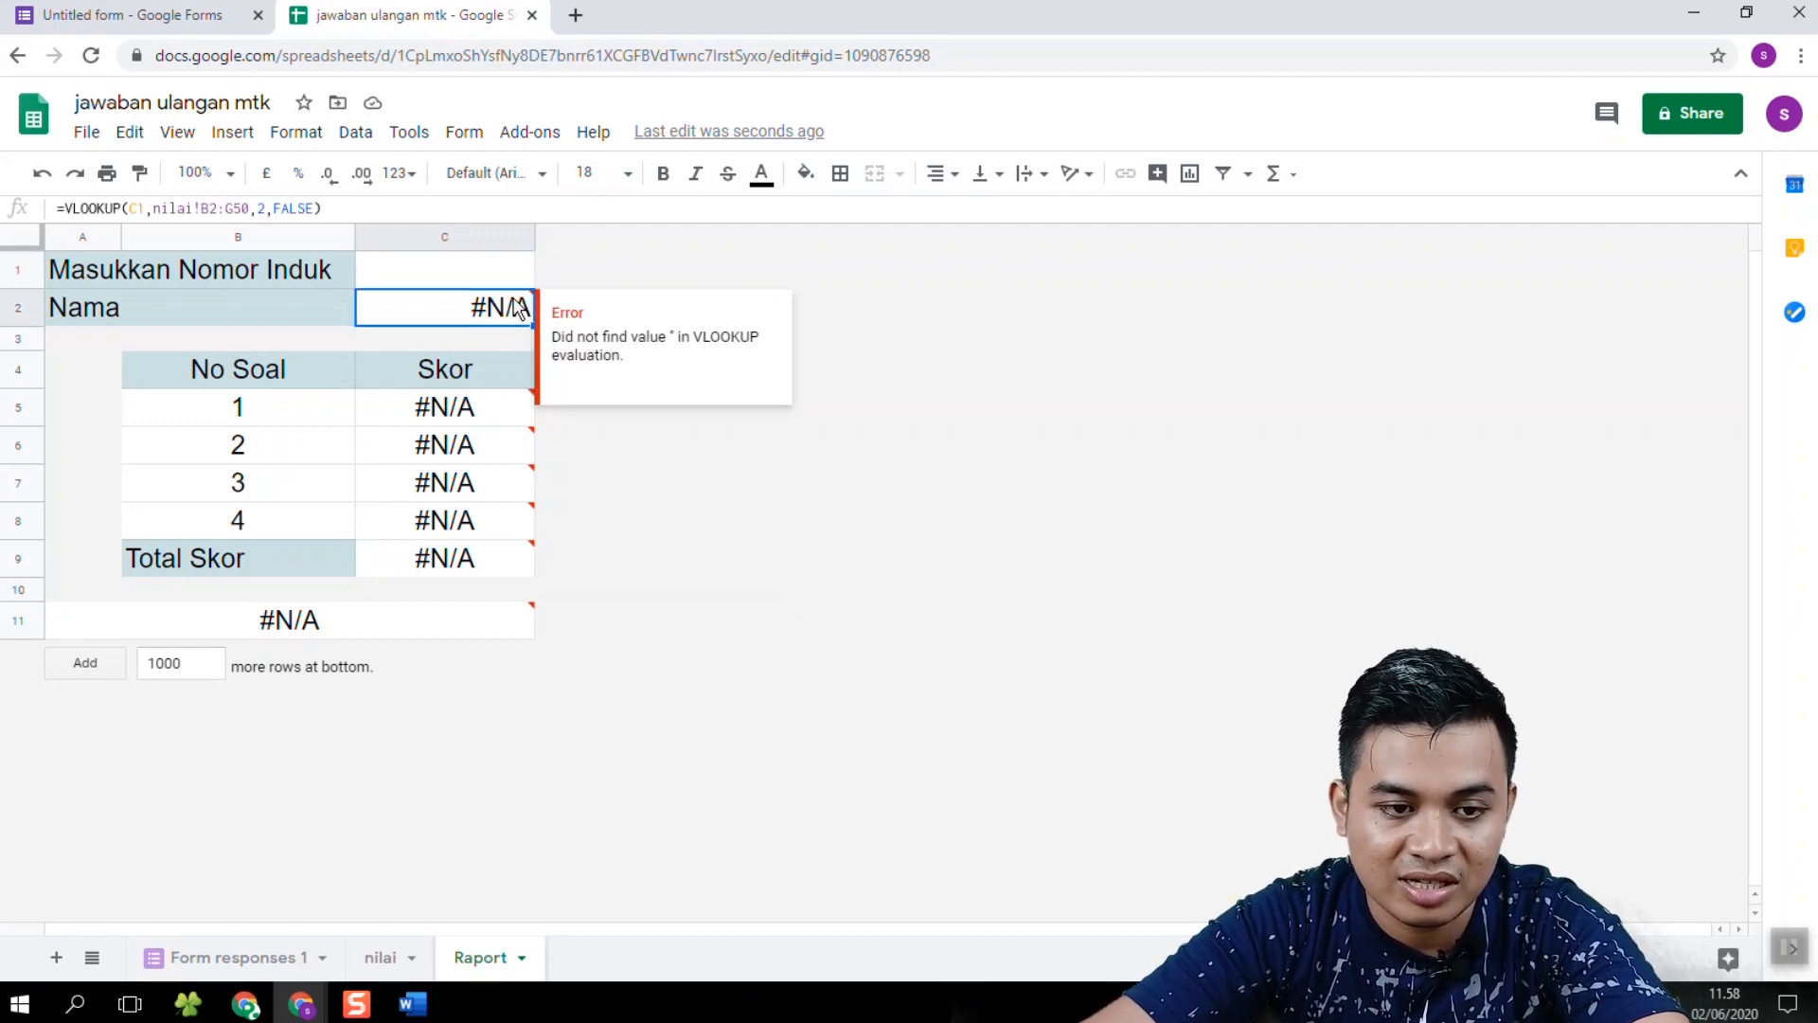
left_click(66, 206)
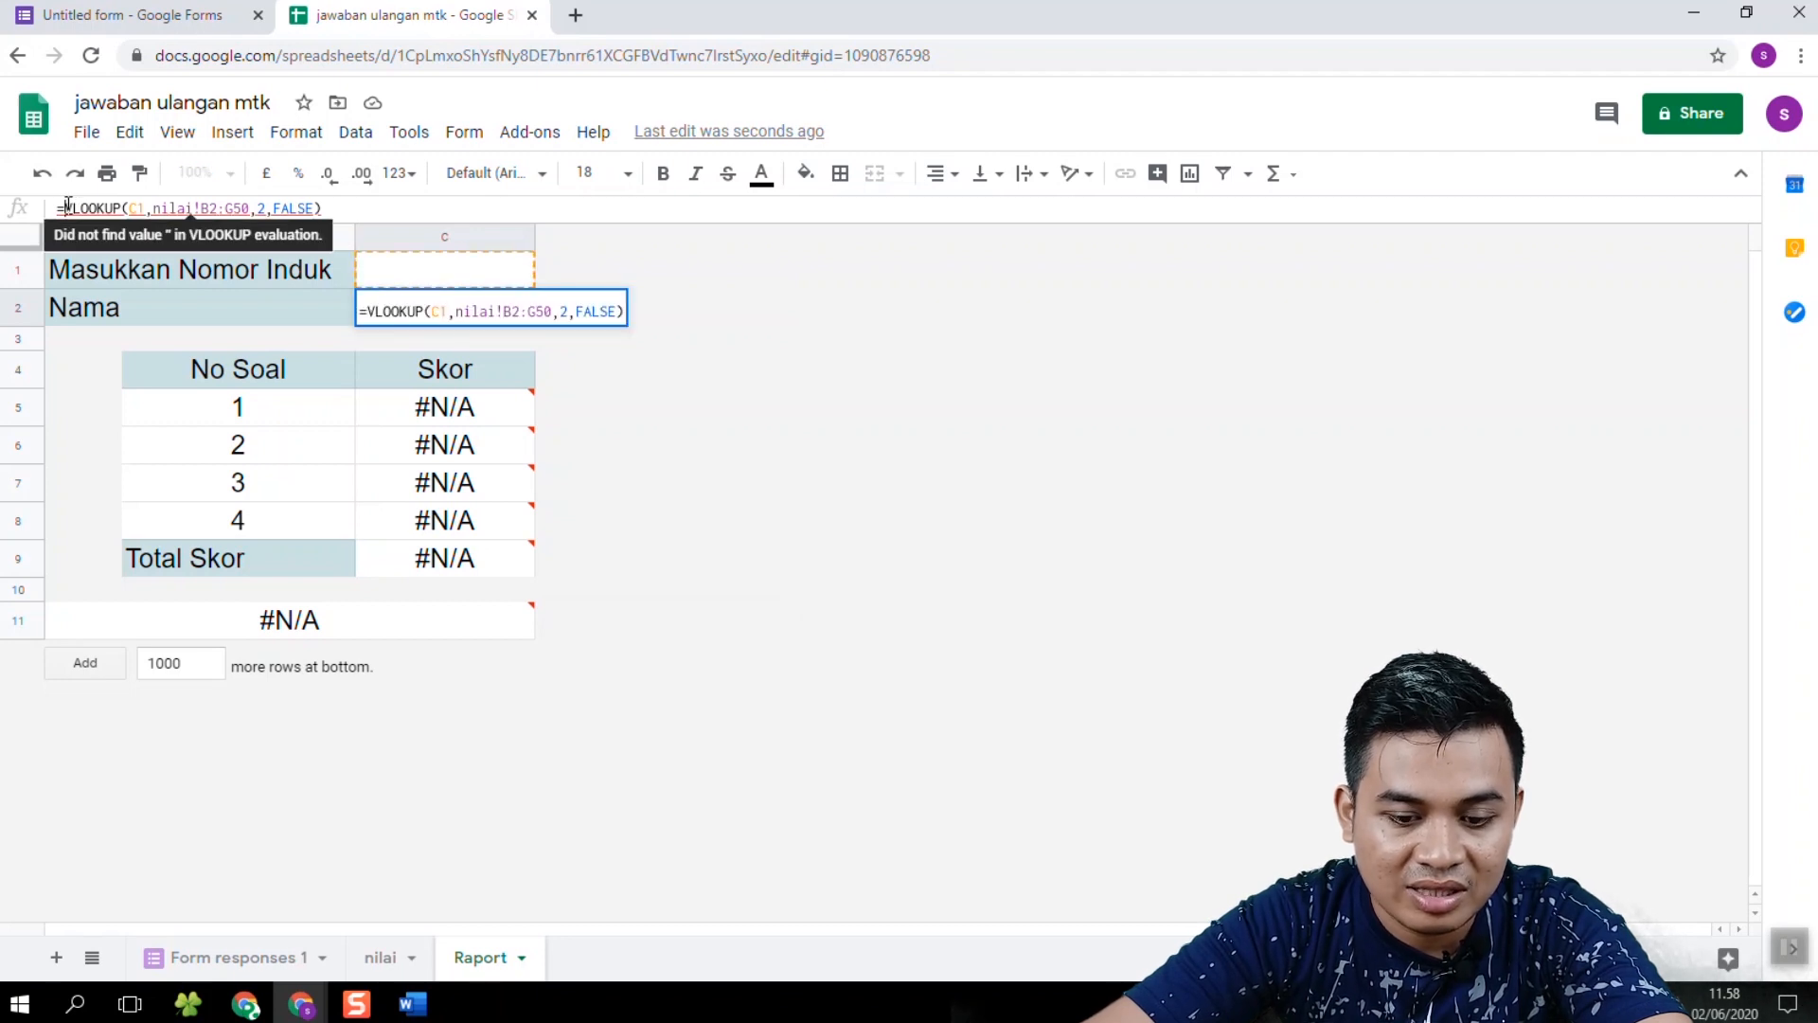
type("iferr")
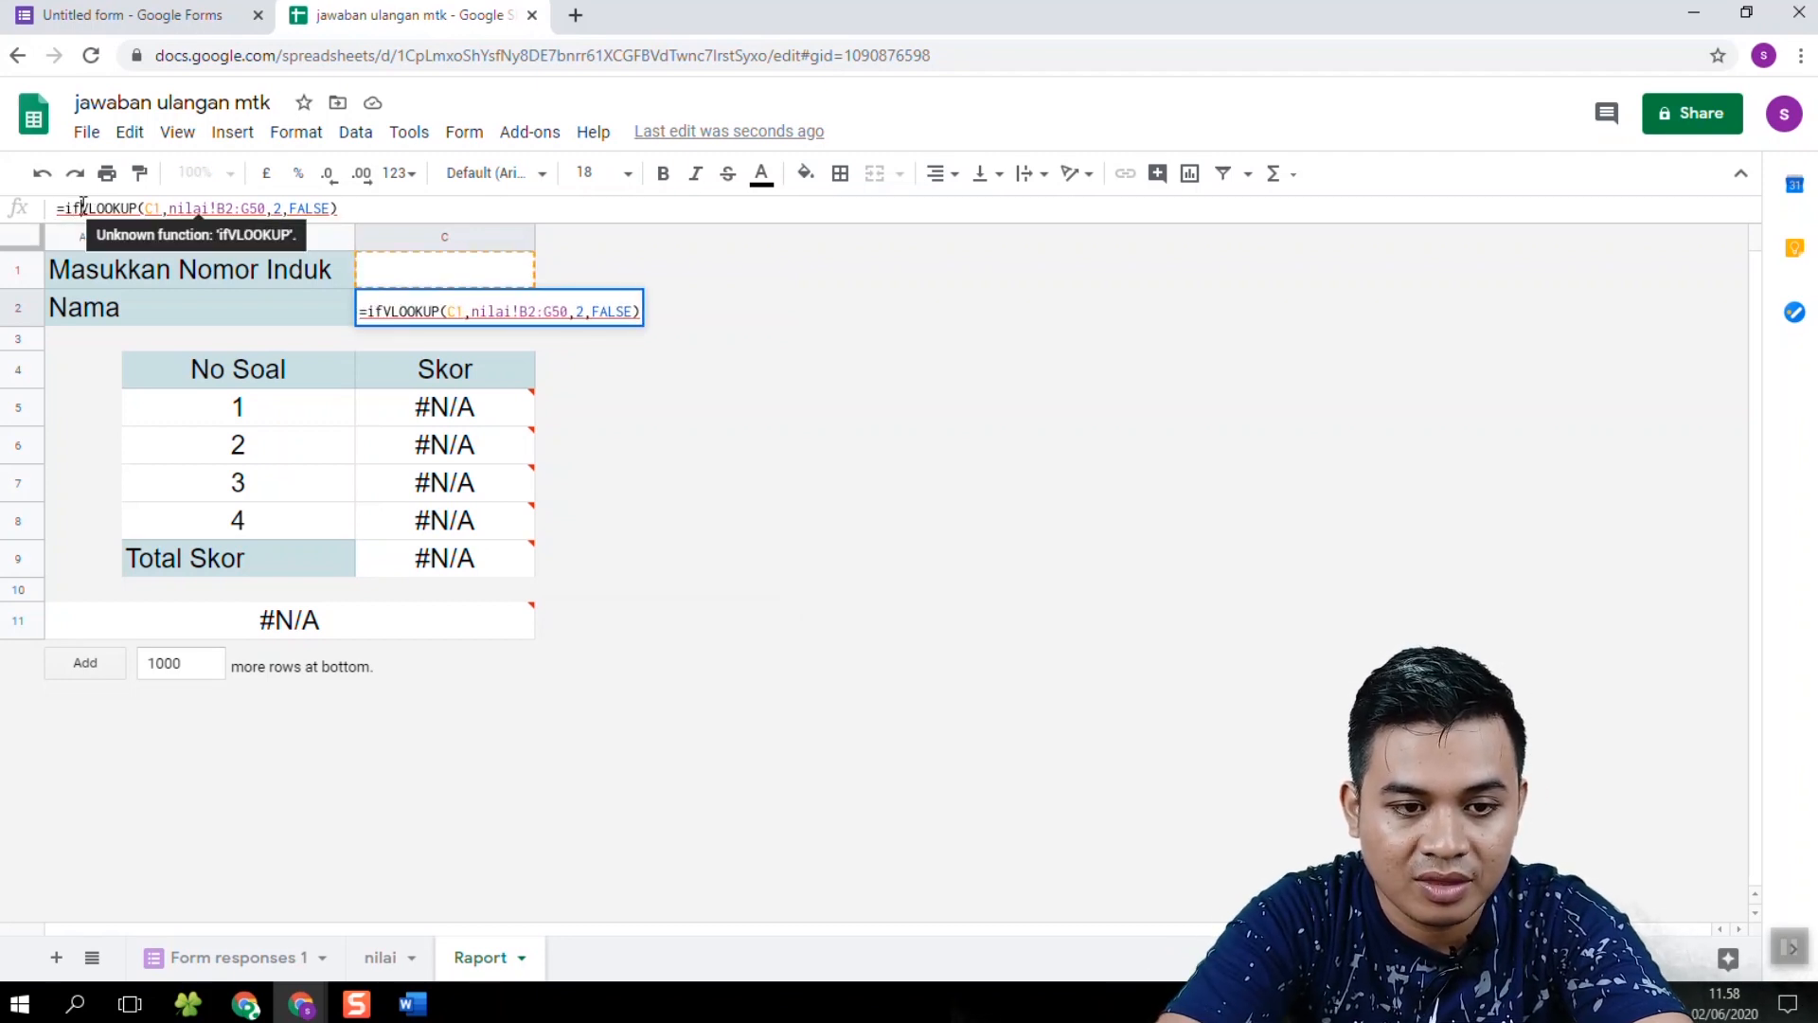
type("or(")
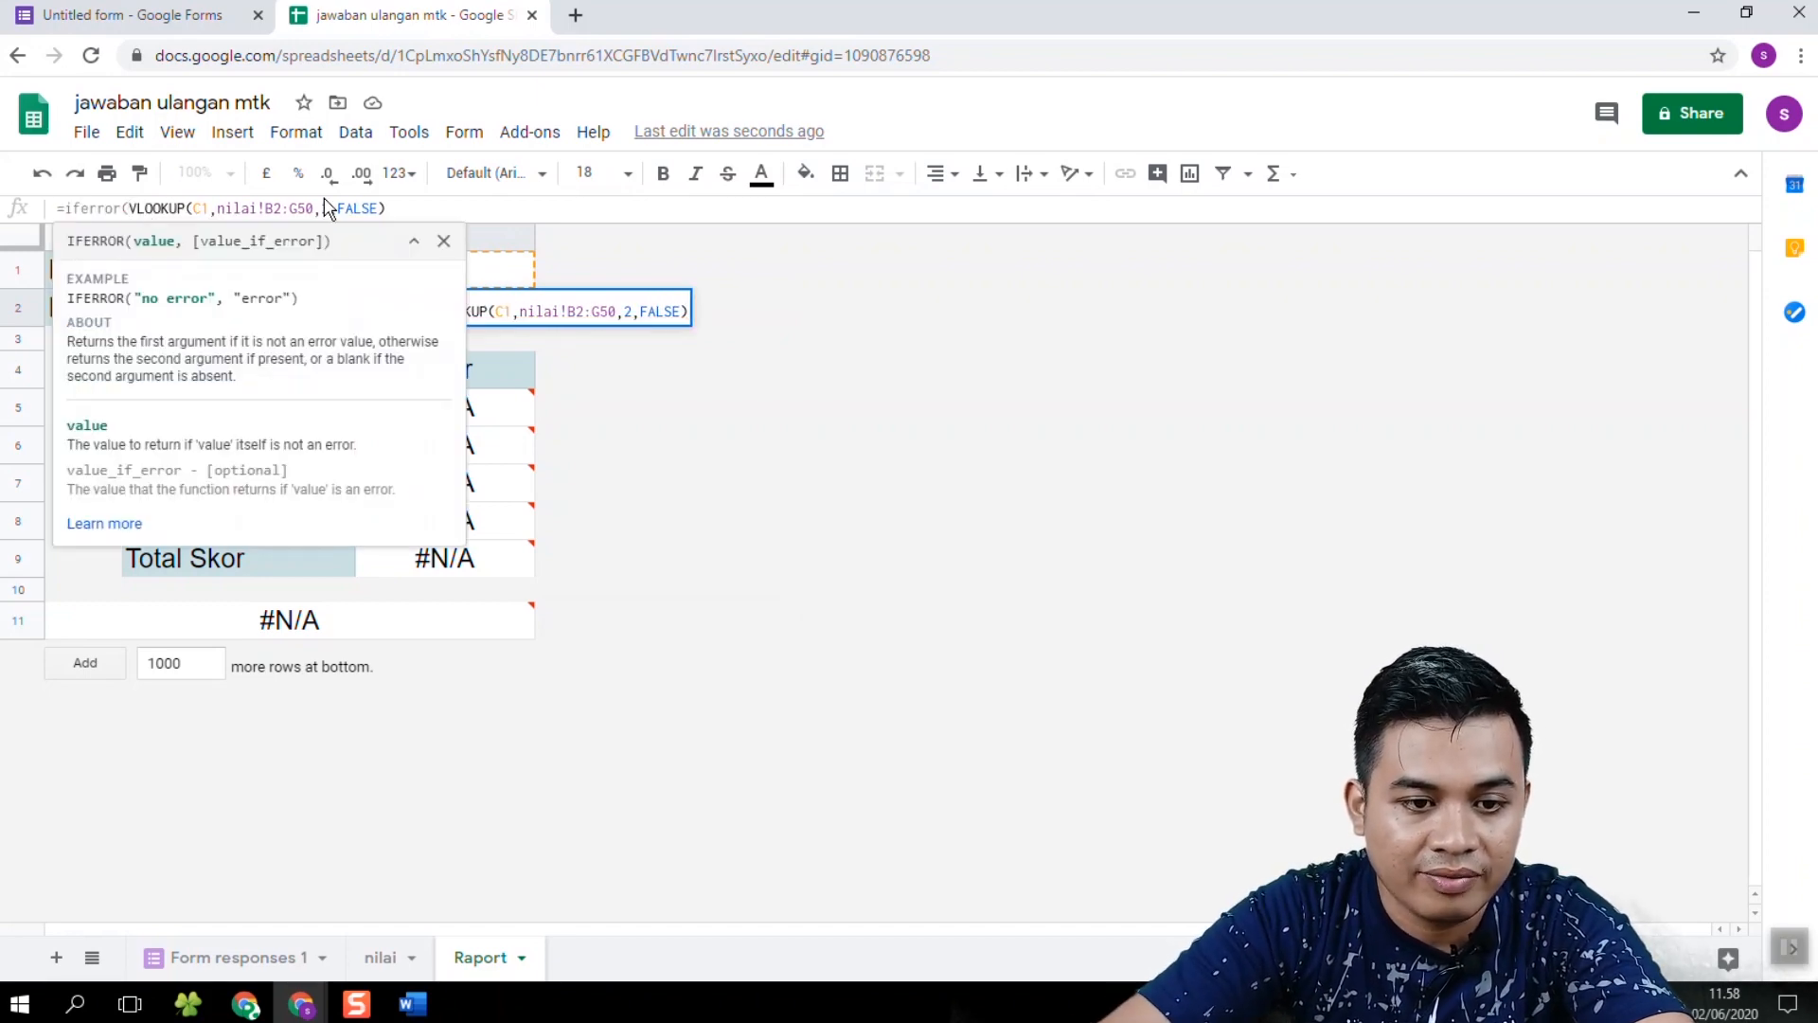
type(",\"\"")
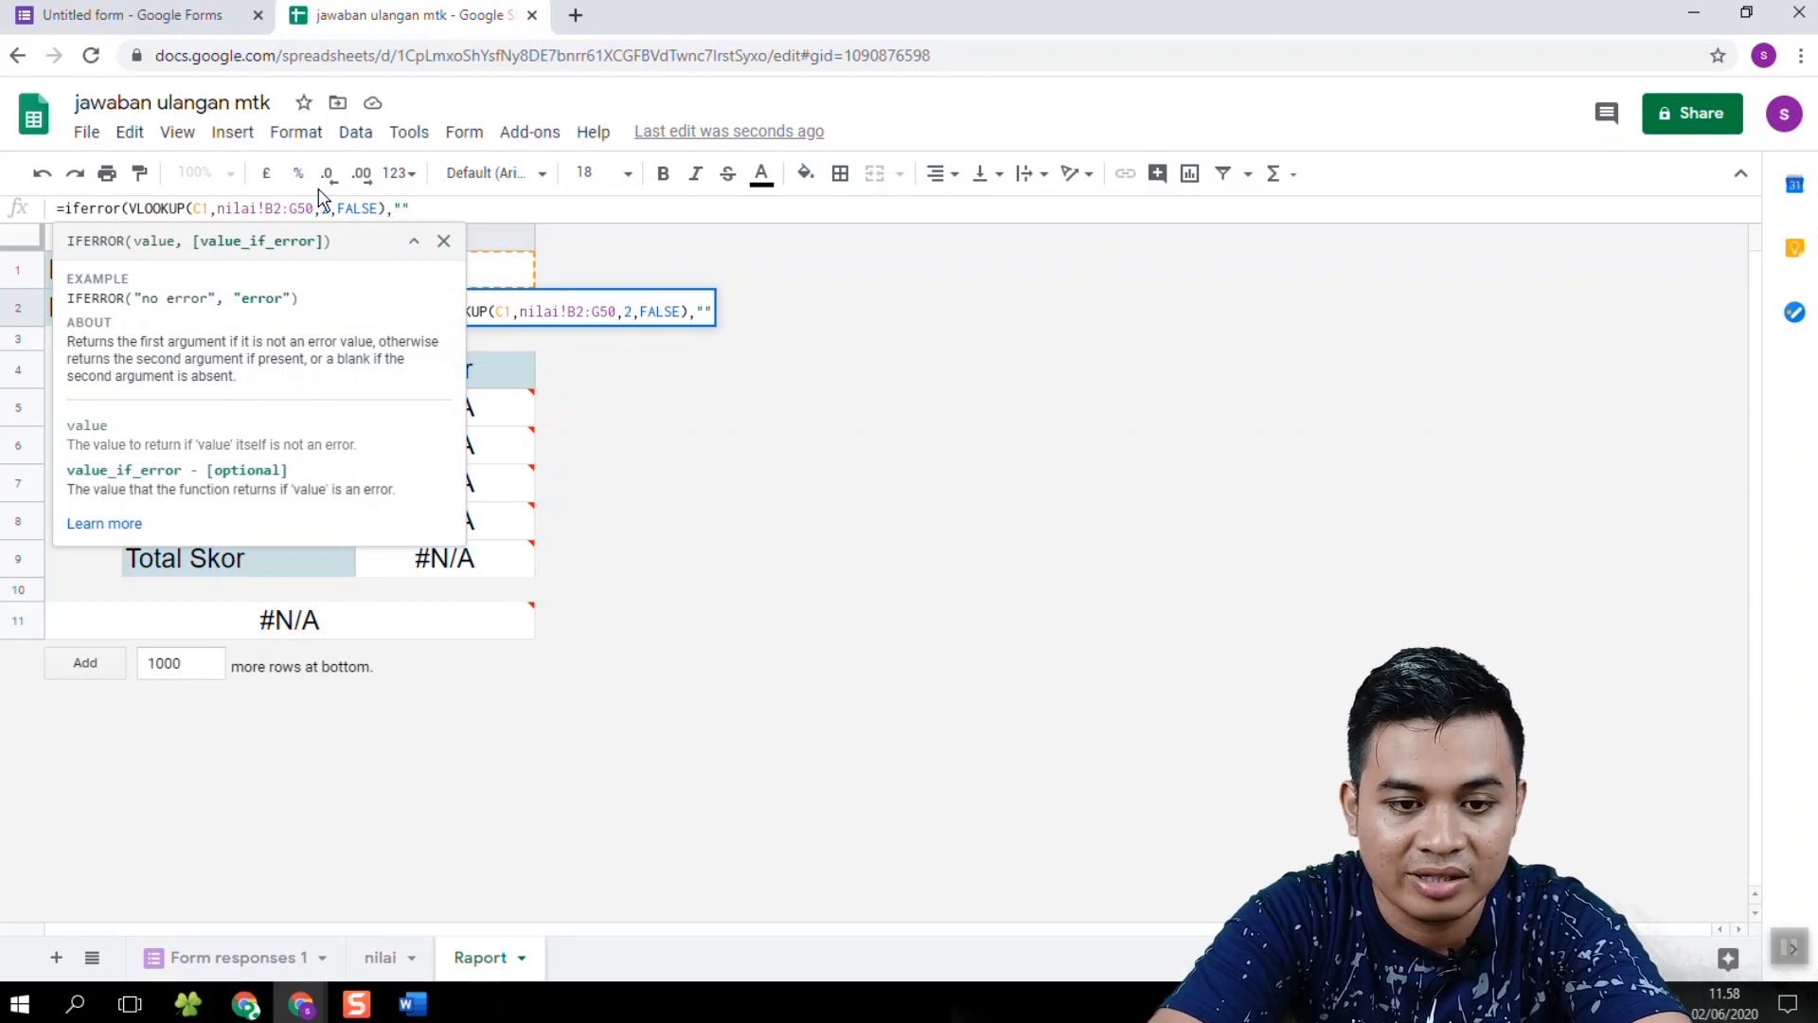
type(")")
key("Return")
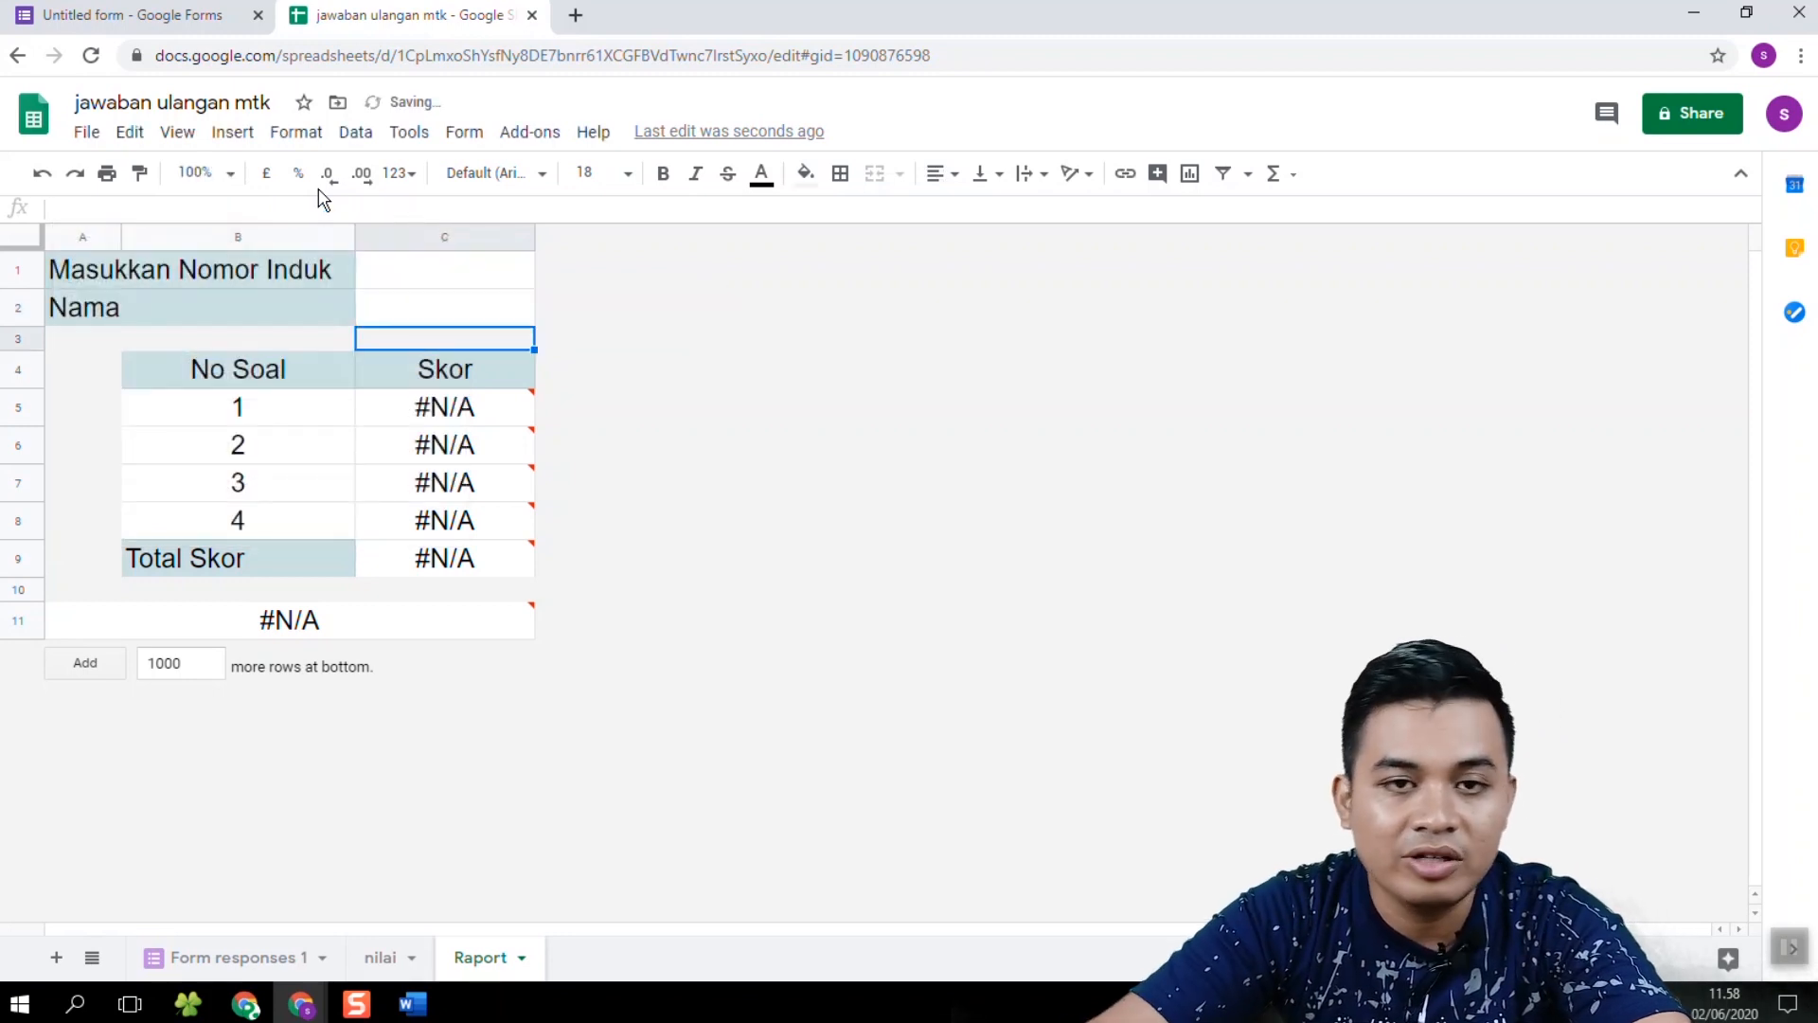
Step: Wrap the question 1 score's VLOOKUP formula in C5 in IFERROR, returning empty text "" on an error
left_click(423, 414)
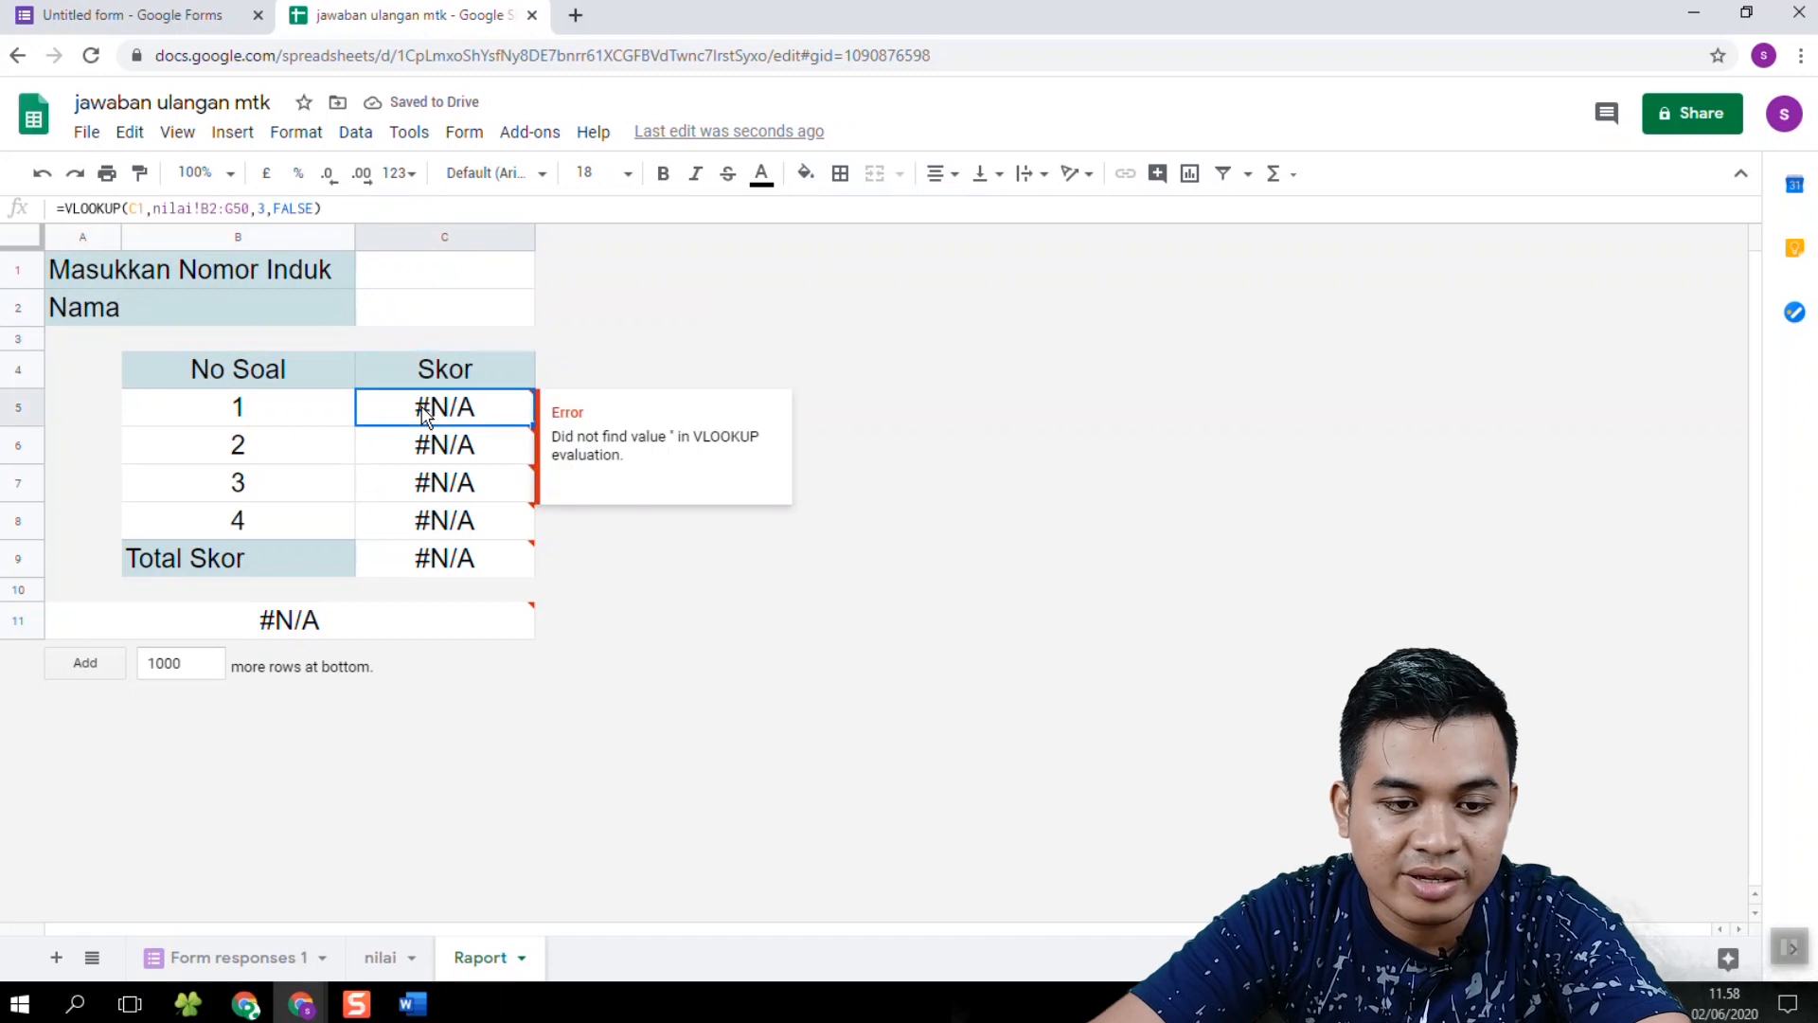
left_click(68, 203)
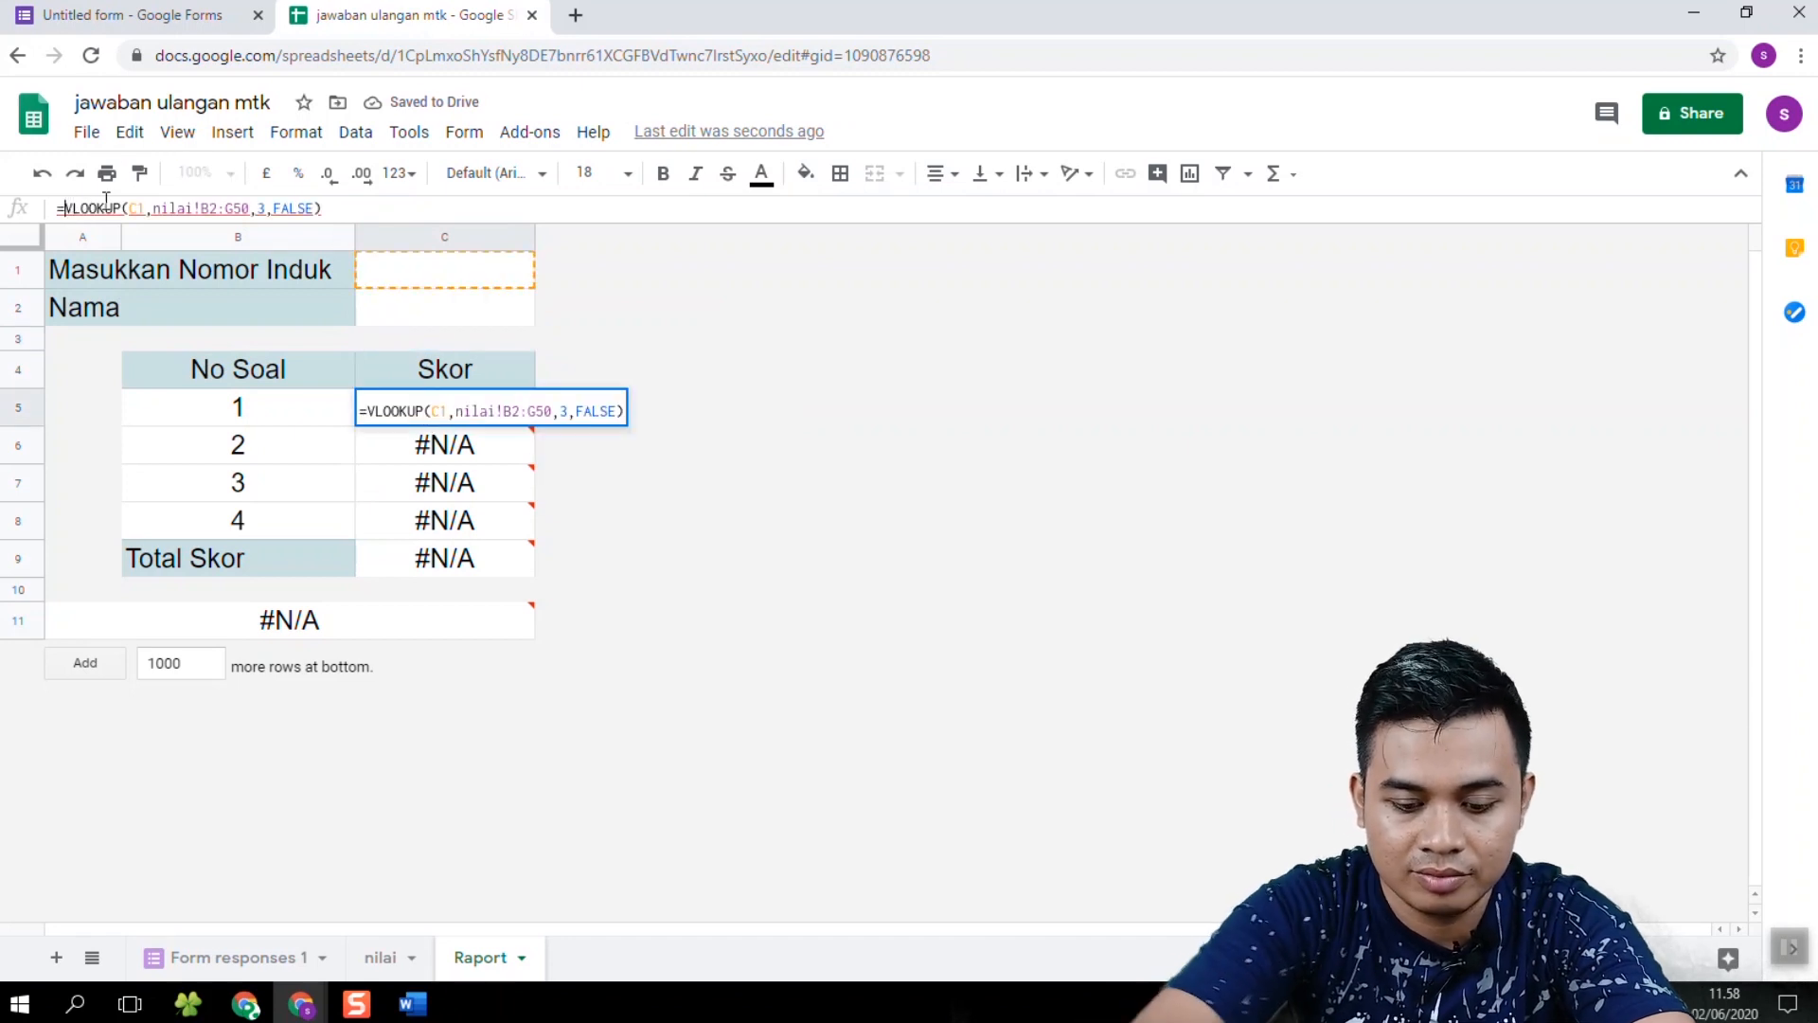
type("iferror(")
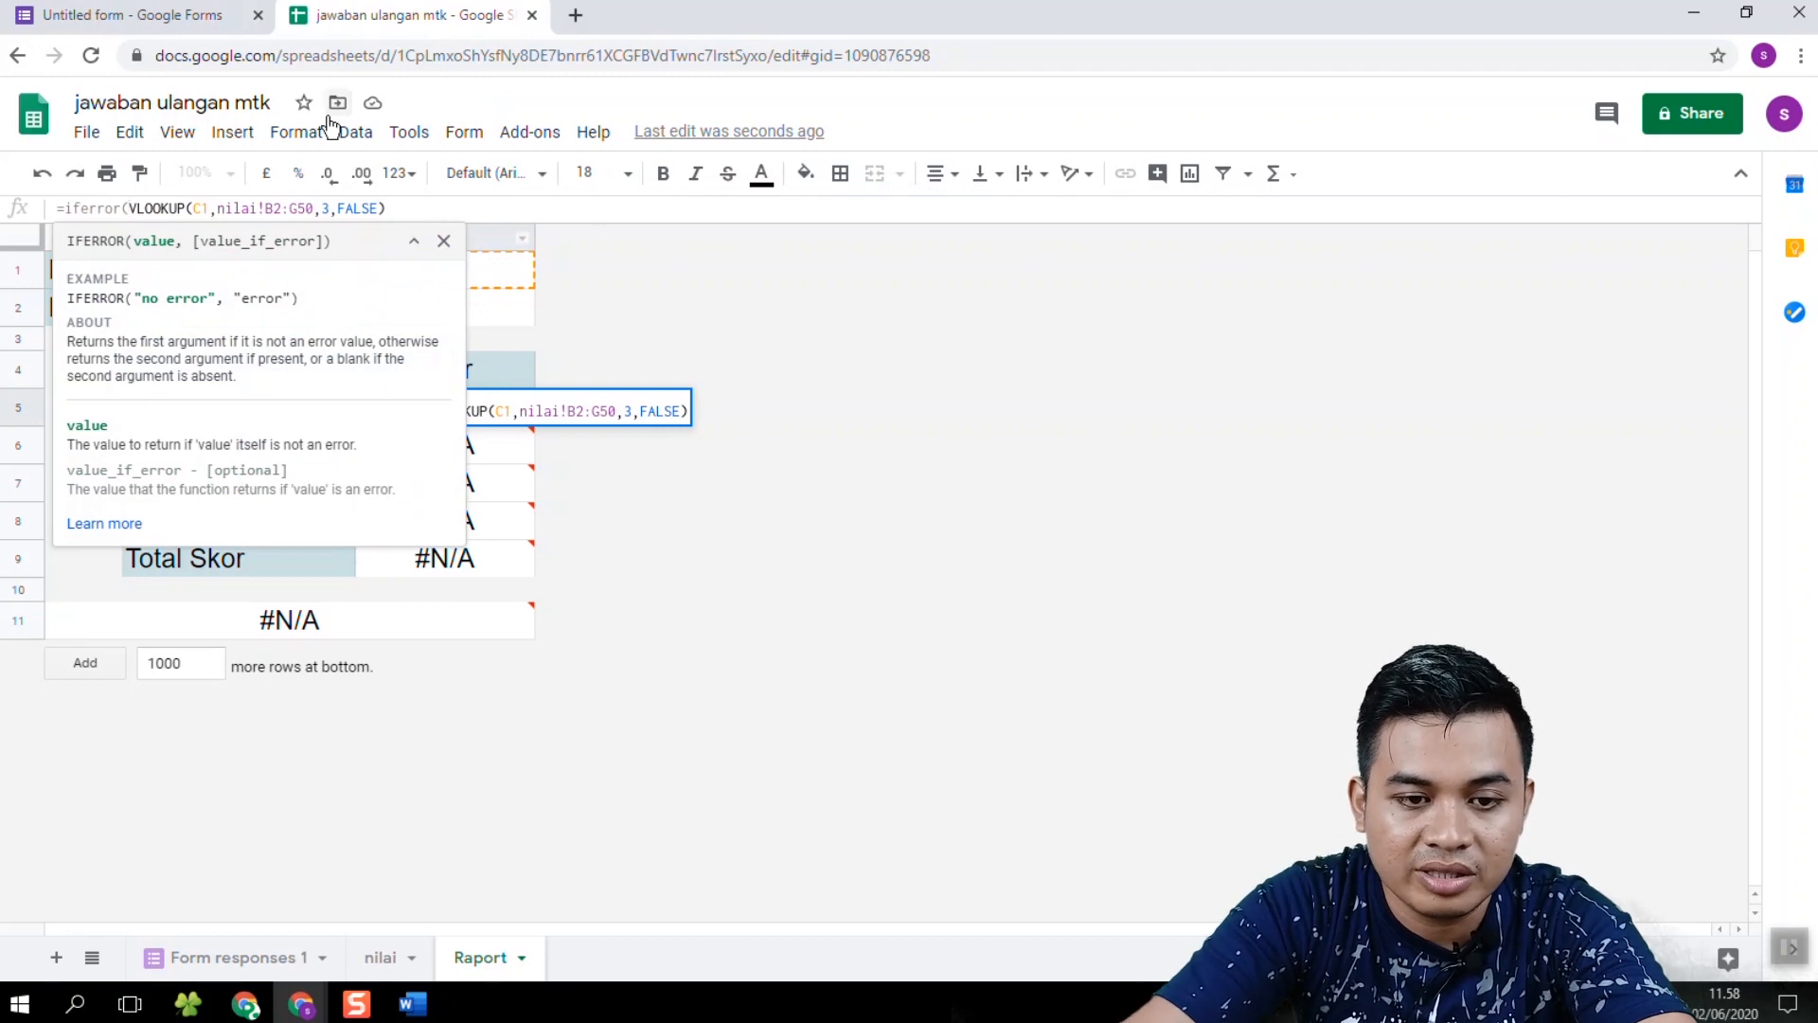
left_click(416, 207)
type(";")
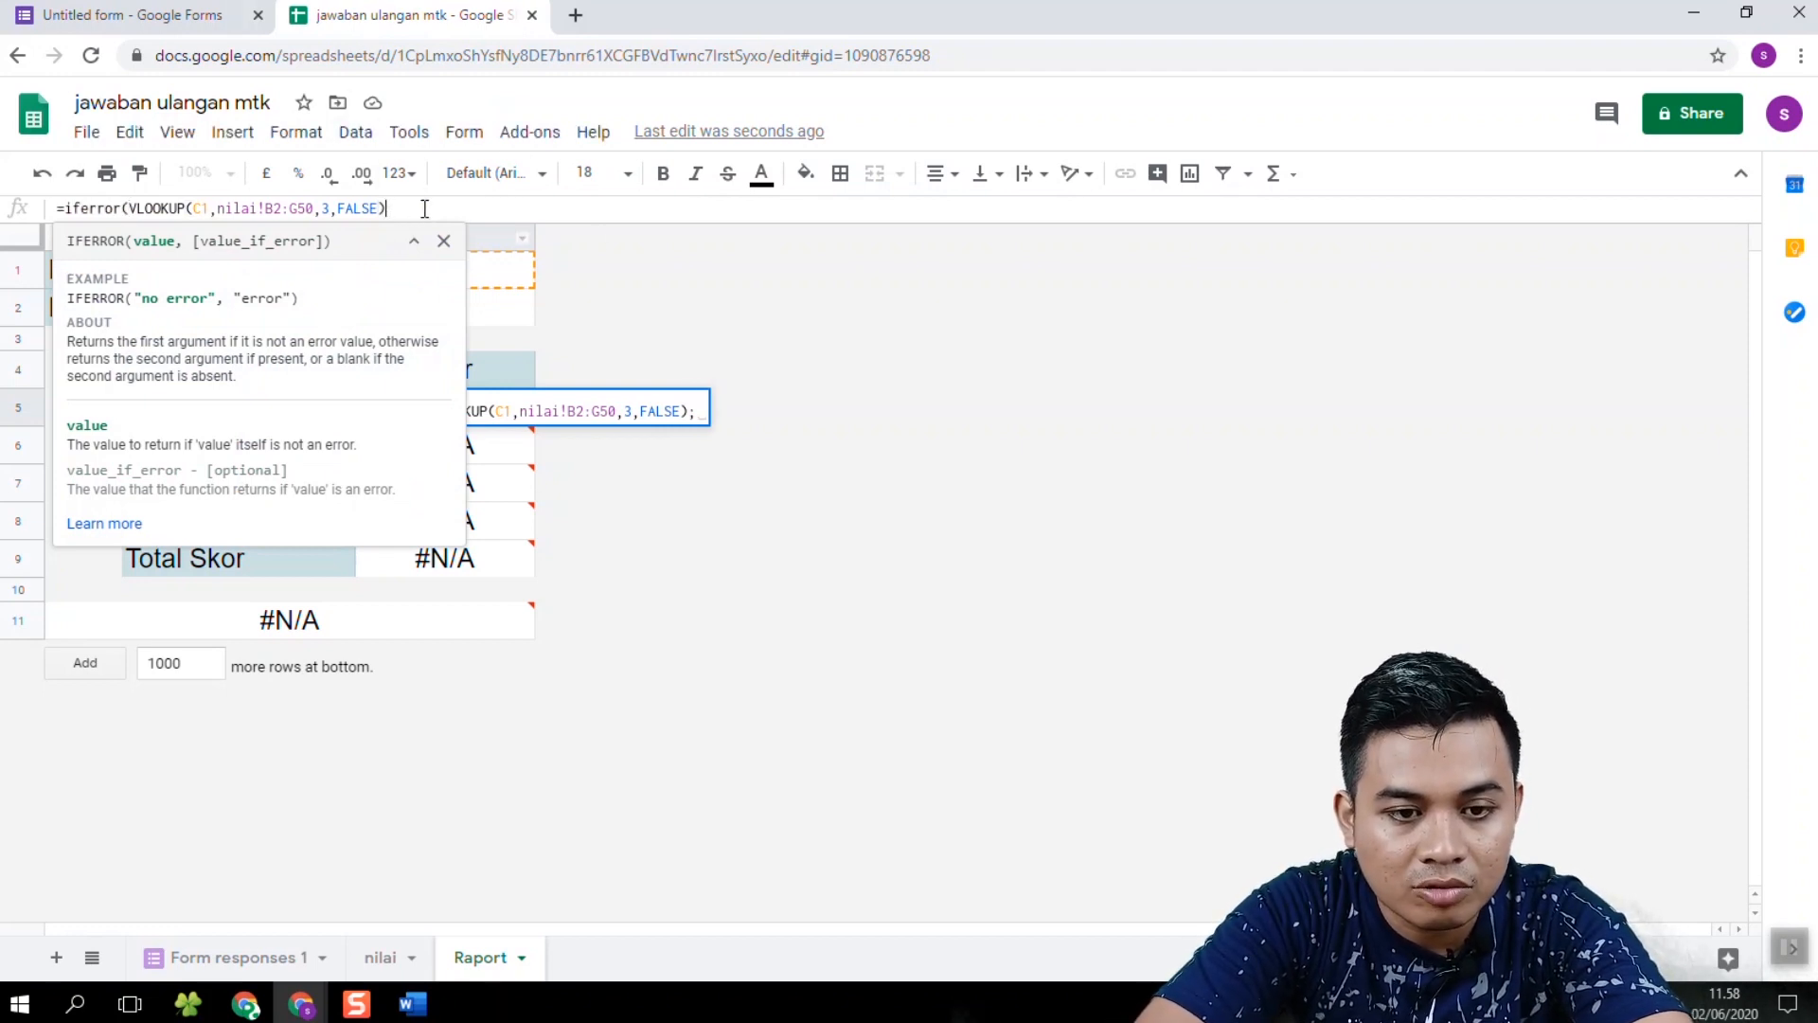
key("BackSpace")
type(",\"\"")
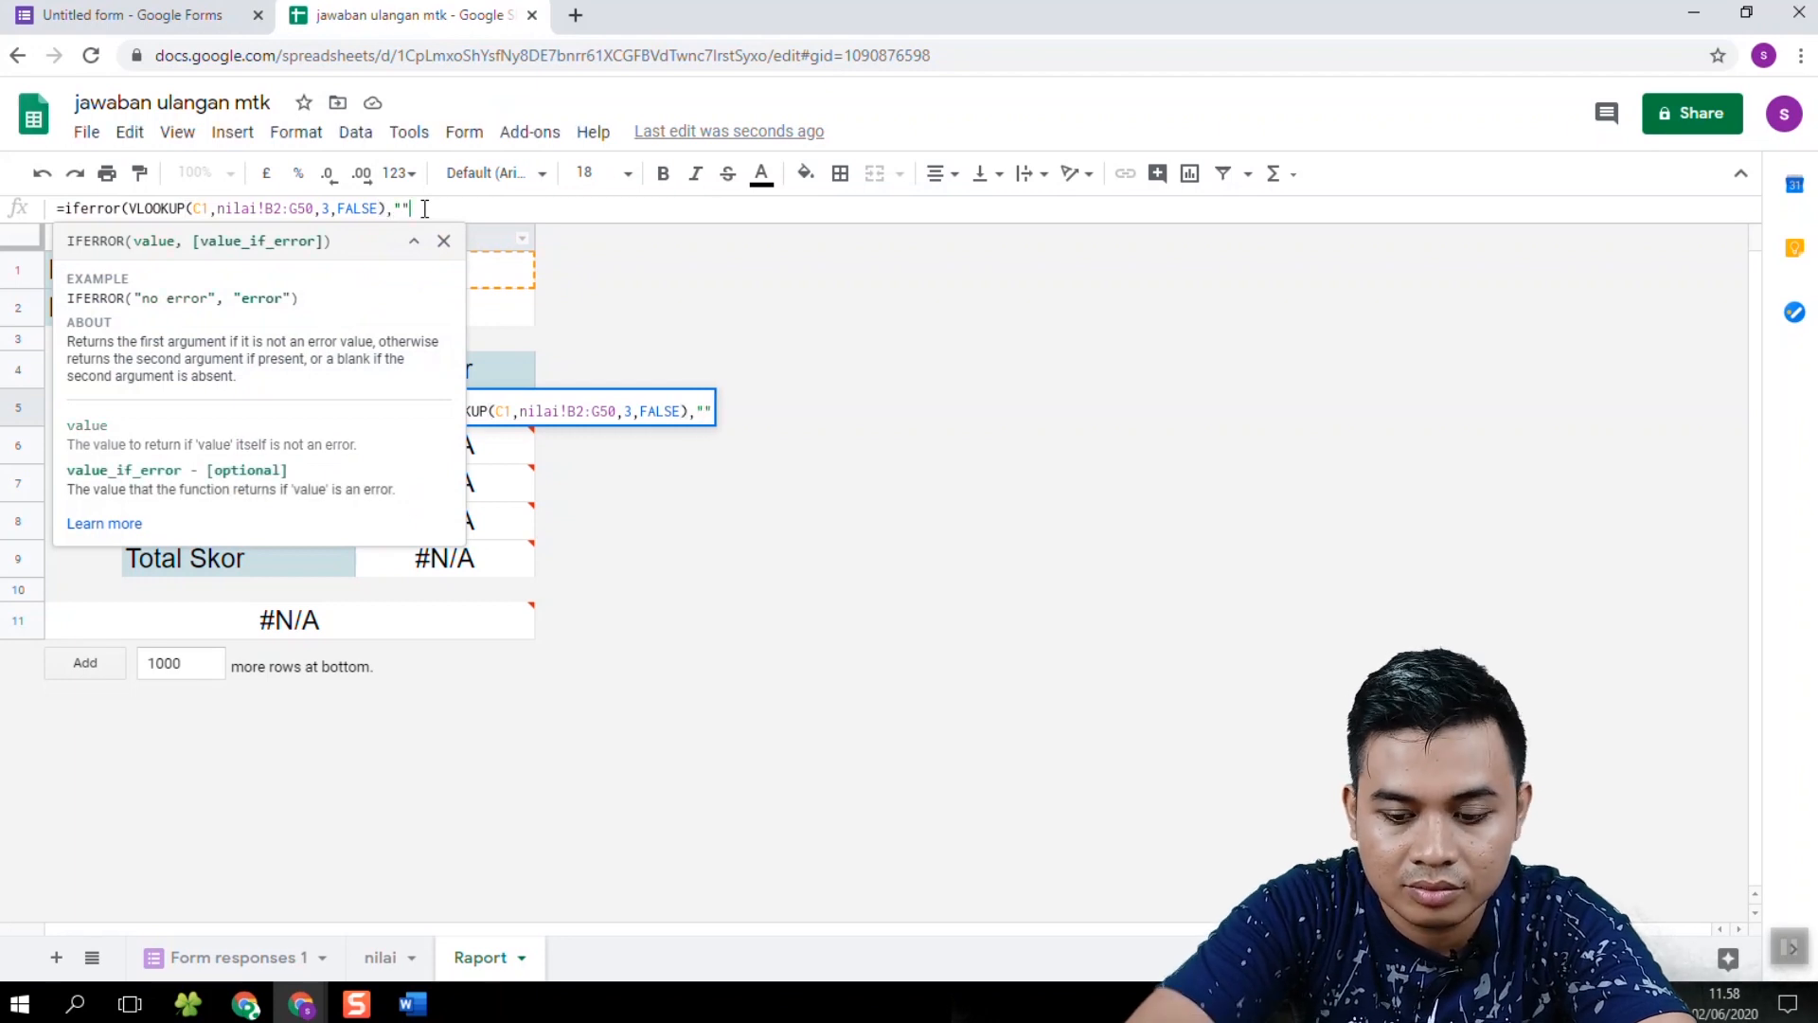
type(")")
key("Return")
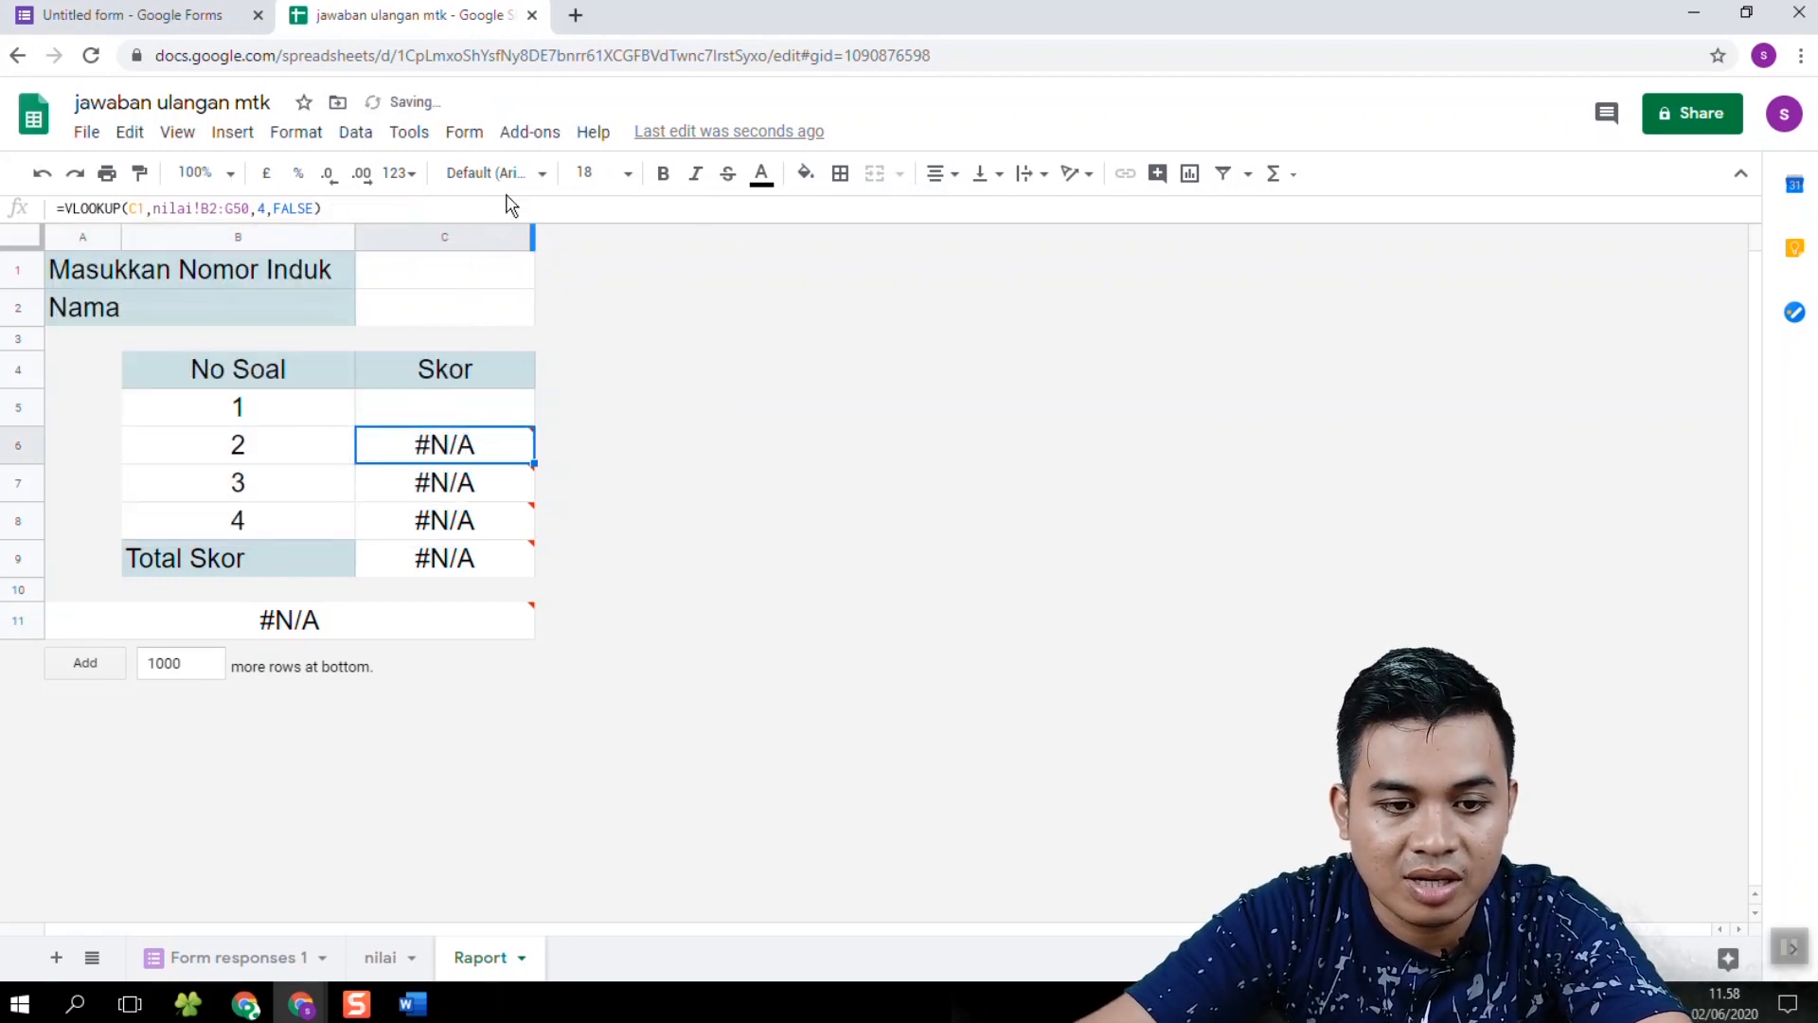
Step: Wrap the question 2 score's VLOOKUP formula in C6 in IFERROR, returning empty text "" on an error
left_click(68, 207)
type("iferro")
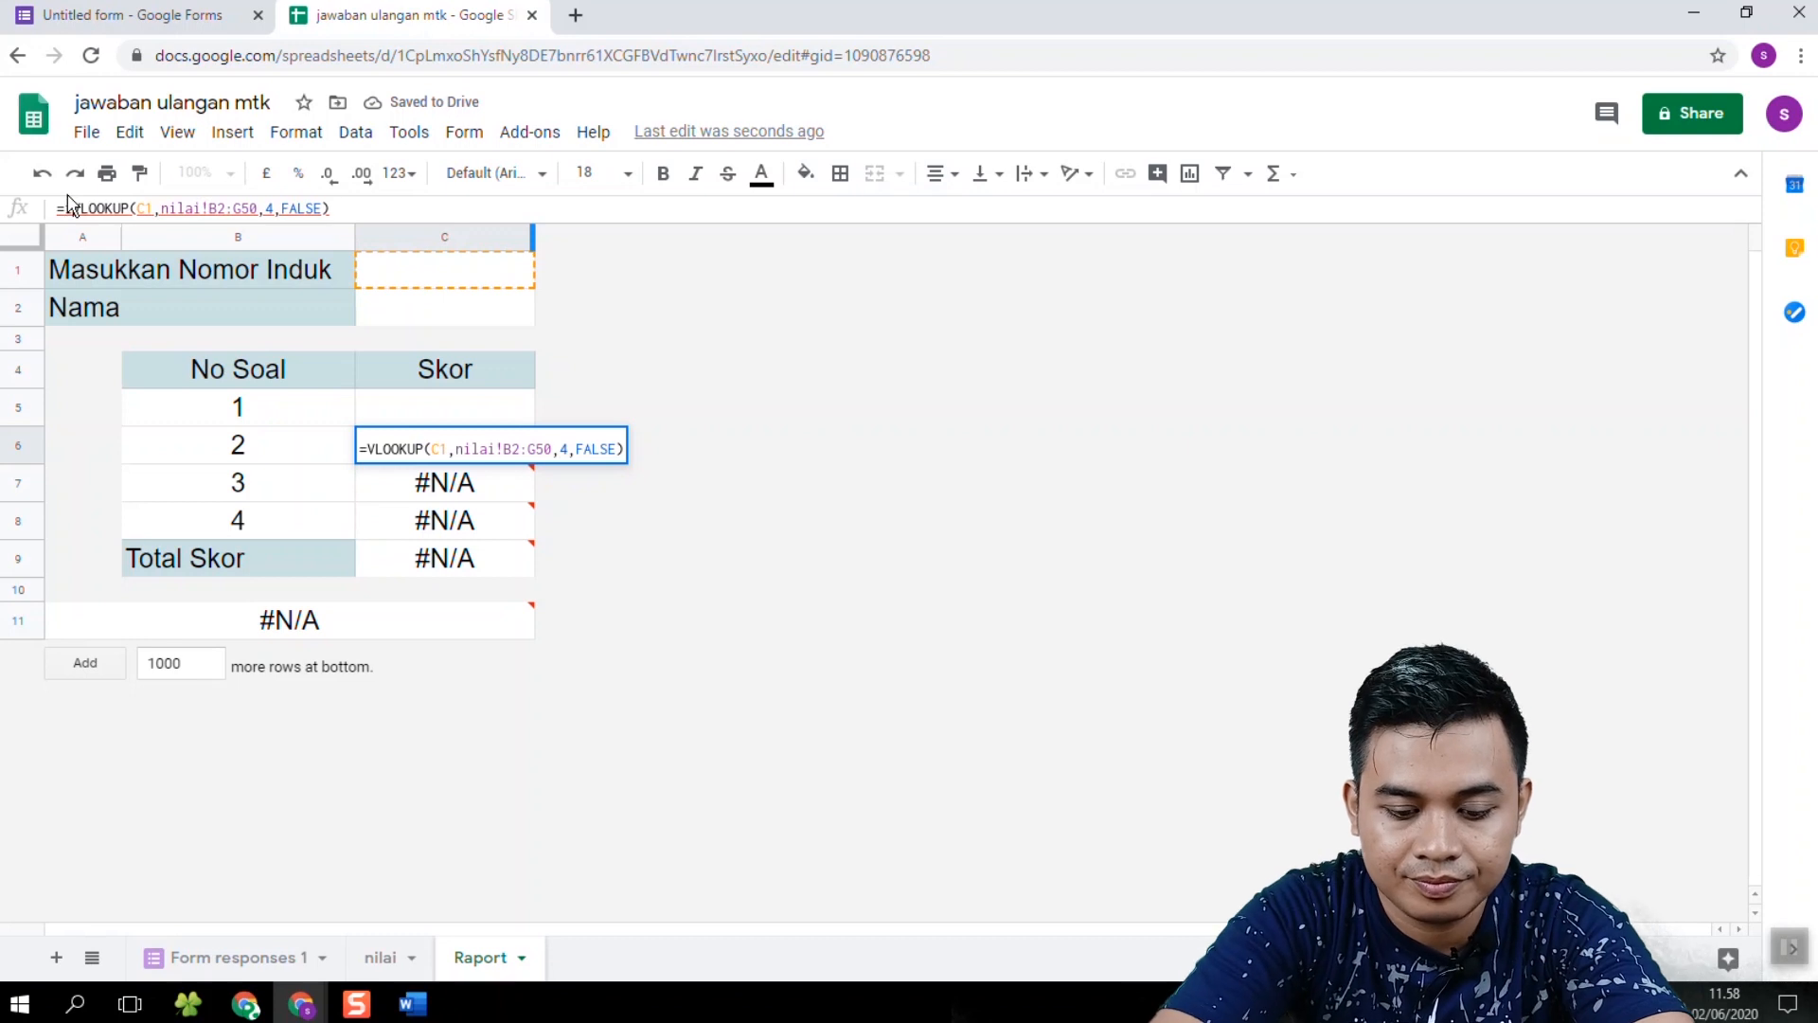
type("r")
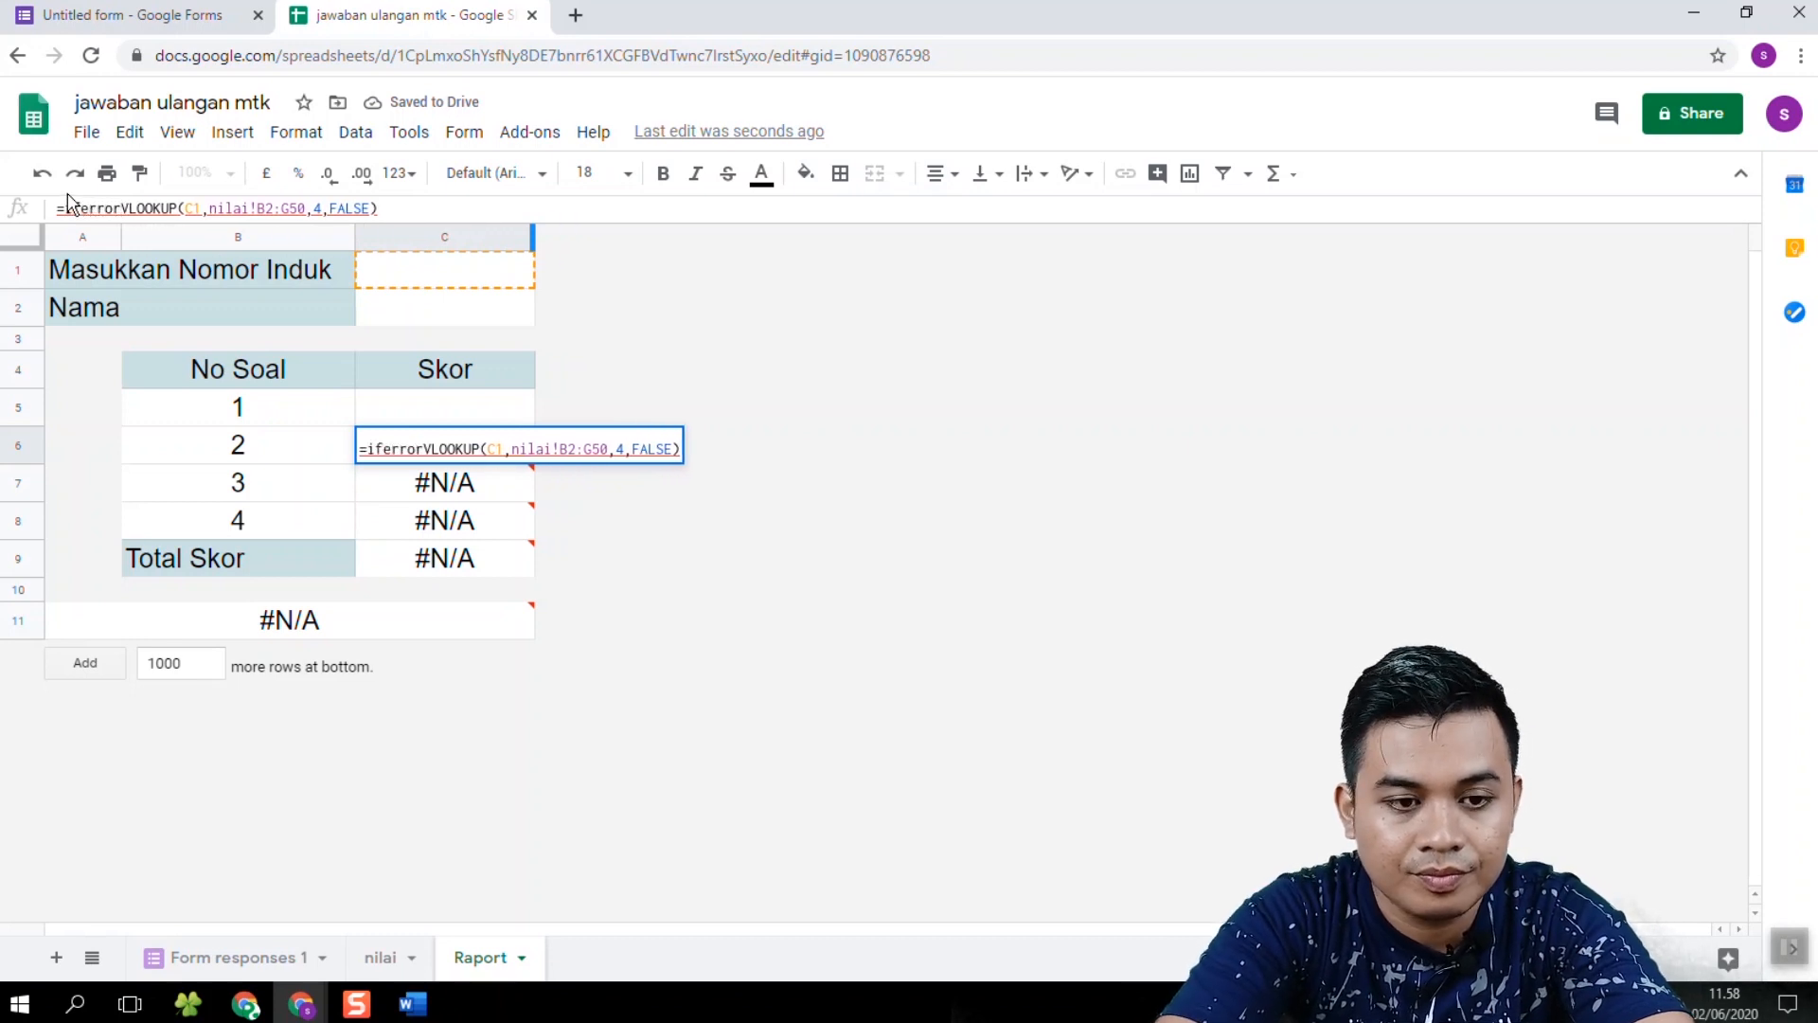
type("(")
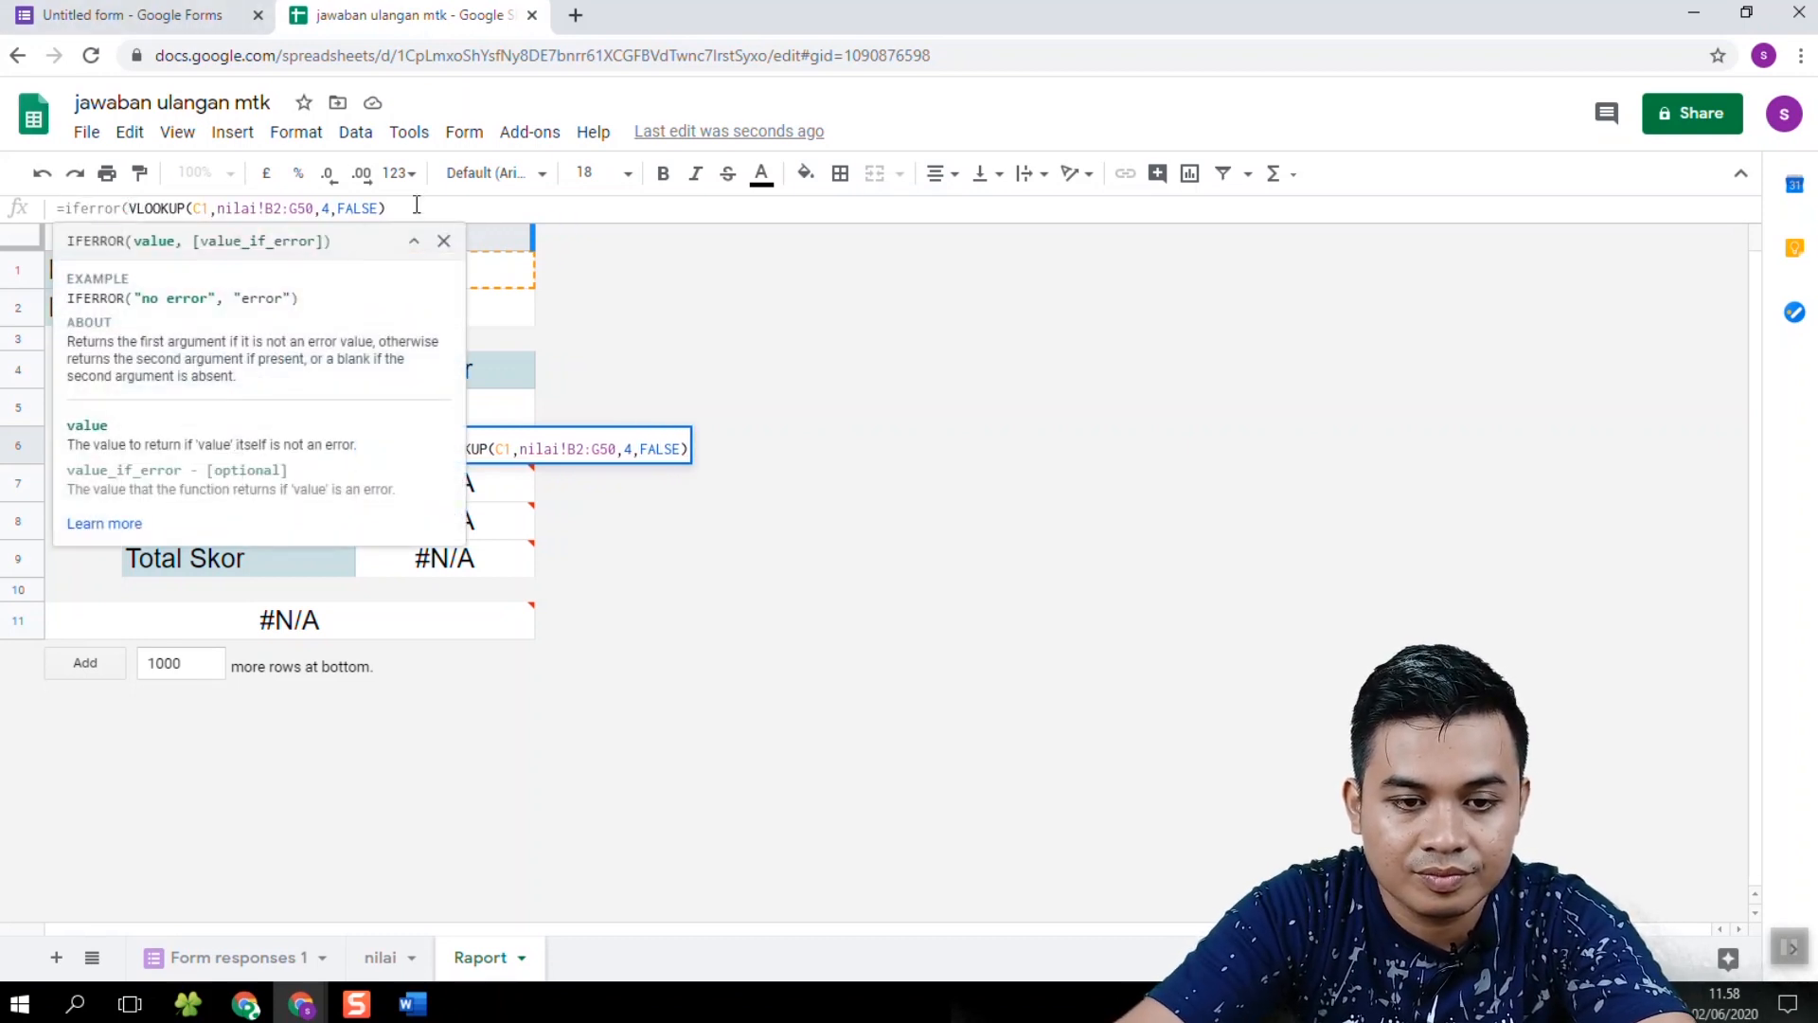
type(",\"\")")
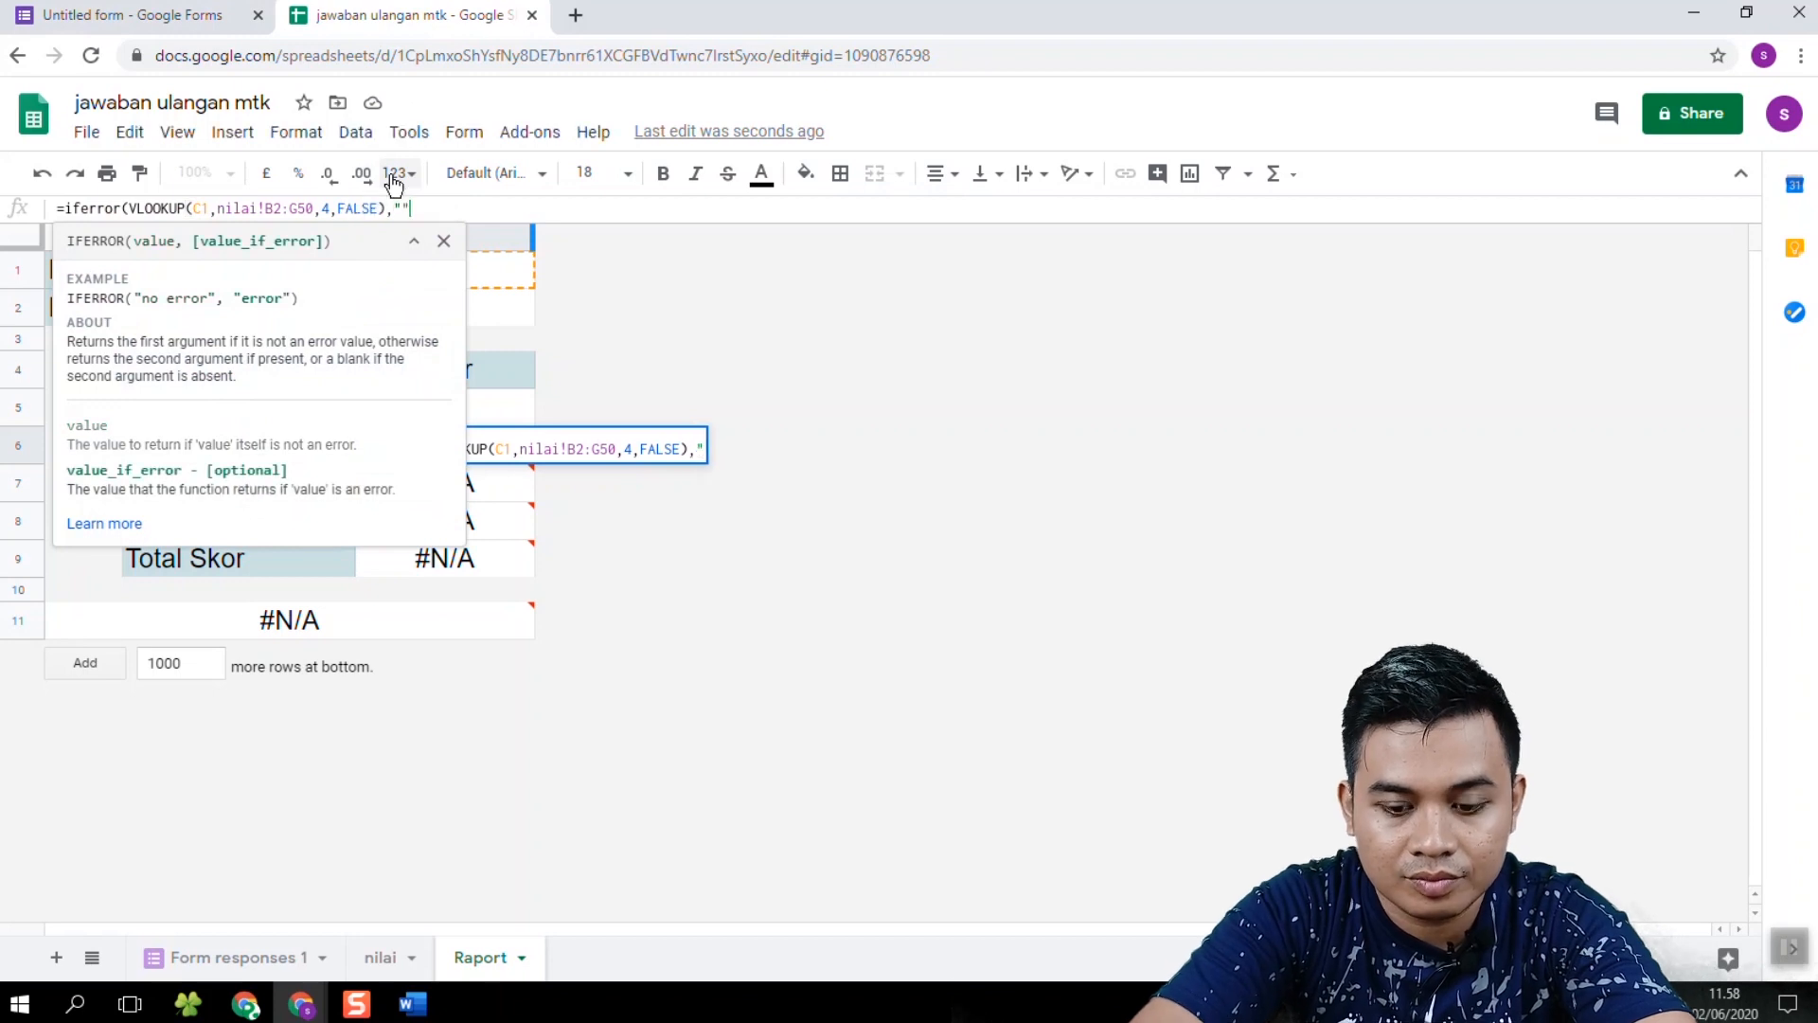
key("Return")
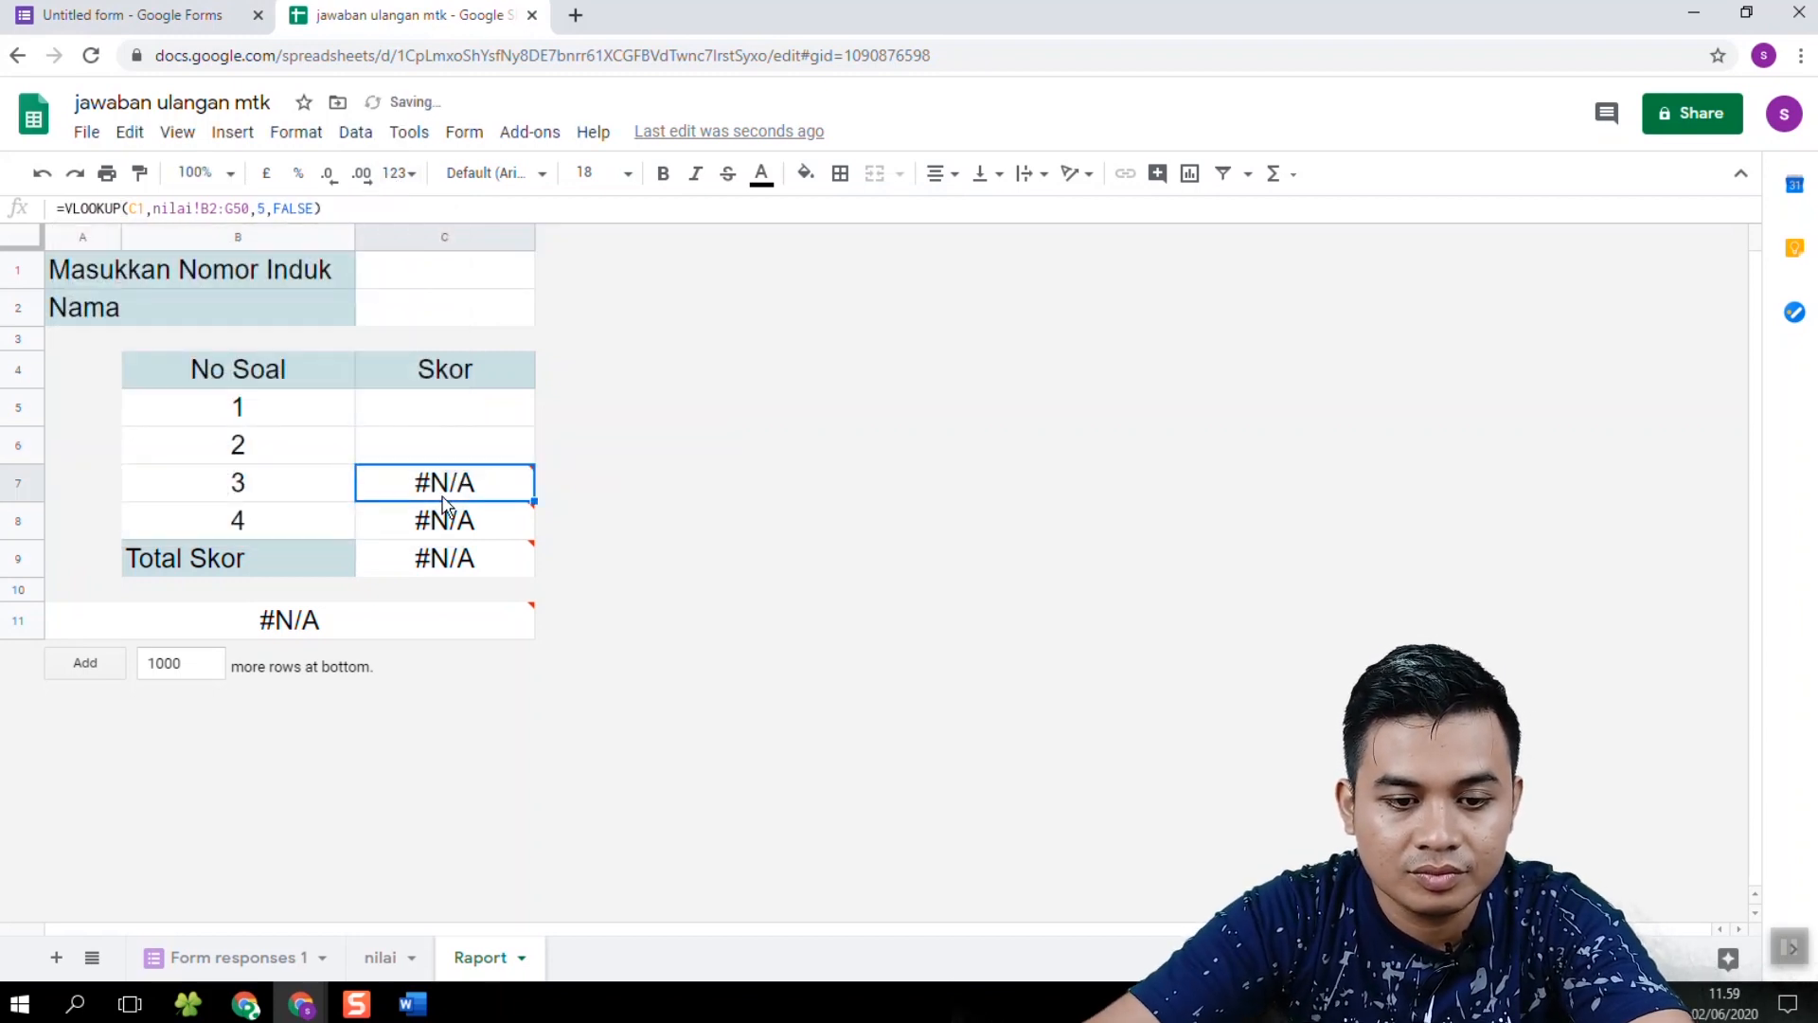
Step: Wrap the question 3 score's VLOOKUP formula in C7 in IFERROR with empty text "" as the error value
left_click(68, 203)
type("iferror(")
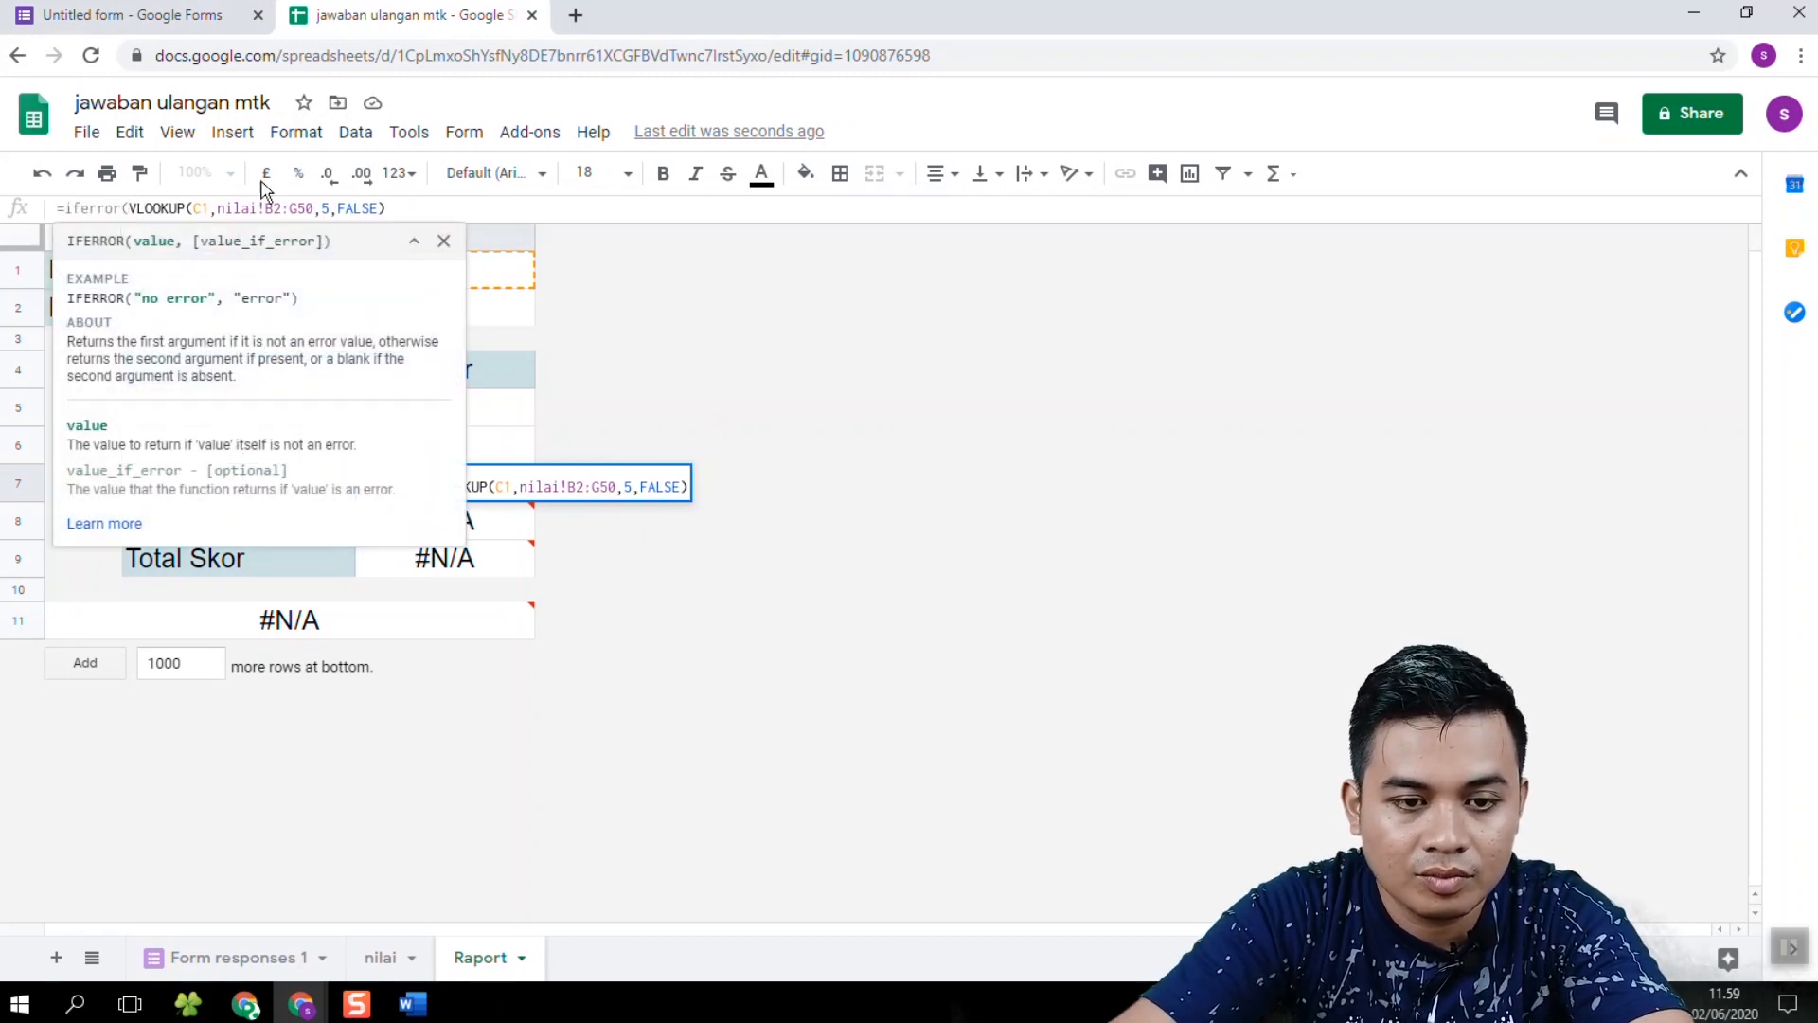
left_click(388, 207)
type(",\"\"")
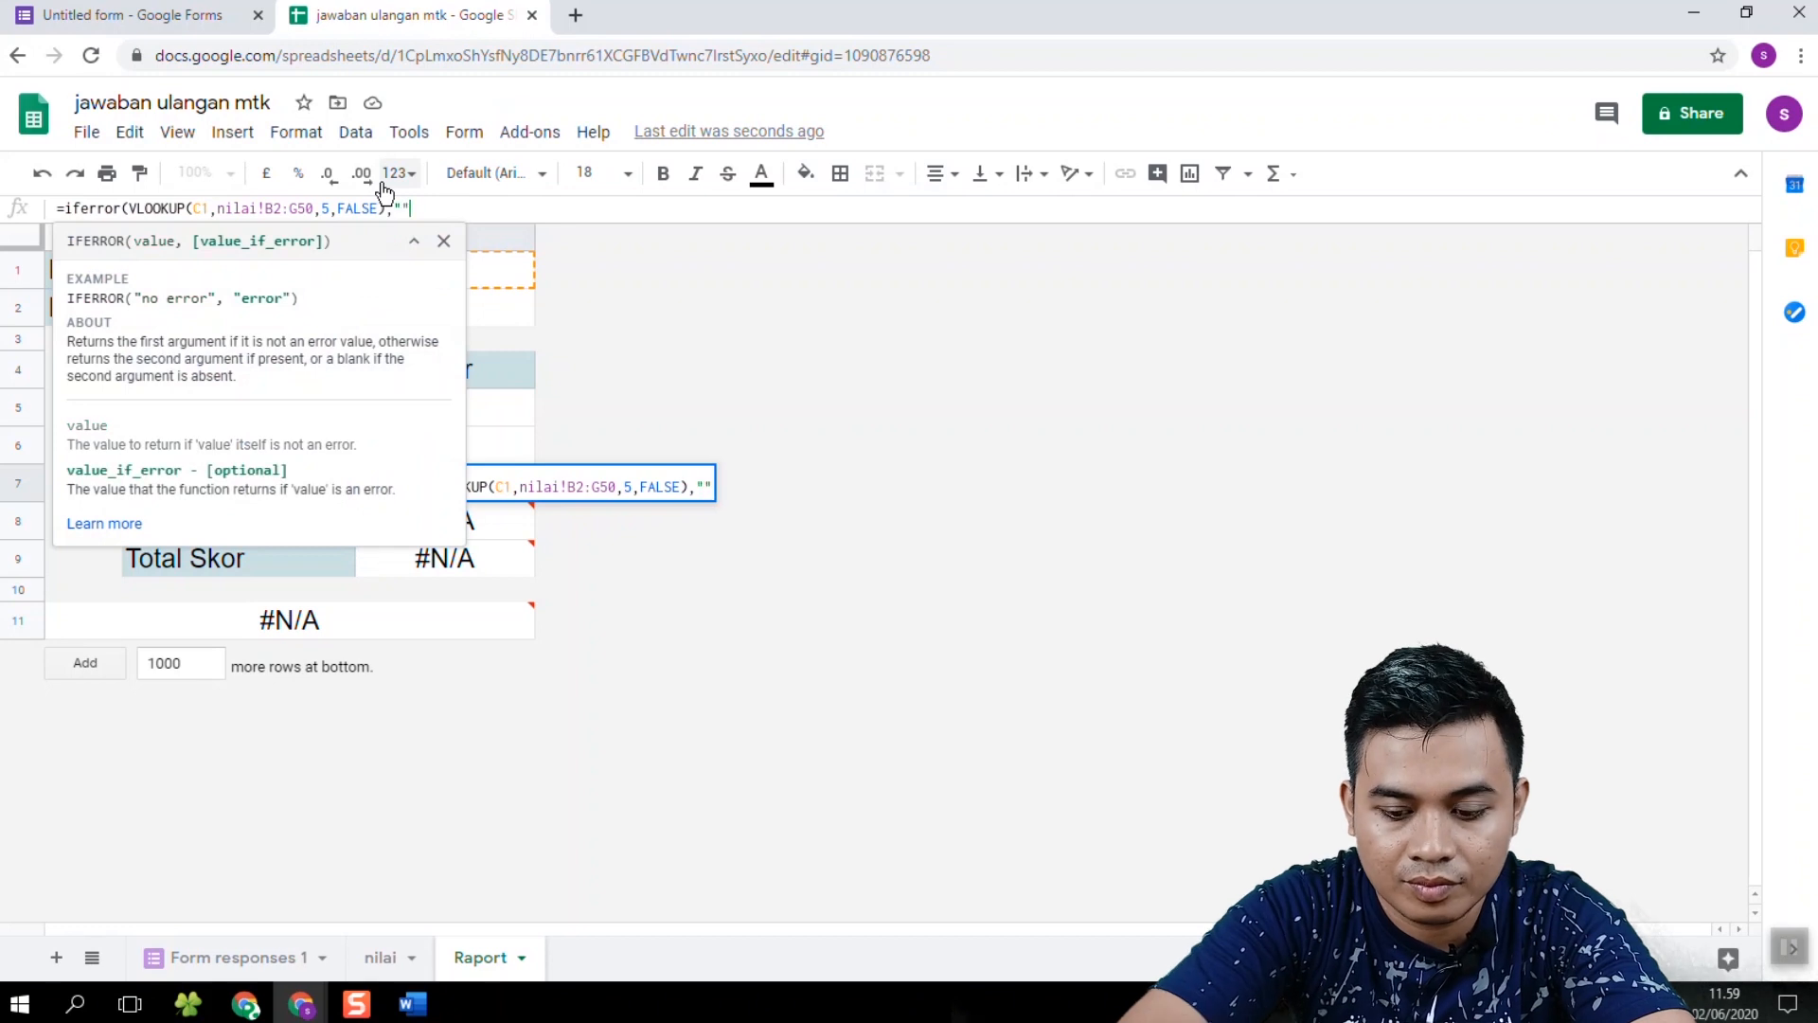
type(")")
key("Return")
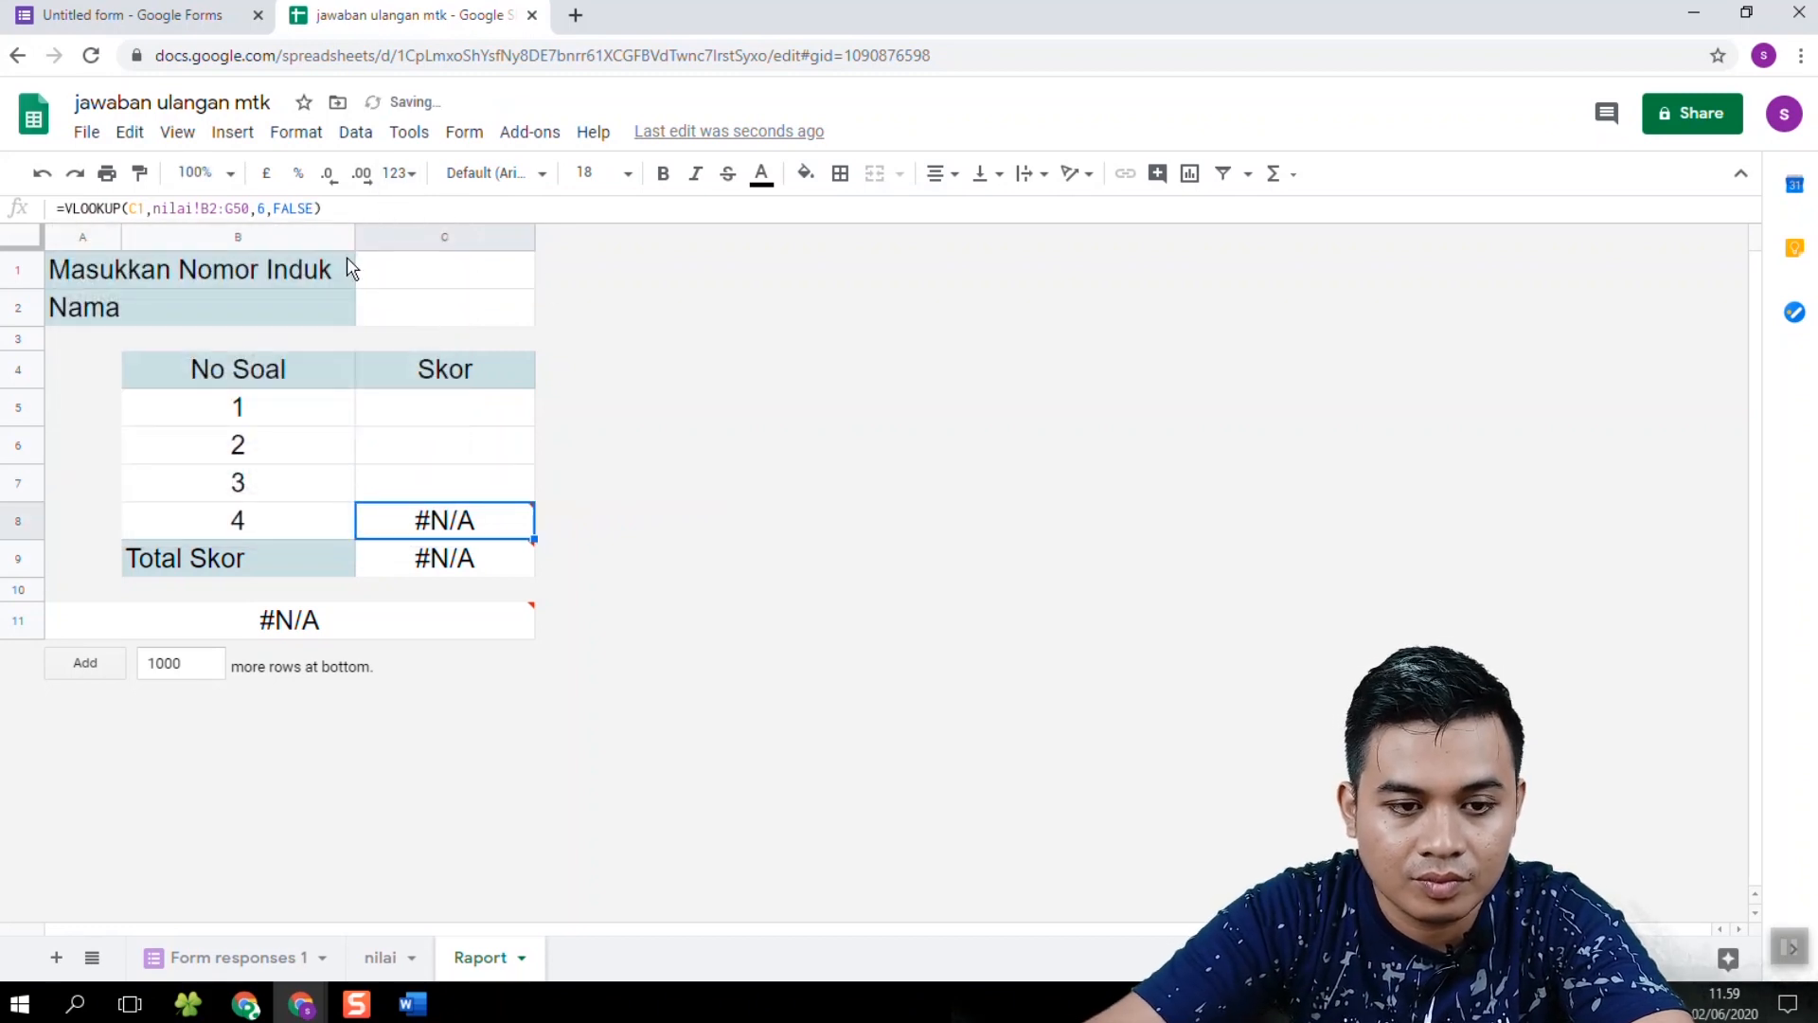
Step: Wrap the question 4 score's VLOOKUP formula in C8 in IFERROR so an error returns empty text ""
left_click(68, 207)
type("iferror")
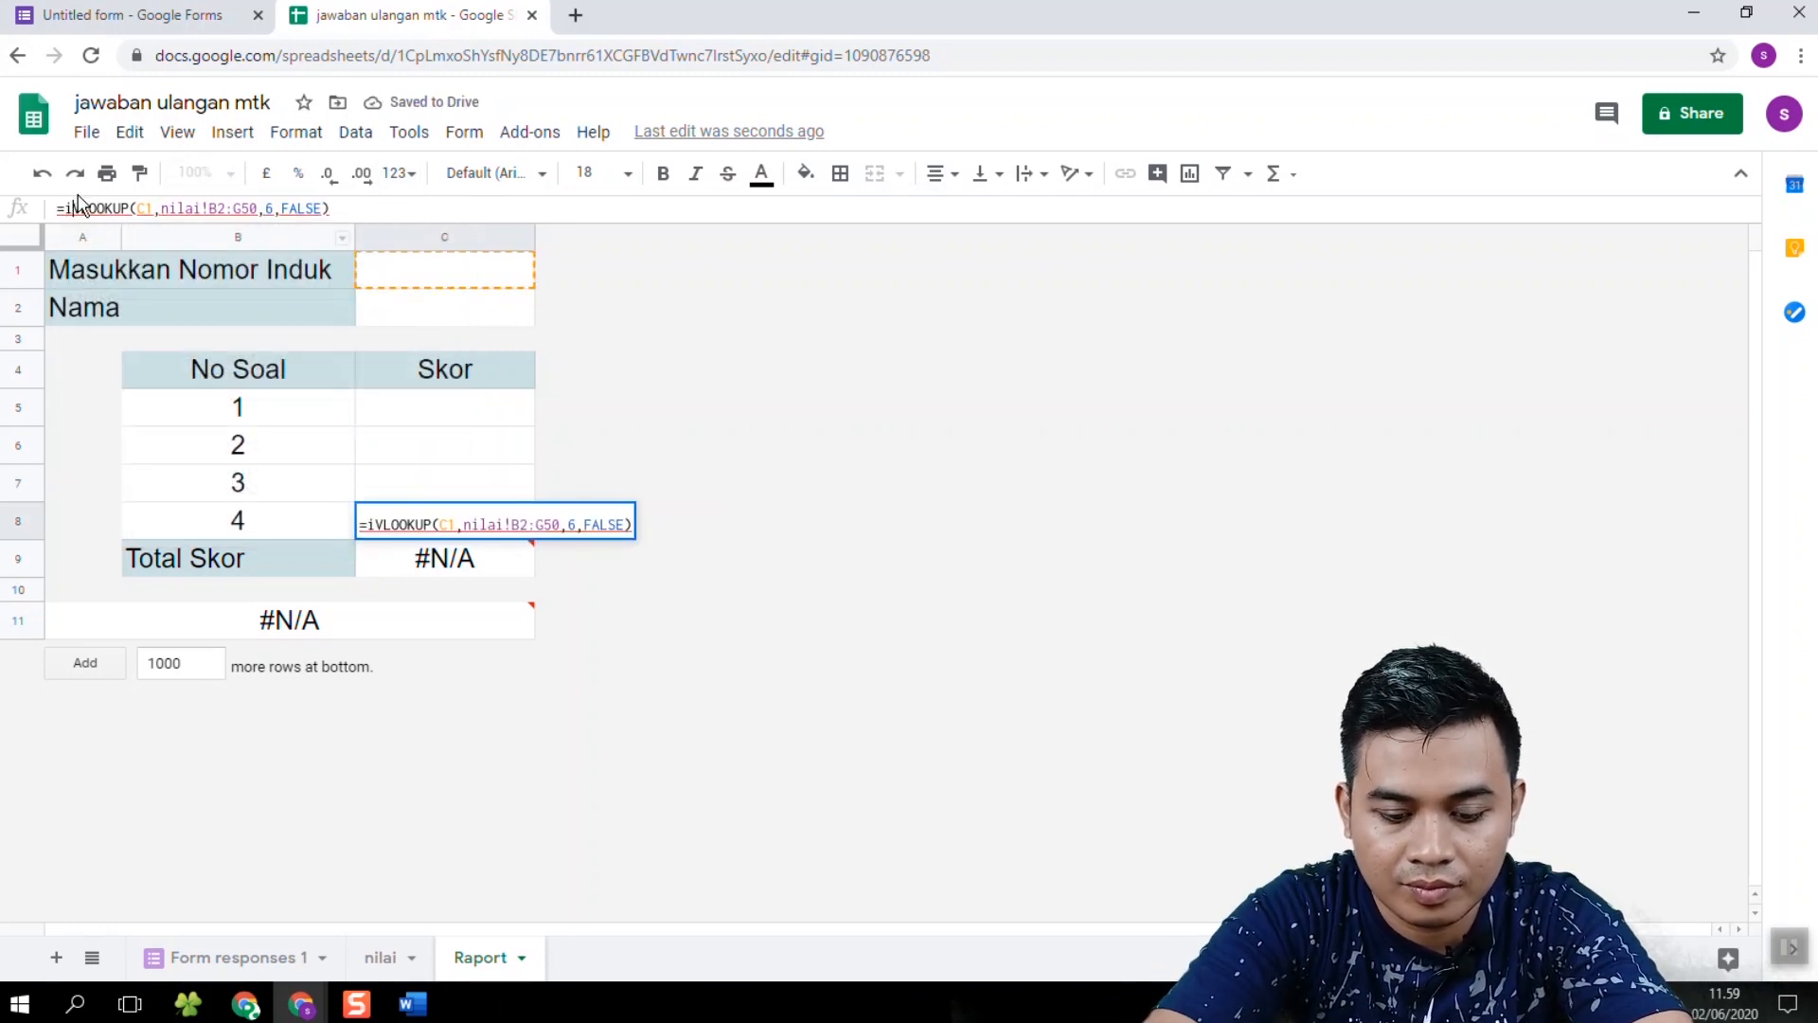
type("(")
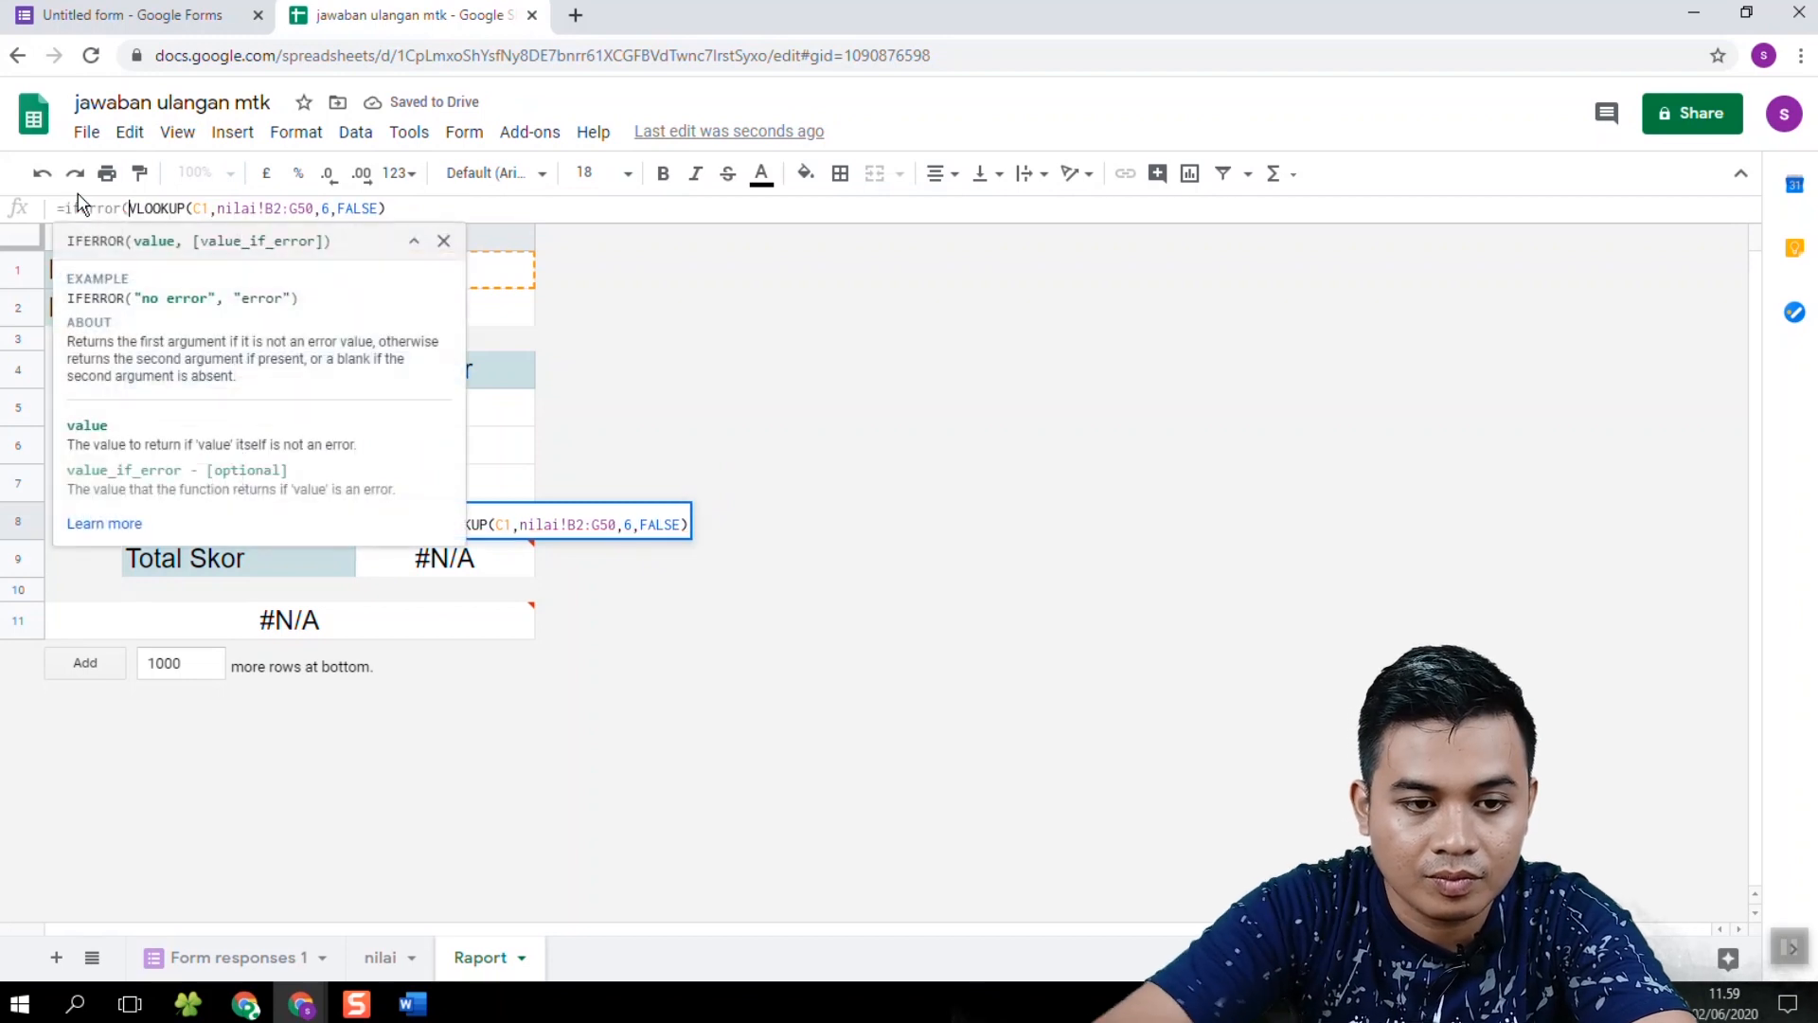
left_click(412, 201)
type(",\"\")")
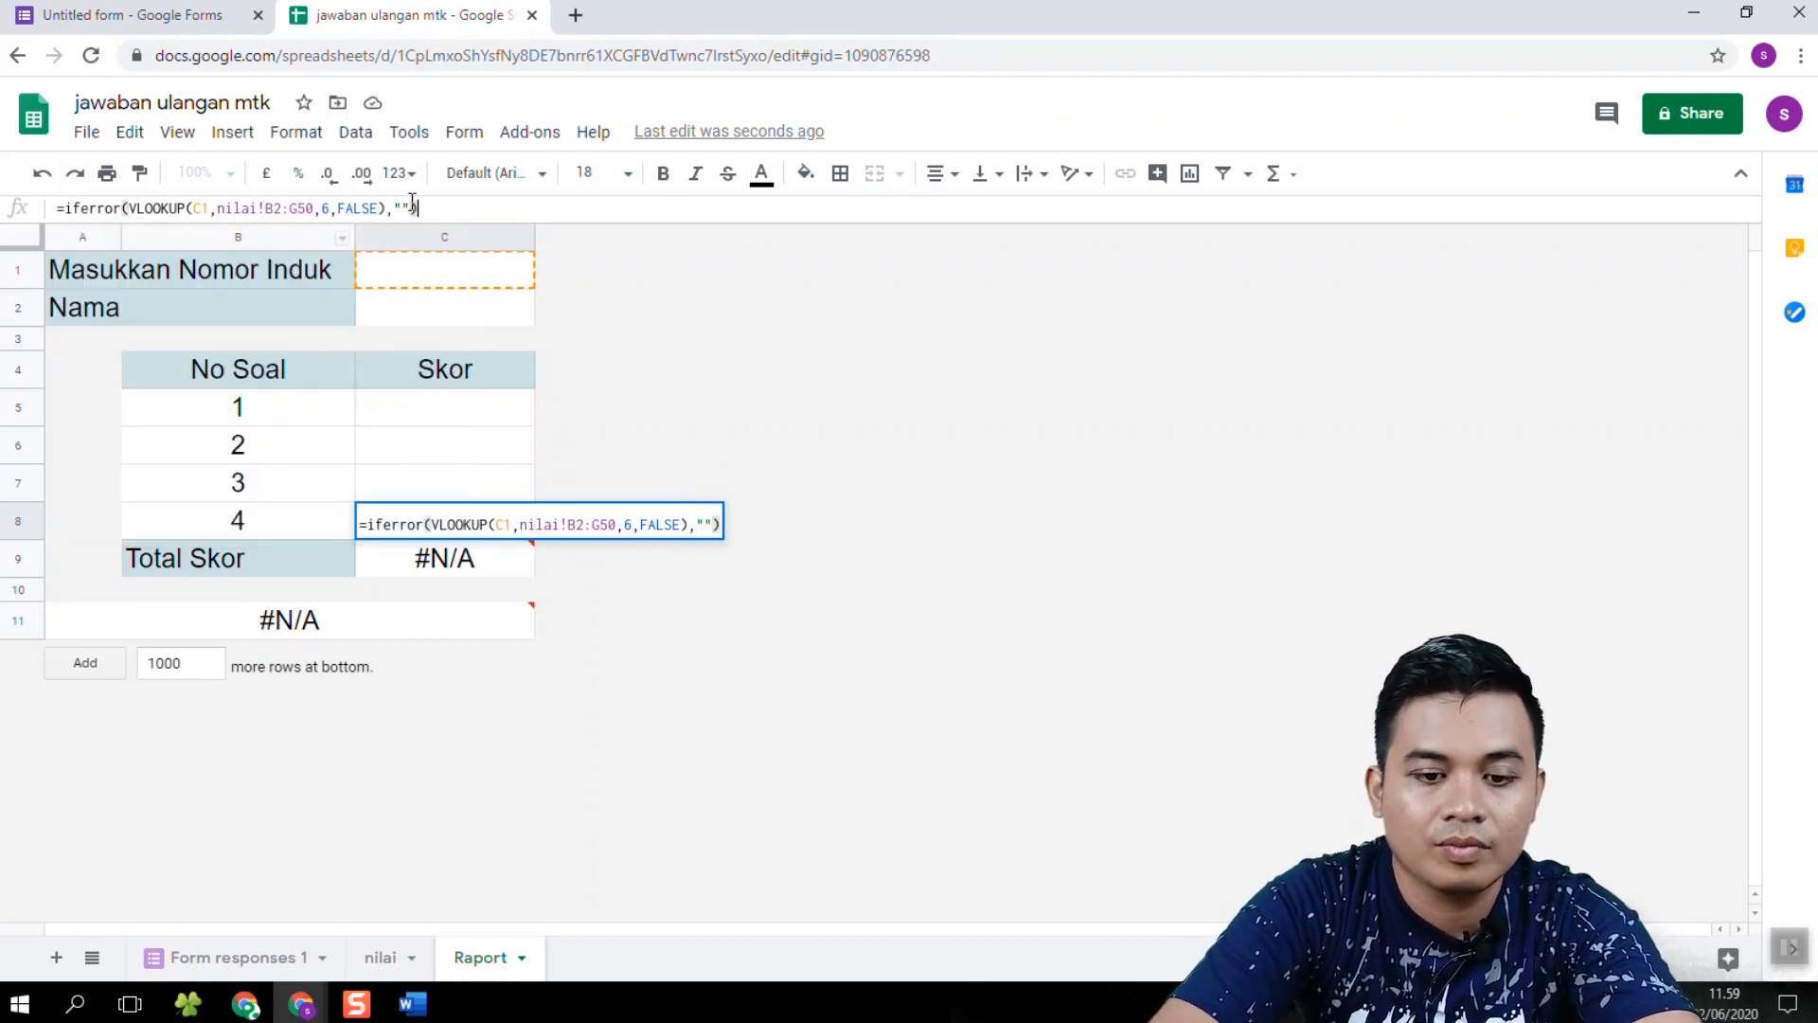
key("Return")
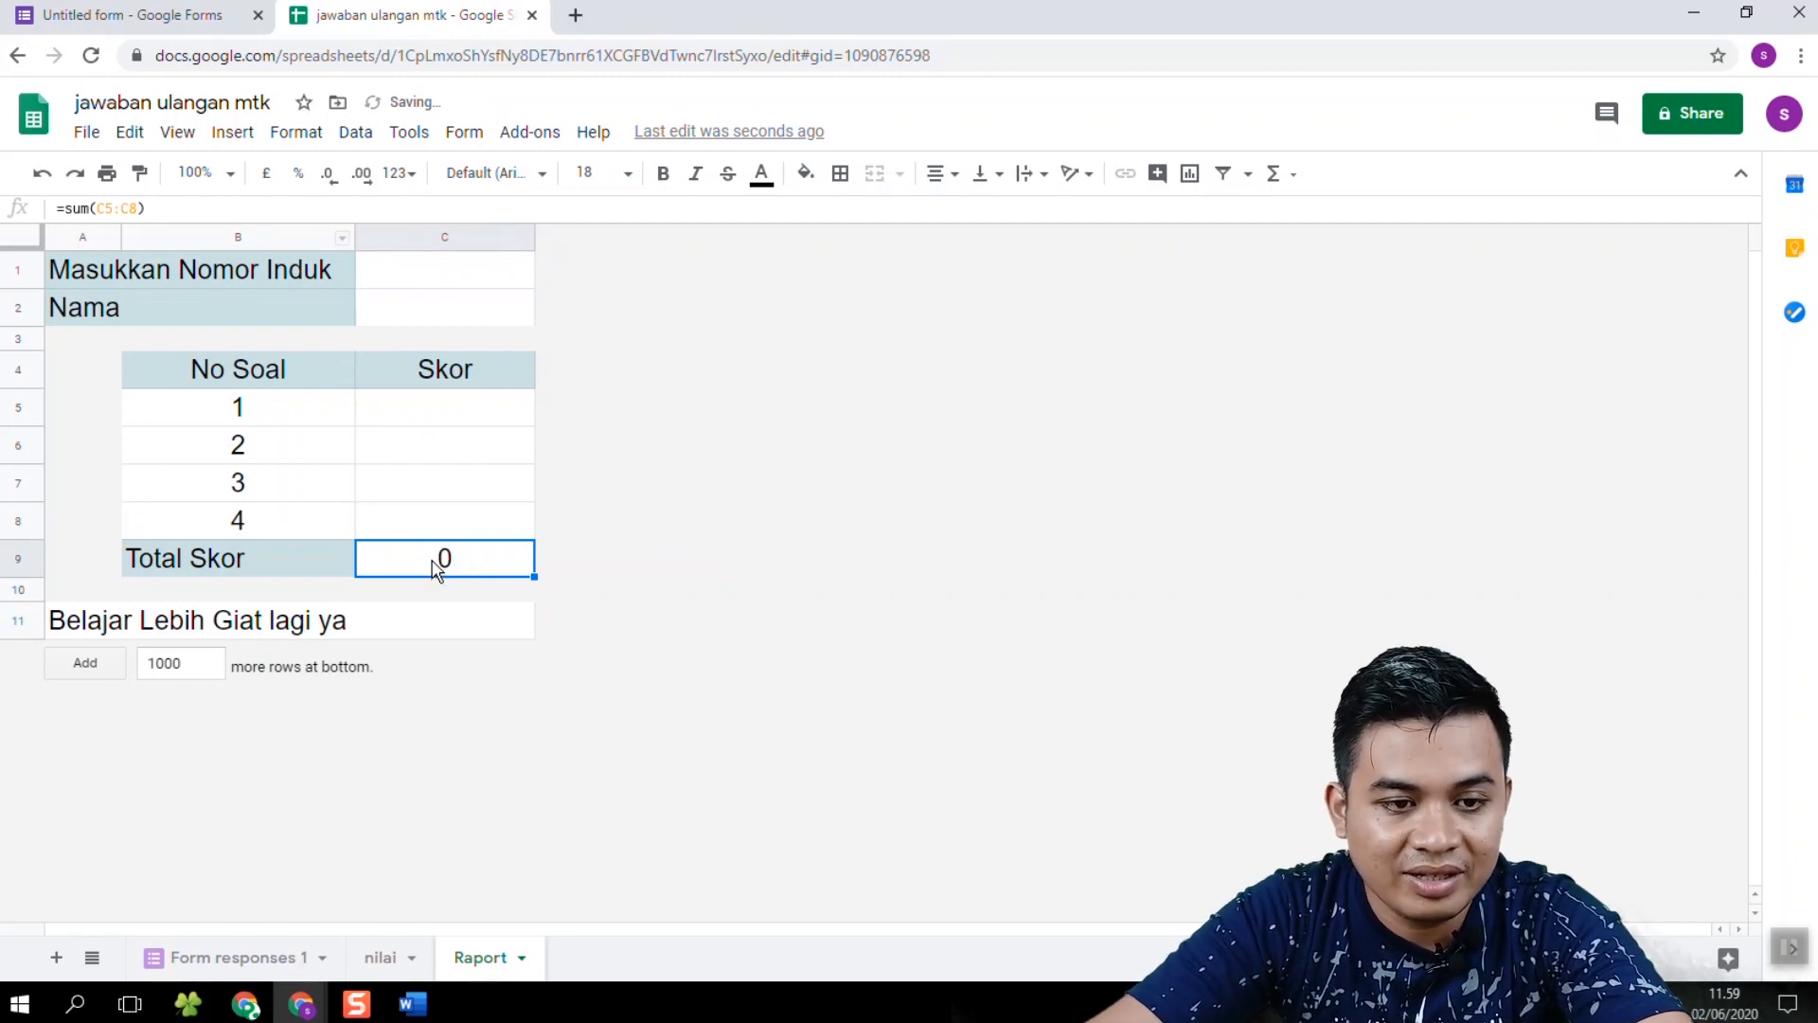
Step: Wrap the Total Skor formula in C9 in an IF that returns "" when C5 is empty, otherwise sum(C5:C8)
left_click(64, 210)
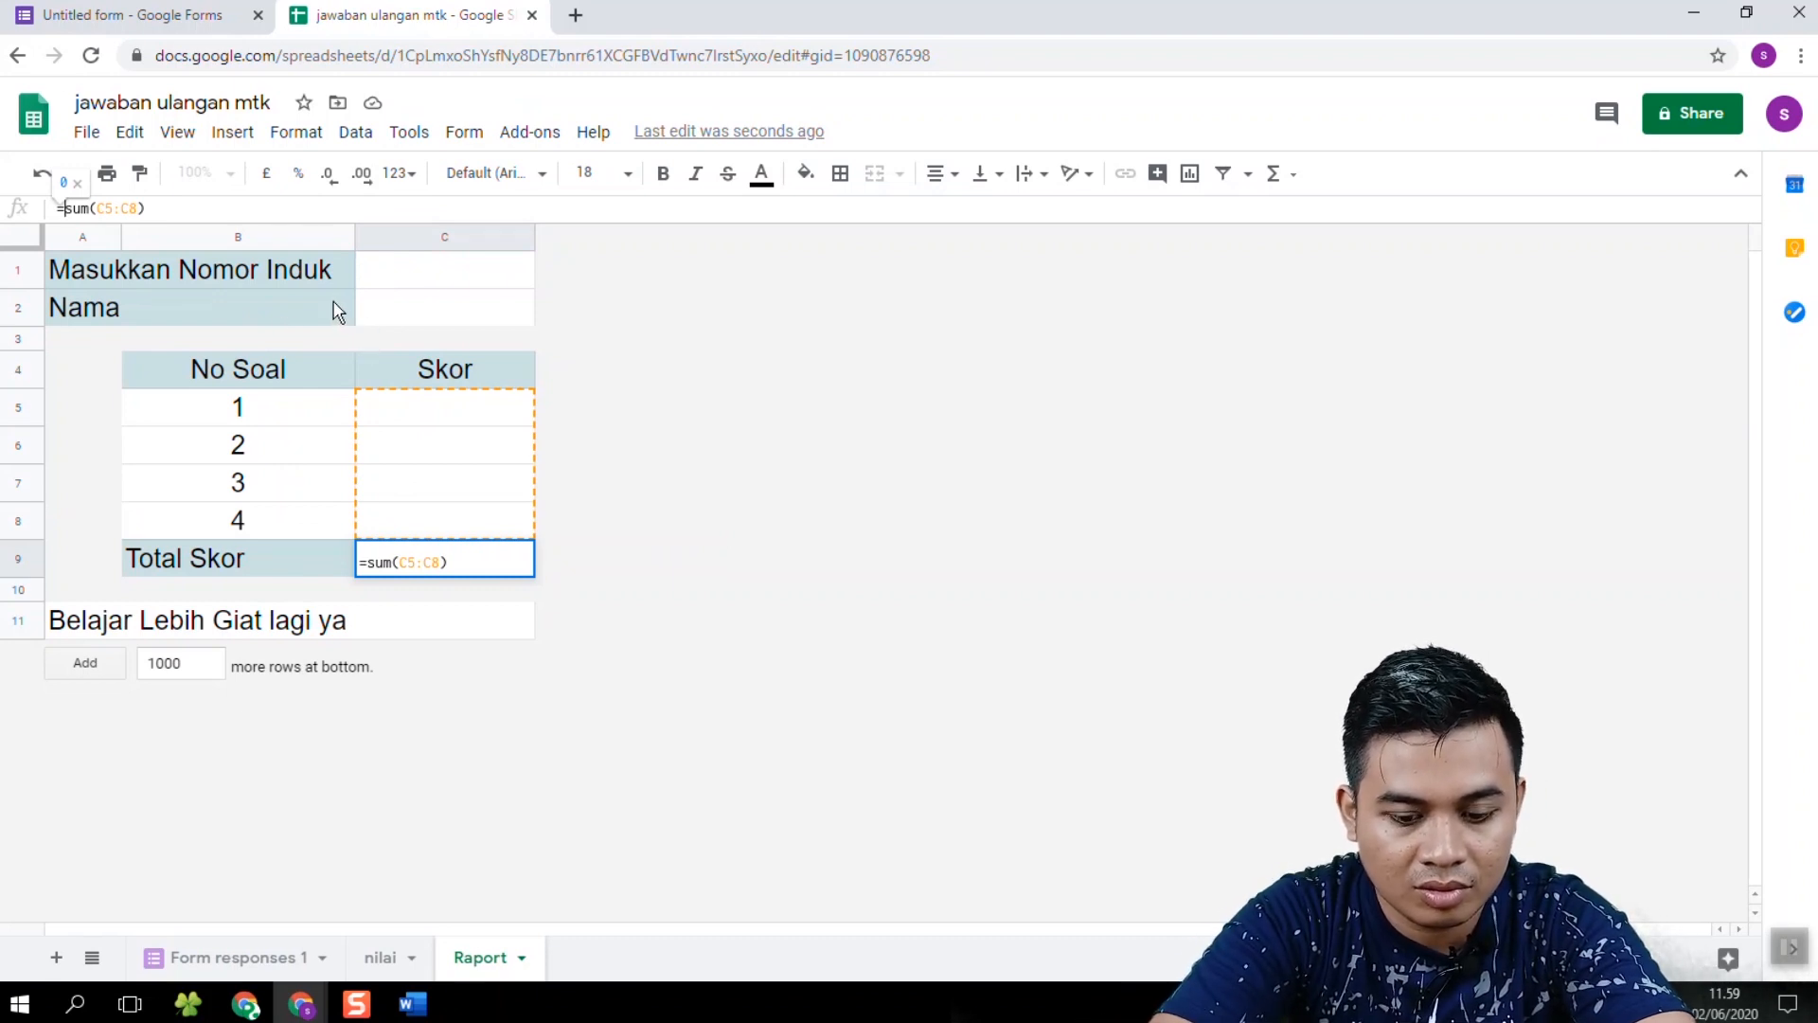
type("if(")
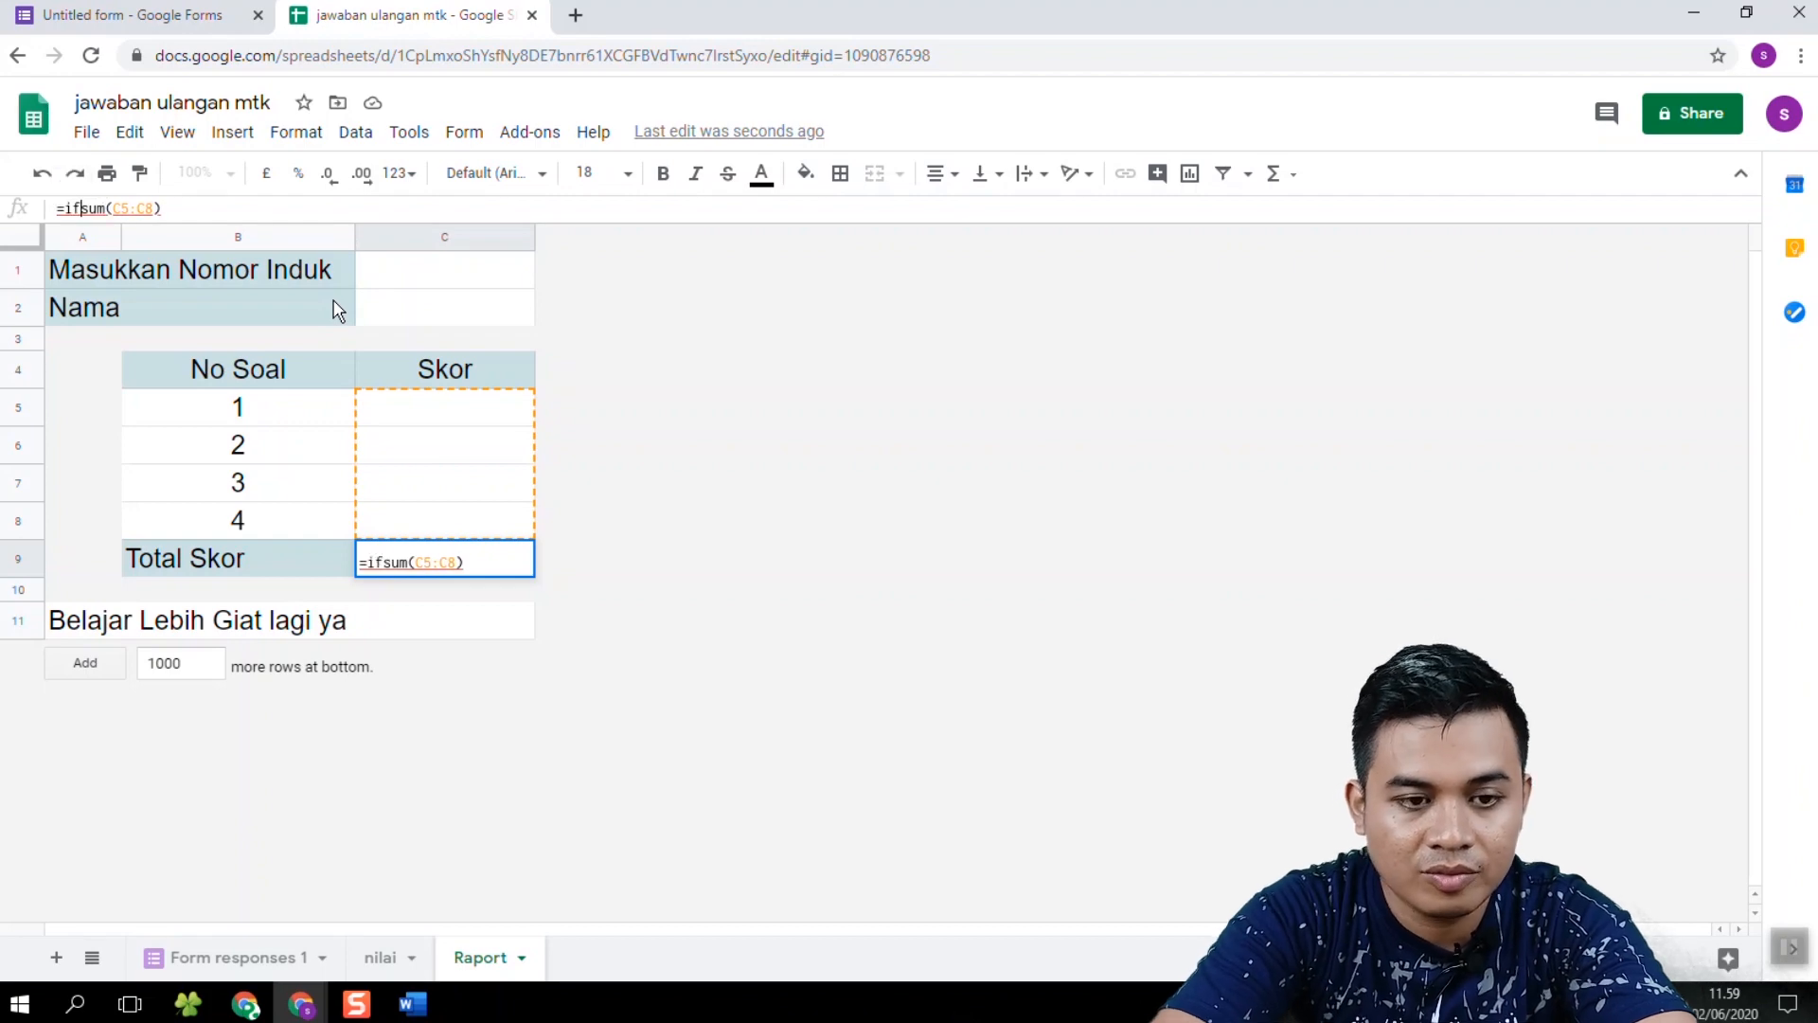
left_click(513, 423)
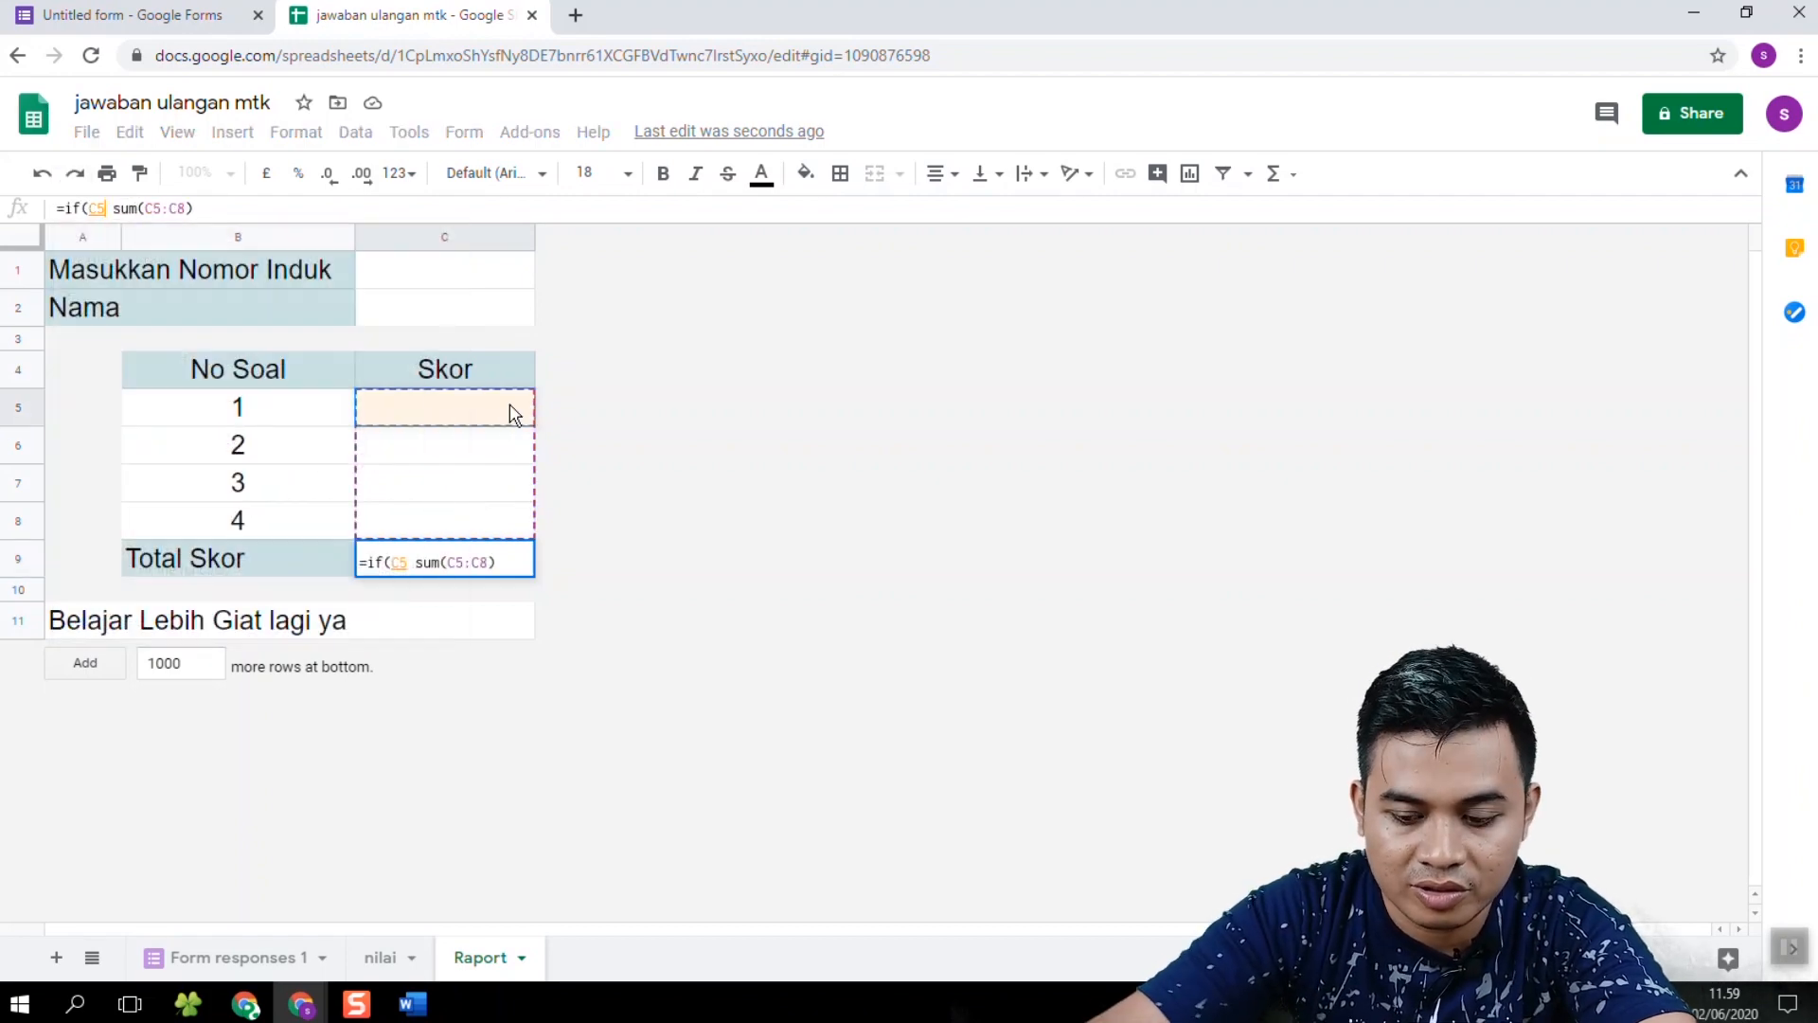
type("=\"\"")
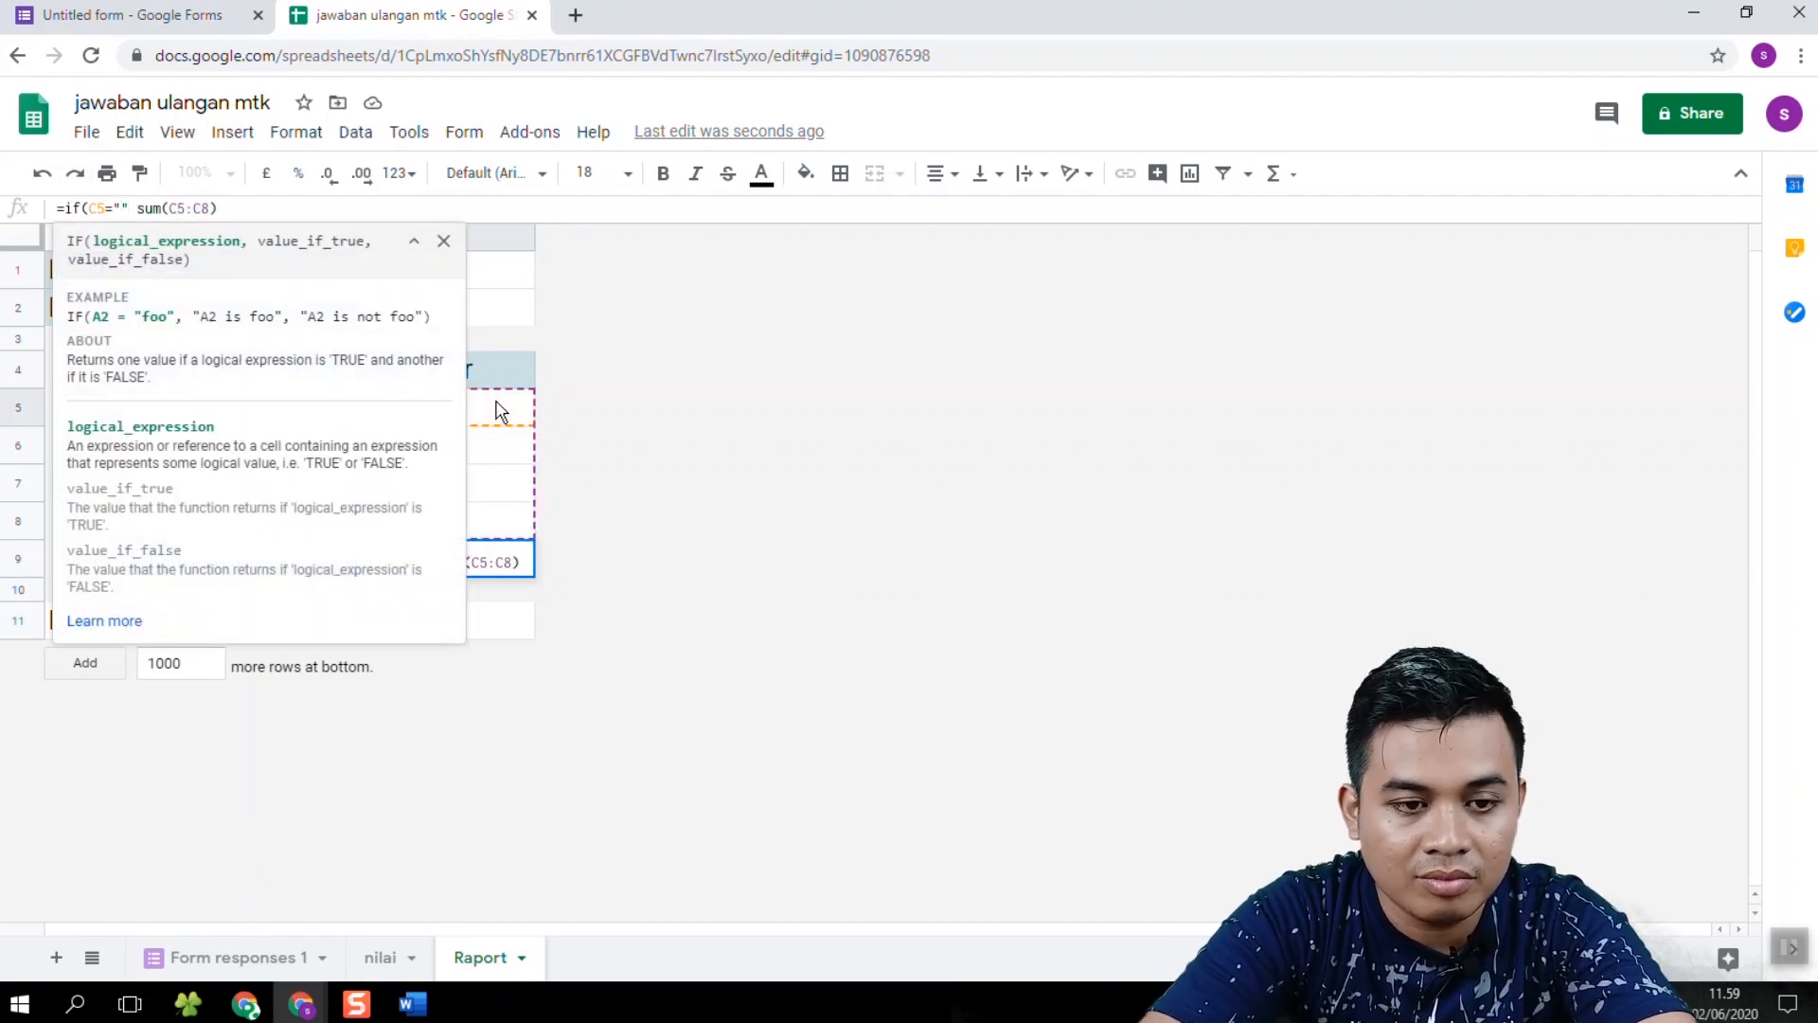
type(",")
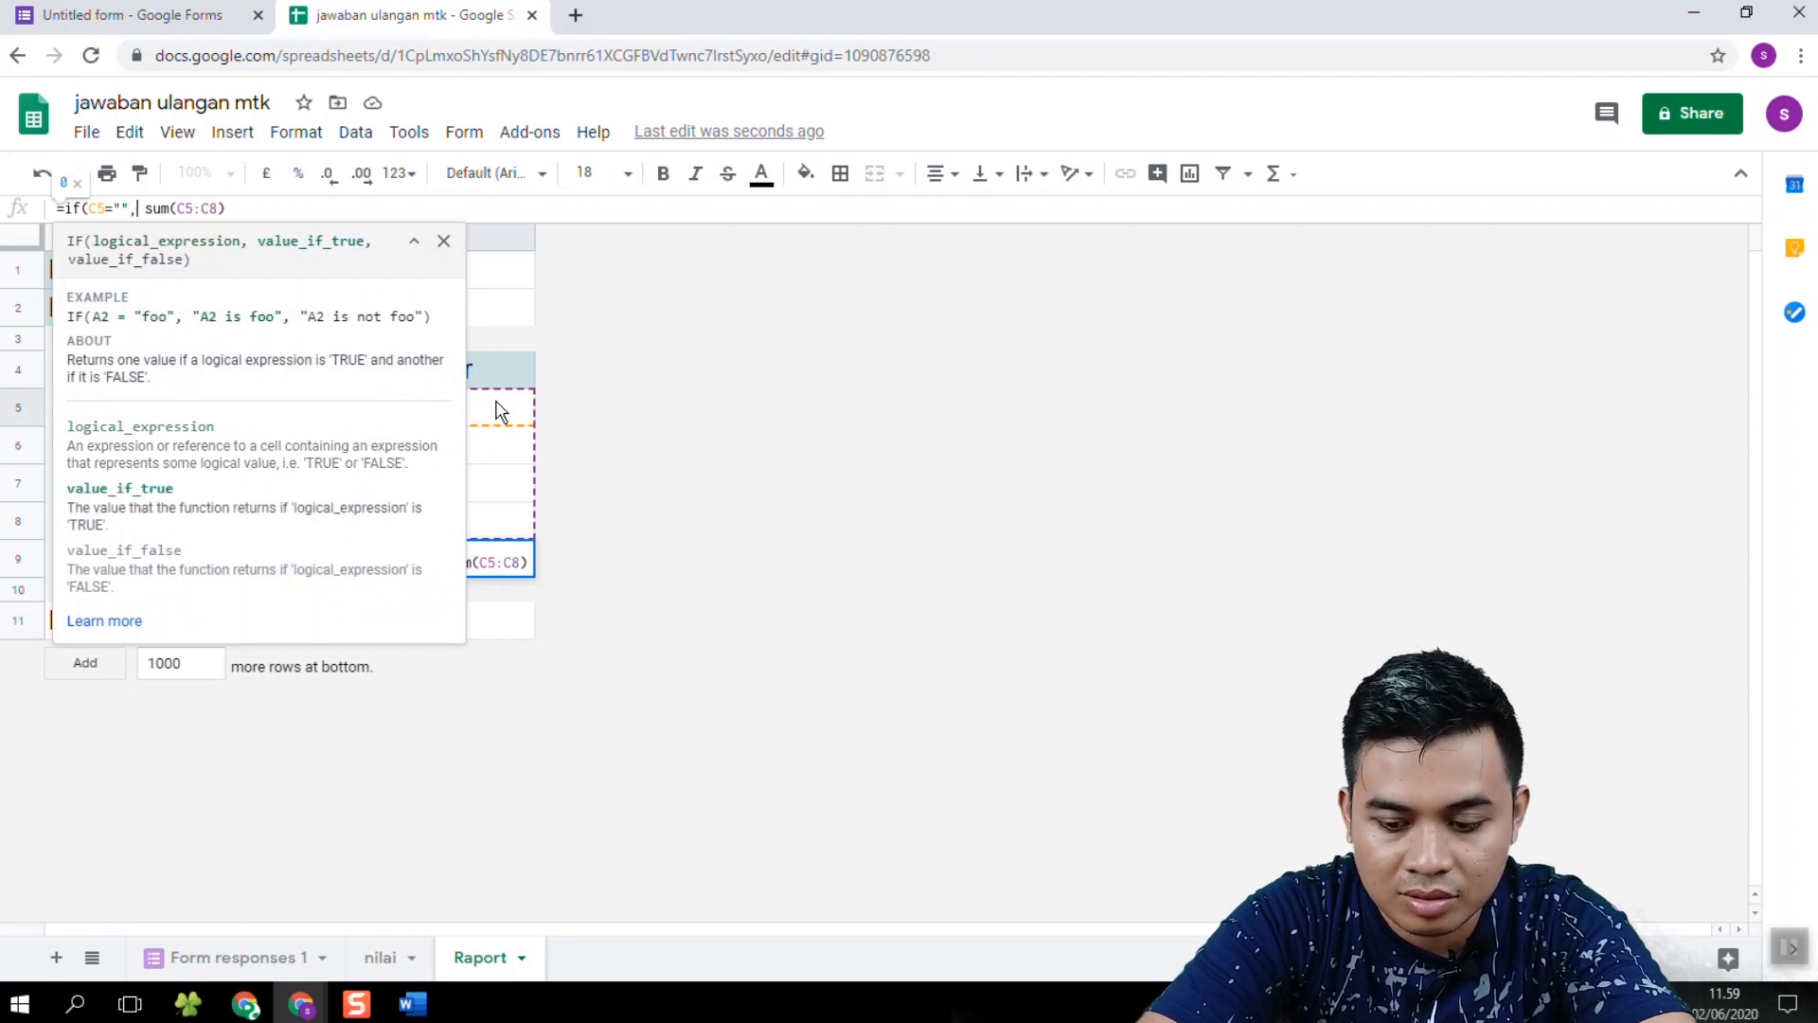
type("\"\"")
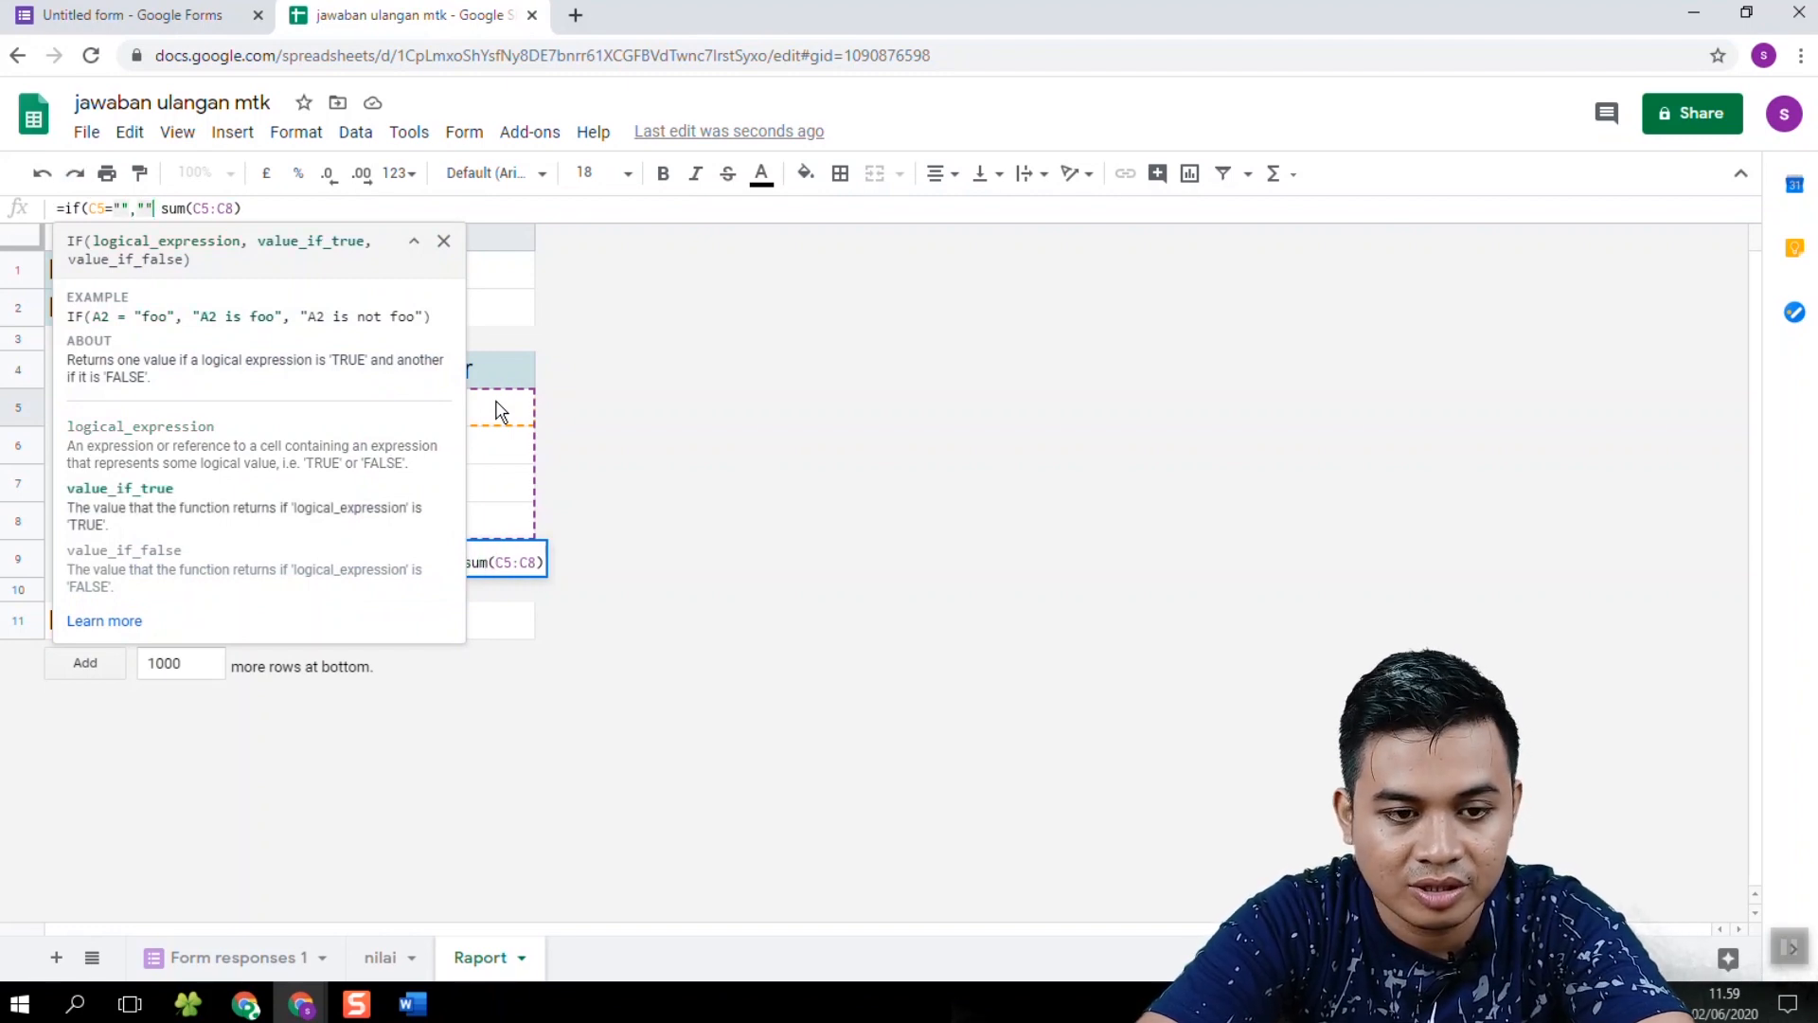
type(",")
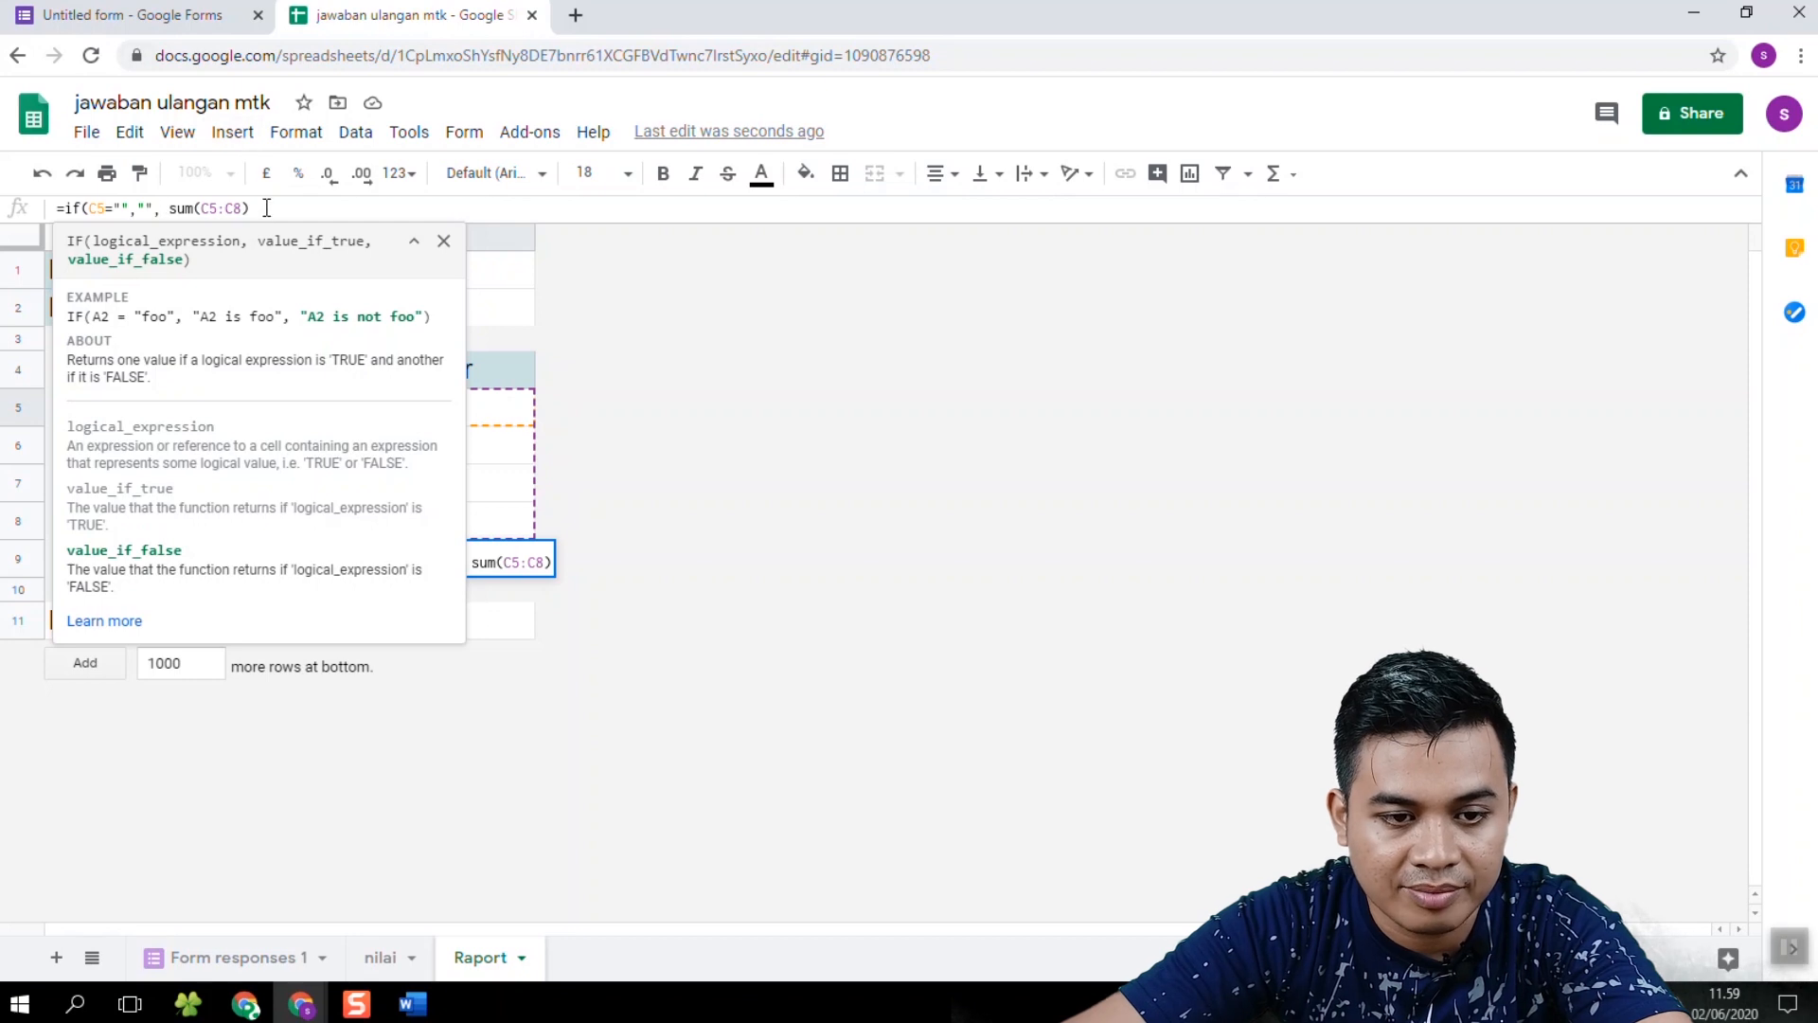
type(")")
key("Return")
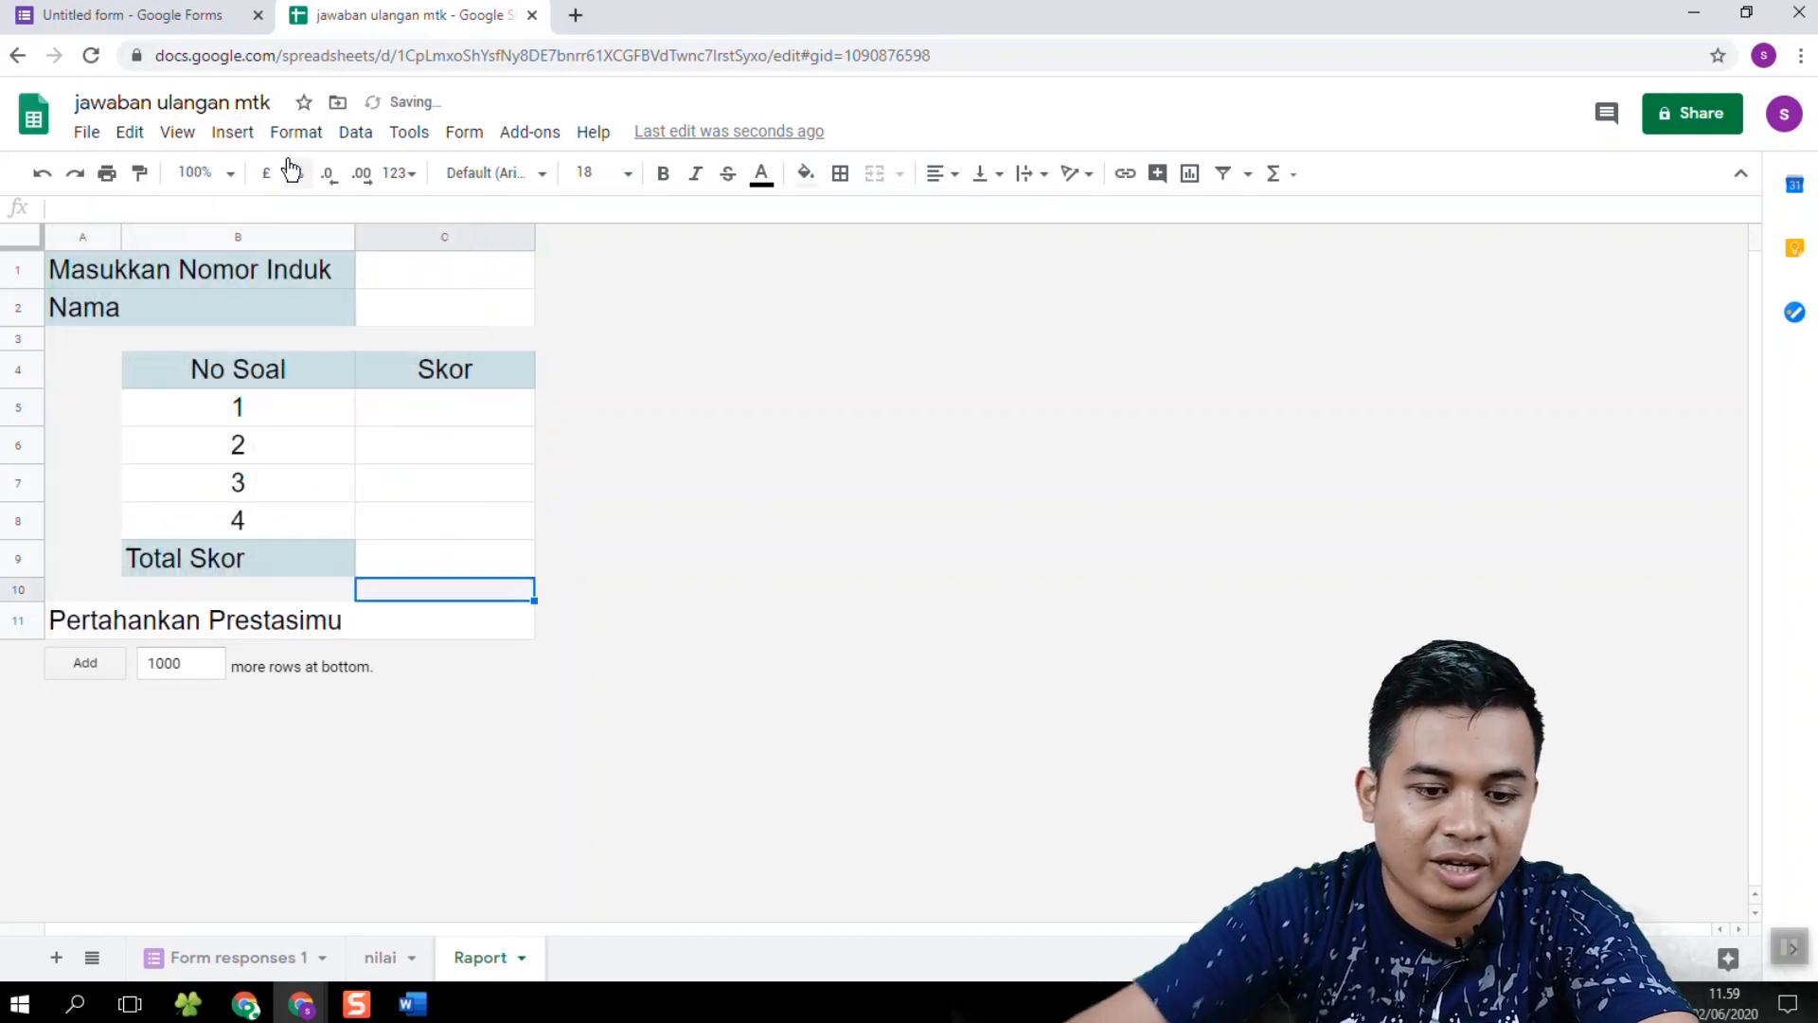
Step: Wrap the feedback formula in row 11 in an outer IF that returns "" when C9="", otherwise the existing feedback message
left_click(150, 633)
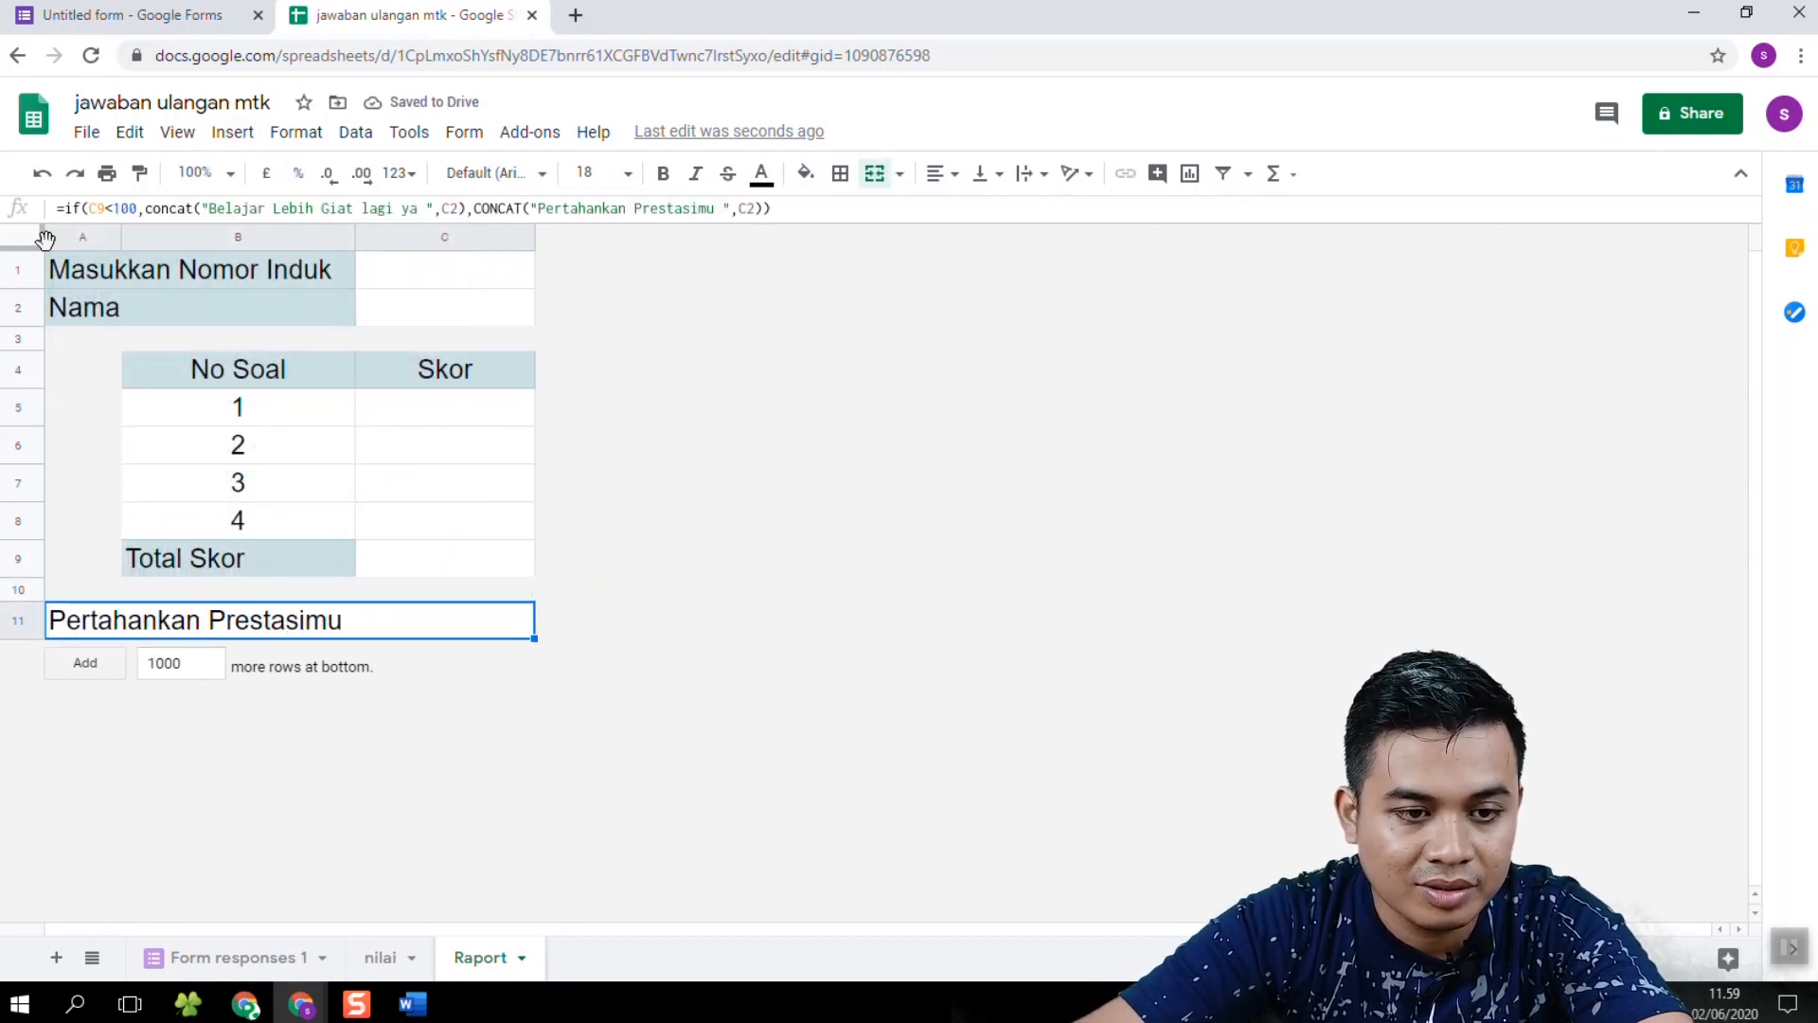
left_click(66, 210)
type("if(")
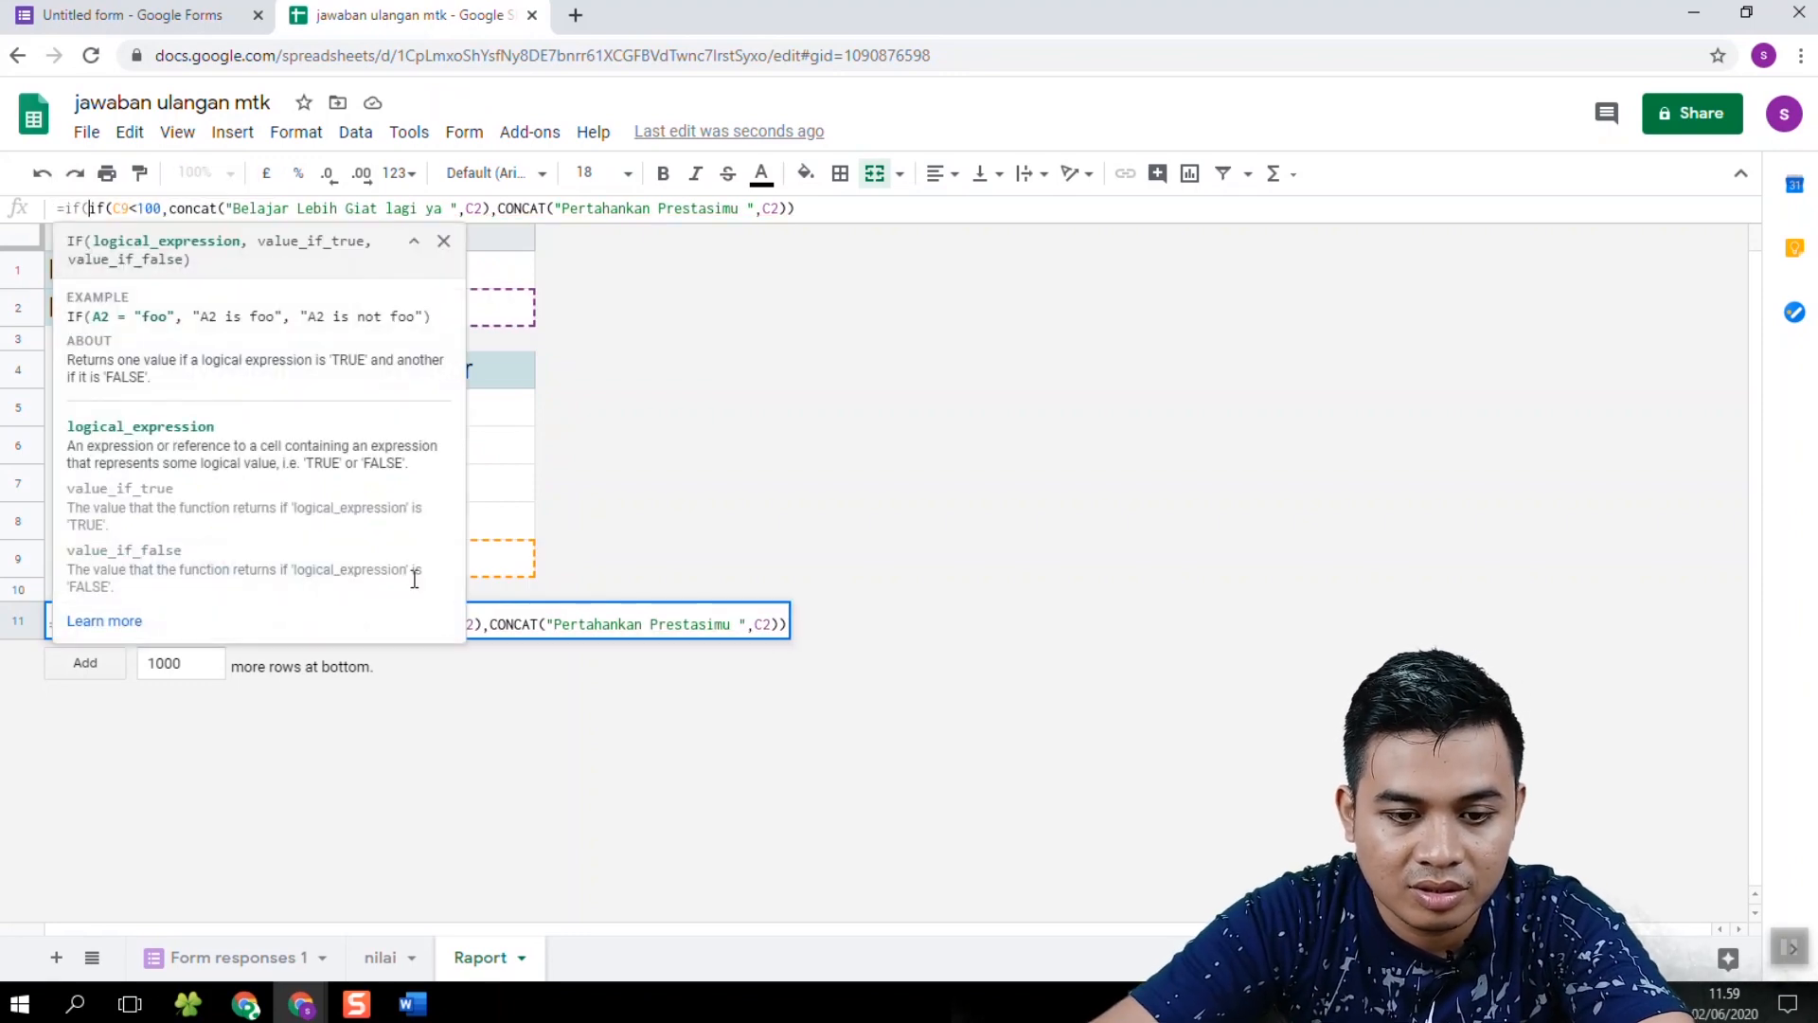
left_click(493, 566)
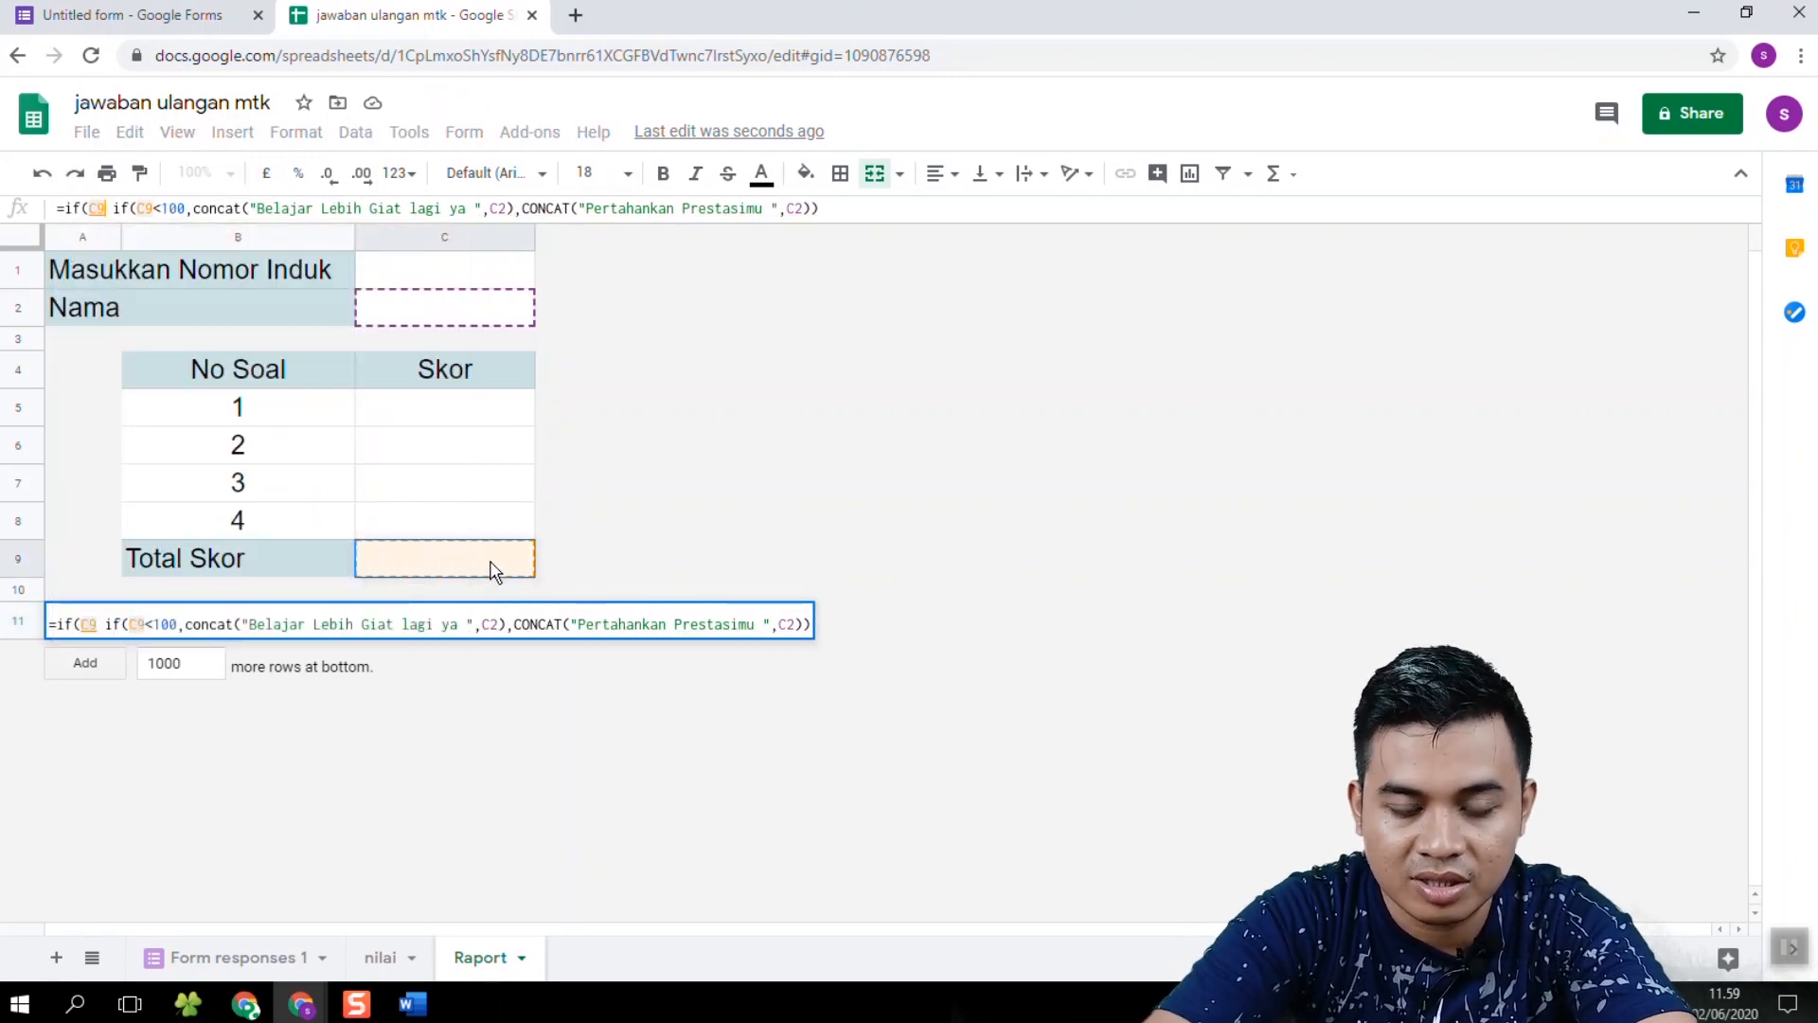
type("=\"\"")
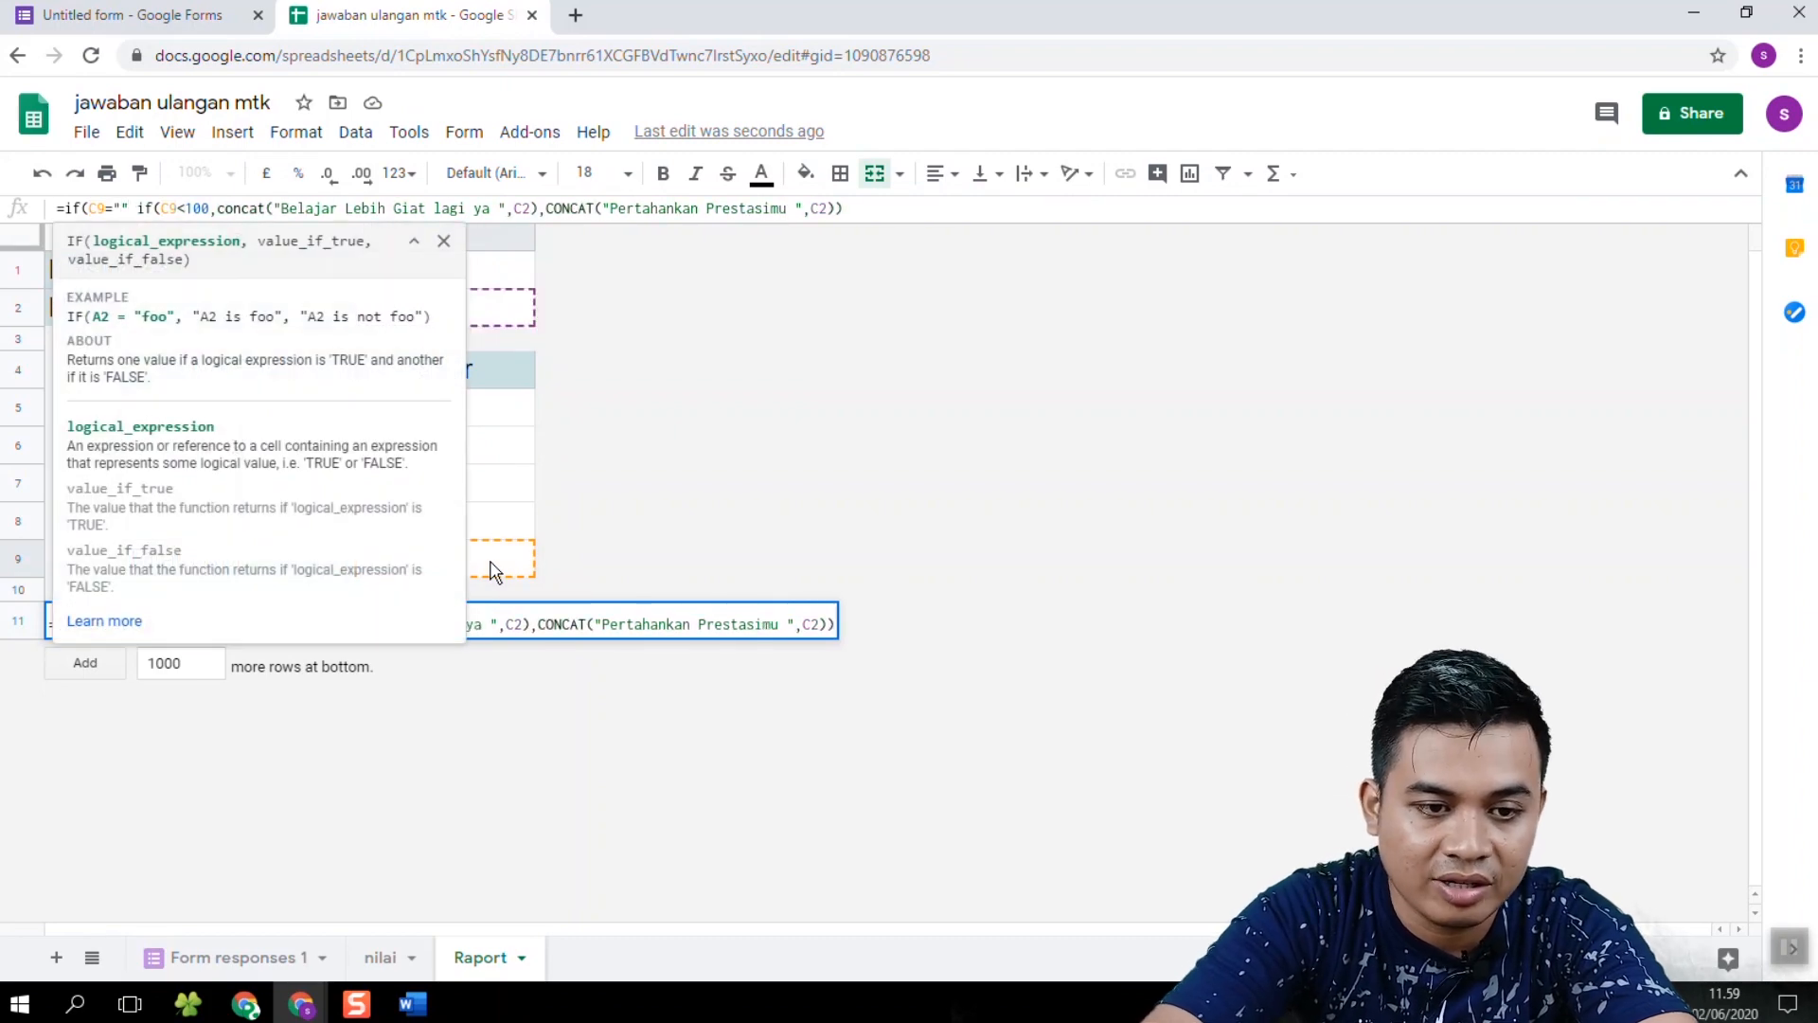
type(",\"\"")
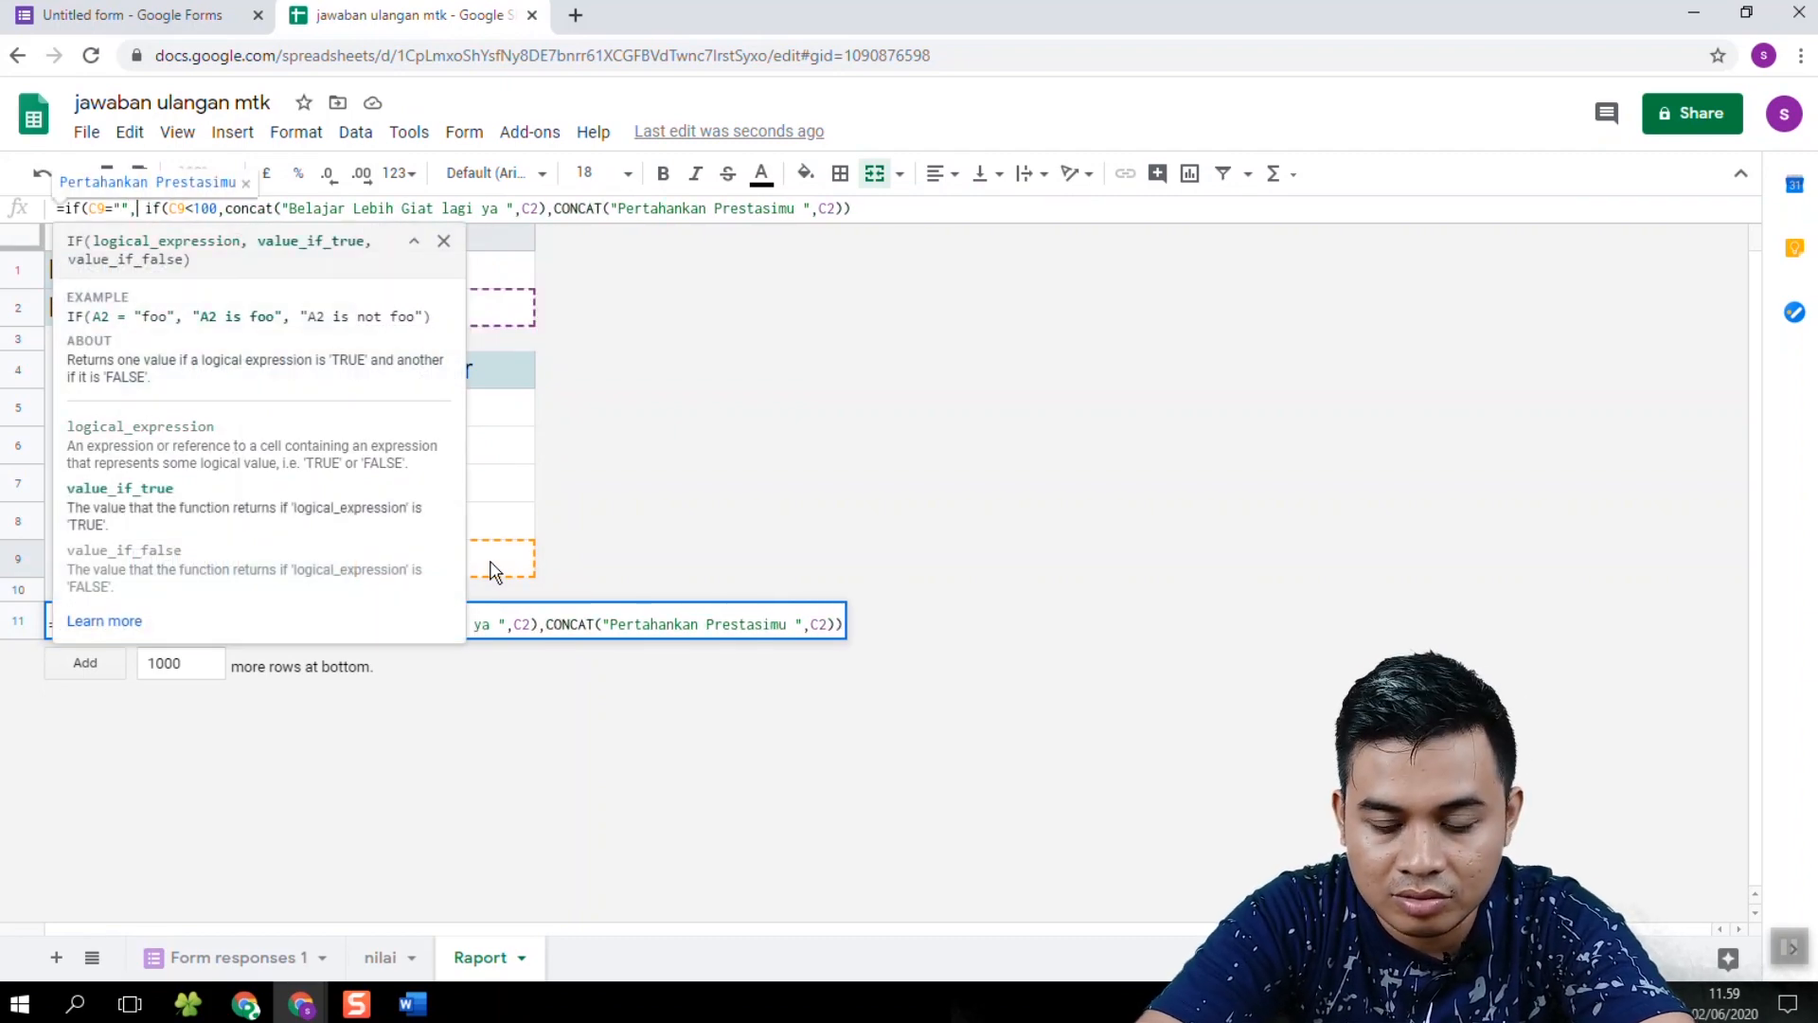
type(",")
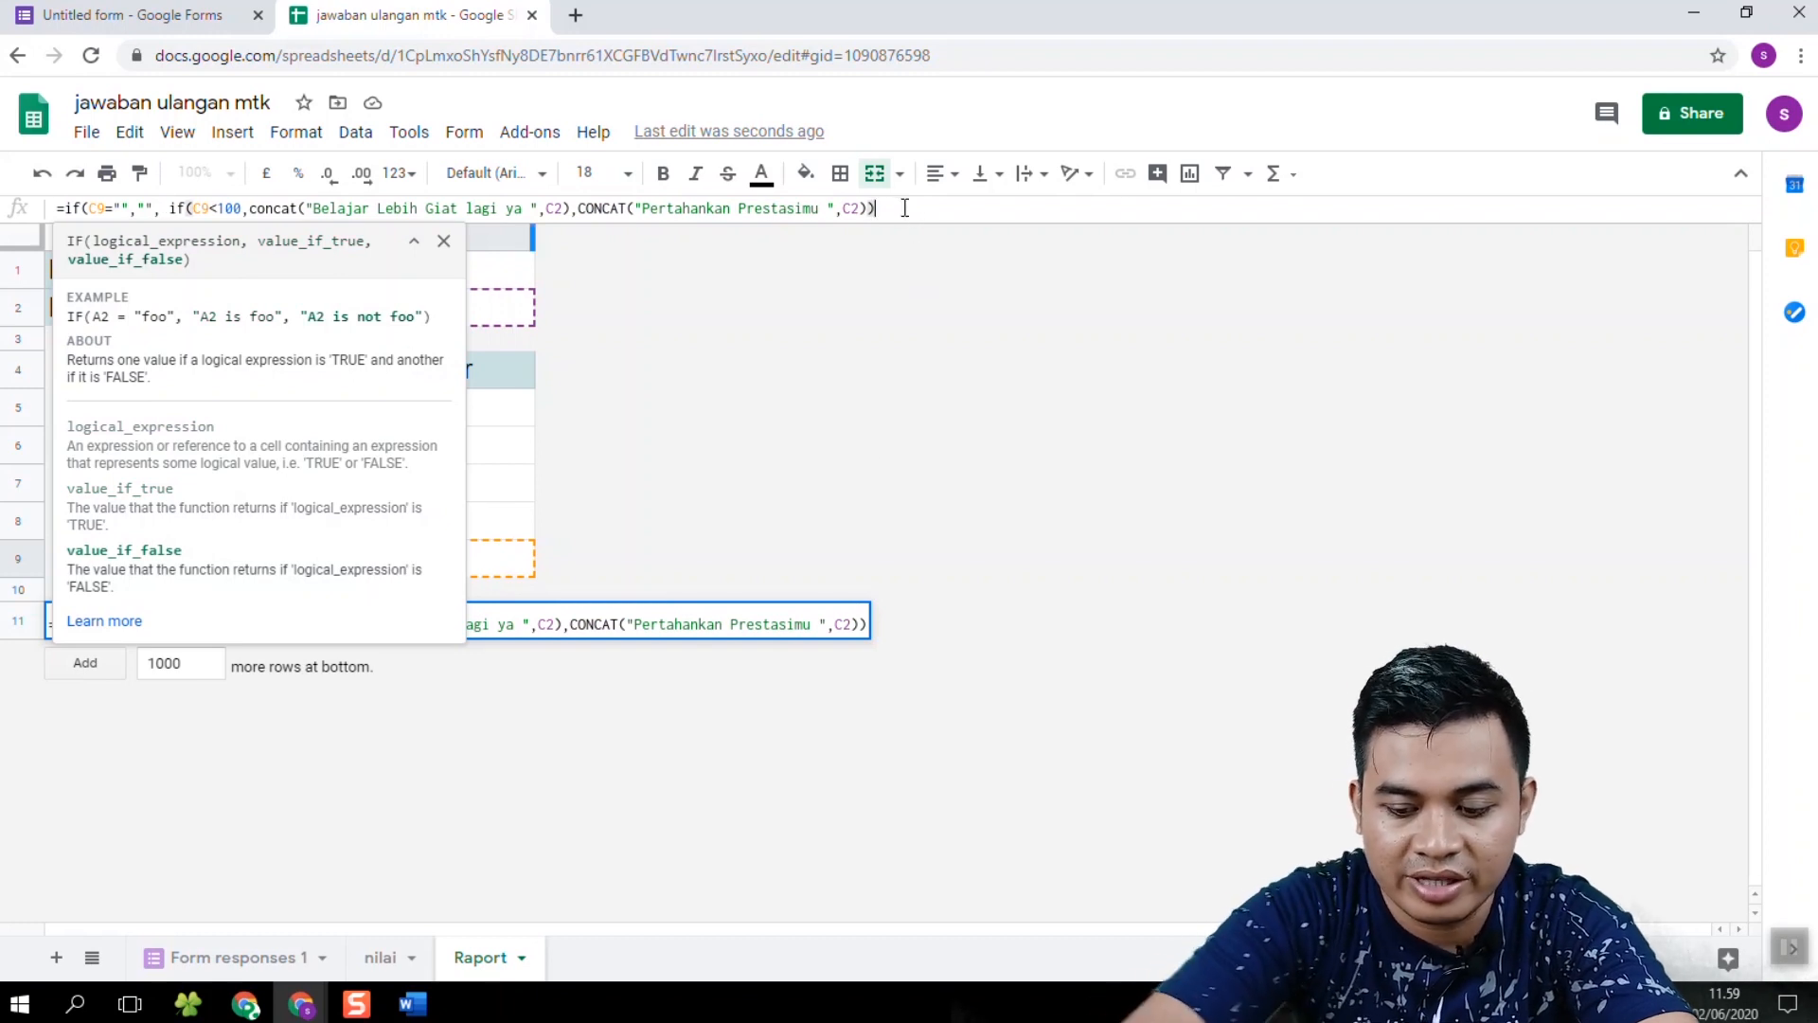
key("Return")
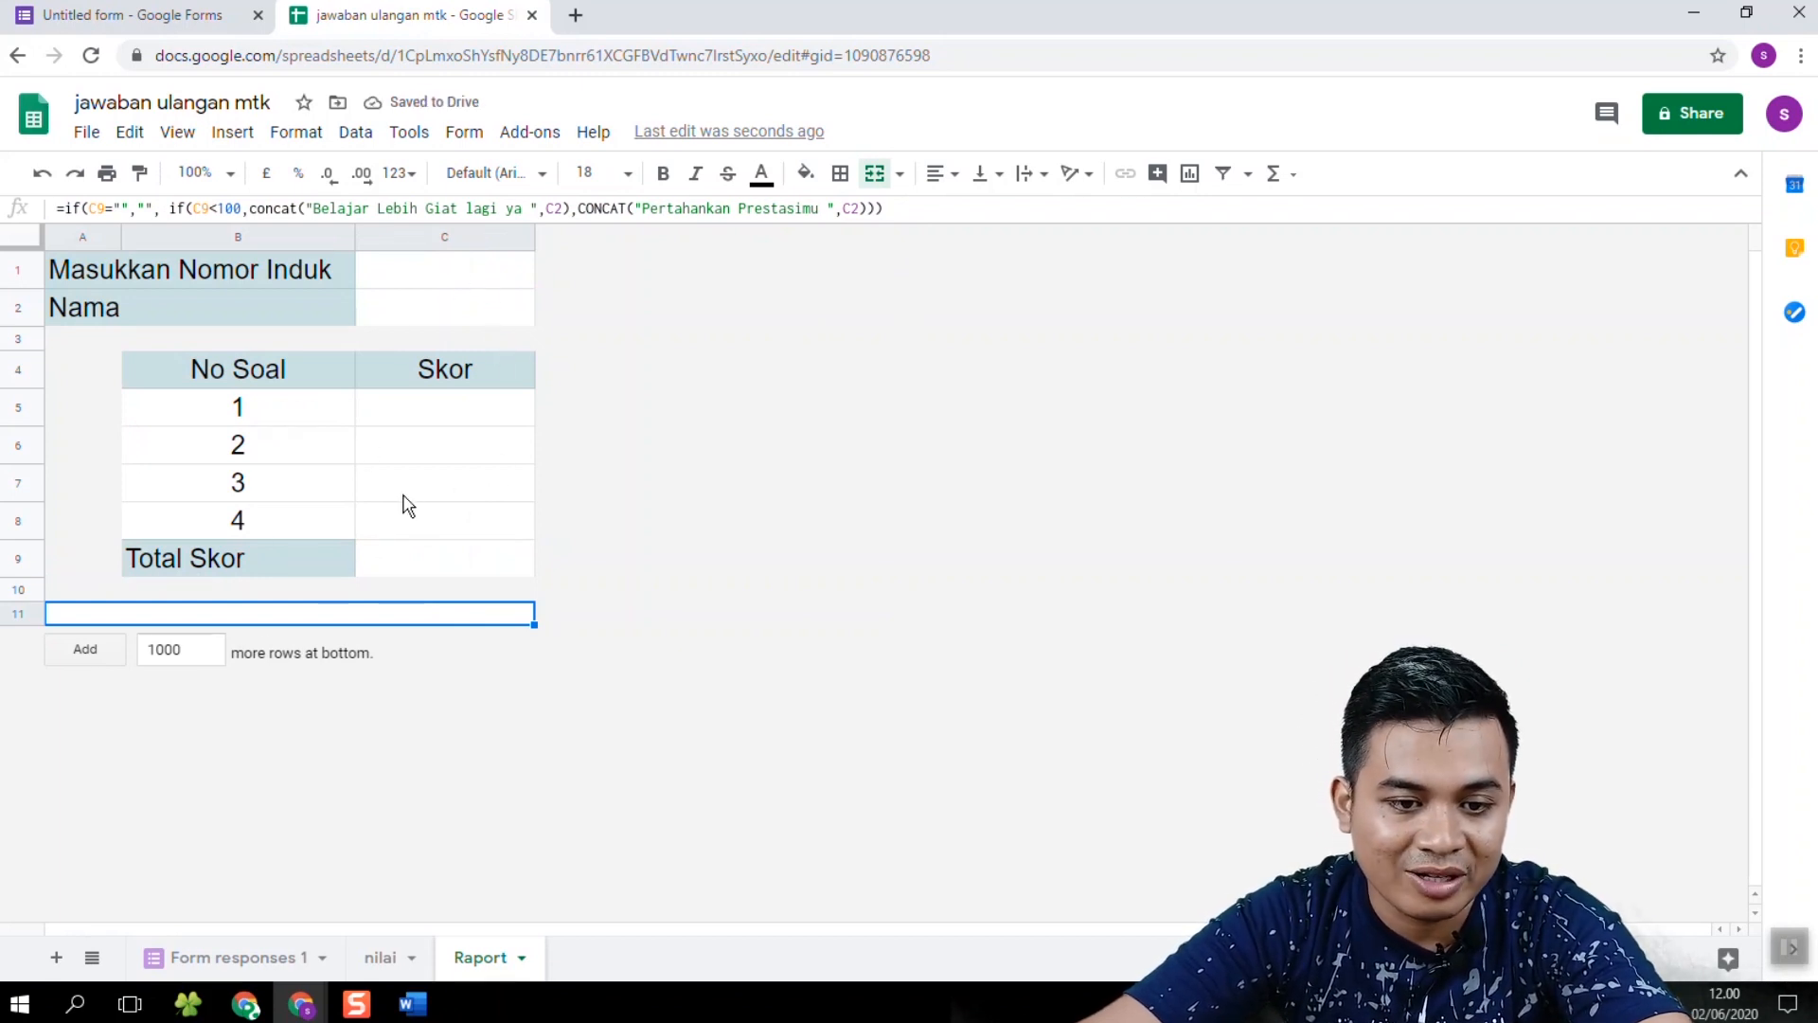
Step: Test the report by entering the first student's number in C1, and inspect the feedback cell in row 11
left_click(445, 281)
type("123")
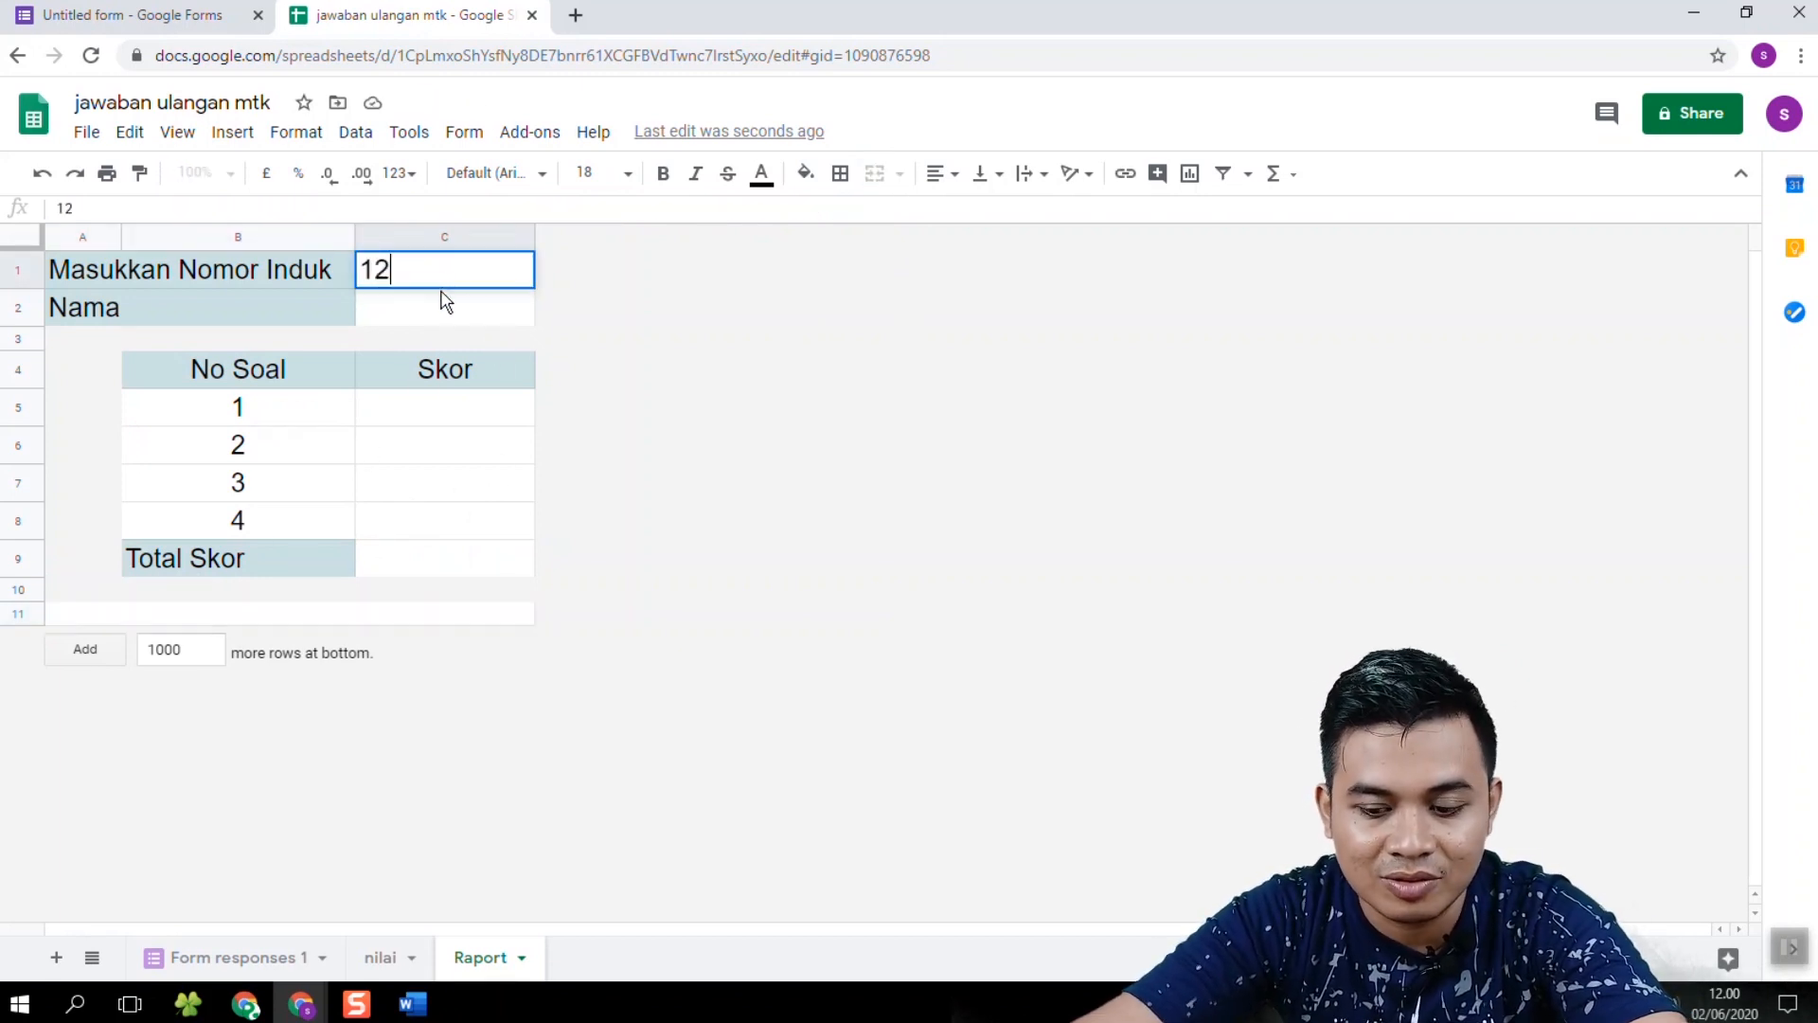
key("Return")
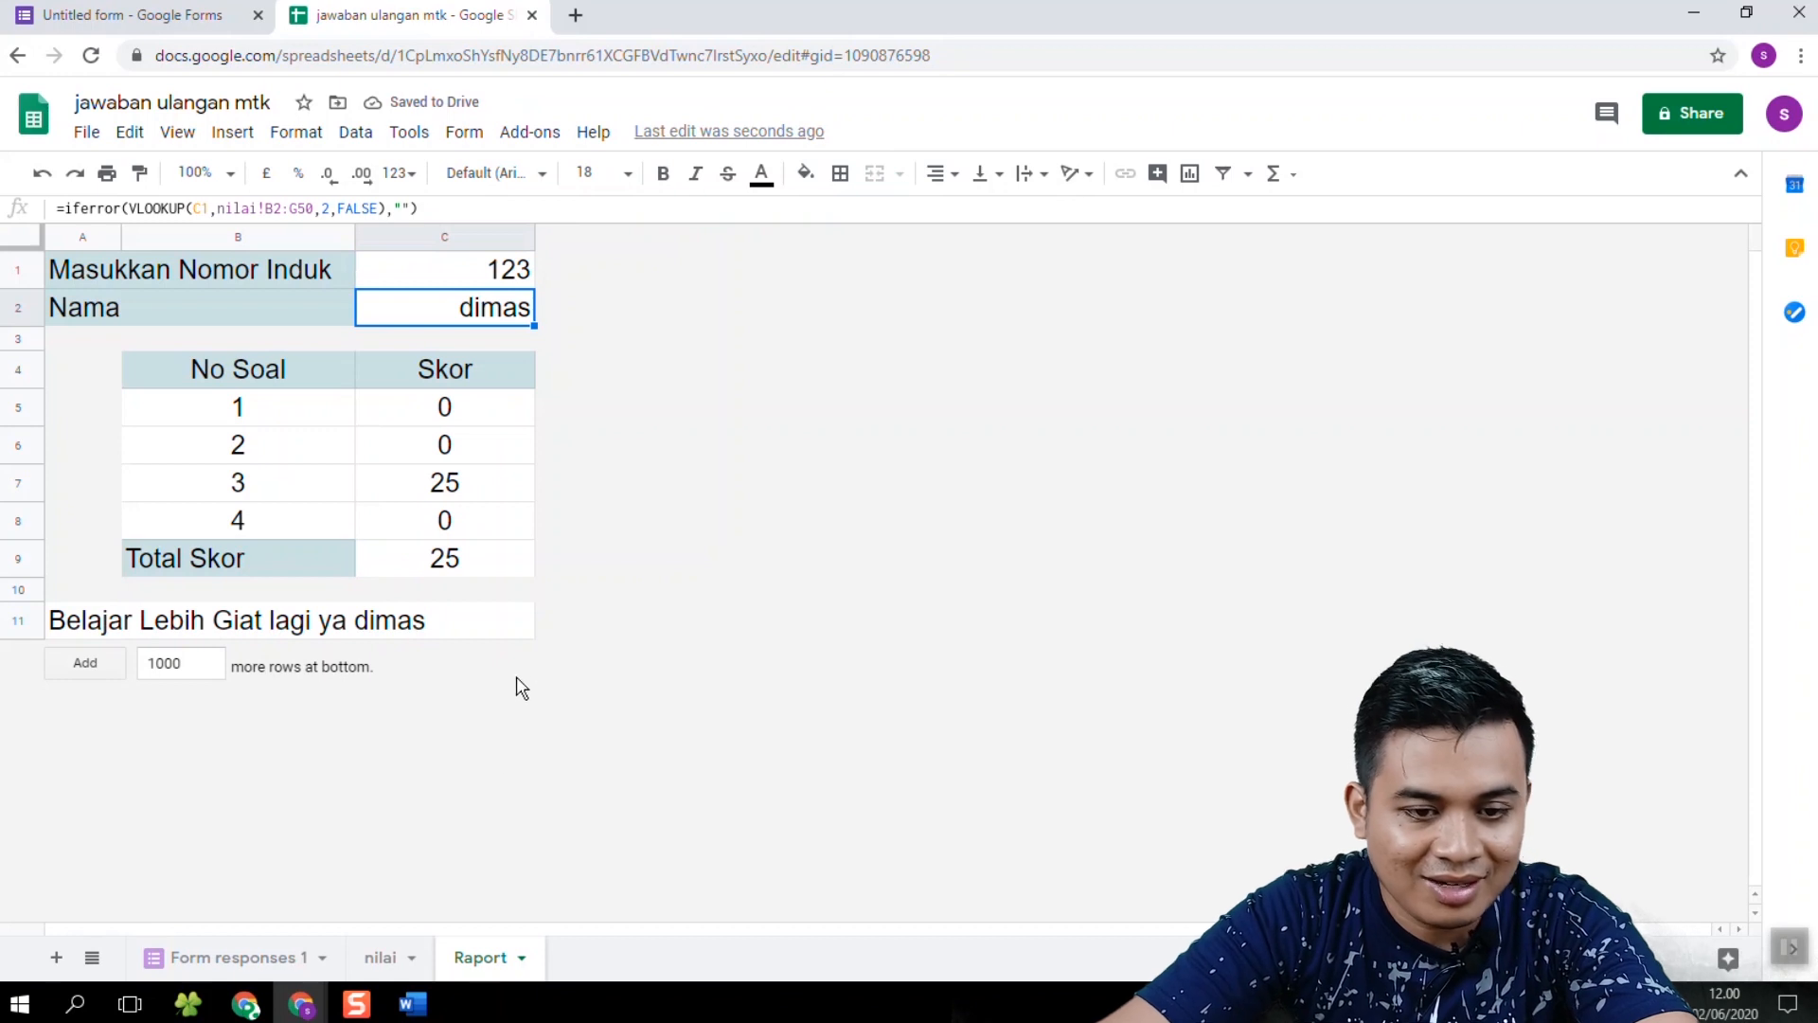
left_click(504, 625)
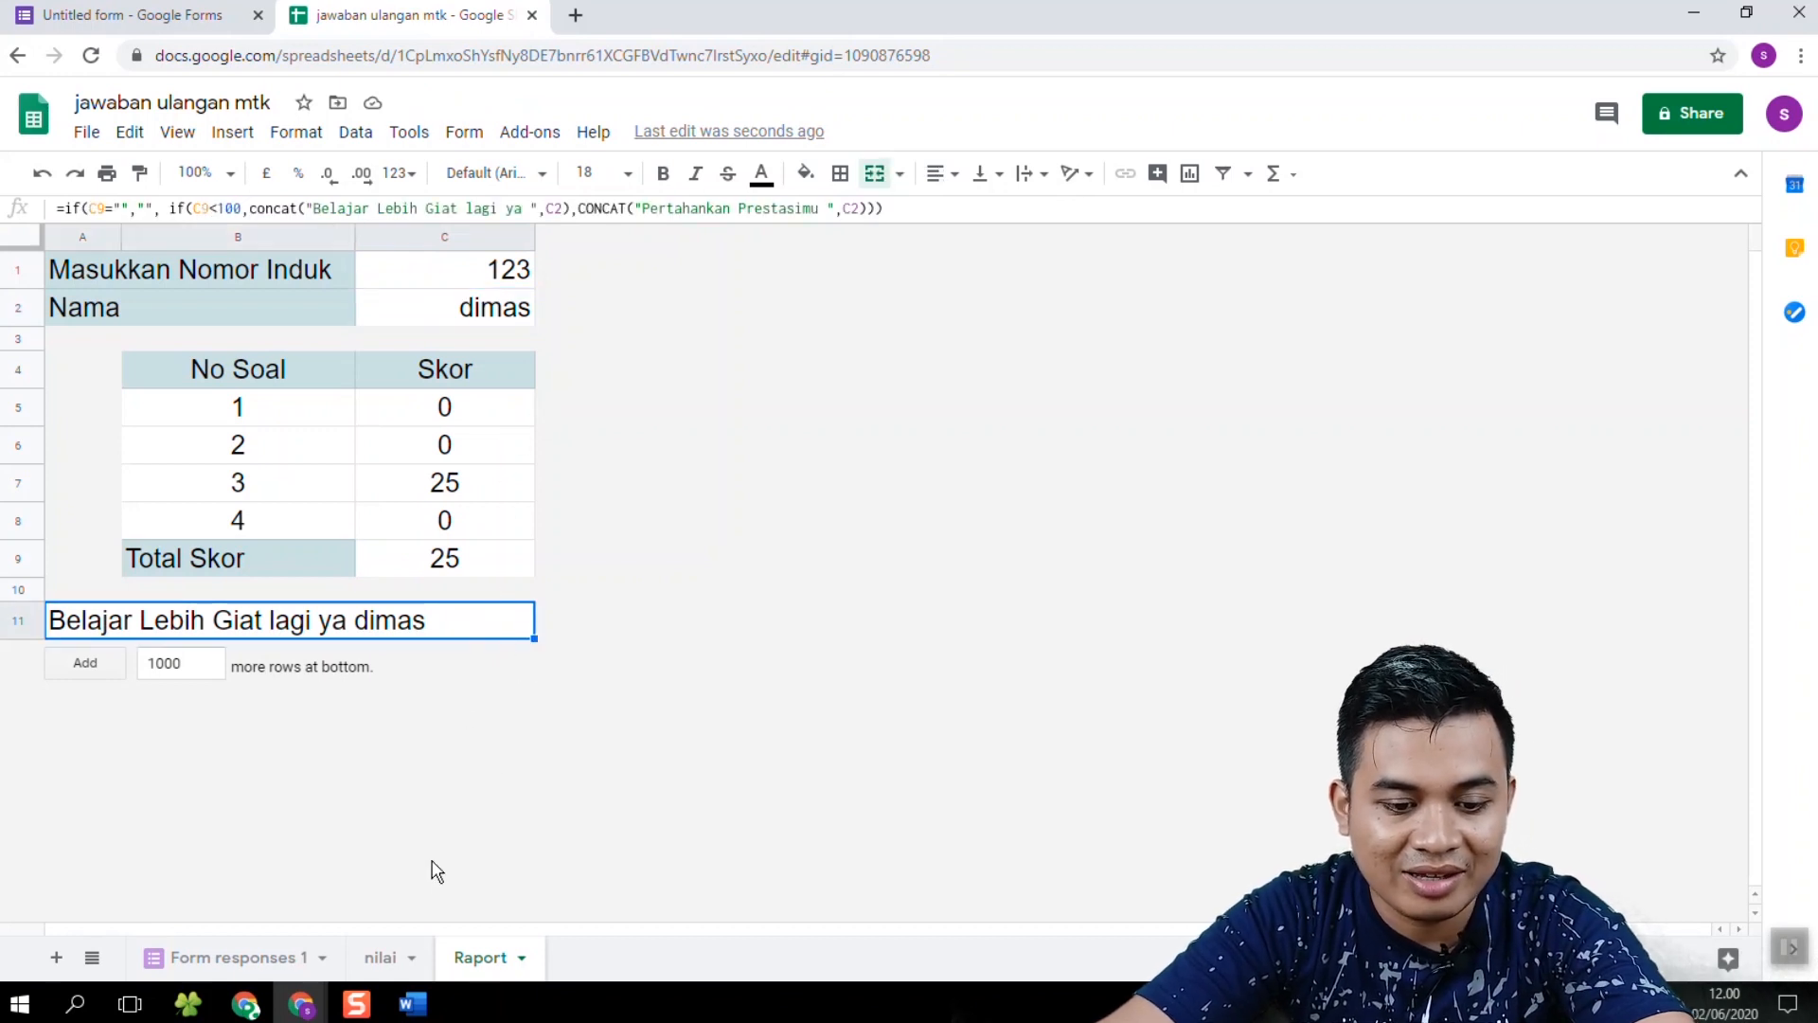
Step: Review the student scores on the nilai sheet against the Raport sheet, and highlight the Raport sheet's web address
left_click(384, 958)
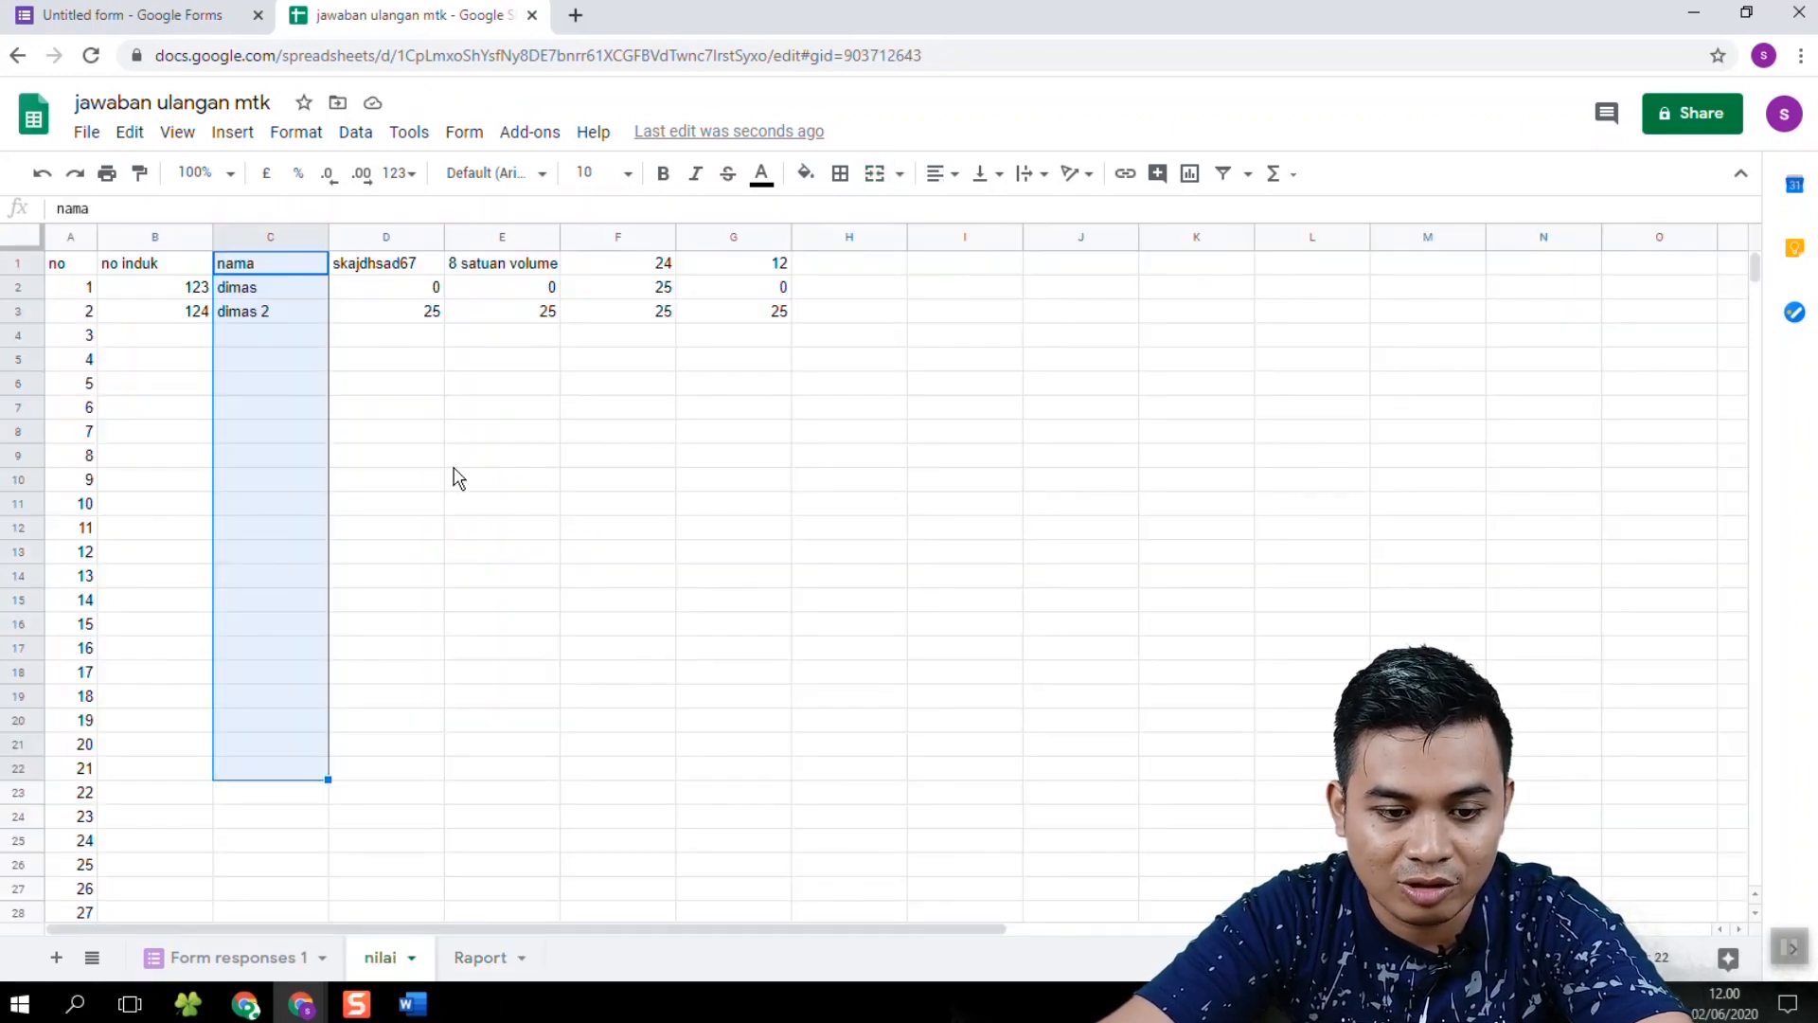
left_click(611, 592)
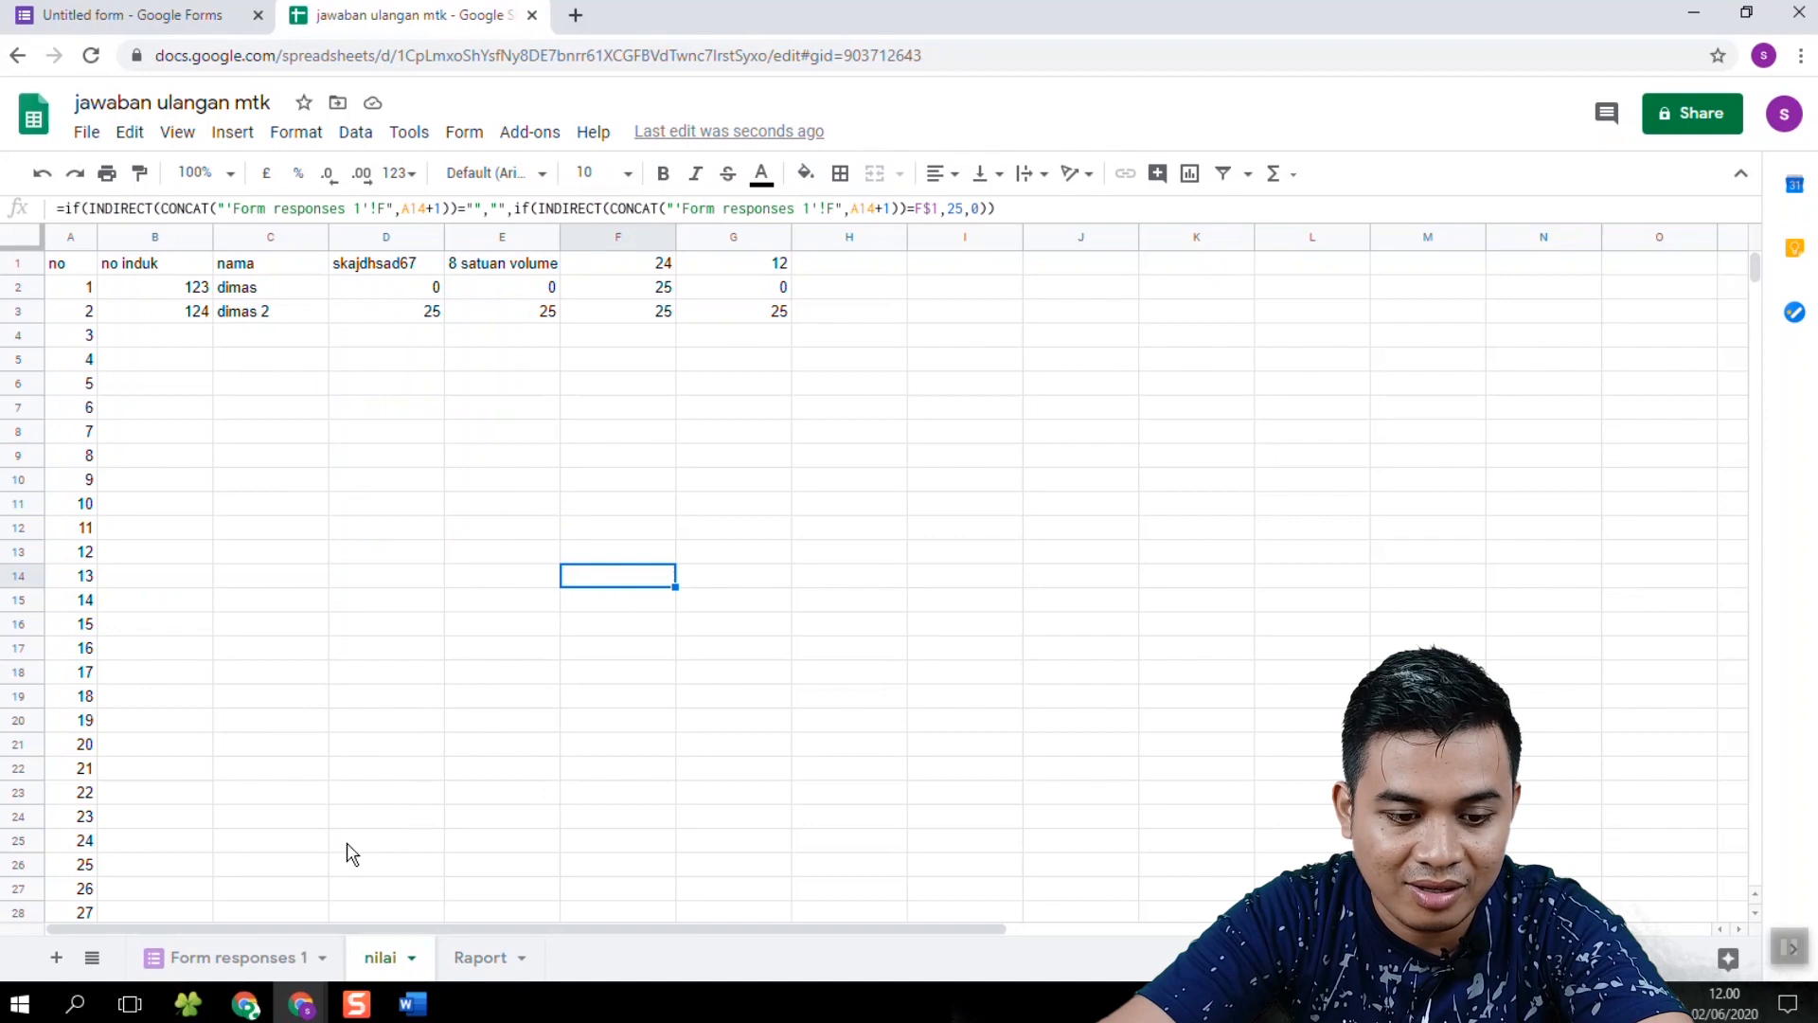
left_click(477, 956)
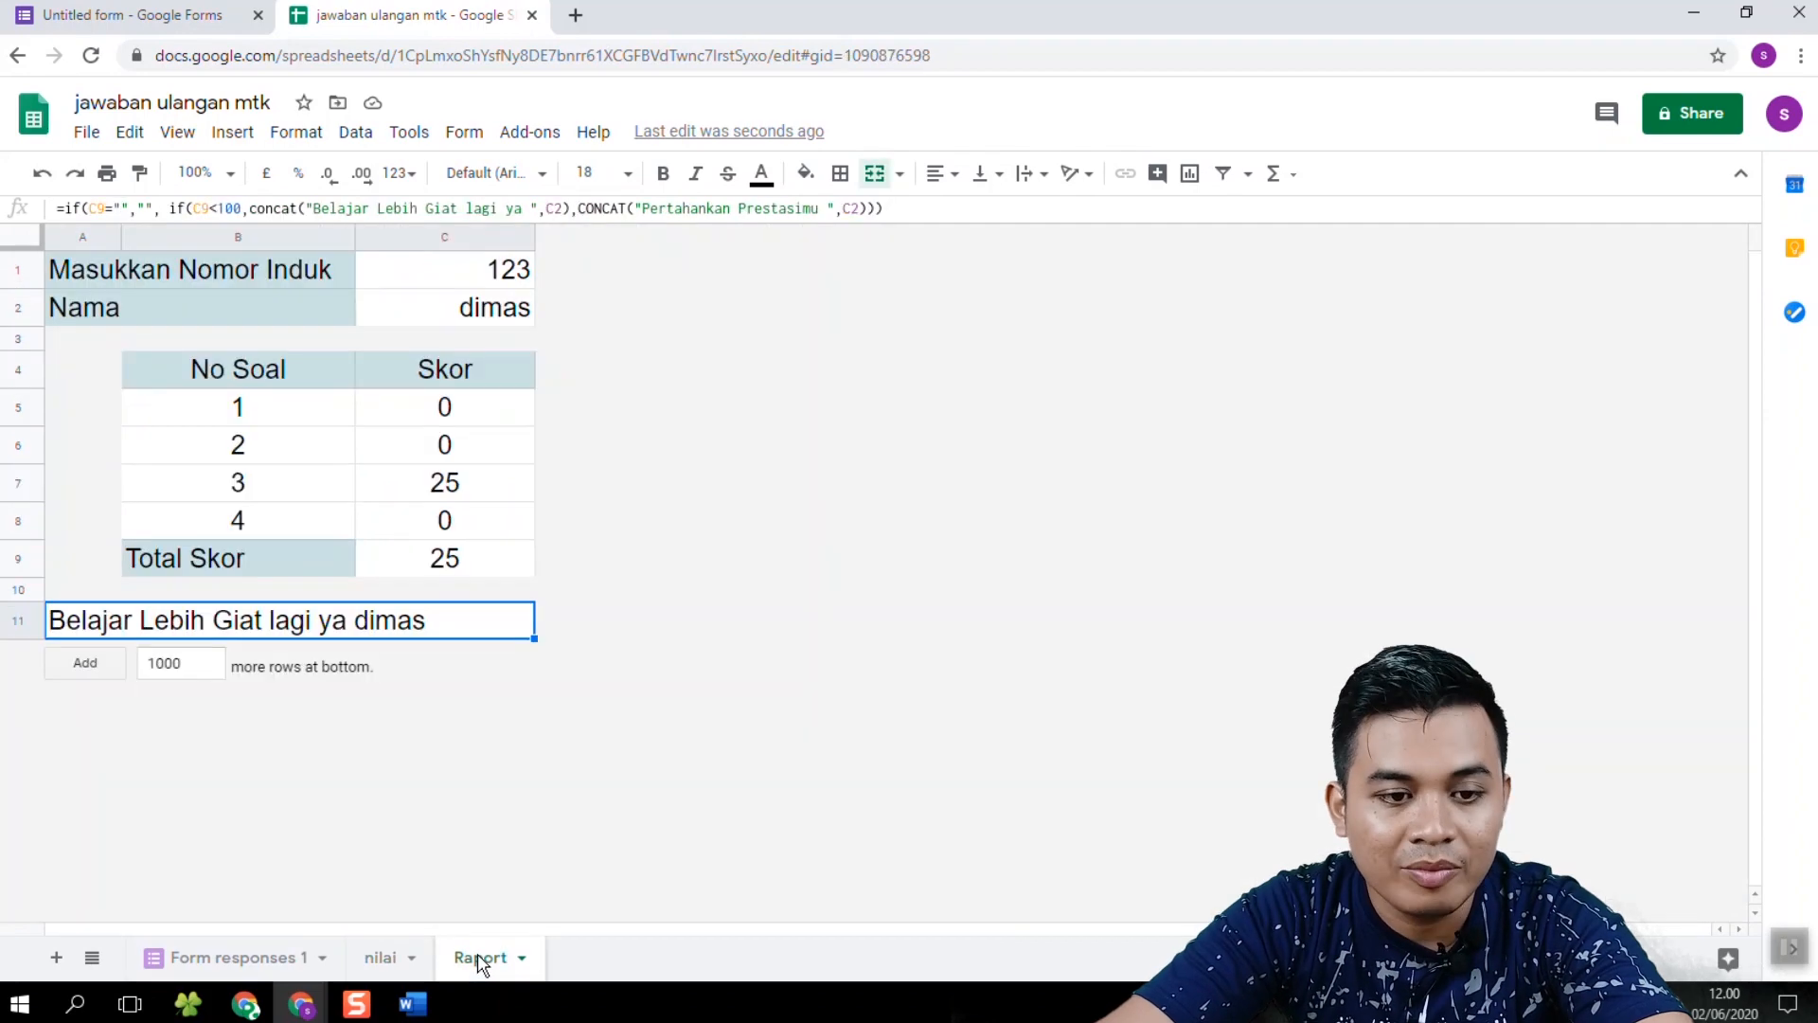
left_click(580, 59)
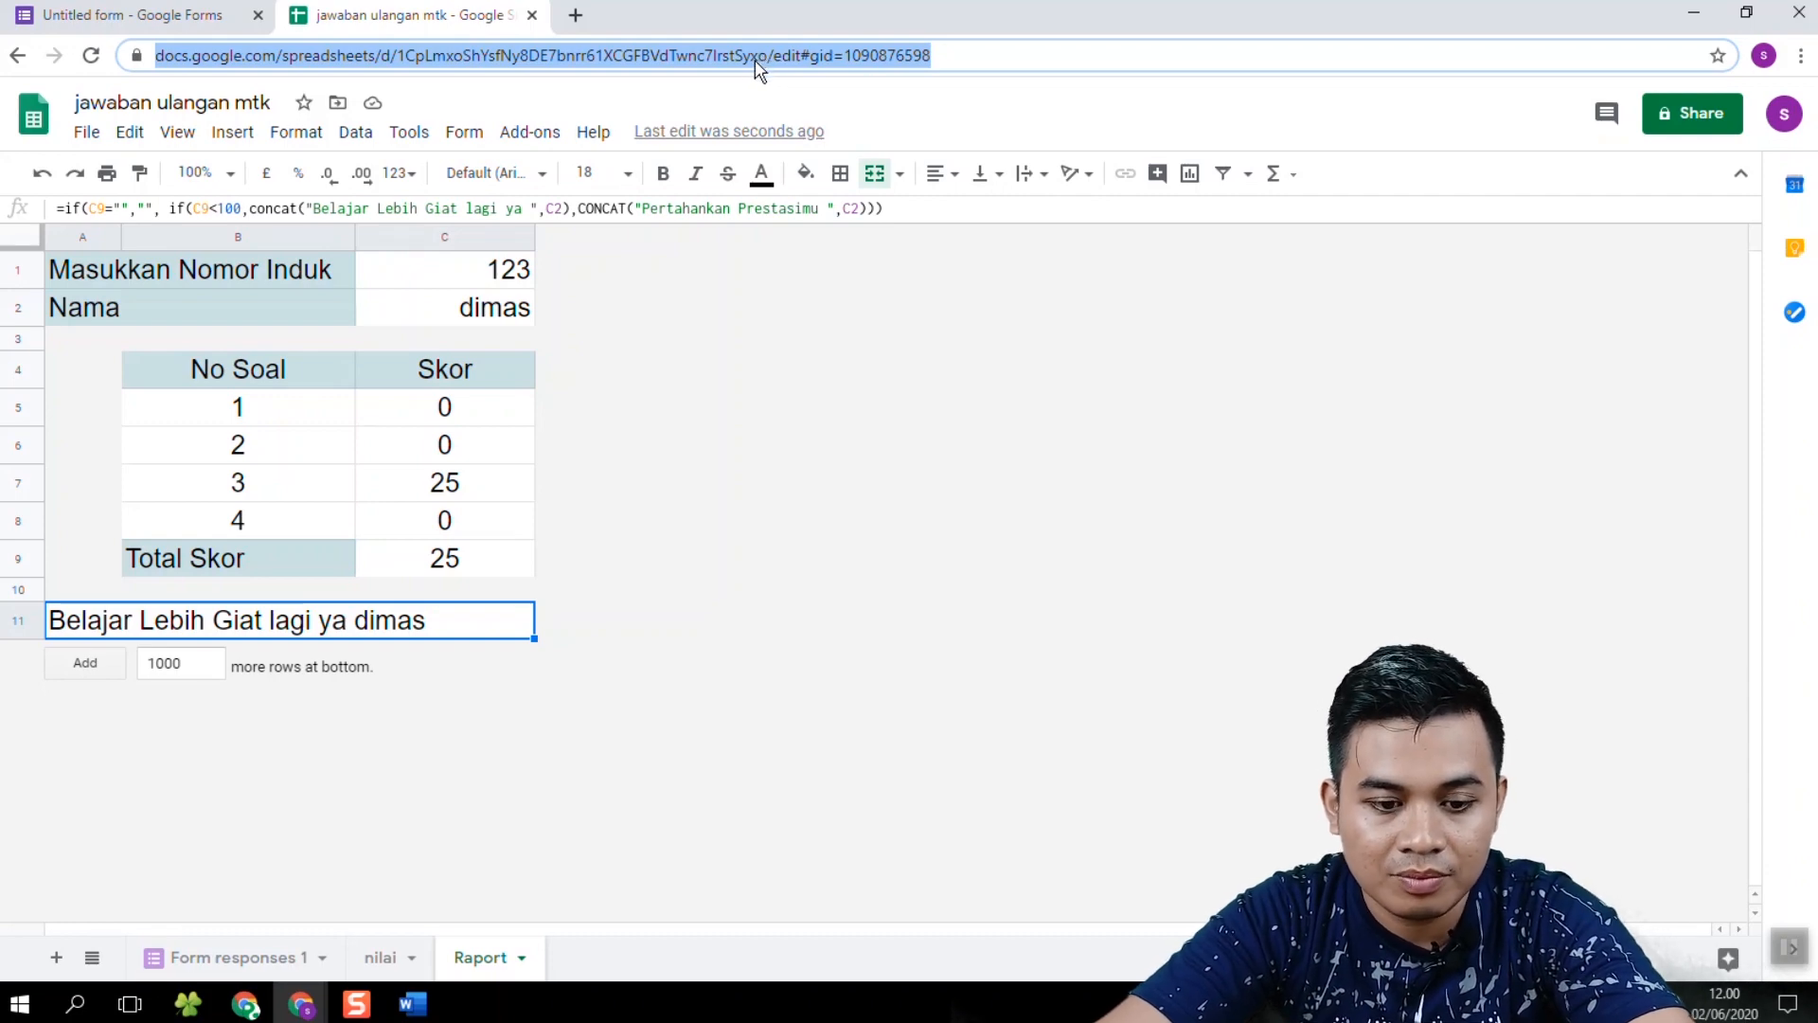
left_click(382, 959)
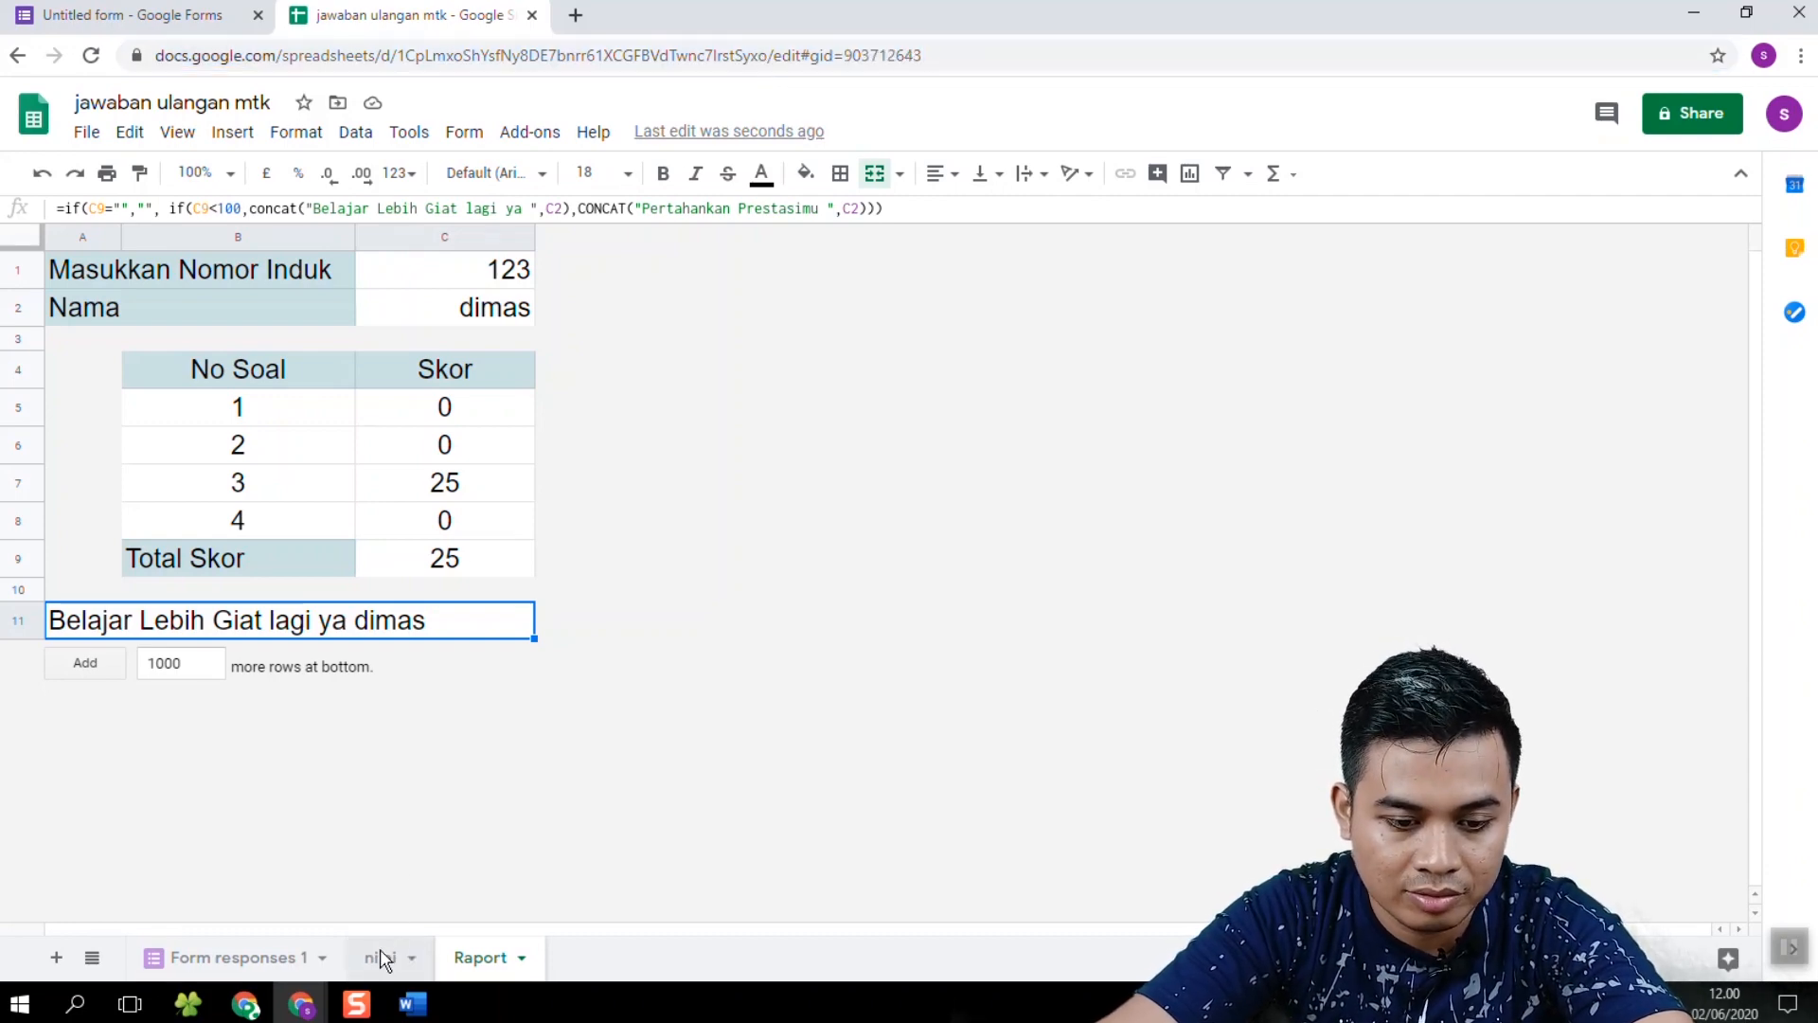
Step: Hide the nilai sheet and the Form responses 1 sheet, leaving only Raport on display
left_click(383, 960)
right_click(381, 959)
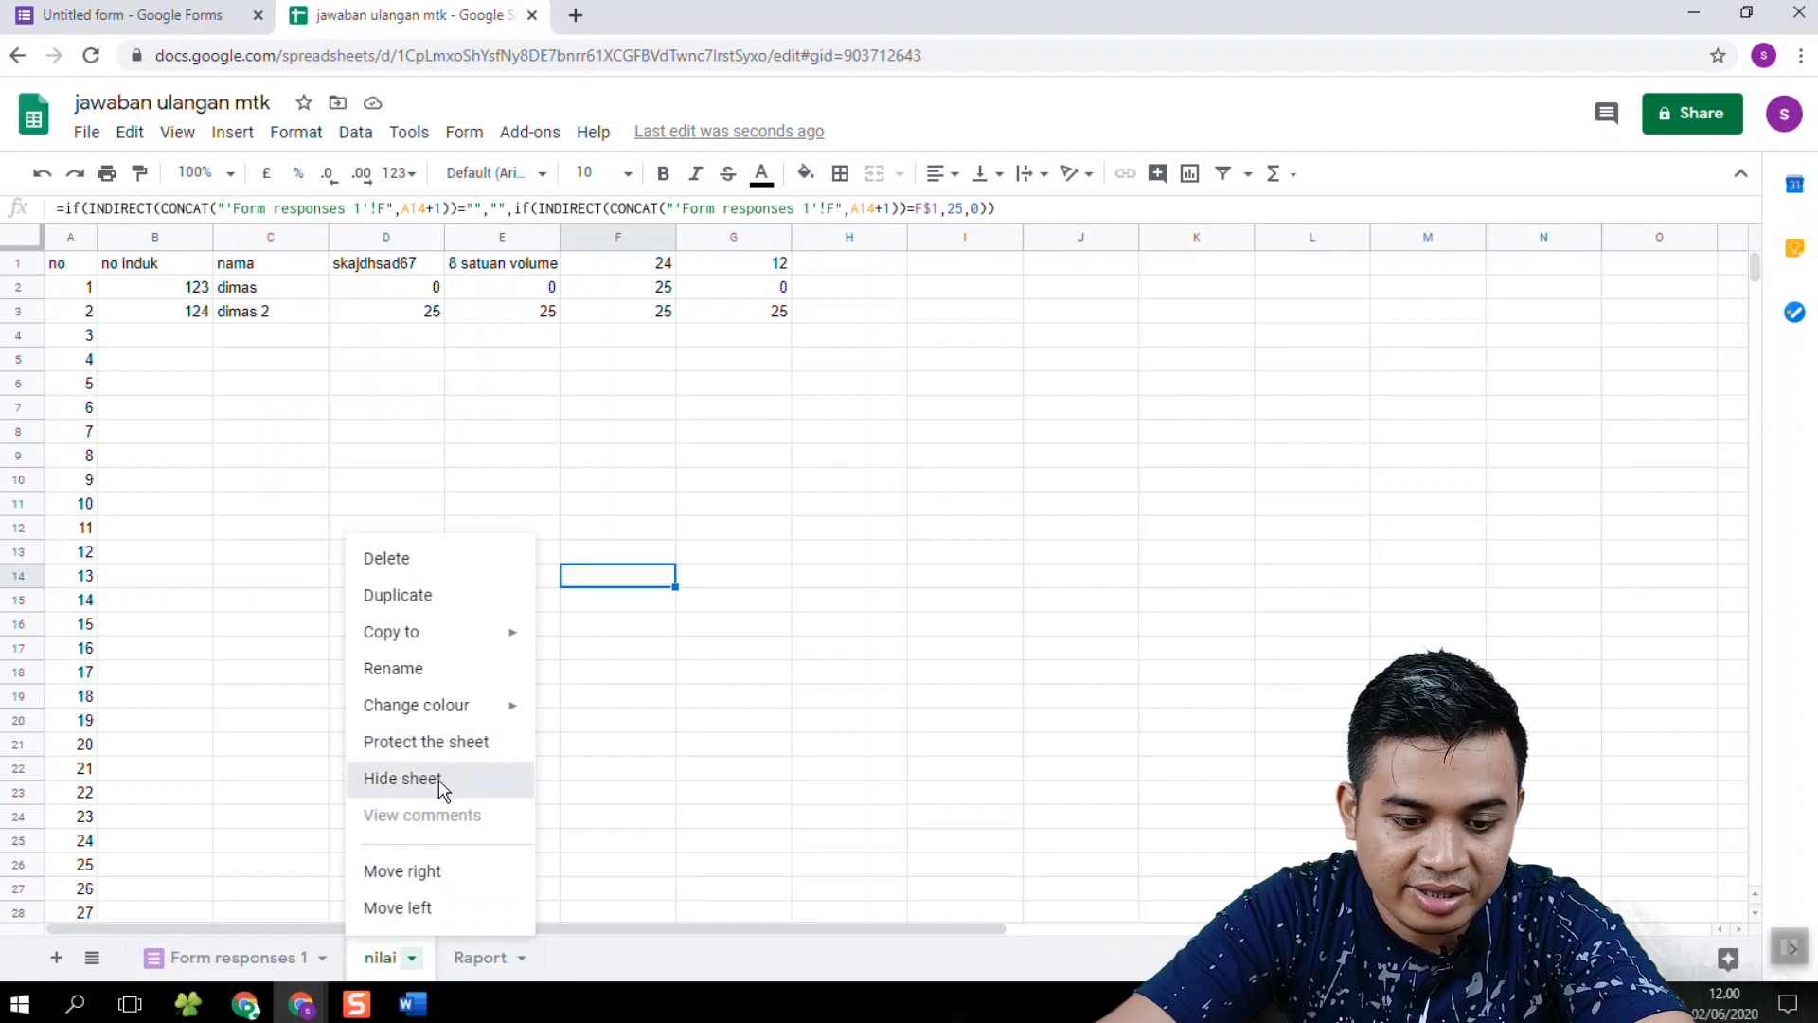
left_click(408, 778)
right_click(275, 958)
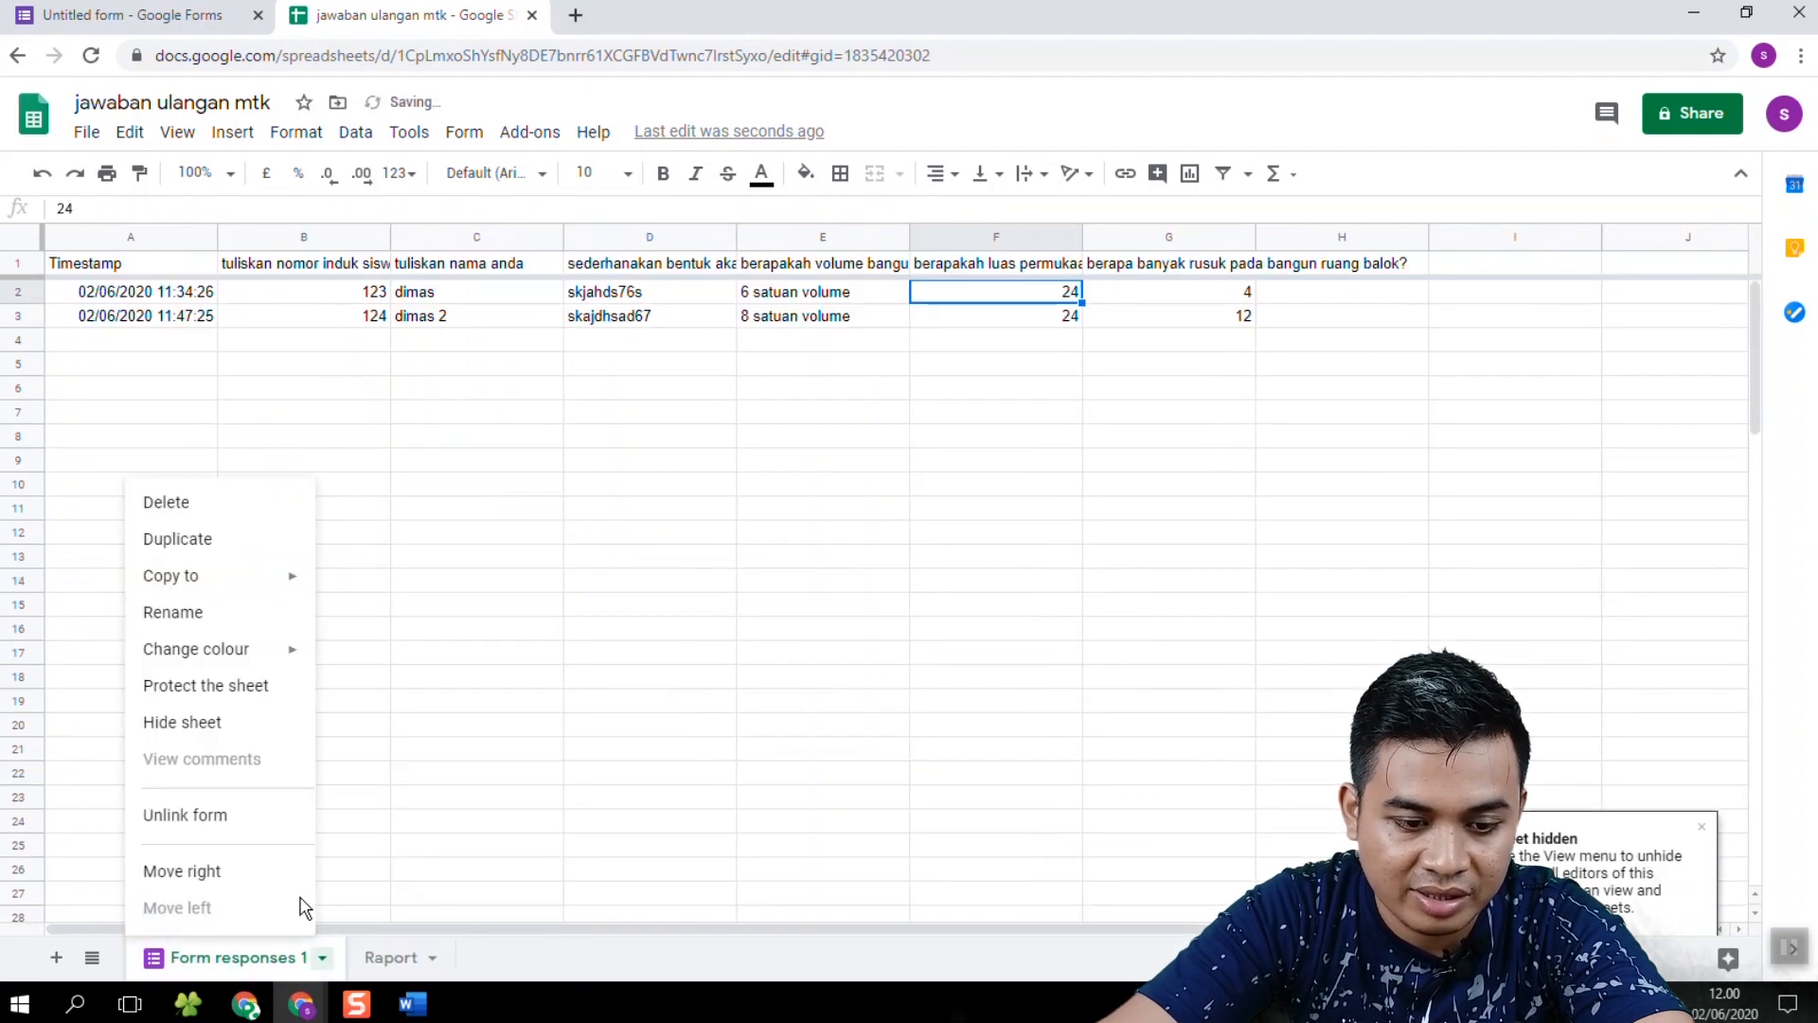
left_click(253, 729)
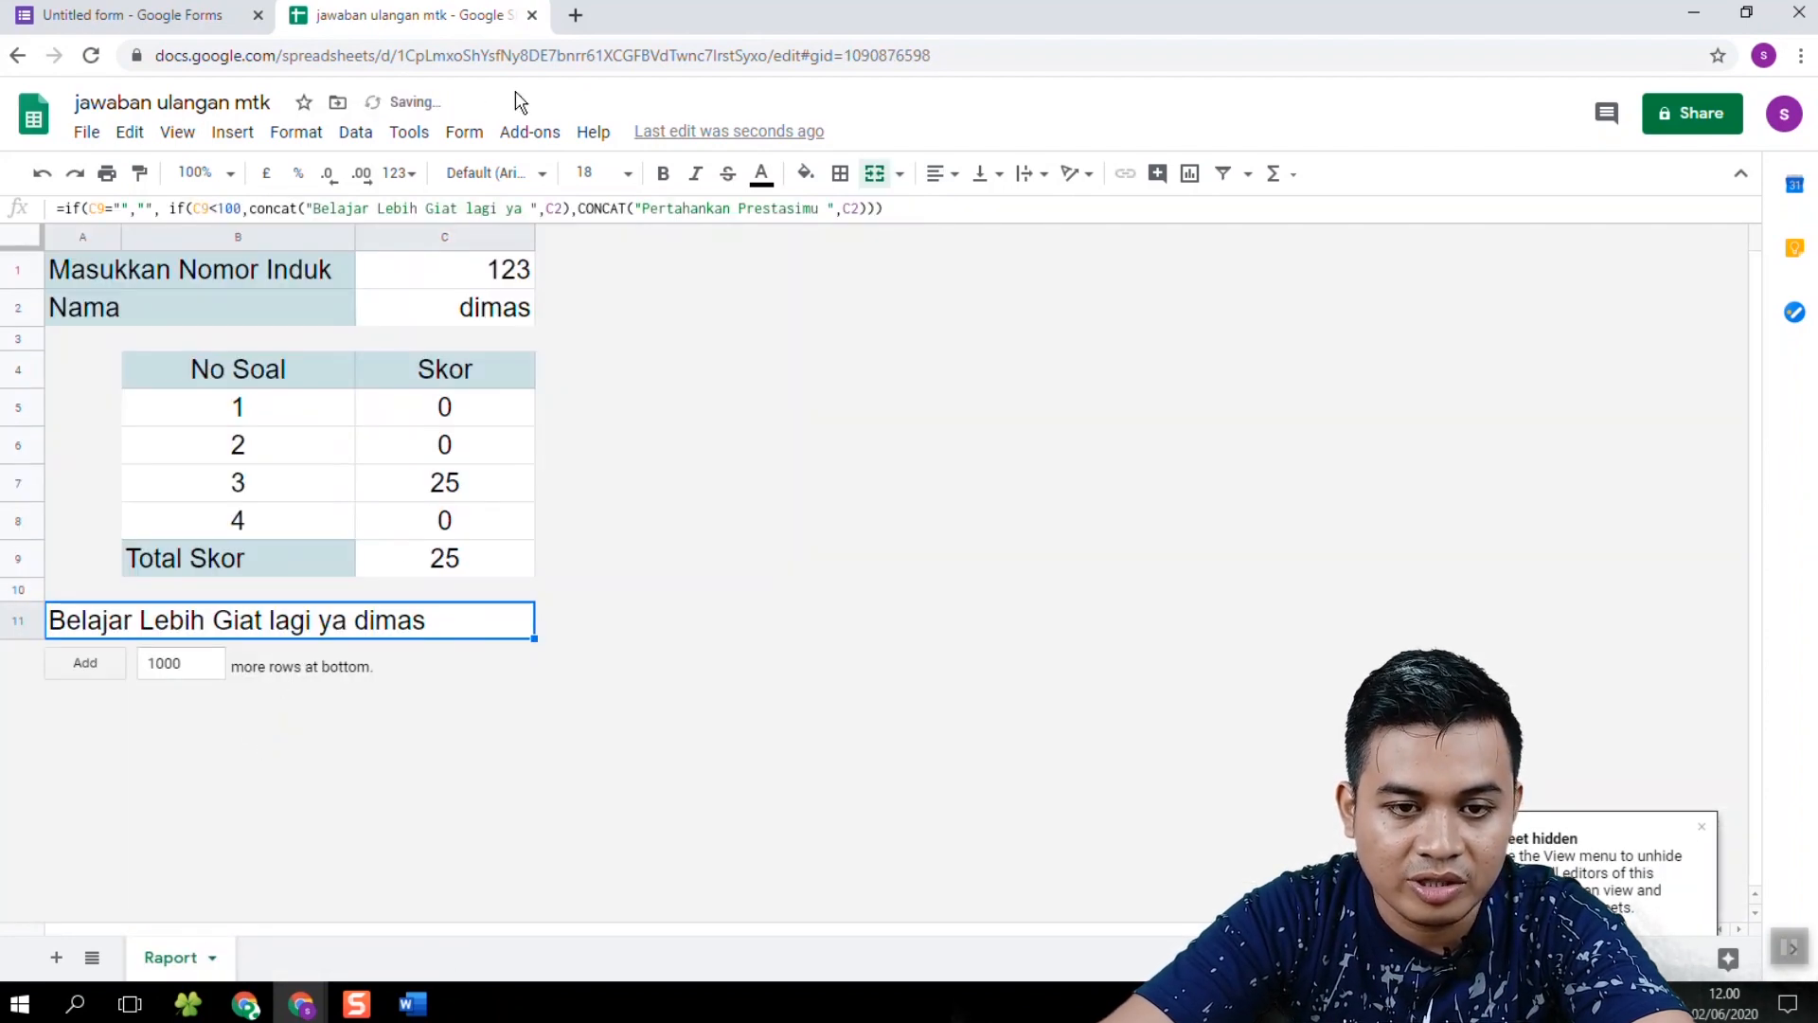
Step: Copy the Raport sheet's web address and try to open it in a new tab of the incognito window
left_click(548, 57)
key("ctrl+c")
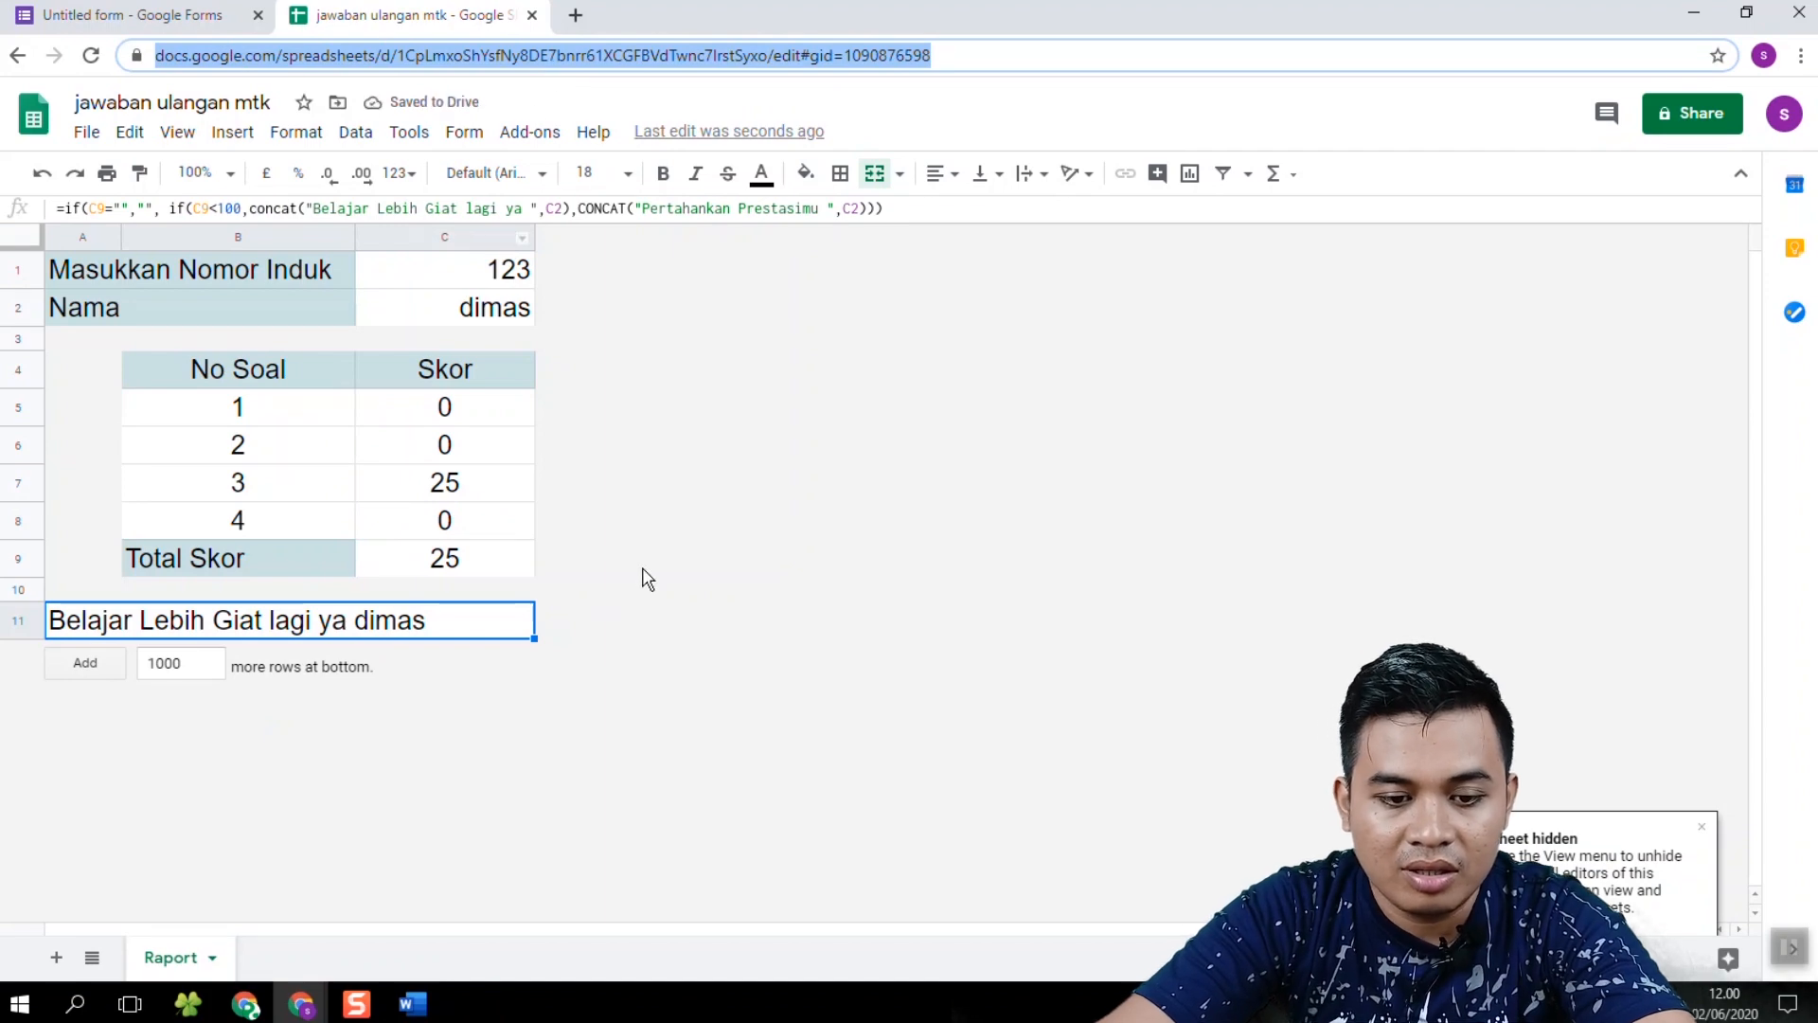
left_click(445, 559)
mouse_move(314, 1011)
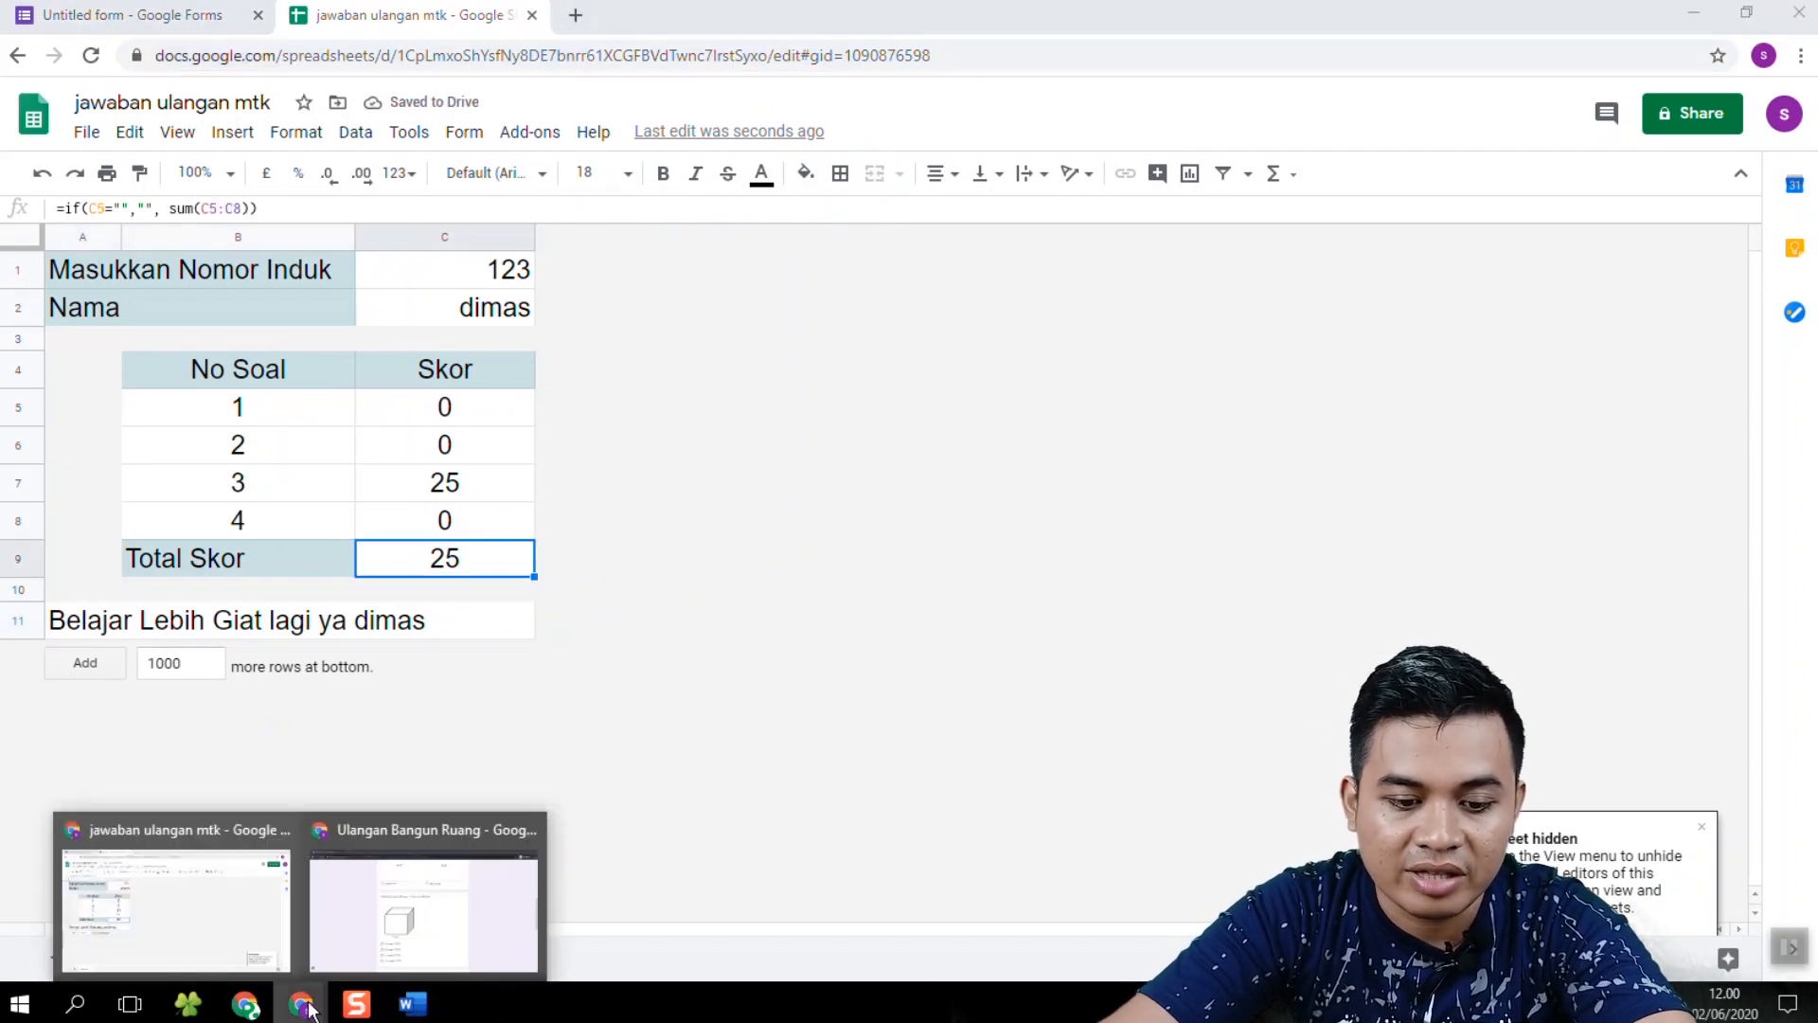
left_click(395, 912)
left_click(309, 19)
key("ctrl+v")
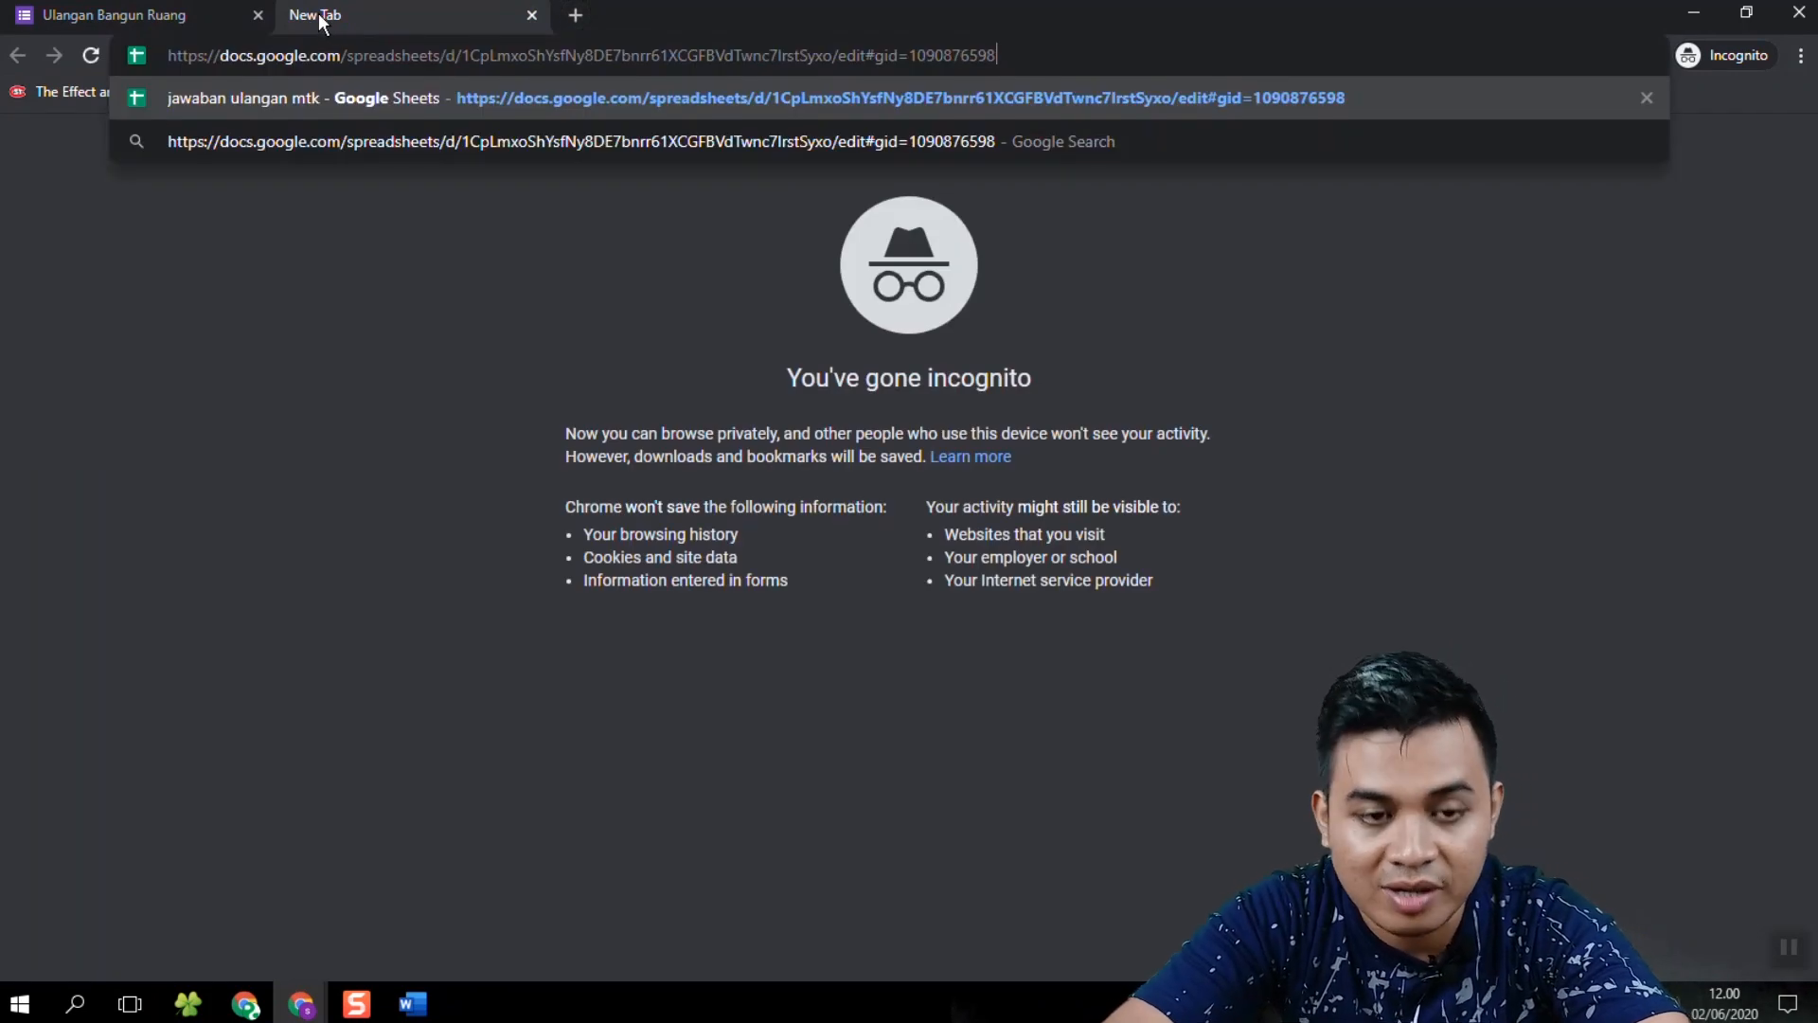
key("Return")
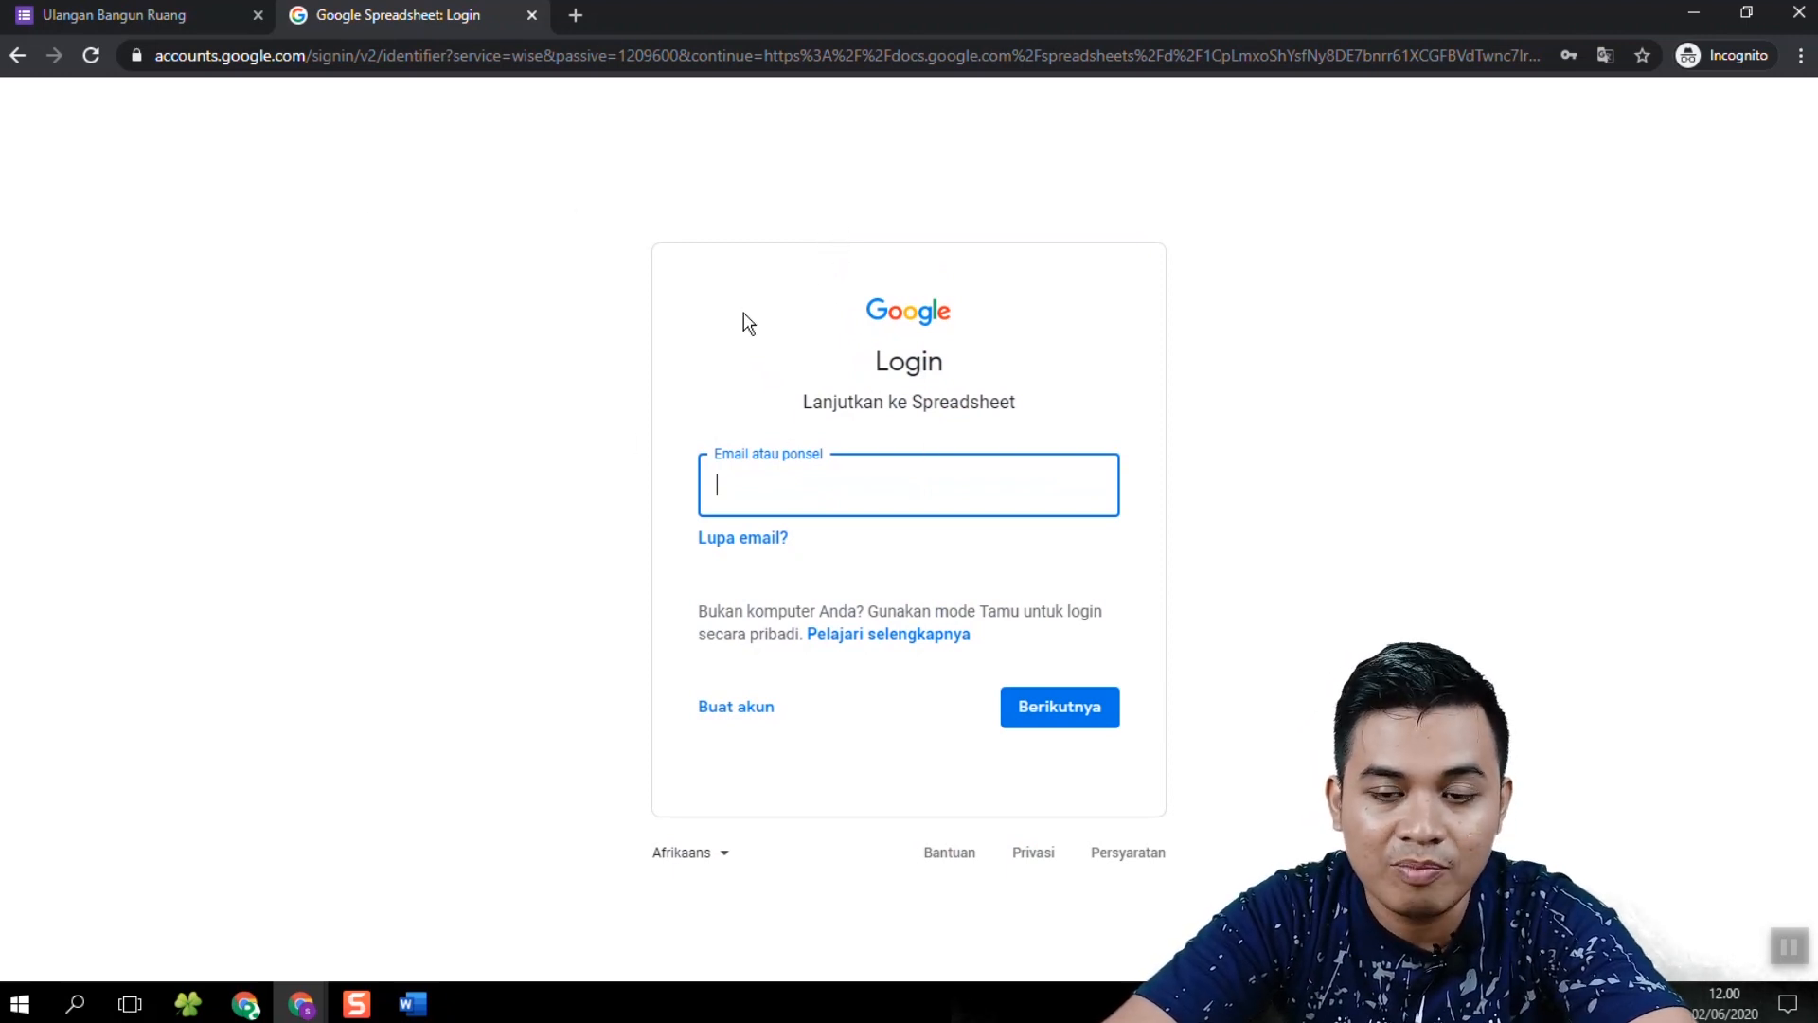
left_click(1694, 12)
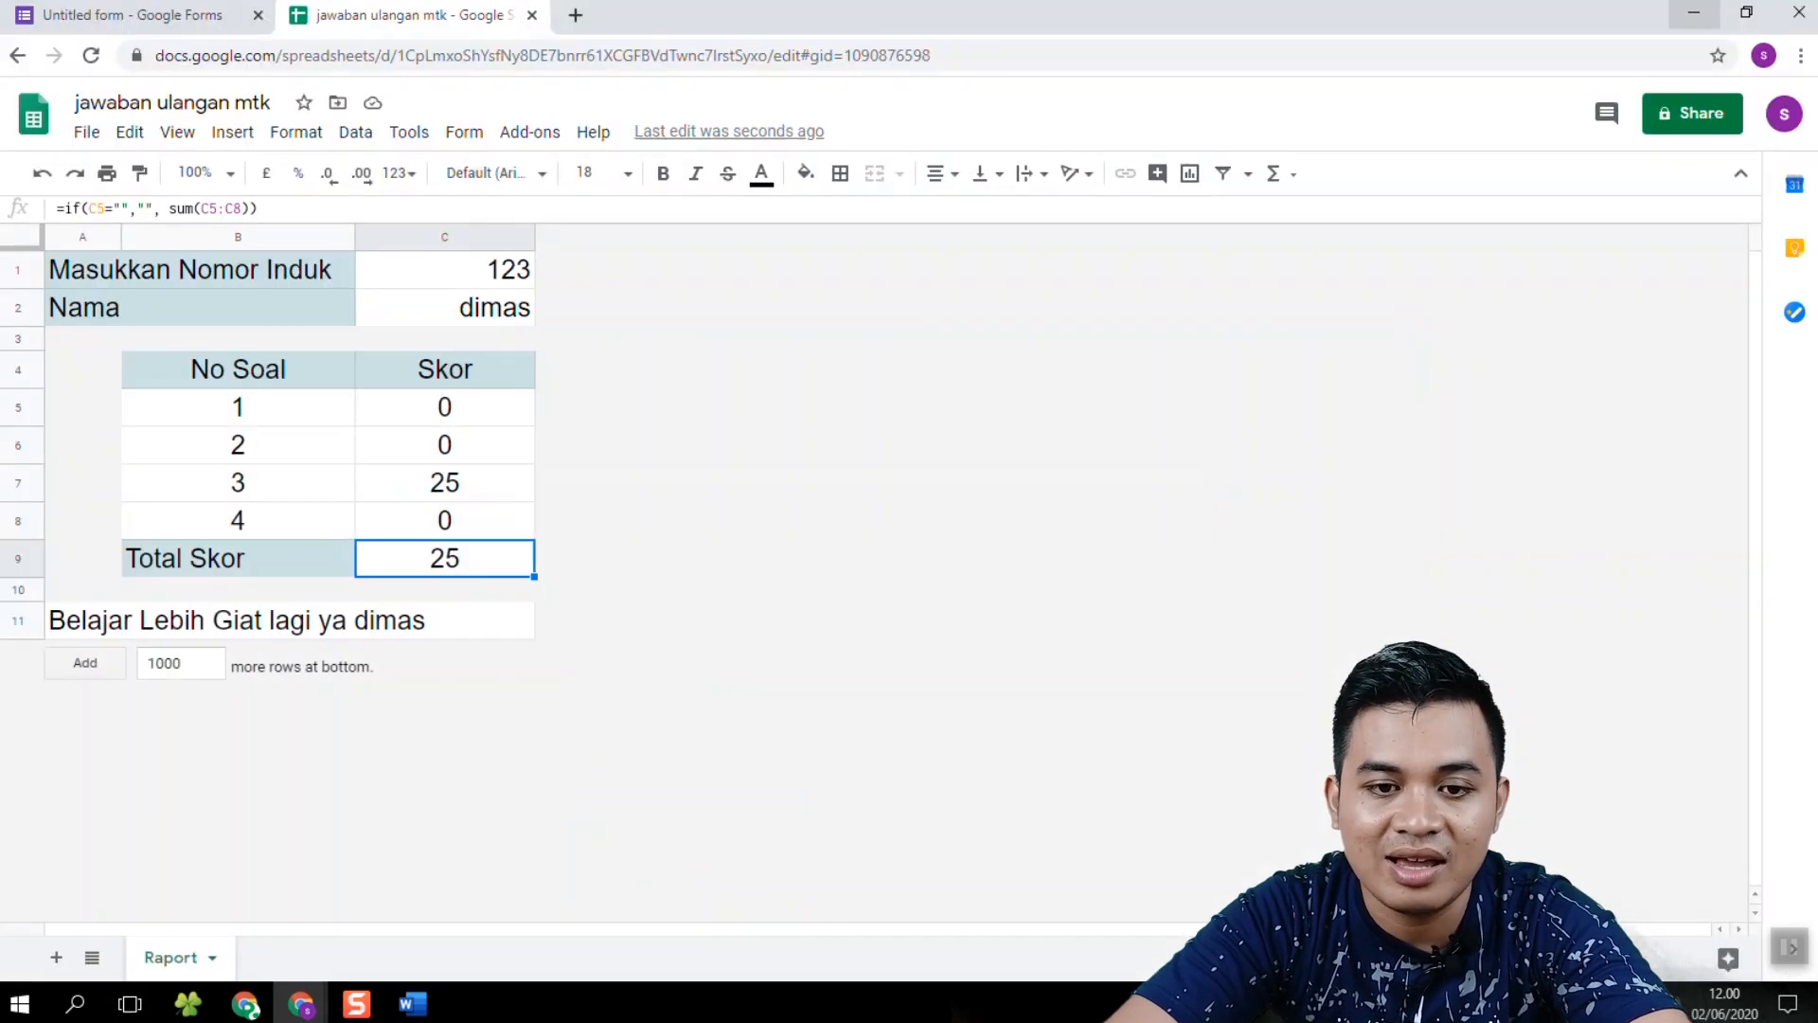
Step: Share the spreadsheet with anyone with the link and set the link role to Editor
left_click(87, 132)
mouse_move(296, 132)
left_click(1616, 337)
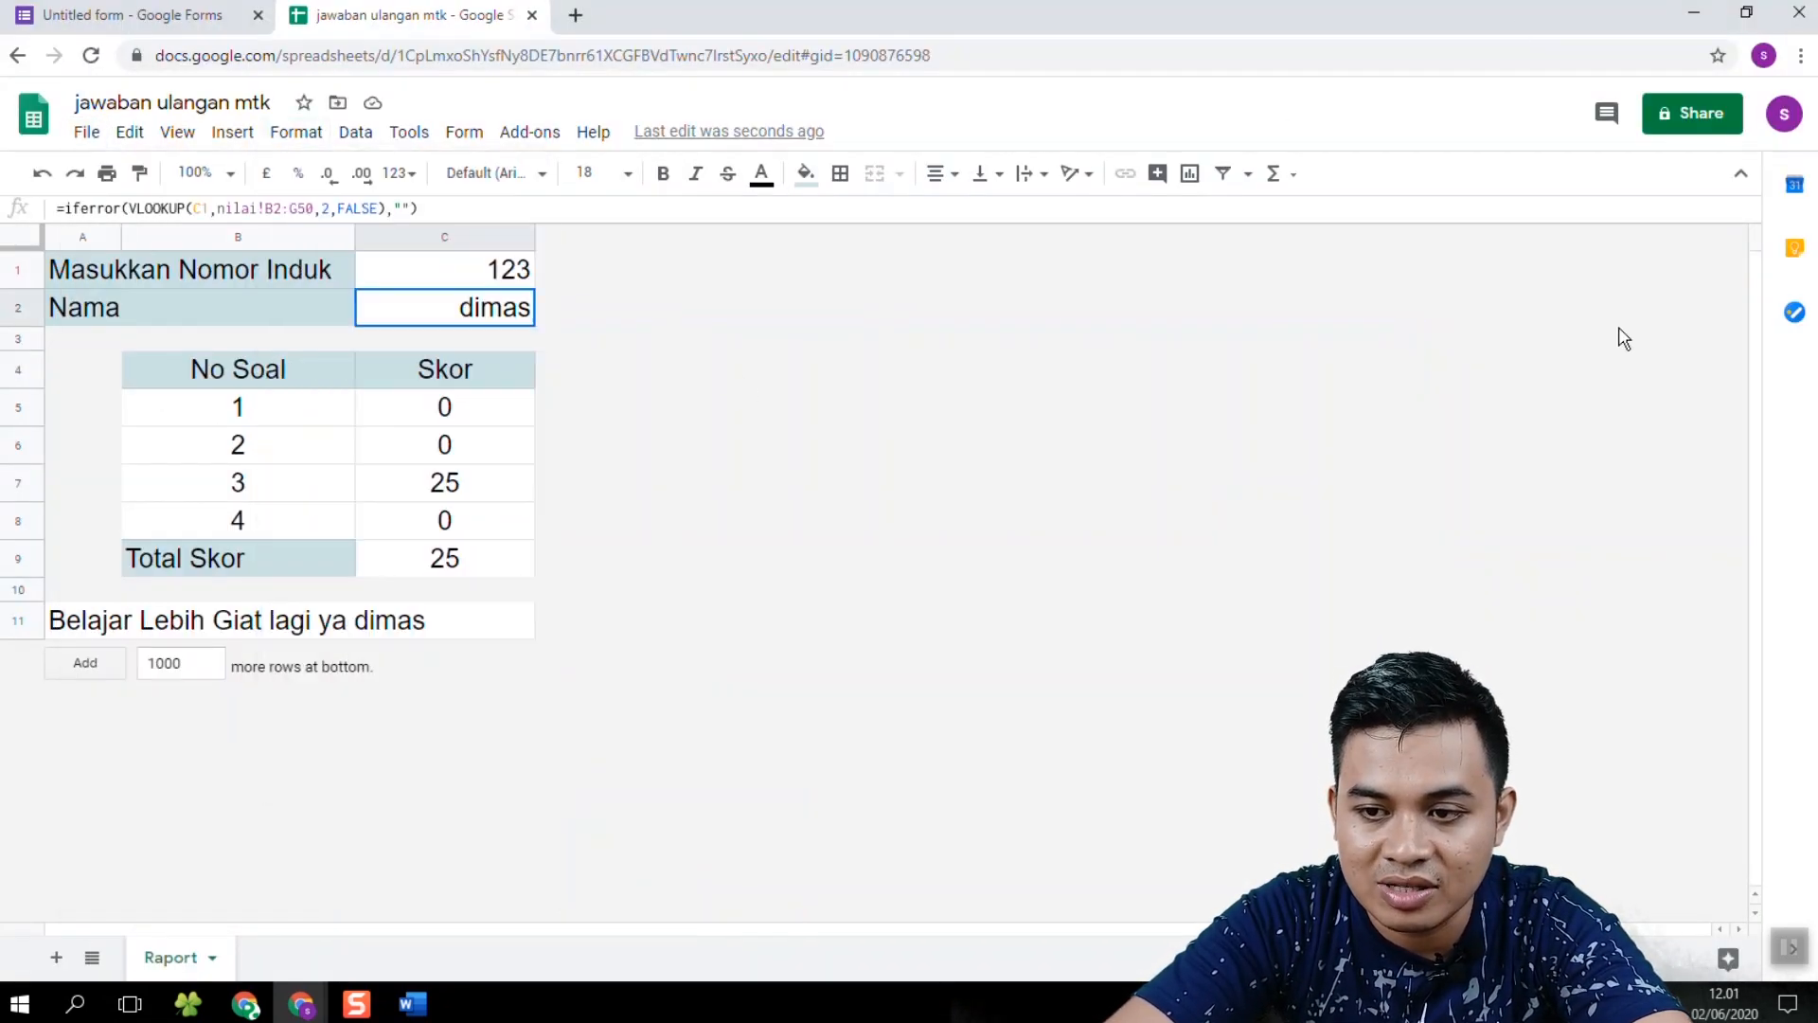
left_click(1696, 117)
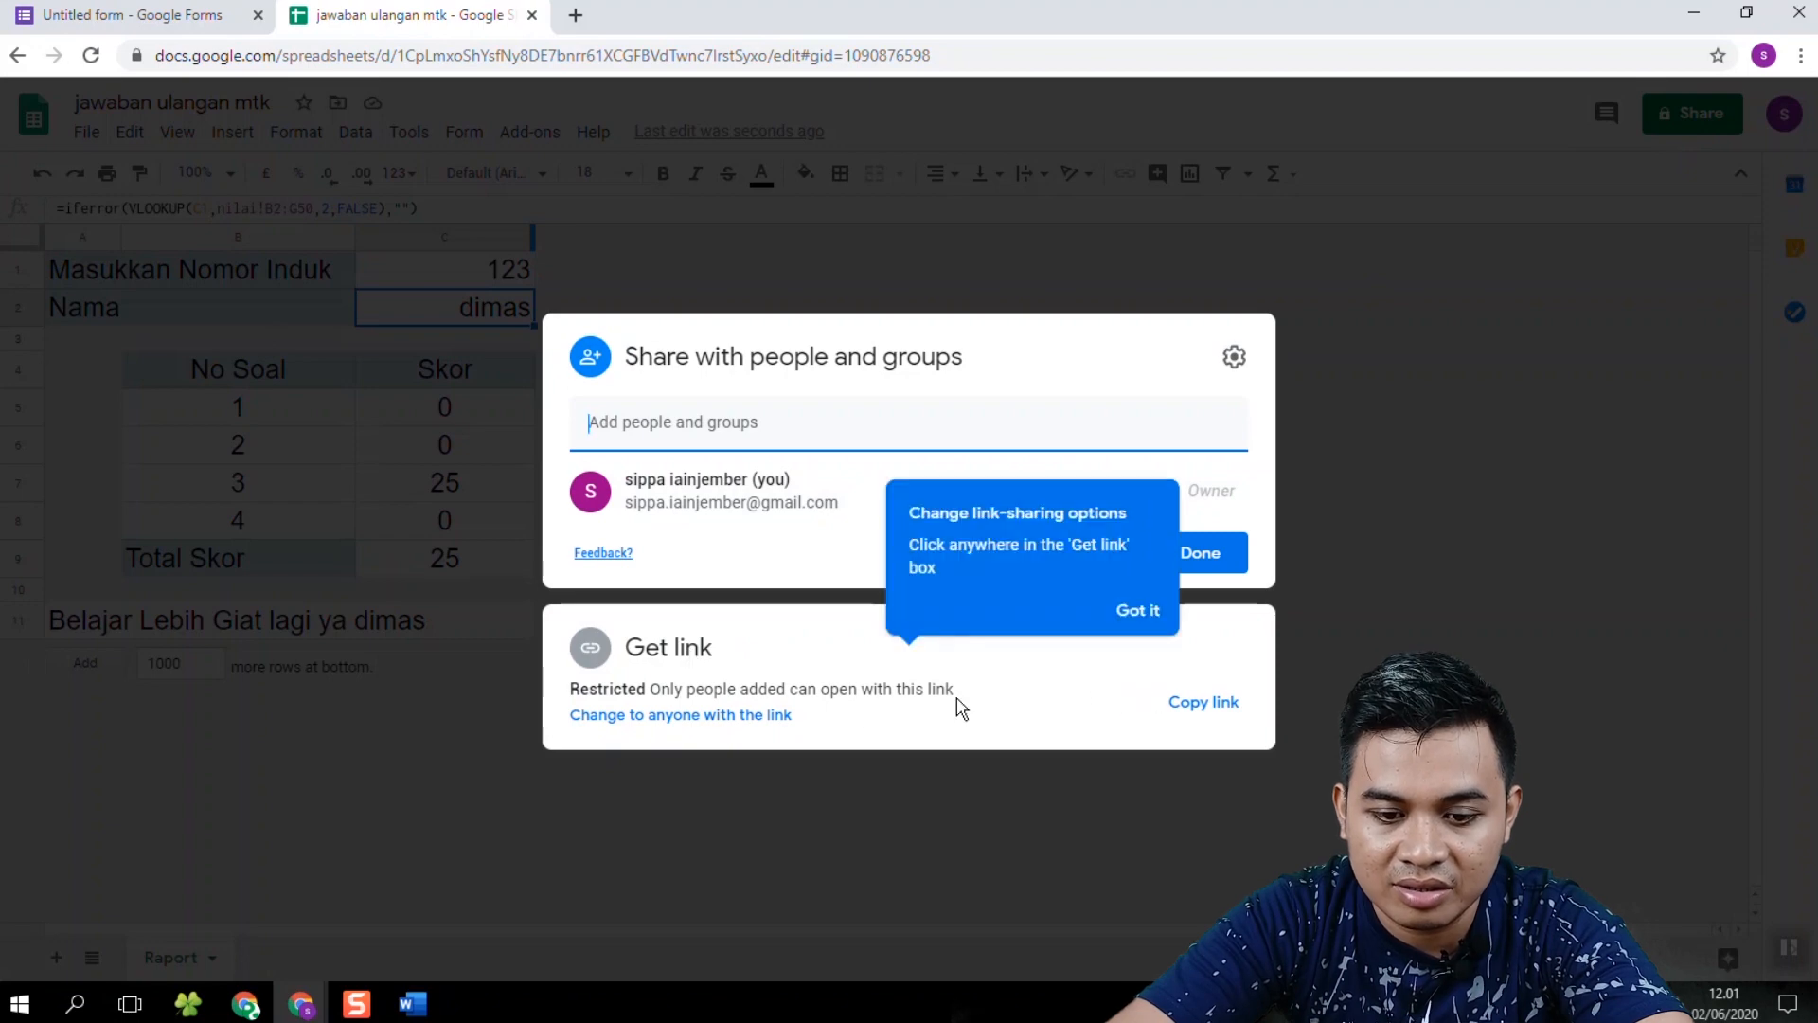
left_click(755, 719)
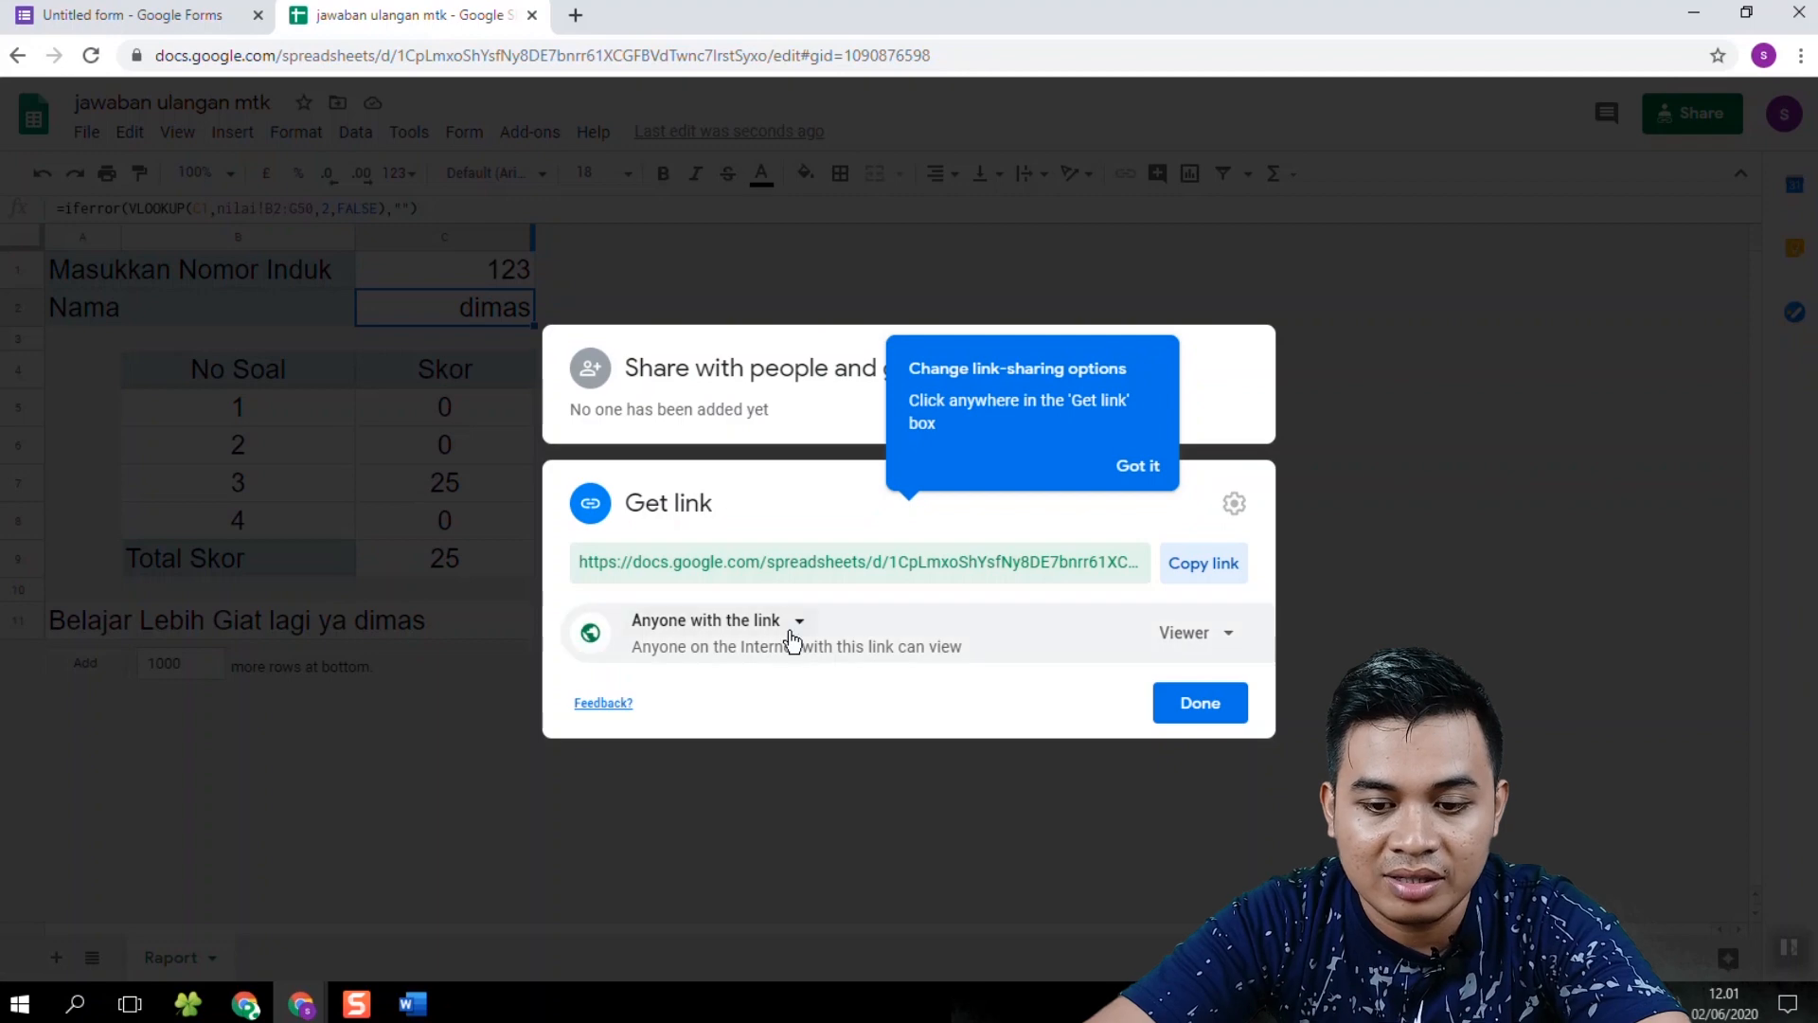
left_click(1199, 636)
left_click(1228, 803)
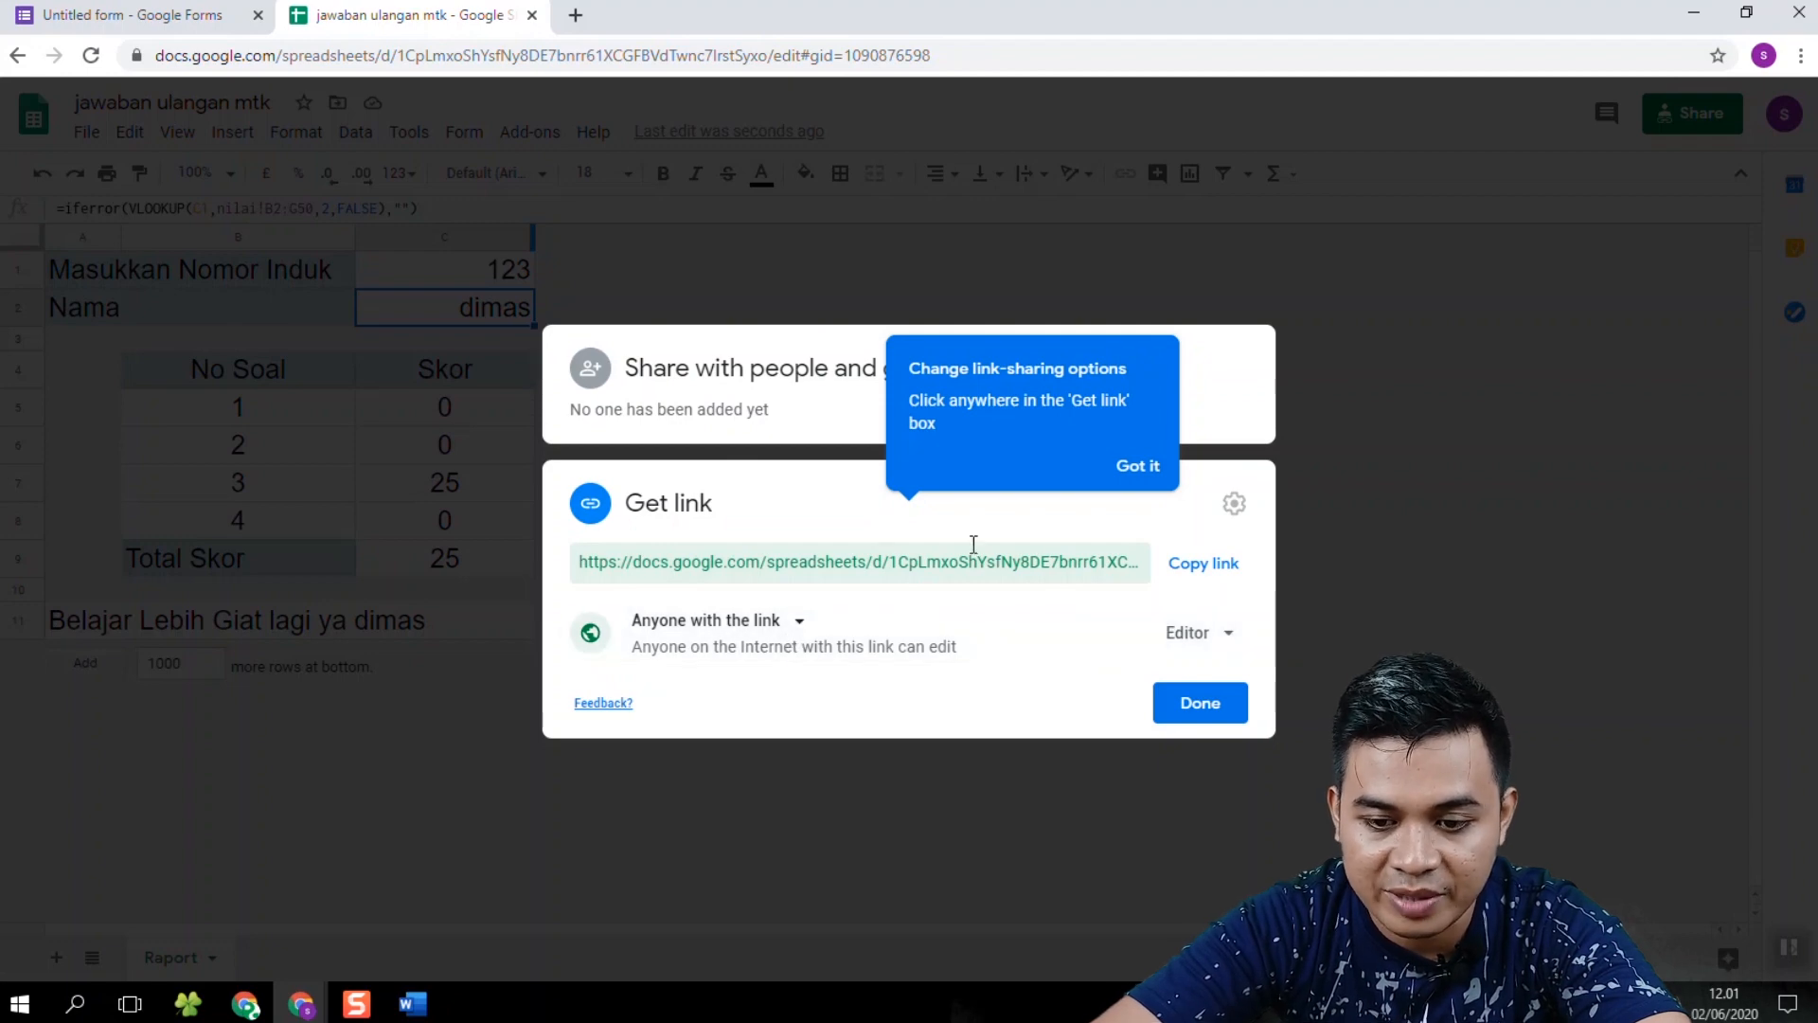
left_click(1199, 706)
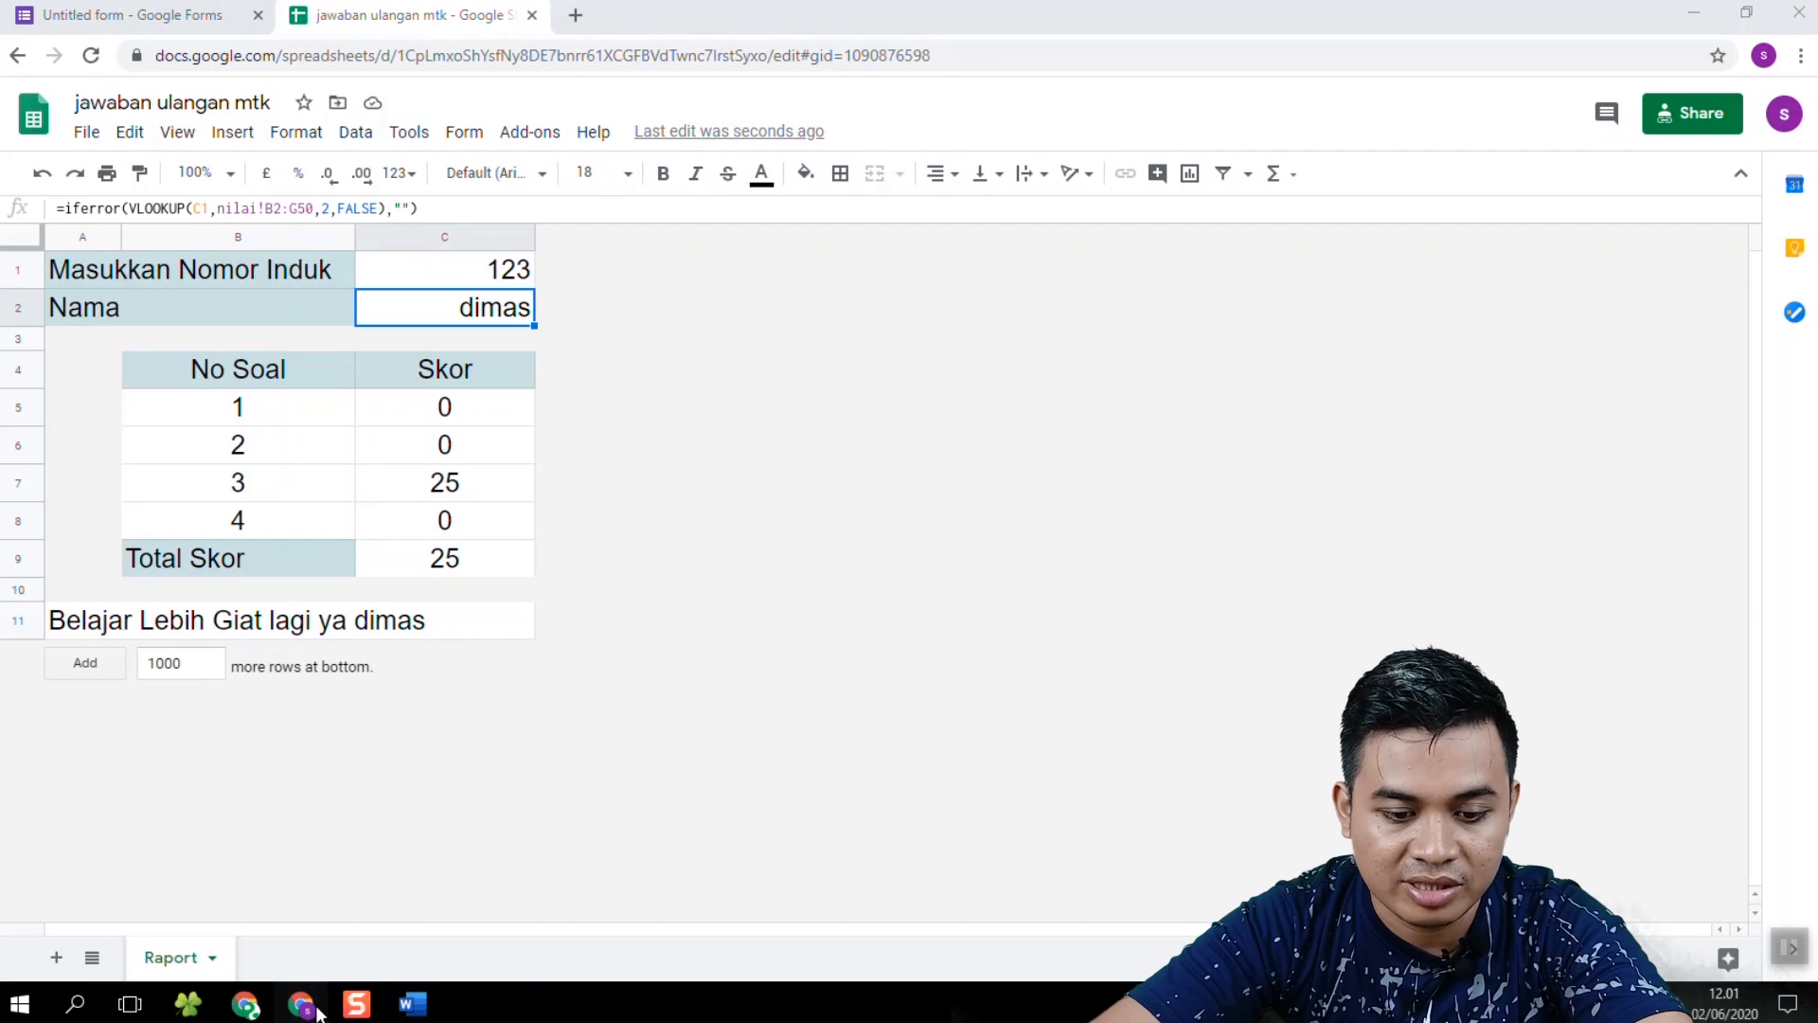
Step: Switch to the incognito window and load the copied spreadsheet address there
mouse_move(302, 1002)
left_click(438, 923)
left_click(500, 55)
key("ctrl+v")
key("Return")
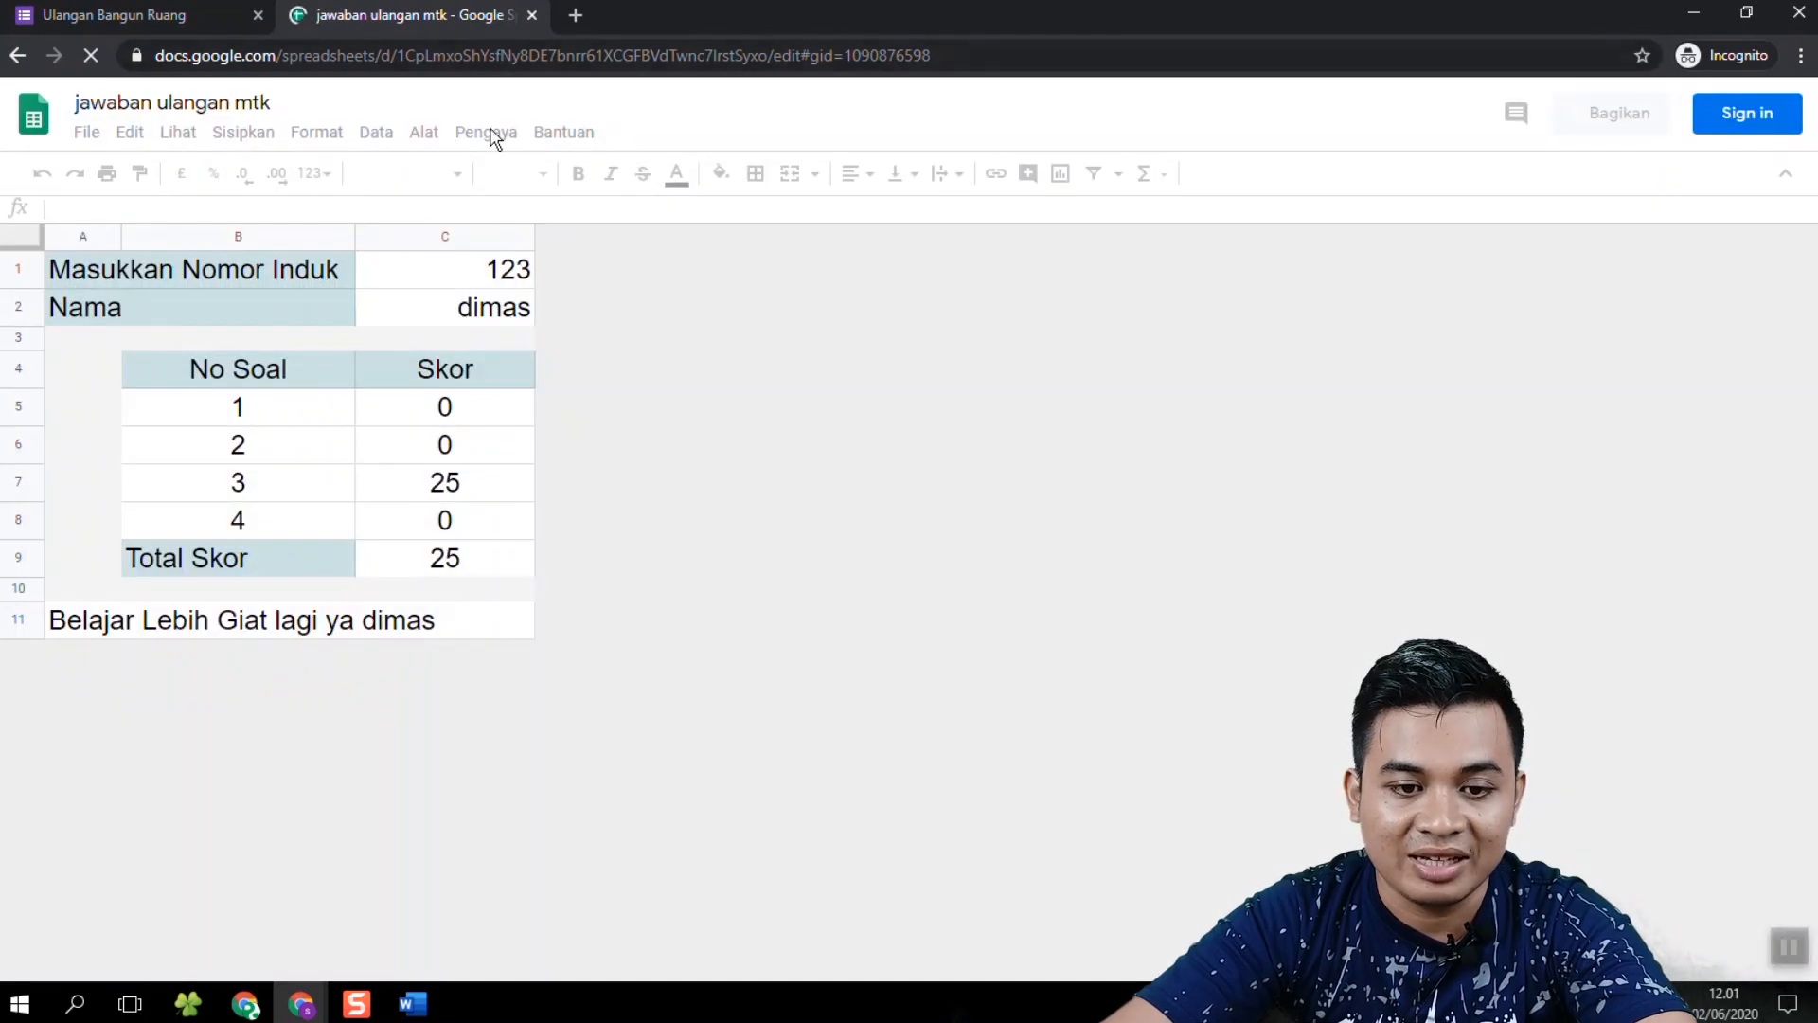
Step: Test the shared Raport sheet by entering the second student's number in C1
left_click(454, 275)
type("124")
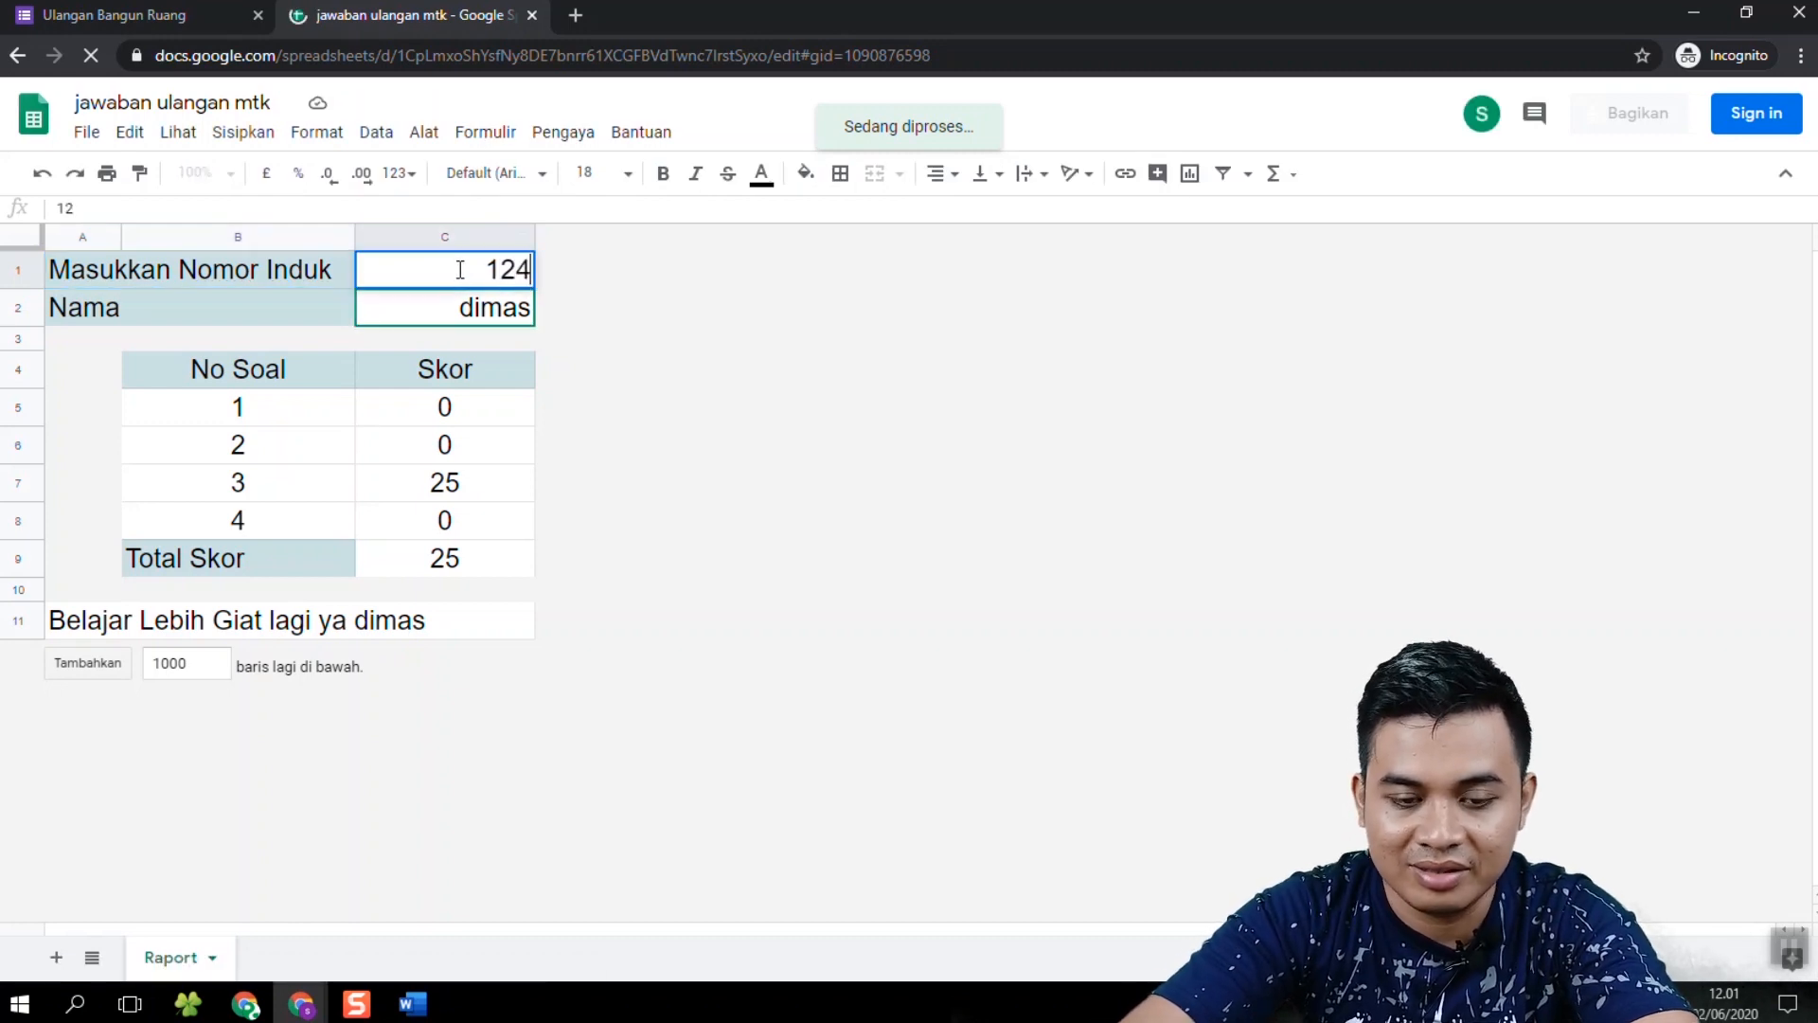
key("Return")
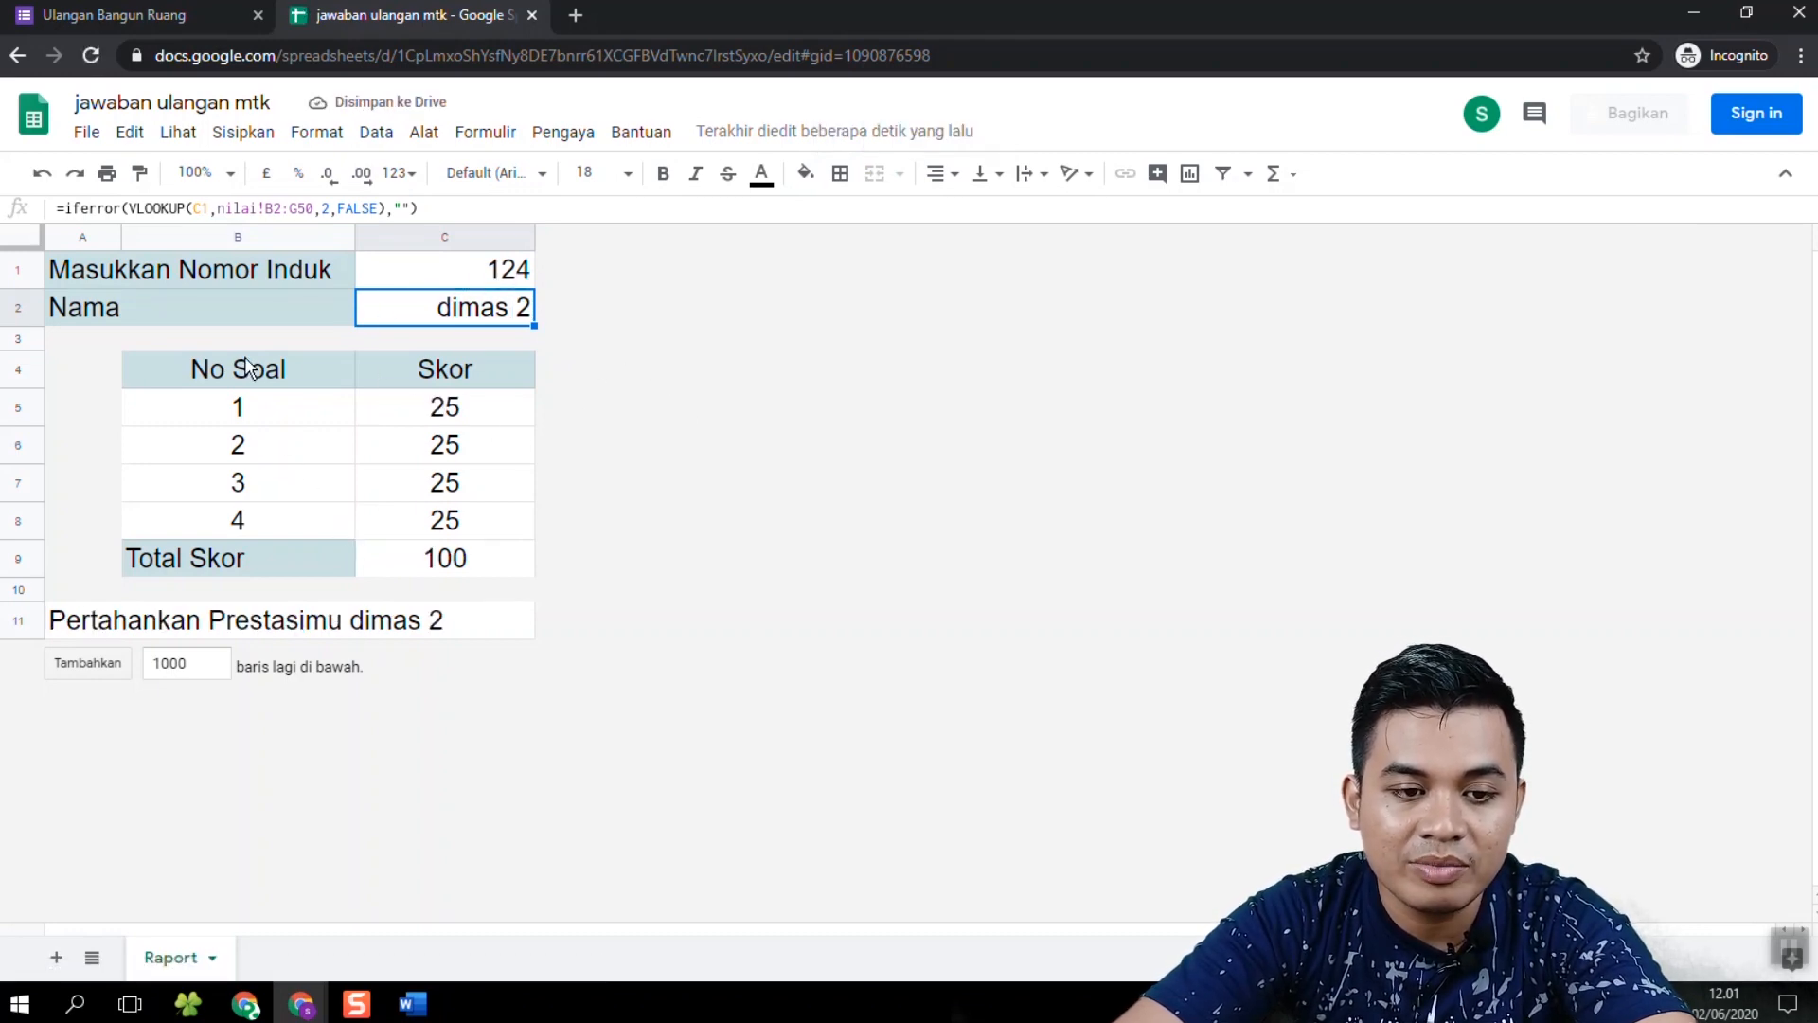
Step: Replace the No Soal heading in B4 with "test" to check whether link visitors can edit it
left_click(440, 275)
left_click(341, 368)
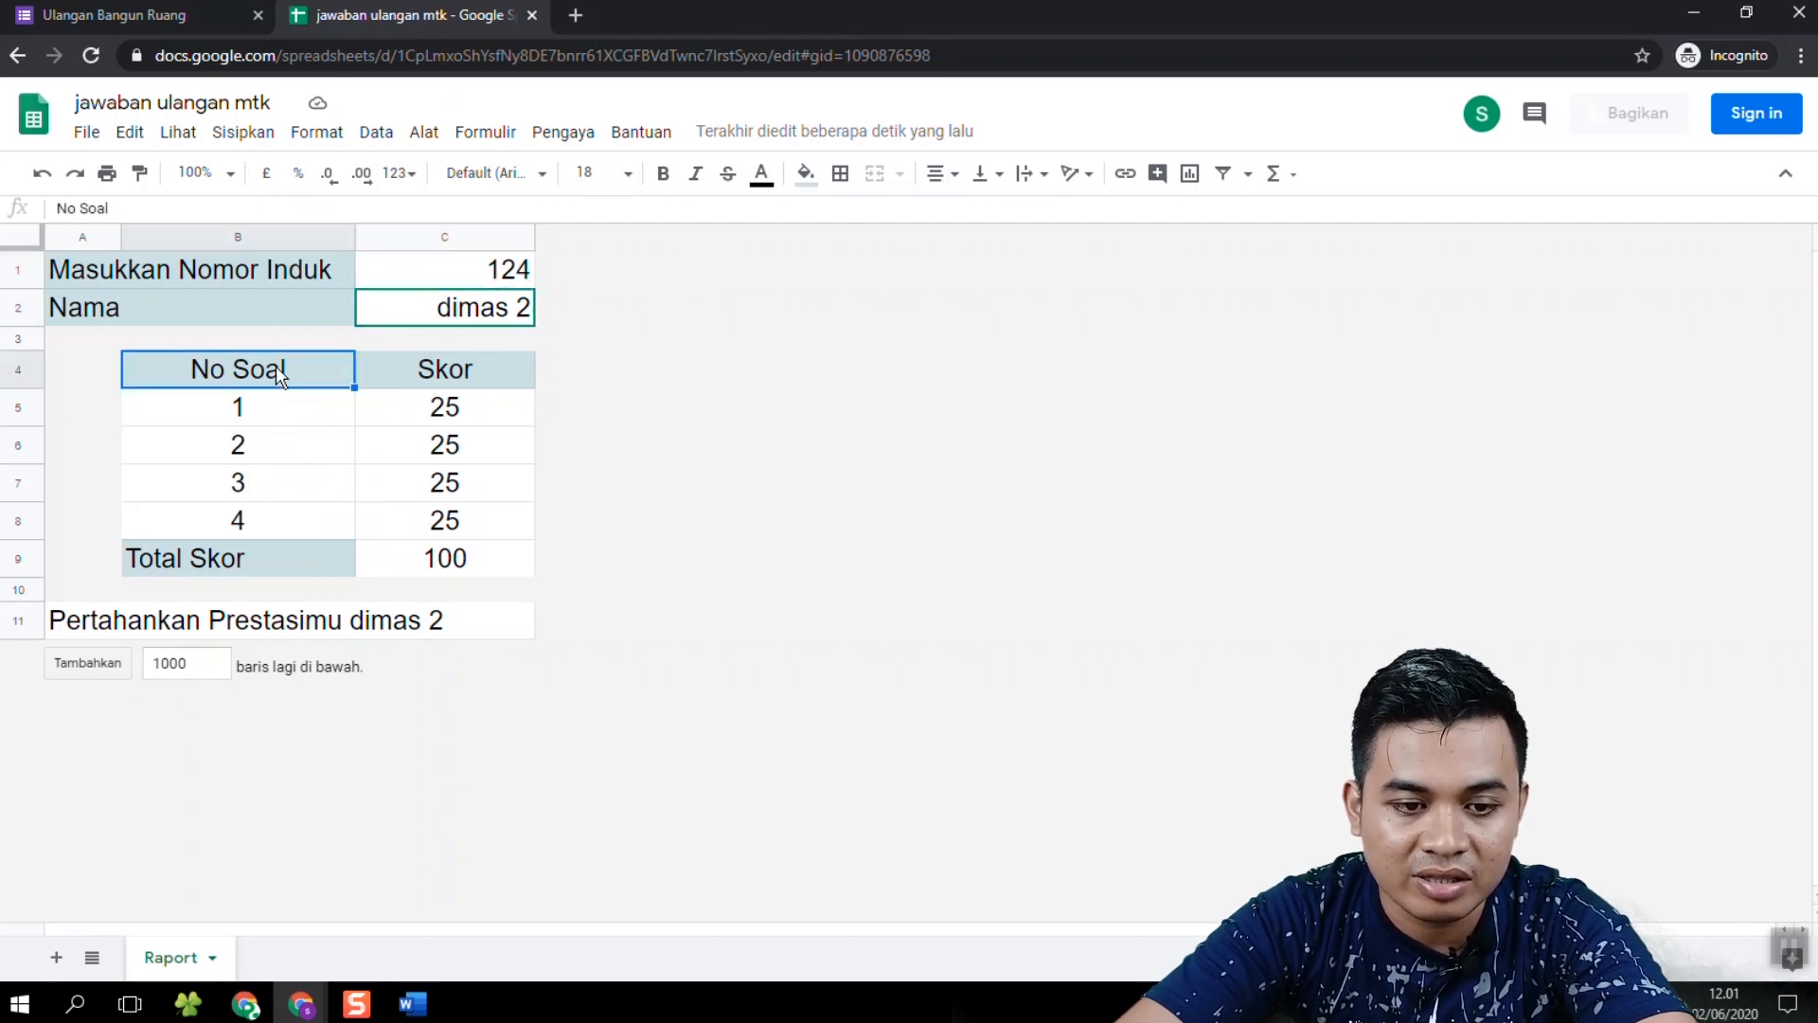
type("test")
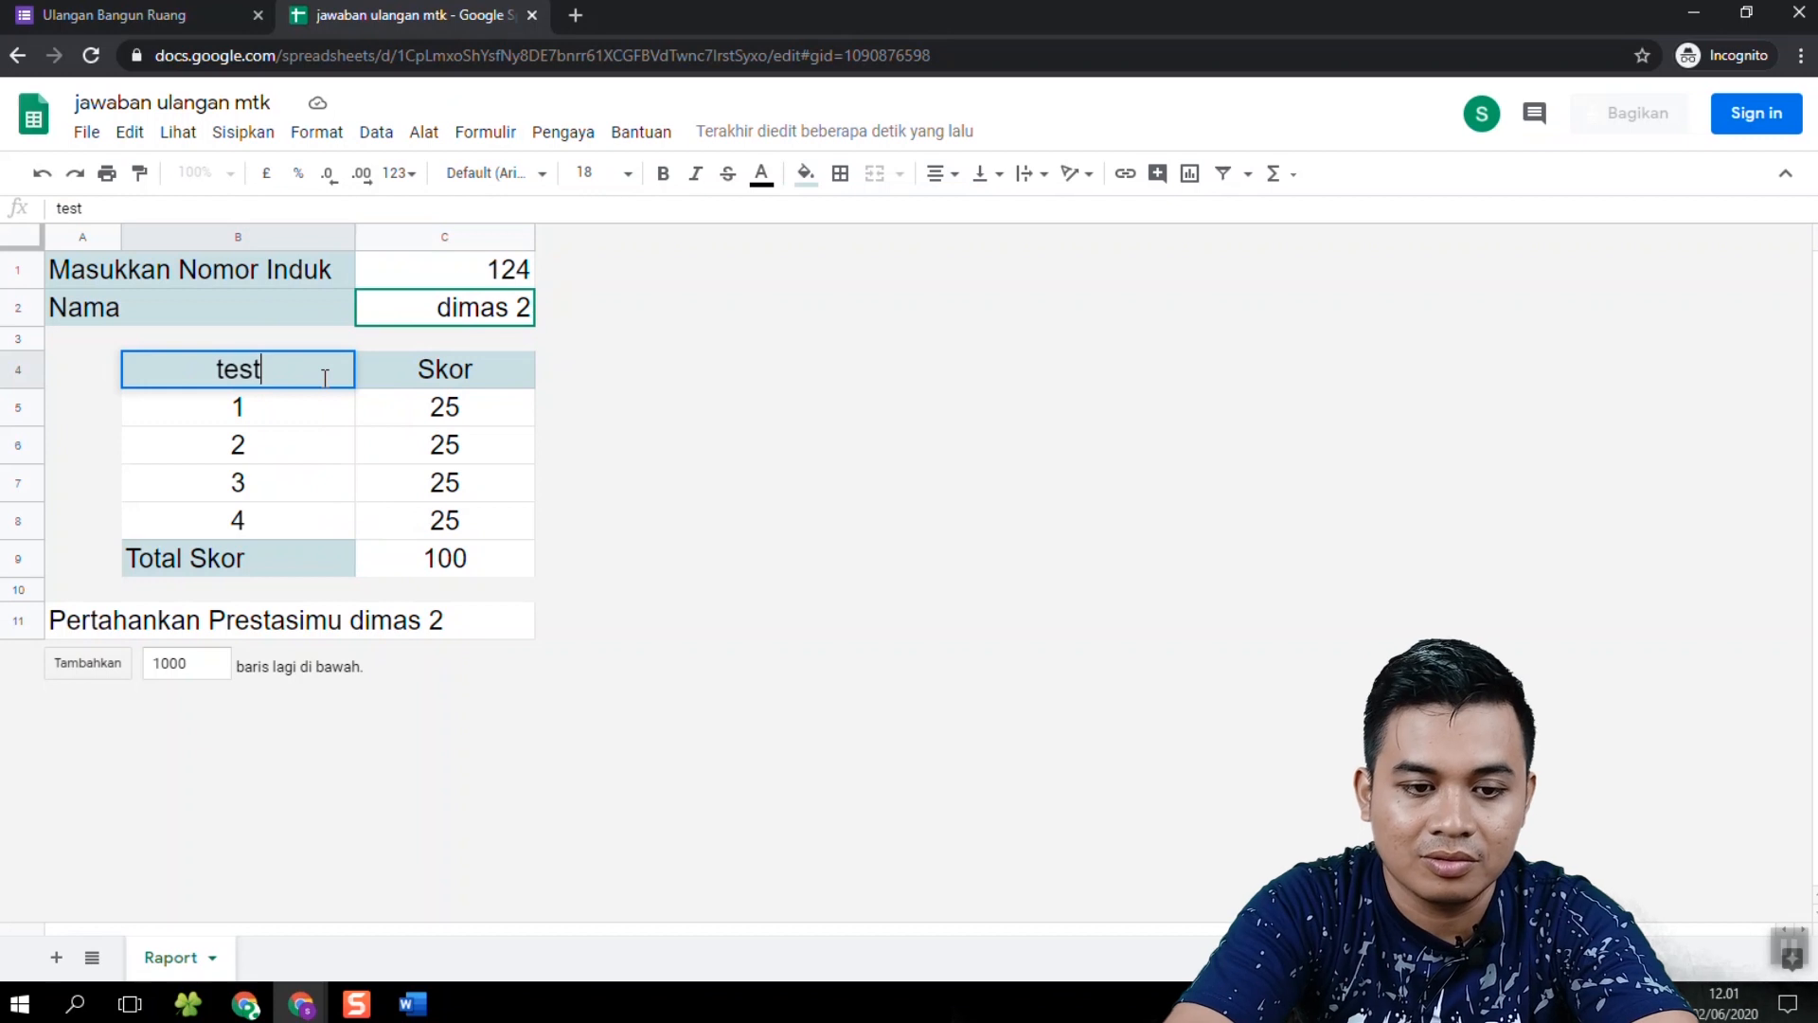
key("Return")
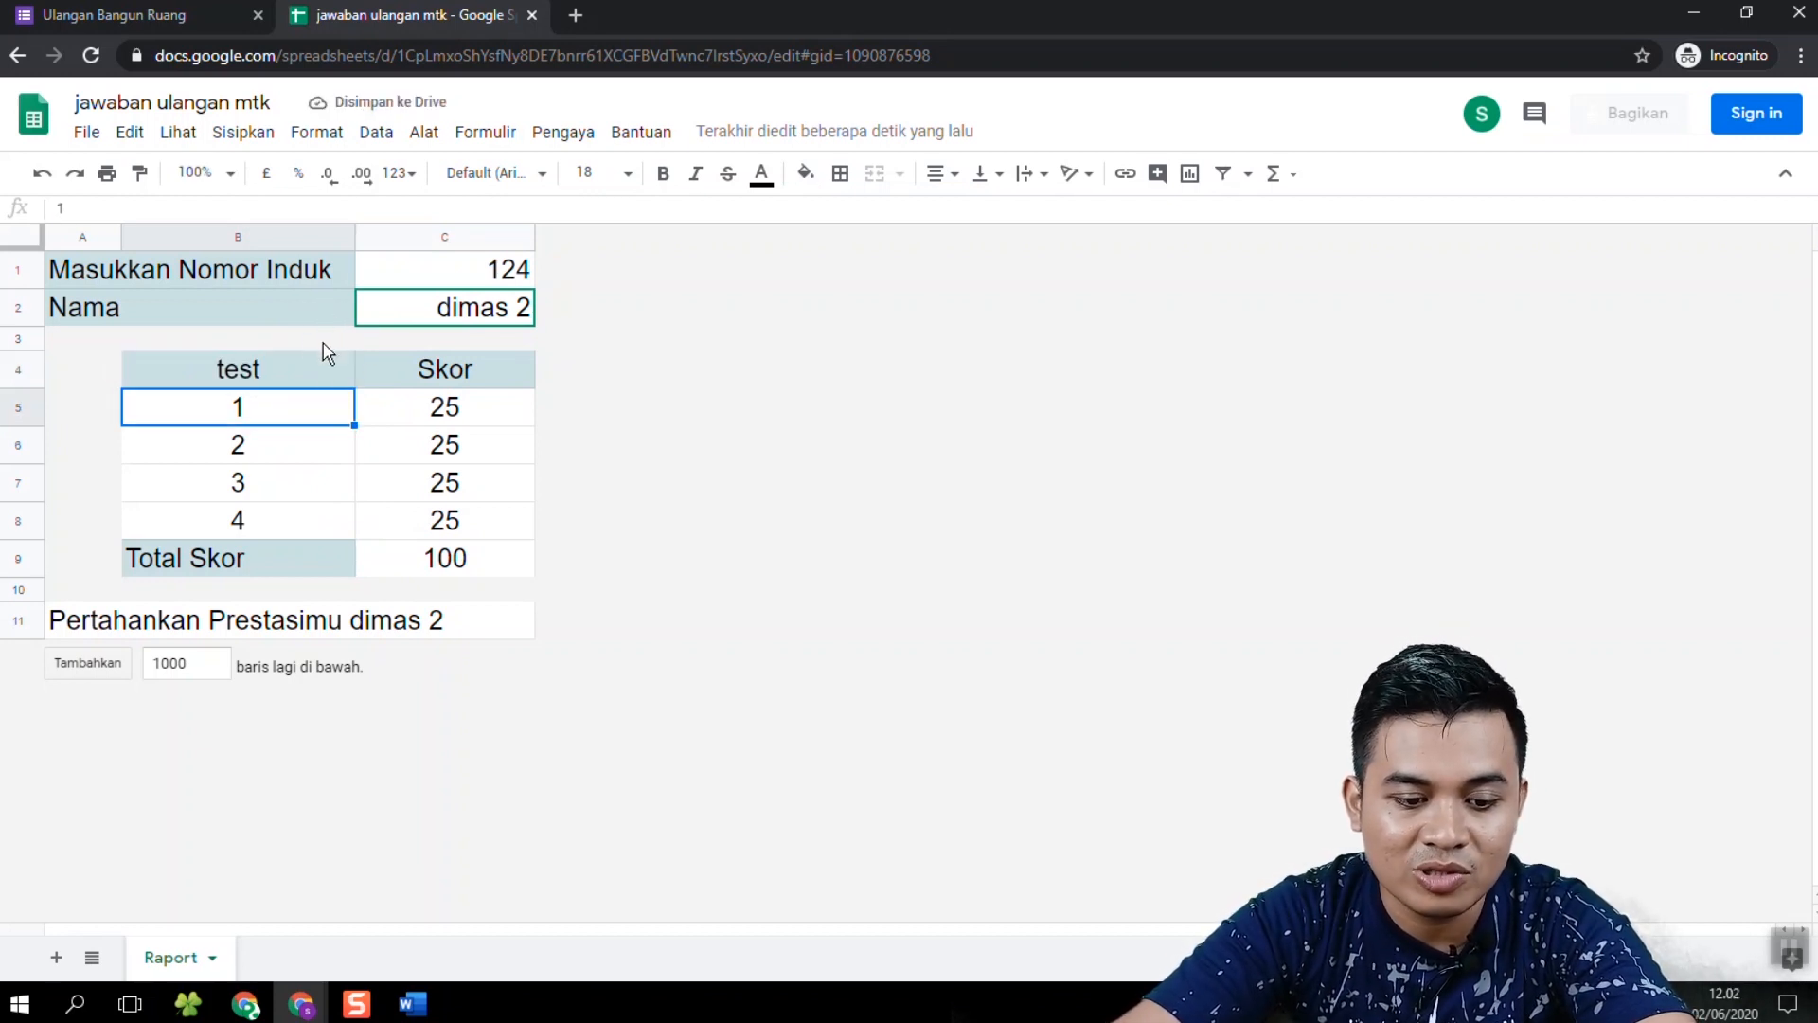
Step: Return to the owner's window and restore the heading in B4 to "No Soal"
mouse_move(301, 1003)
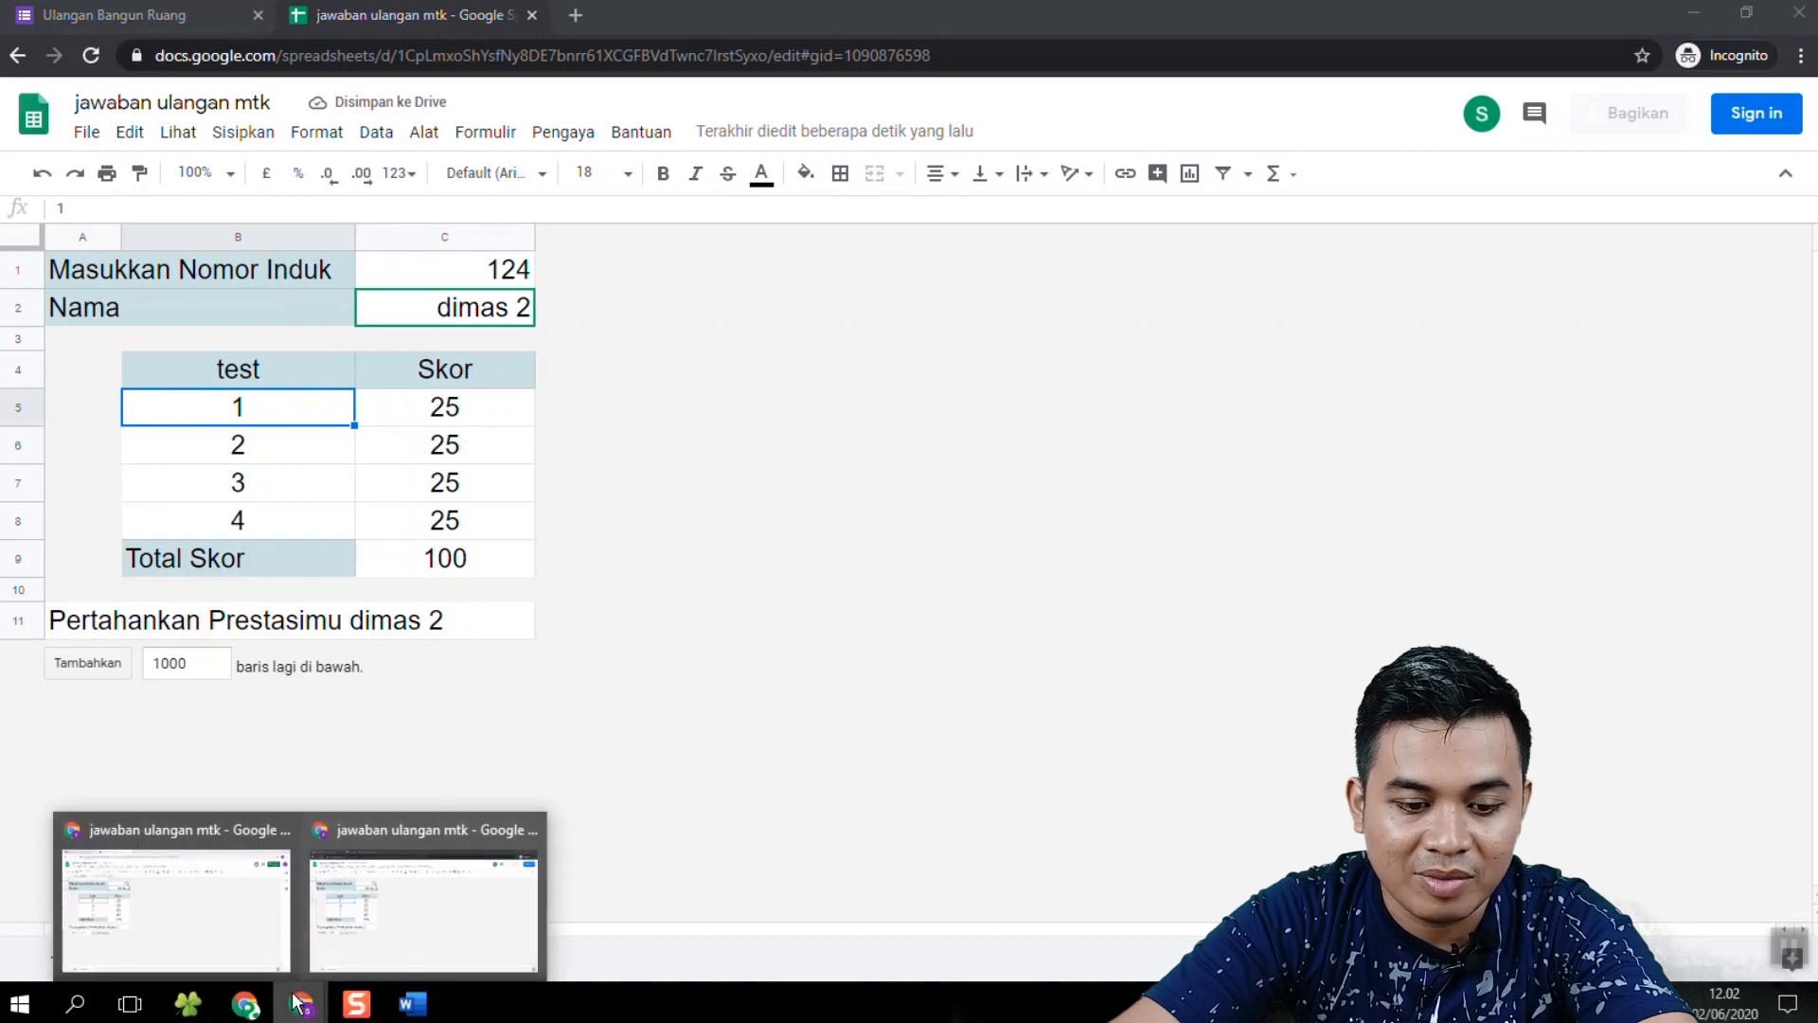
left_click(267, 829)
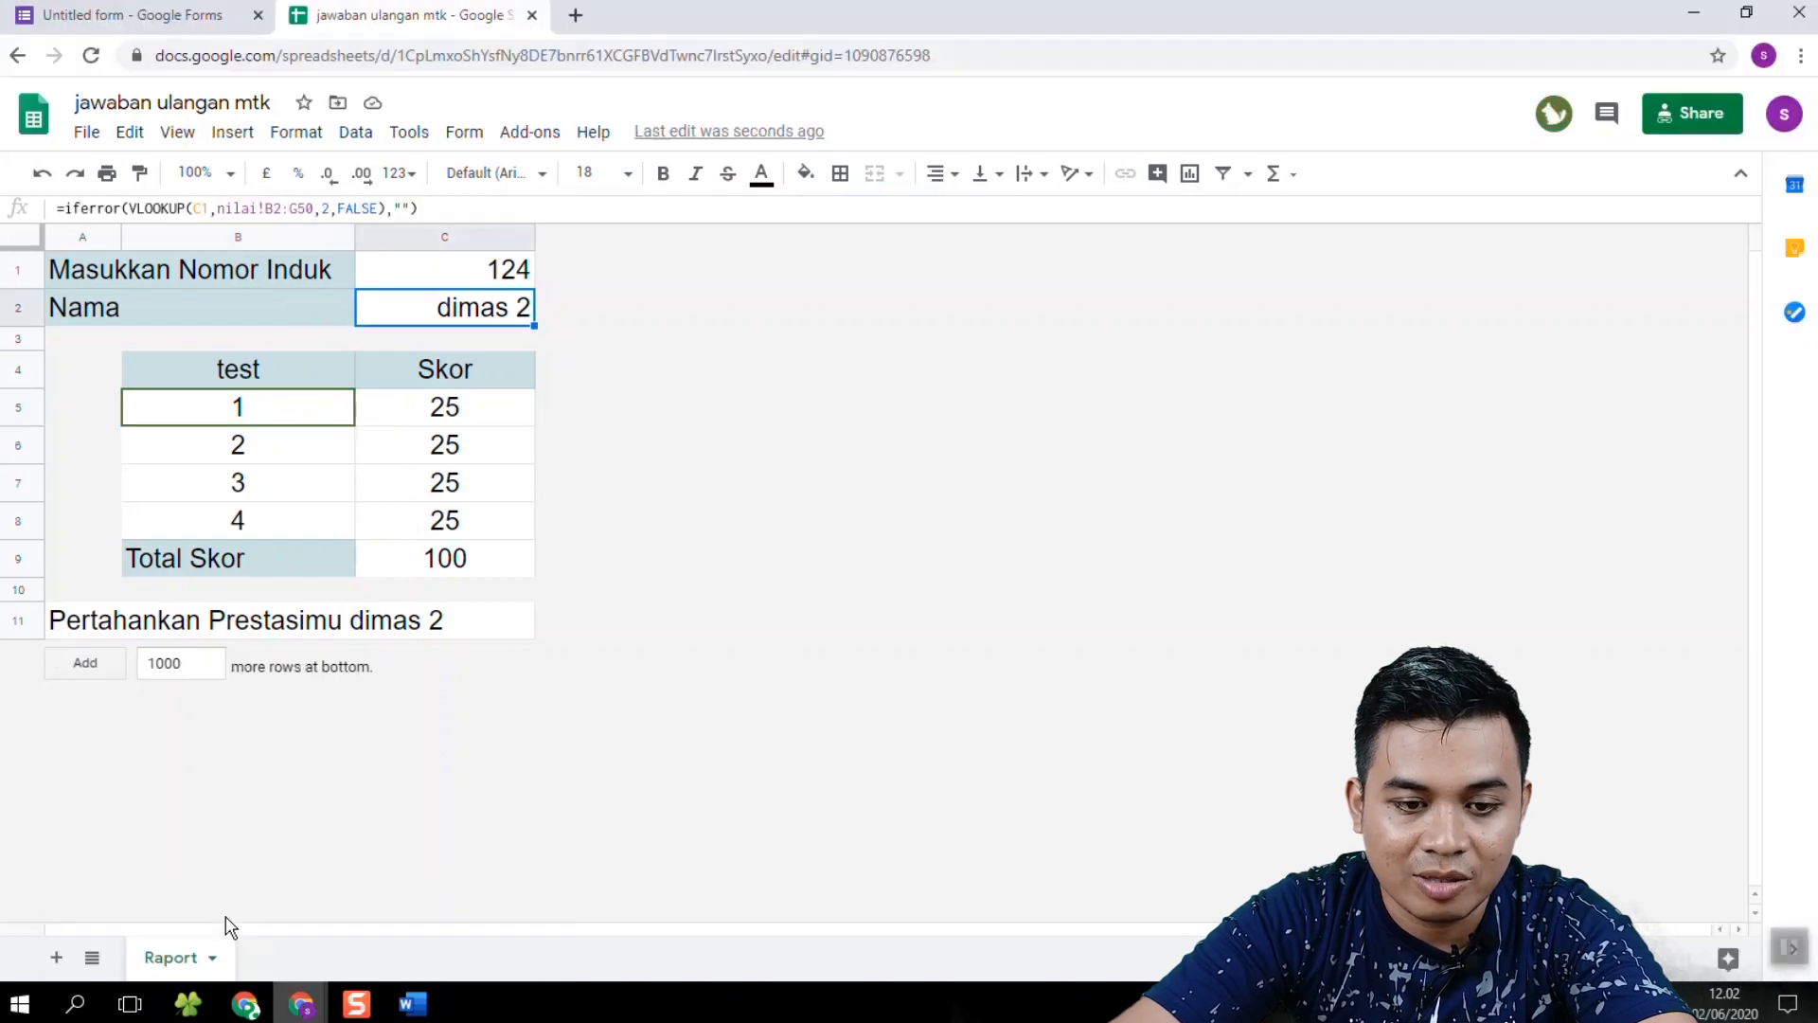
left_click(270, 371)
type("No Soal")
key("Return")
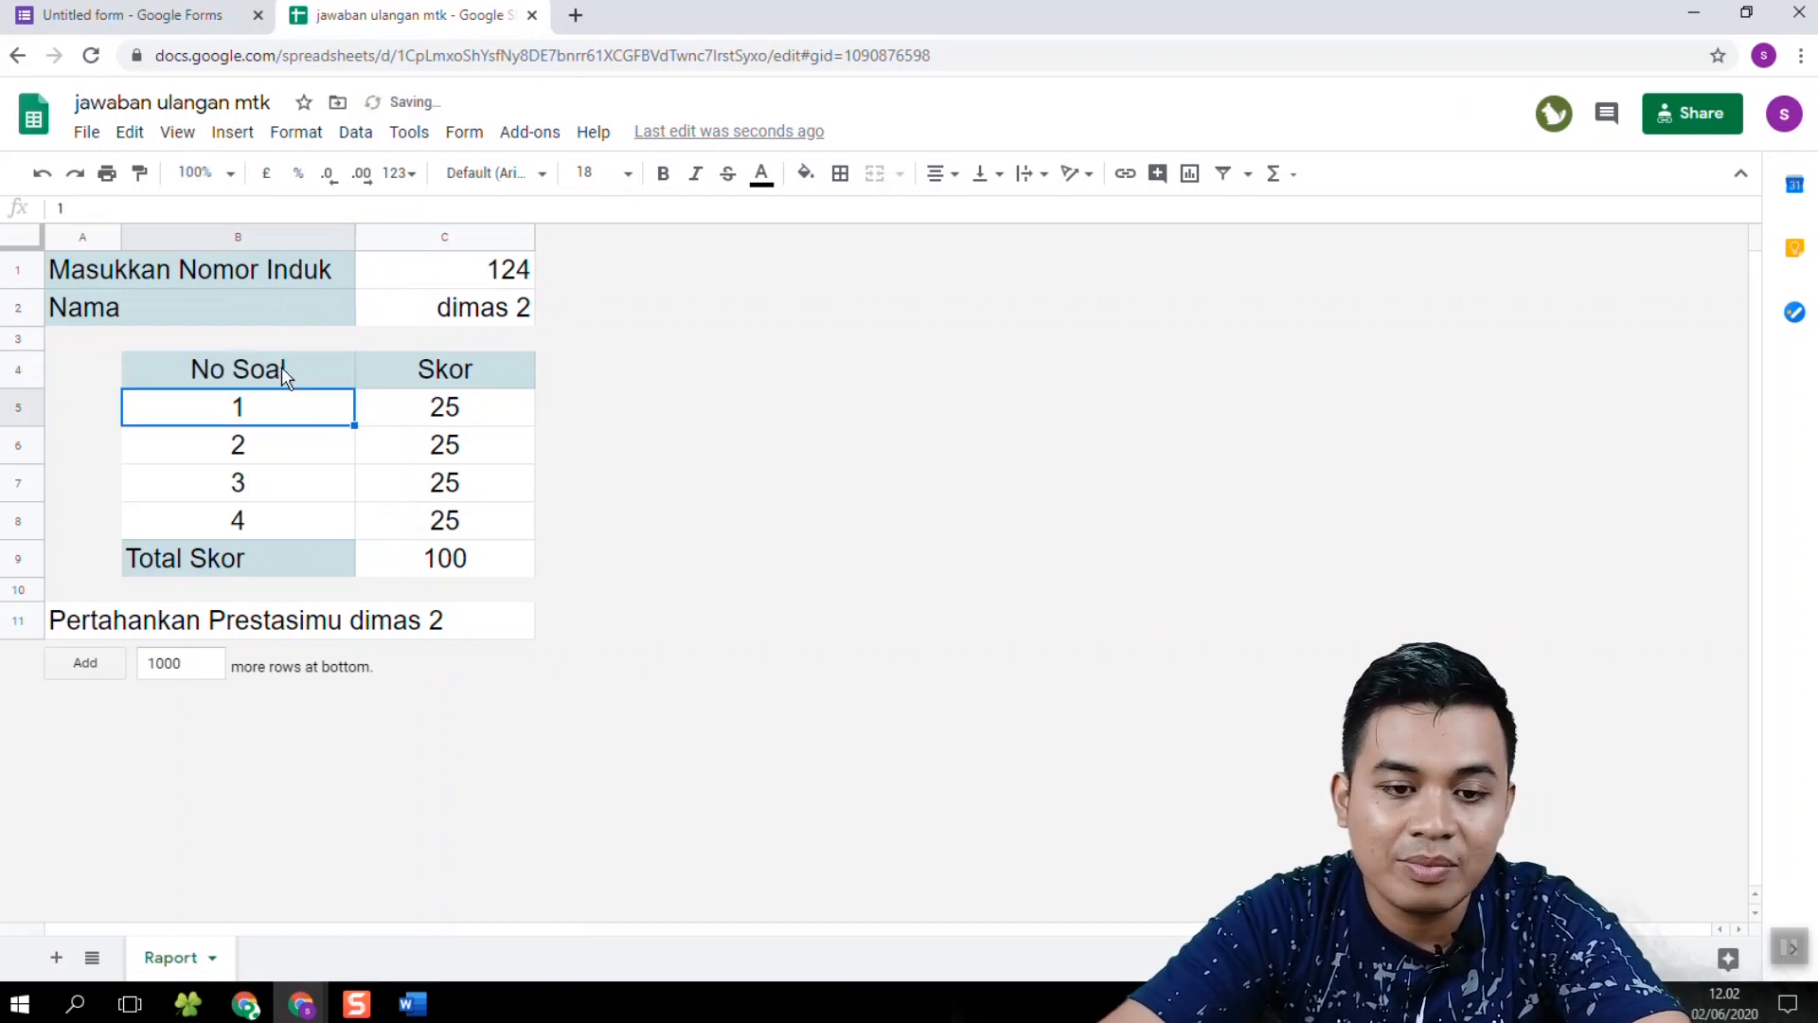
Step: Protect the Raport sheet except cell C1, restricting editing of the protected cells to Only you
left_click(445, 277)
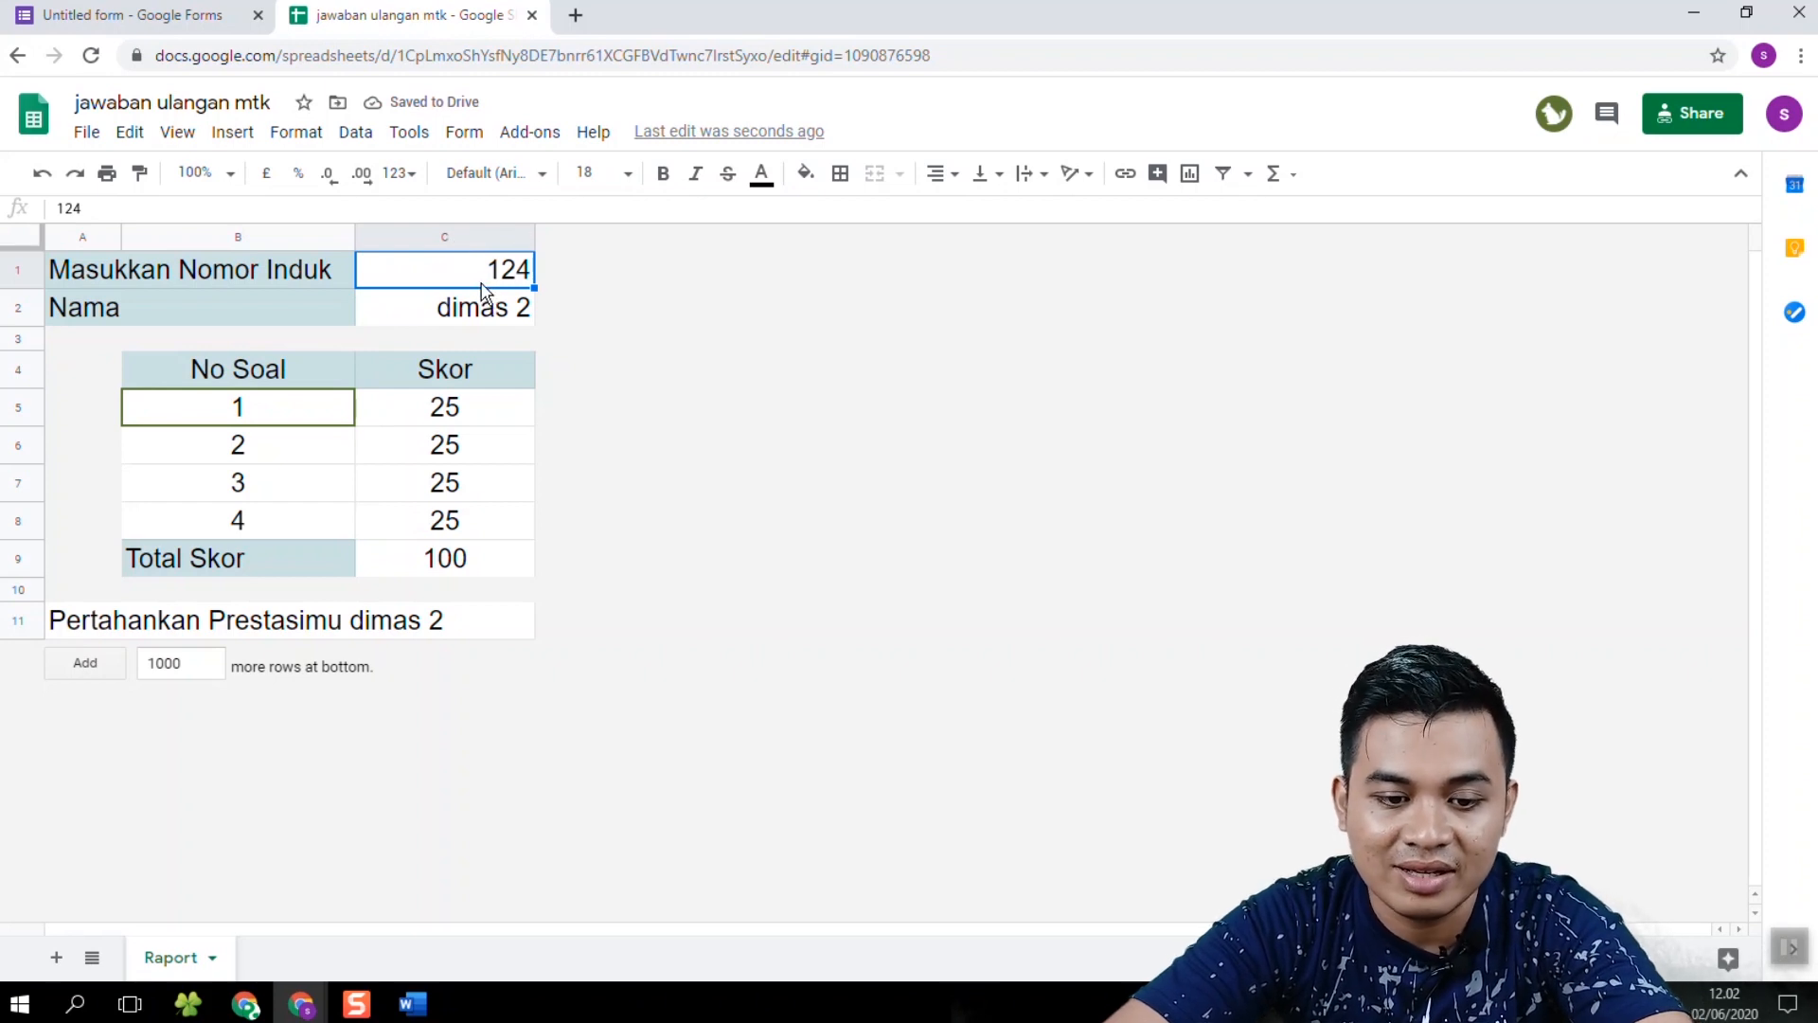
right_click(187, 961)
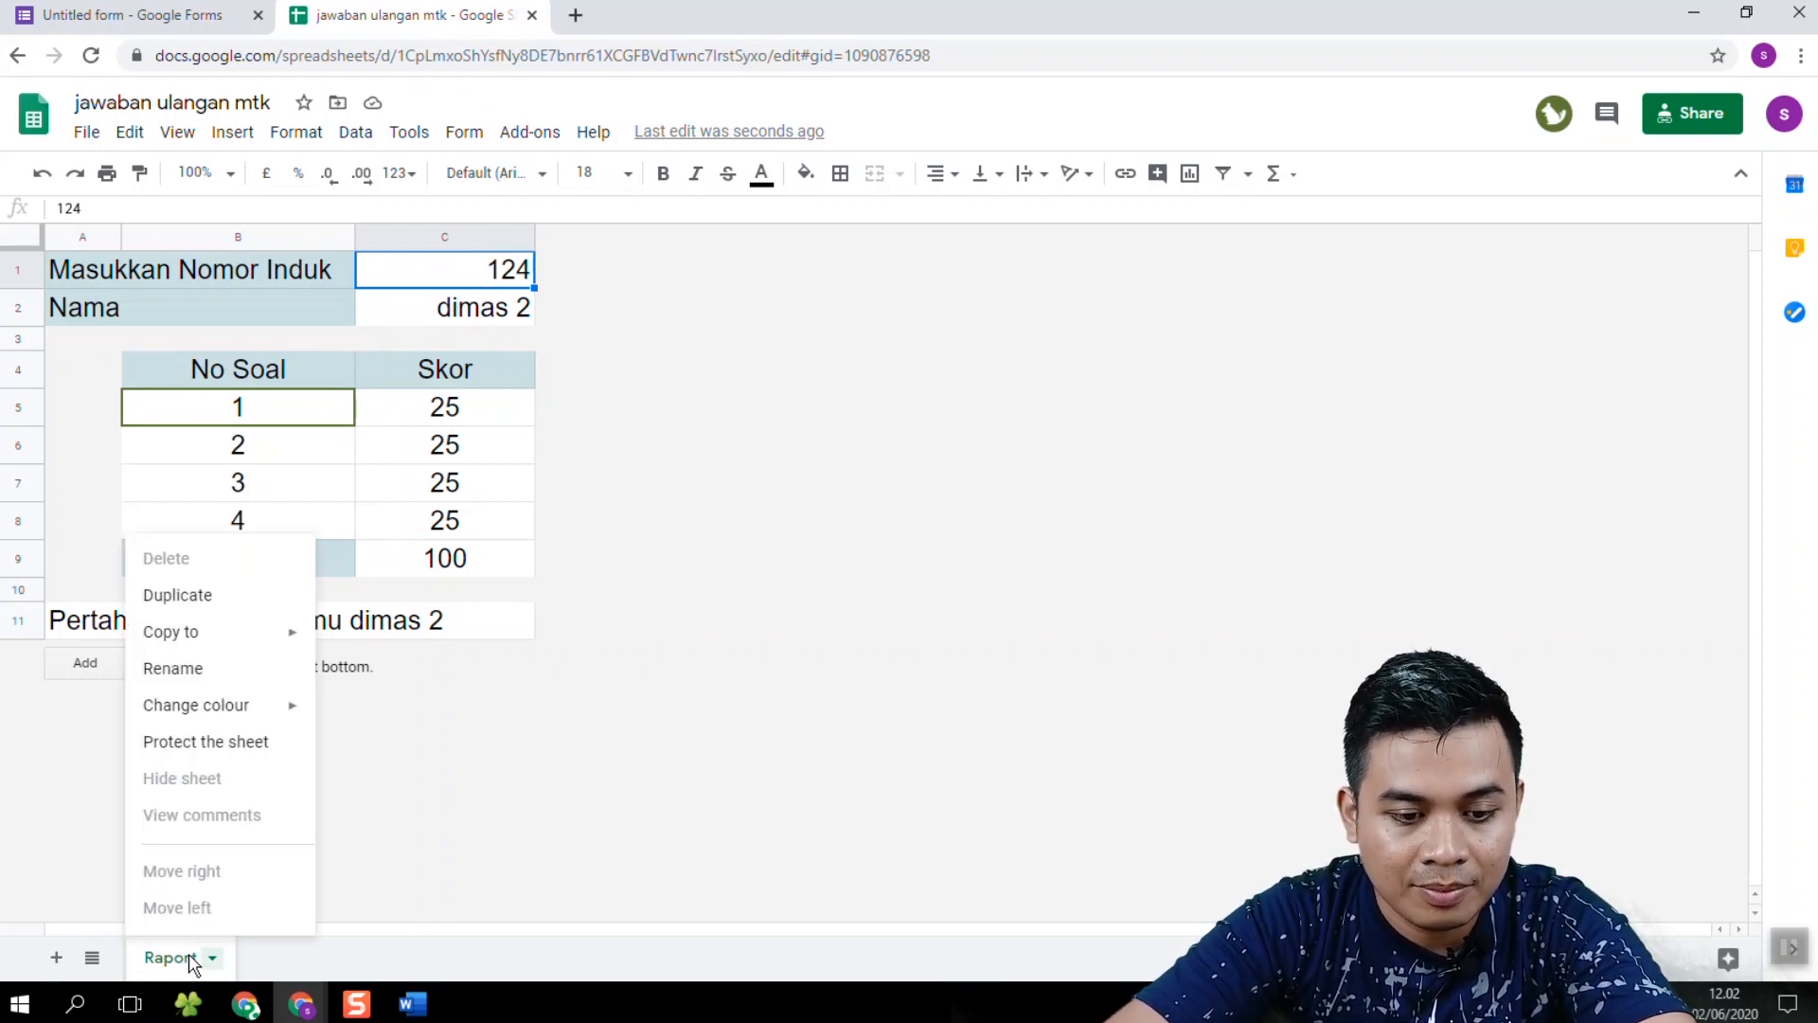
left_click(239, 748)
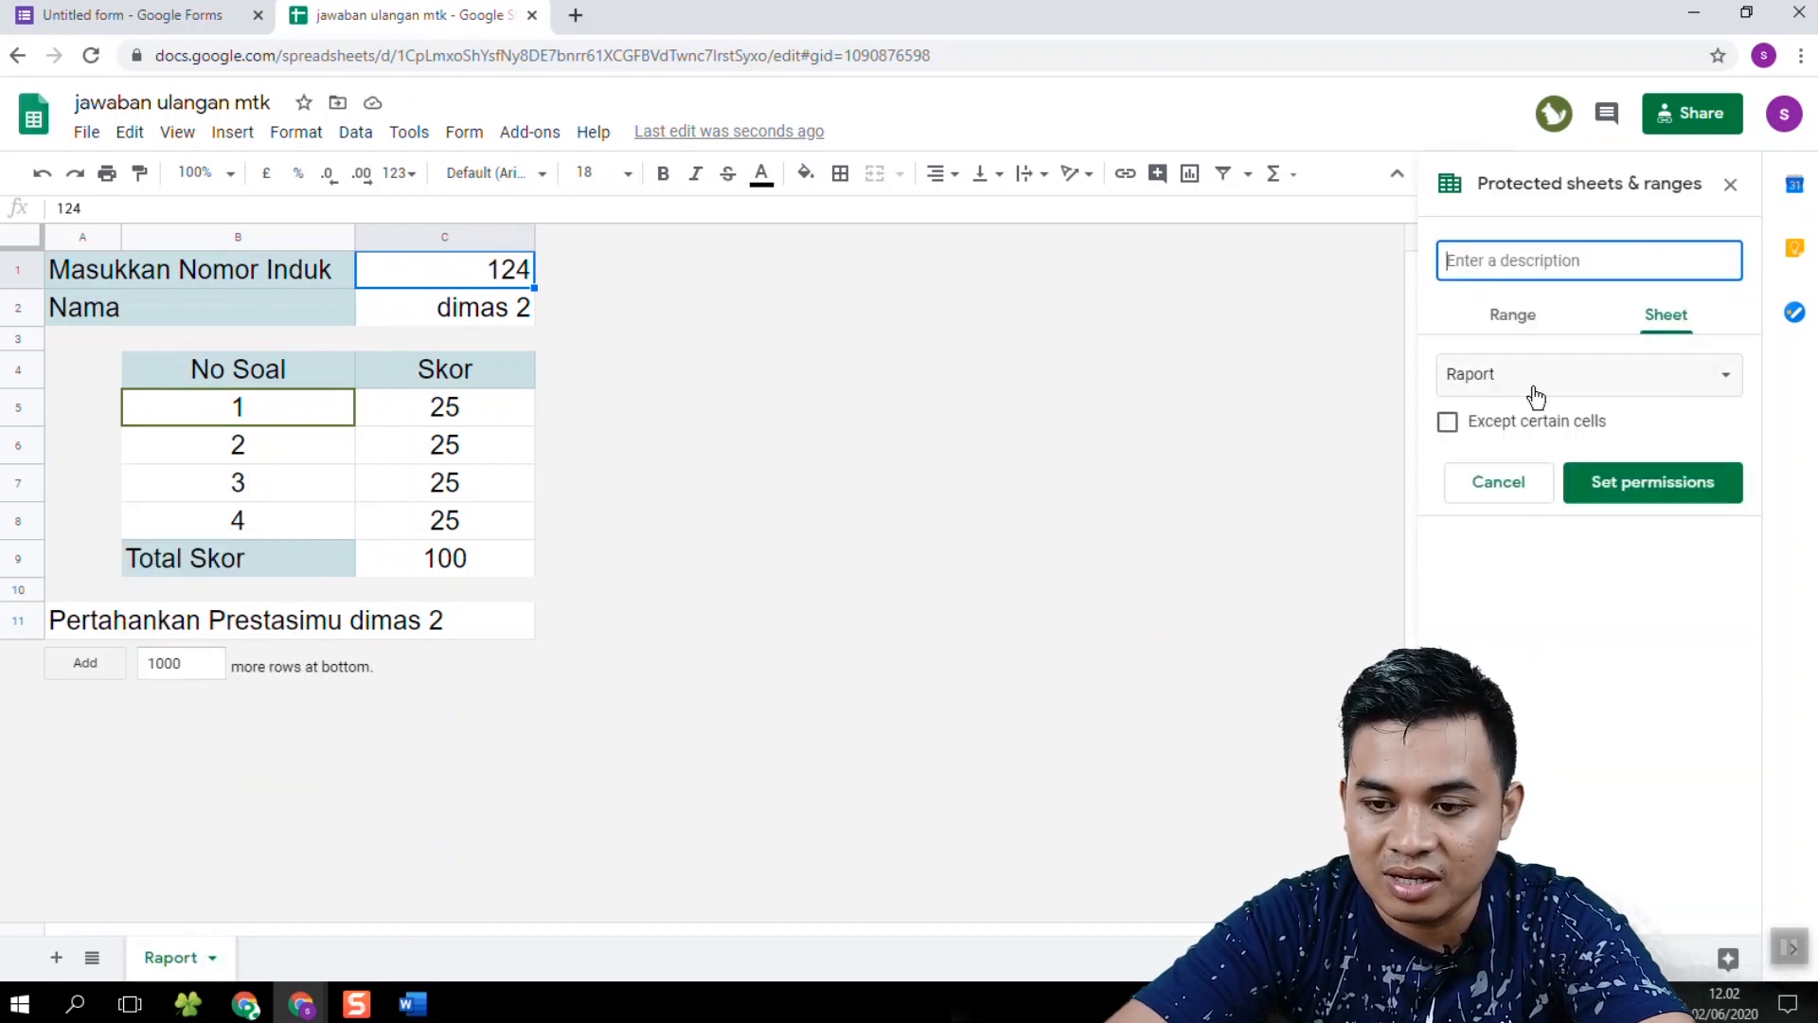
left_click(1448, 423)
left_click(1489, 464)
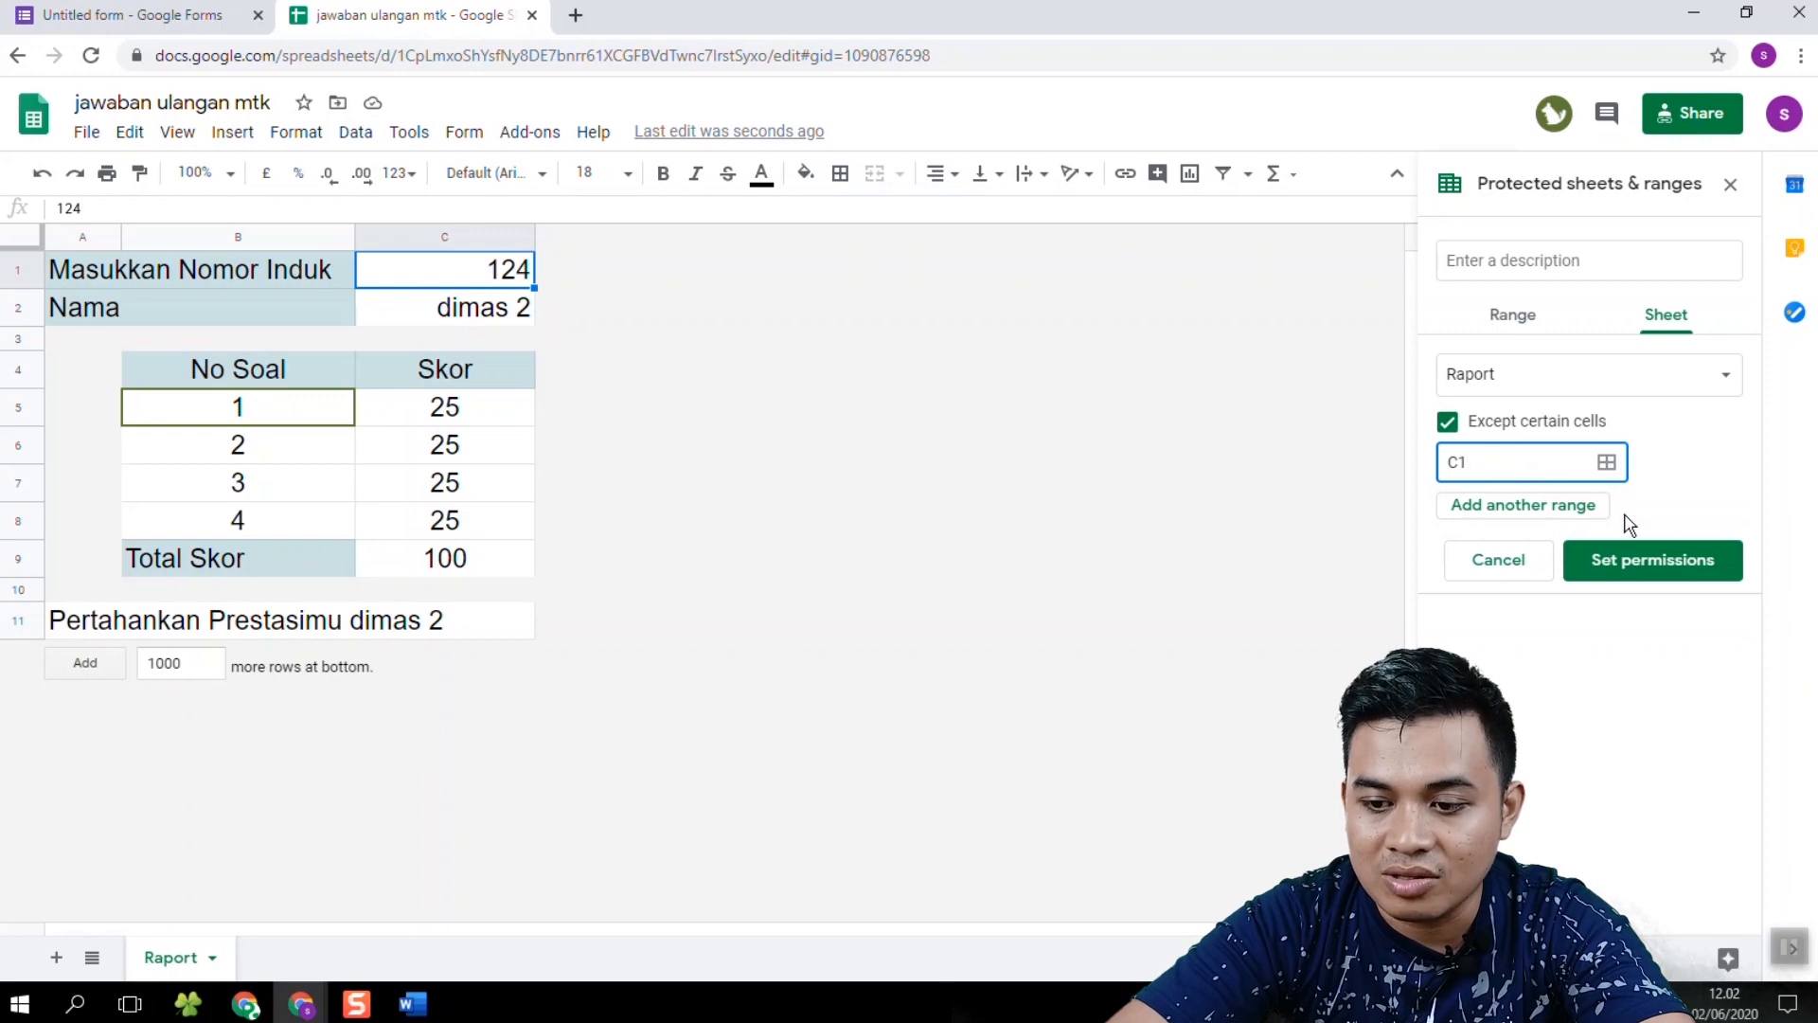
left_click(1678, 568)
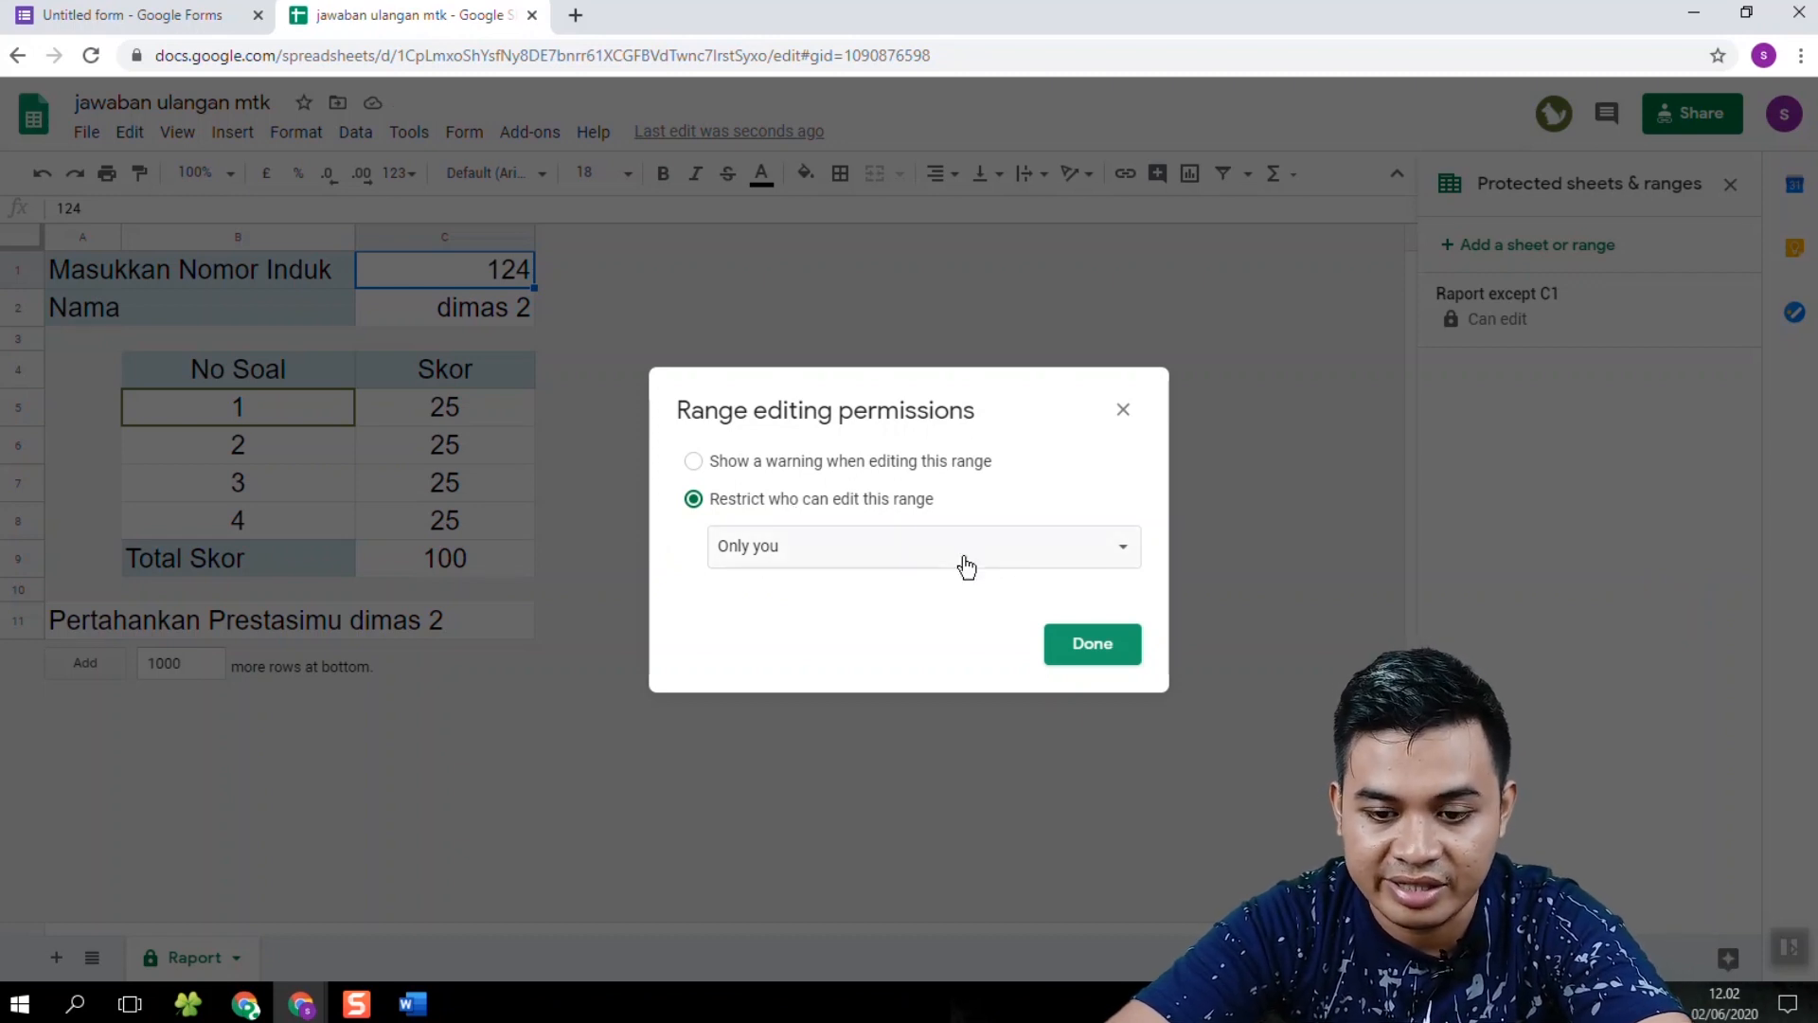
left_click(1105, 650)
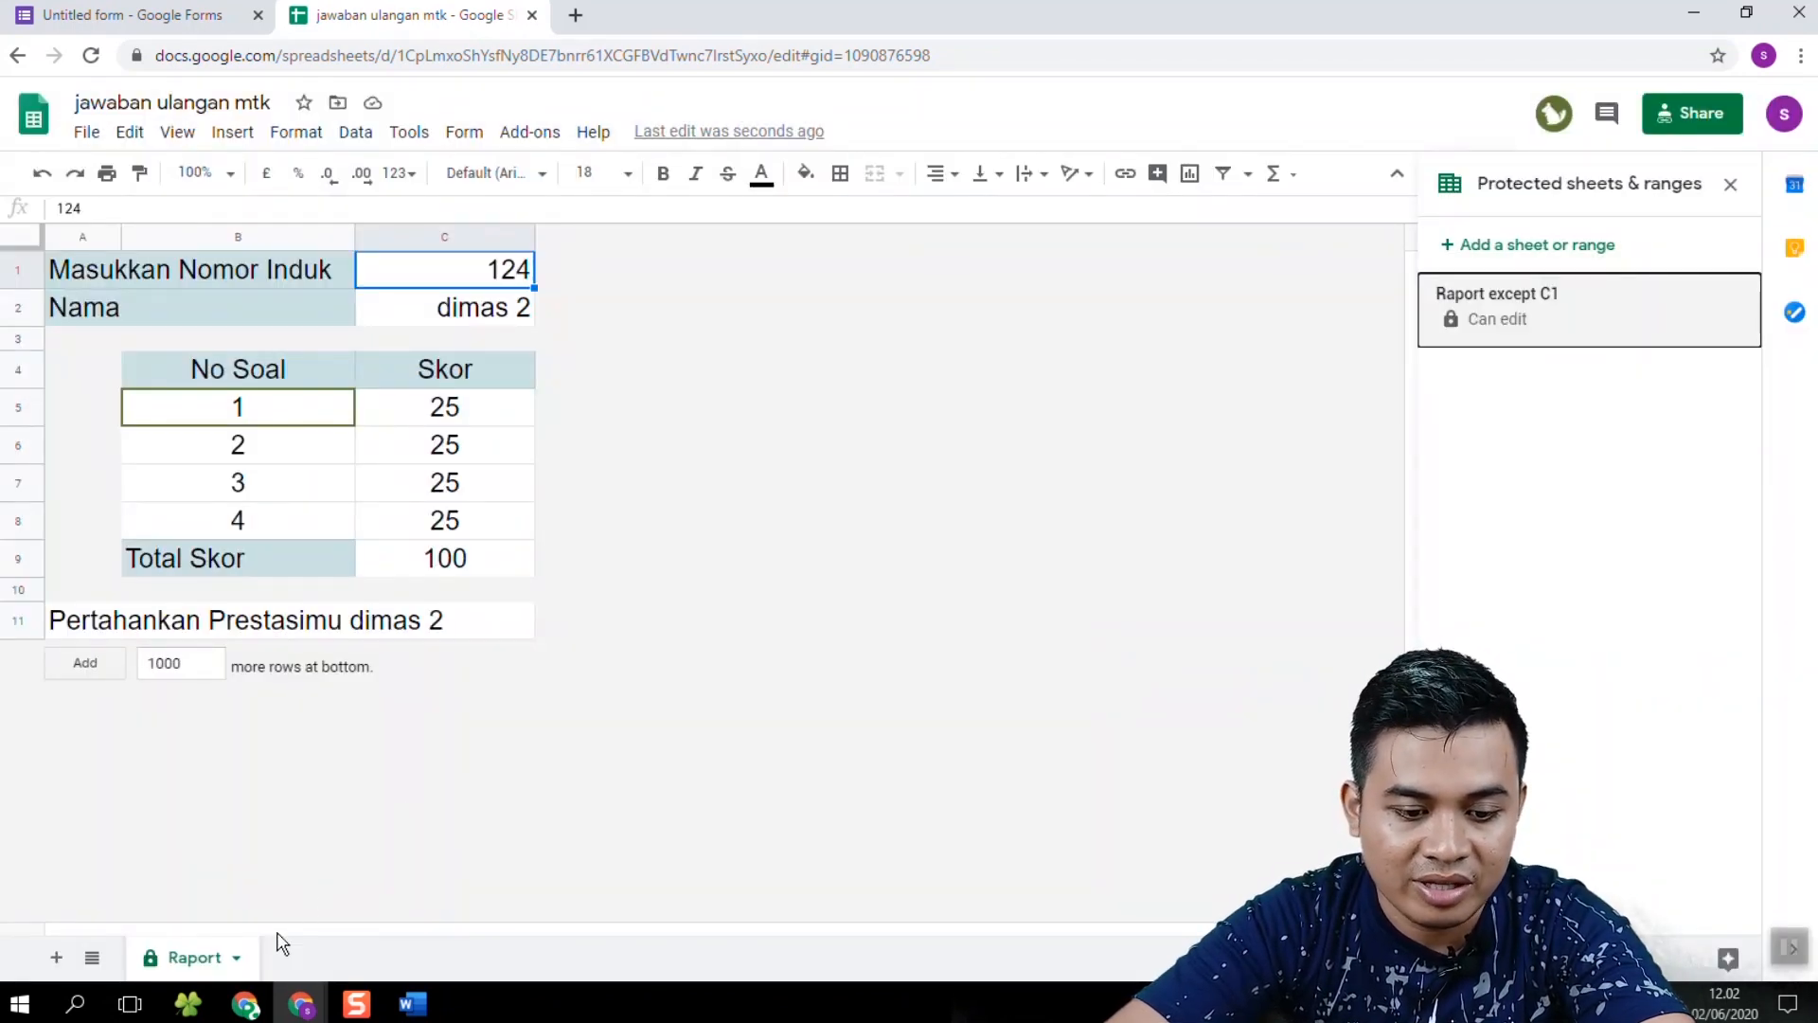
Step: Reload the spreadsheet in the incognito window, clear C1 and enter the first student's number
mouse_move(301, 1012)
left_click(421, 938)
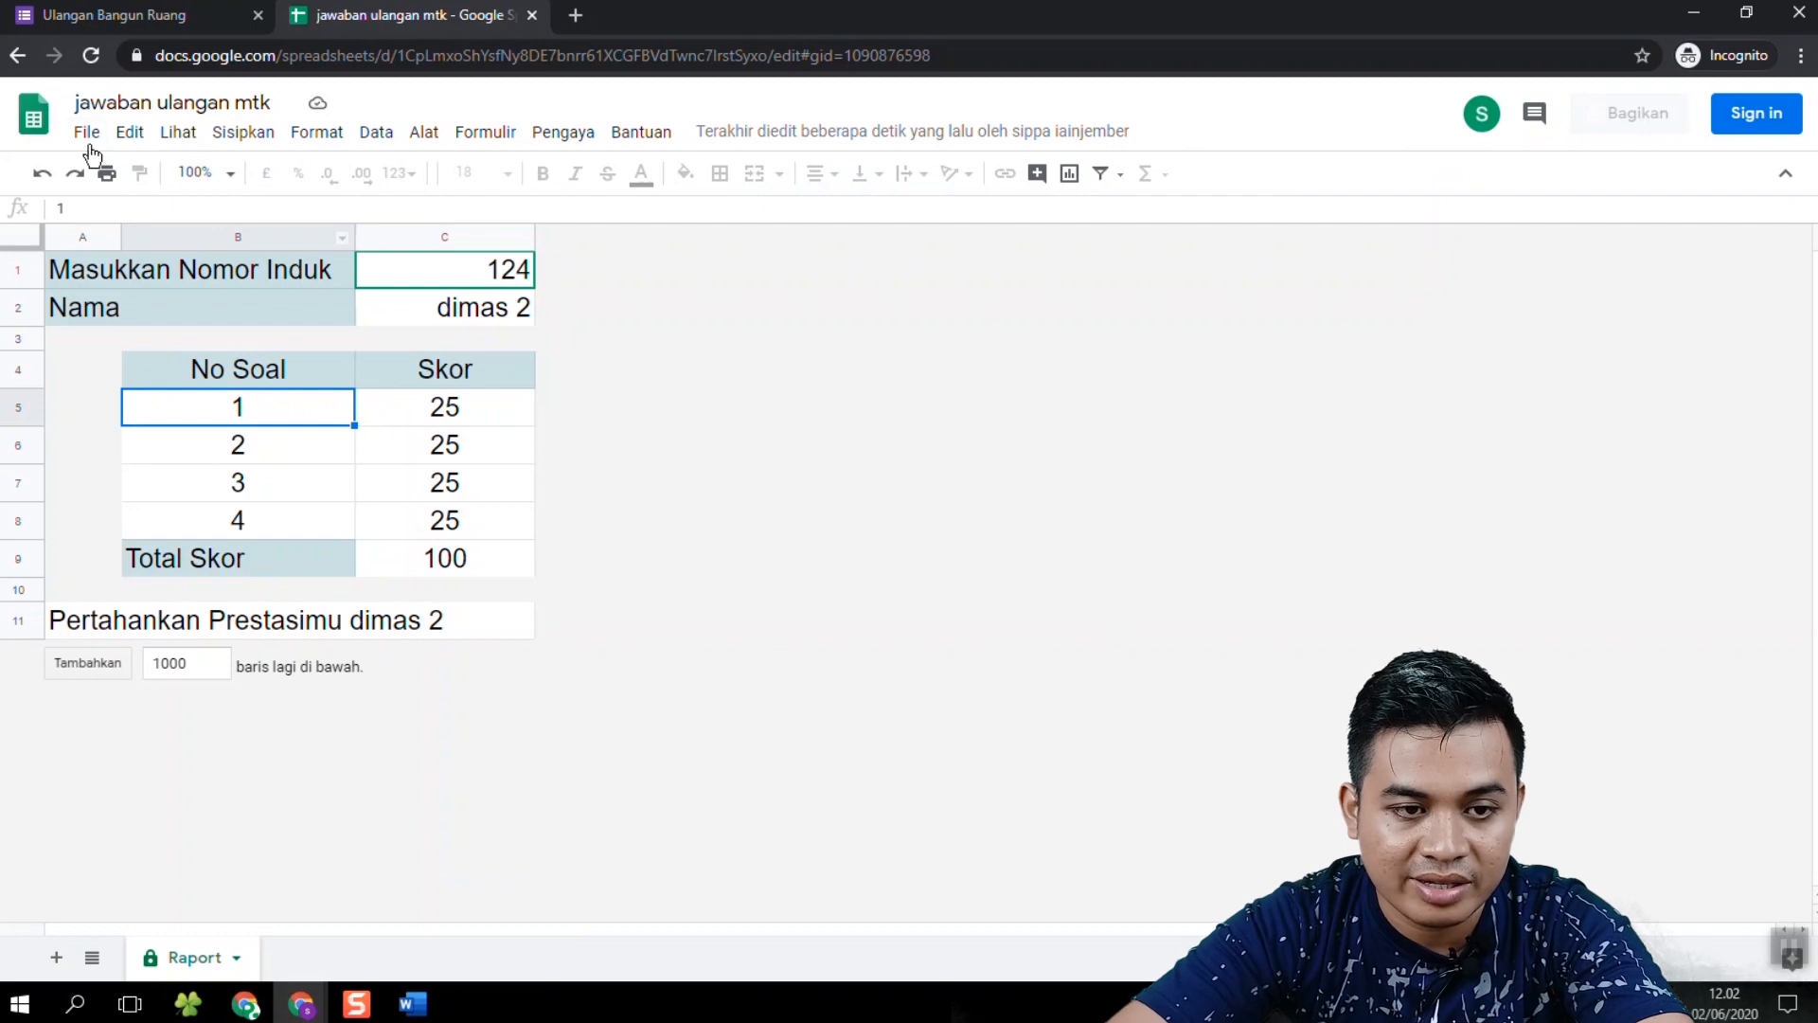
left_click(91, 58)
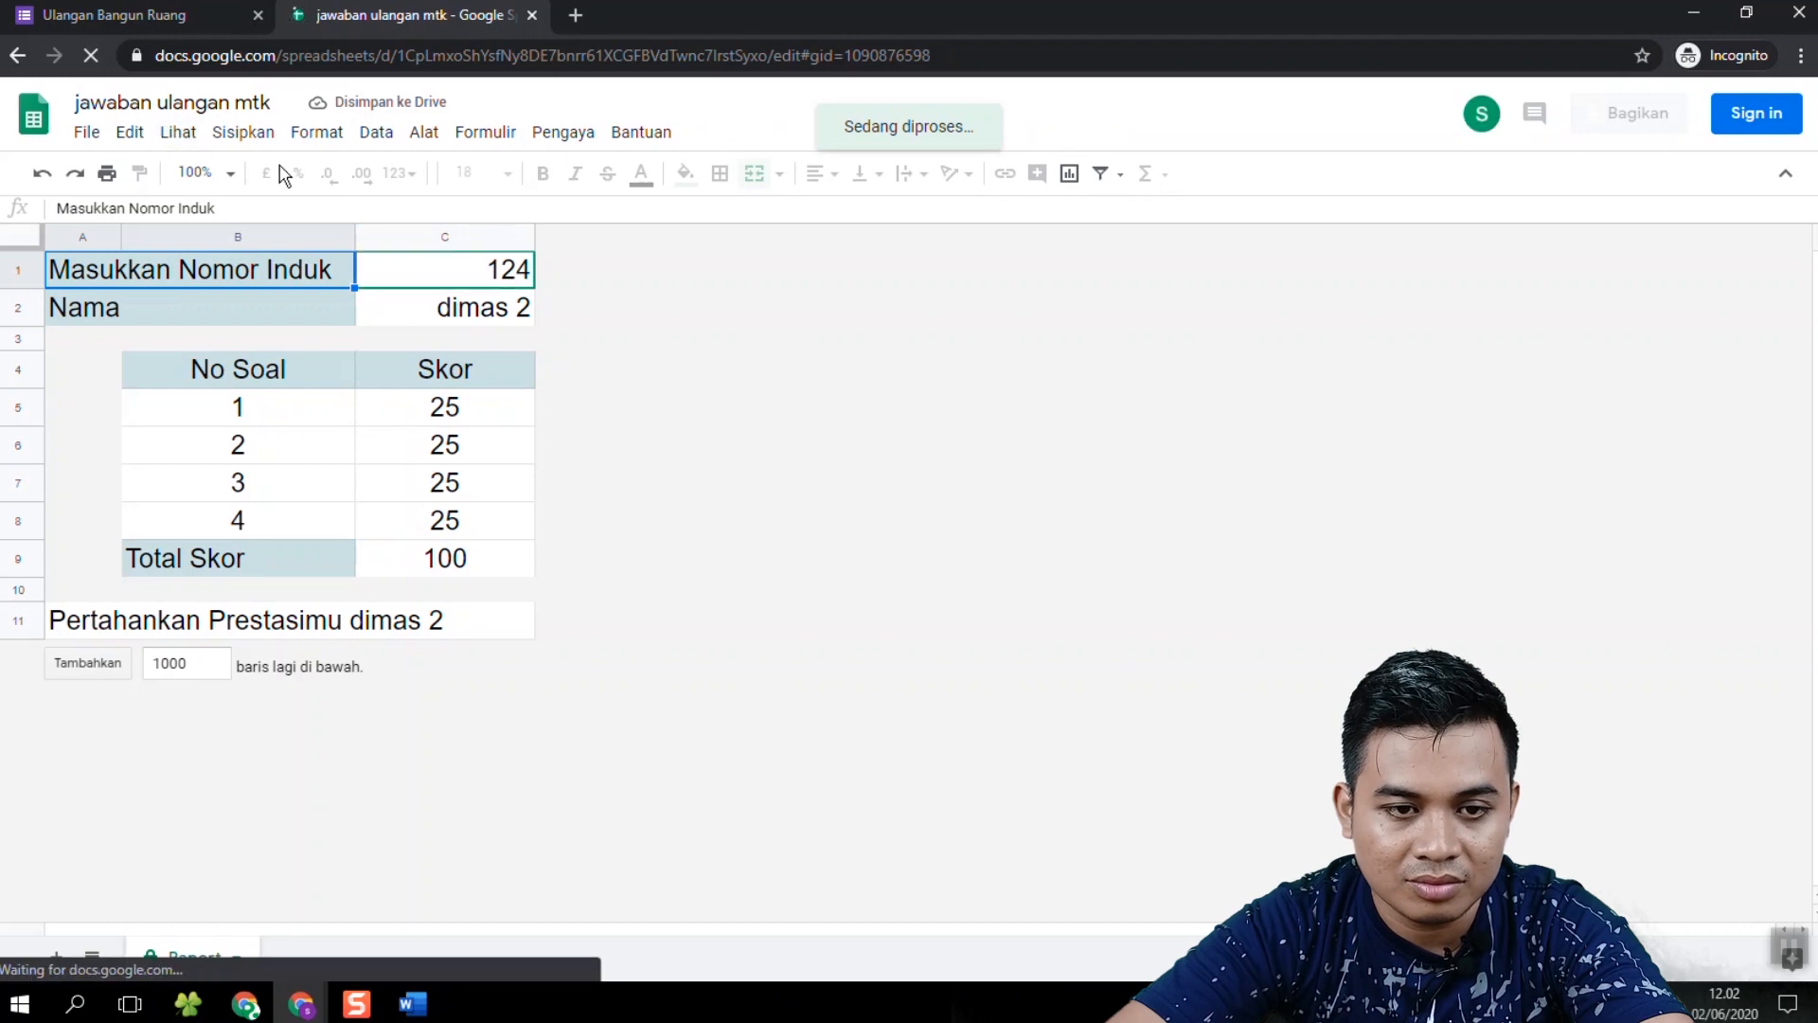
left_click(426, 280)
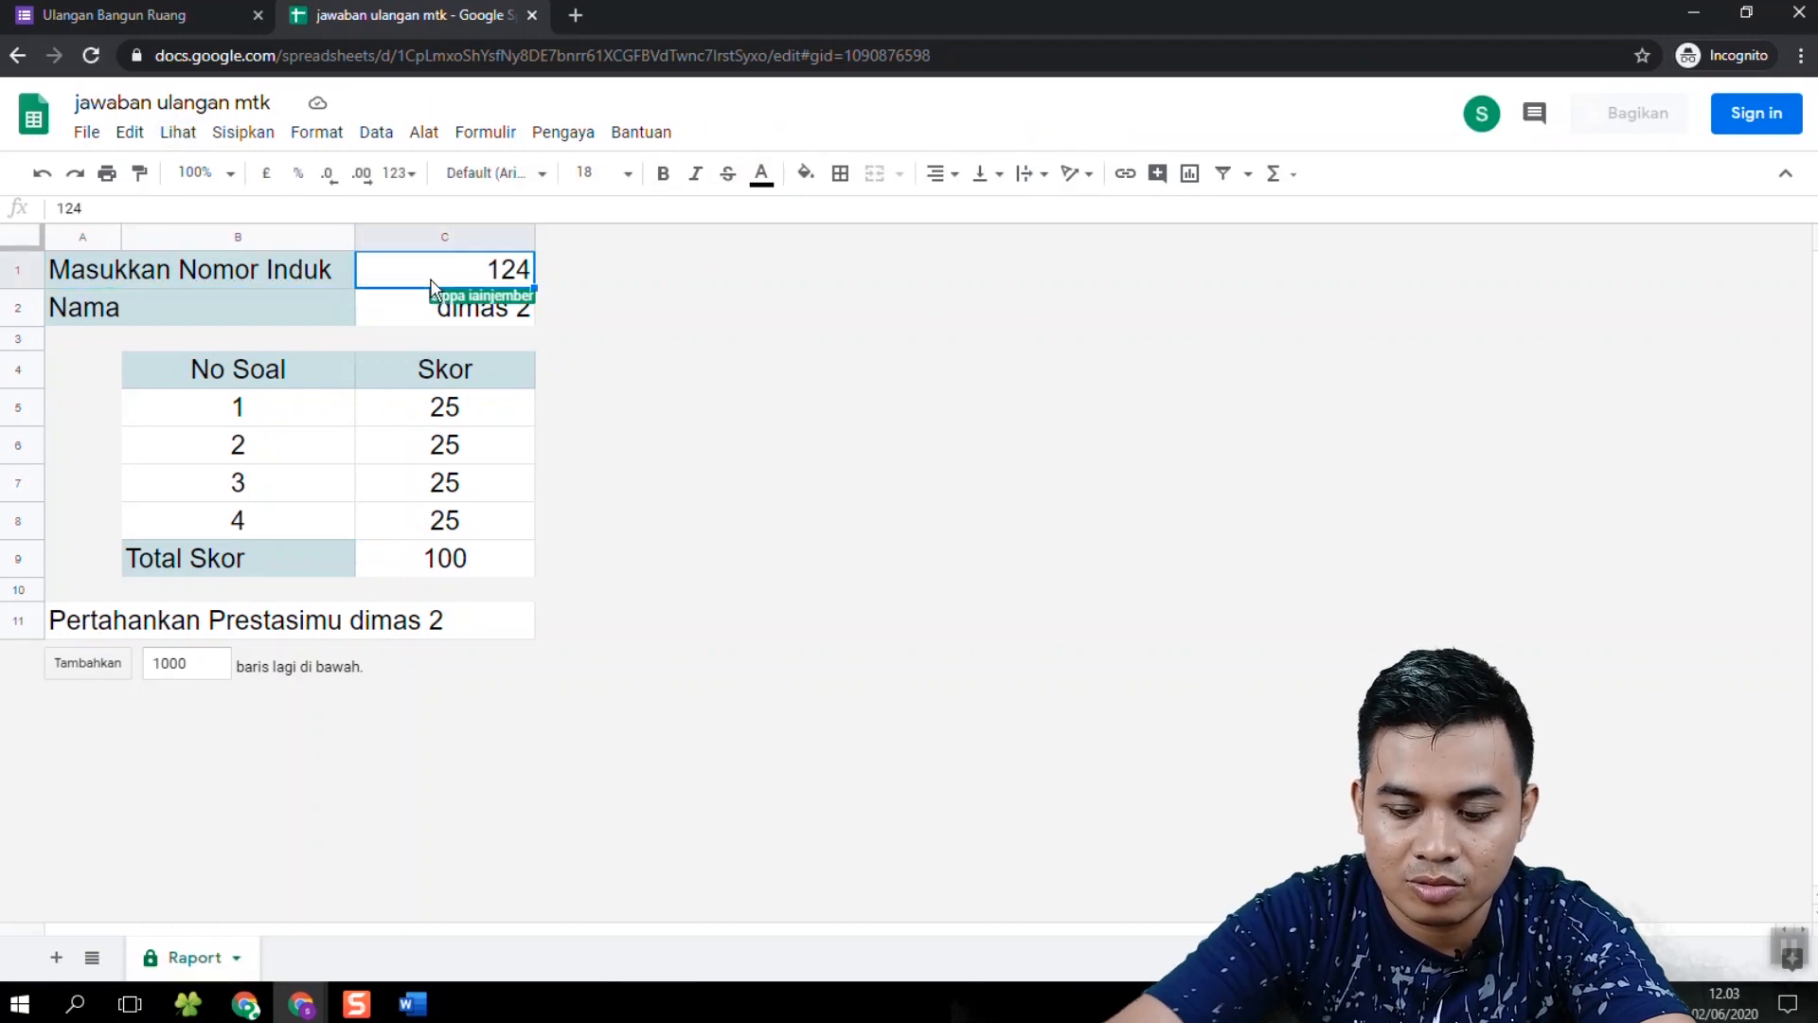
key("Delete")
type("123")
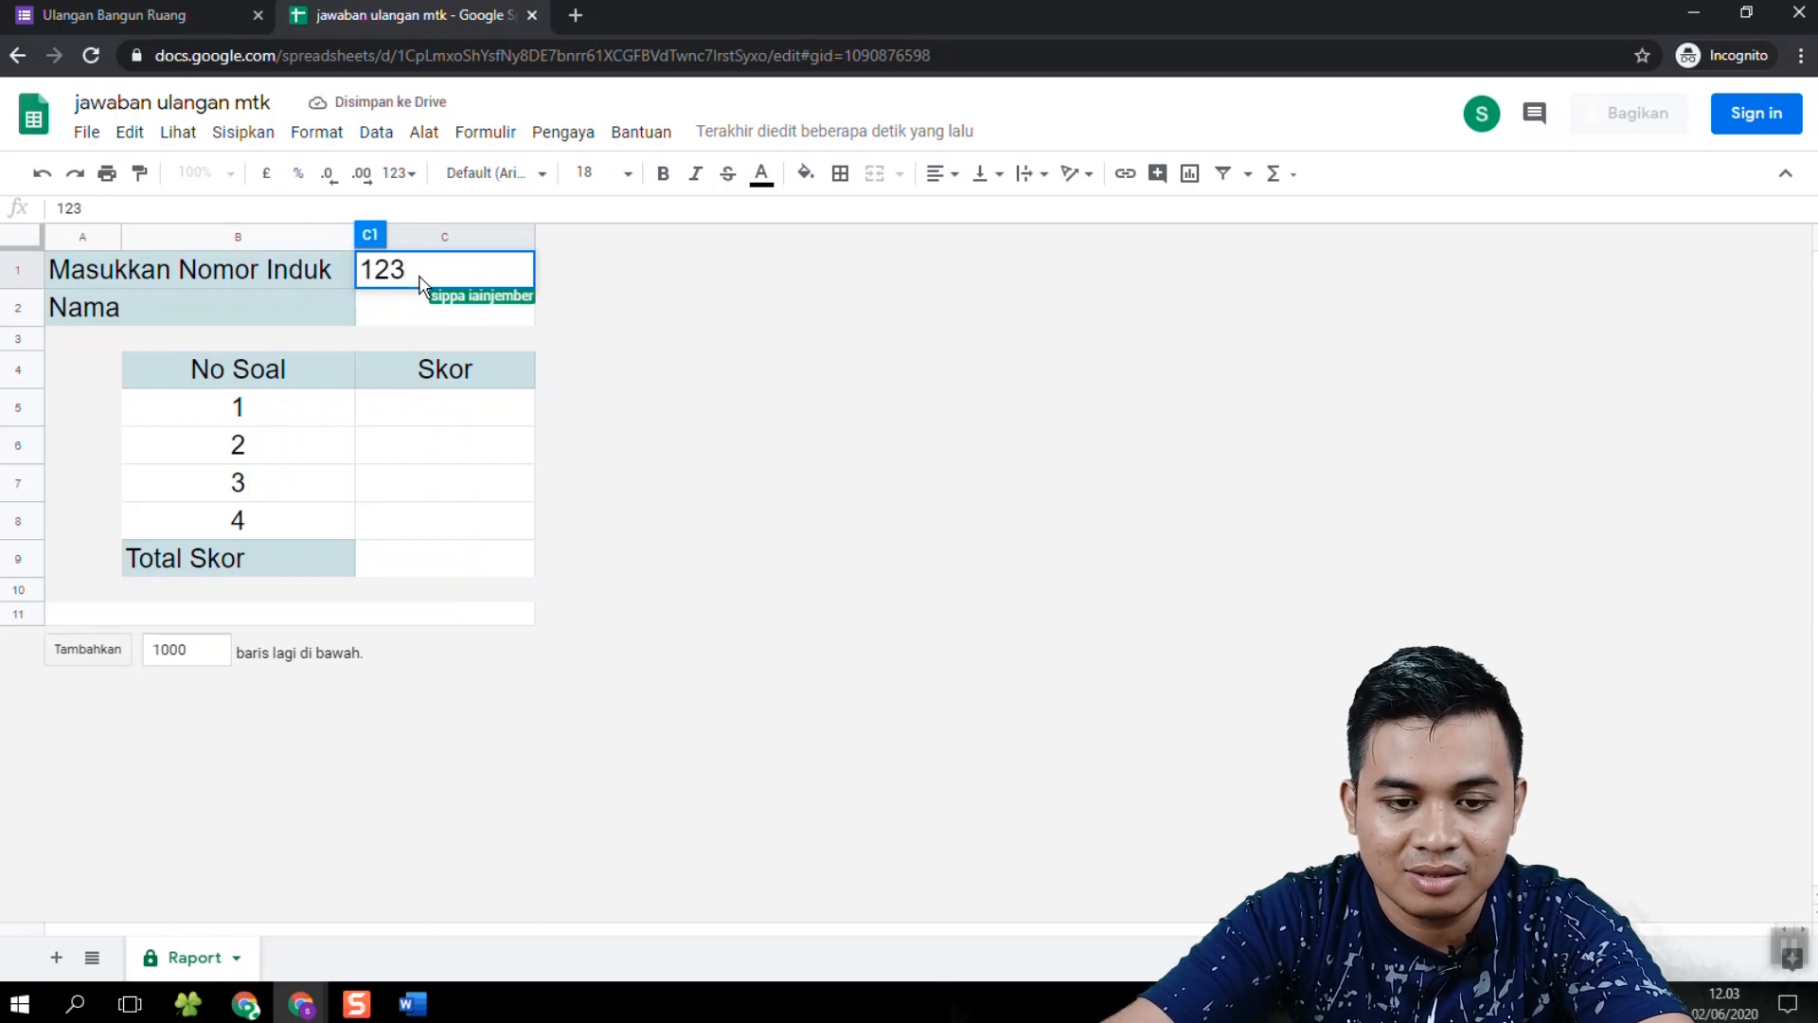
key("Return")
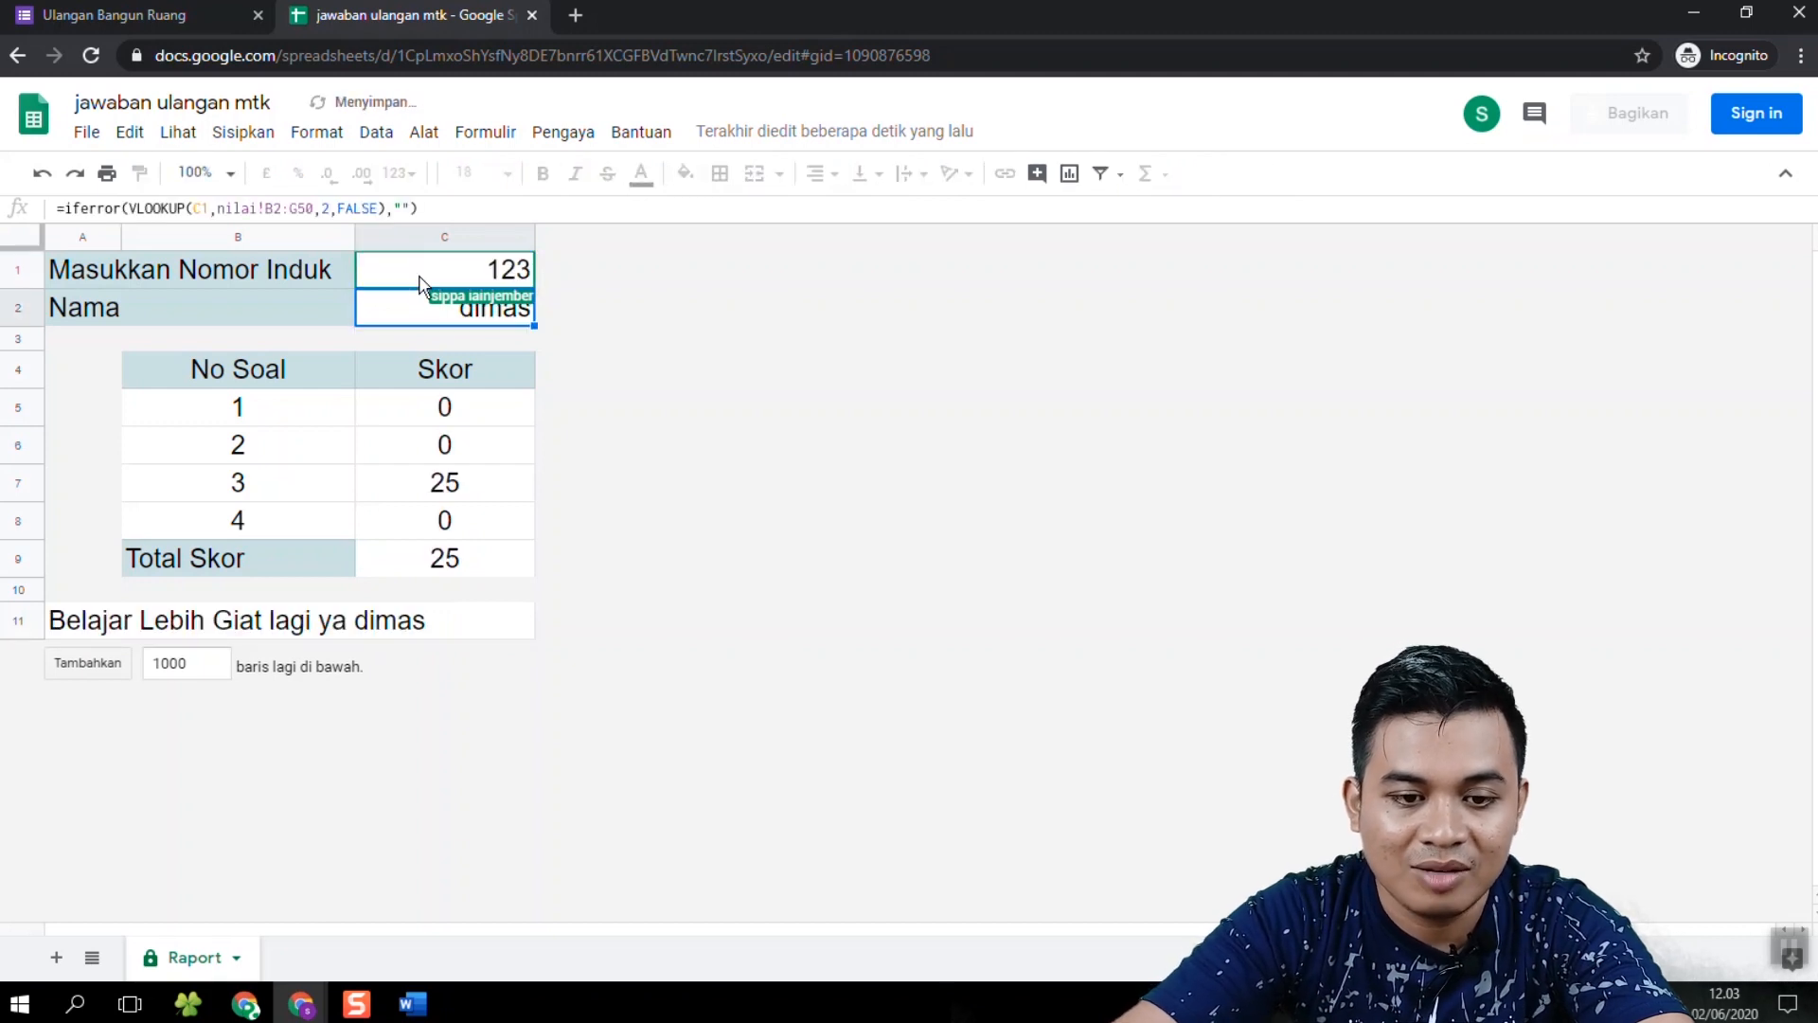
Step: Try to delete the No Soal heading in B4 as an incognito visitor, and dismiss the resulting message
left_click(319, 384)
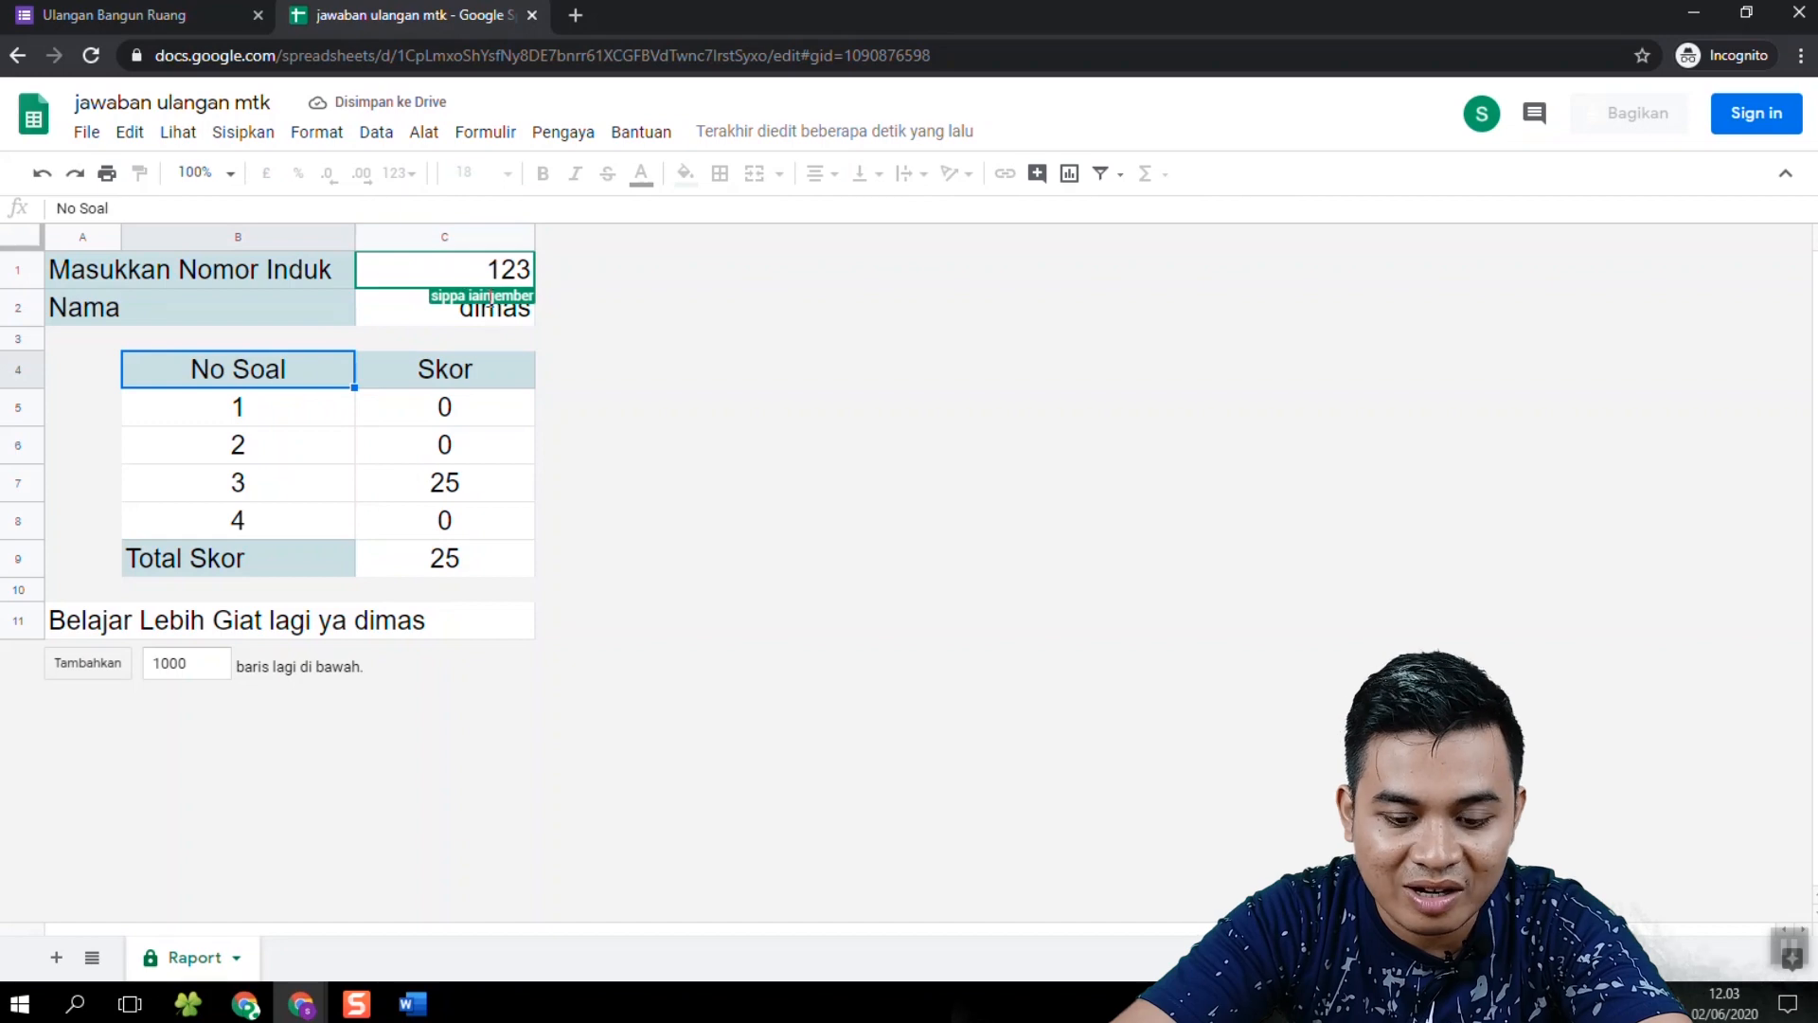
key("Delete")
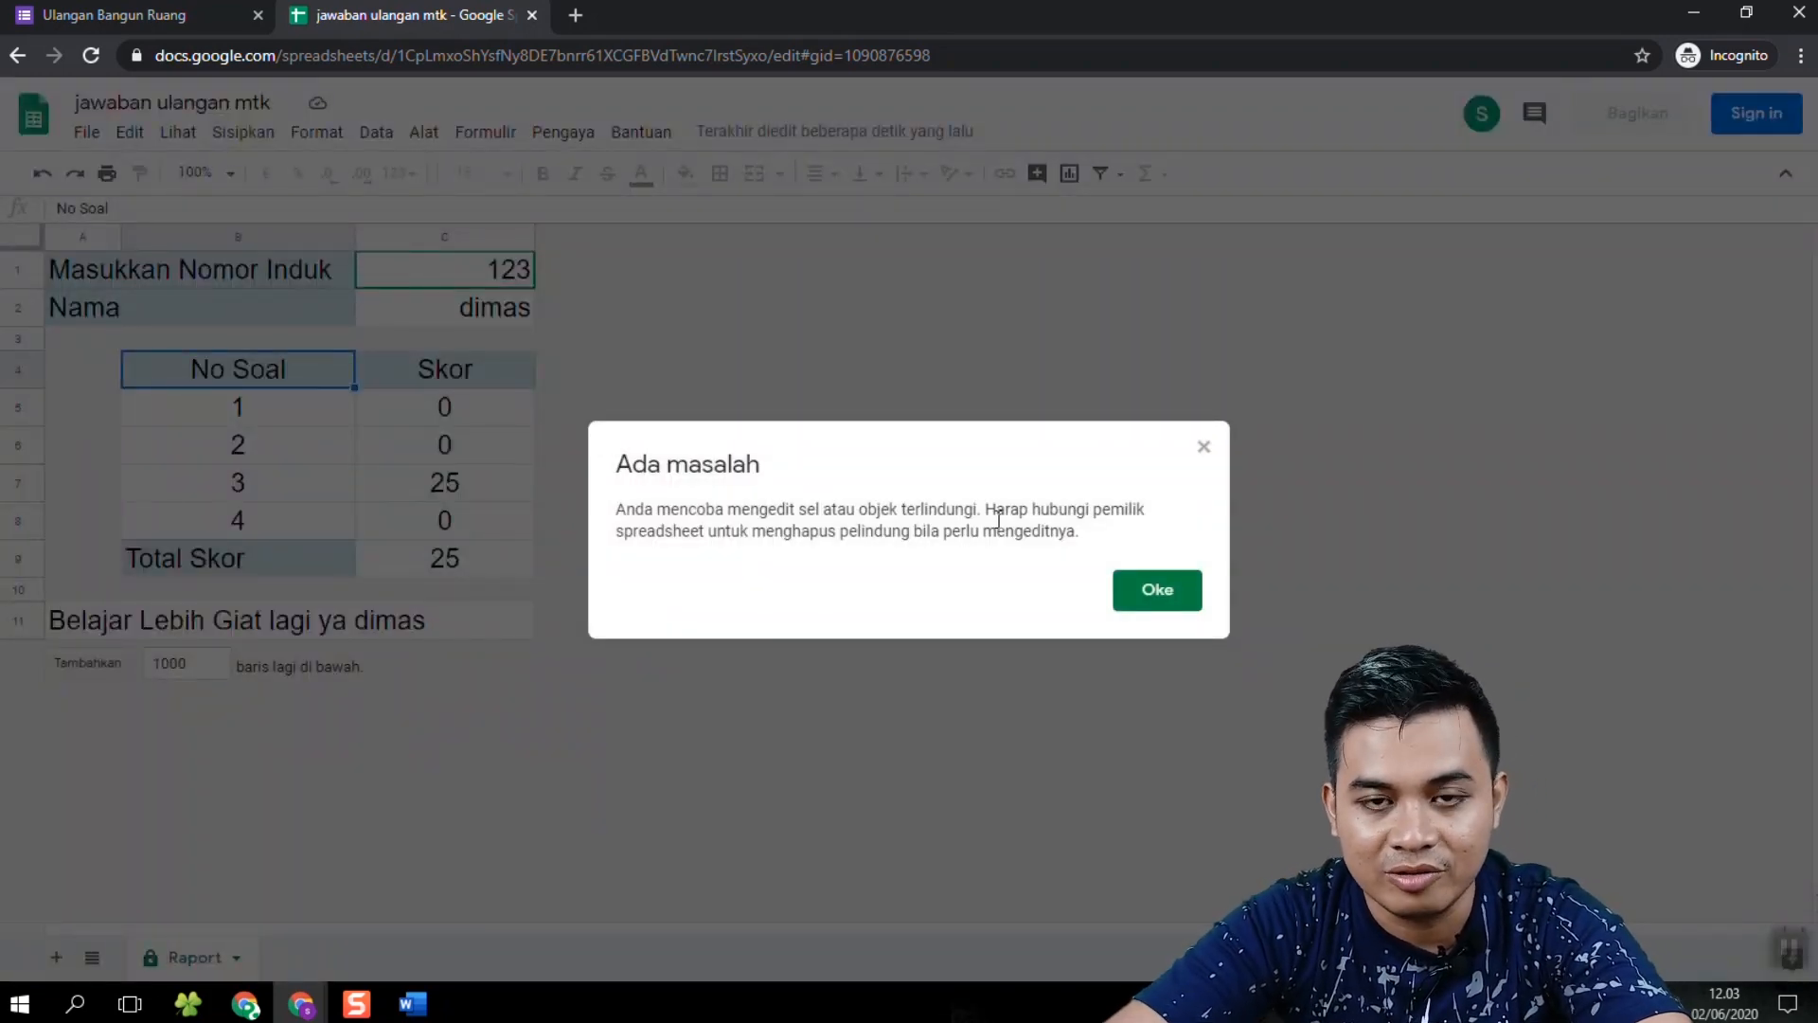
left_click(1172, 592)
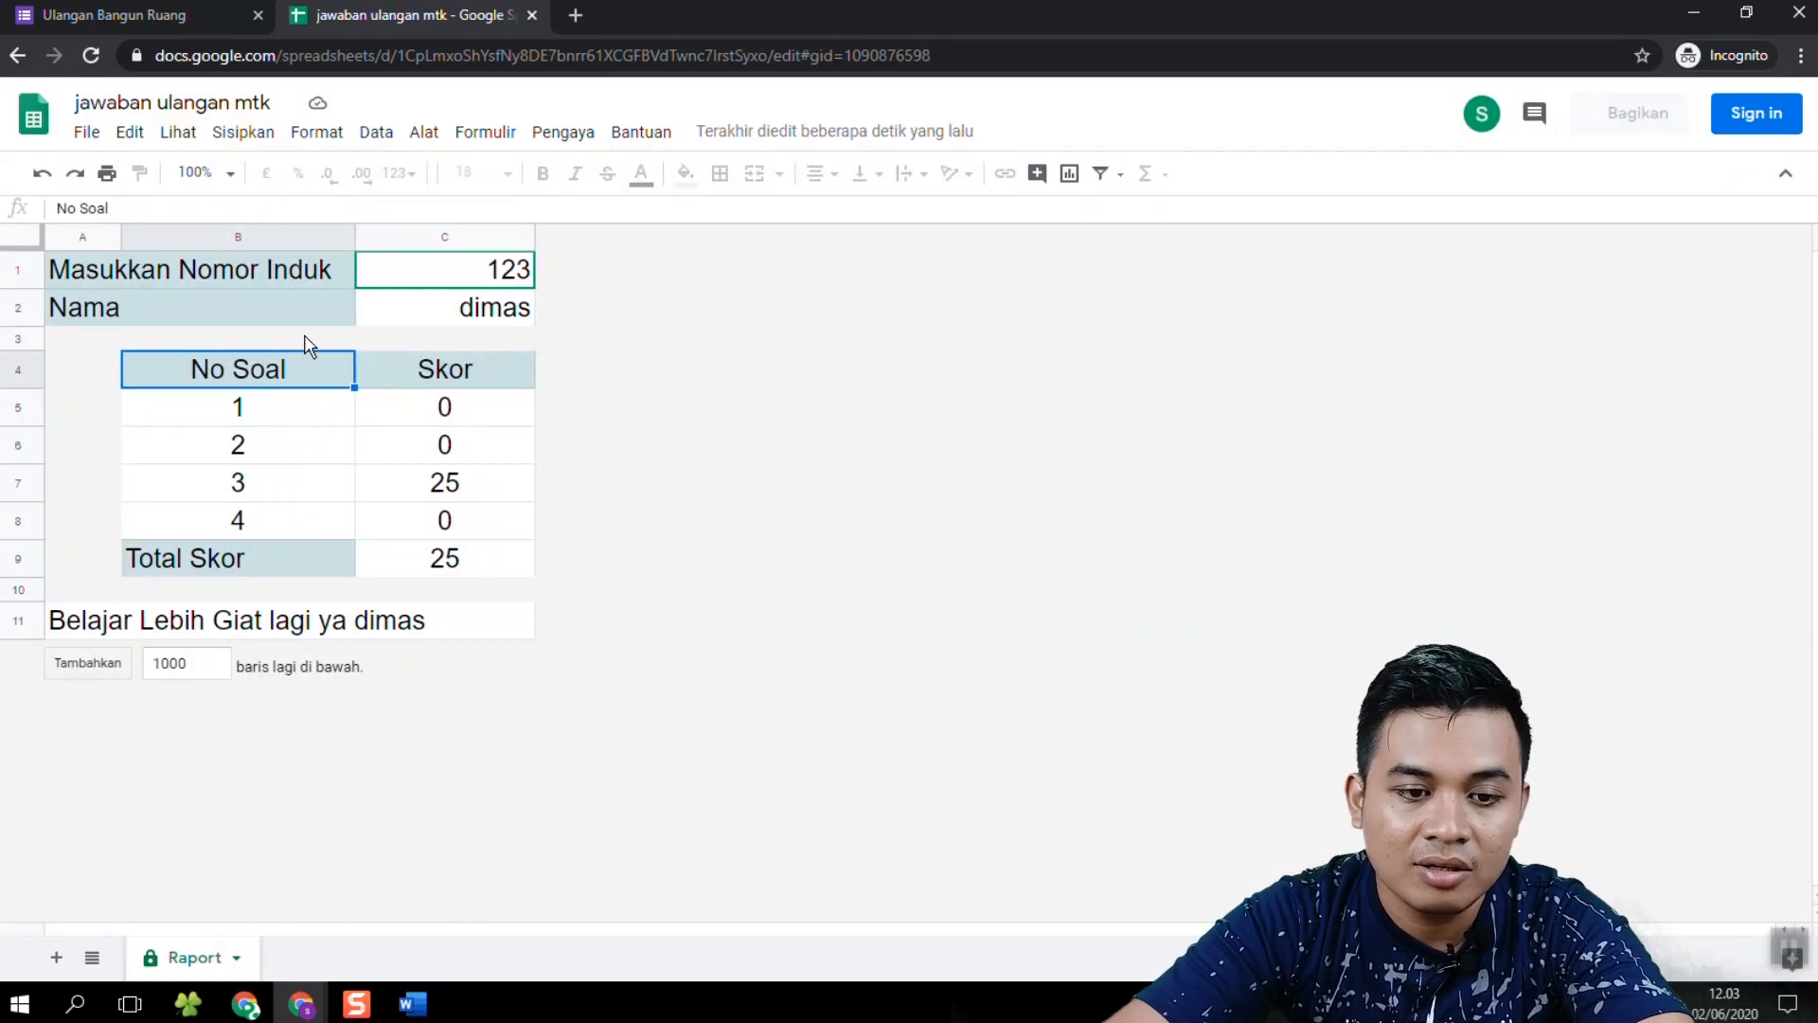